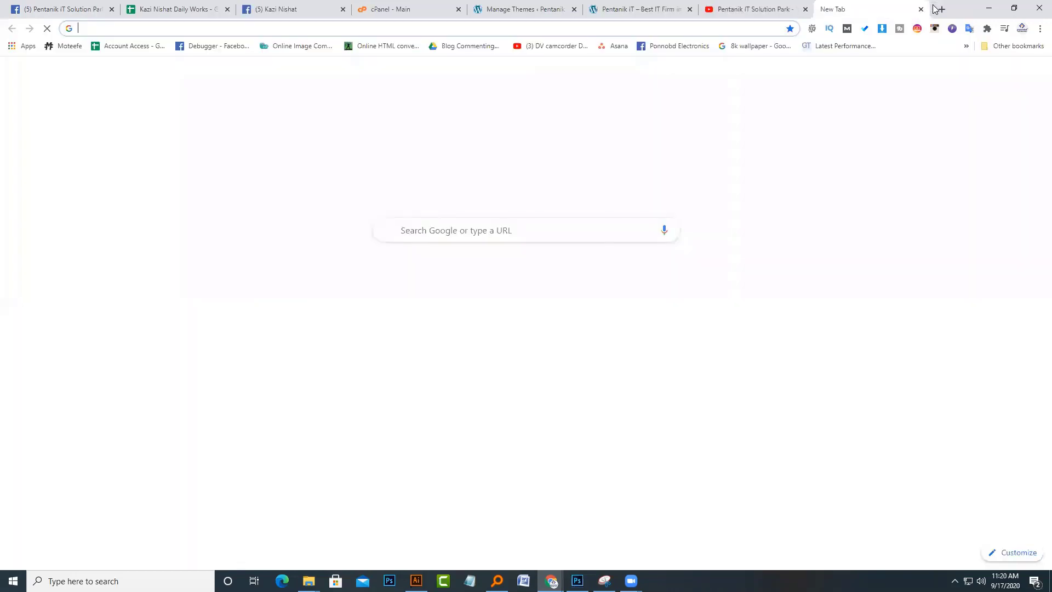
# - Go to google.com, search for "woodmart" and open the WoodMart theme's ThemeForest page
pyautogui.write('google.com')
pyautogui.press('Return')
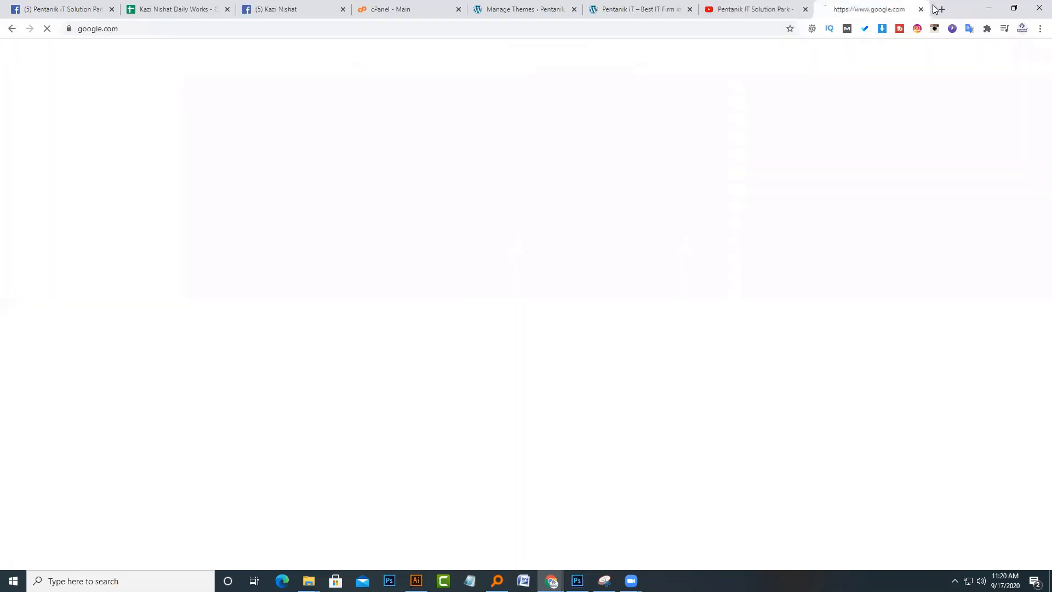
pyautogui.write('woodma')
pyautogui.write('r')
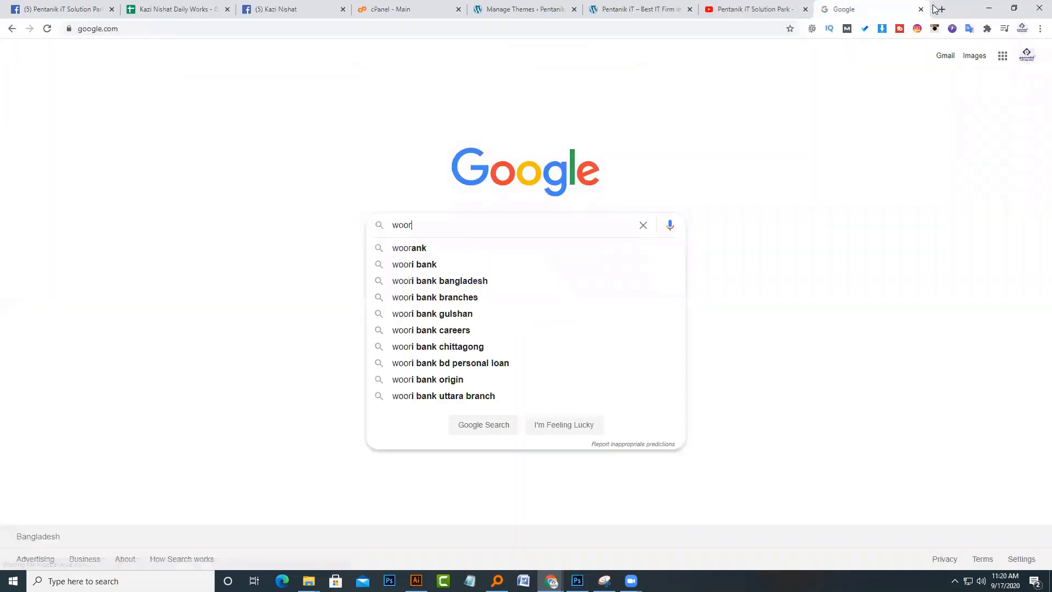
pyautogui.press('BackSpace')
pyautogui.write('dmart')
pyautogui.press('Return')
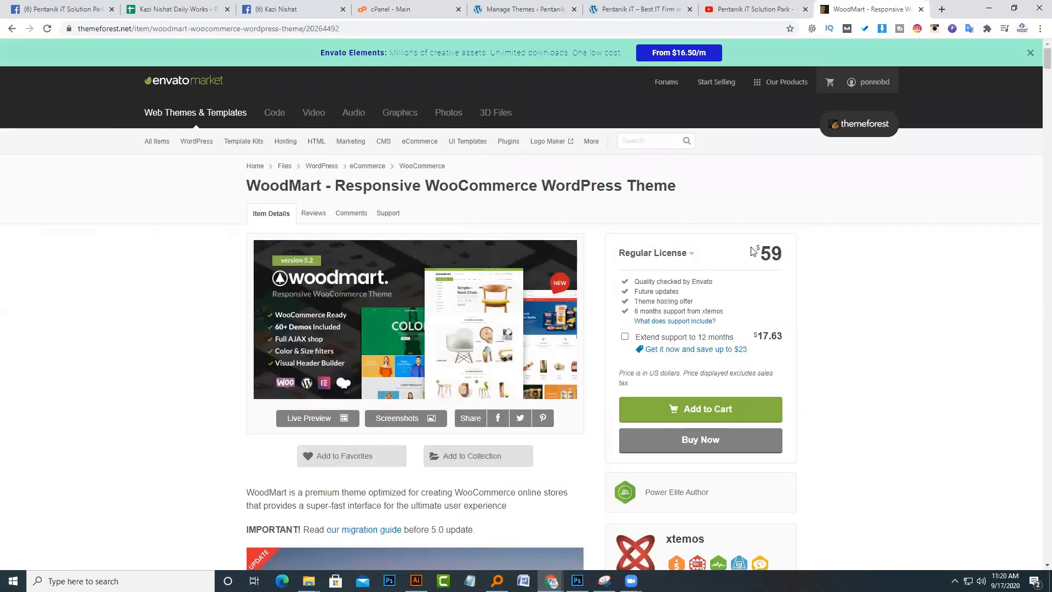
# - Check the WoodMart theme's regular license price and its sales count on the ThemeForest page
pyautogui.moveTo(754, 251); pyautogui.dragTo(782, 250)
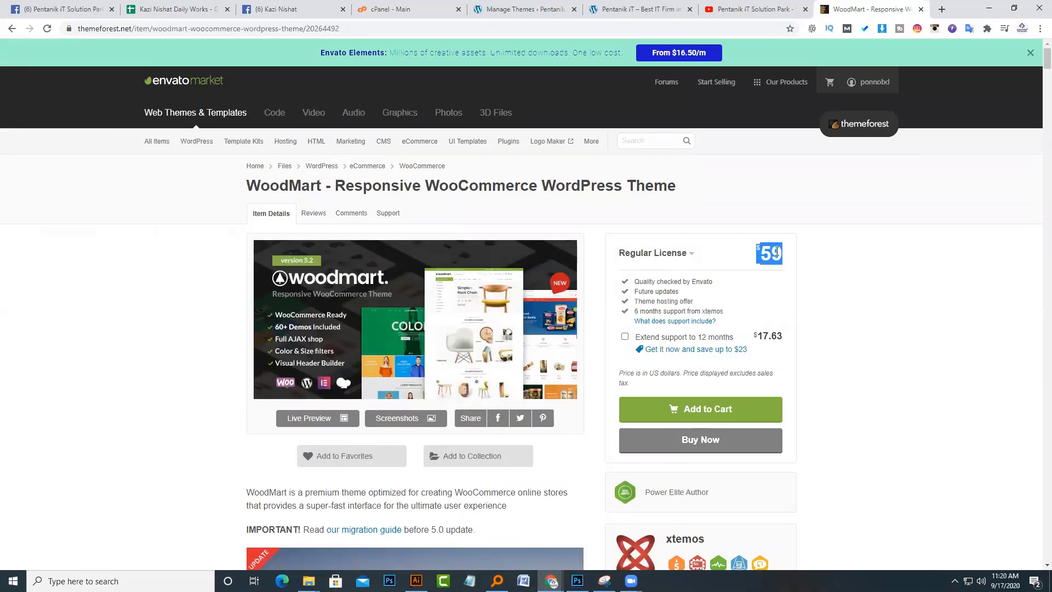
pyautogui.scroll(-5, 825, 311)
pyautogui.scroll(-2, 825, 311)
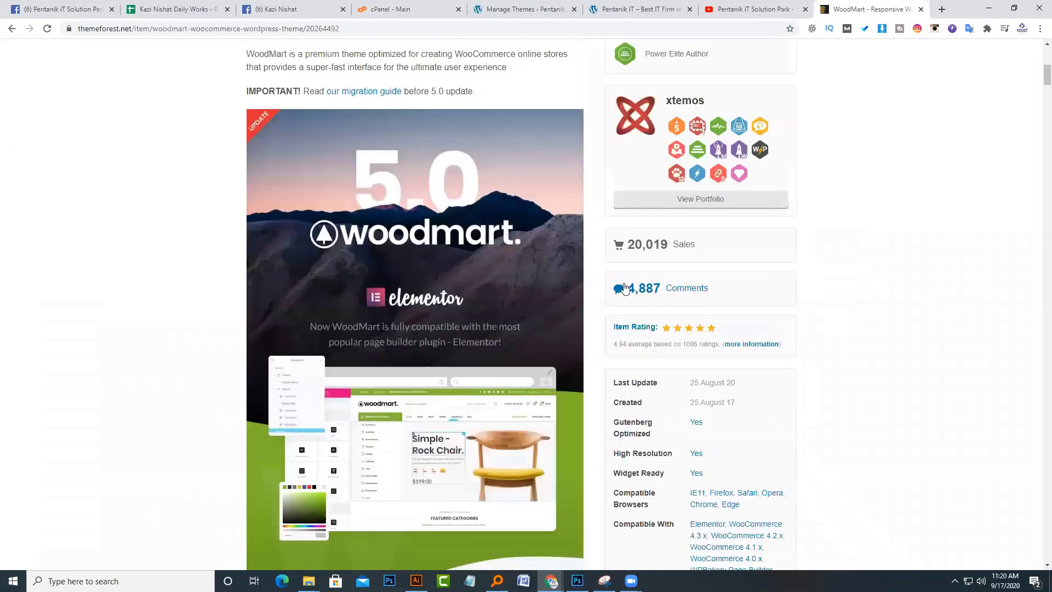
pyautogui.moveTo(625, 244); pyautogui.dragTo(706, 249)
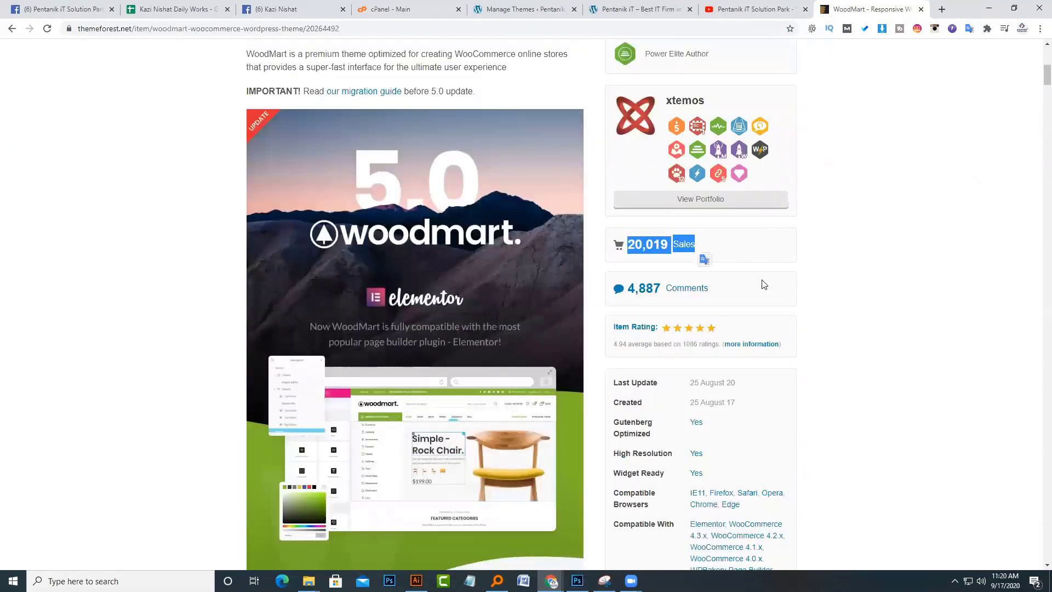
pyautogui.scroll(3, 765, 284)
pyautogui.scroll(4, 764, 284)
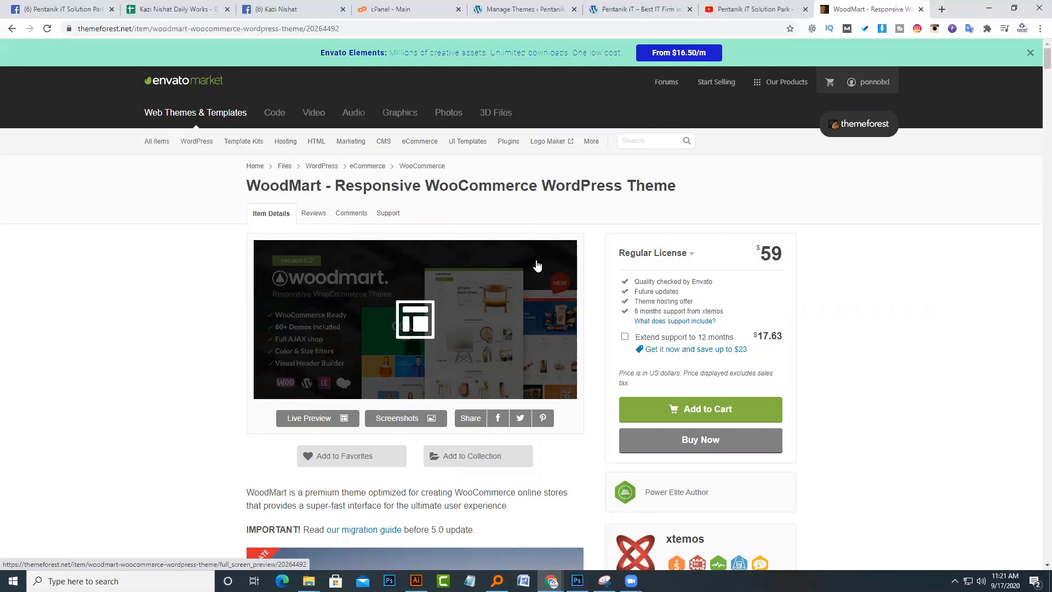
# - View the WordPress theme review playlist on the Pentanik IT Solution Park YouTube channel, return to the playlists and close the miniplayer
pyautogui.click(741, 4)
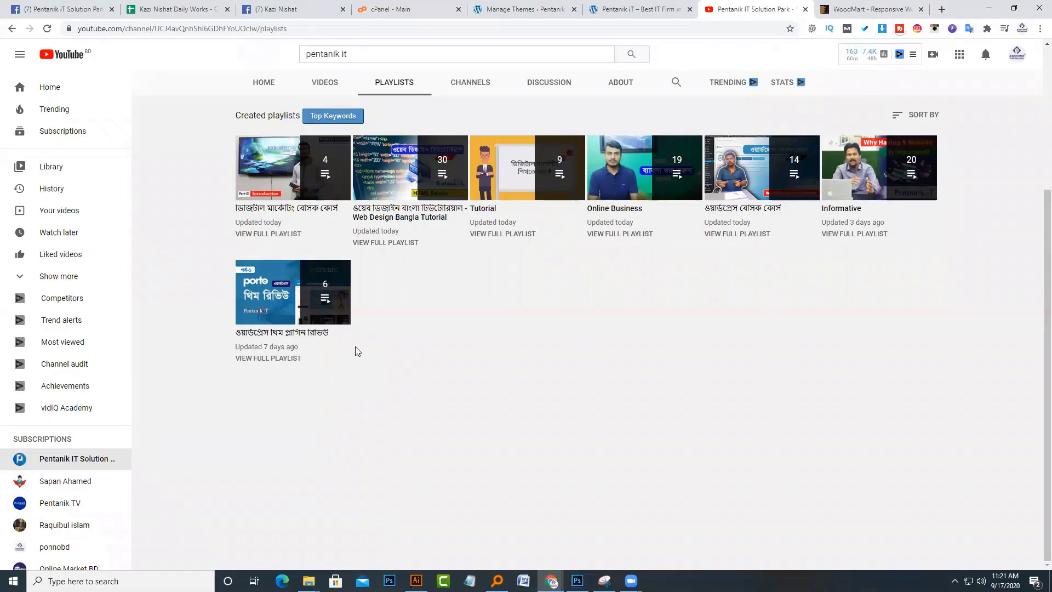
pyautogui.click(328, 302)
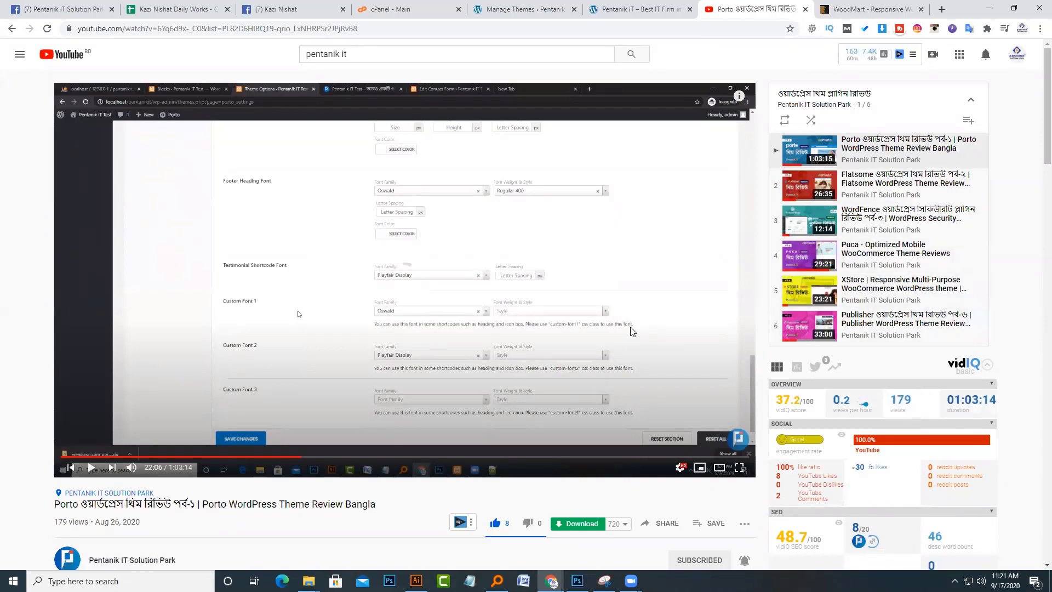
pyautogui.click(12, 28)
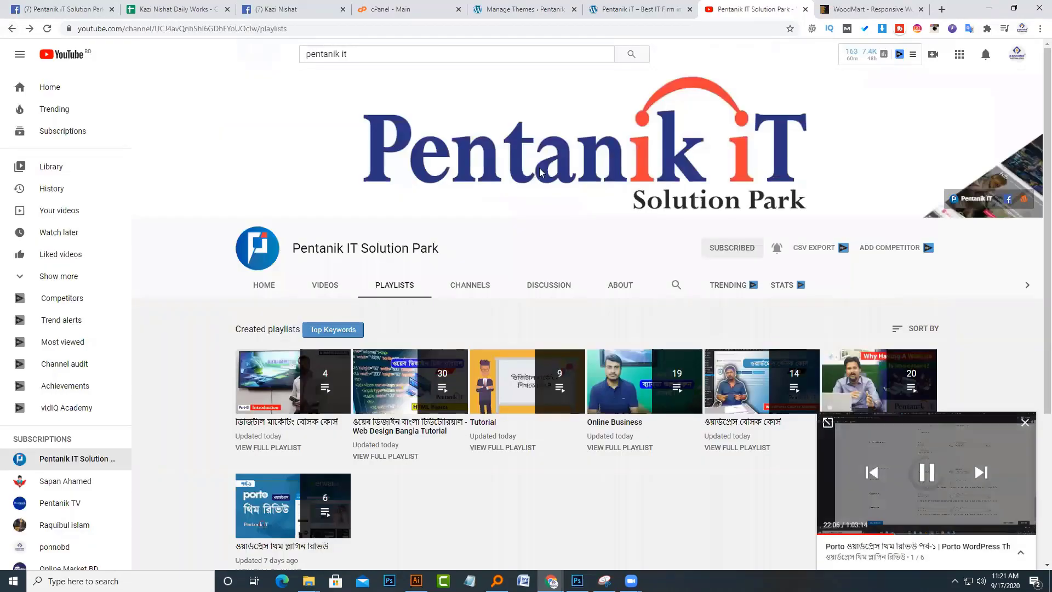
pyautogui.click(1022, 423)
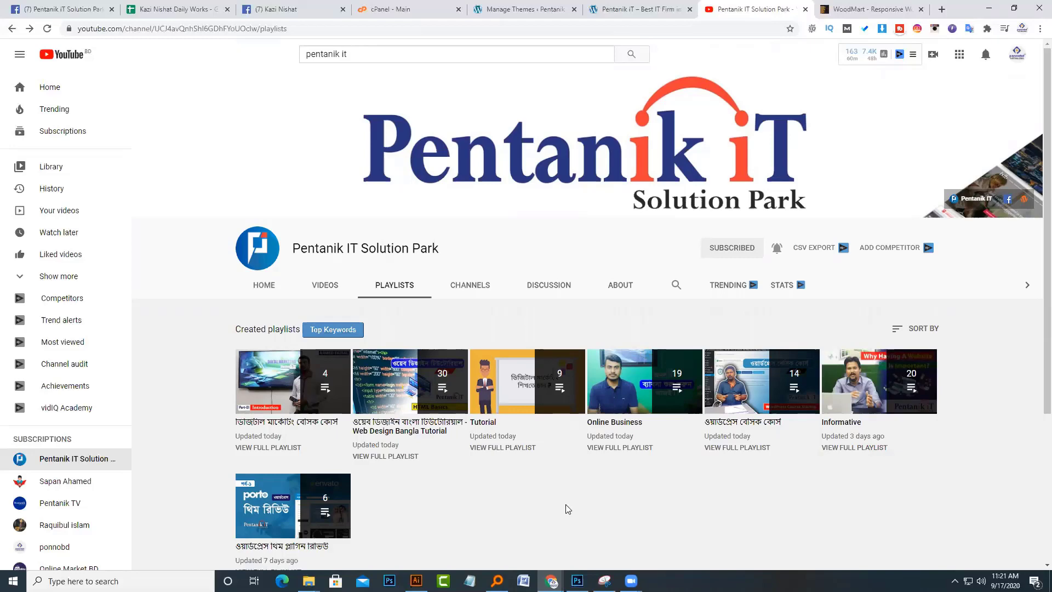
# - Look at the khoroc.com front page and activate the Woodmart theme in the WordPress site's installed themes
pyautogui.click(529, 9)
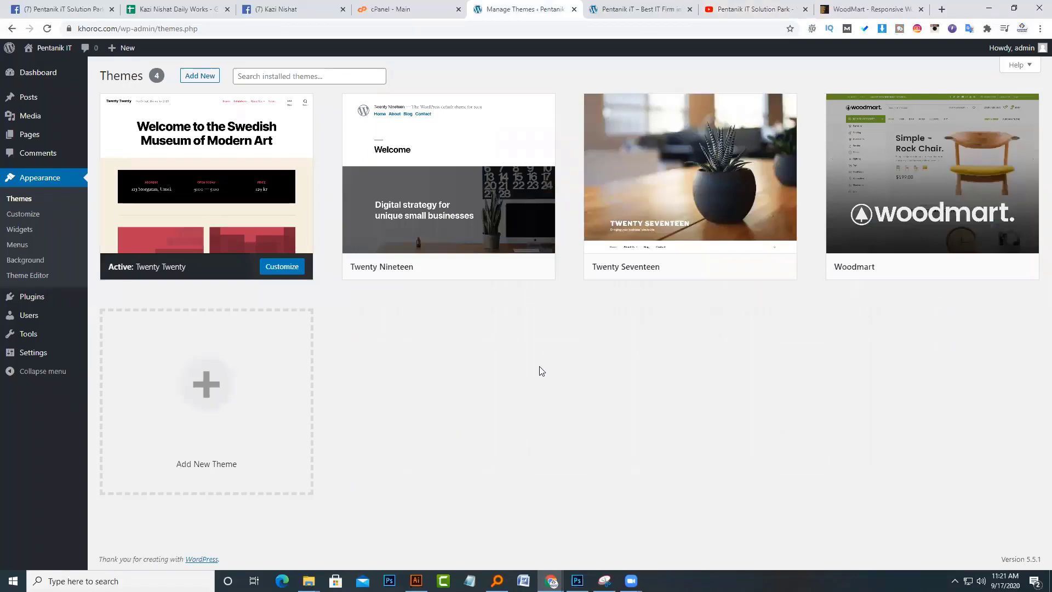
pyautogui.moveTo(885, 235)
pyautogui.click(628, 7)
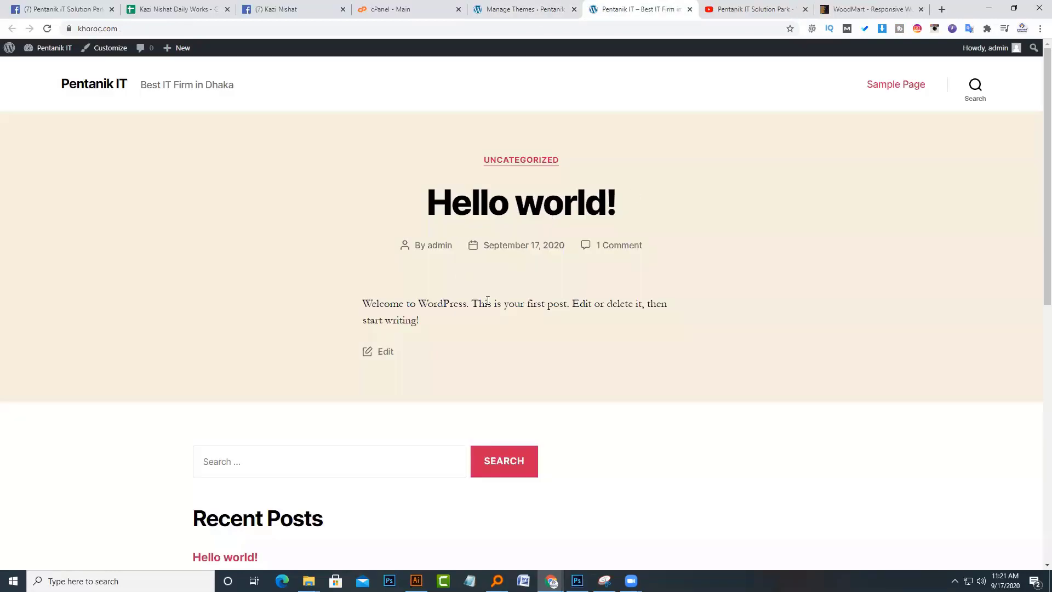
pyautogui.click(540, 8)
pyautogui.moveTo(913, 247)
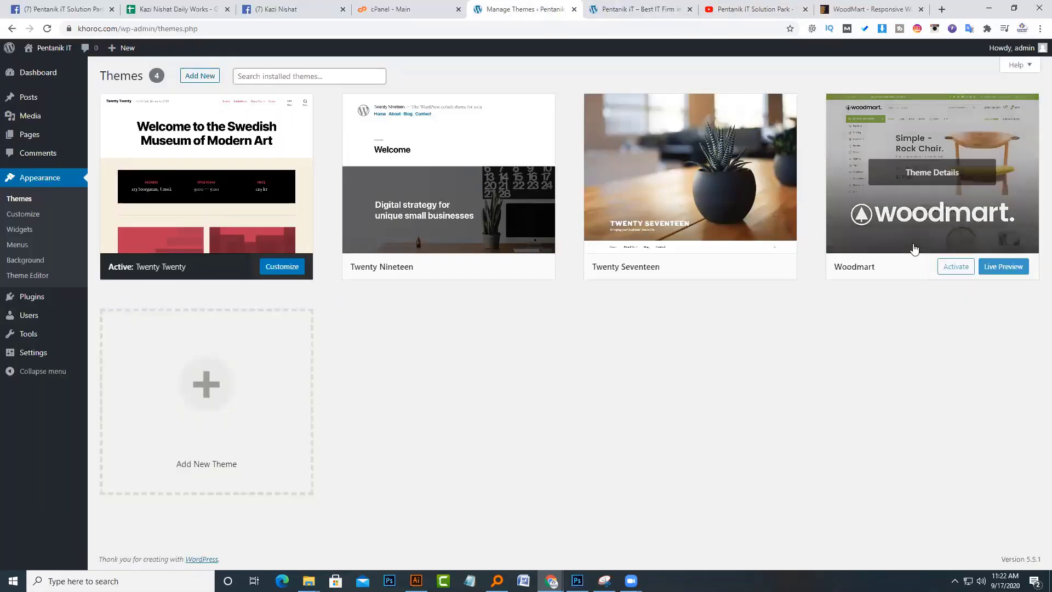
pyautogui.click(961, 269)
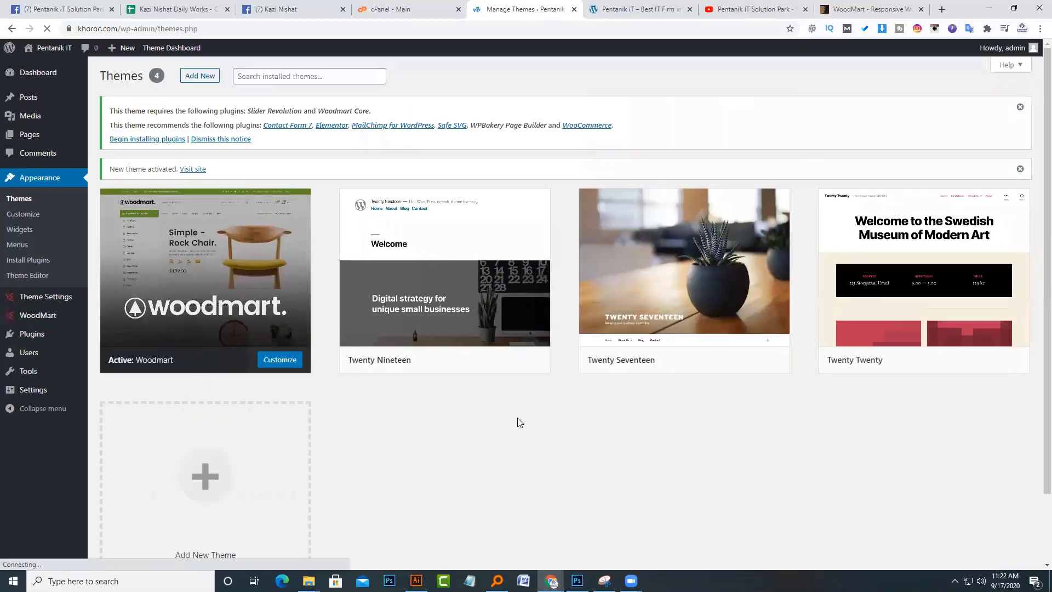
# - Read the theme's plugin notice and bulk-install all required and recommended plugins for Woodmart
pyautogui.moveTo(419, 281)
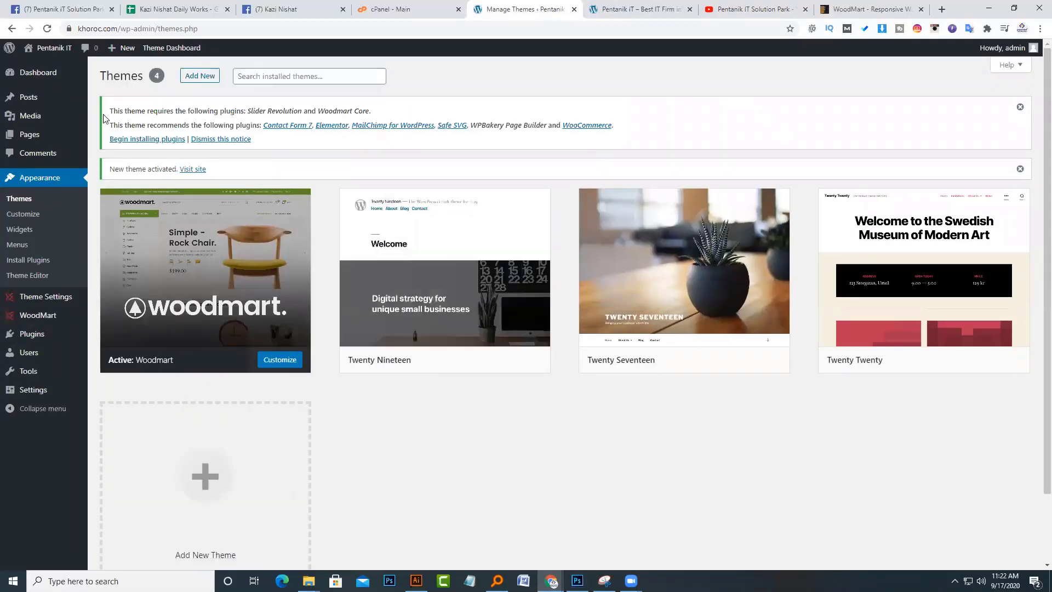
pyautogui.moveTo(105, 112); pyautogui.dragTo(215, 112)
pyautogui.moveTo(275, 137); pyautogui.dragTo(288, 147)
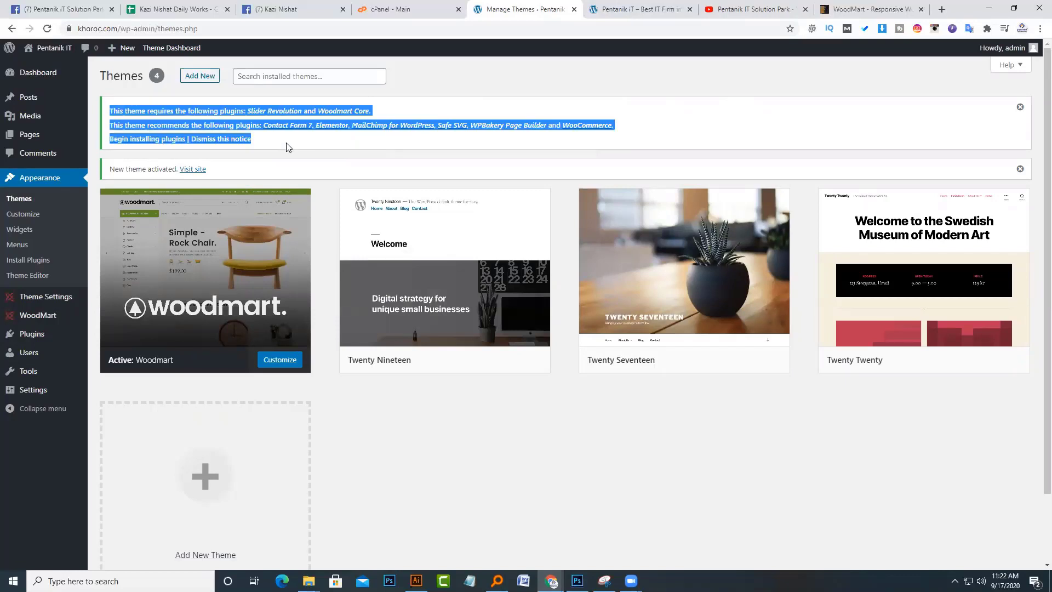
pyautogui.click(288, 147)
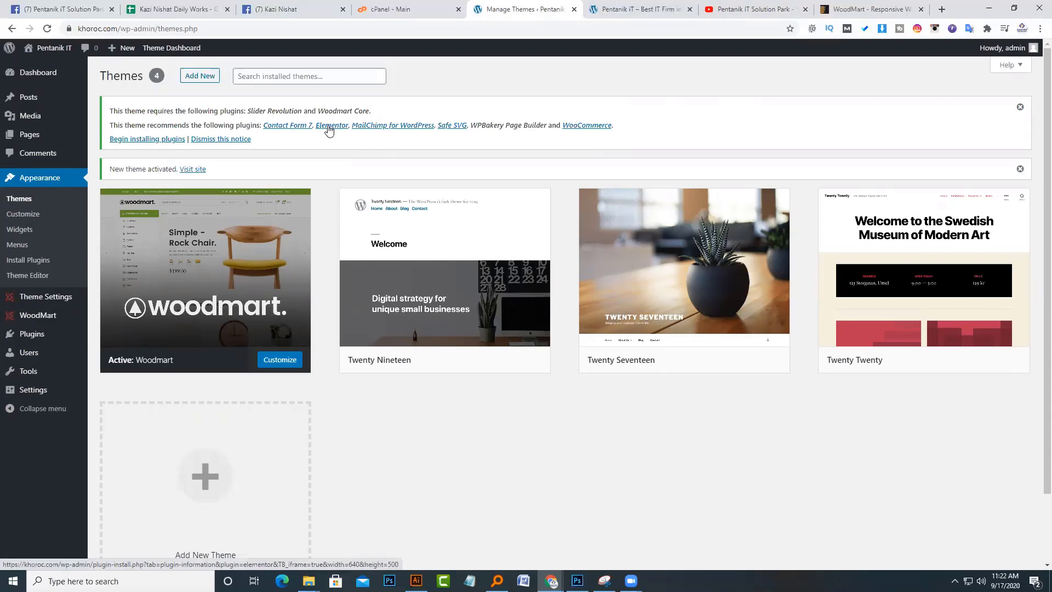
pyautogui.click(160, 141)
pyautogui.click(110, 136)
pyautogui.click(130, 114)
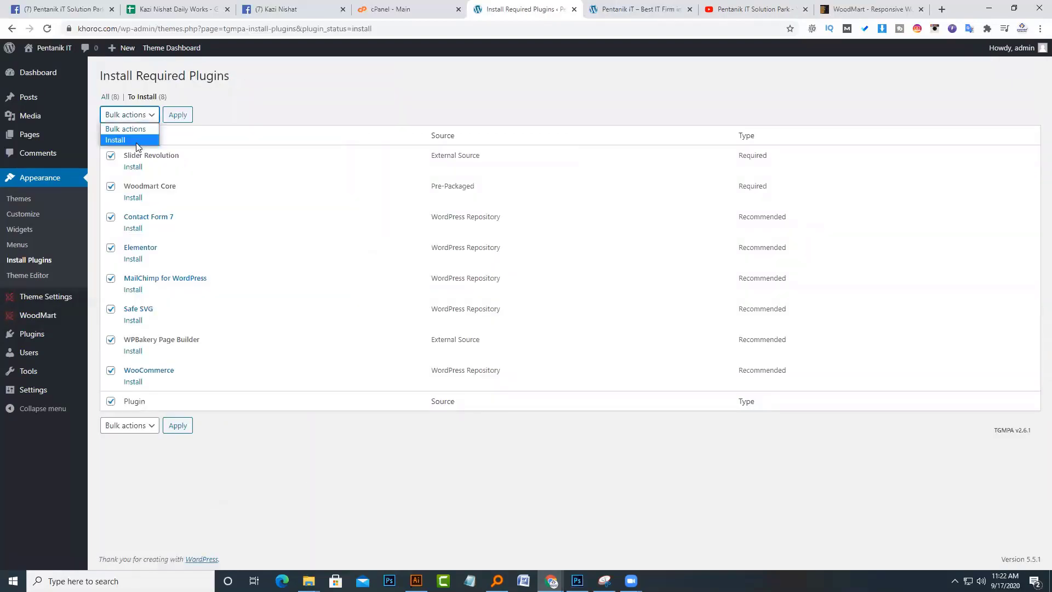
pyautogui.click(133, 141)
pyautogui.click(177, 114)
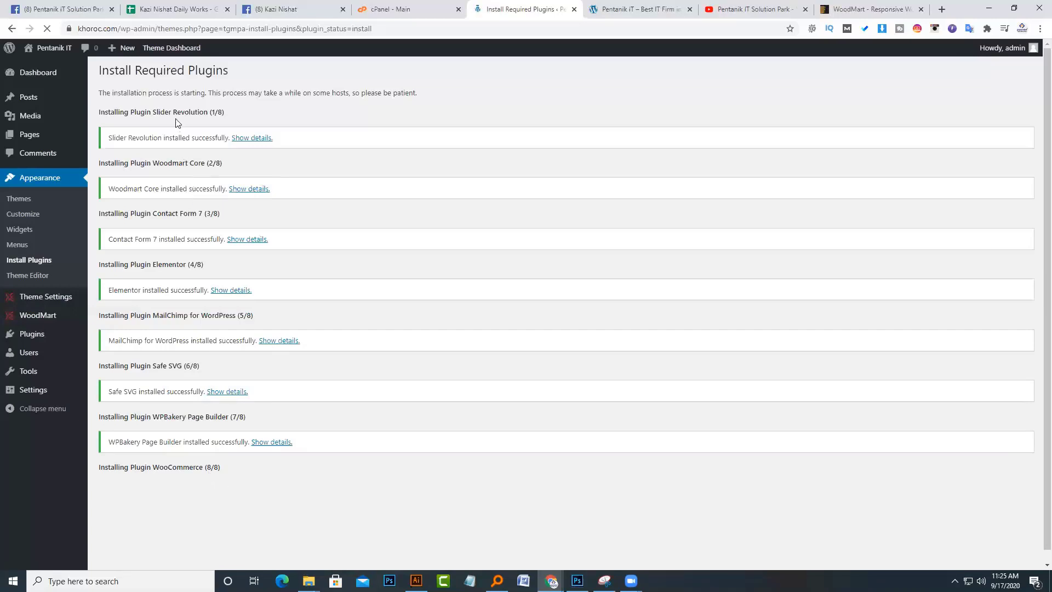
# - Compare the Elementor and WPBakery Page Builder entries in the plugin installation log
pyautogui.doubleClick(161, 265)
pyautogui.moveTo(154, 416); pyautogui.dragTo(238, 416)
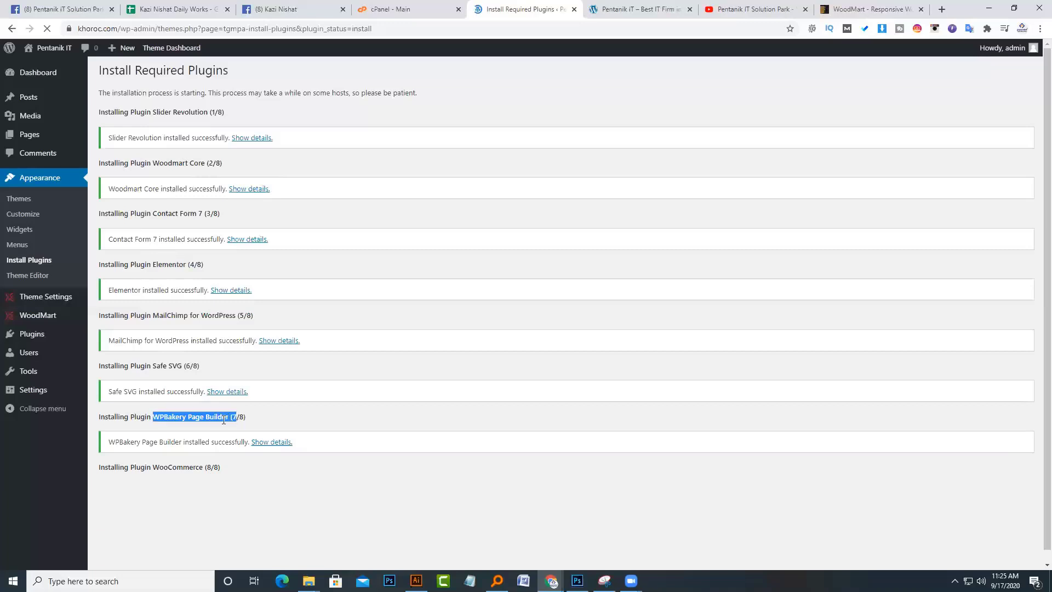
pyautogui.click(224, 419)
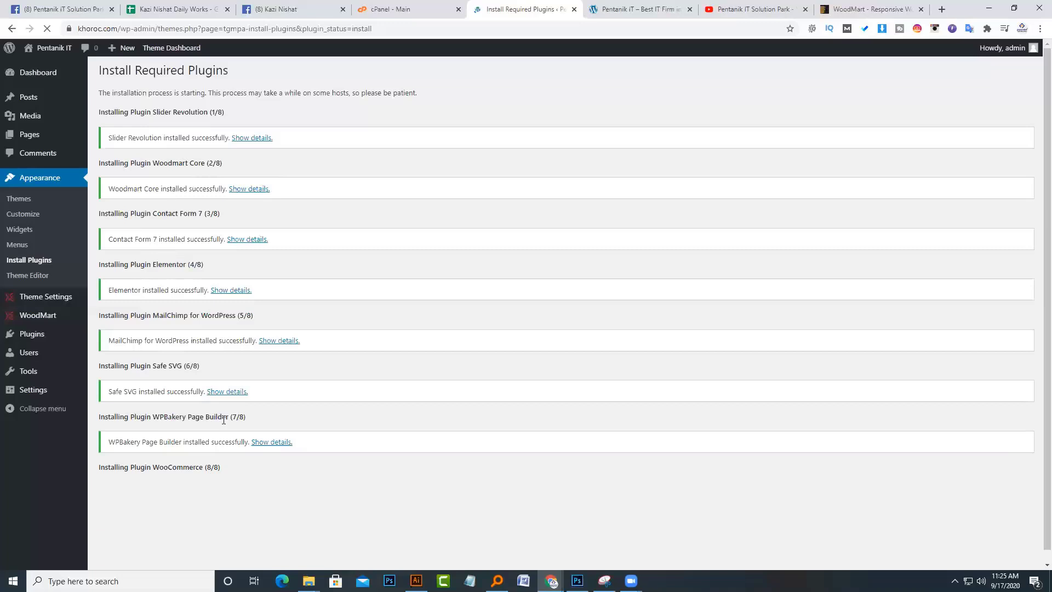
pyautogui.doubleClick(164, 265)
pyautogui.moveTo(154, 416); pyautogui.dragTo(228, 415)
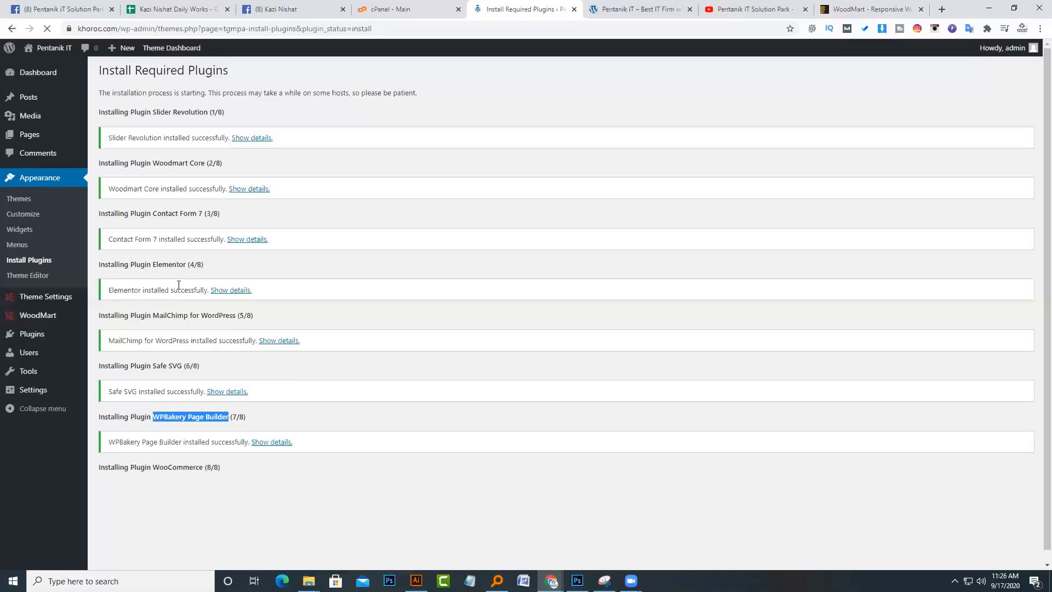
pyautogui.doubleClick(174, 266)
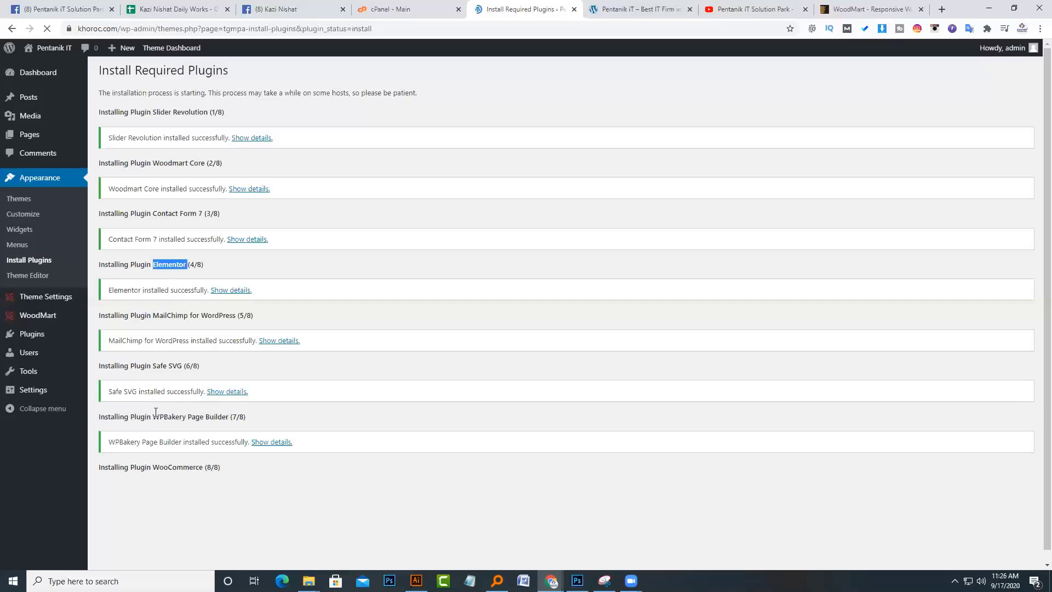
pyautogui.moveTo(154, 415); pyautogui.dragTo(234, 420)
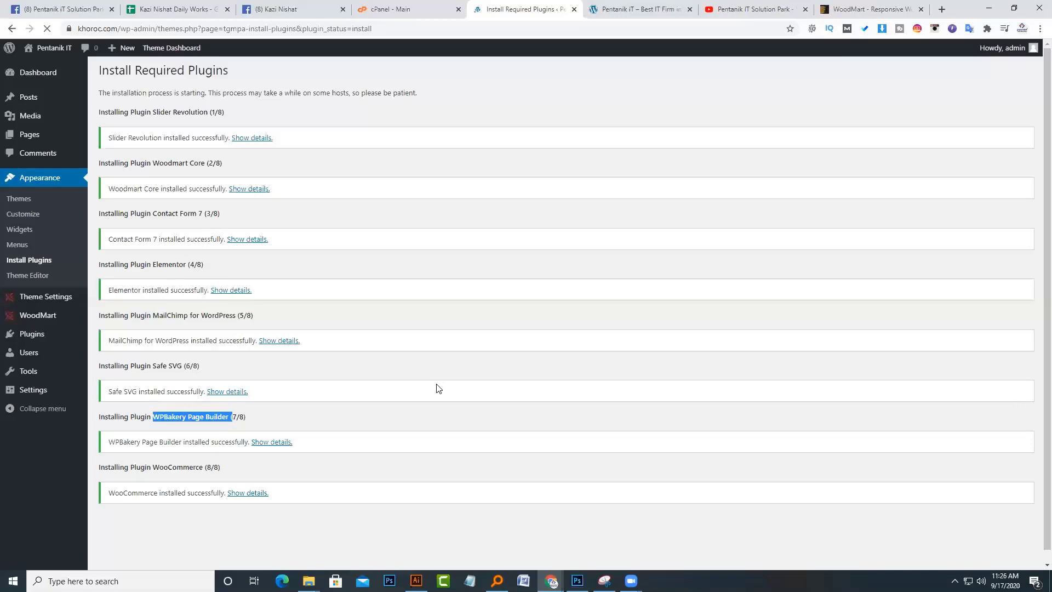
# - Return to the required plugins list and bulk-activate every plugin except WPBakery Page Builder
pyautogui.scroll(-1, 428, 403)
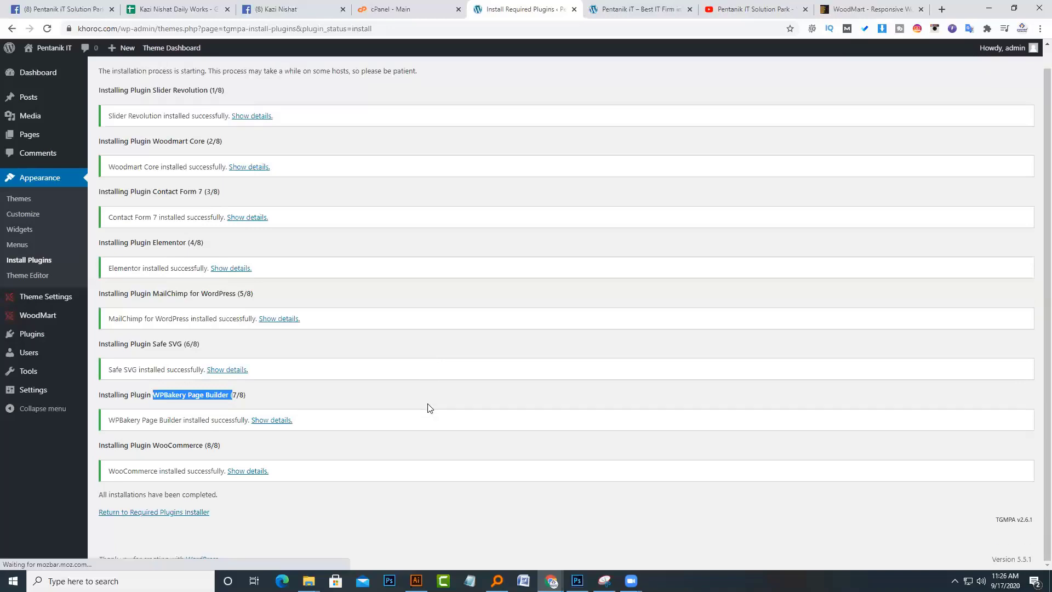
pyautogui.scroll(1, 377, 259)
pyautogui.scroll(-1, 263, 439)
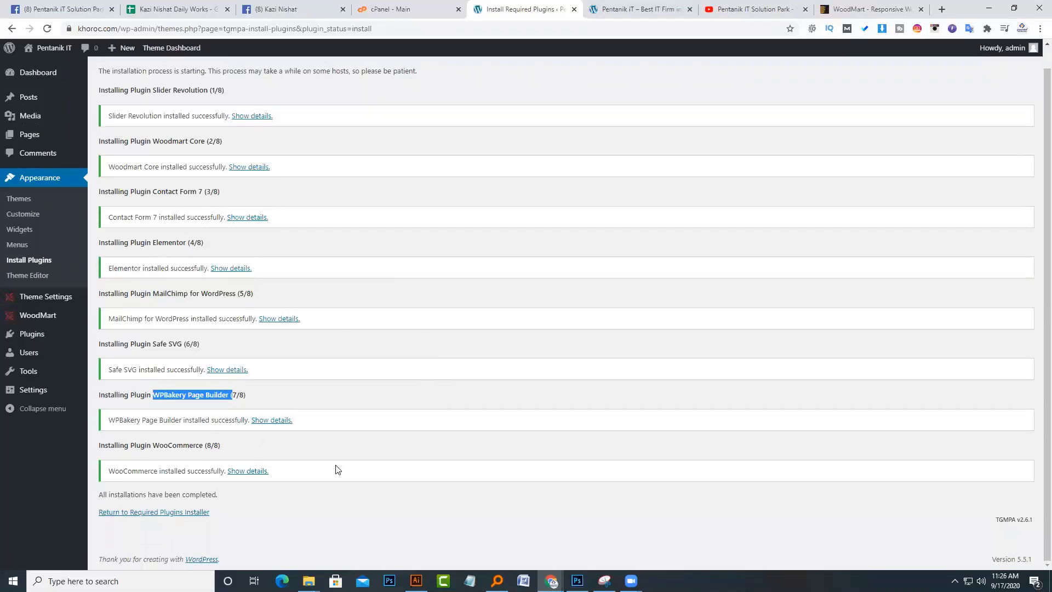
pyautogui.click(152, 514)
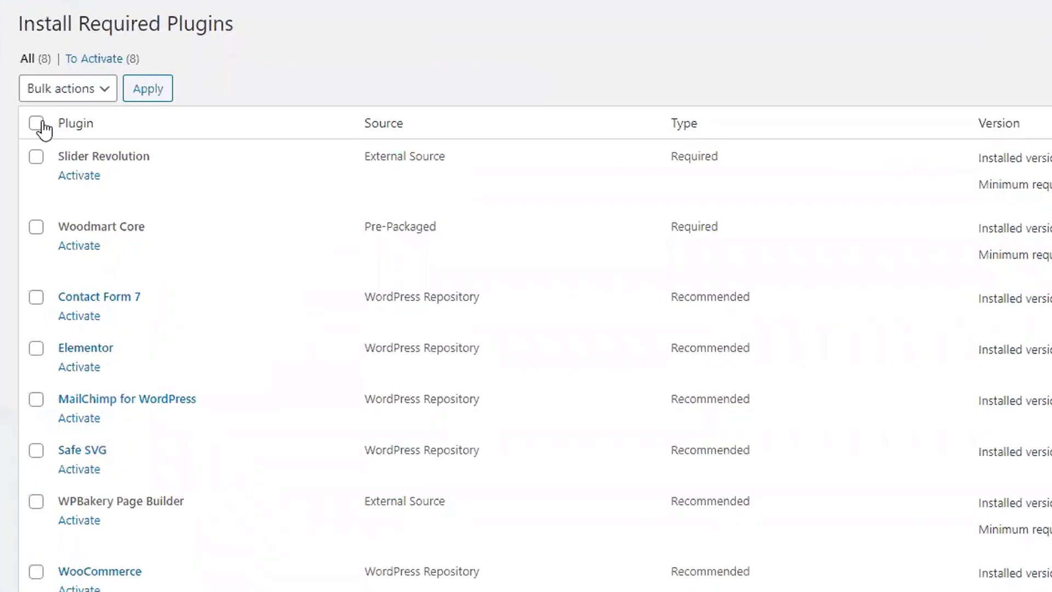
pyautogui.click(107, 135)
pyautogui.click(36, 501)
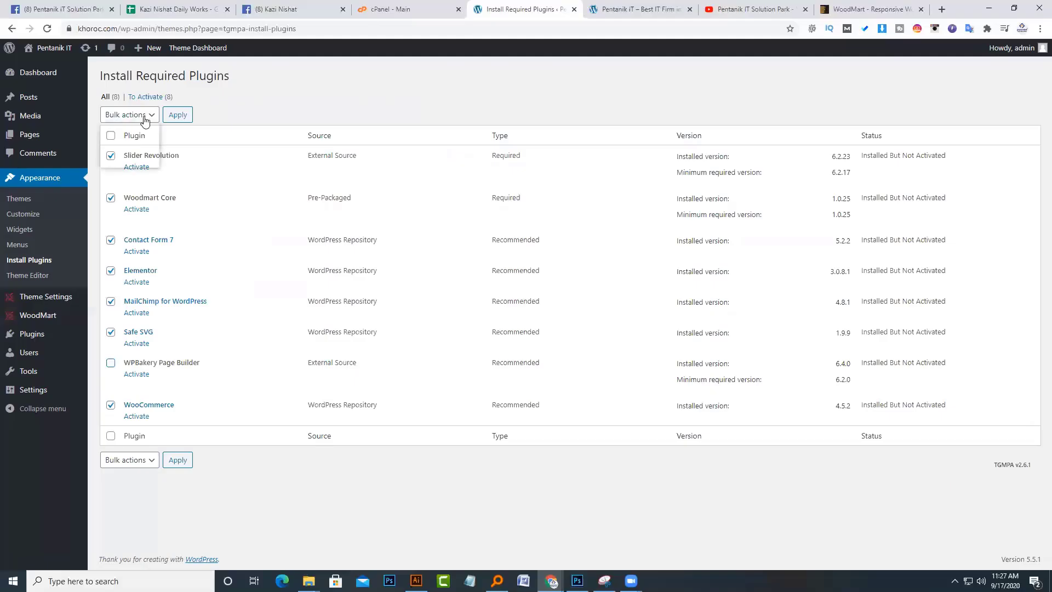
pyautogui.click(128, 162)
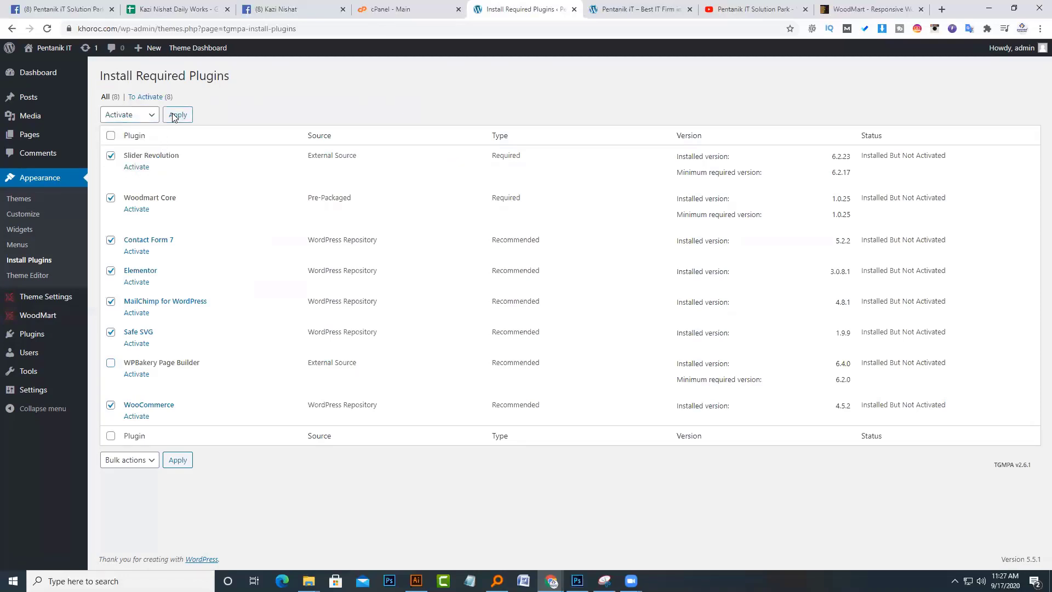
pyautogui.click(173, 116)
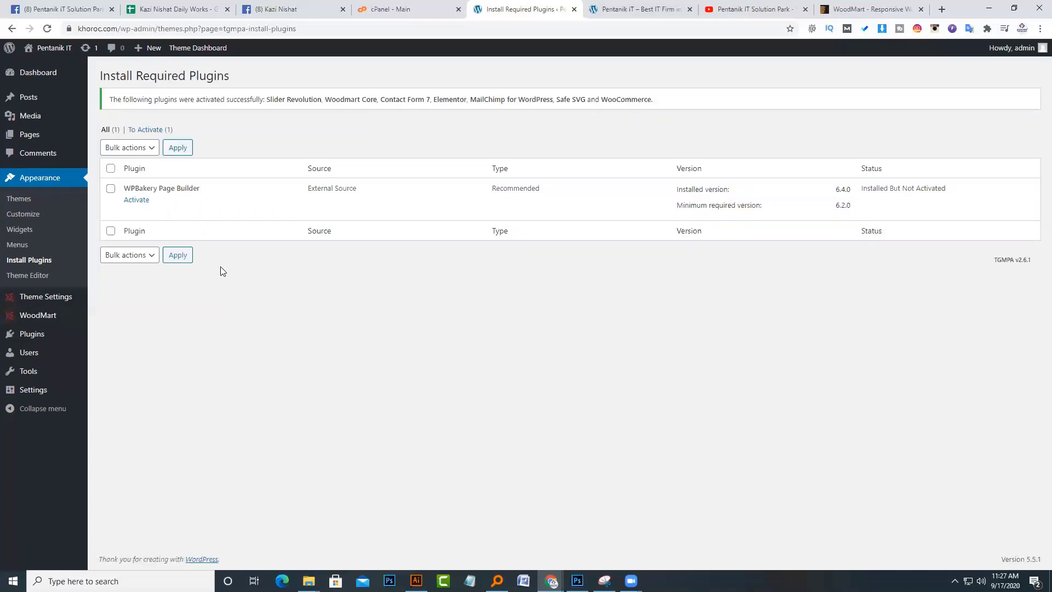
# - Open the Base import page of the WoodMart theme dashboard
pyautogui.moveTo(35, 318)
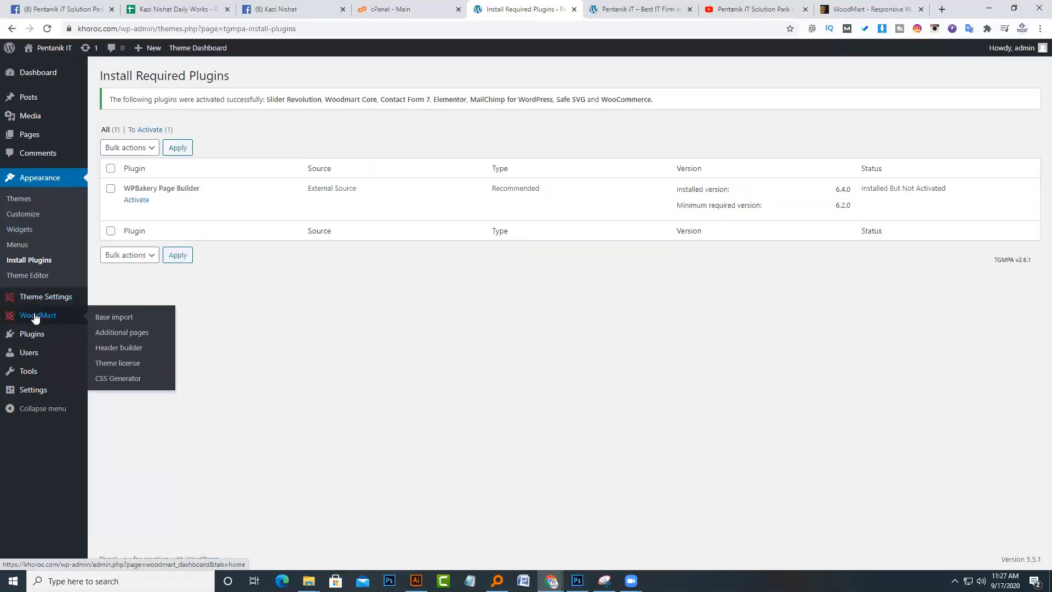
pyautogui.click(117, 321)
pyautogui.click(517, 267)
pyautogui.moveTo(50, 415)
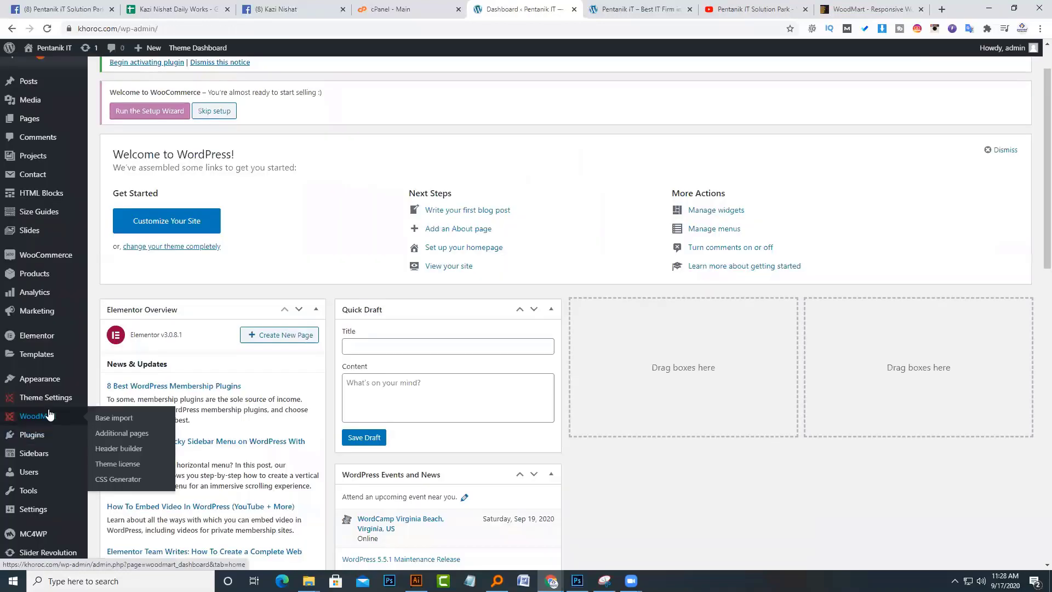
pyautogui.click(114, 418)
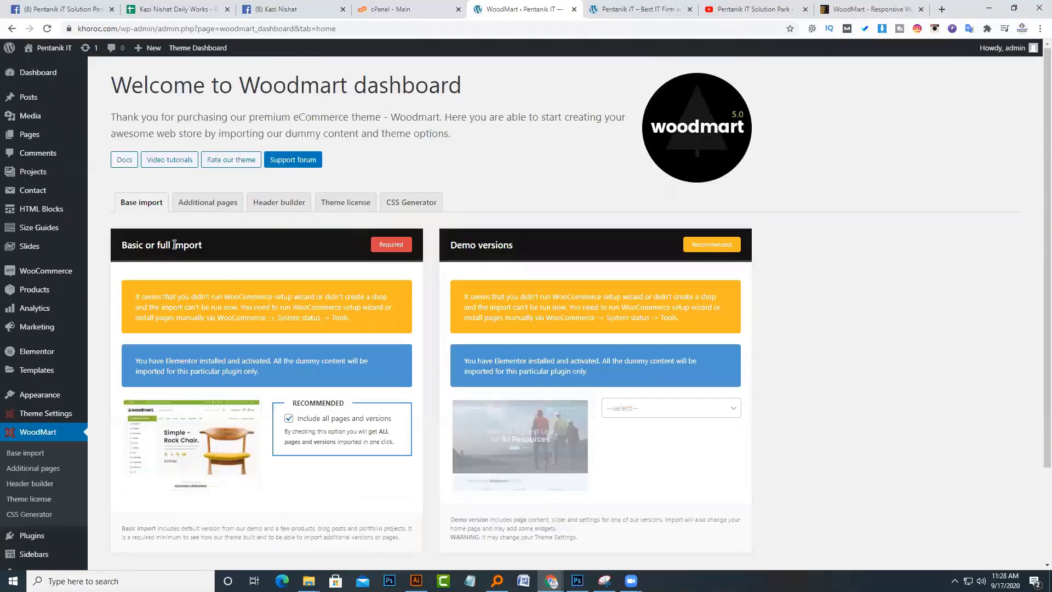
# - Examine the WooCommerce setup notice in the Basic or full import section
pyautogui.moveTo(145, 244); pyautogui.dragTo(185, 245)
pyautogui.scroll(-2, 276, 374)
pyautogui.click(132, 182)
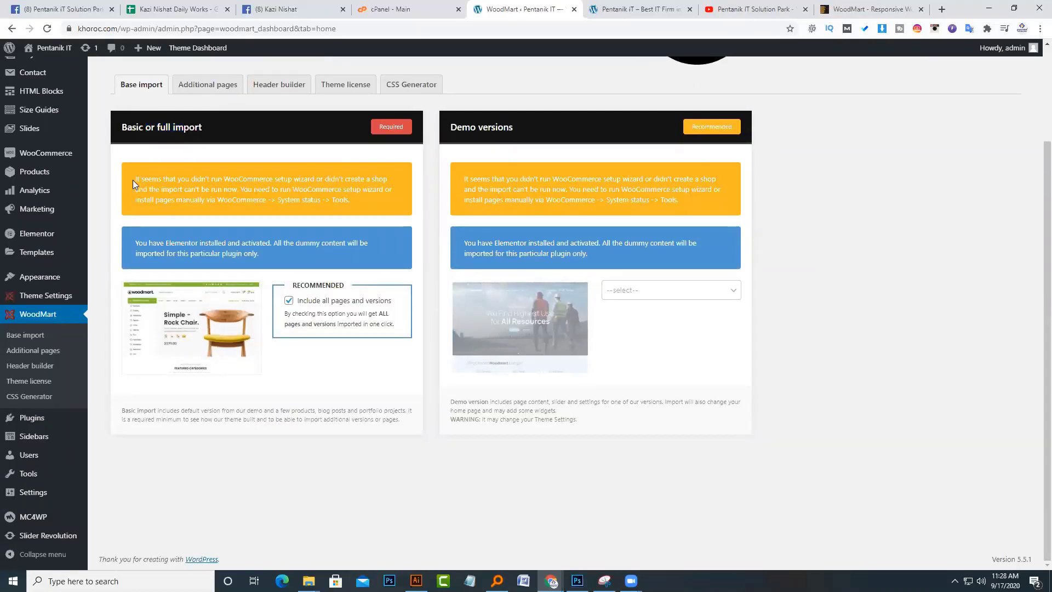
# - Read the WooCommerce setup notice on the import page and check the theme license status
pyautogui.moveTo(134, 180); pyautogui.dragTo(358, 202)
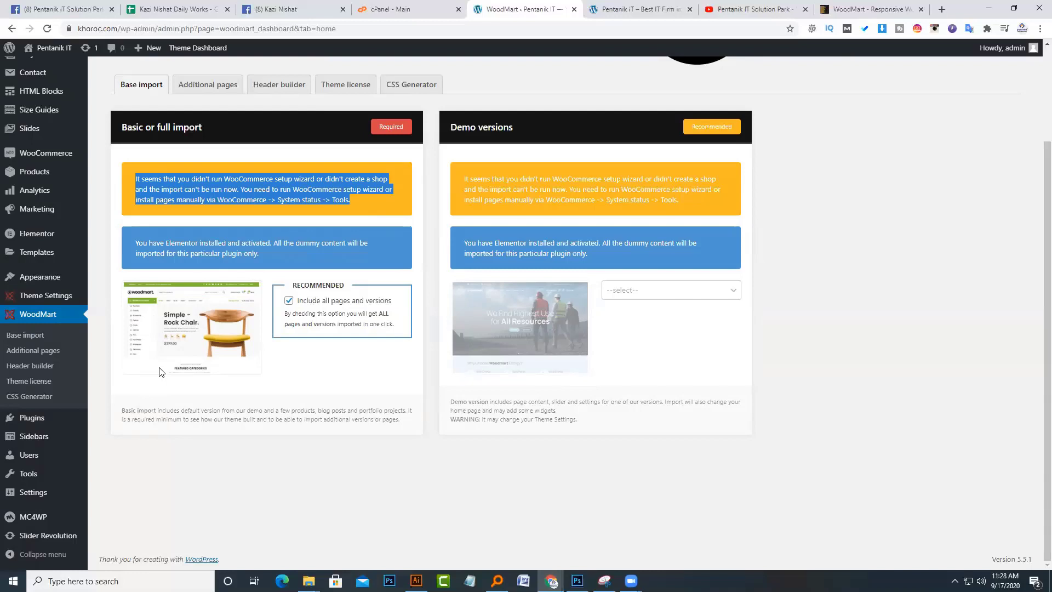
pyautogui.scroll(2, 162, 372)
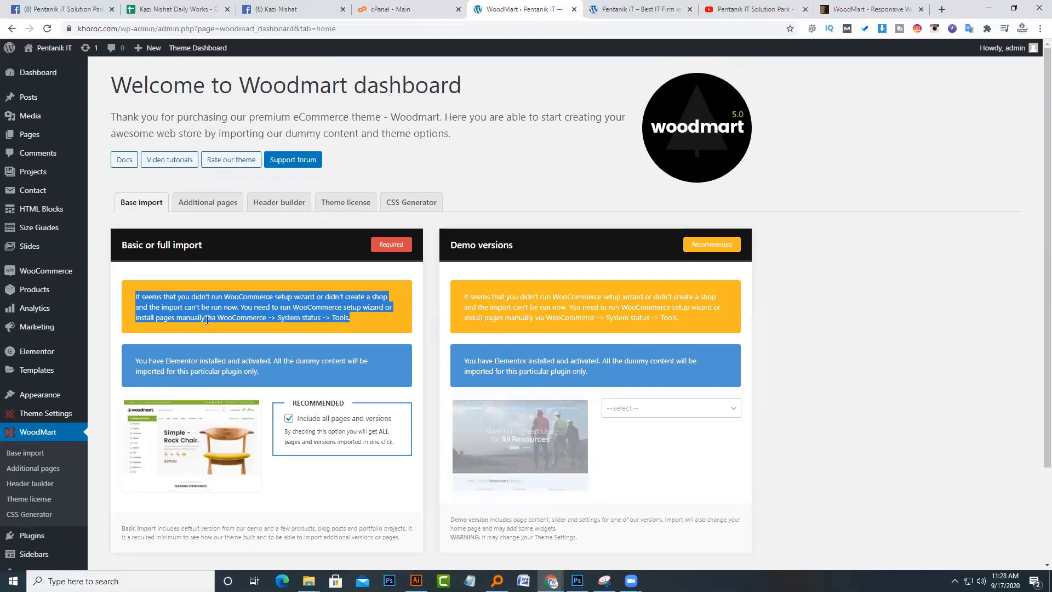
pyautogui.click(337, 301)
pyautogui.click(337, 211)
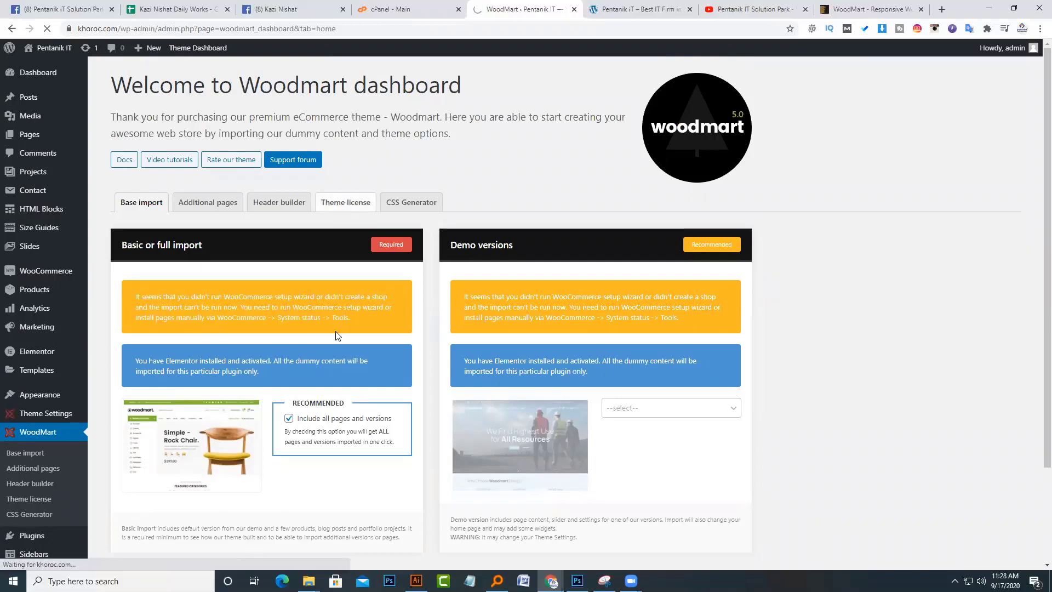
pyautogui.moveTo(150, 301); pyautogui.dragTo(451, 304)
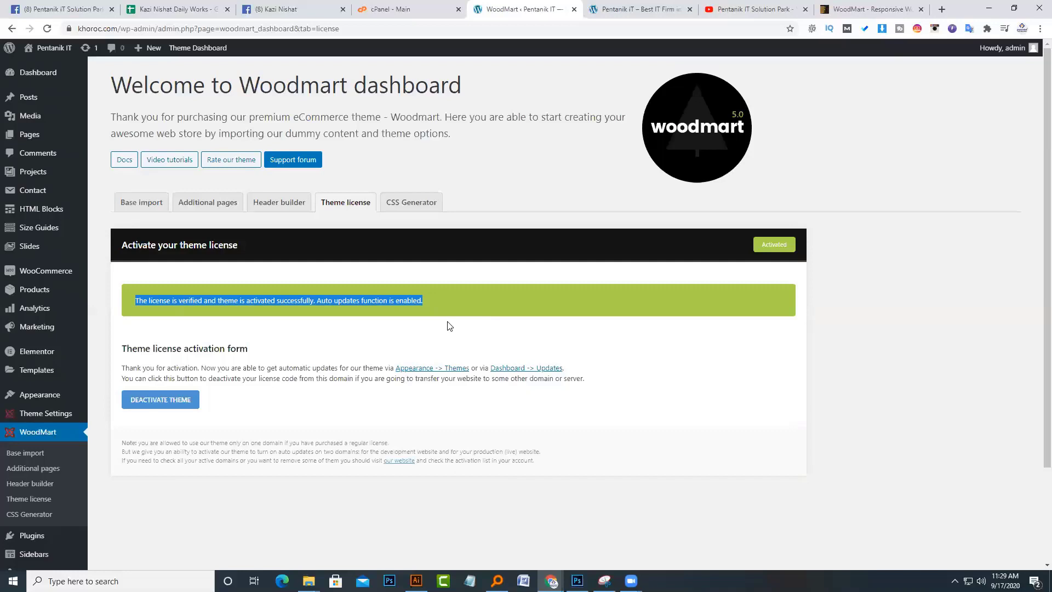
# - Run the WooCommerce setup wizard from the WordPress dashboard notice and accept the new setup experience
pyautogui.click(38, 72)
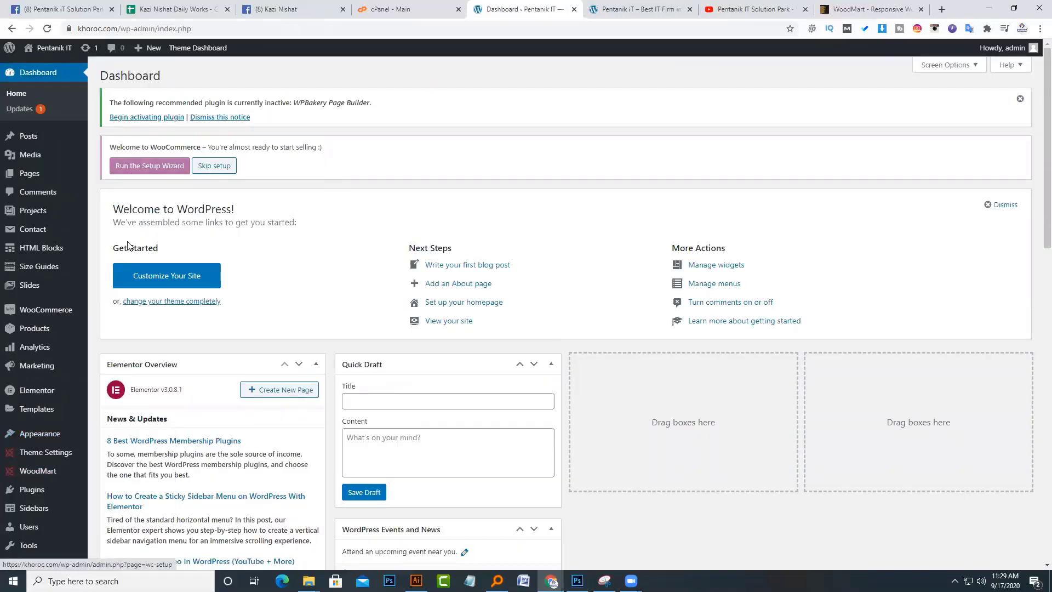
pyautogui.moveTo(82, 311)
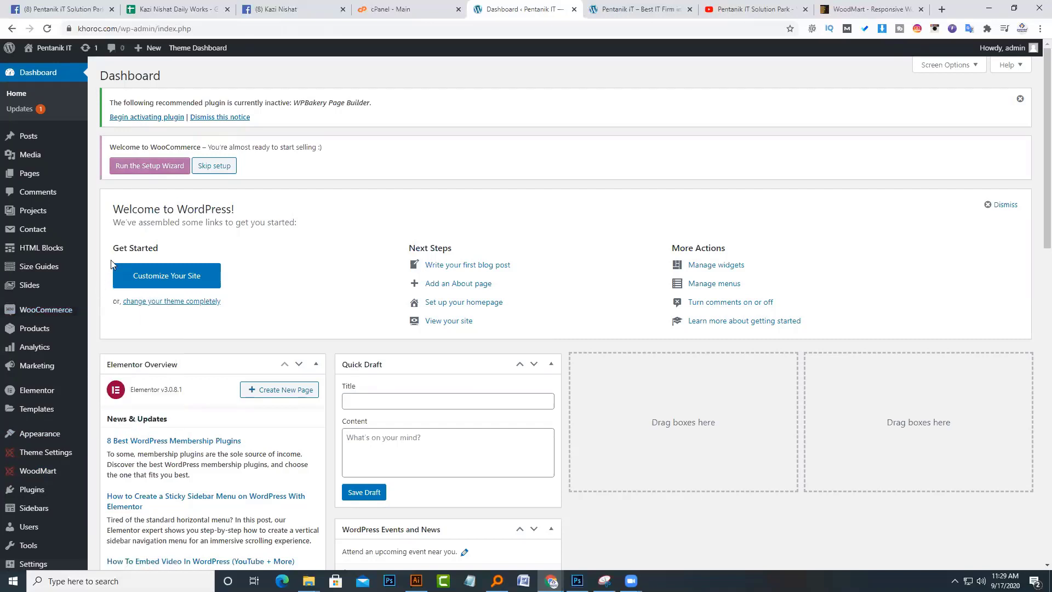
pyautogui.click(140, 171)
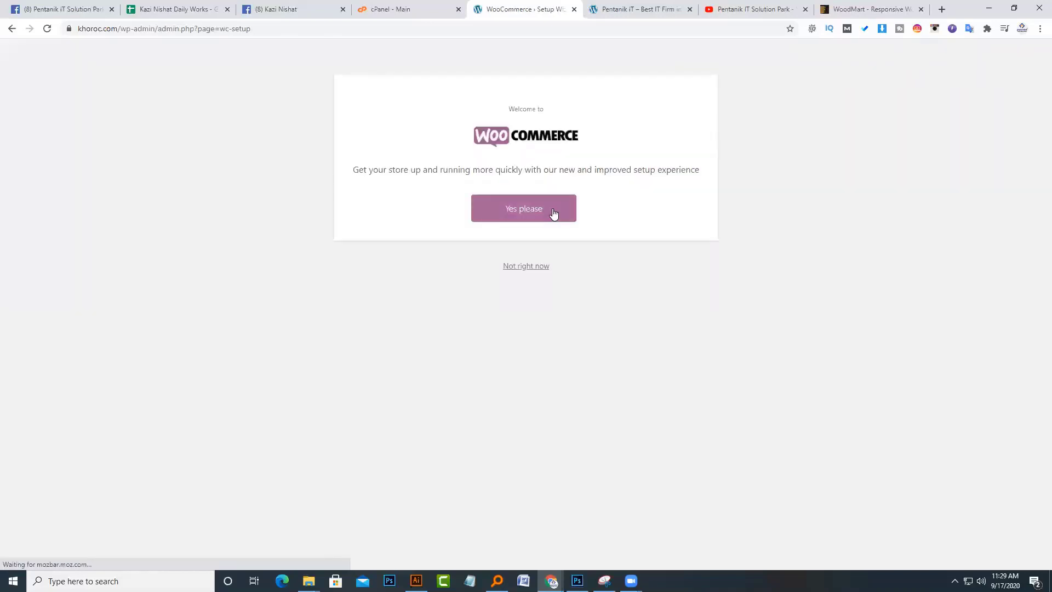
pyautogui.click(553, 214)
# - Fill in the store details with a saved business address and complete the wizard with the active Woodmart theme
pyautogui.click(528, 173)
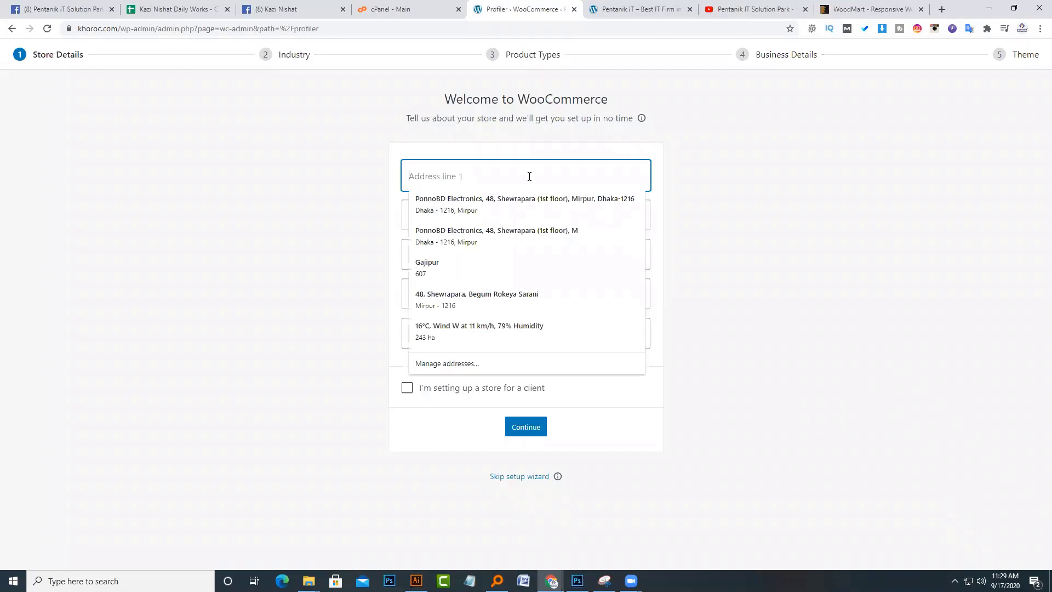
pyautogui.click(506, 220)
pyautogui.click(526, 427)
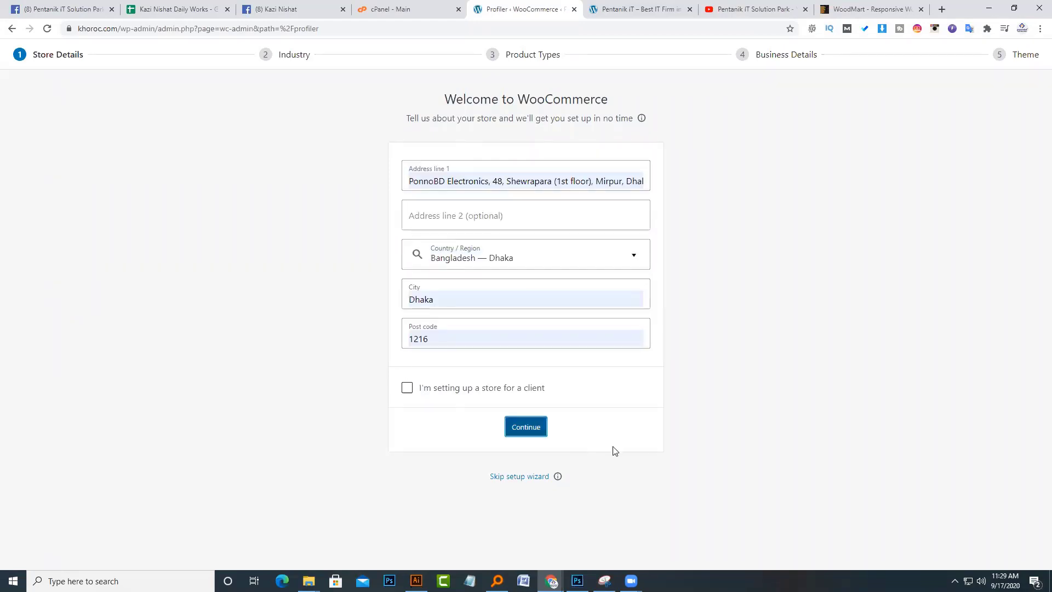
pyautogui.click(657, 335)
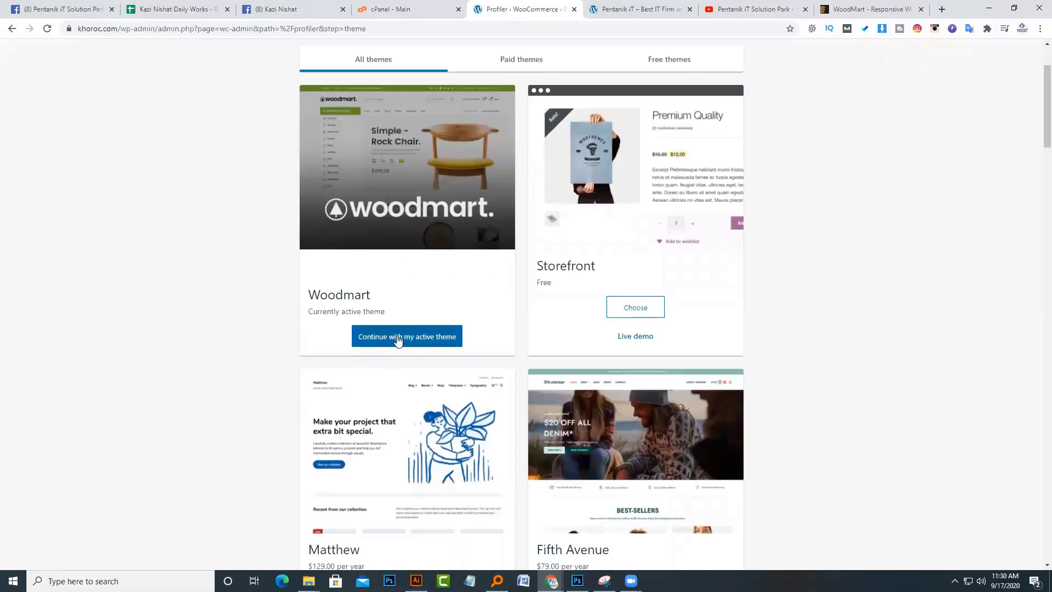
pyautogui.click(402, 338)
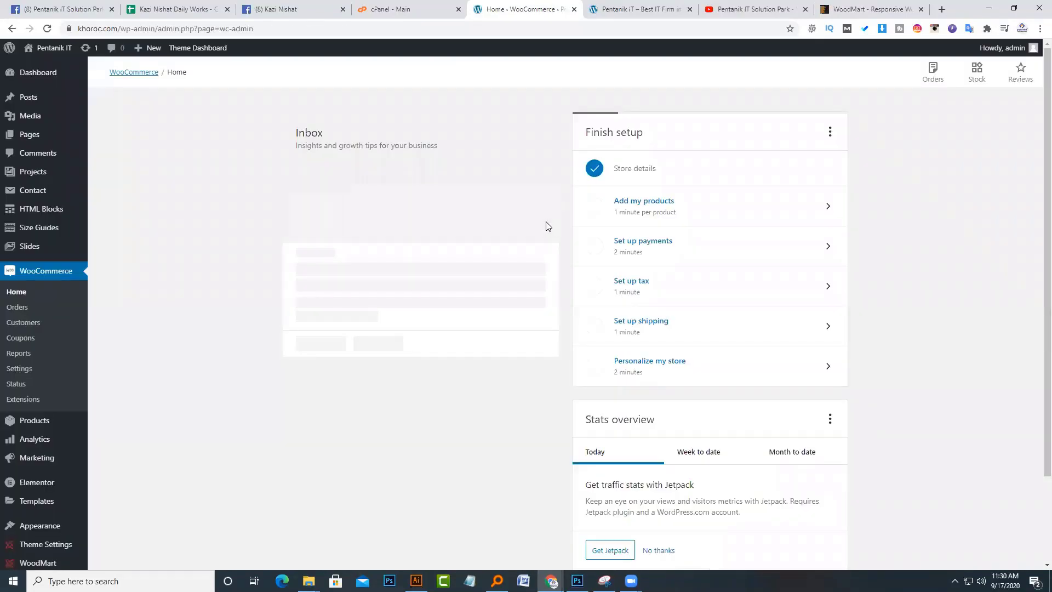
# - Return to WoodMart's Base import page and import the base data with all pages and versions included
pyautogui.moveTo(33, 563)
pyautogui.scroll(-2, 33, 562)
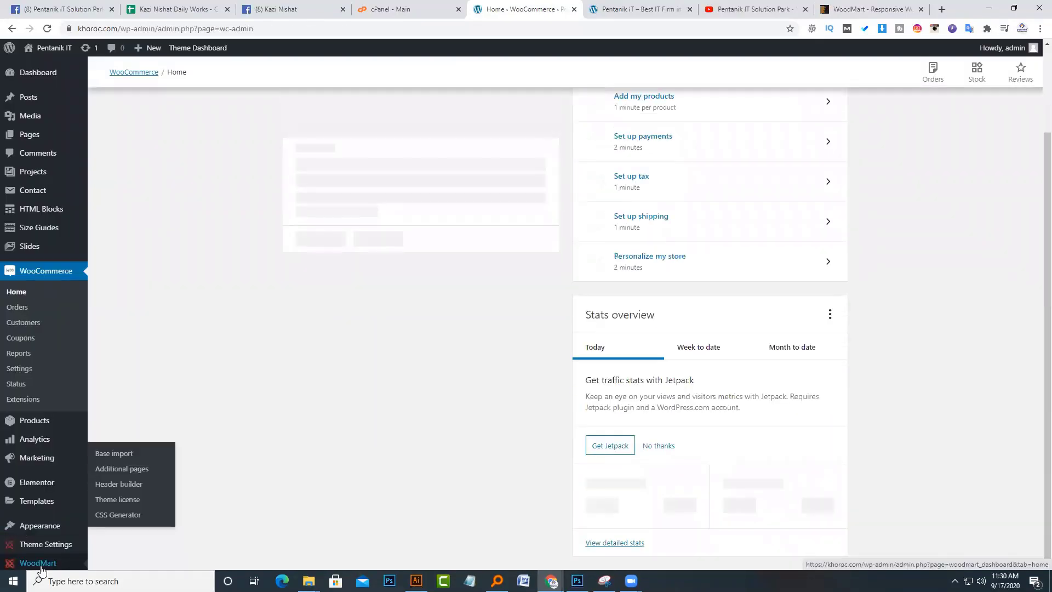
pyautogui.click(120, 455)
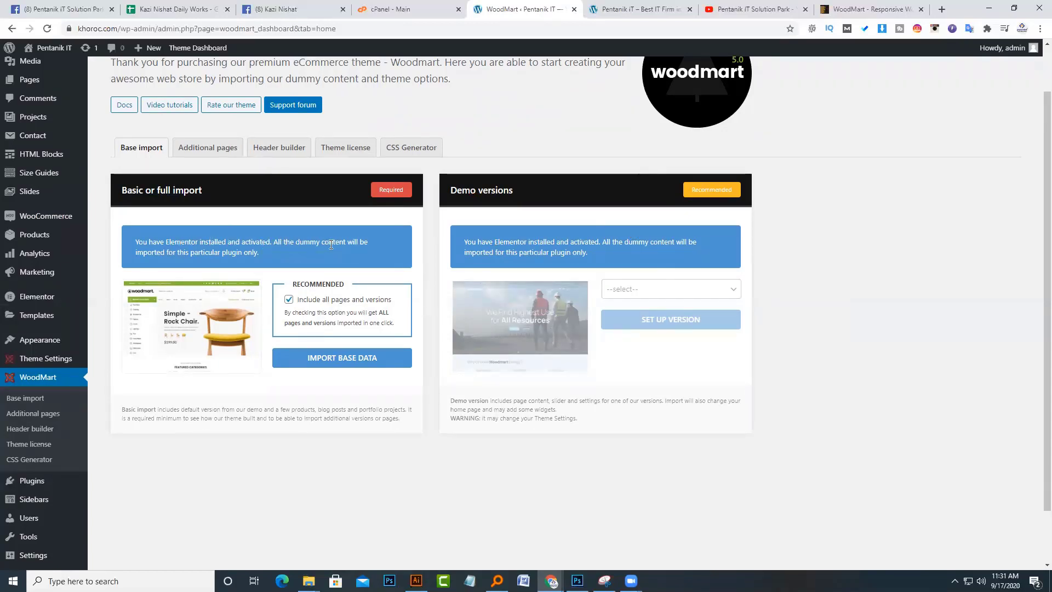
pyautogui.doubleClick(196, 254)
pyautogui.doubleClick(252, 251)
pyautogui.doubleClick(231, 252)
pyautogui.click(328, 359)
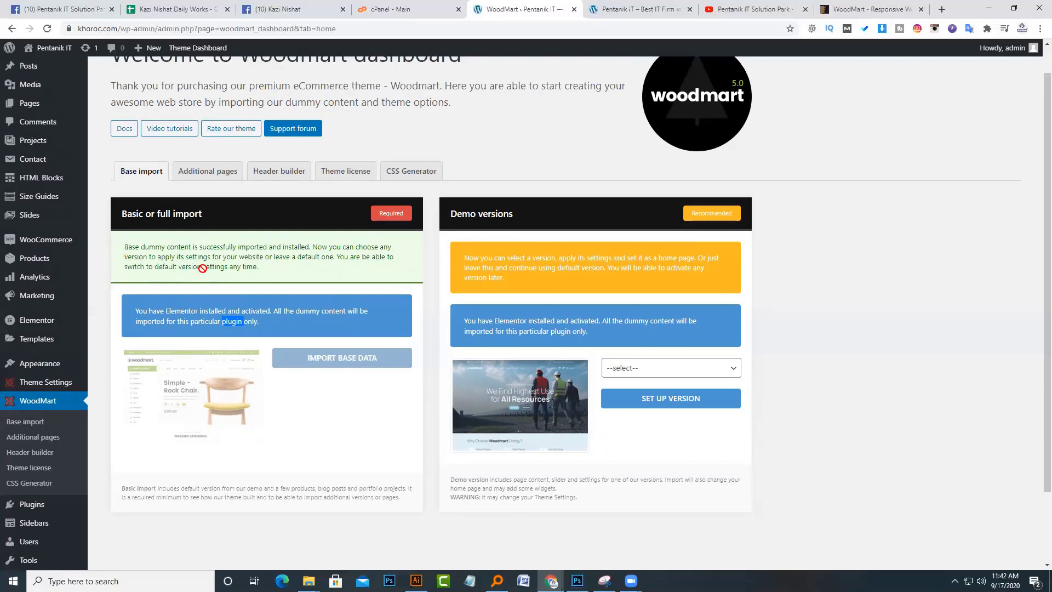
# - Reload the khoroc.com storefront and dismiss the newsletter sign-up popup
pyautogui.click(613, 8)
pyautogui.click(534, 30)
pyautogui.press('Return')
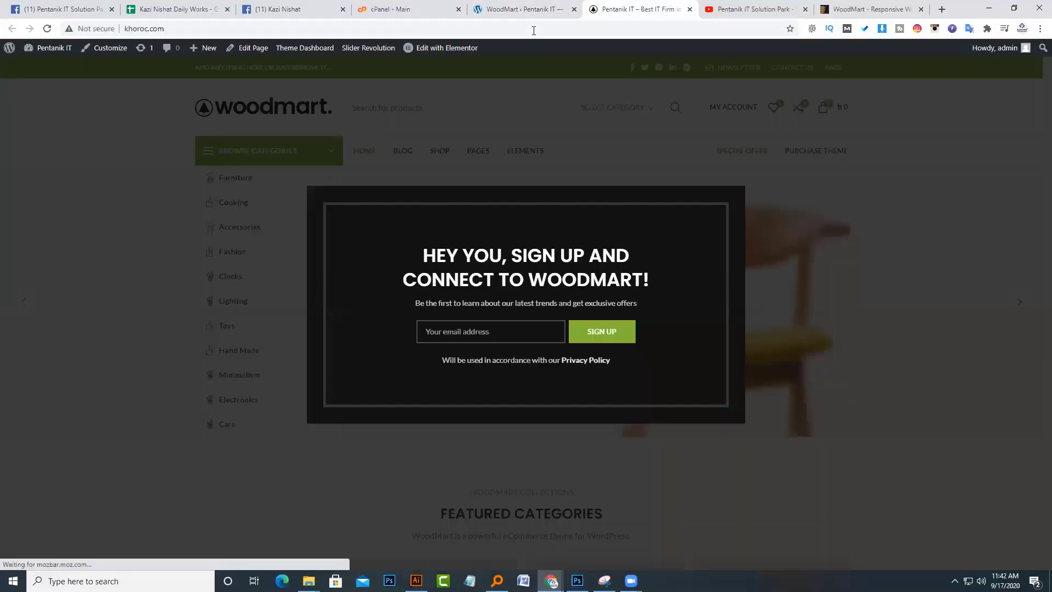
pyautogui.click(812, 224)
# - Review the imported home page from its product and news sections to the footer, including the main navigation menu
pyautogui.scroll(-15, 763, 327)
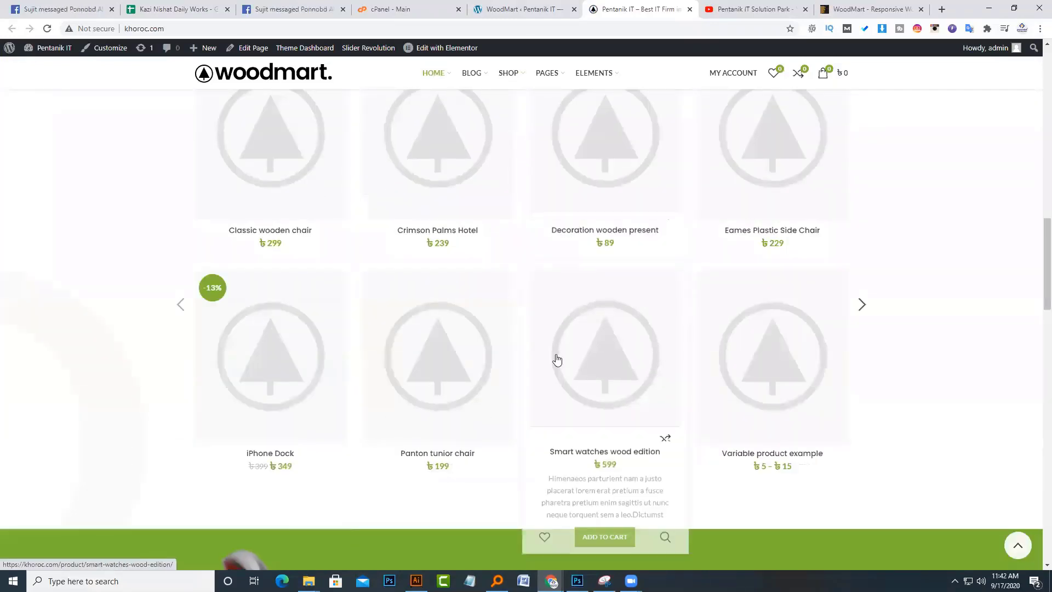
pyautogui.scroll(-15, 555, 396)
pyautogui.scroll(-5, 557, 400)
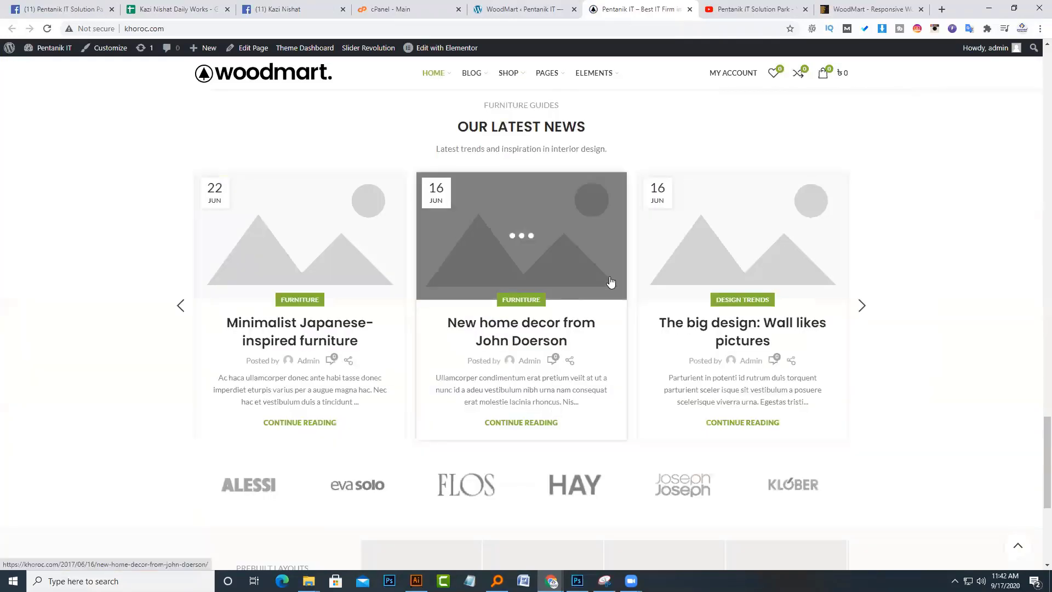
pyautogui.scroll(-5, 609, 282)
pyautogui.scroll(-1, 599, 392)
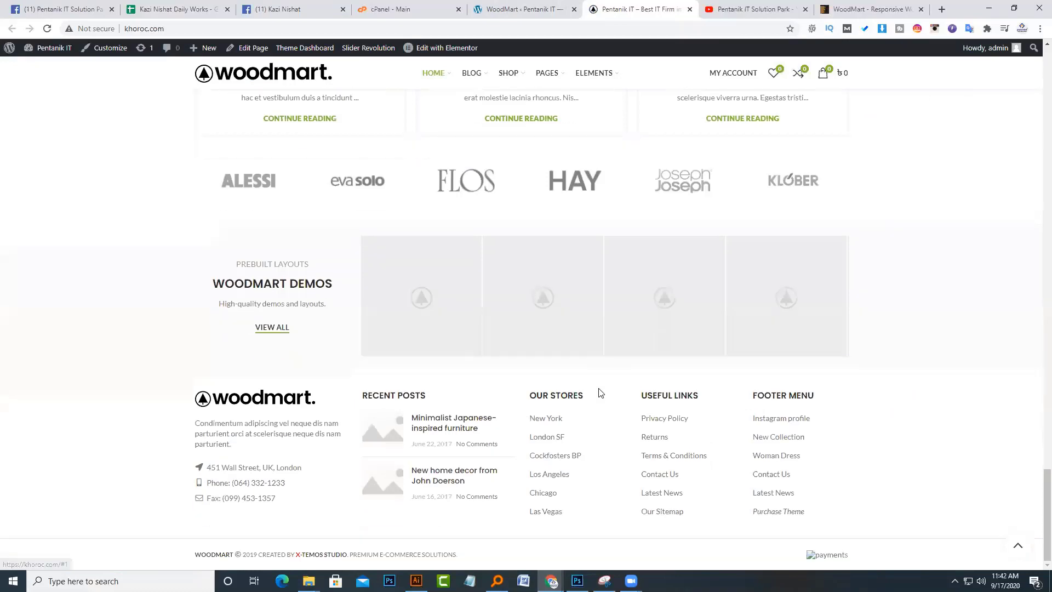
pyautogui.scroll(5, 601, 393)
pyautogui.scroll(15, 579, 393)
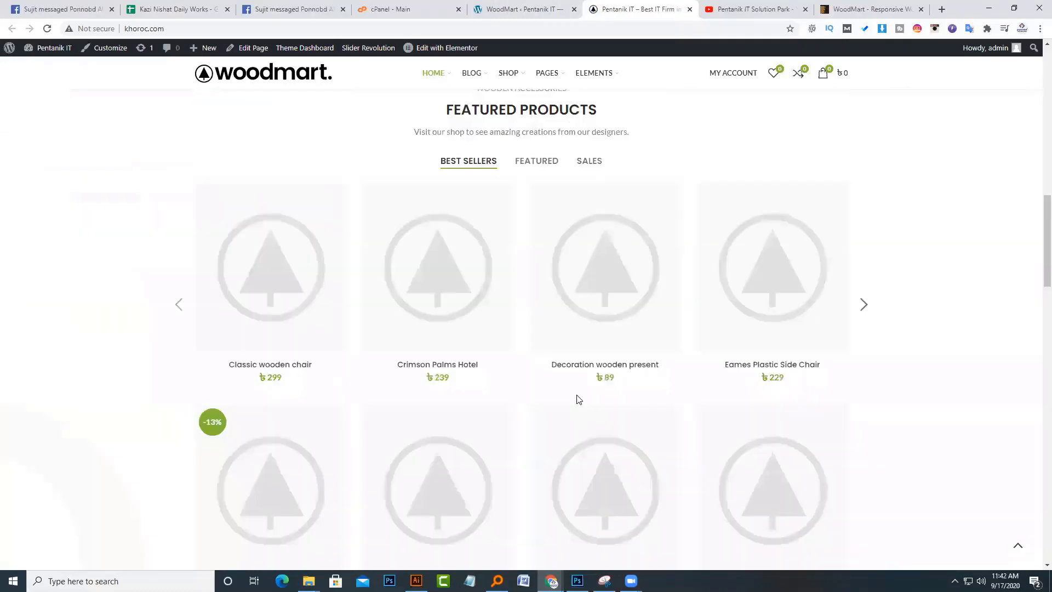
pyautogui.scroll(5, 576, 394)
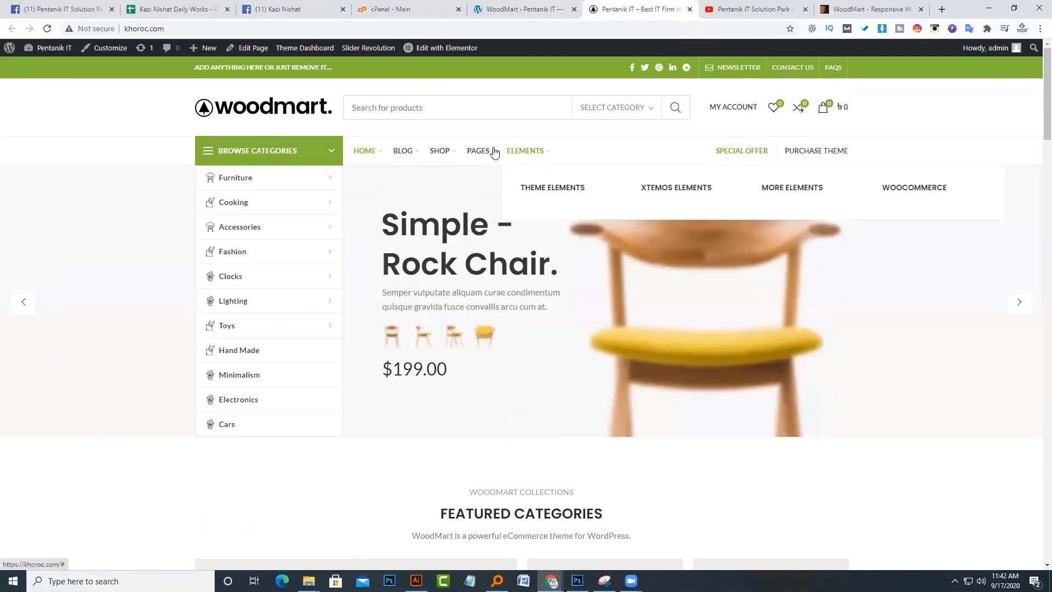
pyautogui.moveTo(434, 148)
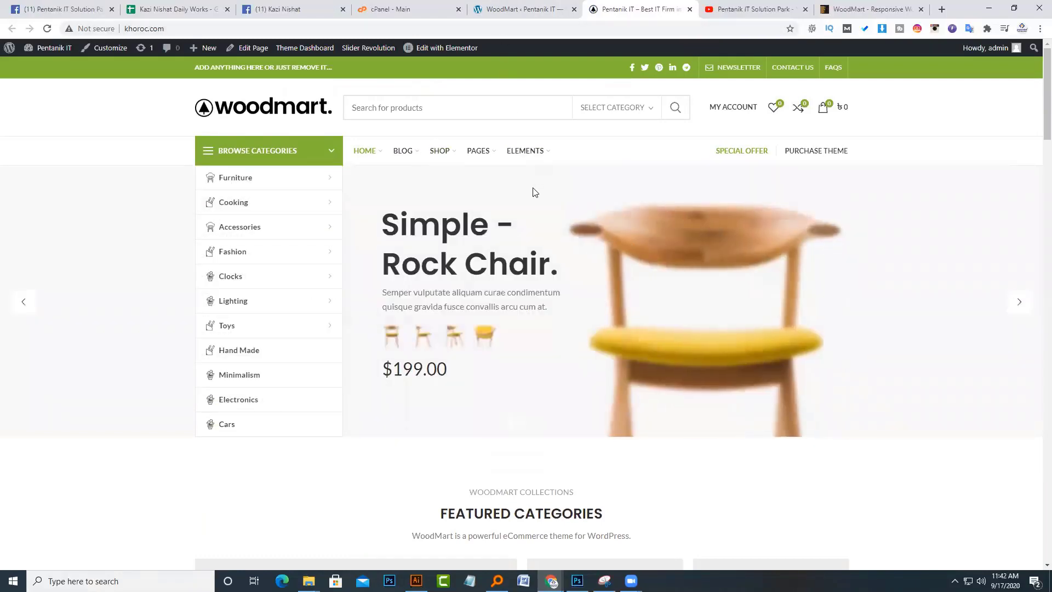
# - Return to the Base import page, browse the available demo versions and preview Parallax
pyautogui.click(547, 4)
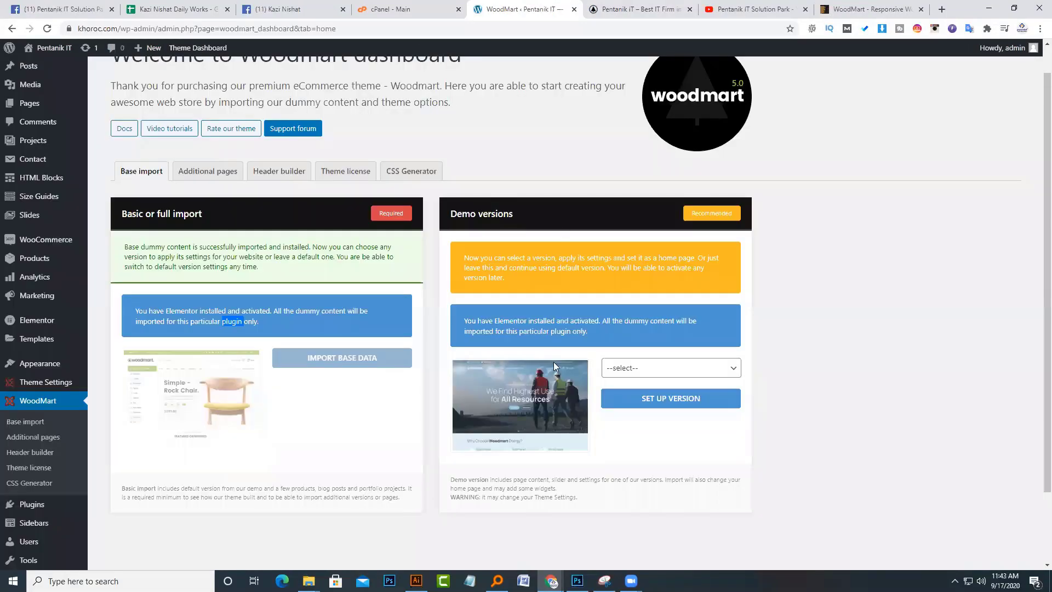
pyautogui.scroll(-2, 554, 362)
pyautogui.click(657, 282)
pyautogui.scroll(-3, 659, 346)
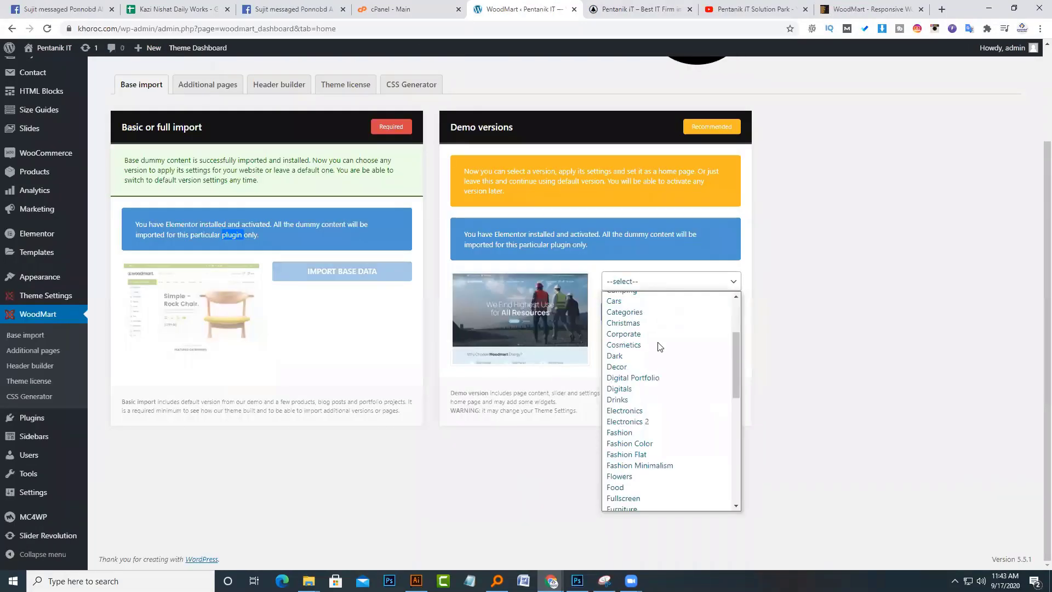
pyautogui.scroll(-5, 659, 346)
pyautogui.click(635, 384)
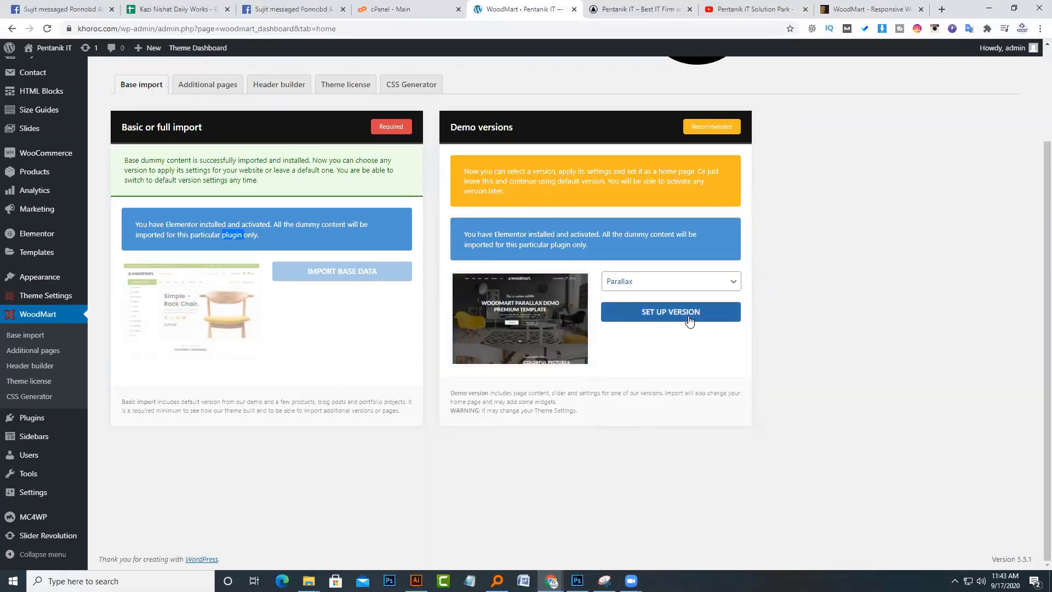
pyautogui.click(689, 322)
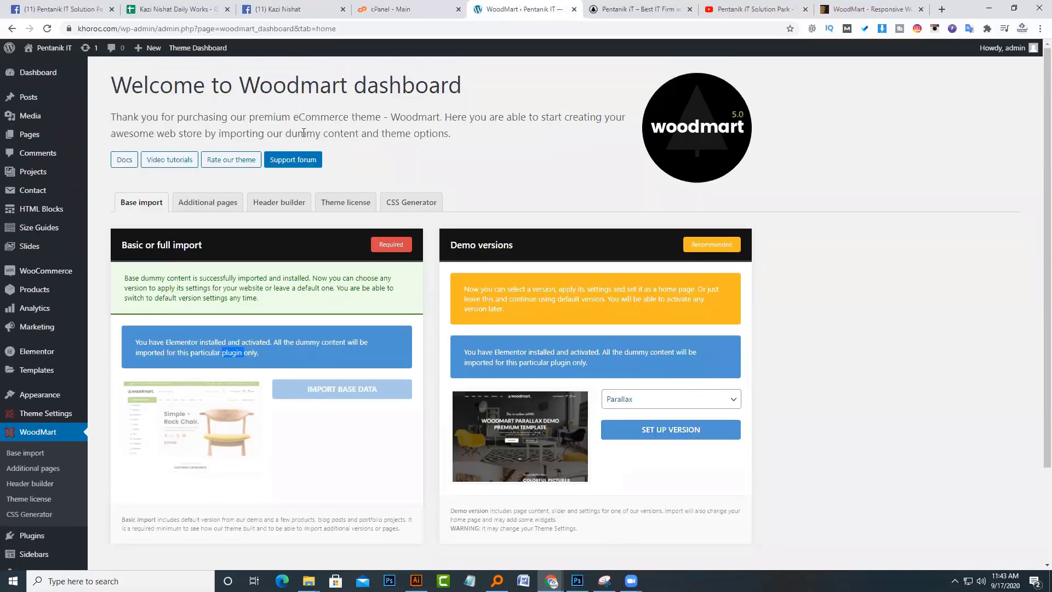
# - Review the list of additional pages that can be imported in the WoodMart dashboard
pyautogui.click(208, 202)
pyautogui.click(356, 283)
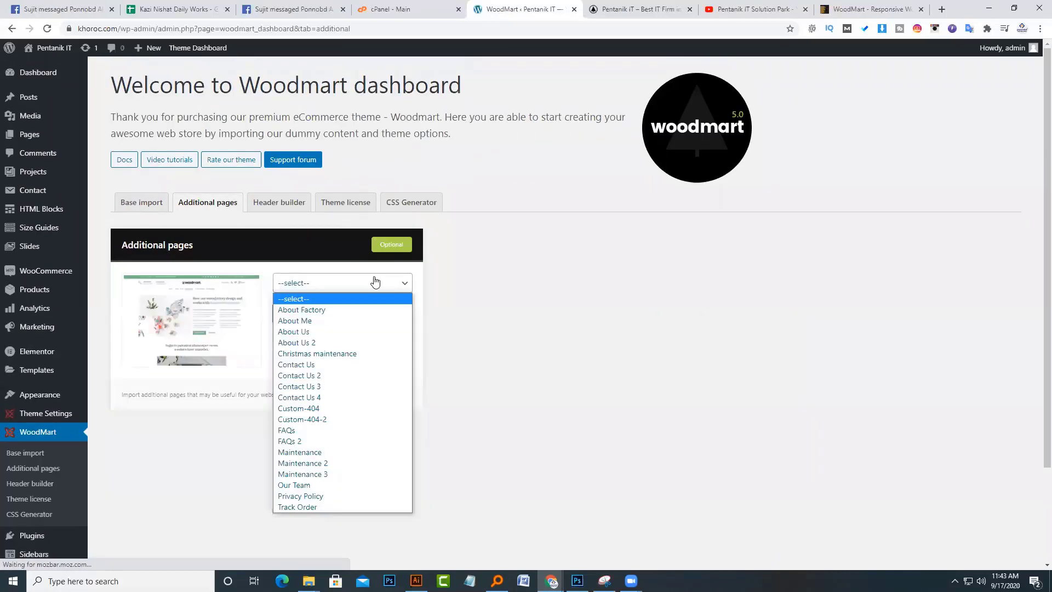
pyautogui.click(565, 316)
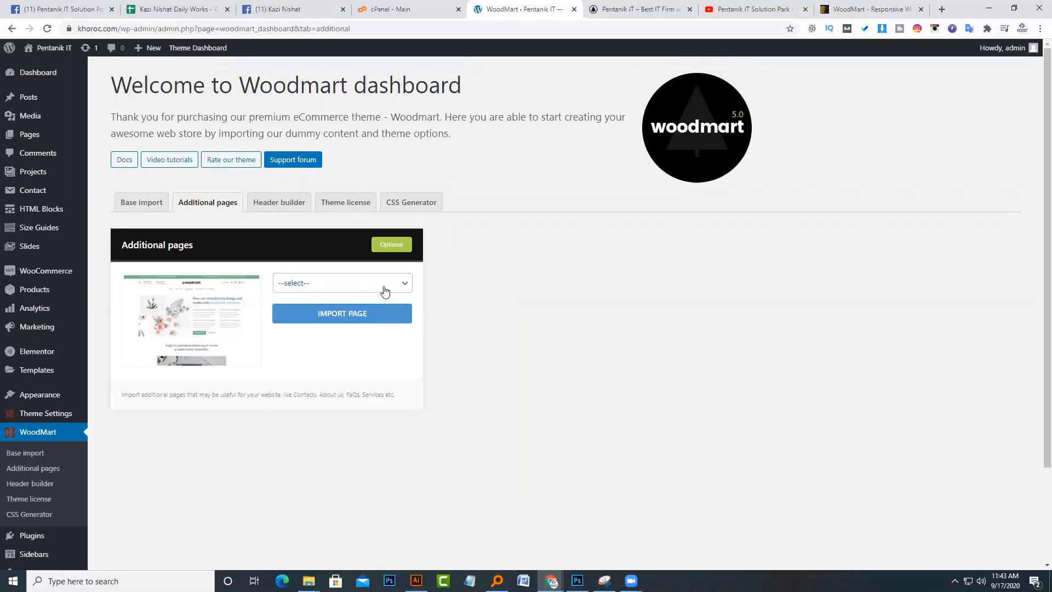
pyautogui.click(383, 285)
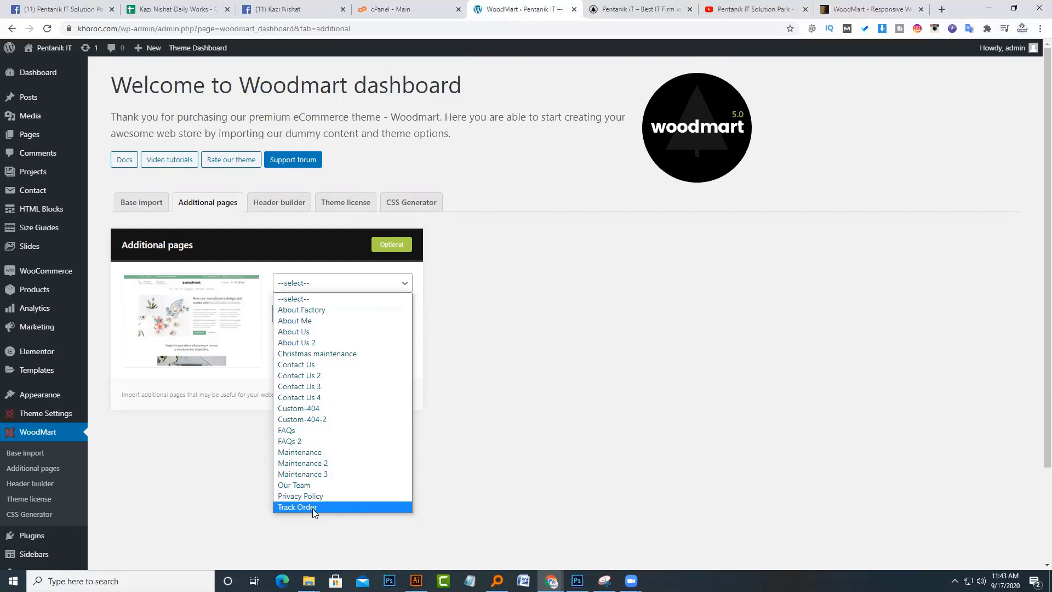
pyautogui.click(255, 498)
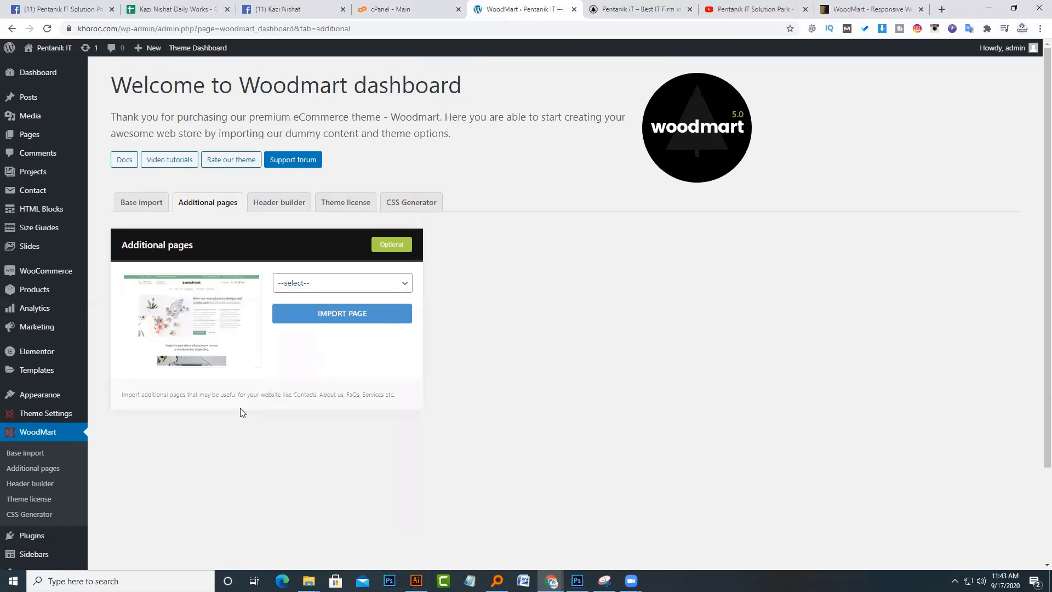
# - View the saved header layouts in the WoodMart header builder and check the header on the storefront
pyautogui.click(279, 203)
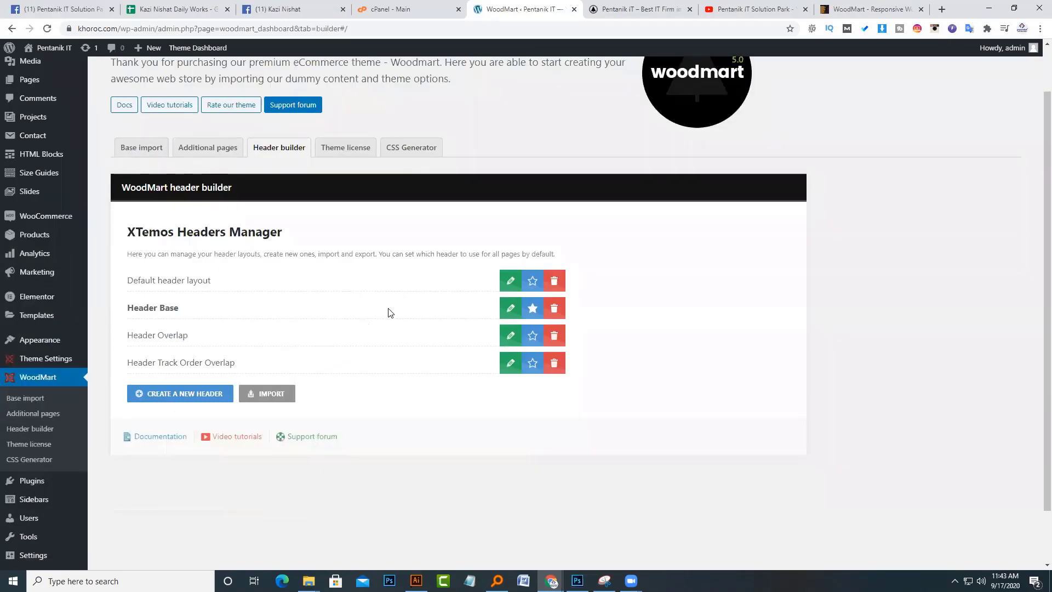
pyautogui.click(641, 9)
pyautogui.scroll(-6, 495, 371)
pyautogui.scroll(10, 340, 192)
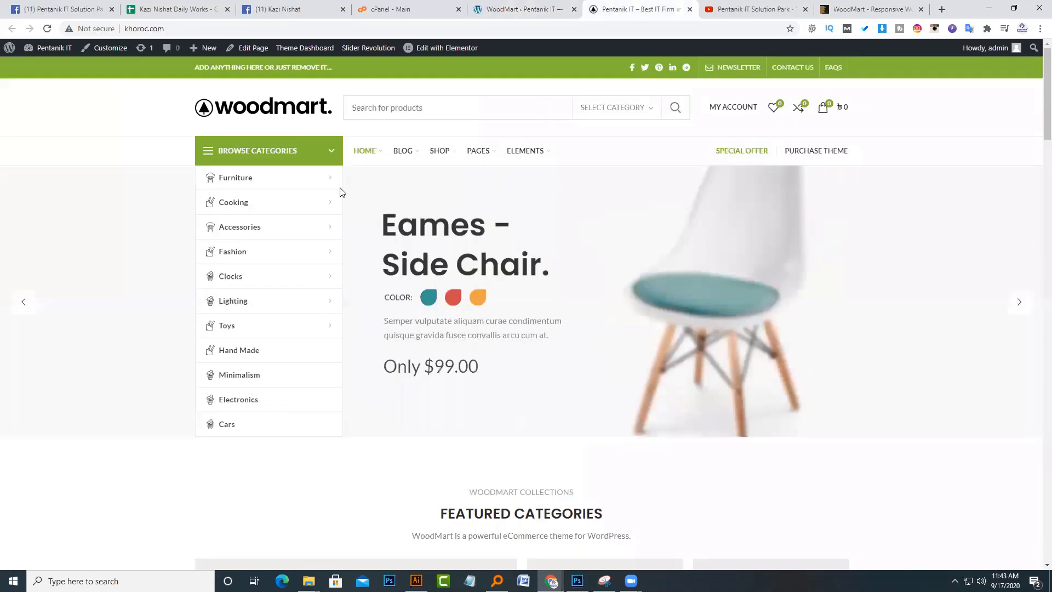
pyautogui.click(520, 8)
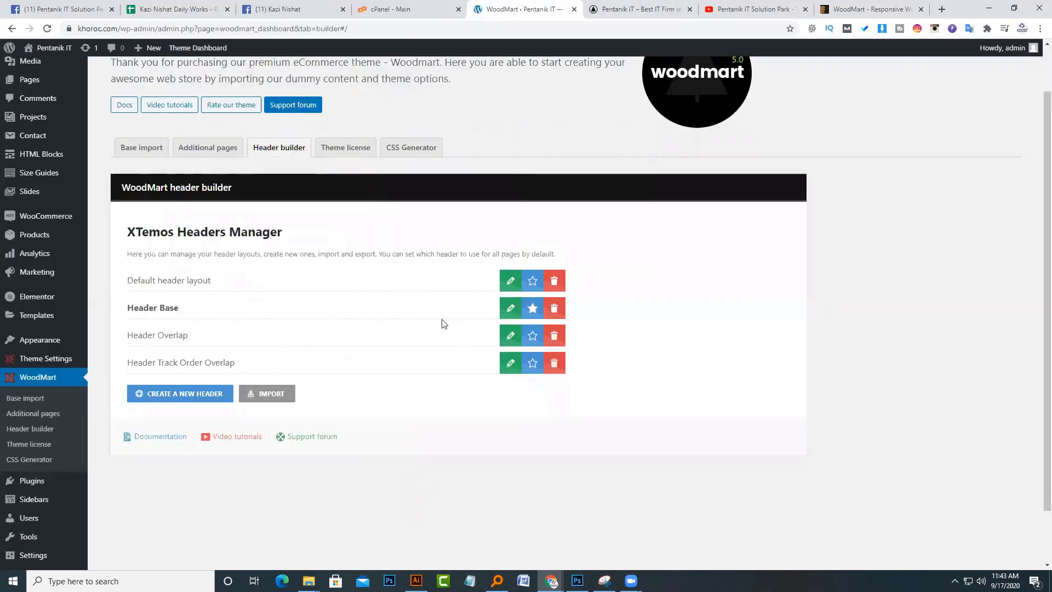
# - Open the Header Base layout in the header builder and compare its elements with the storefront header
pyautogui.click(510, 308)
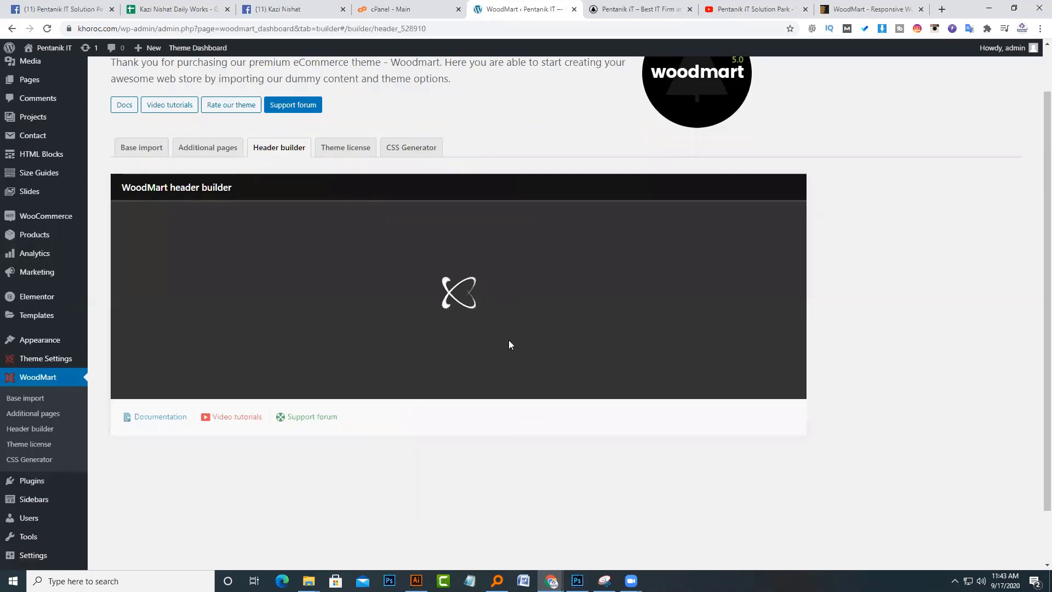
pyautogui.hotkey('ctrl', 'Tab')
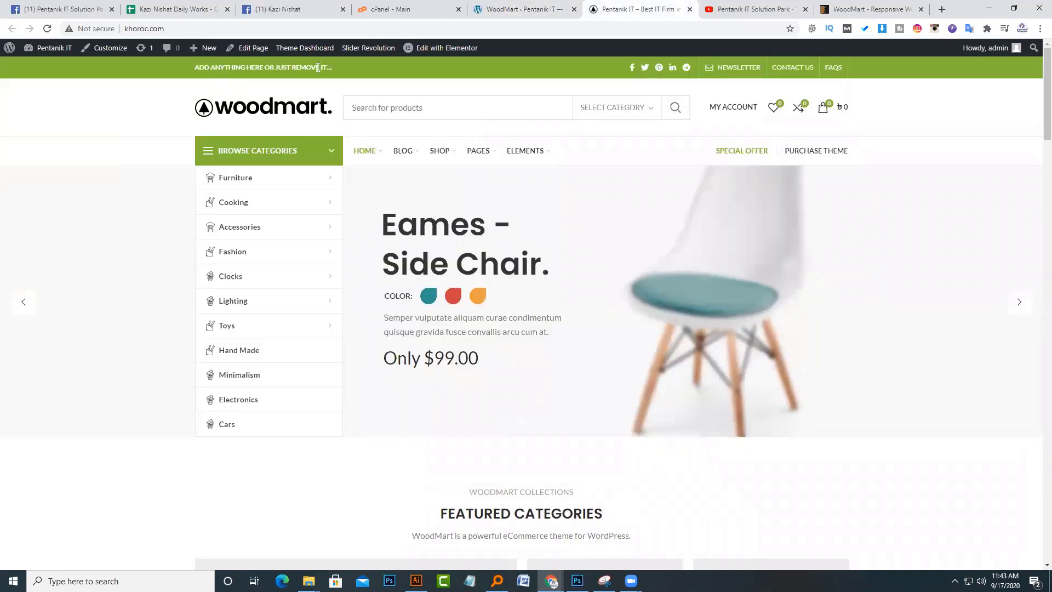
pyautogui.hotkey('ctrl', 'shift', 'Tab')
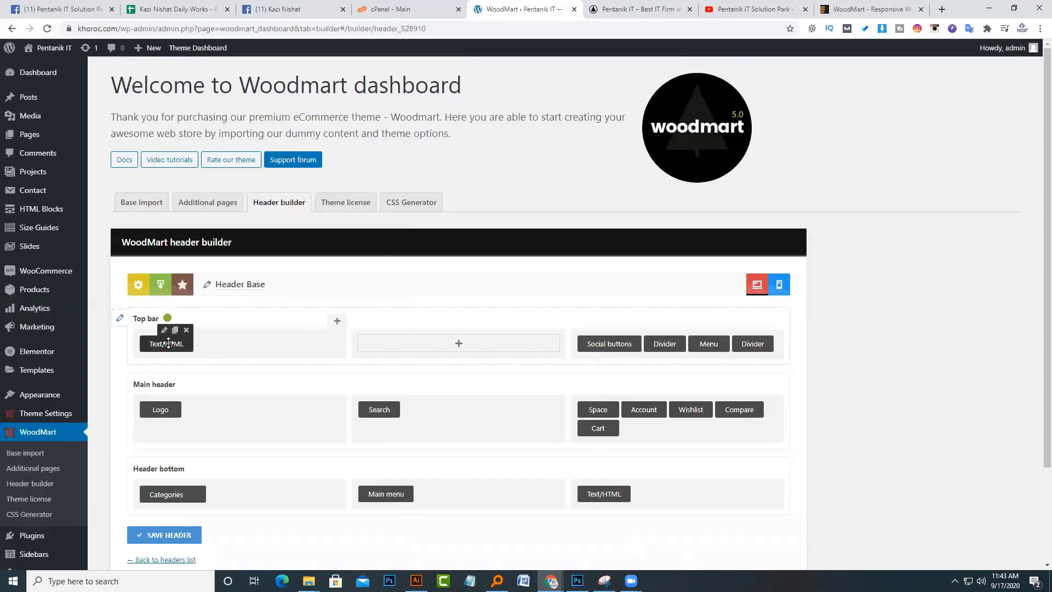
# - Replace the top bar's Text/HTML message with "Welcome to Pentanik IT", keeping its HTML tags, and save the header
pyautogui.click(164, 330)
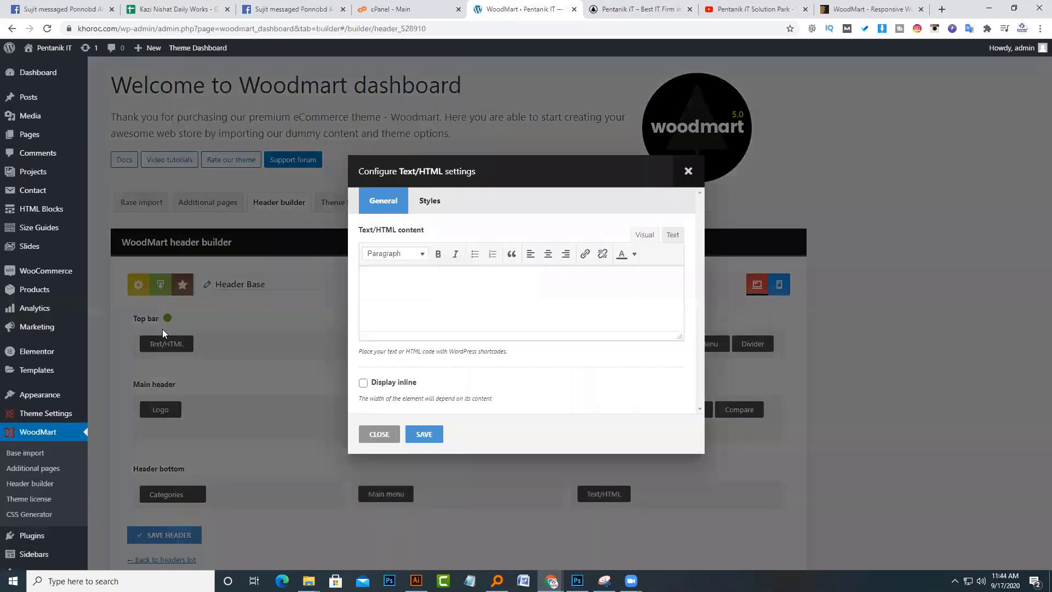
pyautogui.click(455, 307)
pyautogui.click(666, 233)
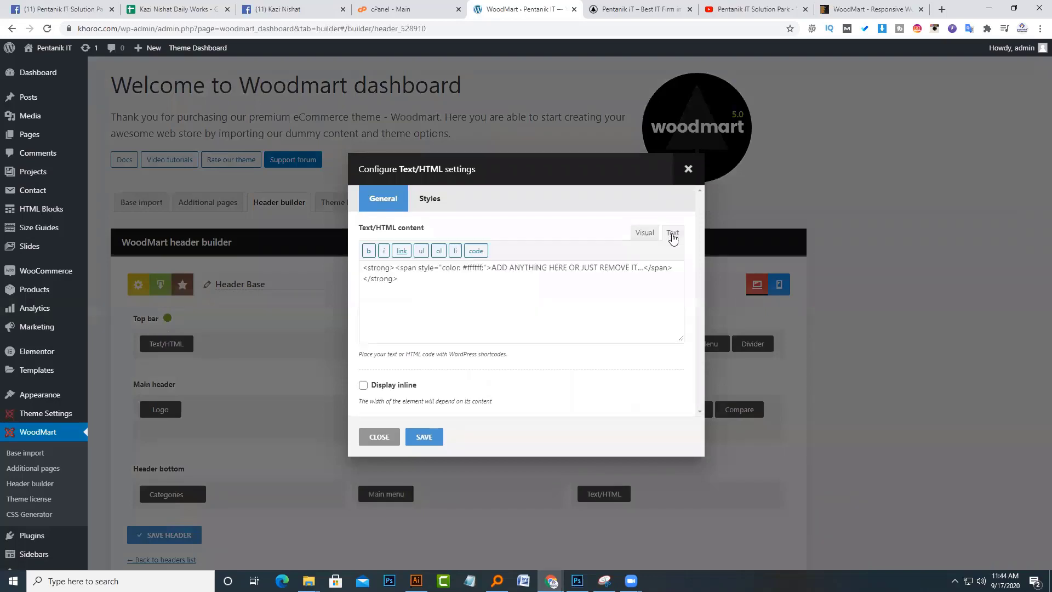
pyautogui.moveTo(491, 267); pyautogui.dragTo(644, 267)
pyautogui.write('Welcome to ')
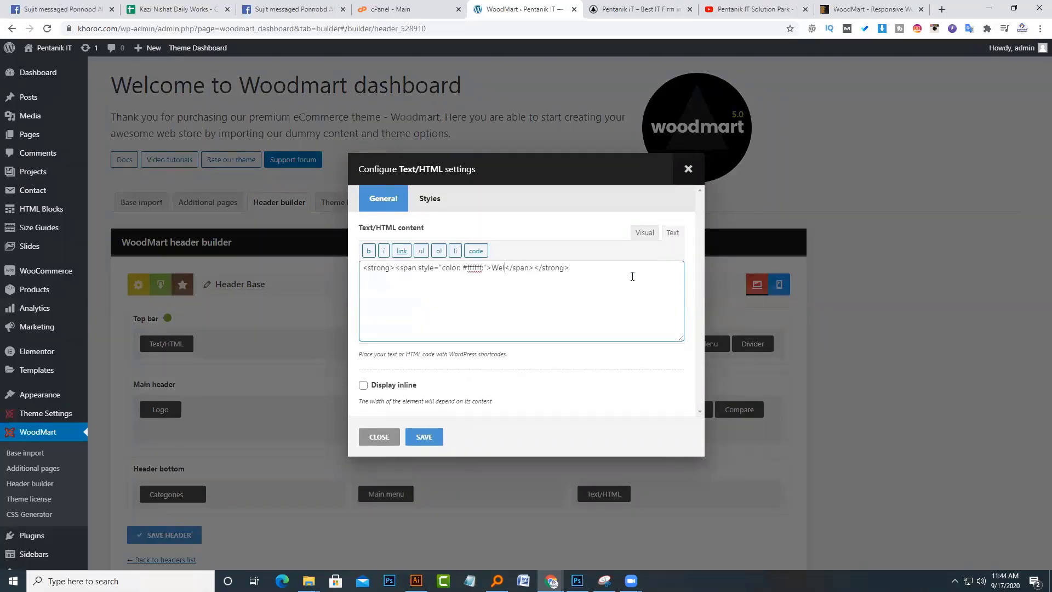
pyautogui.write('Pentanik IT')
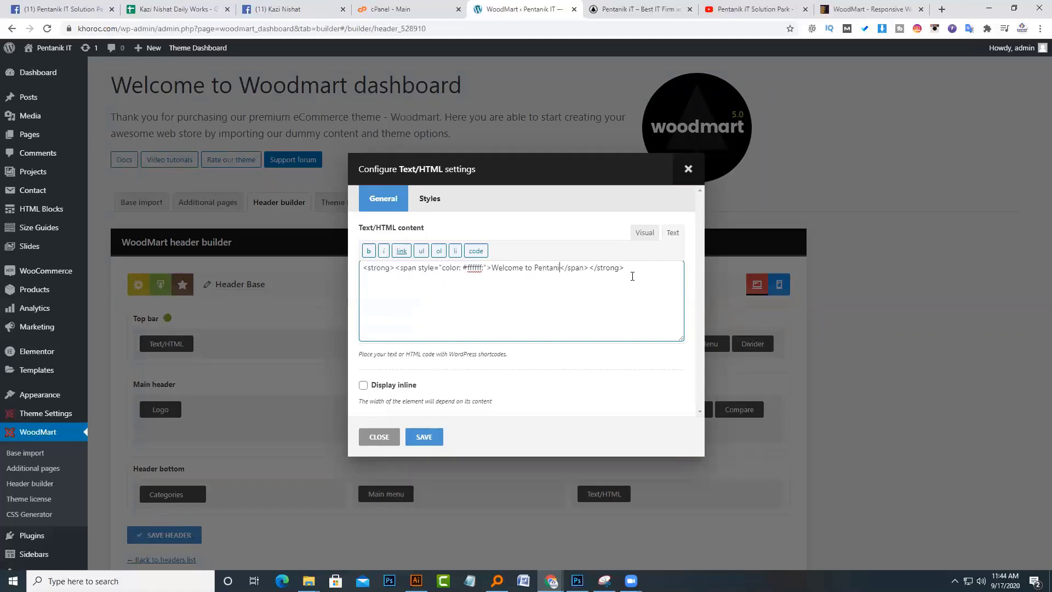
pyautogui.click(431, 437)
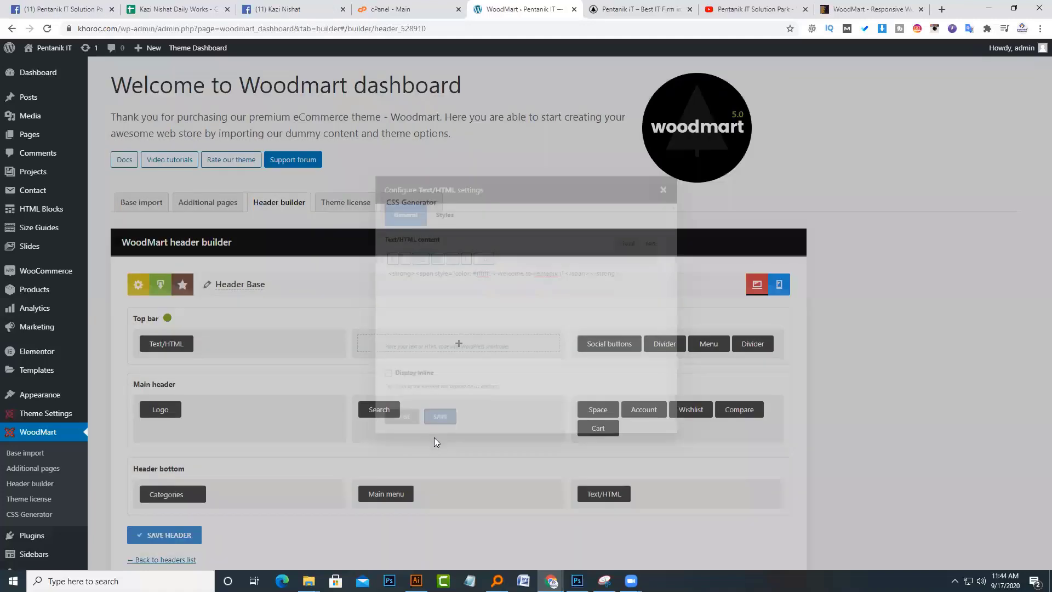
pyautogui.click(184, 541)
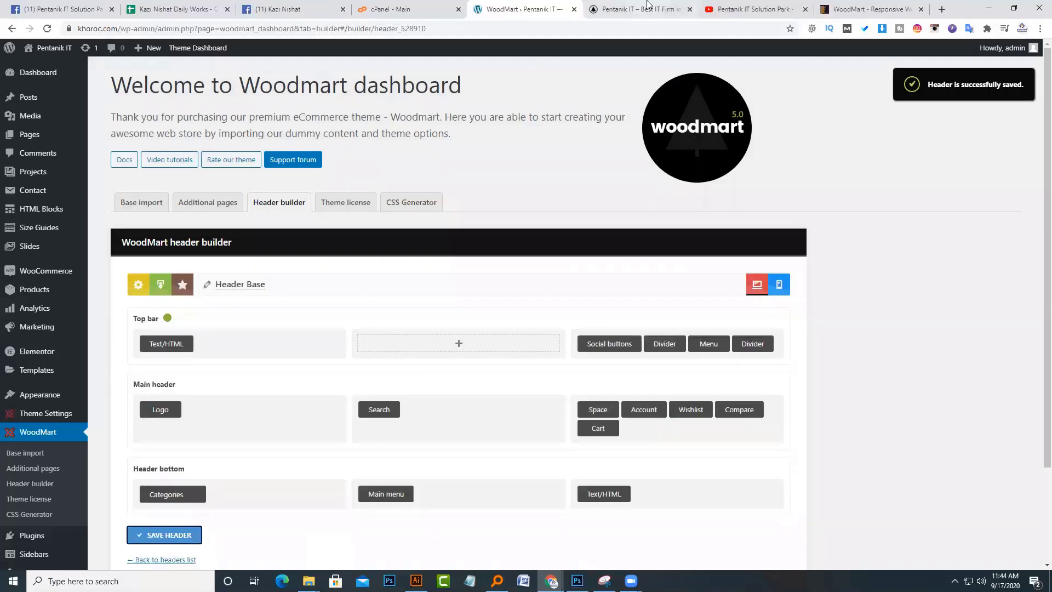
# - Reload the storefront home page and check the welcome text in the top bar
pyautogui.click(641, 9)
pyautogui.click(563, 29)
pyautogui.press('Return')
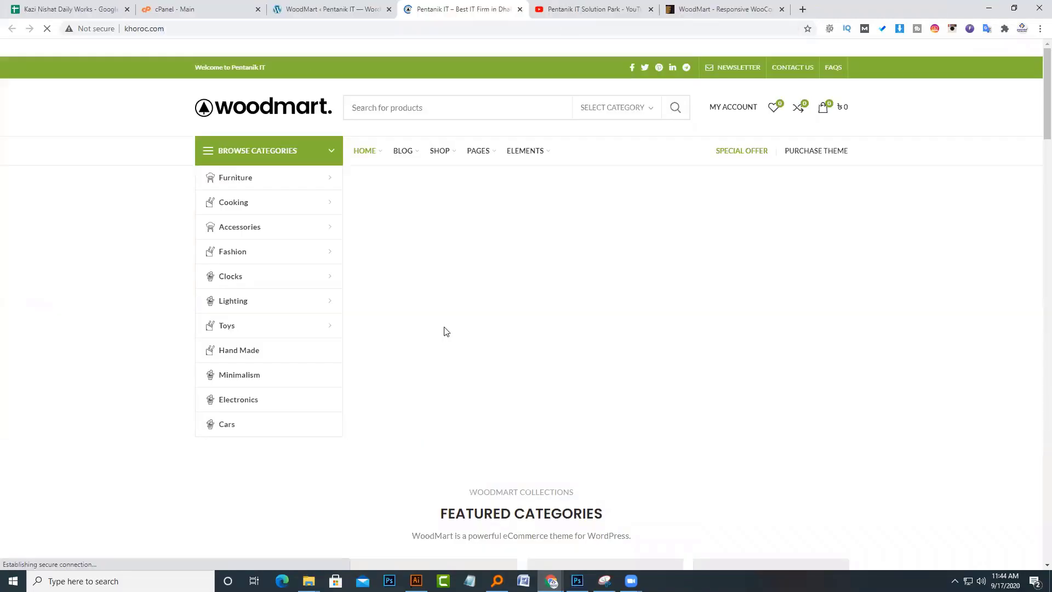
pyautogui.scroll(-4, 446, 335)
pyautogui.scroll(4, 447, 338)
pyautogui.moveTo(194, 67); pyautogui.dragTo(282, 75)
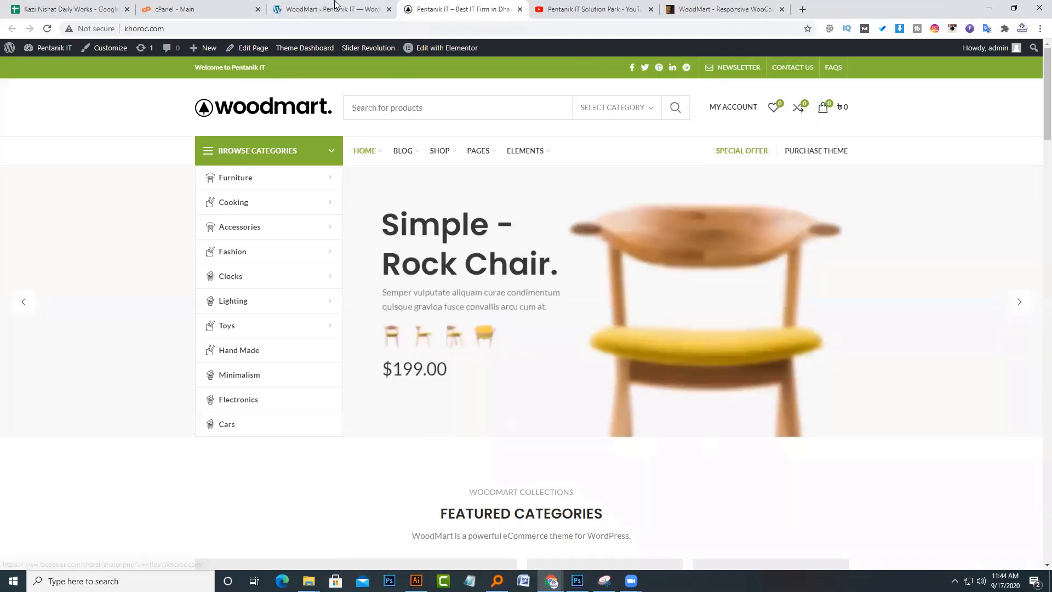
# - Review the top bar's Social buttons settings against the storefront's social icons, and close the settings without changes
pyautogui.click(337, 8)
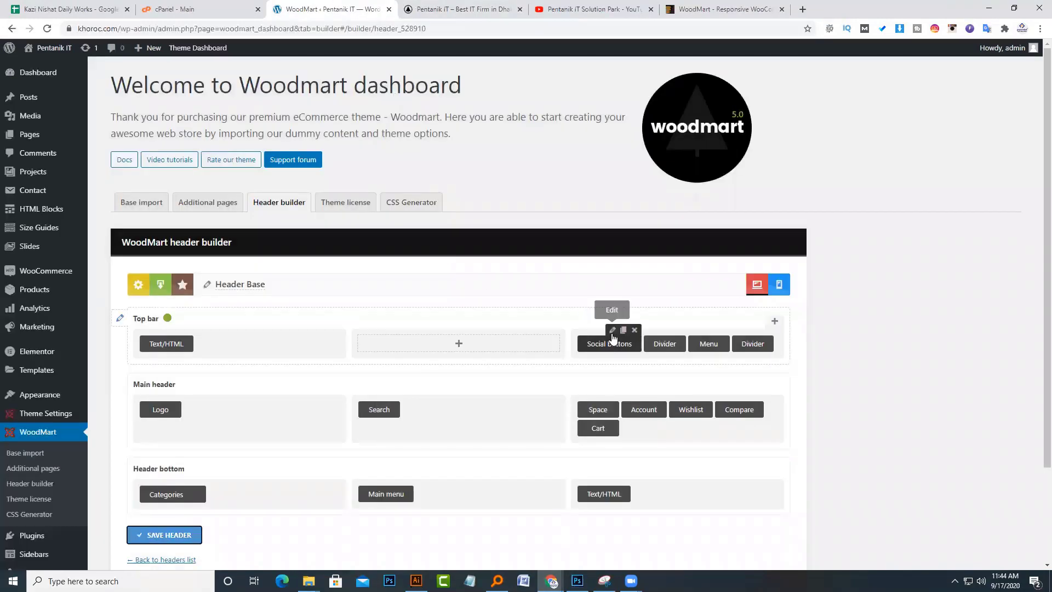
pyautogui.click(612, 331)
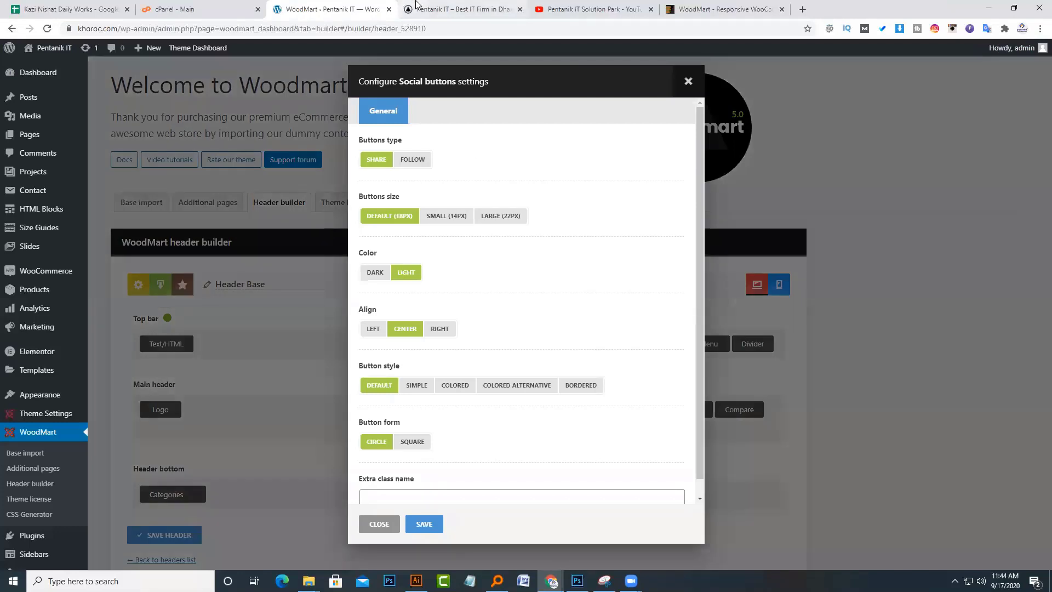
pyautogui.click(416, 5)
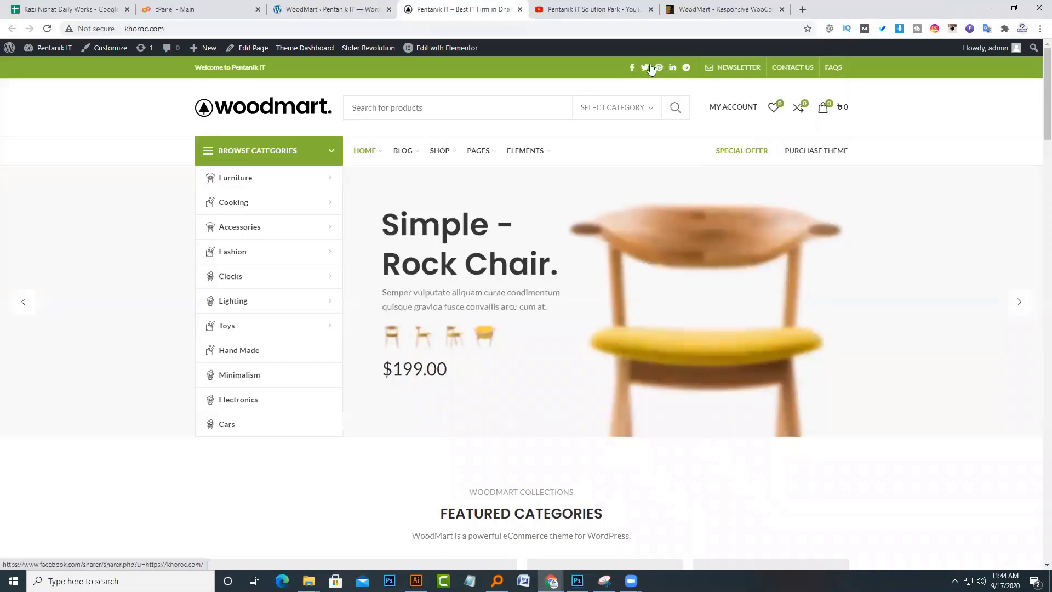
pyautogui.click(351, 9)
pyautogui.scroll(-1, 491, 364)
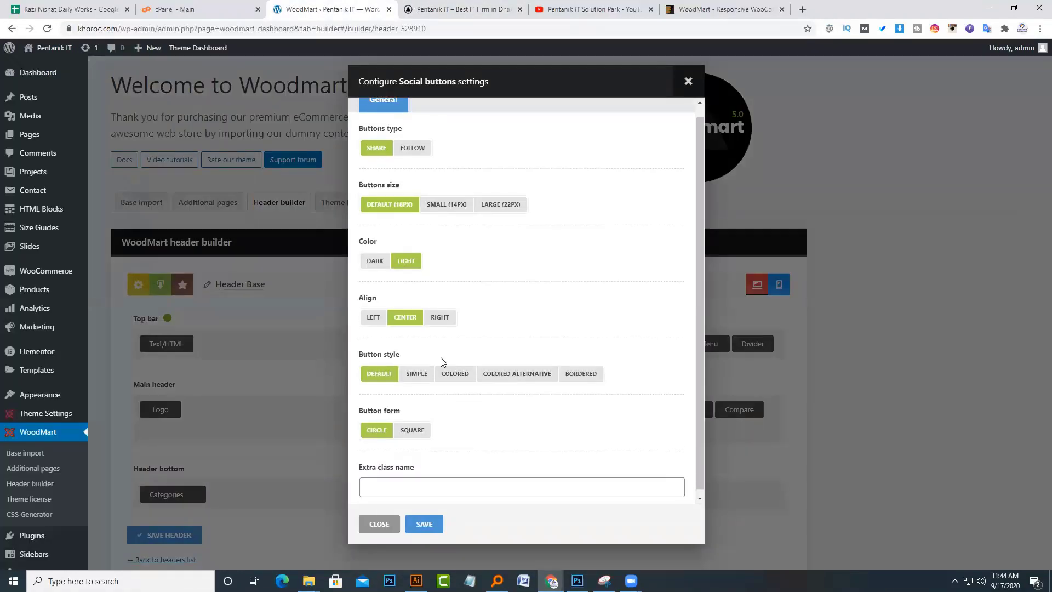
pyautogui.scroll(1, 403, 240)
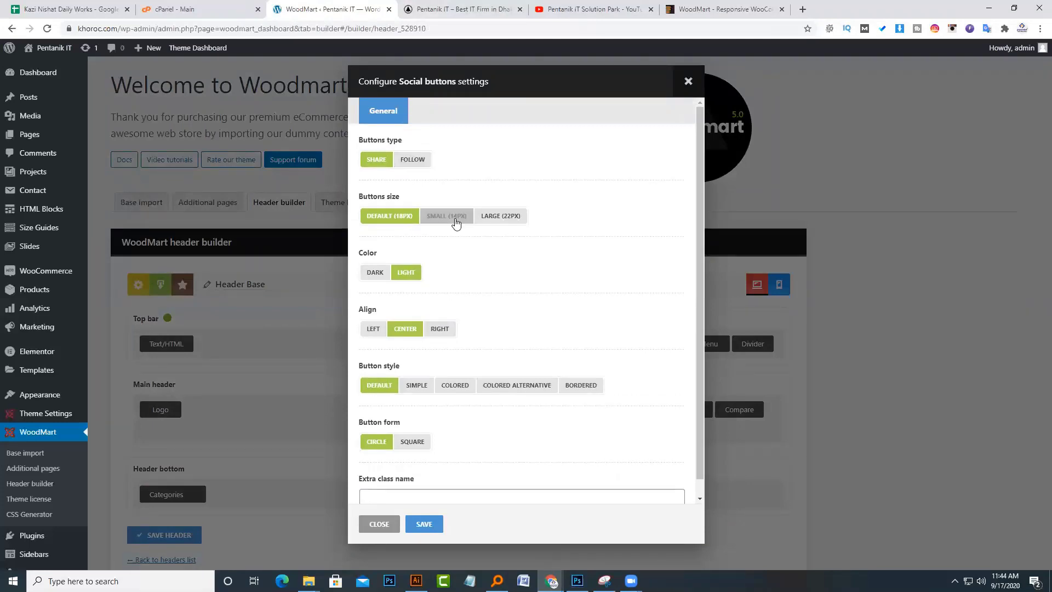
pyautogui.scroll(-1, 424, 283)
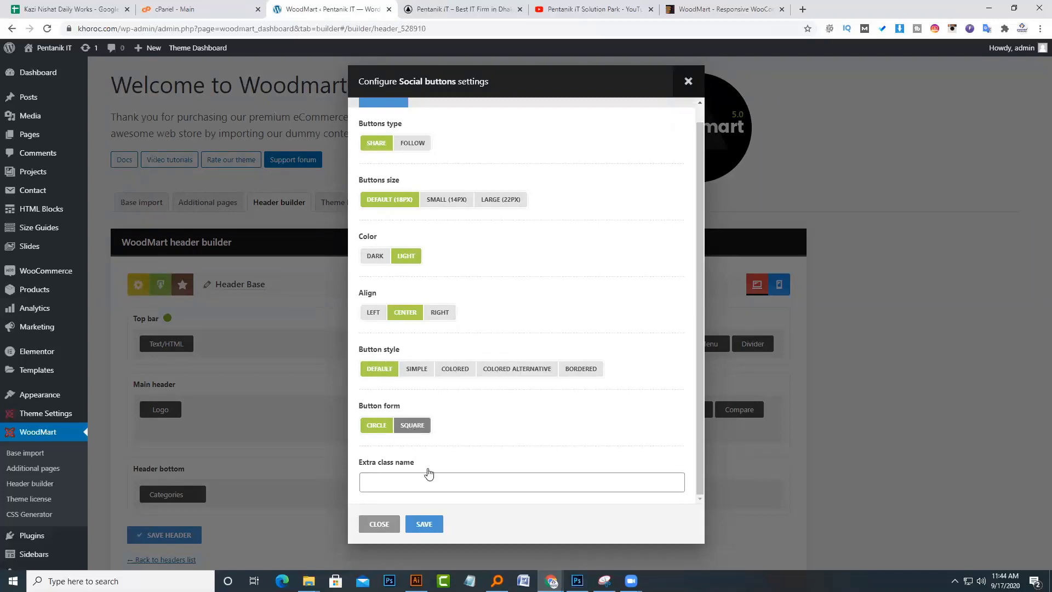
pyautogui.click(463, 9)
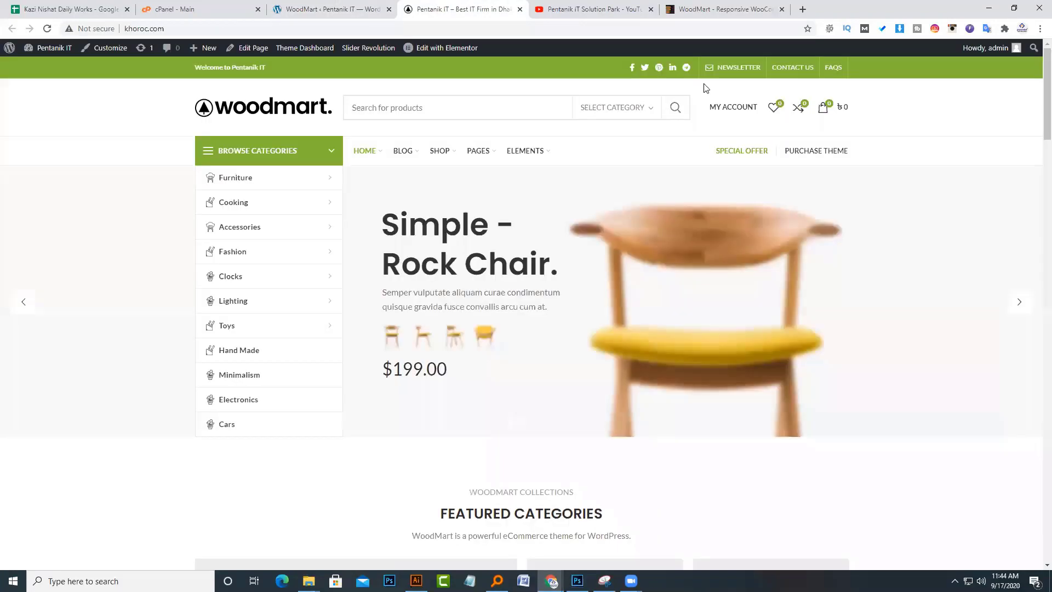
pyautogui.click(230, 10)
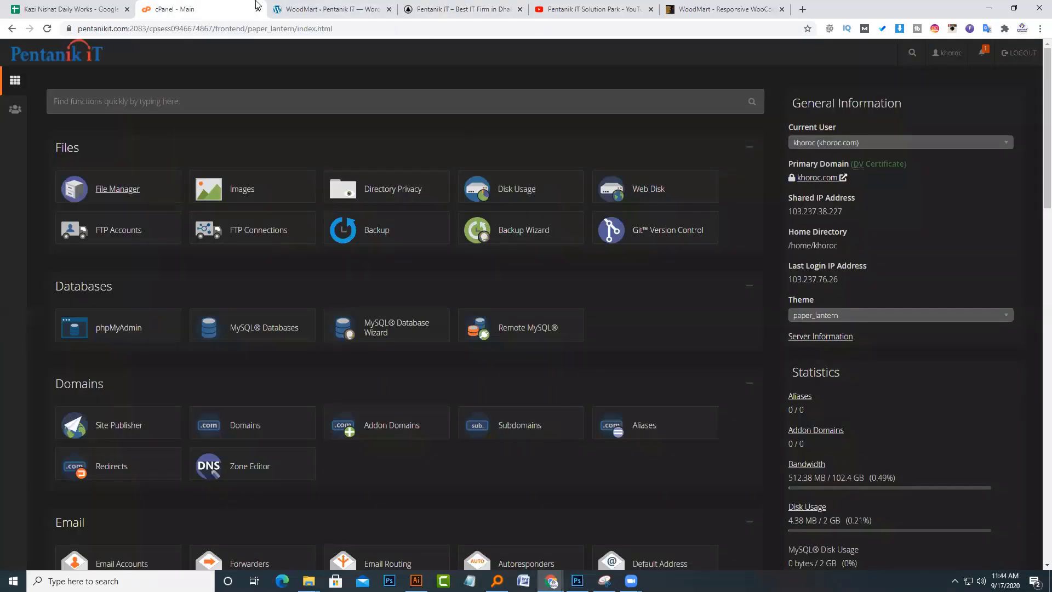
pyautogui.click(337, 9)
pyautogui.click(432, 9)
pyautogui.click(329, 8)
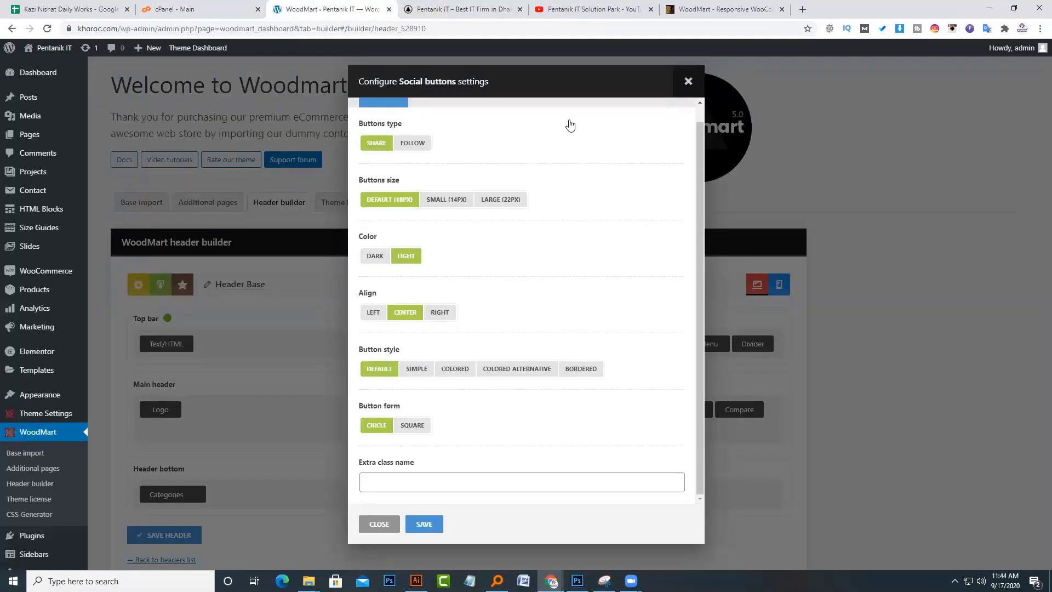
pyautogui.click(686, 82)
# - Reopen the settings of the top bar's Social buttons element and look through its options
pyautogui.scroll(-1, 745, 292)
pyautogui.moveTo(614, 290)
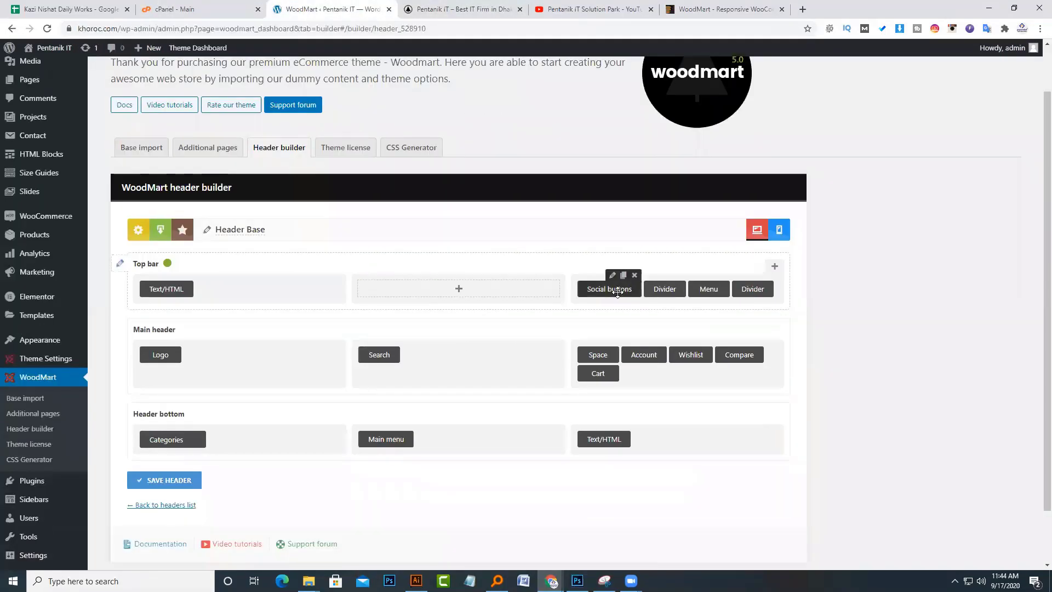
pyautogui.click(613, 277)
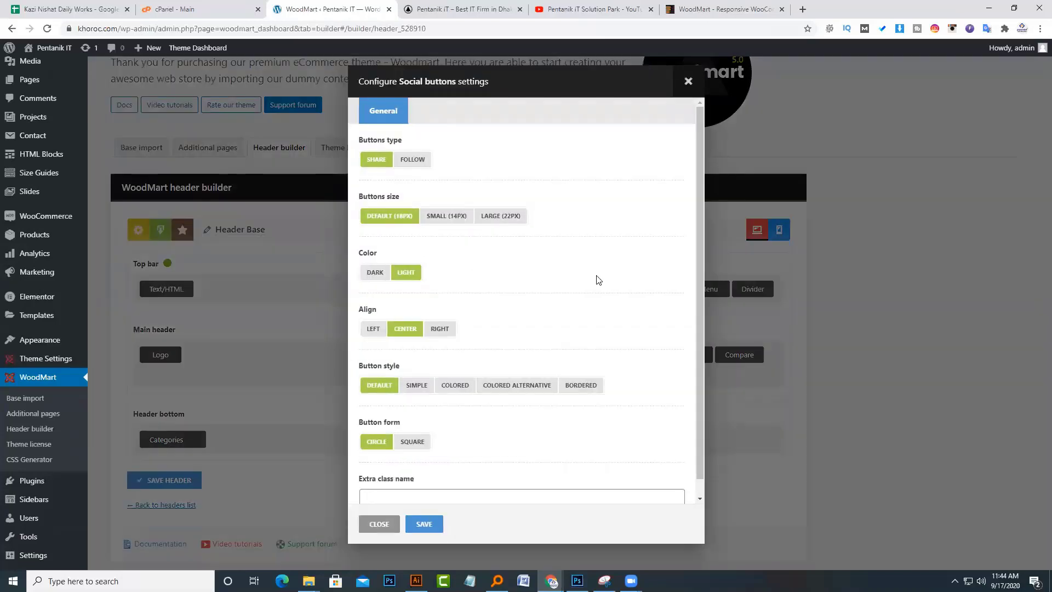
pyautogui.scroll(-1, 538, 399)
pyautogui.scroll(1, 416, 246)
# - Test the Facebook icon in the storefront's top bar and close the sharing page it opens
pyautogui.click(477, 9)
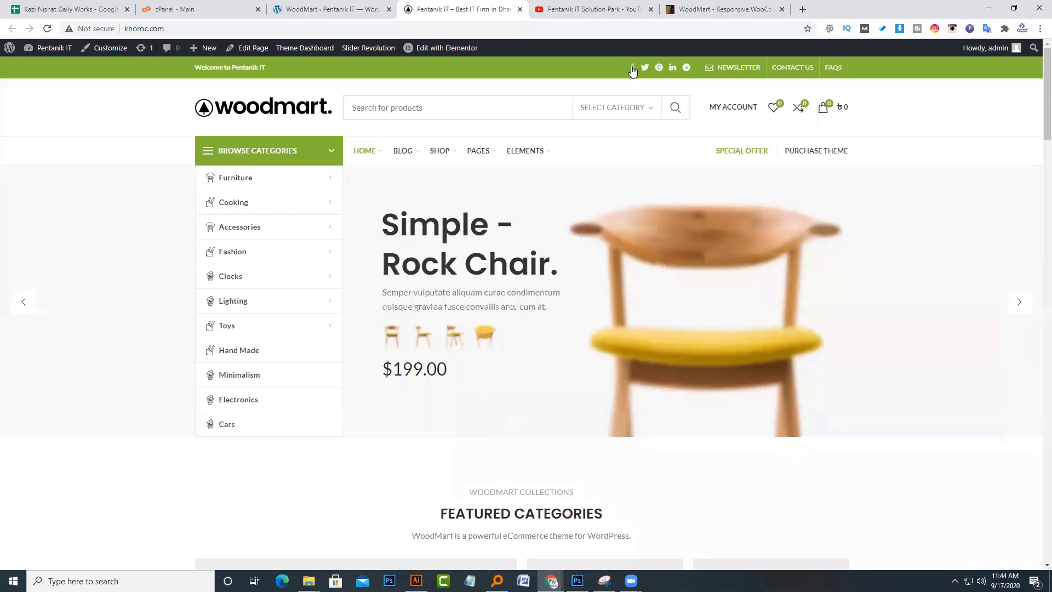
pyautogui.click(632, 67)
pyautogui.click(565, 10)
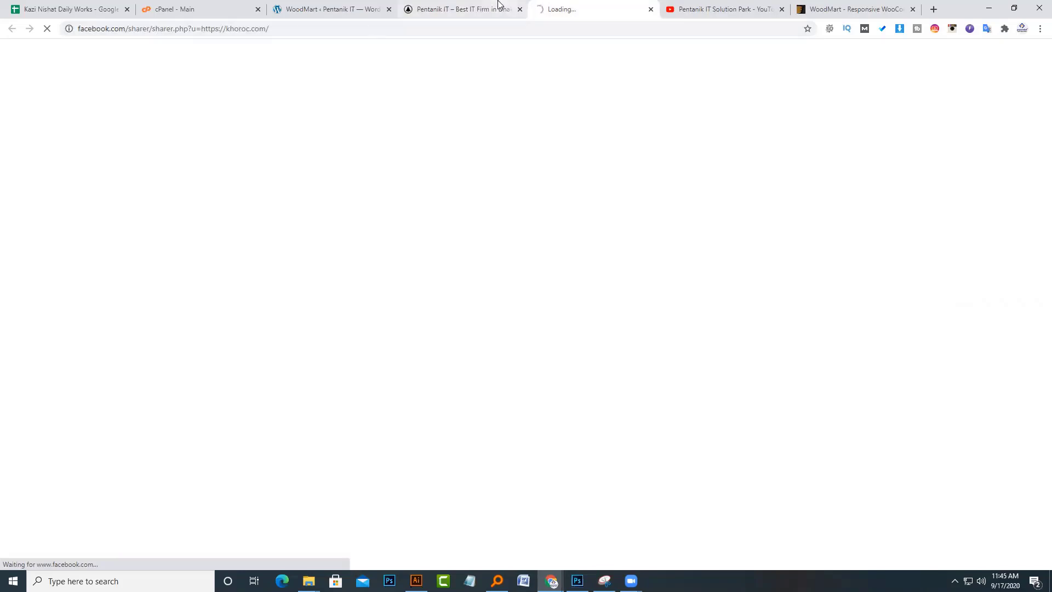
pyautogui.click(482, 8)
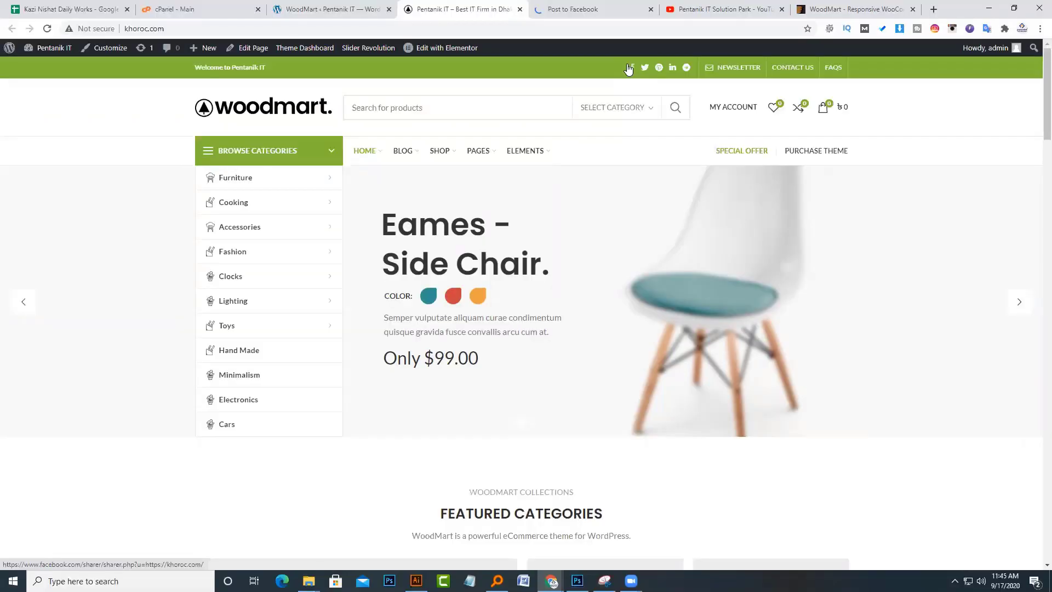
pyautogui.click(362, 37)
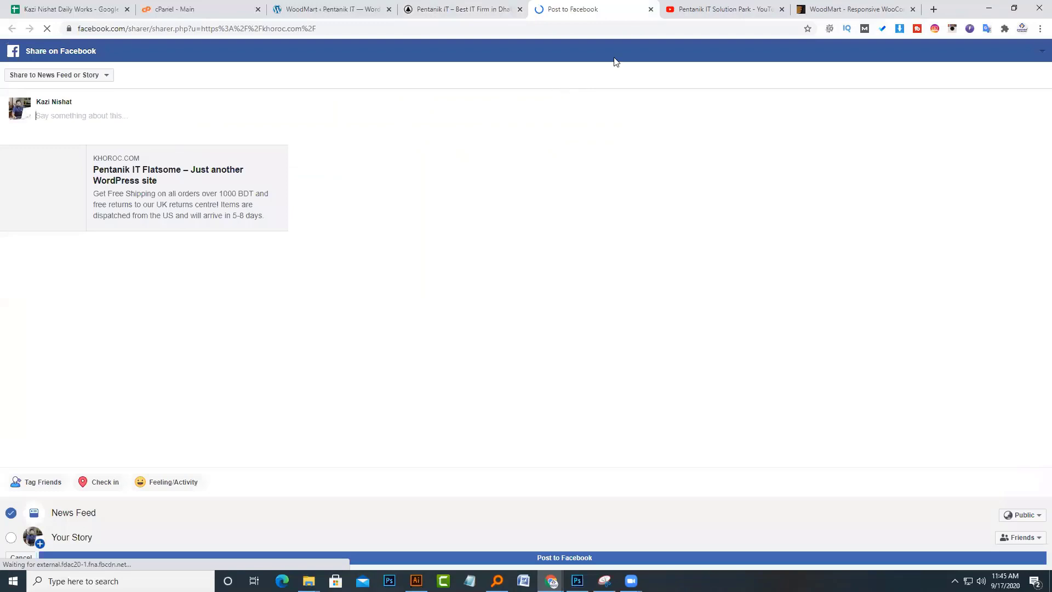
pyautogui.click(651, 9)
# - Set the Social buttons type to Follow and save the header
pyautogui.click(332, 9)
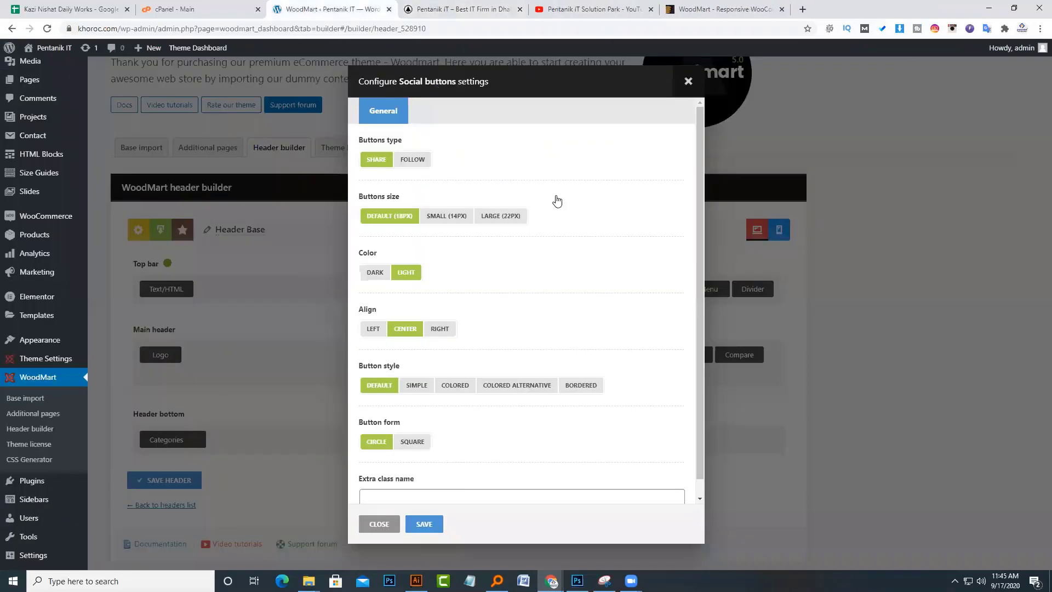
pyautogui.click(412, 159)
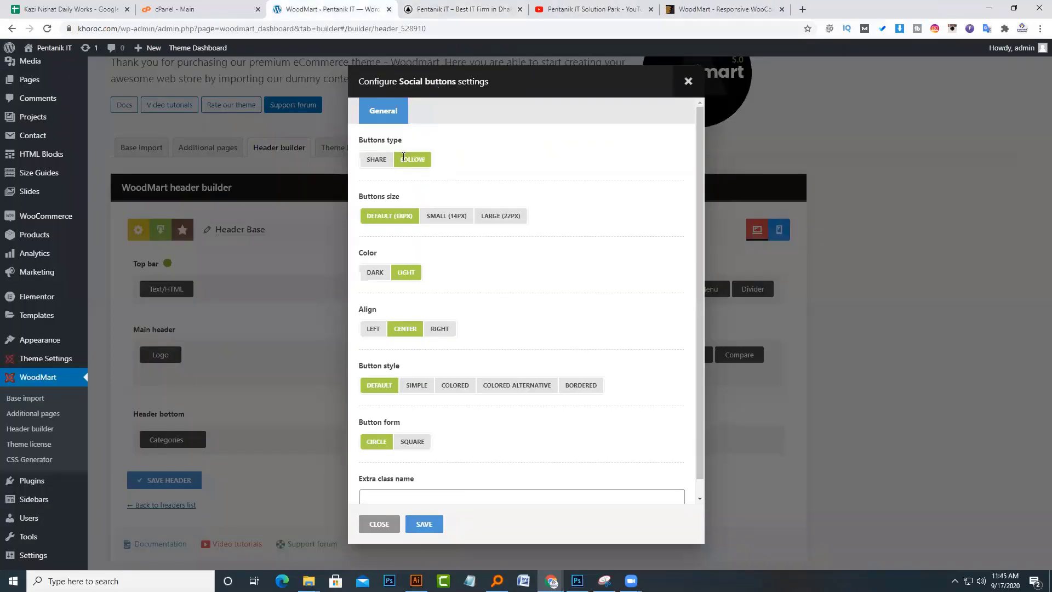
pyautogui.click(424, 524)
pyautogui.scroll(-2, 153, 482)
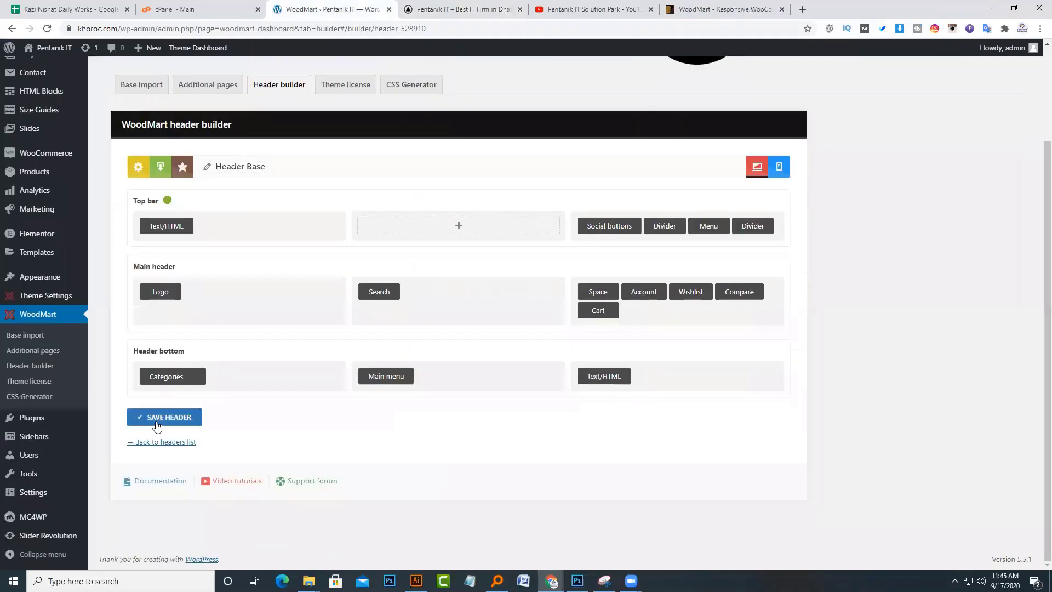
pyautogui.click(157, 420)
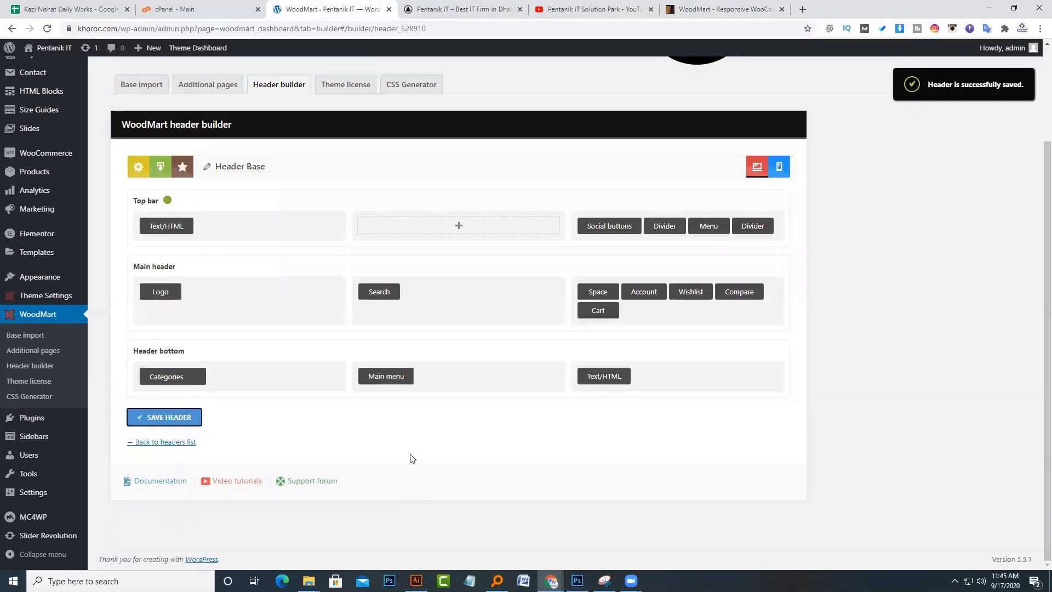
# - Check the social icons on the storefront, test the Facebook link and close the page it opens
pyautogui.click(438, 10)
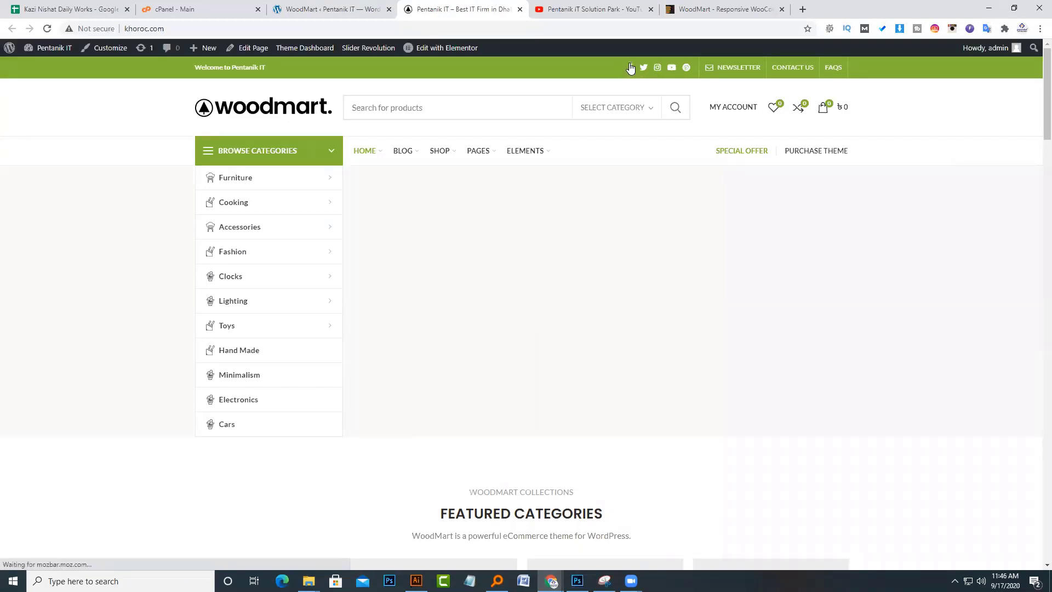
pyautogui.click(629, 64)
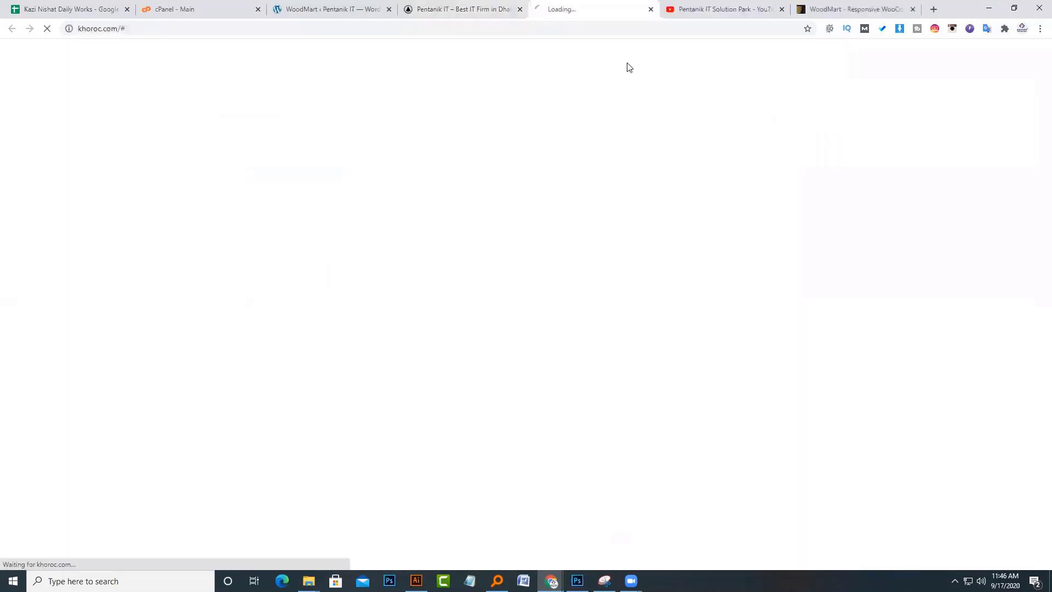
pyautogui.click(649, 10)
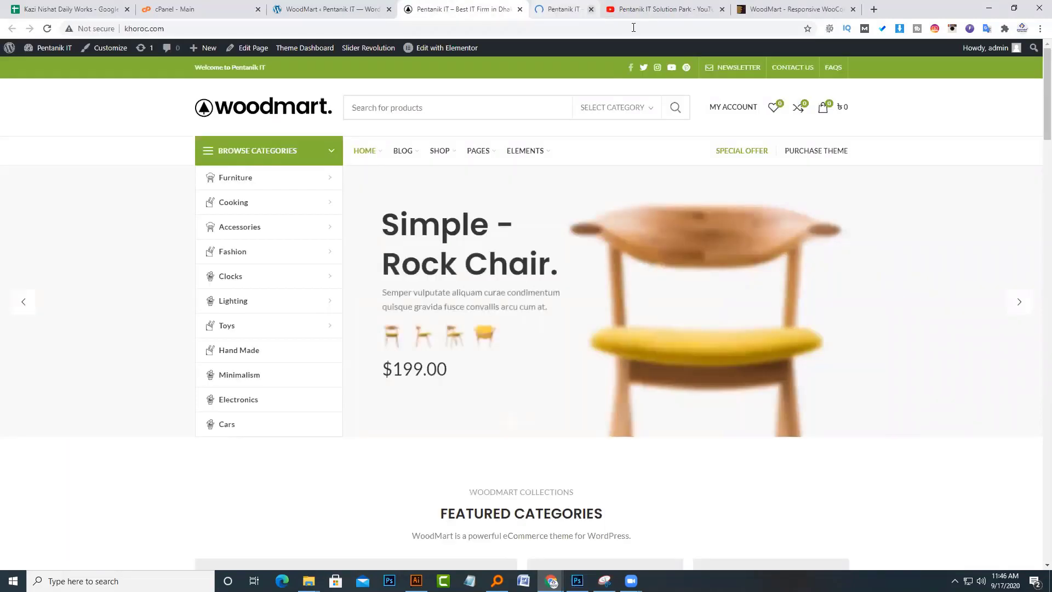
pyautogui.click(373, 9)
pyautogui.click(453, 11)
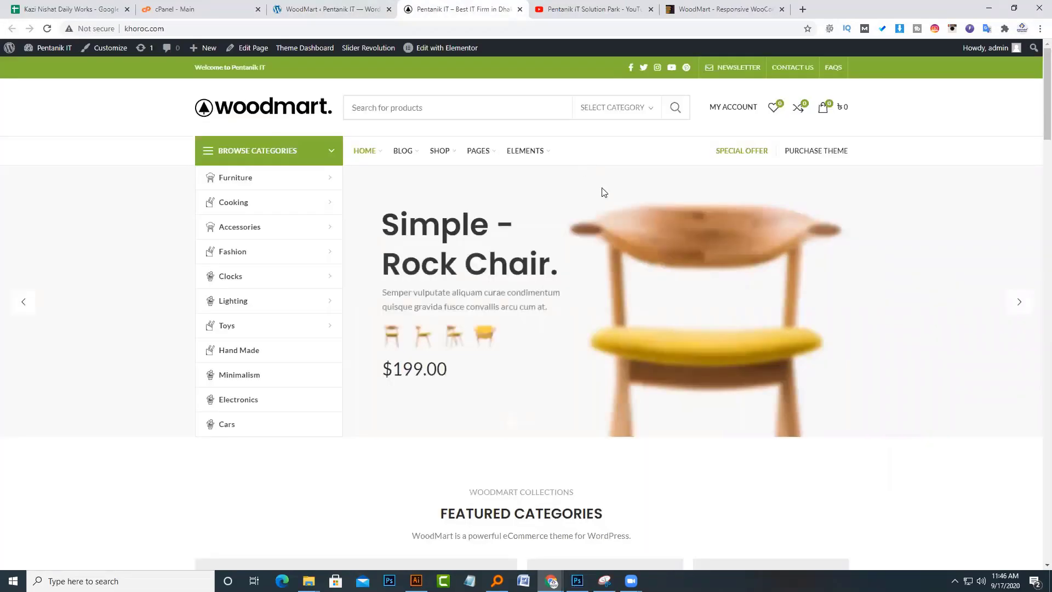
pyautogui.scroll(1, 758, 88)
# - Open the top bar's Menu element settings and compare them with the menu in the storefront's top bar
pyautogui.click(361, 8)
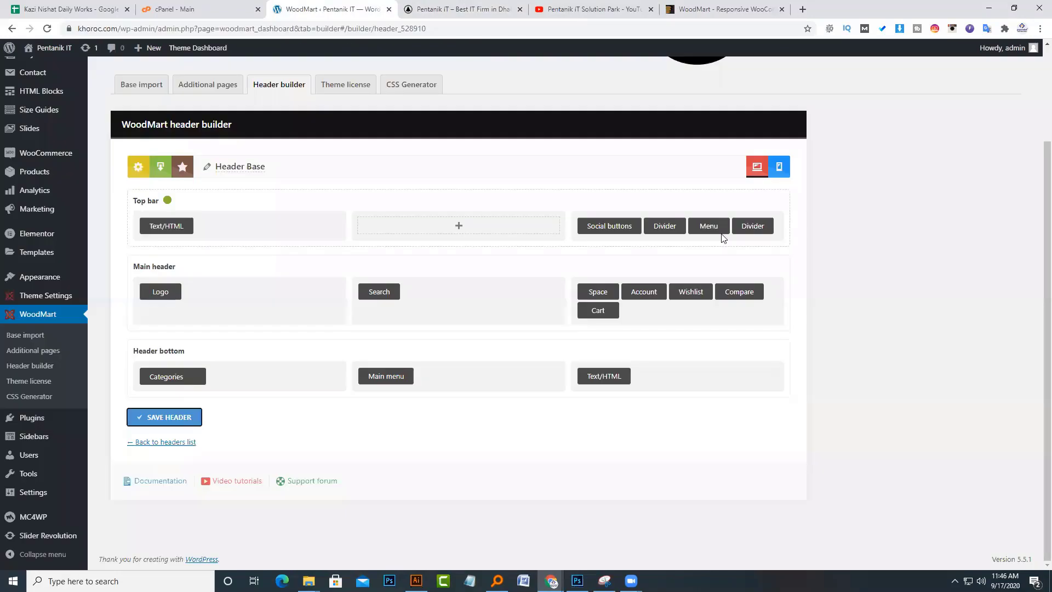
pyautogui.click(701, 214)
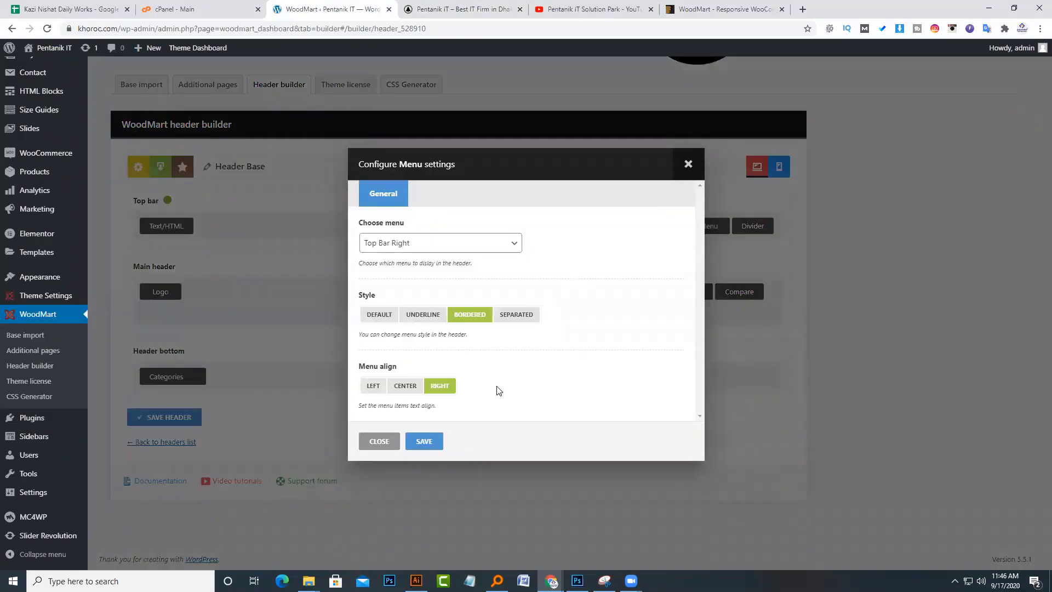
pyautogui.click(411, 5)
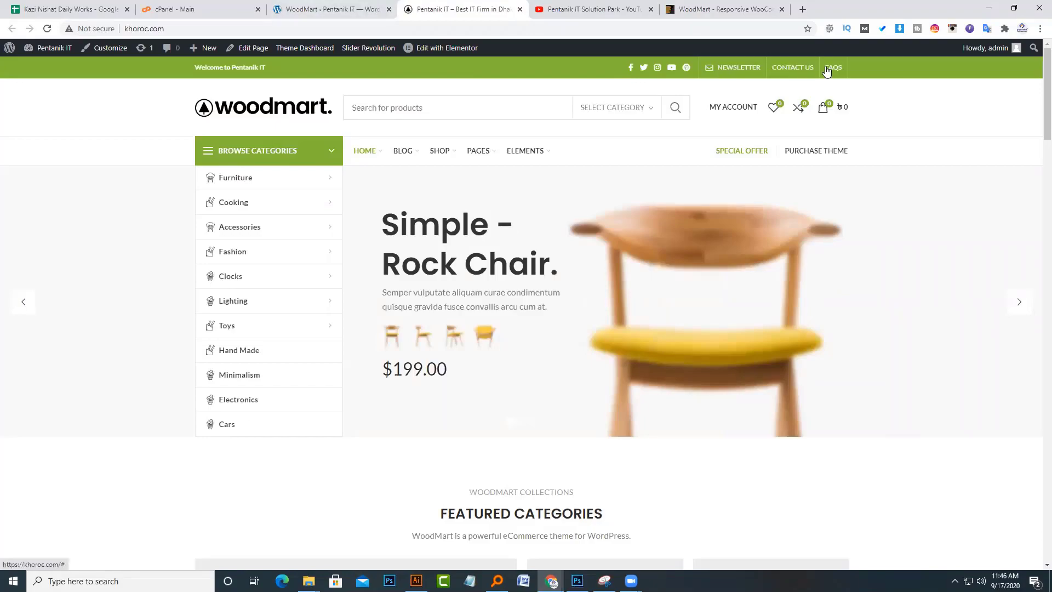
pyautogui.click(366, 7)
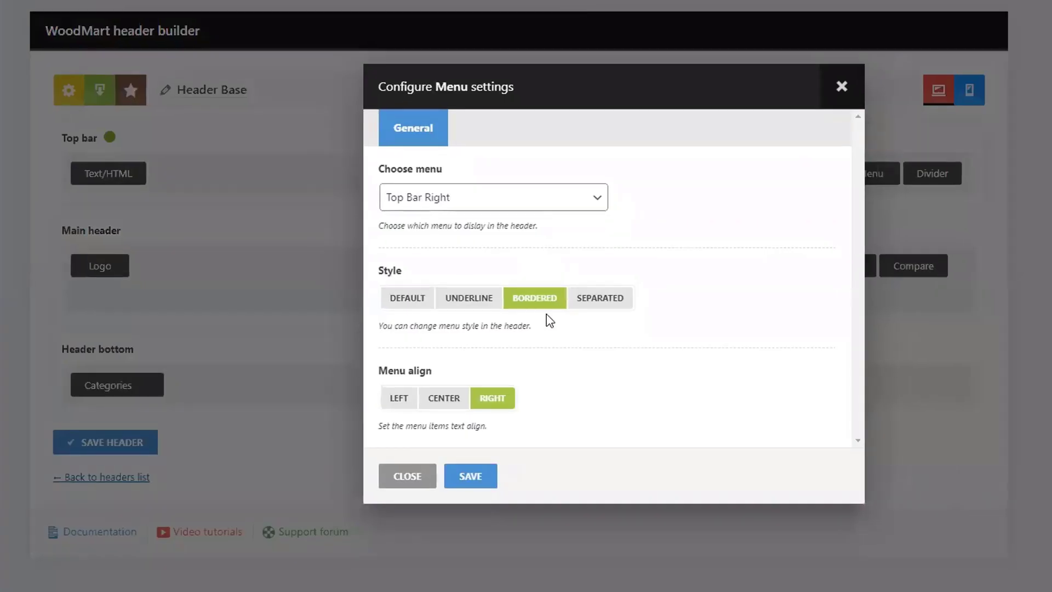
# - Close the Menu settings and upload pentanik-logo-final-164-51.png as the main header's logo image
pyautogui.click(417, 481)
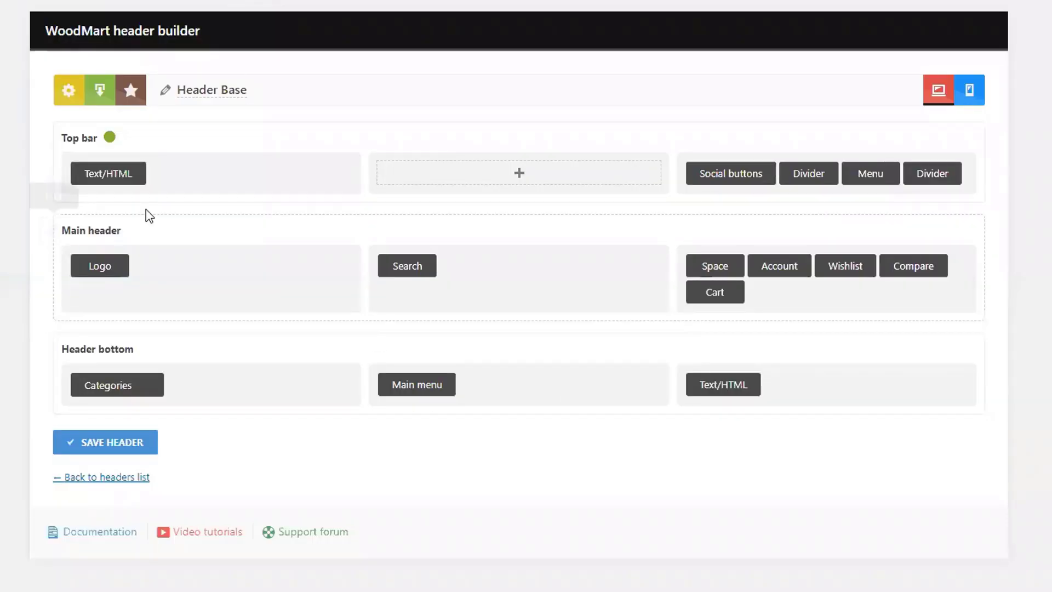
pyautogui.moveTo(92, 260)
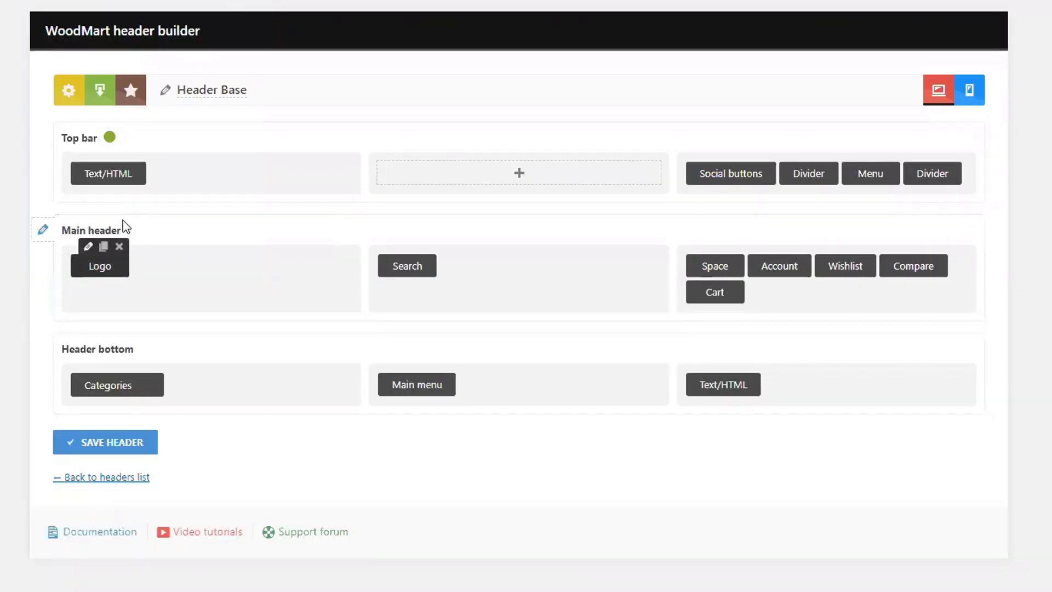
pyautogui.click(88, 246)
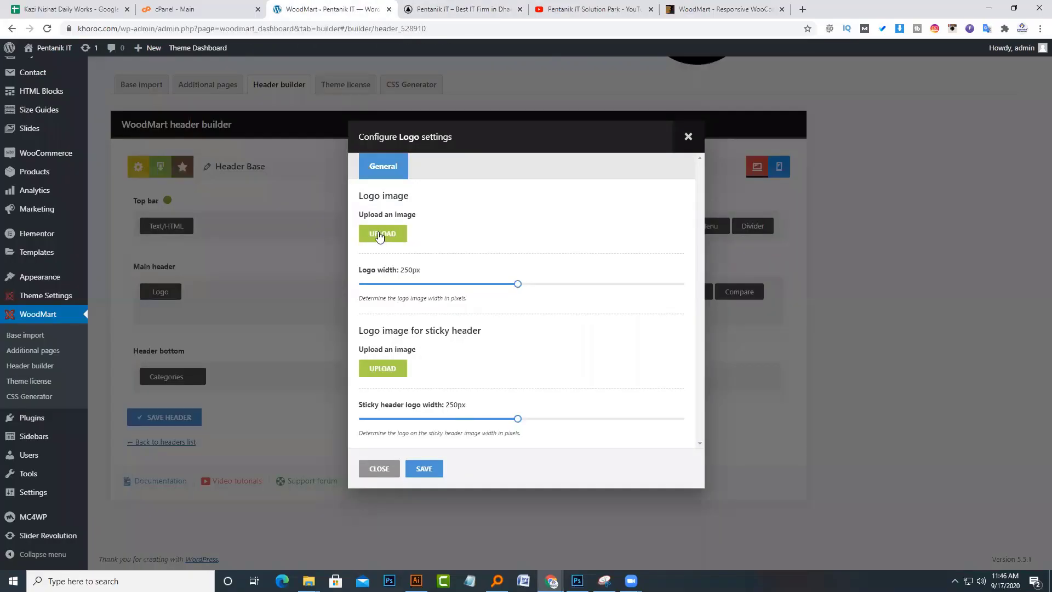
pyautogui.click(379, 234)
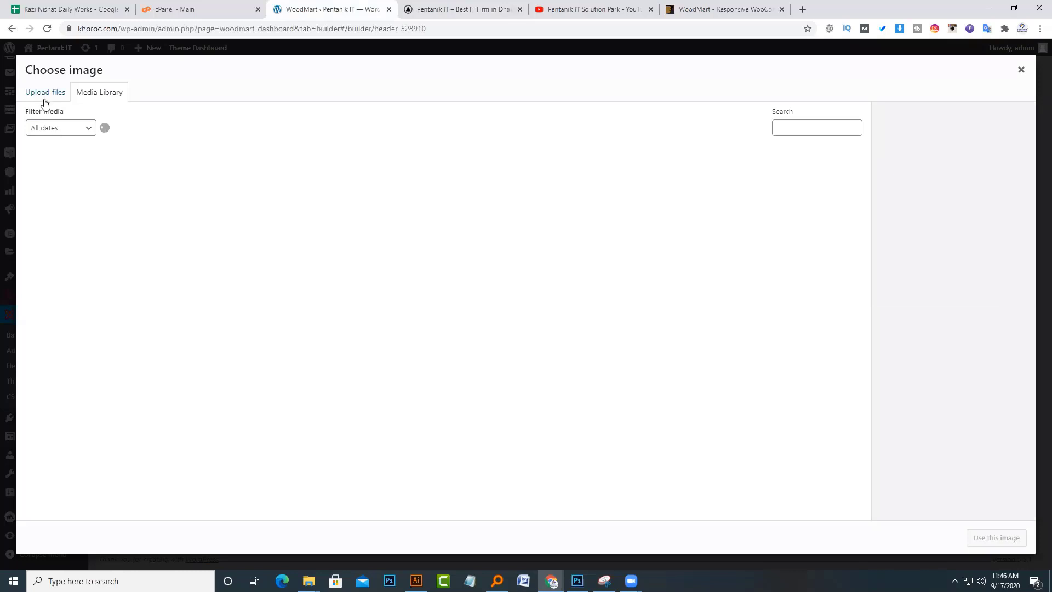
pyautogui.click(44, 93)
pyautogui.click(496, 284)
pyautogui.write('pent')
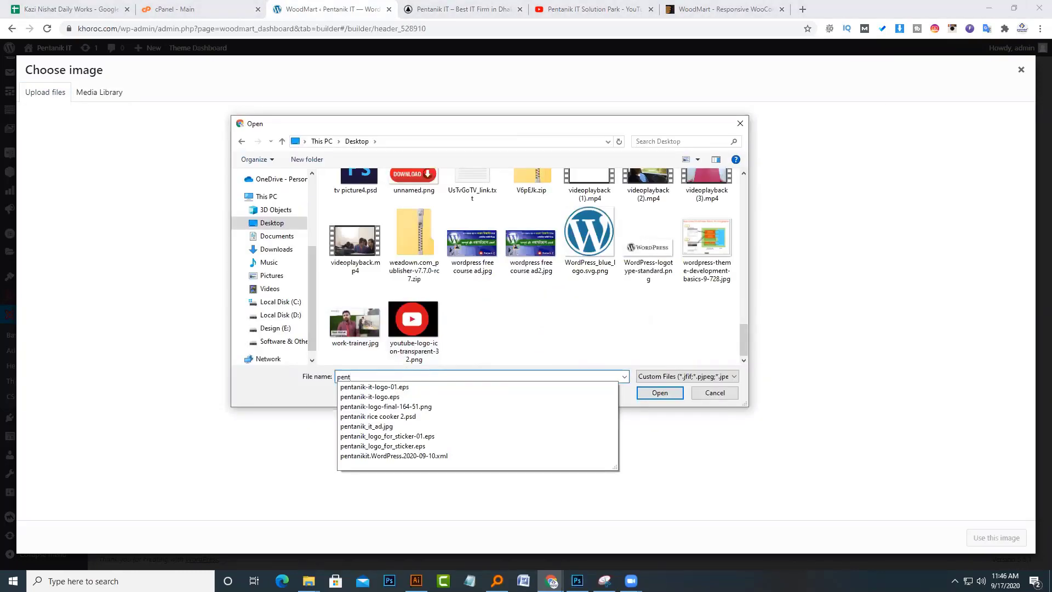
pyautogui.scroll(10, 515, 358)
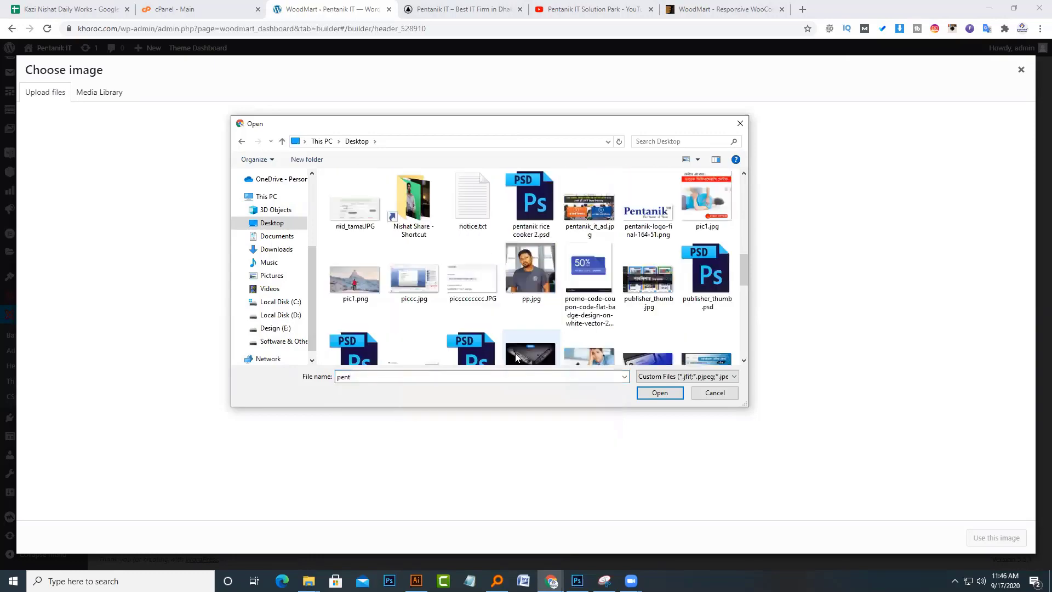
pyautogui.doubleClick(642, 313)
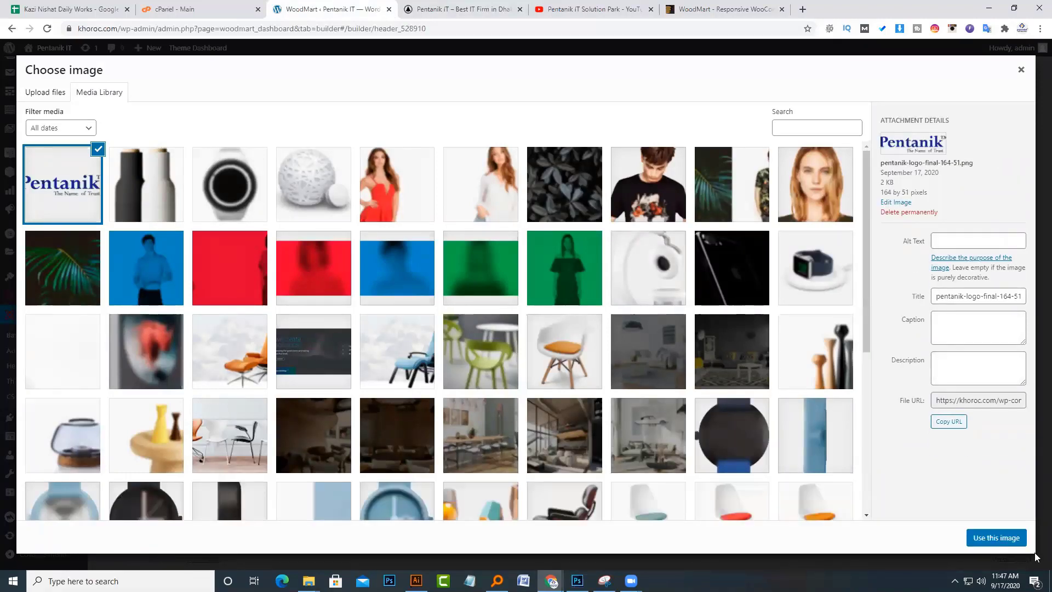
pyautogui.click(995, 537)
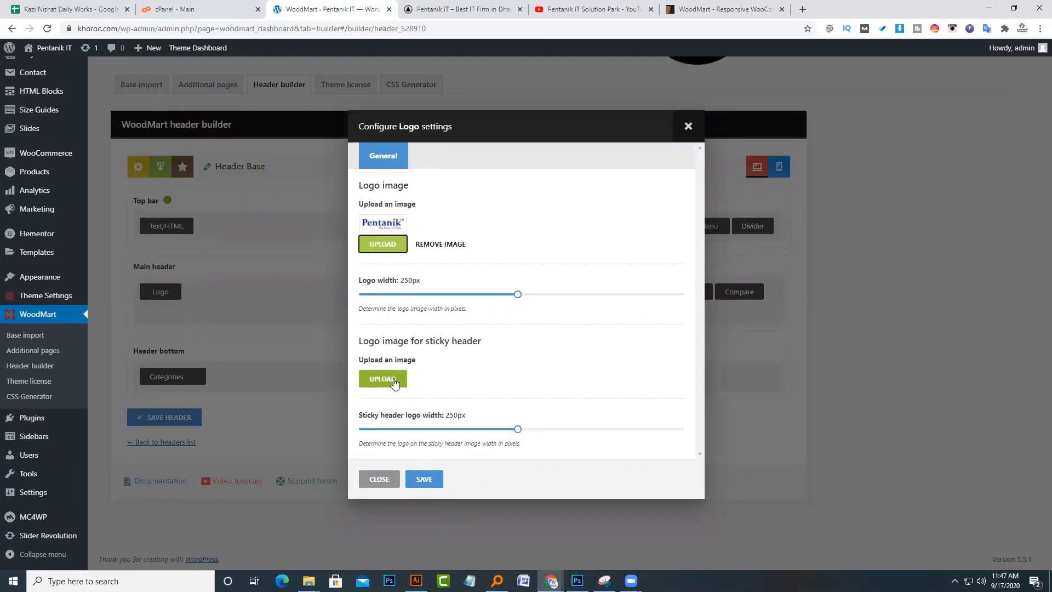
# - Compare the logo in the storefront's regular header with the one in its sticky header
pyautogui.click(423, 10)
pyautogui.scroll(-3, 398, 229)
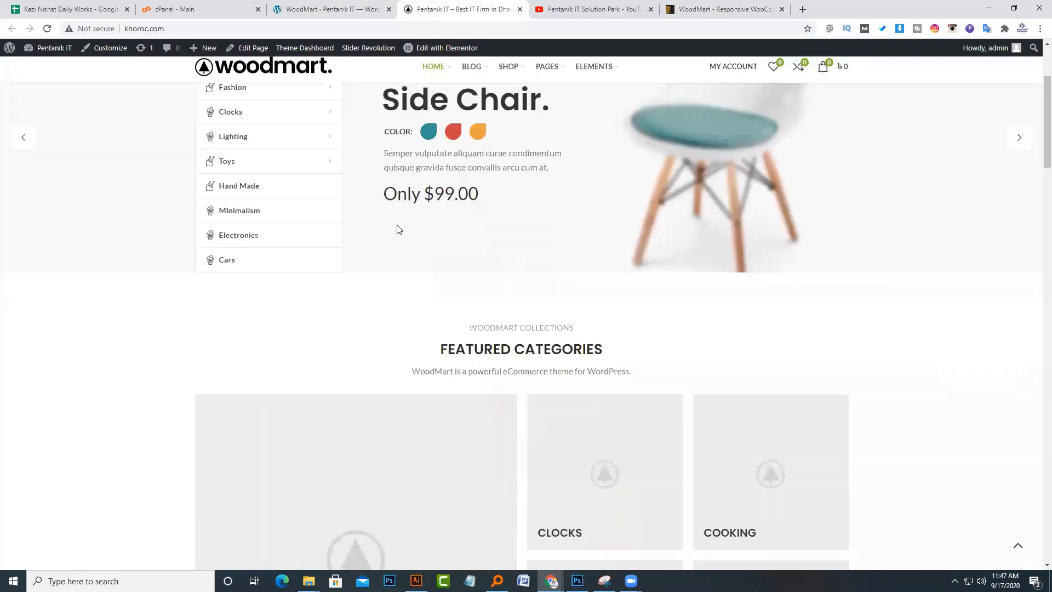
pyautogui.scroll(-5, 399, 229)
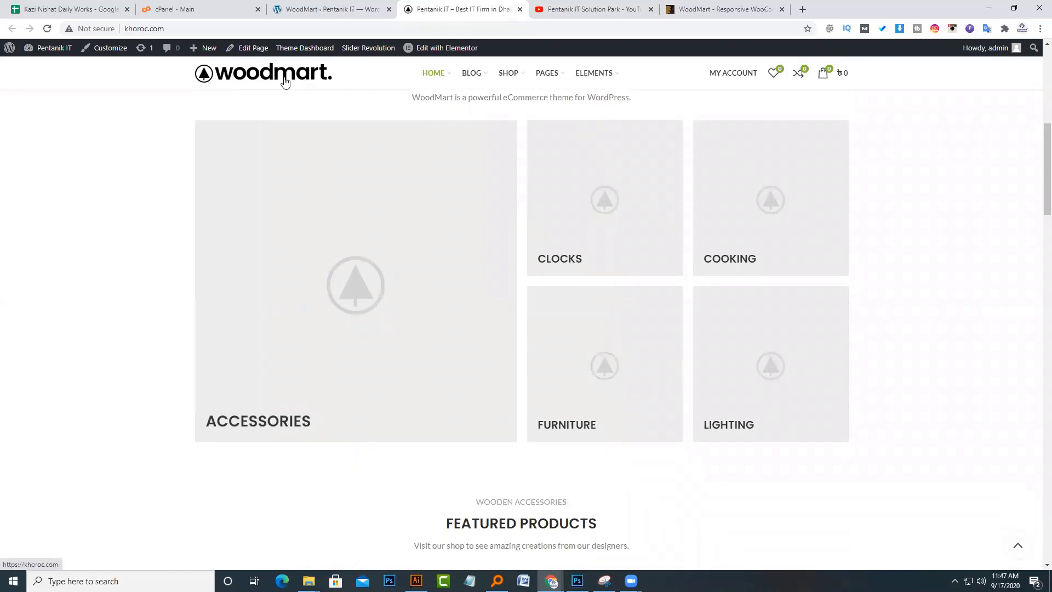
pyautogui.scroll(8, 285, 81)
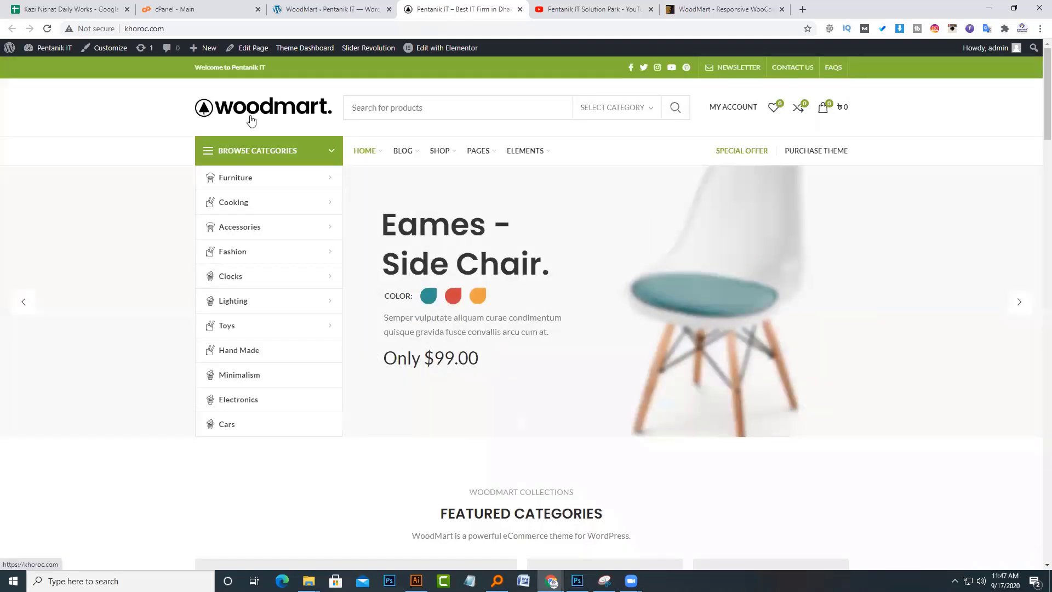
pyautogui.scroll(-5, 155, 241)
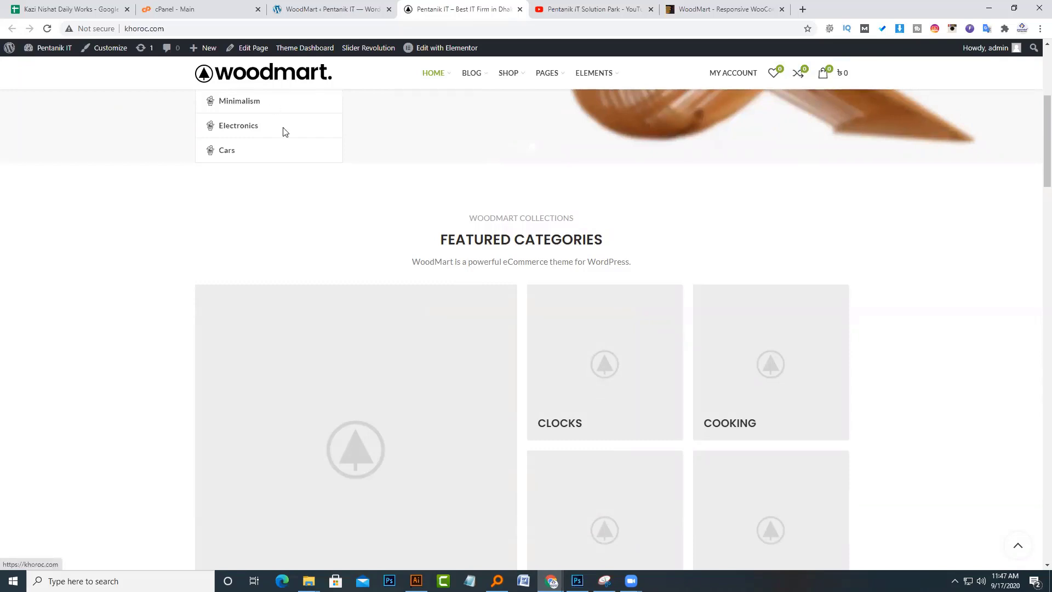
pyautogui.scroll(-7, 284, 132)
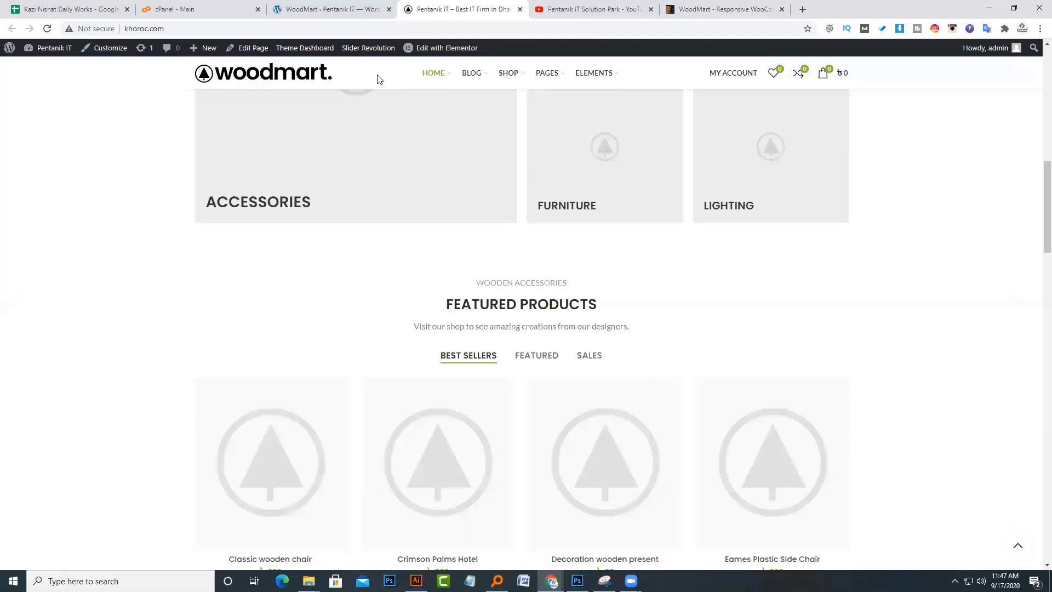
pyautogui.scroll(-2, 377, 79)
pyautogui.click(337, 6)
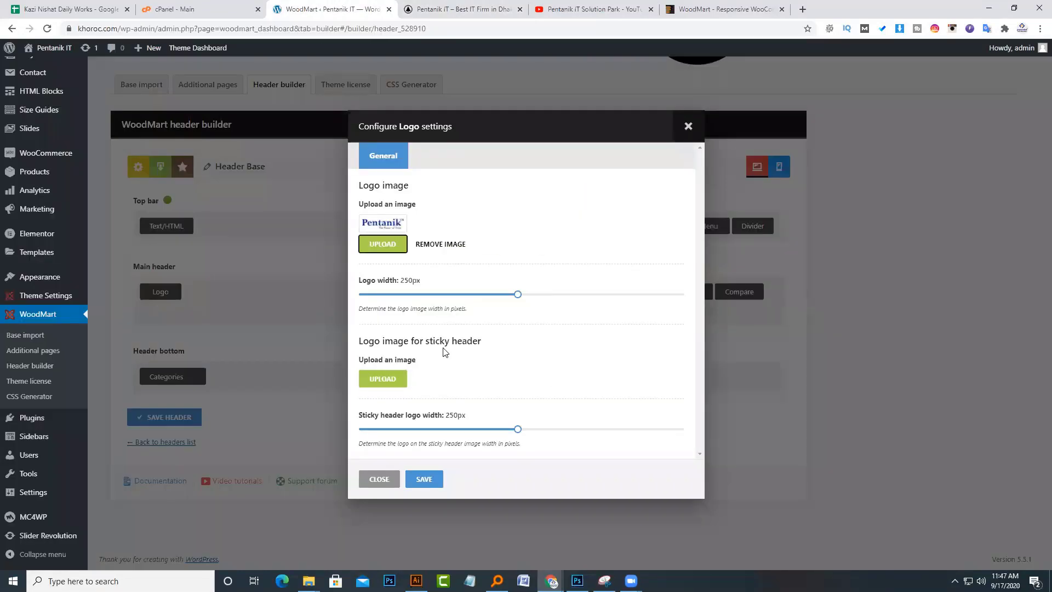
# - Use pentanik-logo-final-164-51.png as the sticky header logo too, and save the Logo settings and the header
pyautogui.click(393, 378)
pyautogui.click(90, 189)
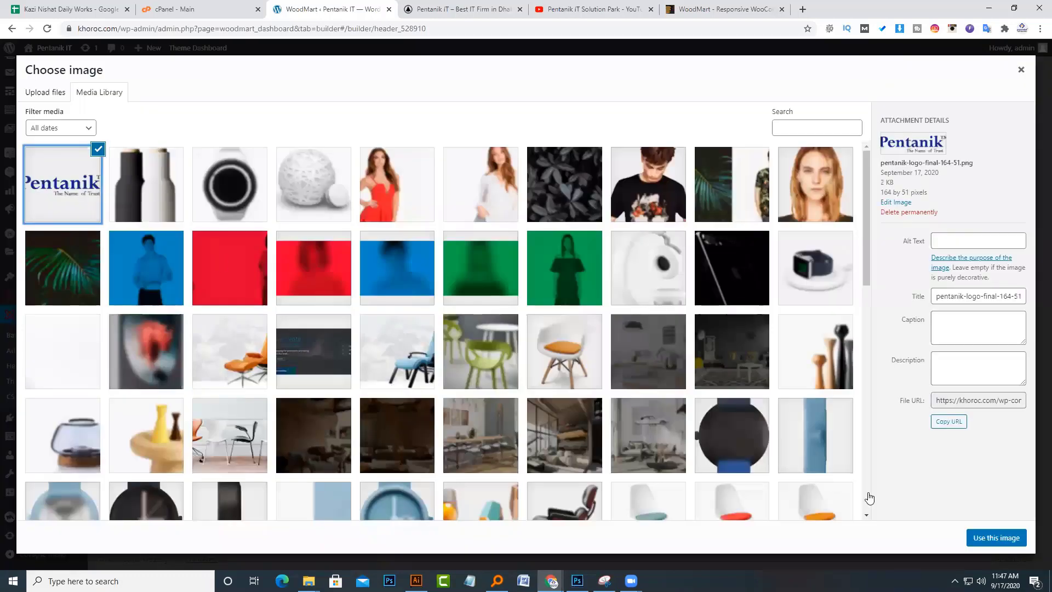
pyautogui.click(980, 537)
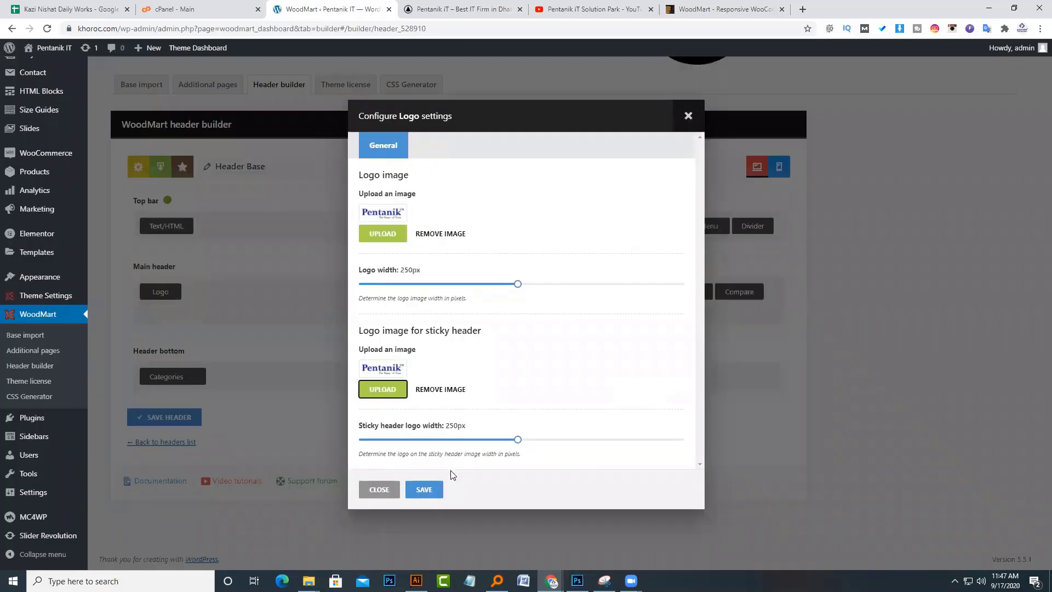
pyautogui.click(441, 489)
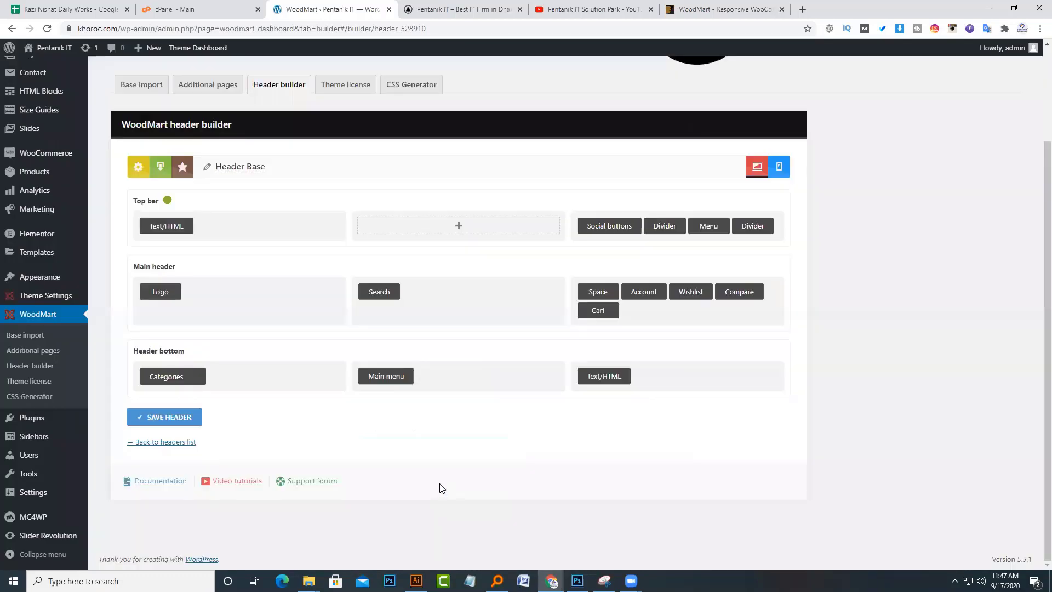
pyautogui.click(199, 417)
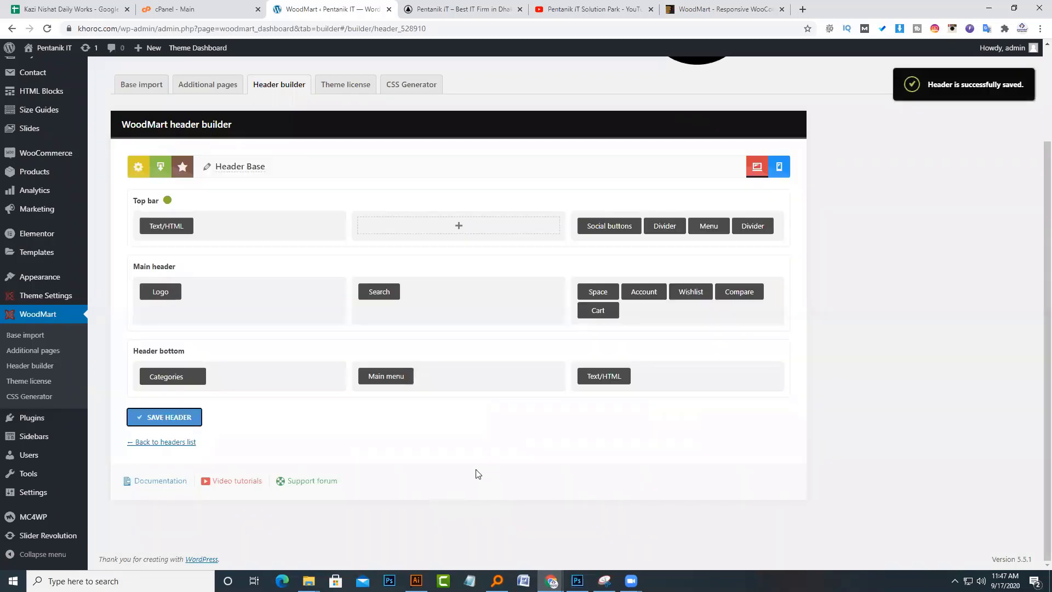
# - Reload the storefront and check the header logo and the Browse Categories menu
pyautogui.click(420, 10)
pyautogui.click(420, 25)
pyautogui.press('Return')
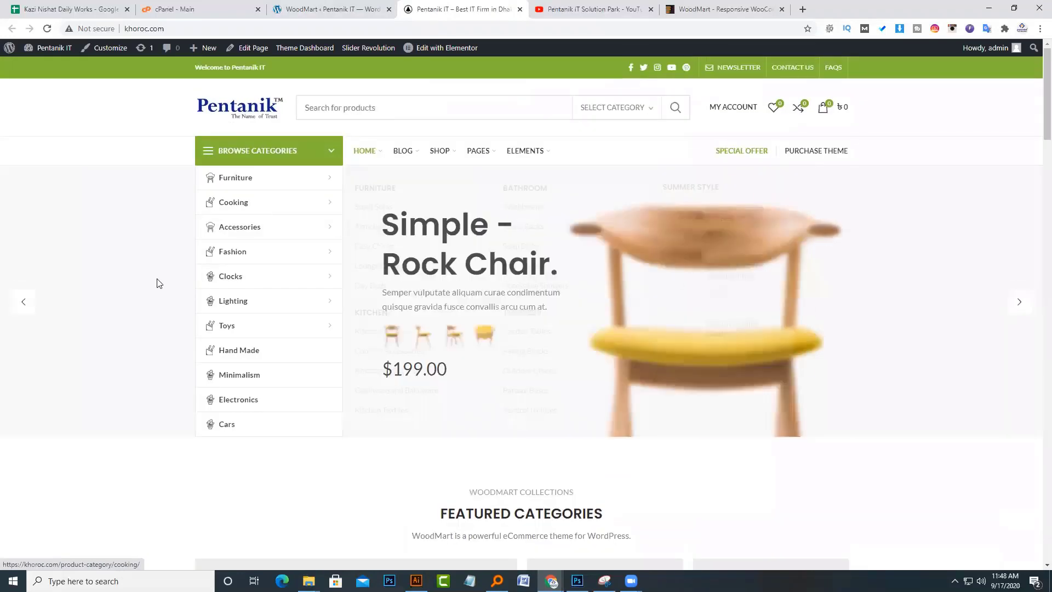
pyautogui.click(352, 6)
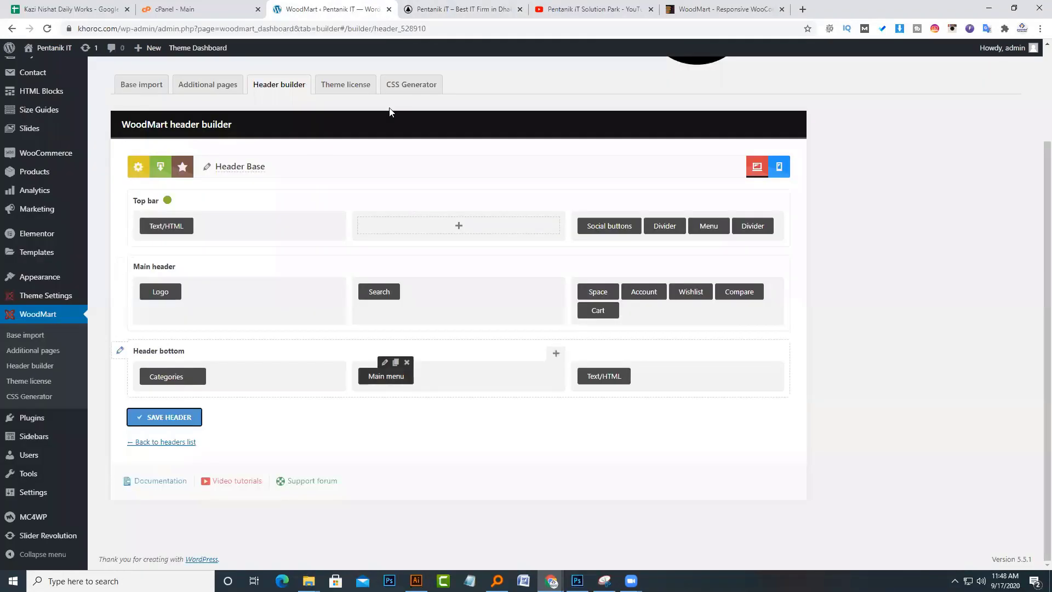
pyautogui.click(411, 8)
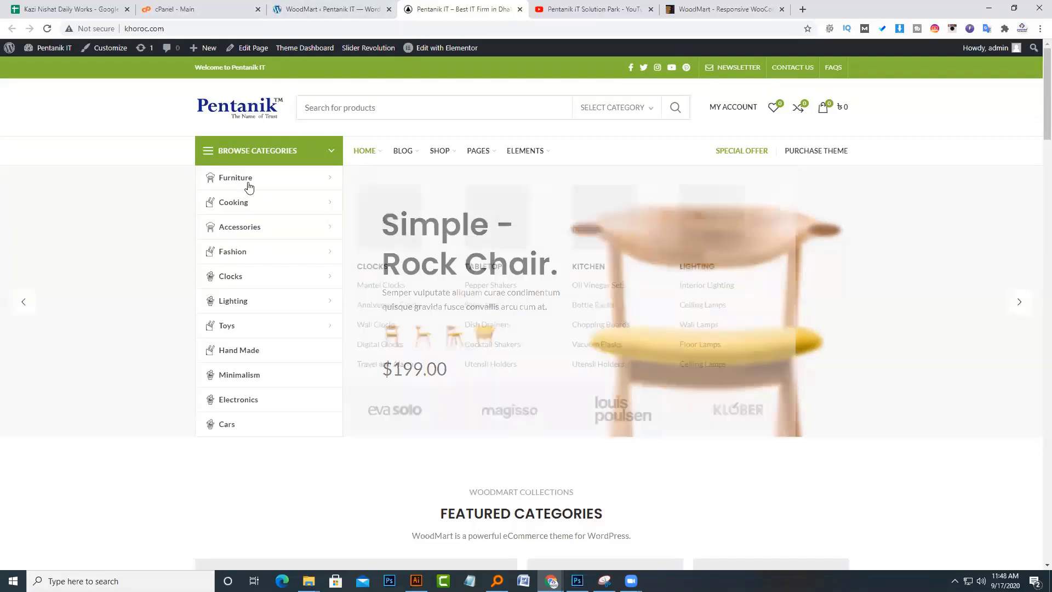
# - Open the Categories element settings and compare the icon type with the storefront's menu icon at full and narrow window widths
pyautogui.hotkey('ctrl', 'shift', 'Tab')
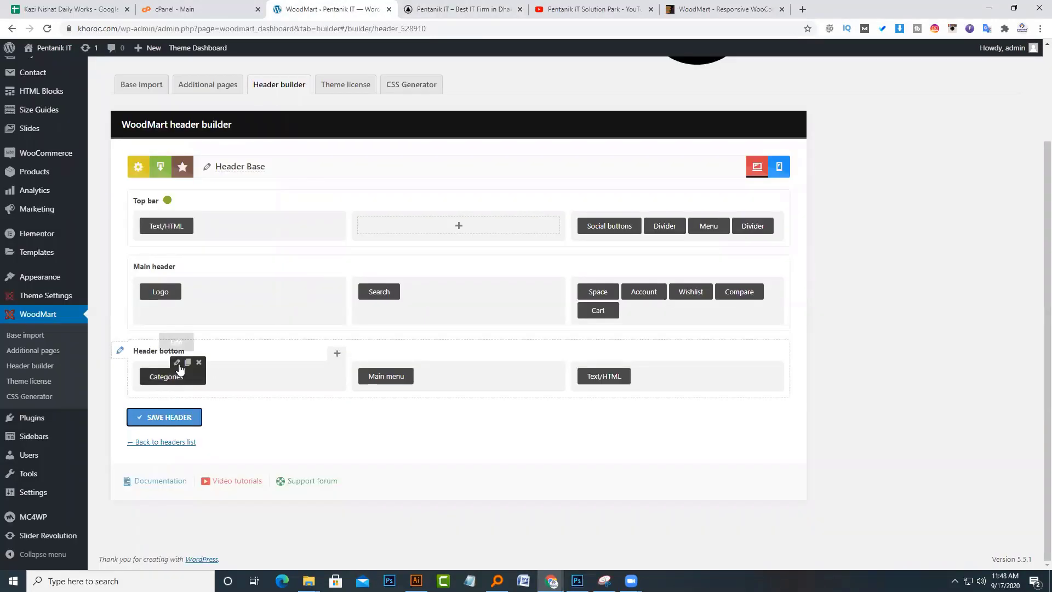
pyautogui.click(177, 362)
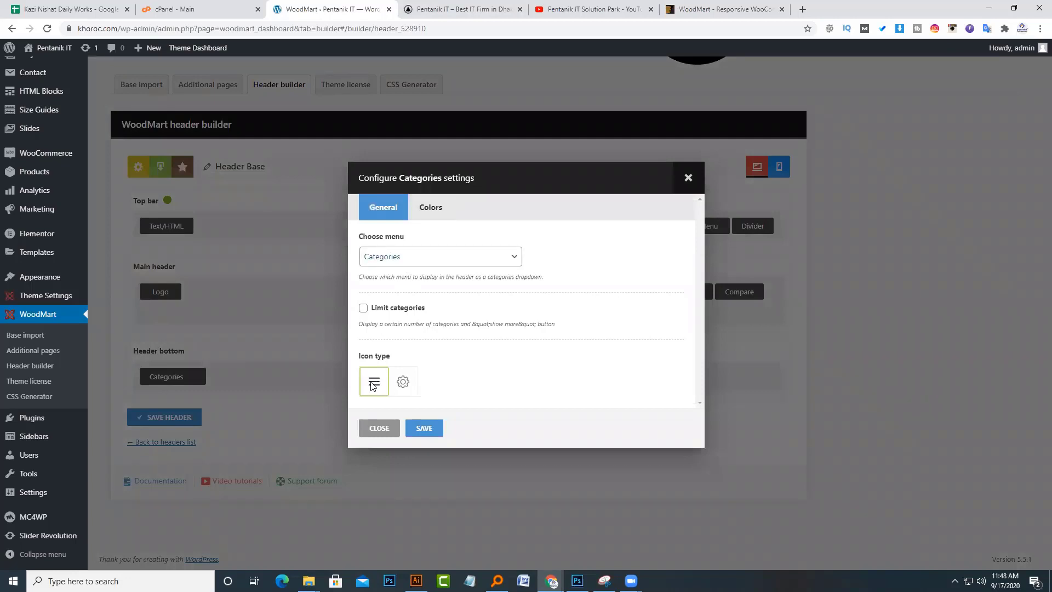
pyautogui.click(460, 6)
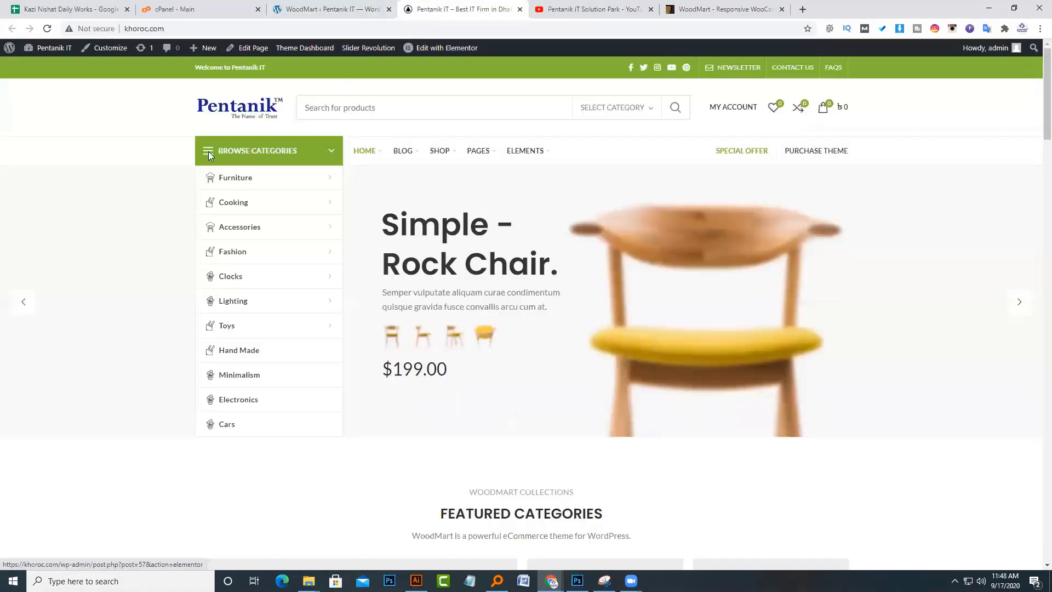
pyautogui.click(1014, 7)
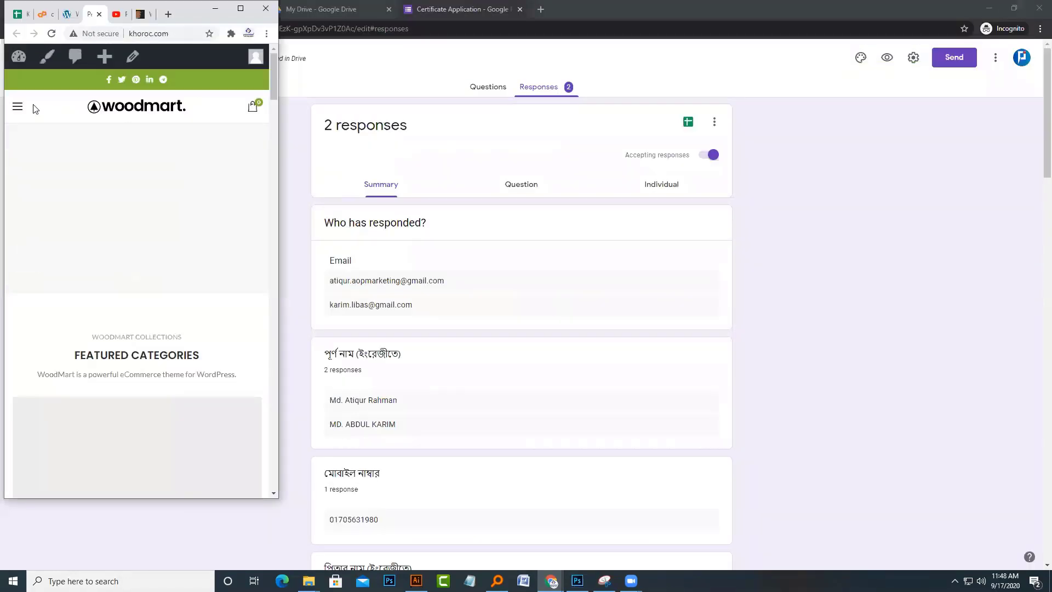
pyautogui.click(18, 107)
pyautogui.click(213, 109)
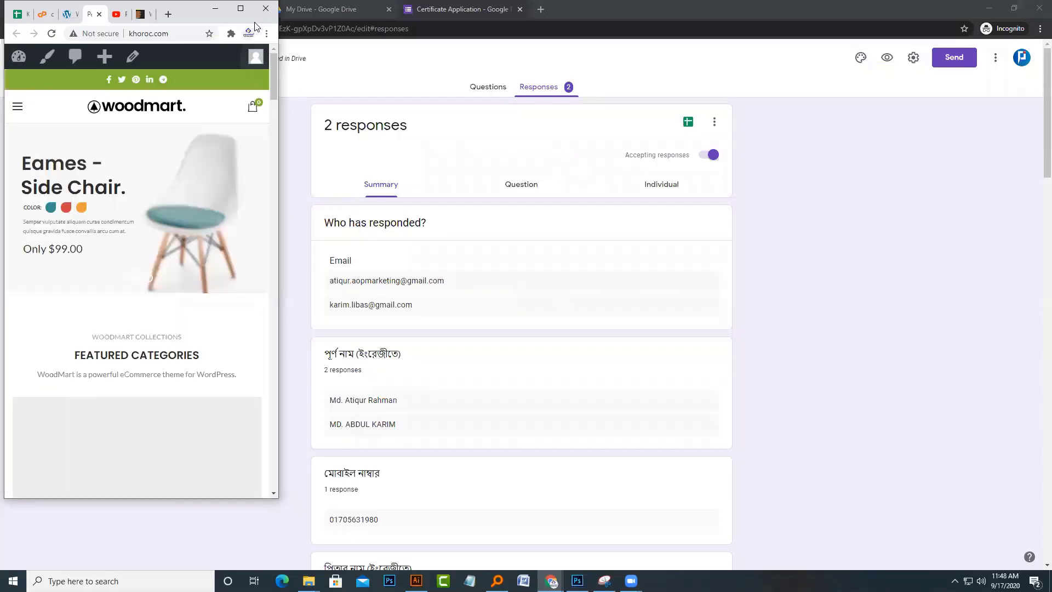
pyautogui.click(240, 8)
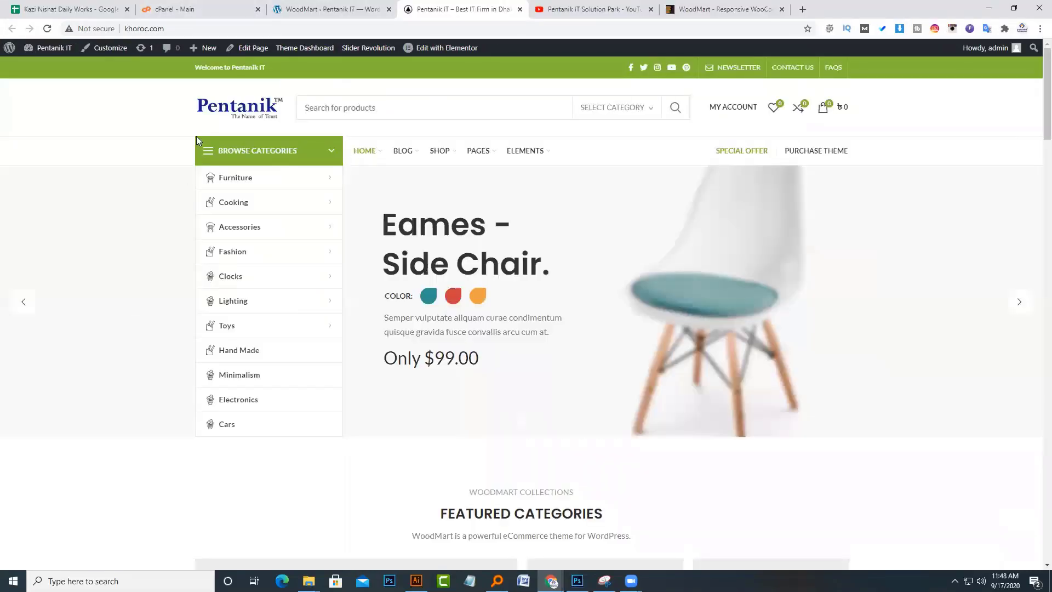
pyautogui.click(362, 5)
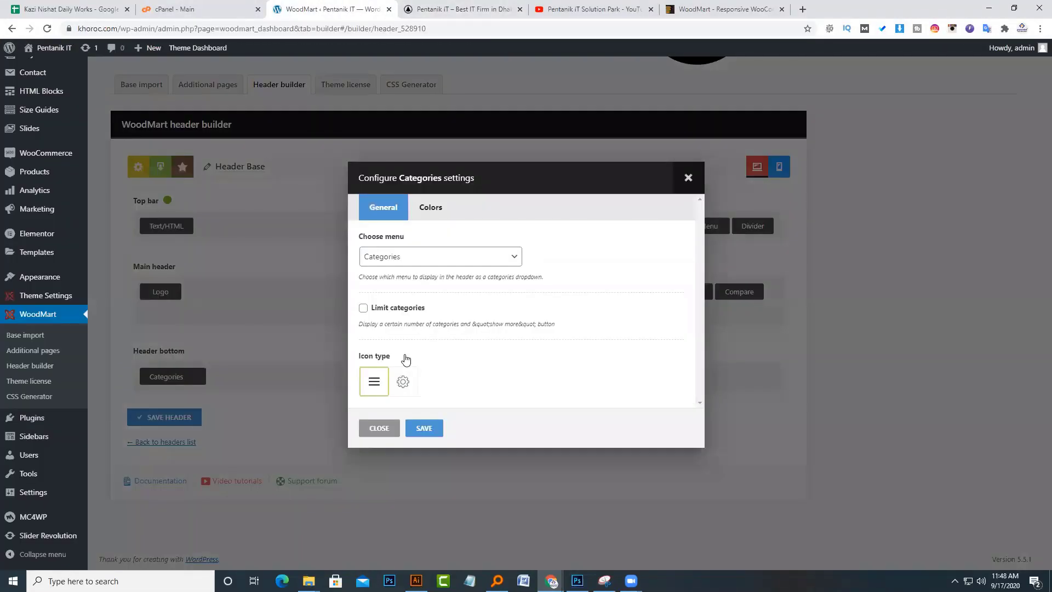
# - Try the custom icon type for the Categories element and check the Browse Categories bar on the storefront
pyautogui.click(402, 382)
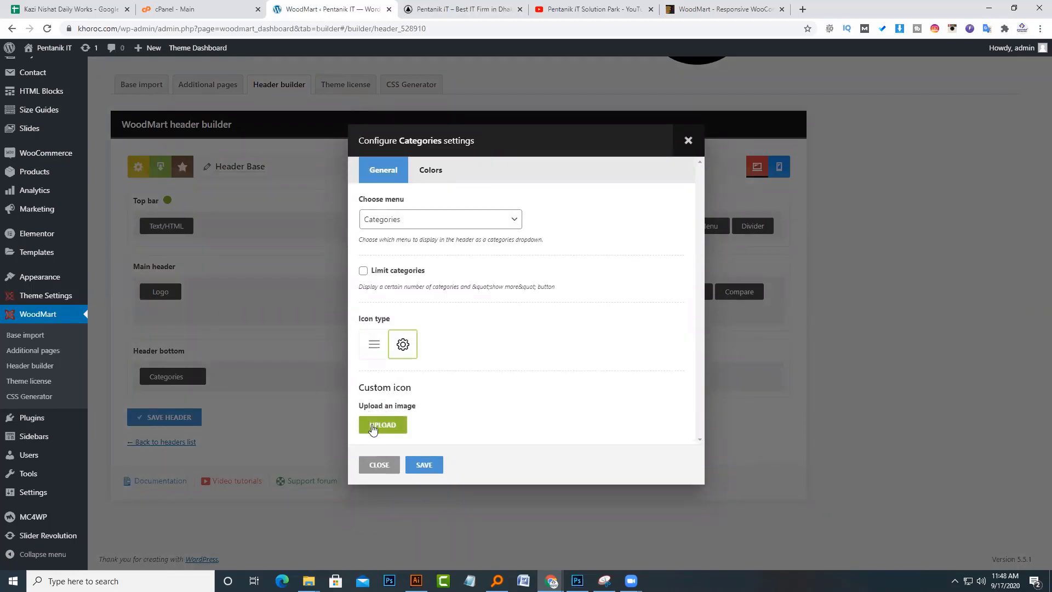
pyautogui.click(432, 462)
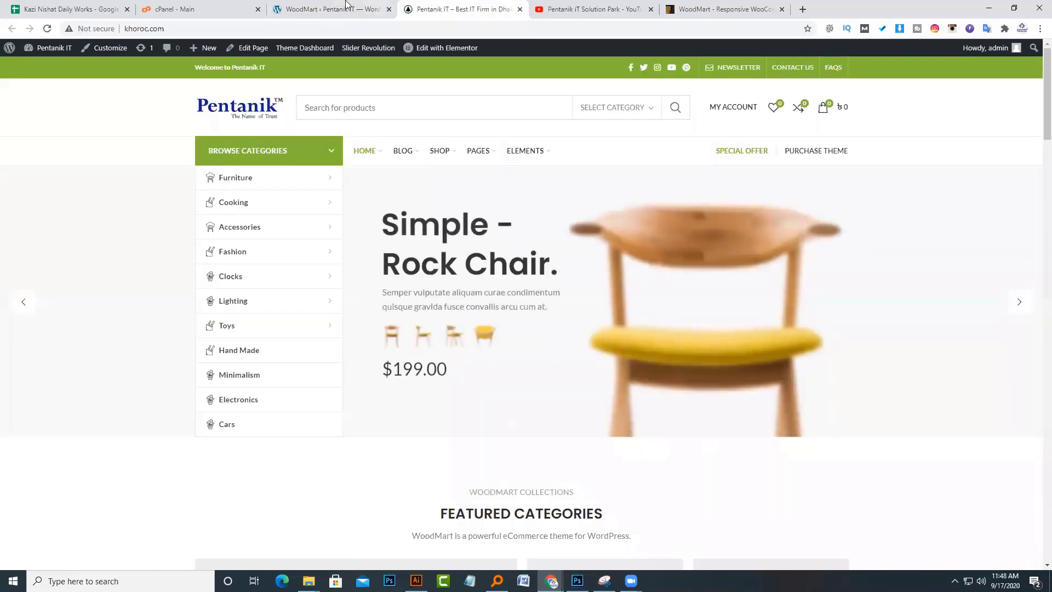
pyautogui.click(348, 8)
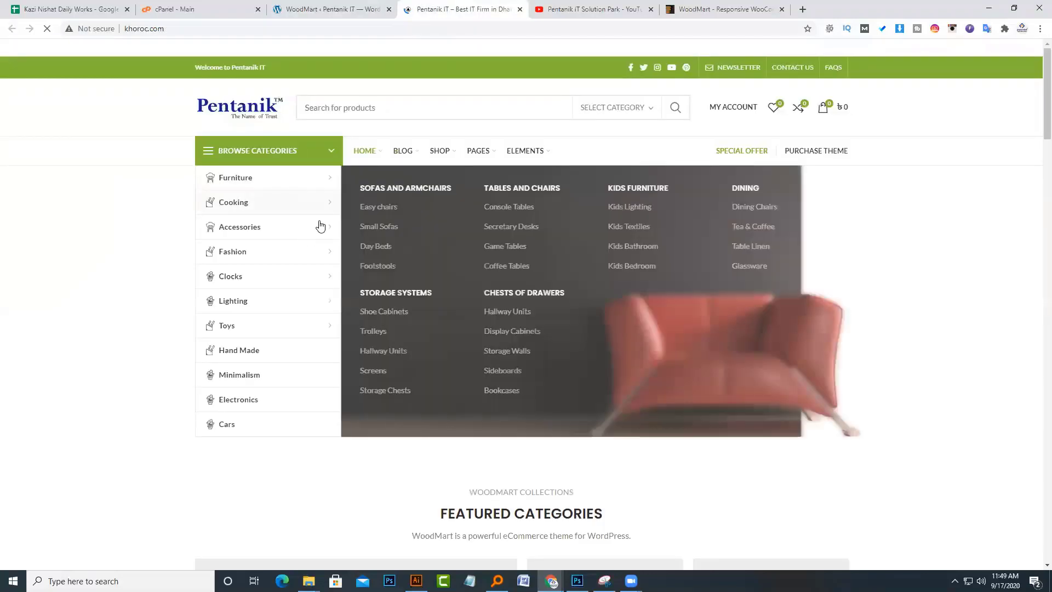
# - Set the Main menu element's alignment to center, leave full screen menu off, and save the element settings and the header
pyautogui.click(334, 9)
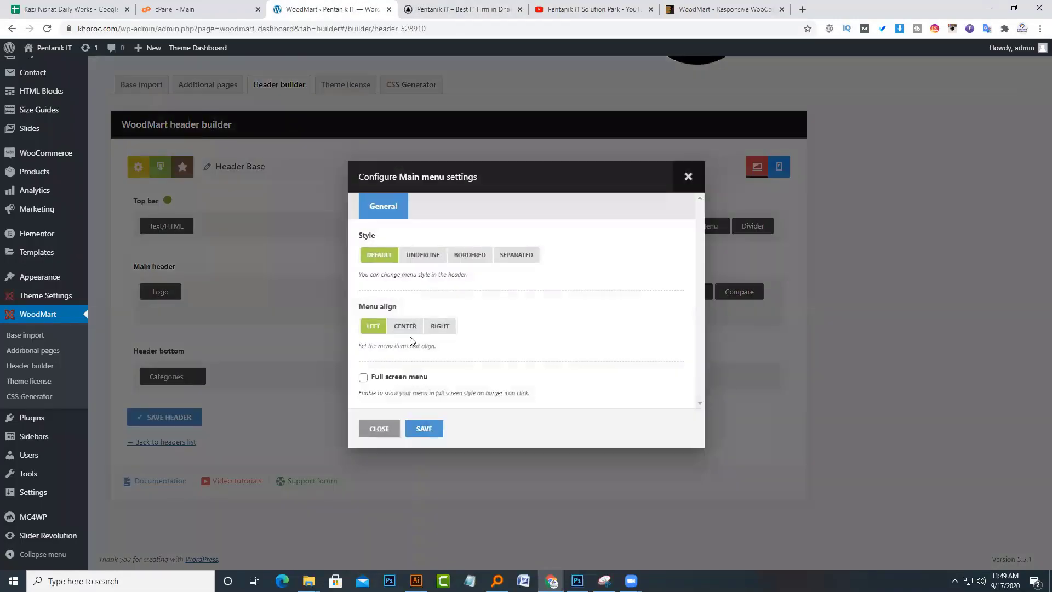
pyautogui.click(463, 9)
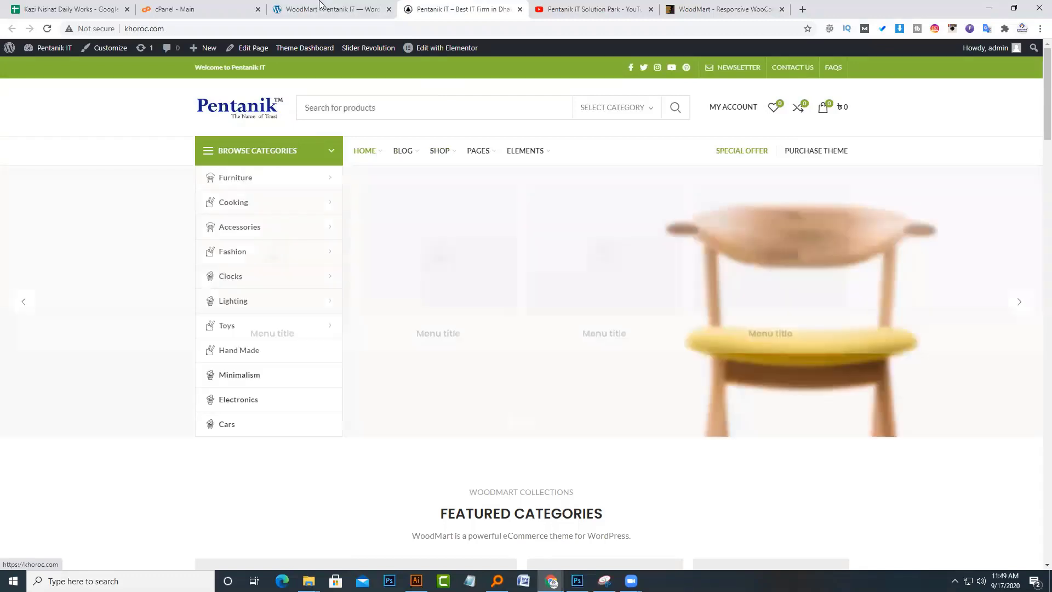
pyautogui.click(322, 7)
pyautogui.click(406, 325)
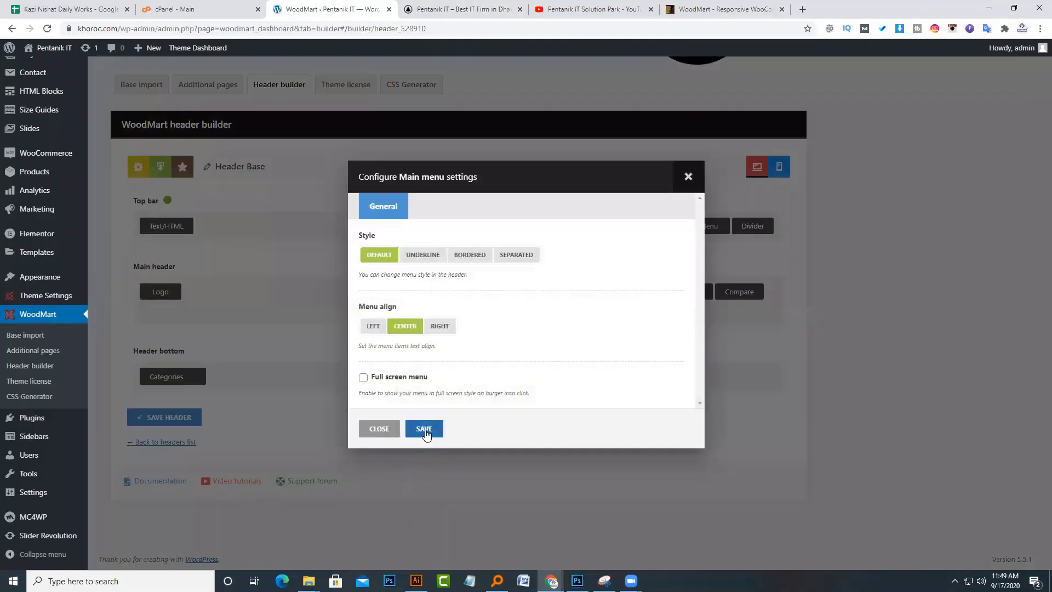
pyautogui.click(363, 377)
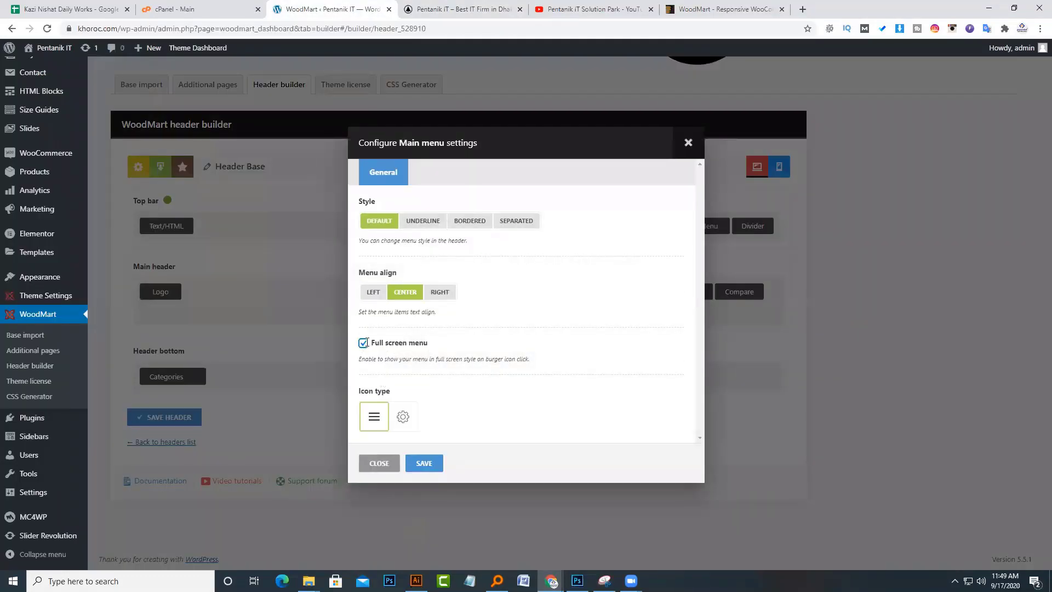
pyautogui.click(364, 342)
pyautogui.click(423, 430)
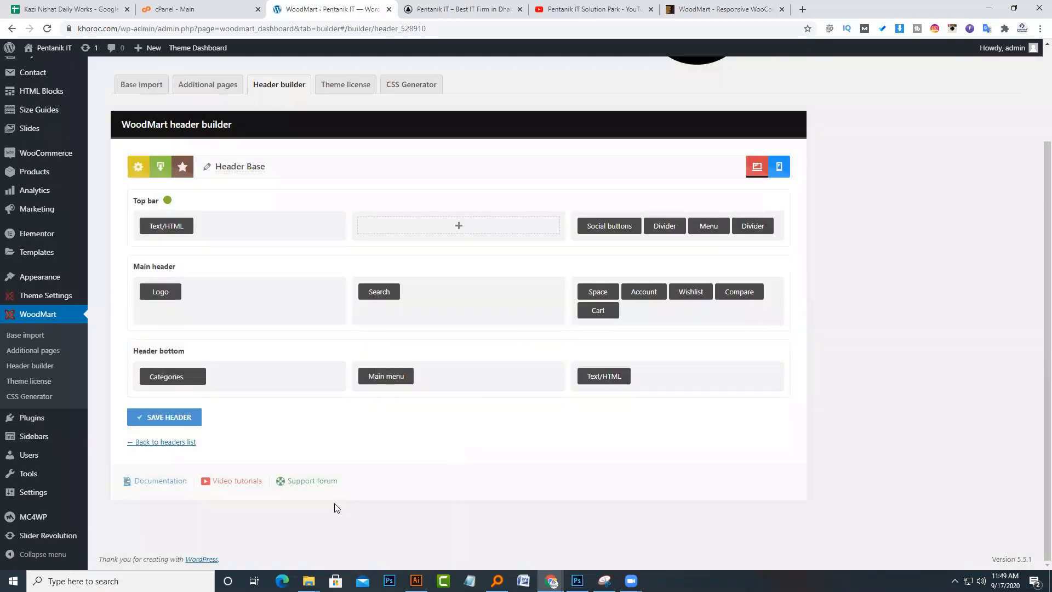
pyautogui.click(164, 417)
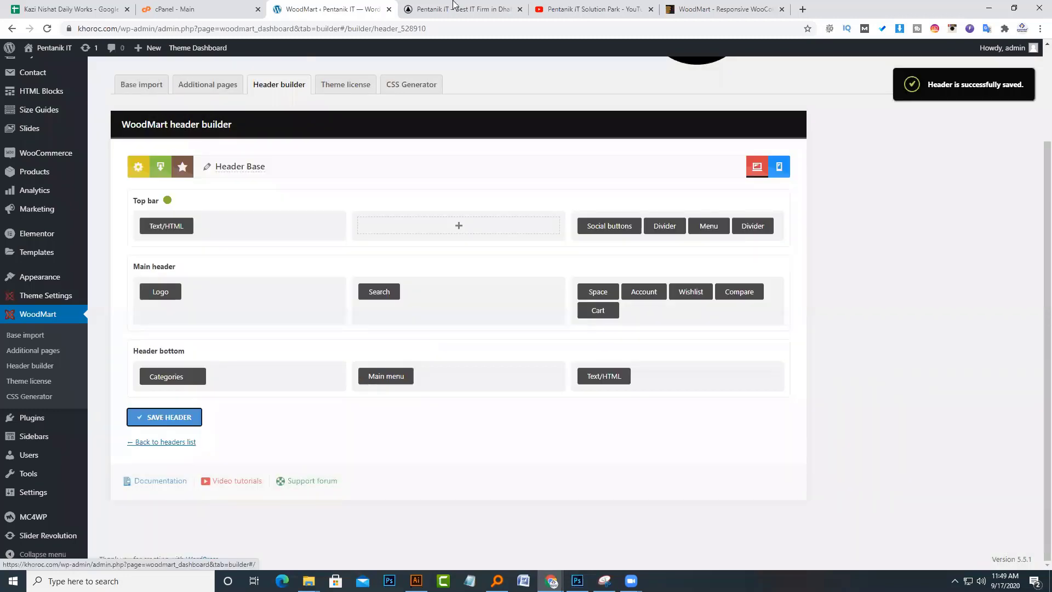
# - Reload the storefront and check the main menu's alignment and its dropdowns
pyautogui.click(456, 8)
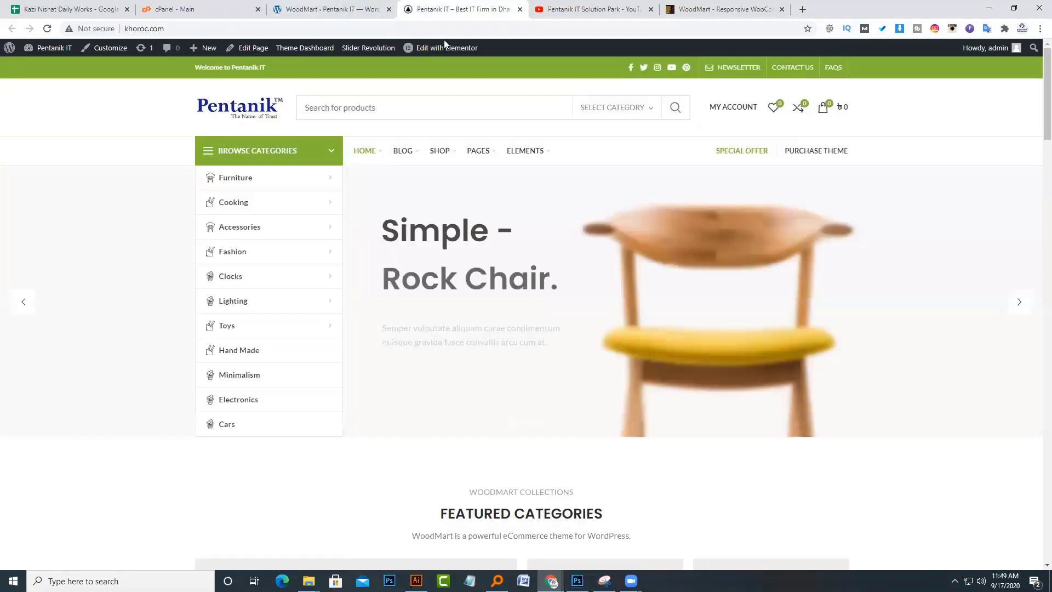
pyautogui.hotkey('ctrl', 'l')
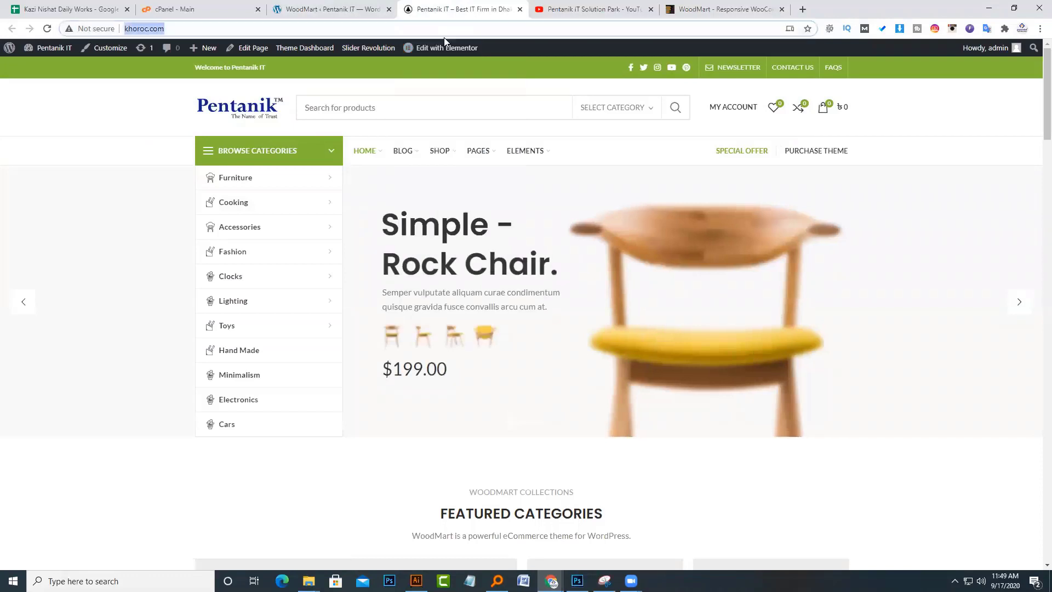
pyautogui.press('Return')
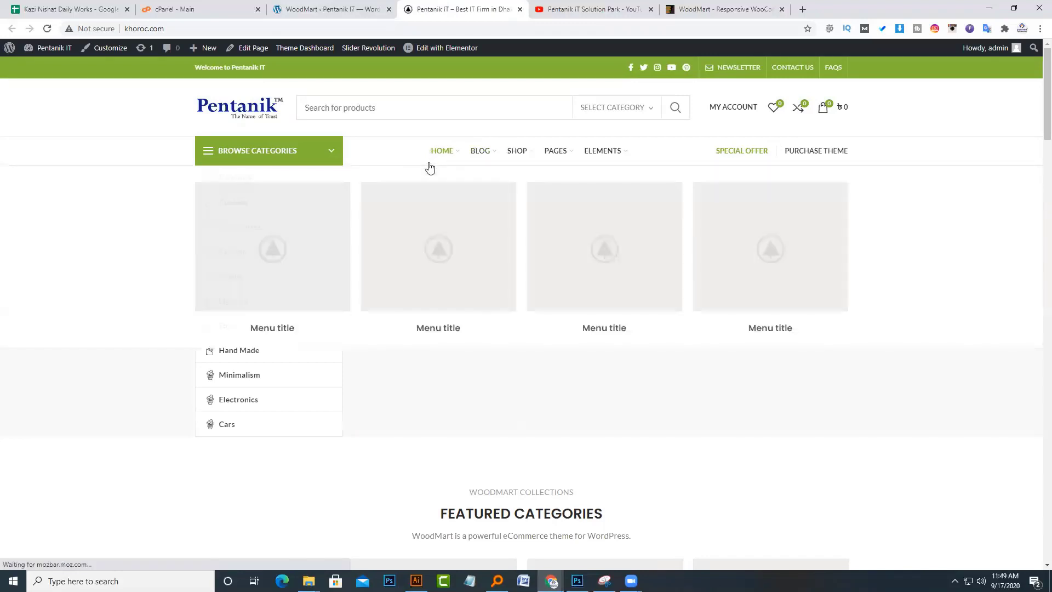
pyautogui.moveTo(603, 162)
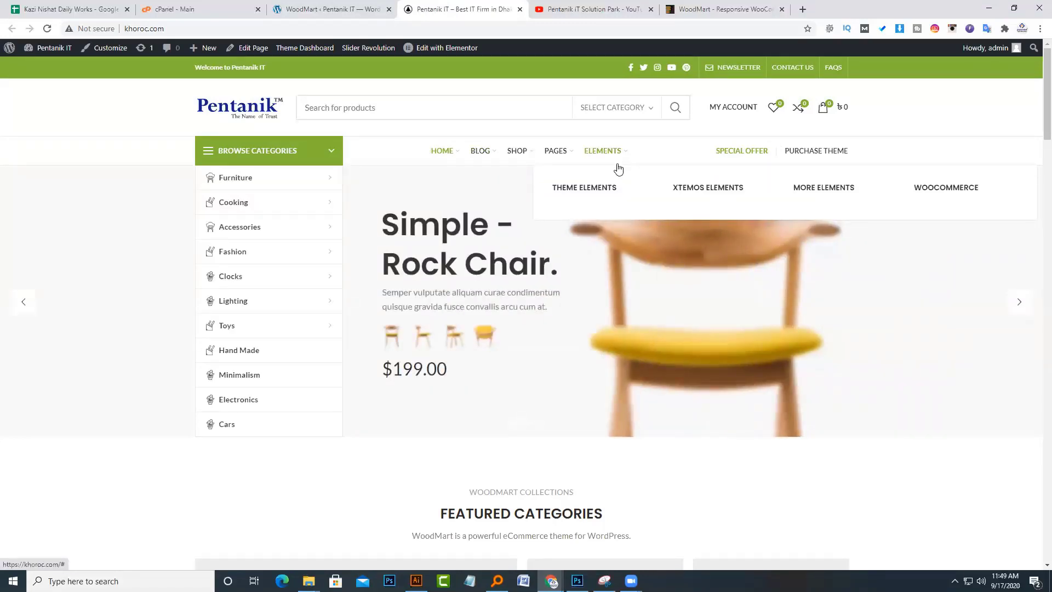
pyautogui.moveTo(548, 162)
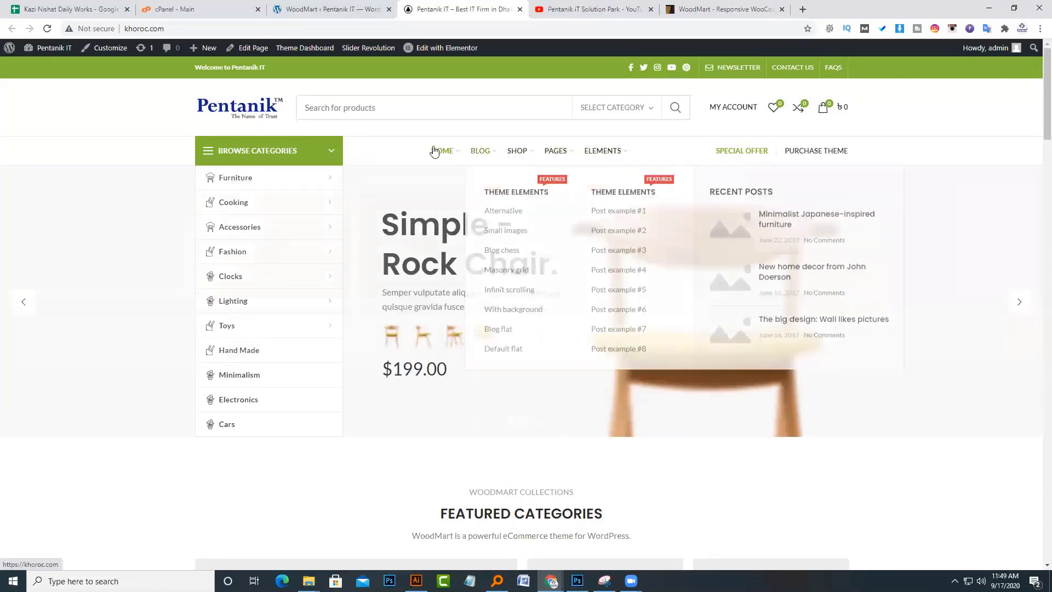
# - Open the Search element's settings in the header builder and review its display, style, AJAX, post type and icon options
pyautogui.click(386, 5)
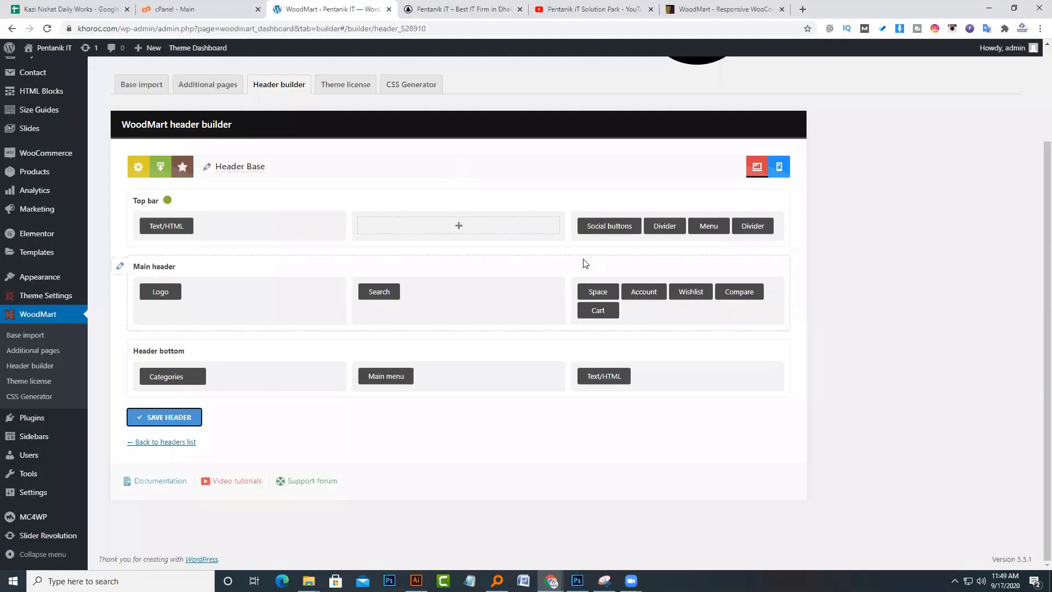
pyautogui.scroll(2, 585, 264)
pyautogui.scroll(-2, 584, 280)
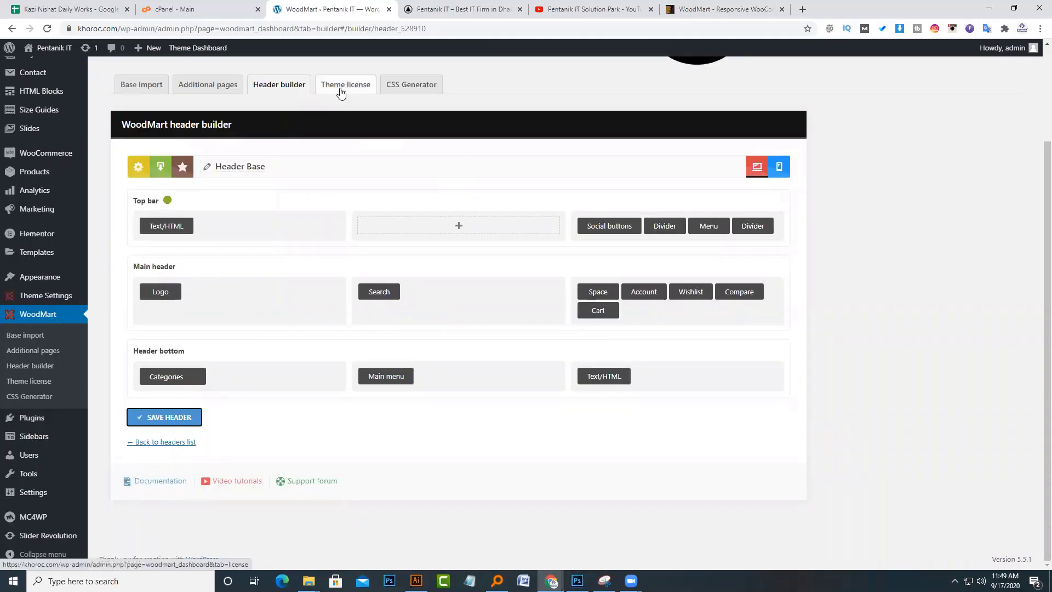
pyautogui.click(422, 9)
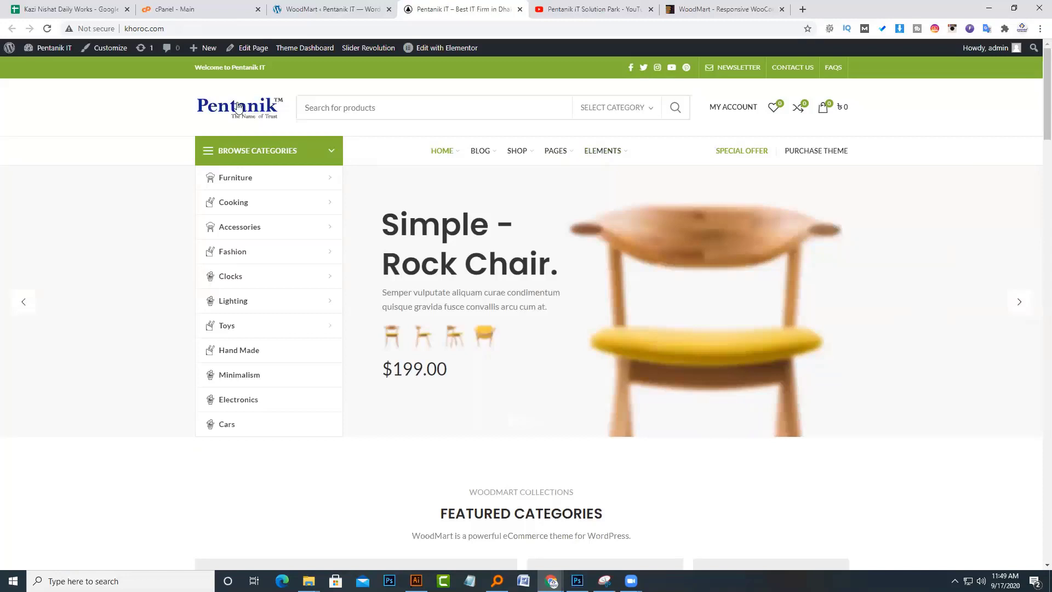
pyautogui.click(320, 8)
pyautogui.scroll(1, 438, 351)
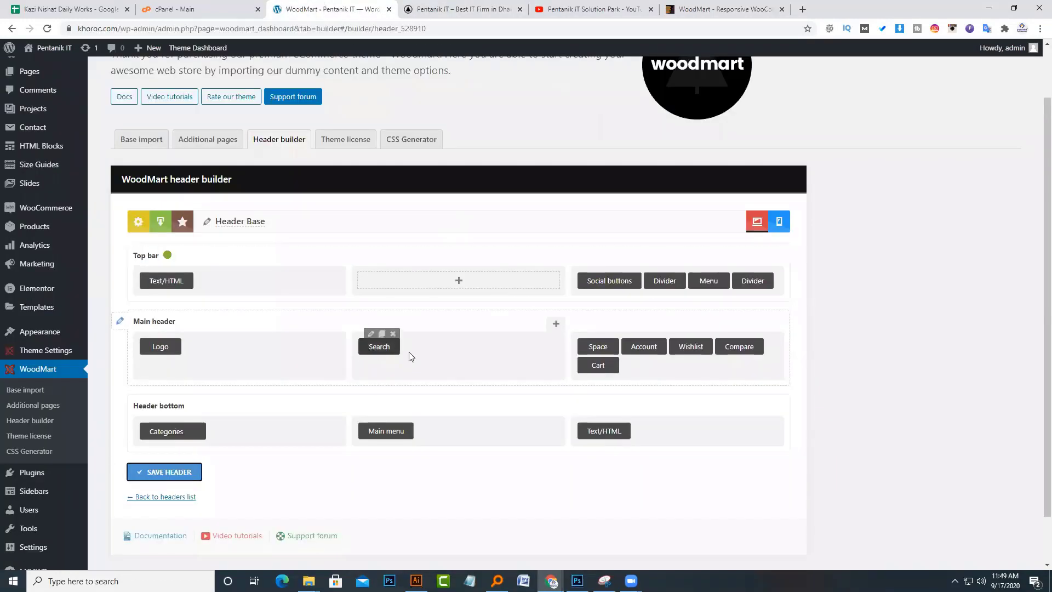
pyautogui.click(371, 334)
pyautogui.click(472, 9)
pyautogui.click(339, 6)
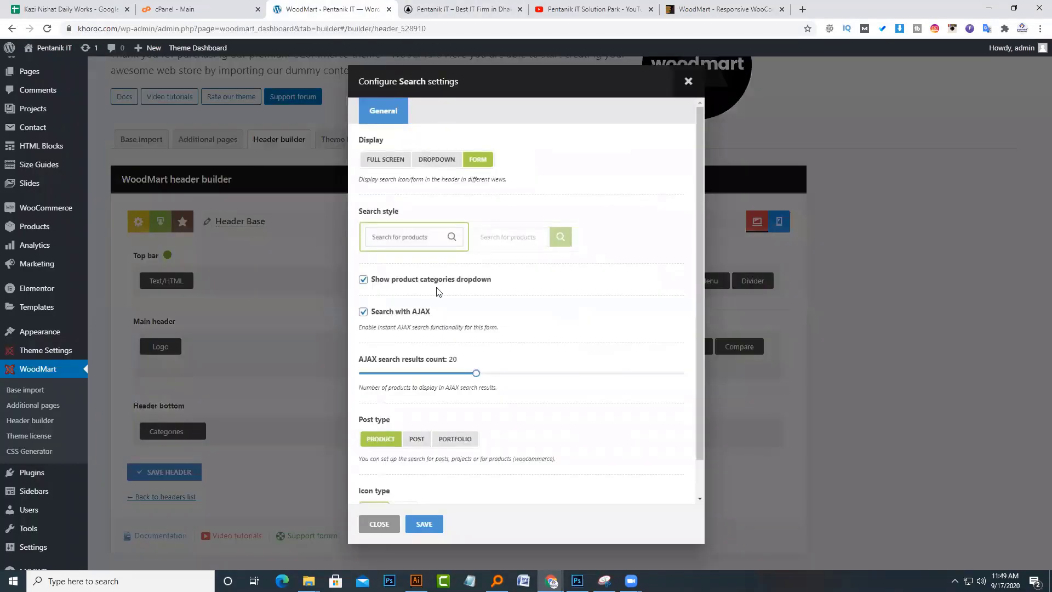
pyautogui.scroll(-1, 435, 353)
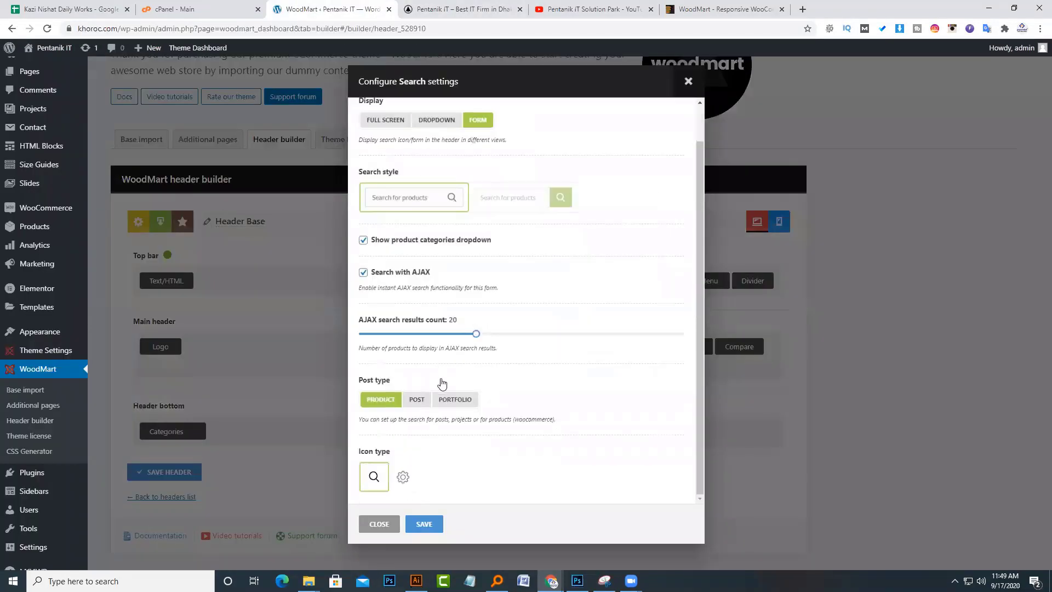
pyautogui.scroll(1, 442, 383)
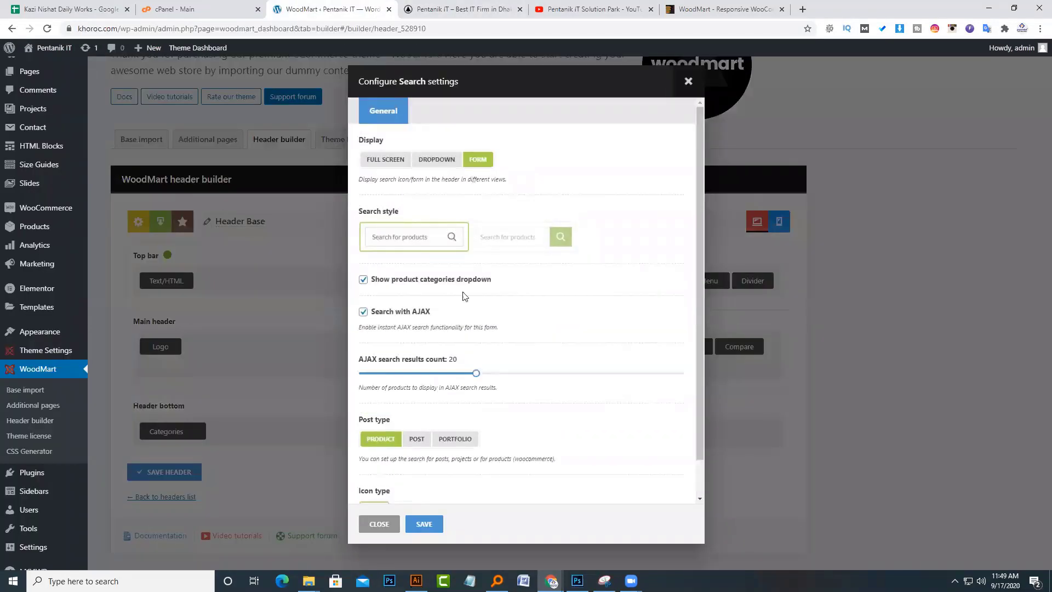
# - Test the storefront's product search with "hotel", then clear the search text
pyautogui.click(483, 4)
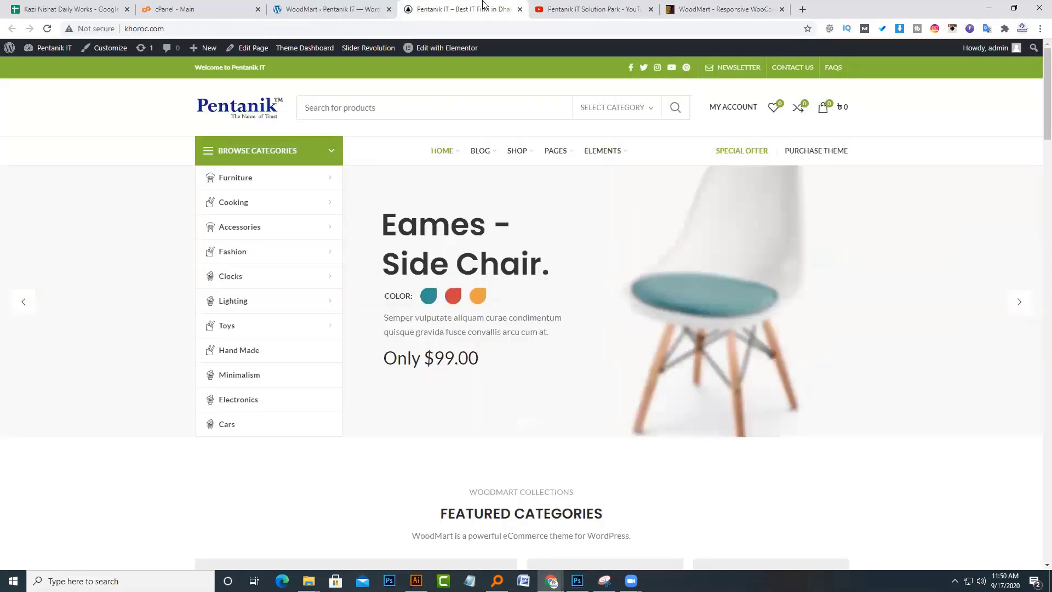
pyautogui.scroll(-8, 536, 369)
pyautogui.scroll(8, 521, 361)
pyautogui.click(443, 117)
pyautogui.write('hotel')
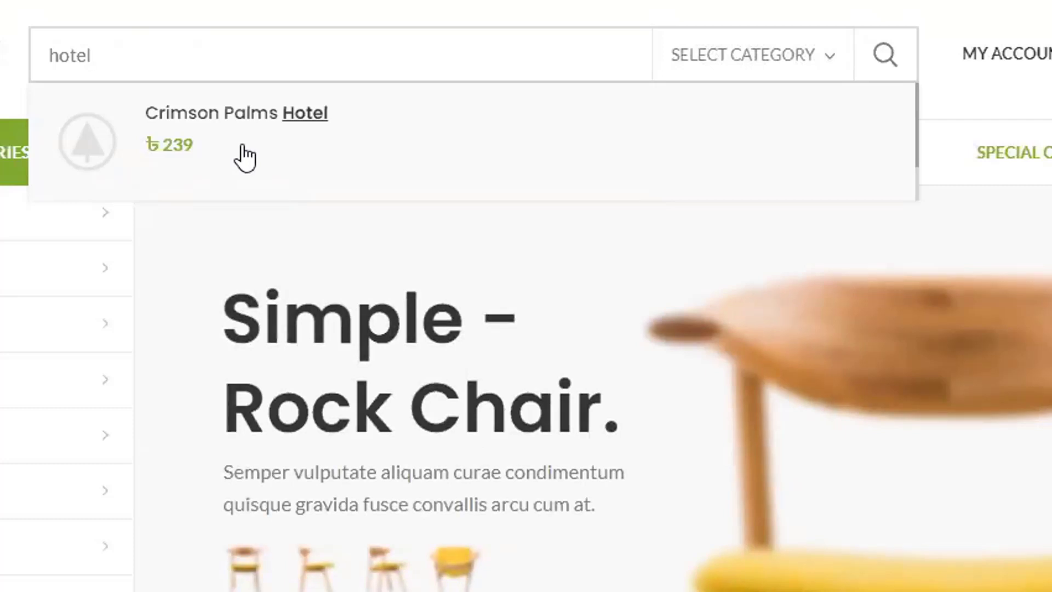
pyautogui.doubleClick(317, 70)
pyautogui.press('BackSpace')
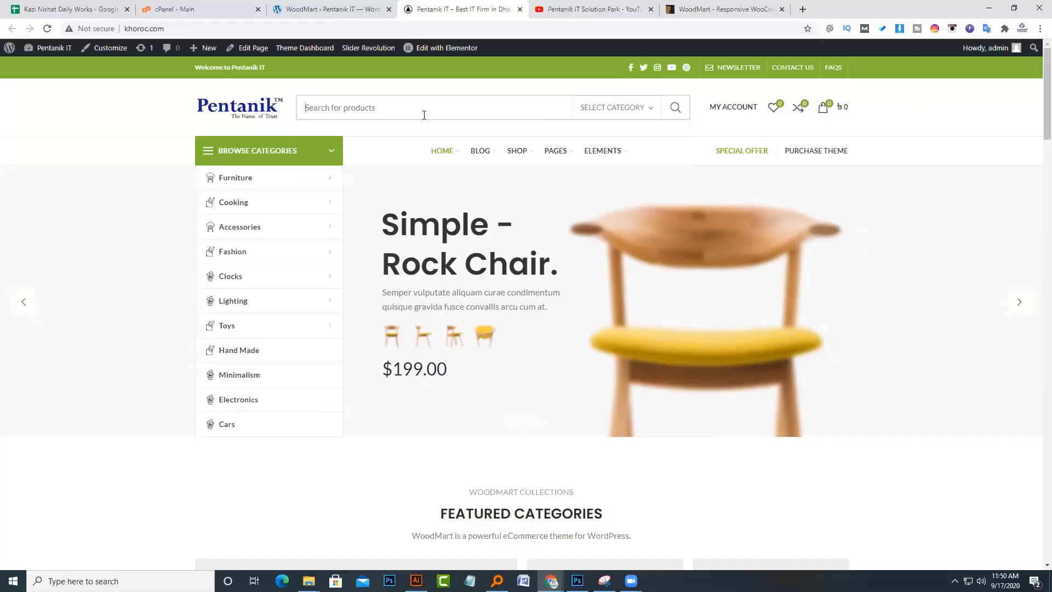
# - Close the Search element settings and open the General section of the WoodMart theme settings
pyautogui.click(344, 7)
pyautogui.click(239, 253)
pyautogui.scroll(-1, 277, 289)
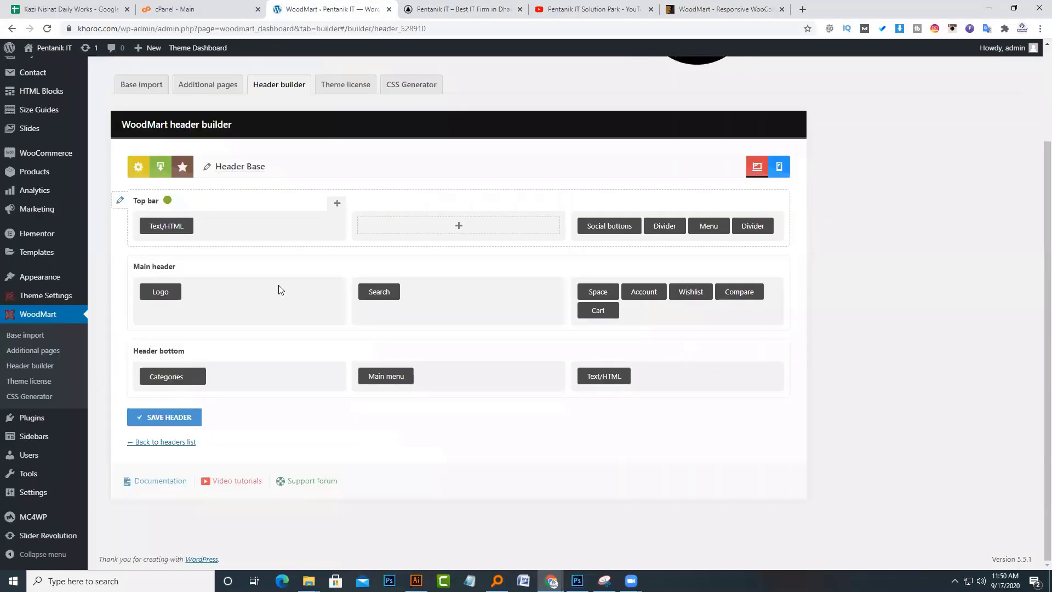
pyautogui.scroll(2, 152, 331)
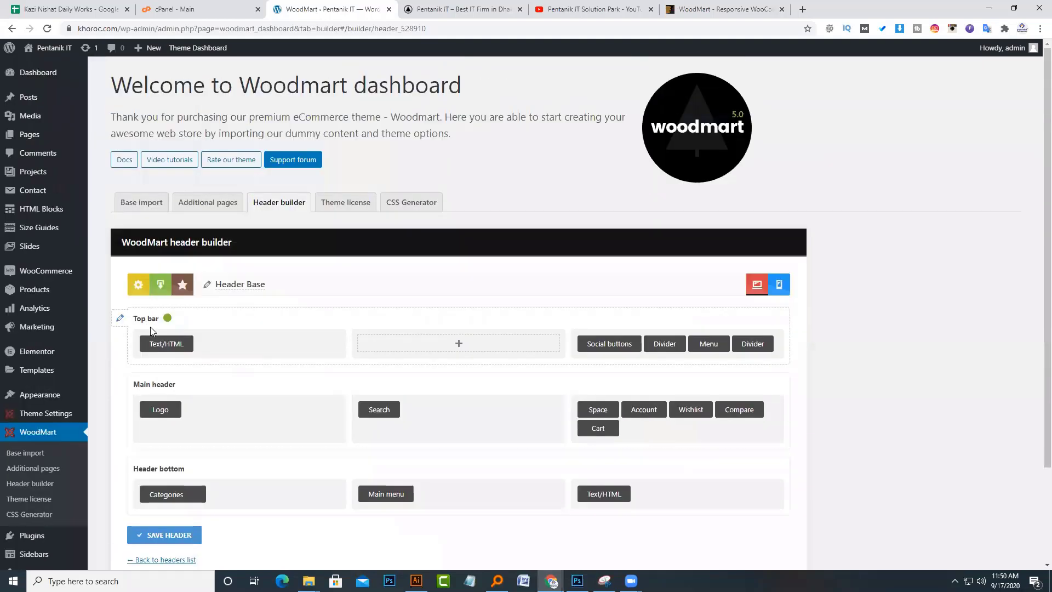
pyautogui.scroll(-2, 153, 331)
pyautogui.moveTo(55, 295)
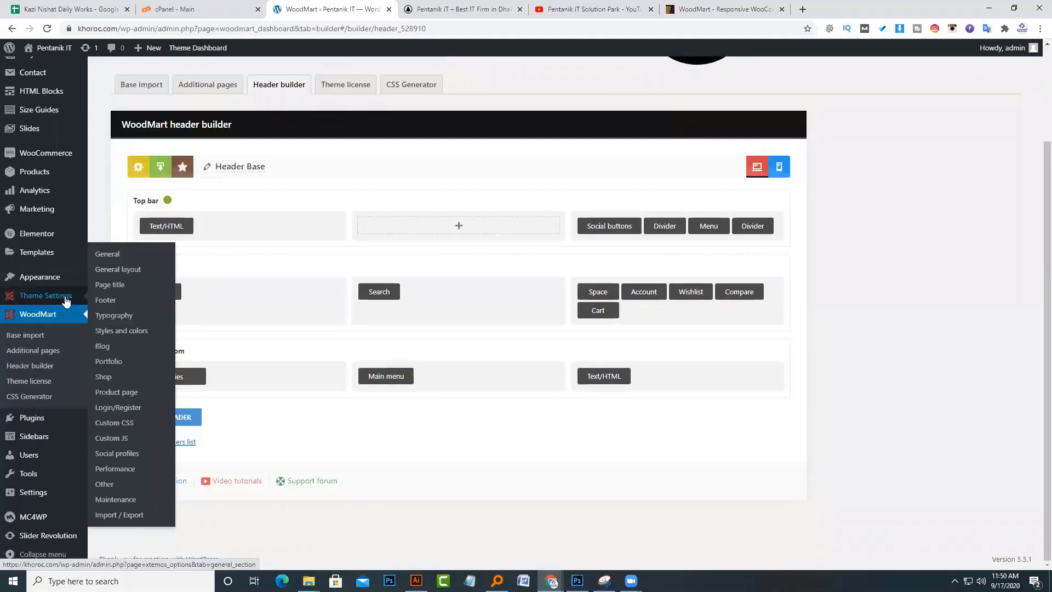
pyautogui.click(104, 256)
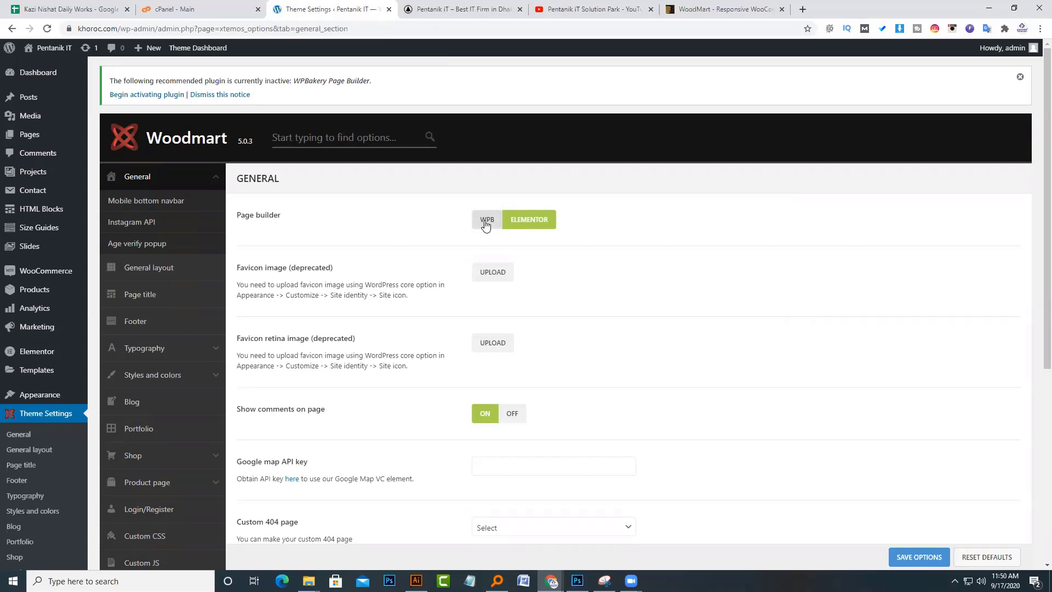
# - Start the favicon image upload, switch to Everything, and find and preview tvshopbd-favicon.png with a "favicon" search
pyautogui.scroll(-2, 507, 301)
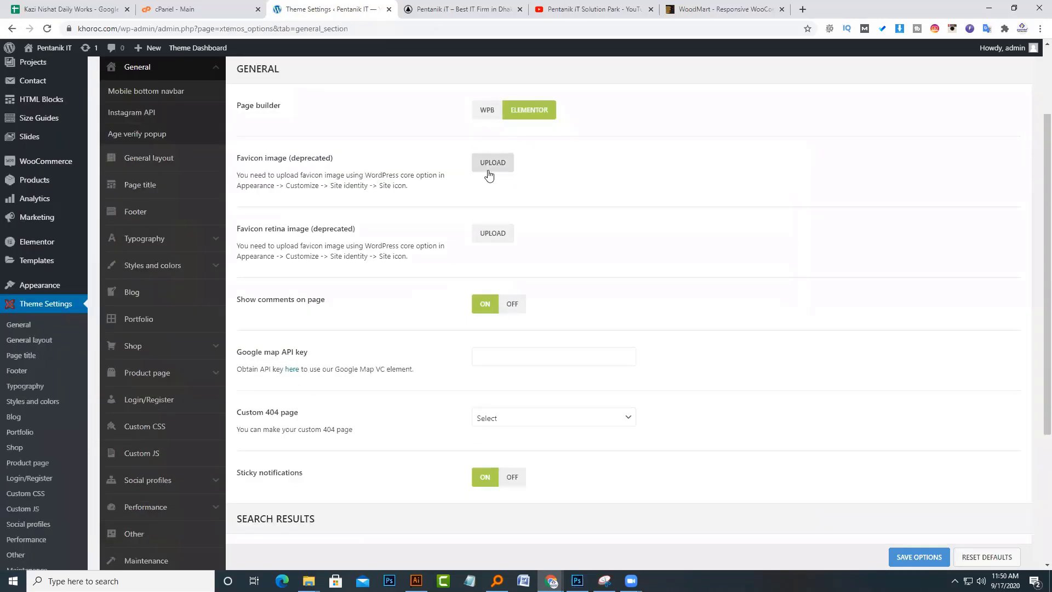
pyautogui.click(427, 9)
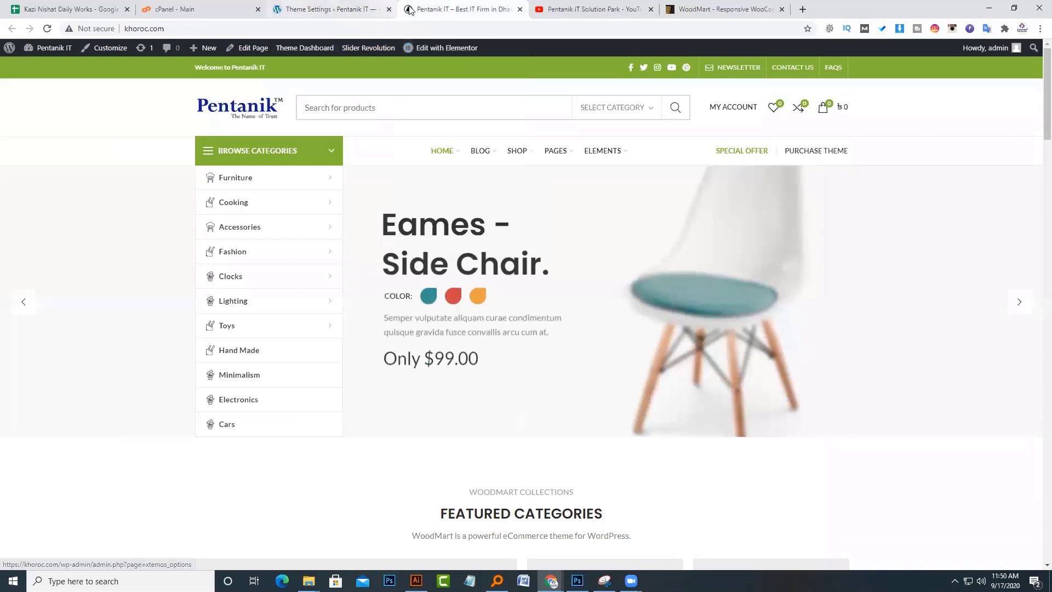
pyautogui.click(386, 10)
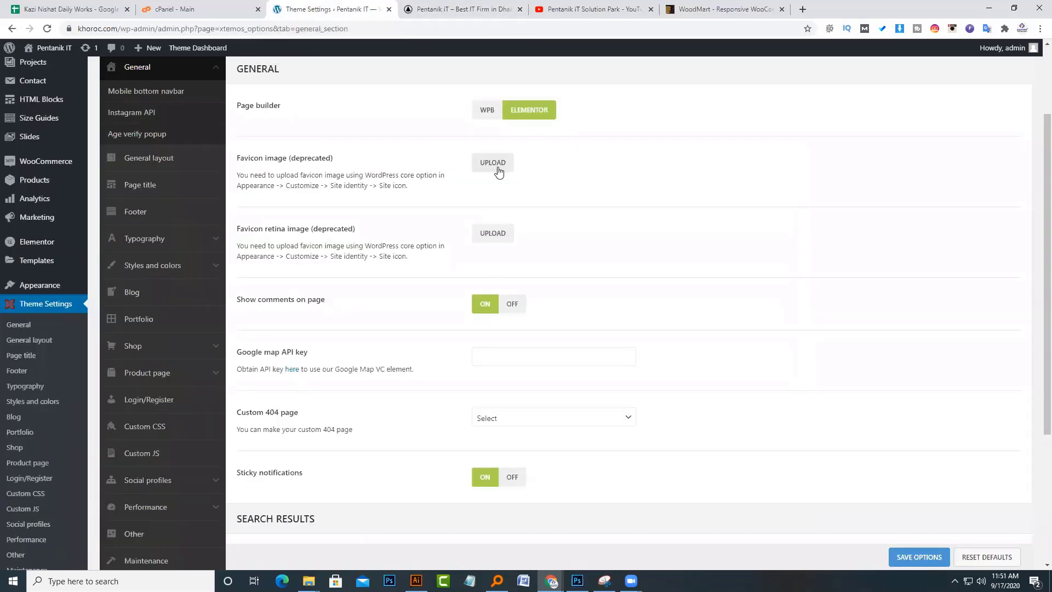
pyautogui.click(498, 171)
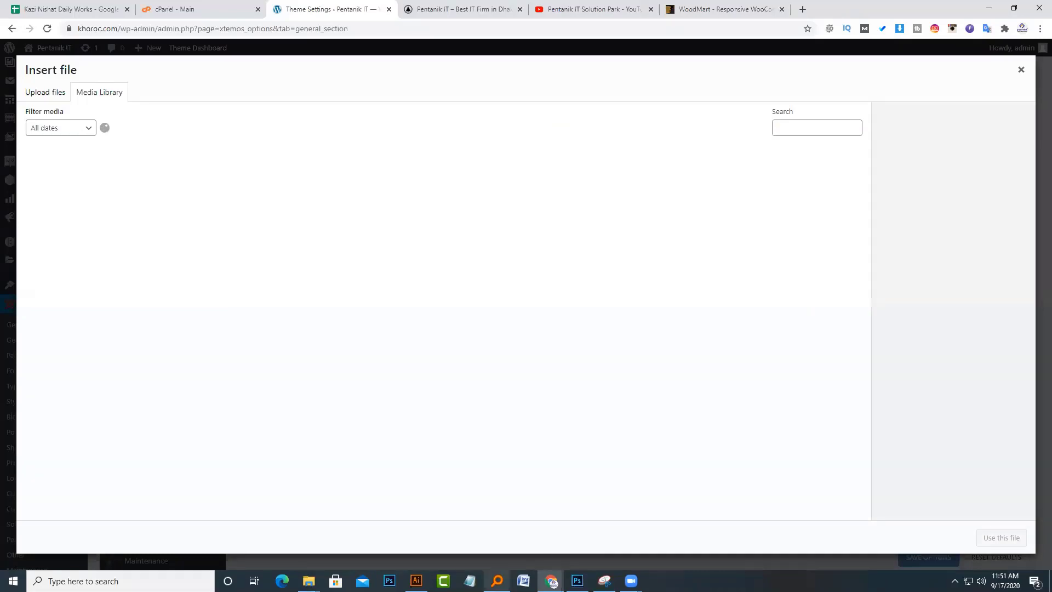
pyautogui.click(497, 580)
pyautogui.click(175, 31)
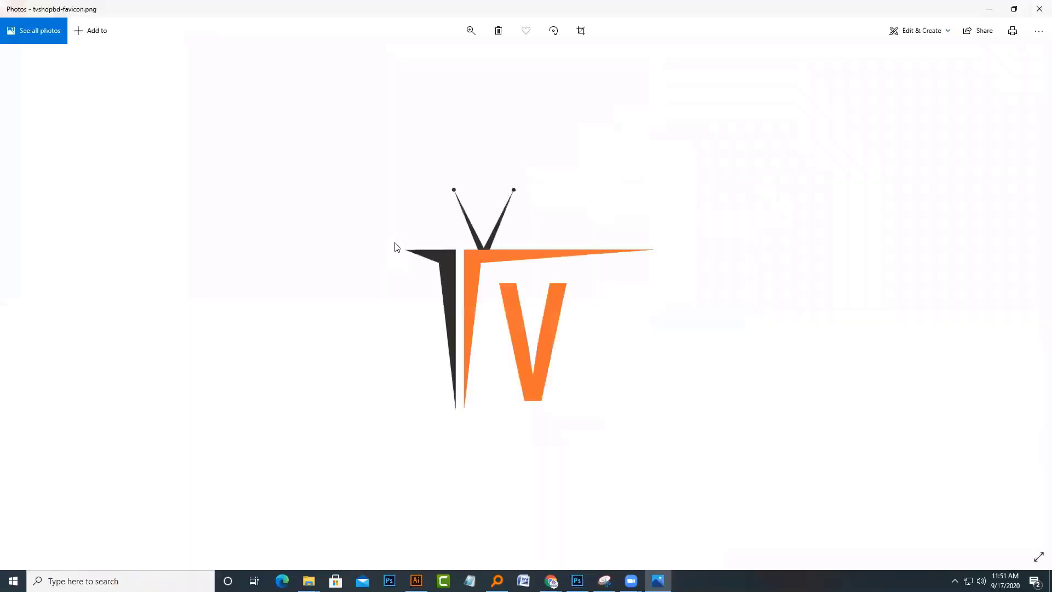
pyautogui.click(1037, 5)
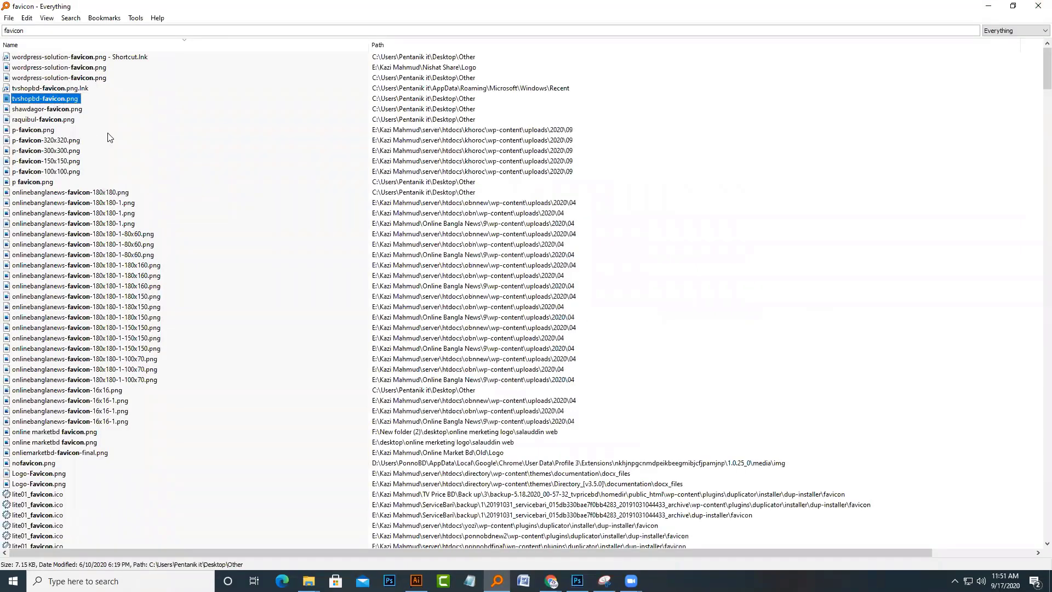
# - Copy tvshopbd-favicon.png, set it as the favicon image, save the theme options and check the storefront's favicon
pyautogui.press('Menu')
pyautogui.click(101, 443)
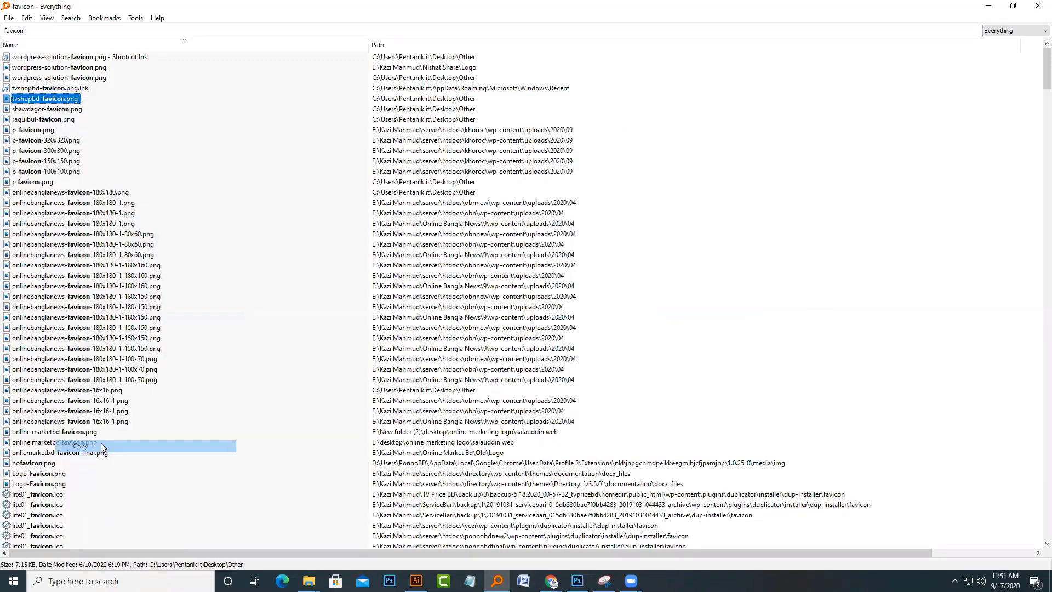
pyautogui.hotkey('alt', 'Tab')
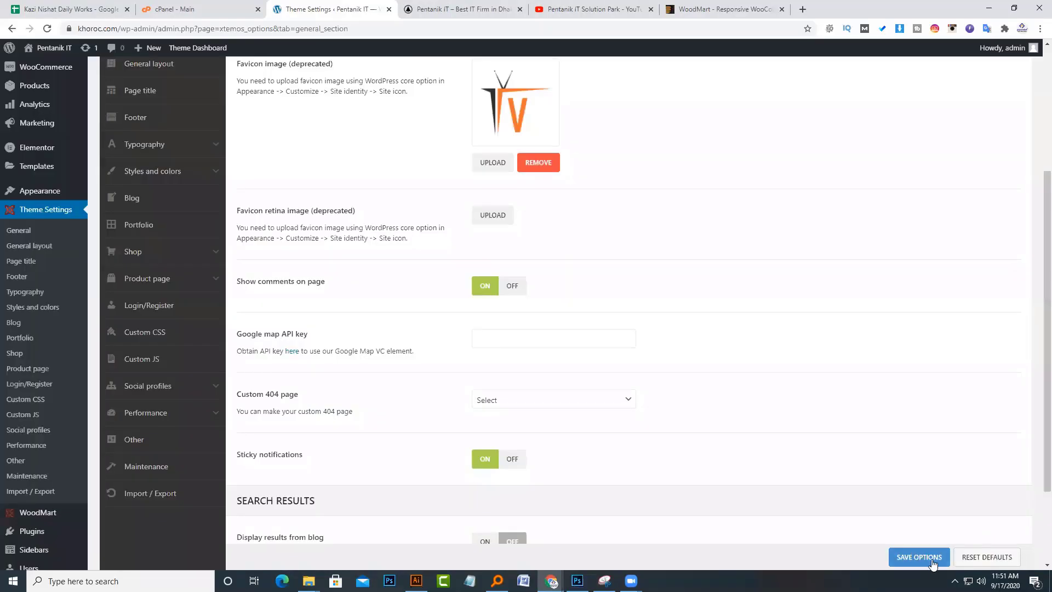
pyautogui.click(933, 563)
pyautogui.click(409, 12)
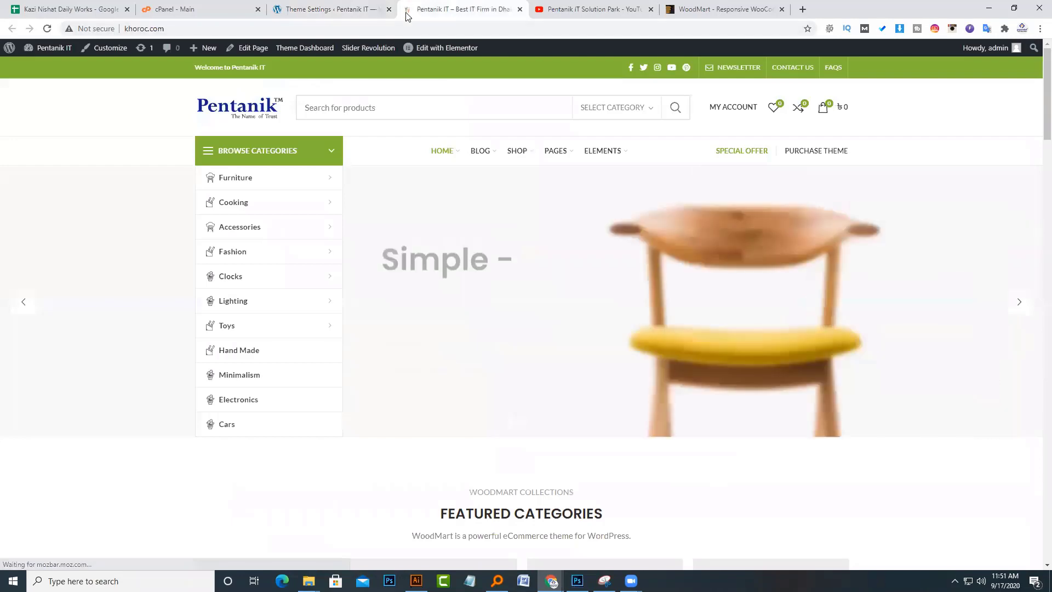
# - Return to the General theme settings and turn off Show comments on page
pyautogui.click(339, 9)
pyautogui.scroll(-4, 567, 318)
pyautogui.scroll(-2, 343, 244)
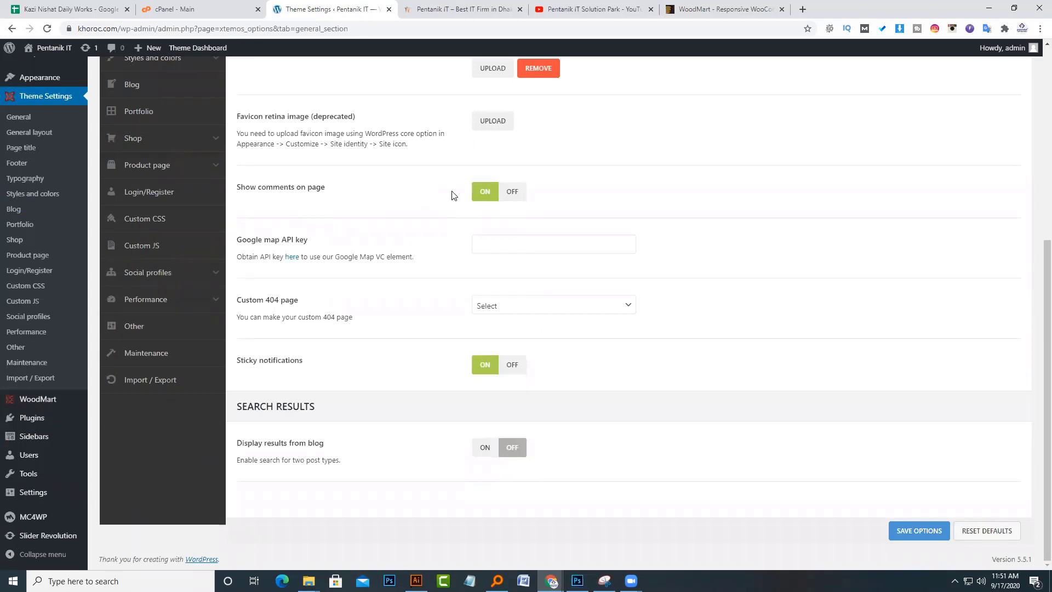
pyautogui.click(512, 192)
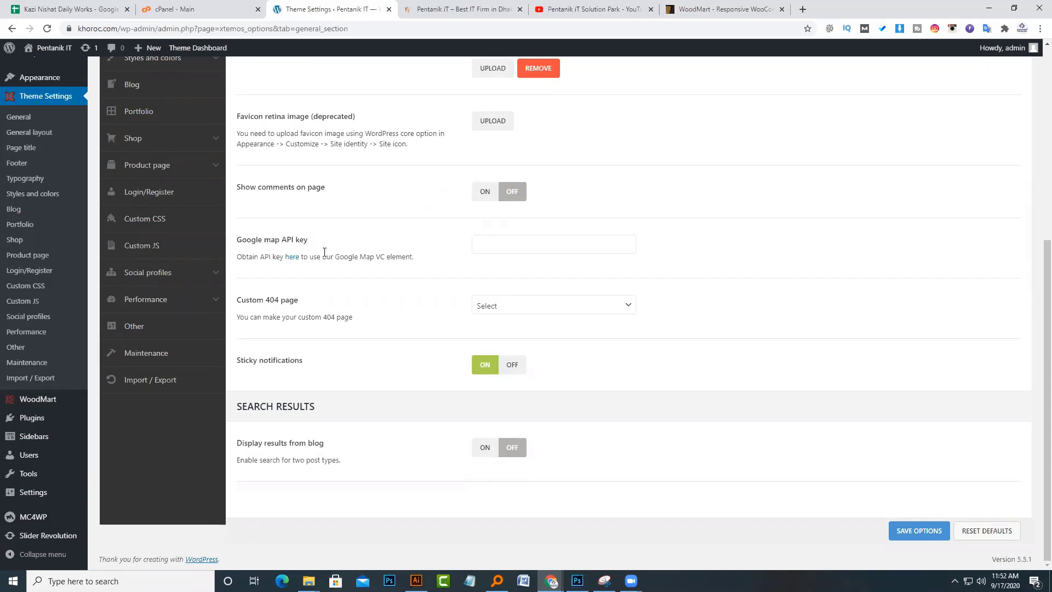
pyautogui.click(537, 245)
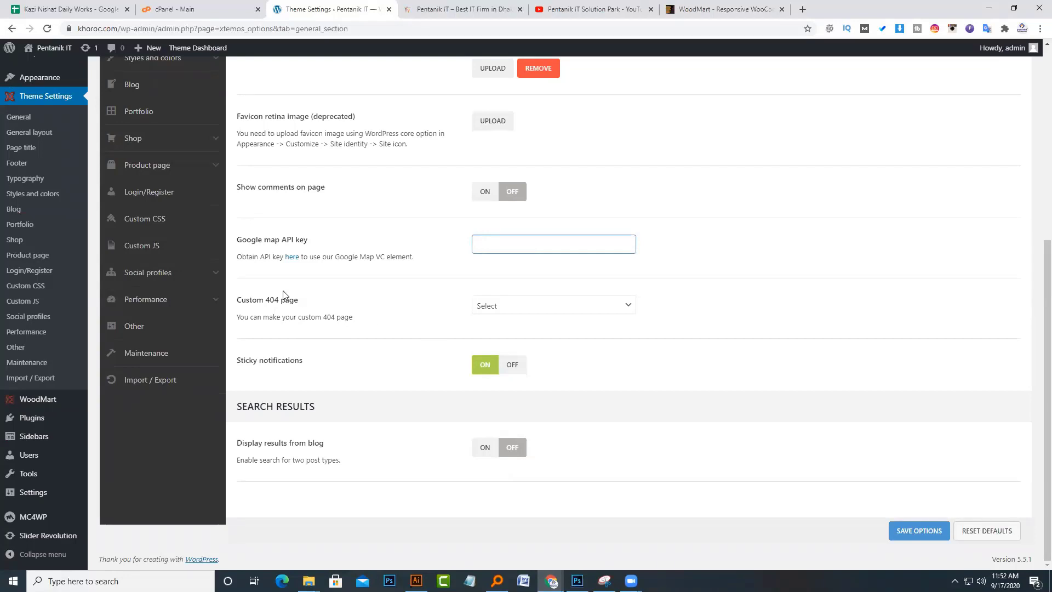
# - Browse the pages offered for the Custom 404 page setting, then close the list without choosing one
pyautogui.moveTo(230, 298); pyautogui.dragTo(363, 325)
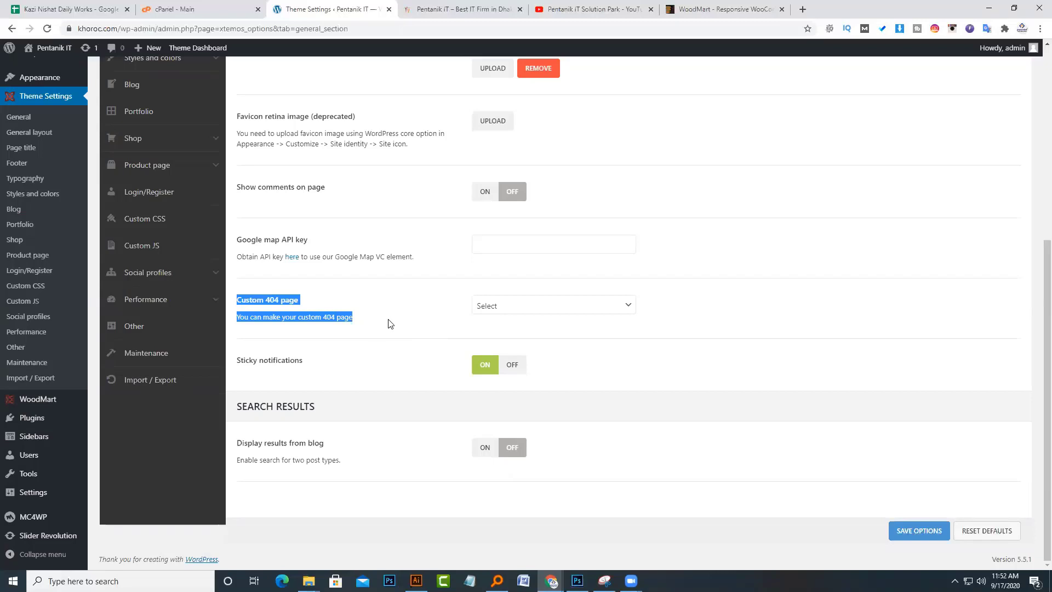
pyautogui.click(507, 305)
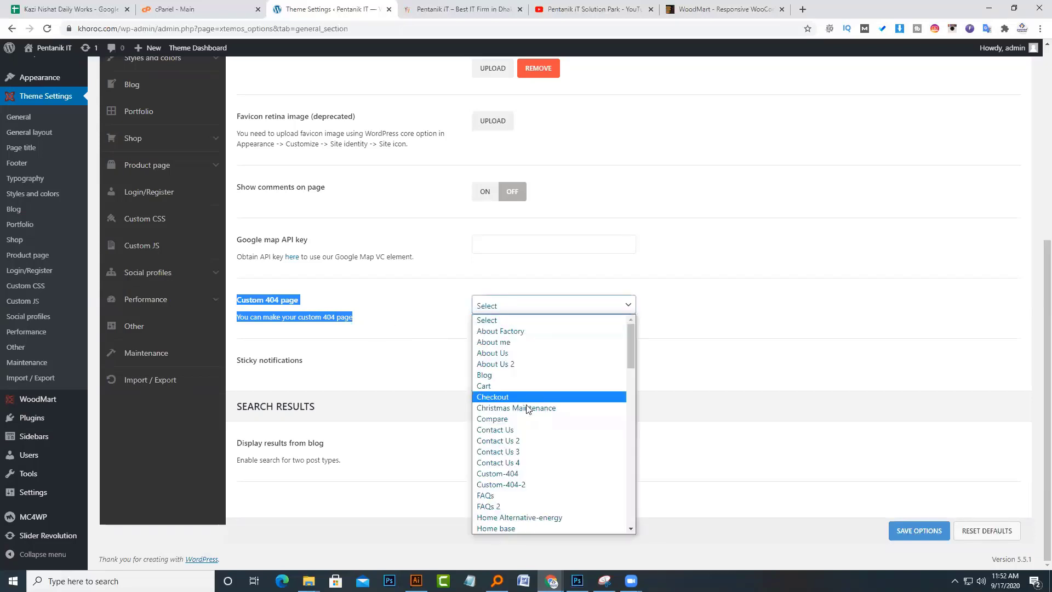
pyautogui.scroll(-5, 528, 408)
pyautogui.scroll(-8, 526, 416)
pyautogui.scroll(10, 524, 431)
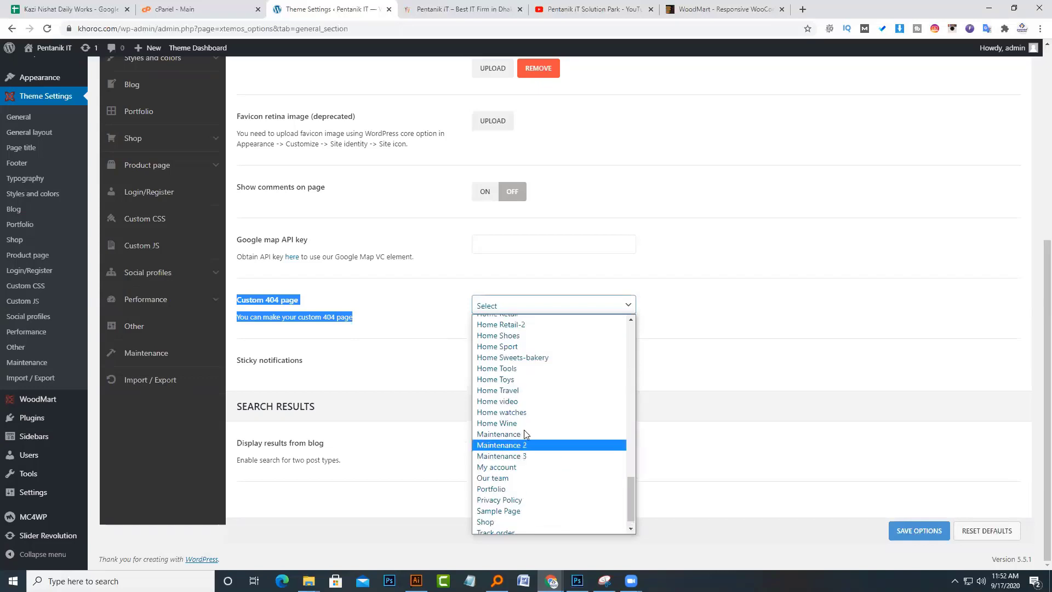
pyautogui.scroll(4, 524, 434)
pyautogui.click(404, 306)
pyautogui.click(406, 308)
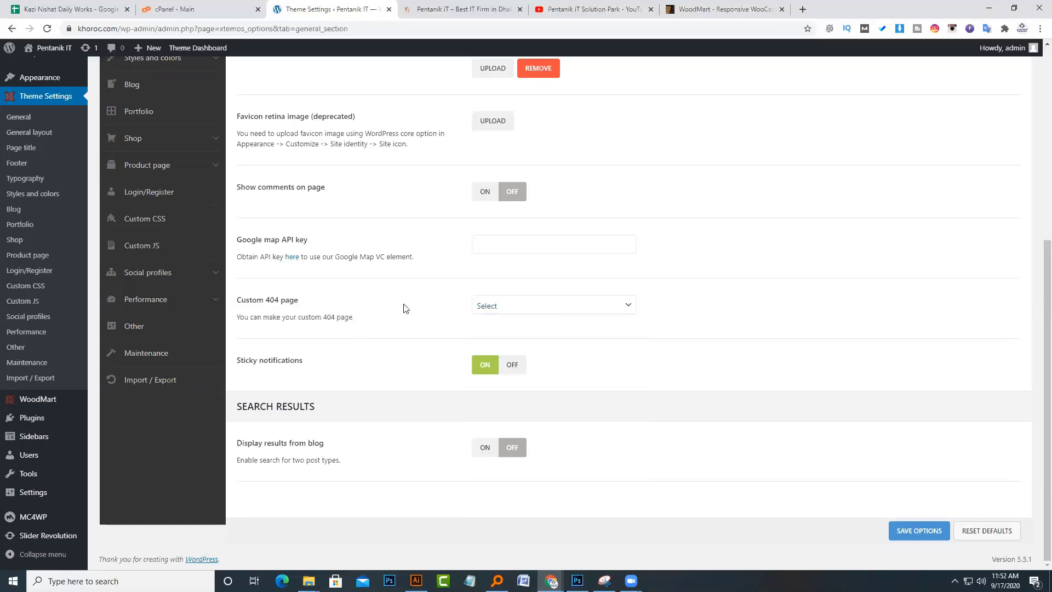
# - Set the Custom 404 page to Shop
pyautogui.click(496, 309)
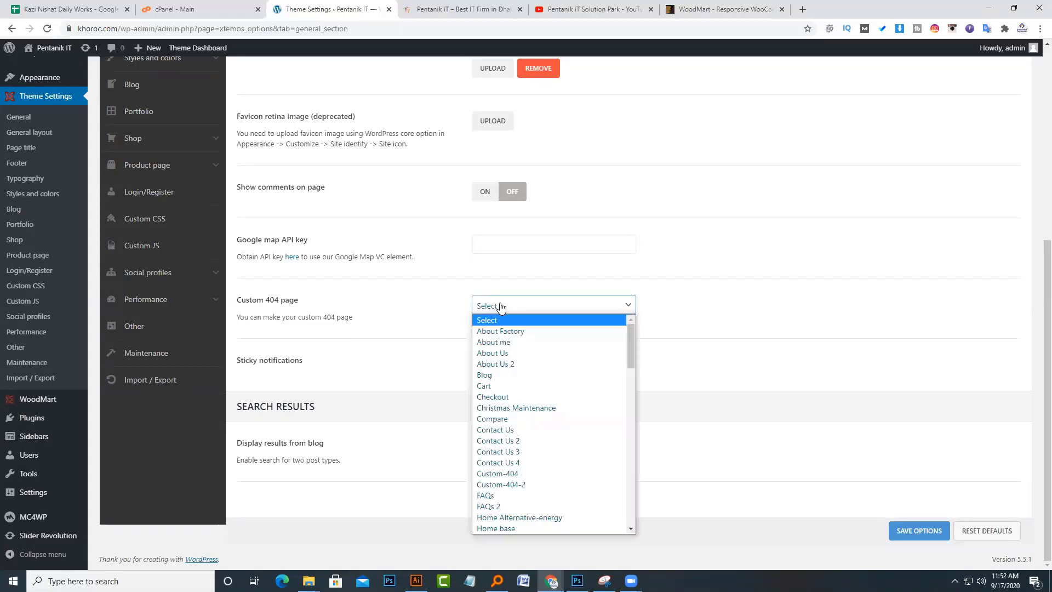
pyautogui.scroll(-2, 506, 346)
pyautogui.scroll(-12, 506, 346)
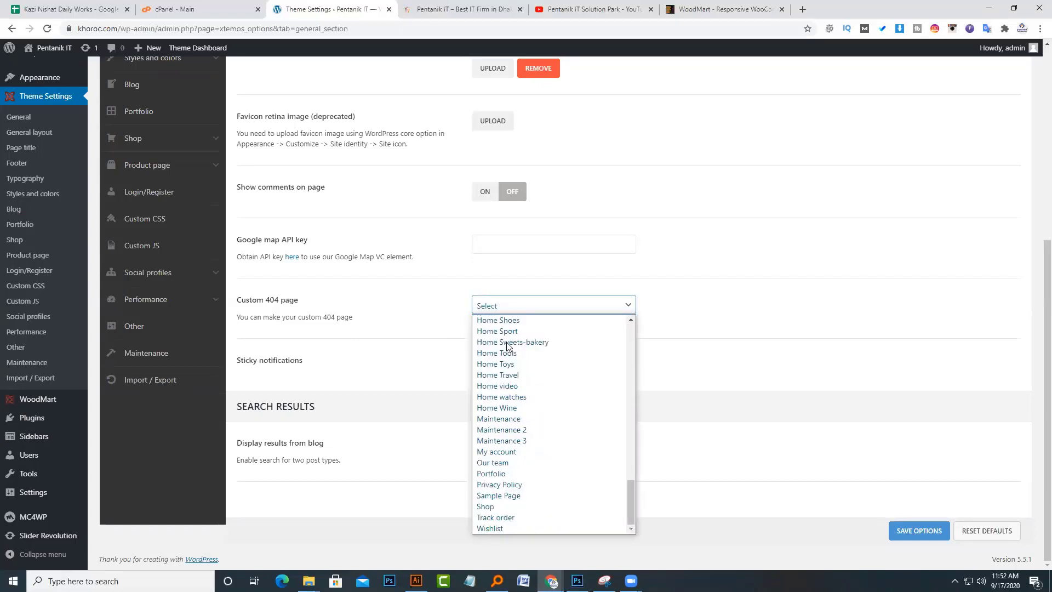
pyautogui.scroll(14, 507, 346)
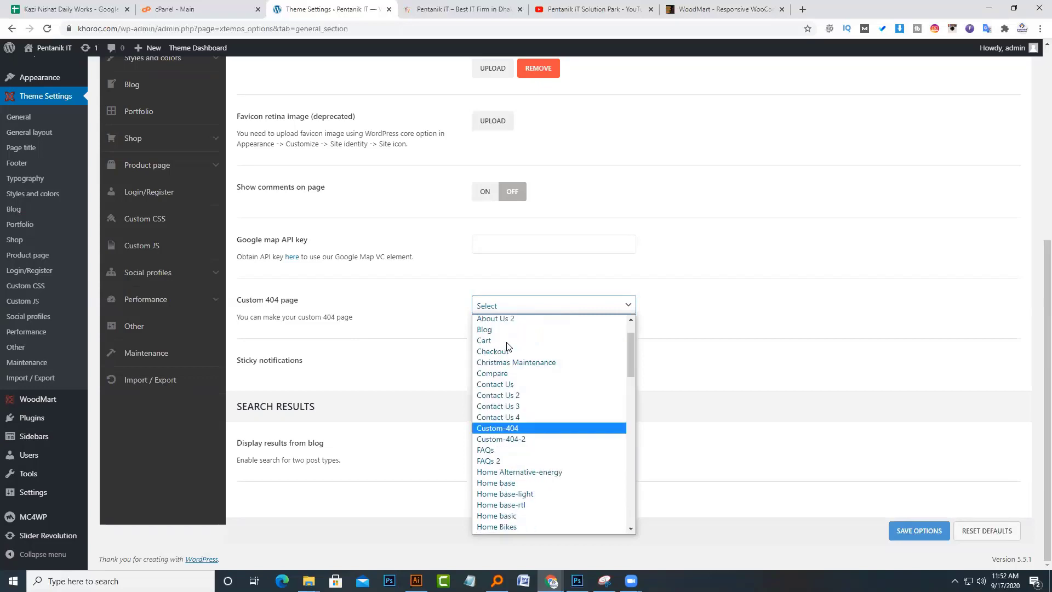
pyautogui.scroll(1, 507, 346)
pyautogui.scroll(-3, 507, 346)
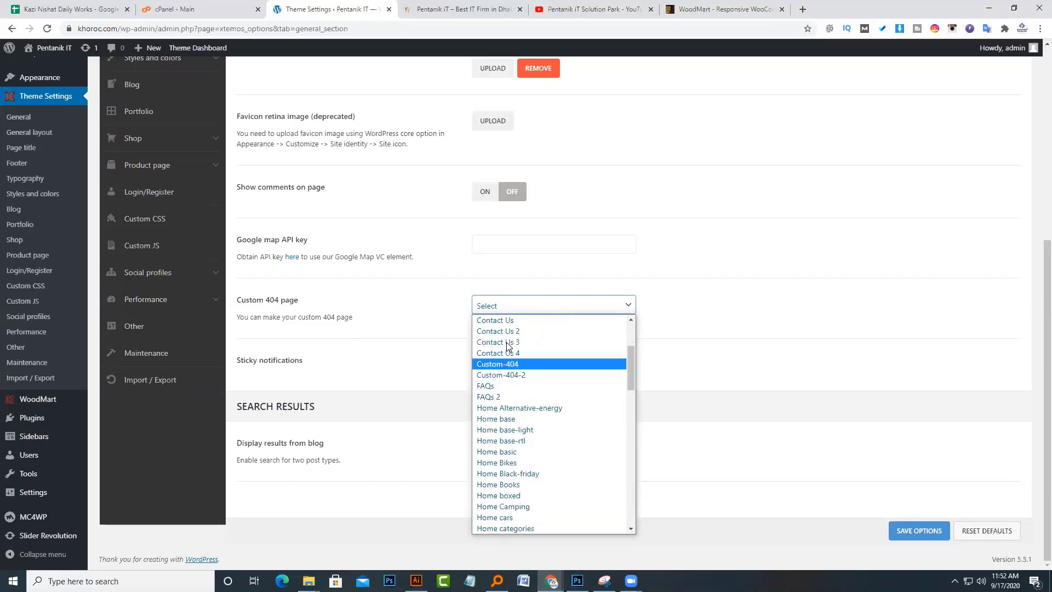
pyautogui.scroll(-10, 507, 346)
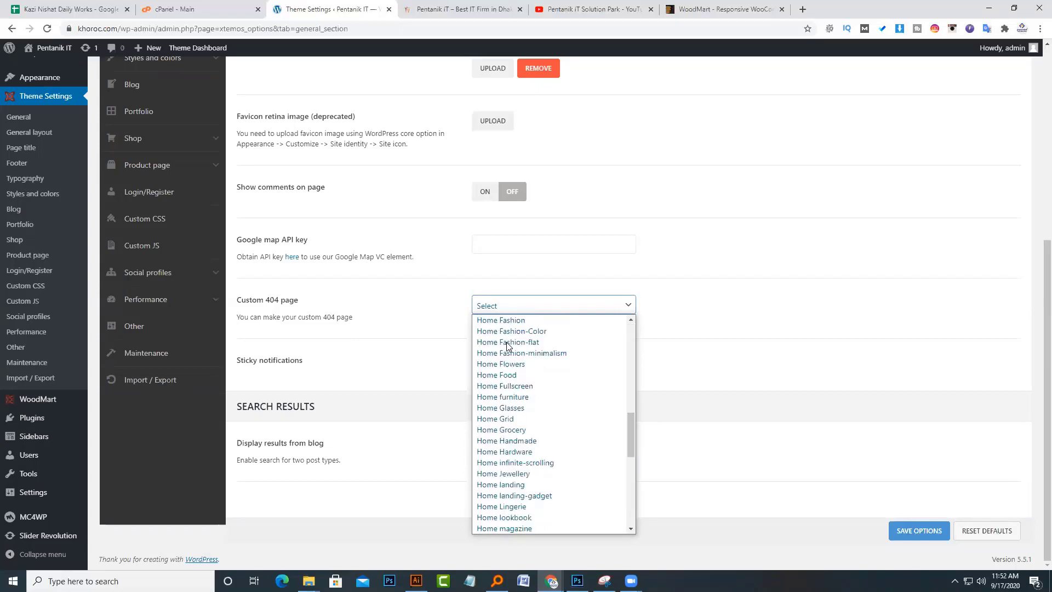
pyautogui.scroll(-6, 507, 346)
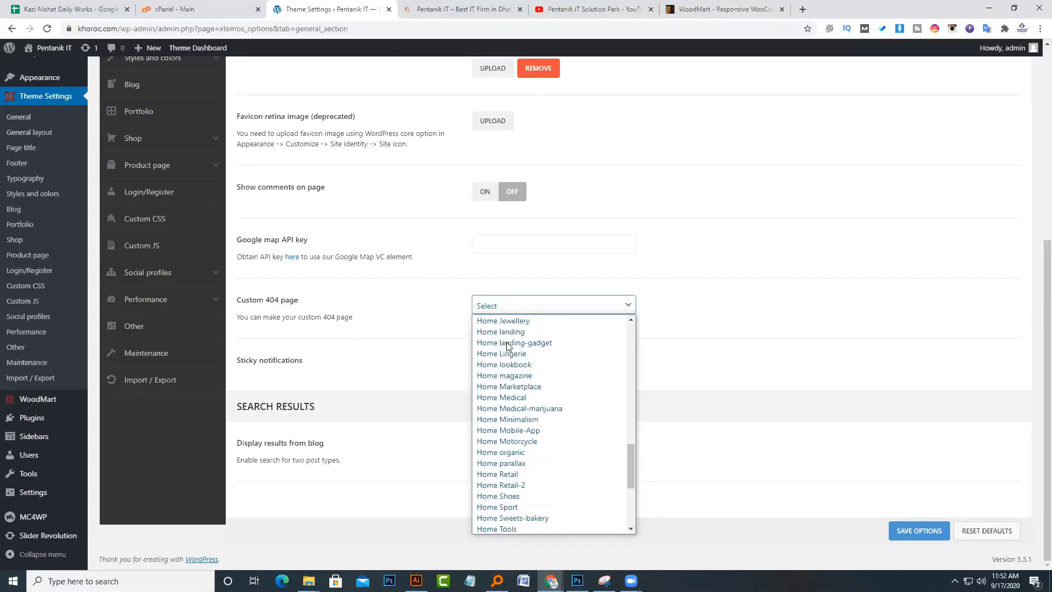
pyautogui.scroll(-3, 507, 346)
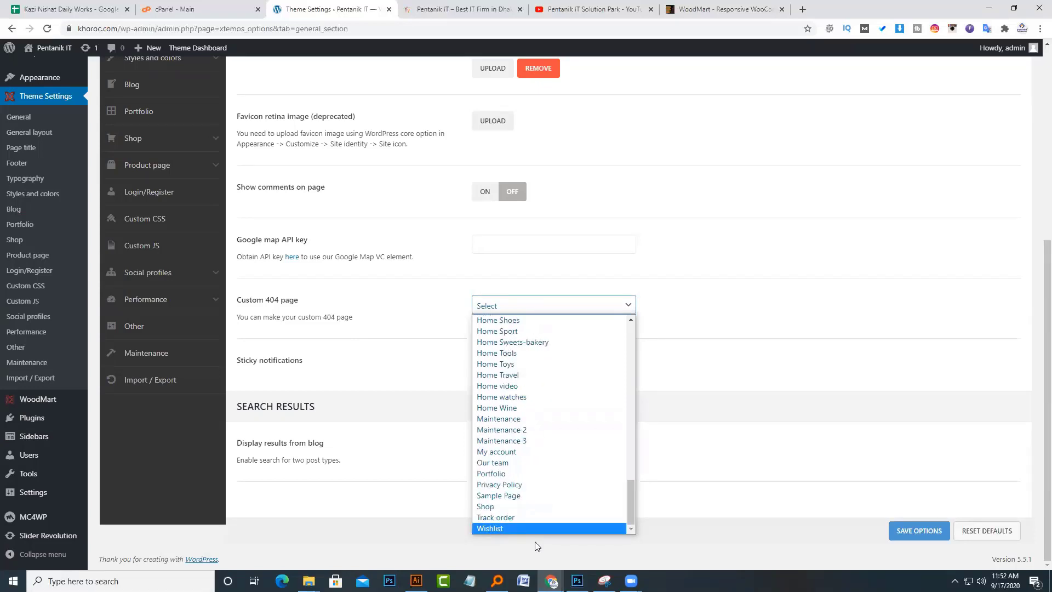
pyautogui.click(537, 506)
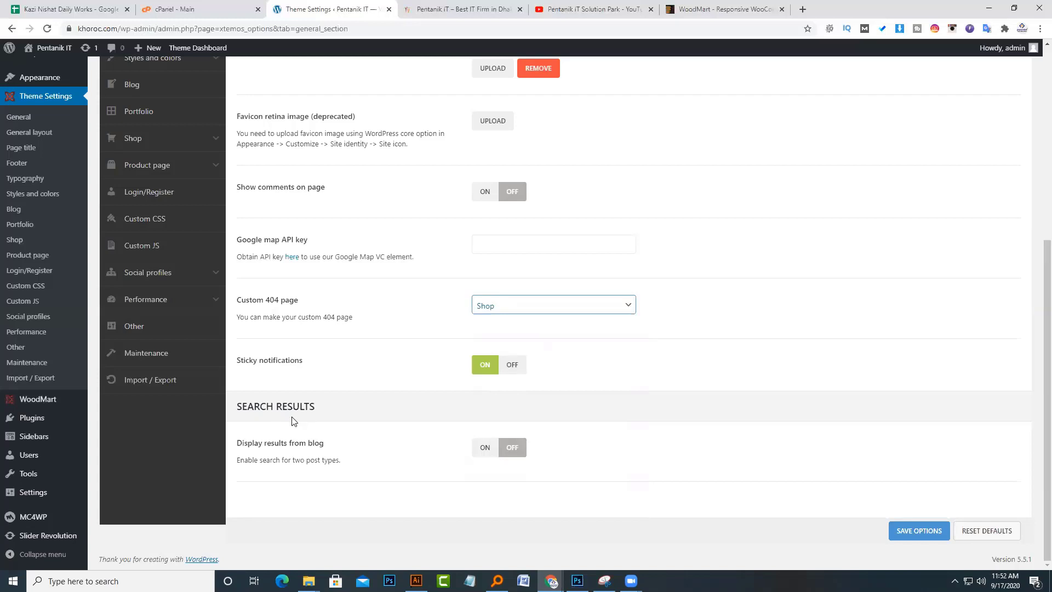
# - Enable Display results from blog with an increased number of columns for blog results, and save the theme options
pyautogui.click(486, 448)
pyautogui.scroll(-1, 490, 505)
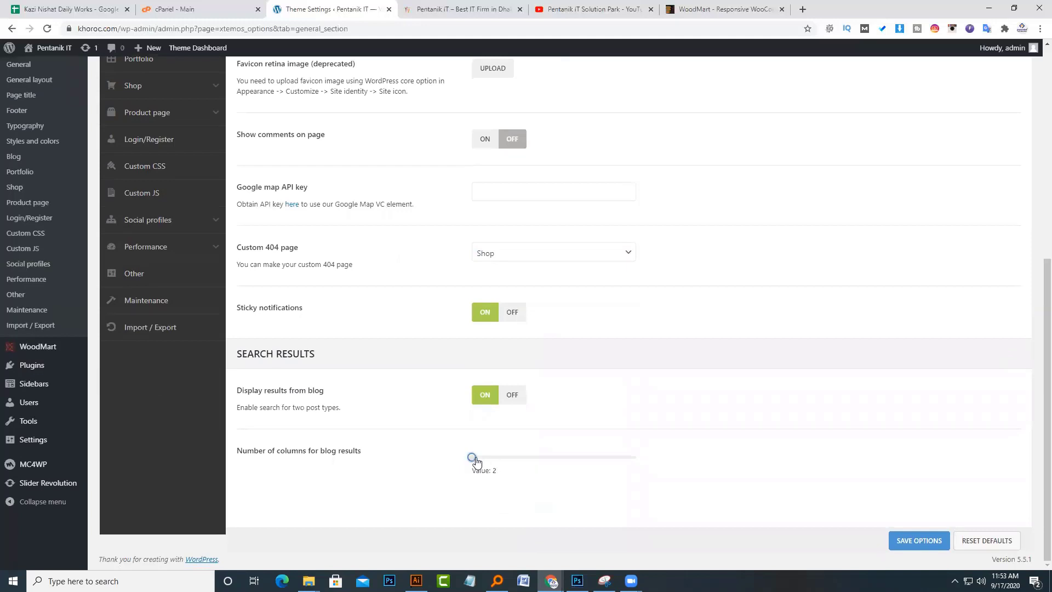
pyautogui.moveTo(473, 459); pyautogui.dragTo(606, 466)
pyautogui.click(919, 540)
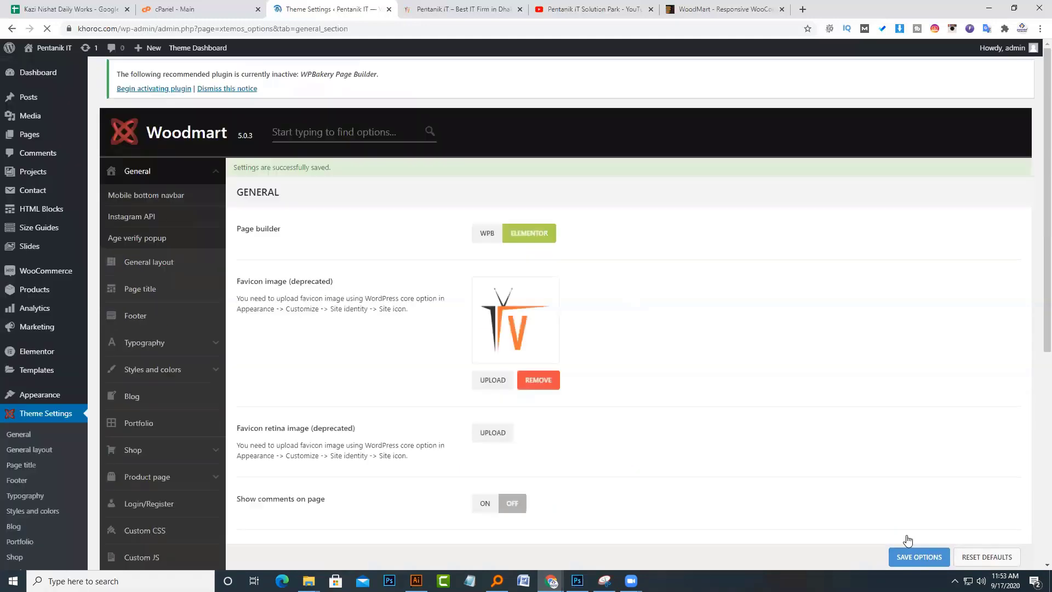
# - Open the Mobile bottom navbar settings and review the sticky navbar, label and button options, leaving the sticky navbar off
pyautogui.click(190, 204)
pyautogui.moveTo(273, 200); pyautogui.dragTo(378, 207)
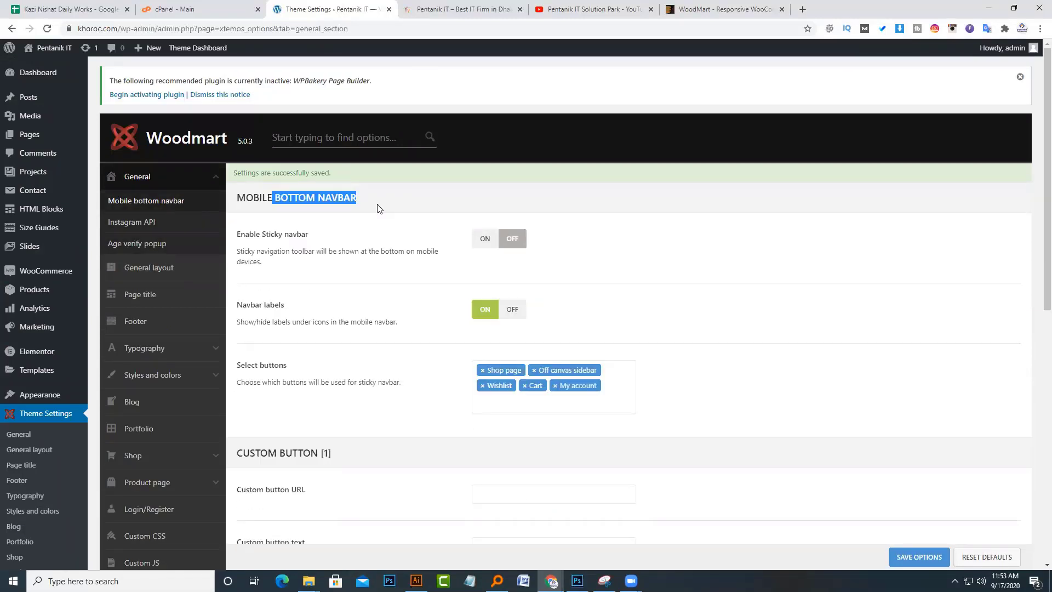
pyautogui.click(487, 239)
pyautogui.click(511, 238)
pyautogui.scroll(-1, 370, 280)
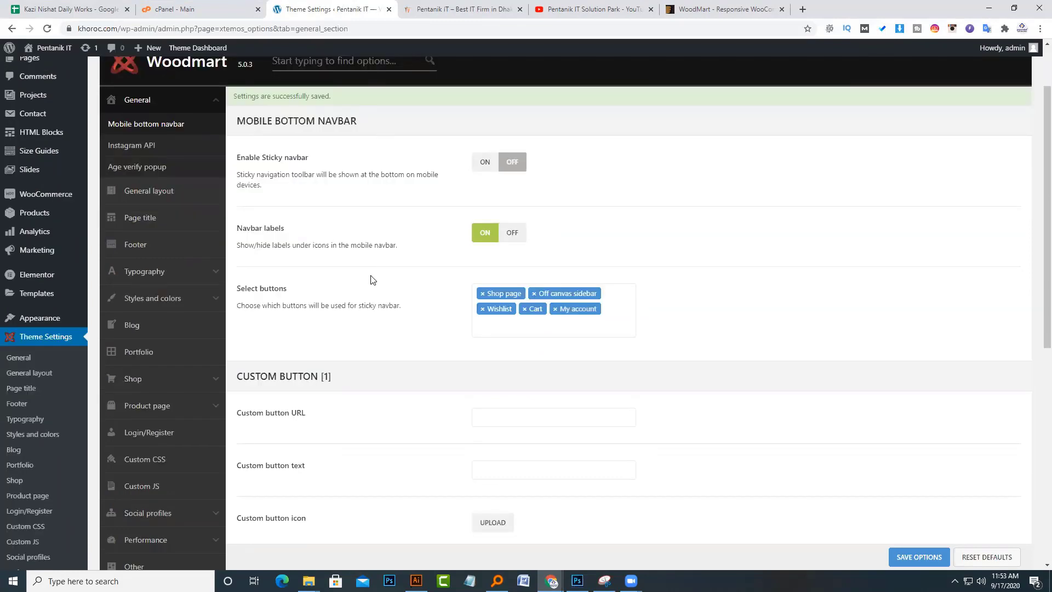
pyautogui.scroll(-1, 370, 280)
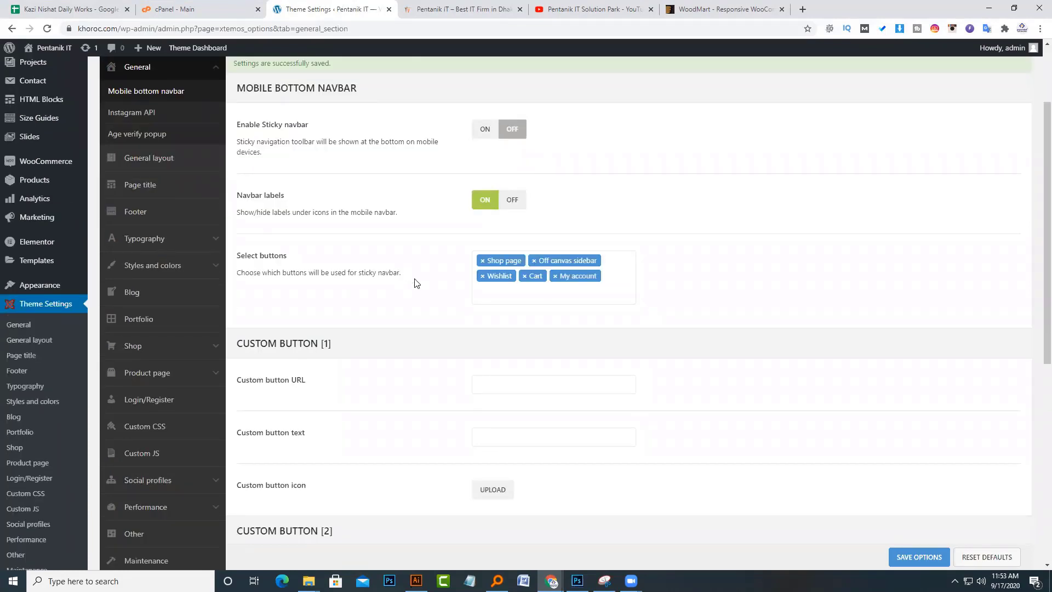
pyautogui.scroll(-1, 527, 229)
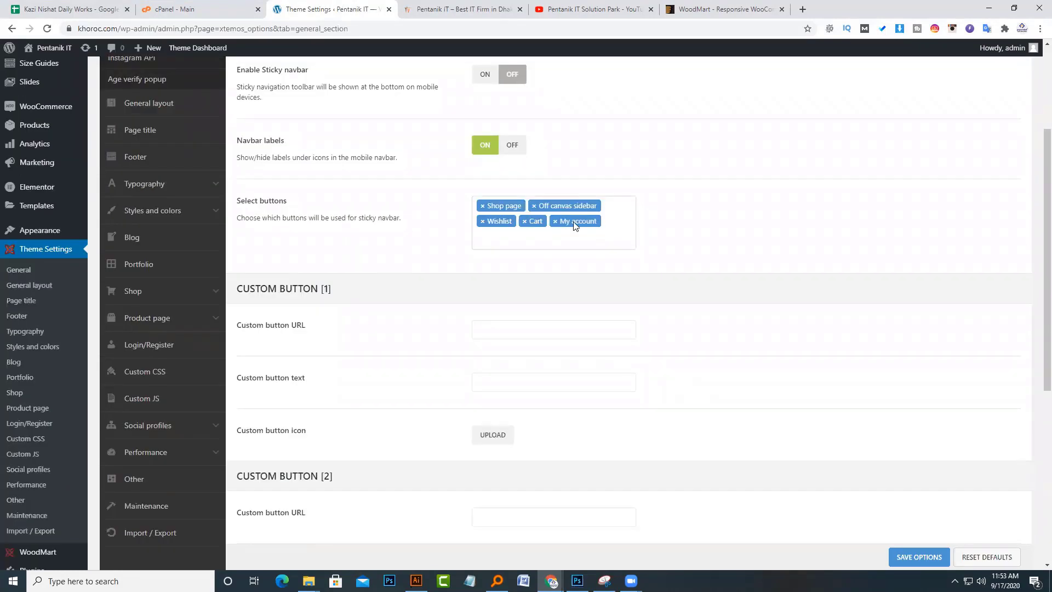
# - Glance at the storefront, then examine the mobile navbar's custom button fields and the Instagram API section
pyautogui.click(407, 6)
pyautogui.click(321, 7)
pyautogui.scroll(-2, 355, 252)
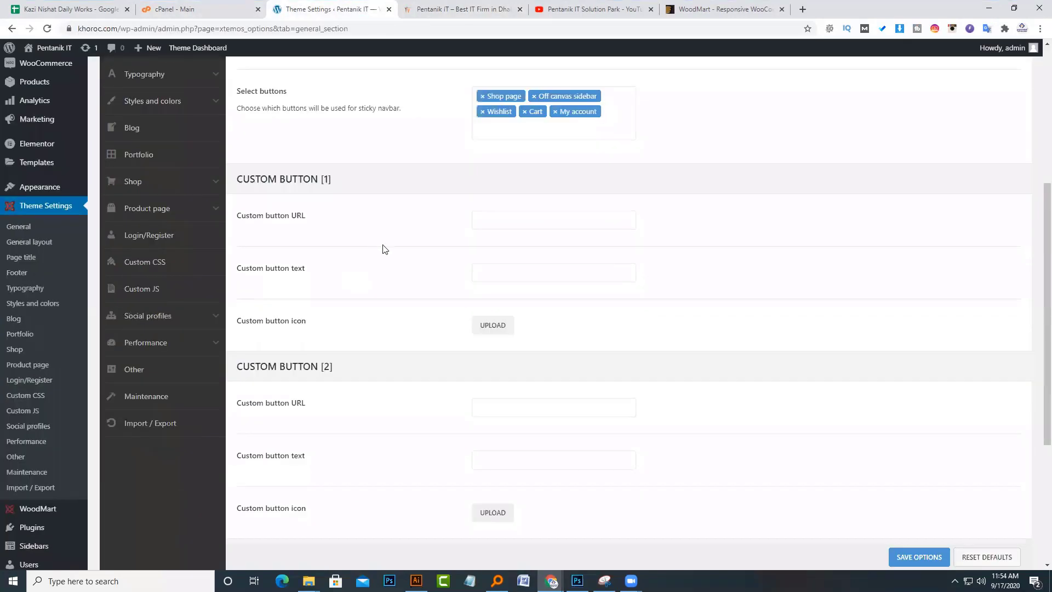
pyautogui.click(557, 223)
pyautogui.click(524, 268)
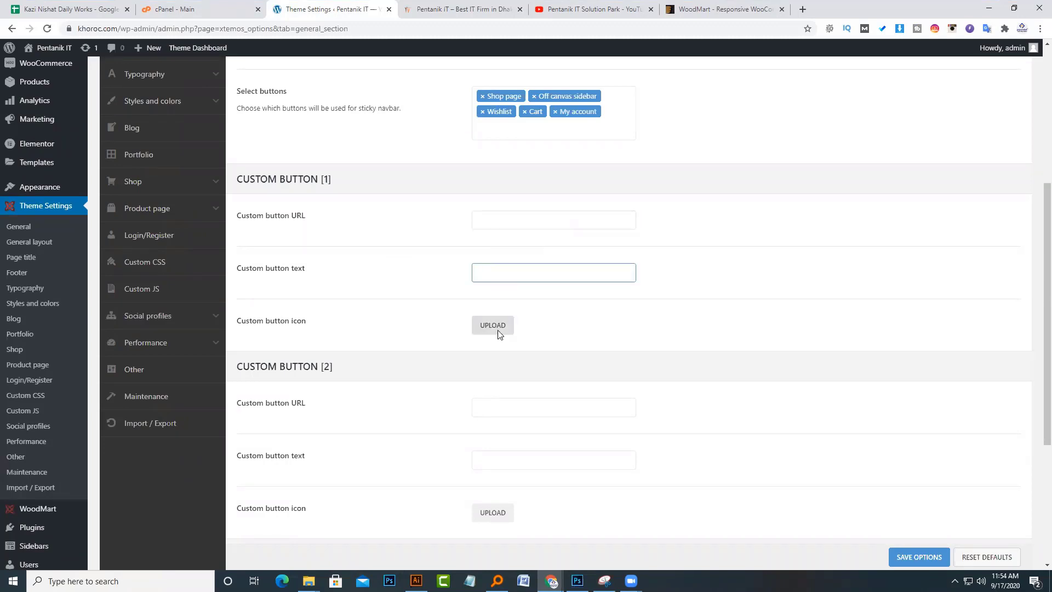
pyautogui.scroll(-4, 497, 329)
pyautogui.scroll(9, 498, 330)
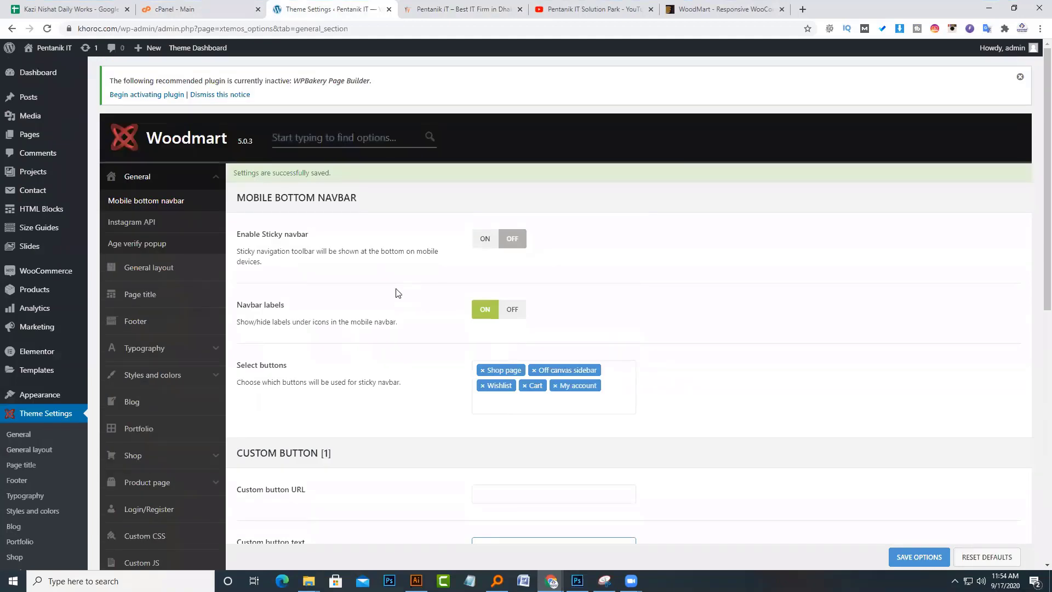
pyautogui.click(136, 225)
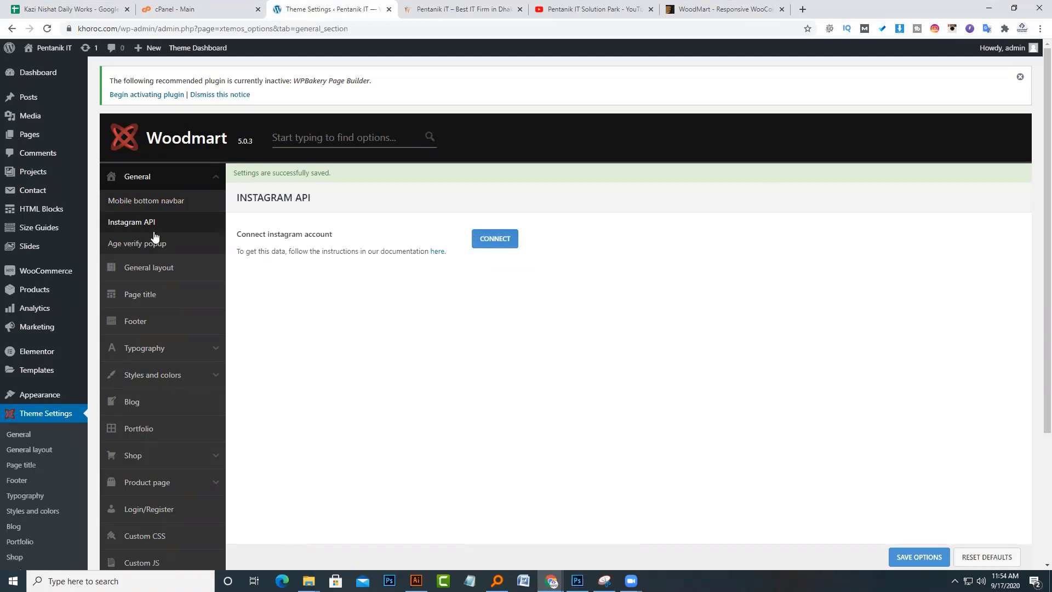
# - Review the Age verify popup settings, enable the age verification popup and save the theme options
pyautogui.click(134, 243)
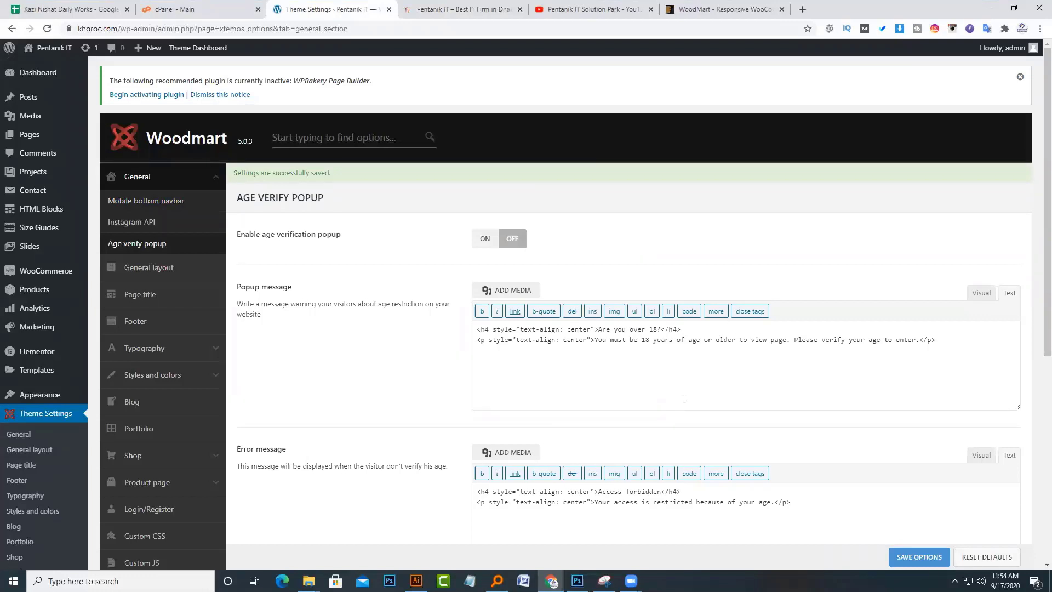
pyautogui.scroll(-3, 589, 398)
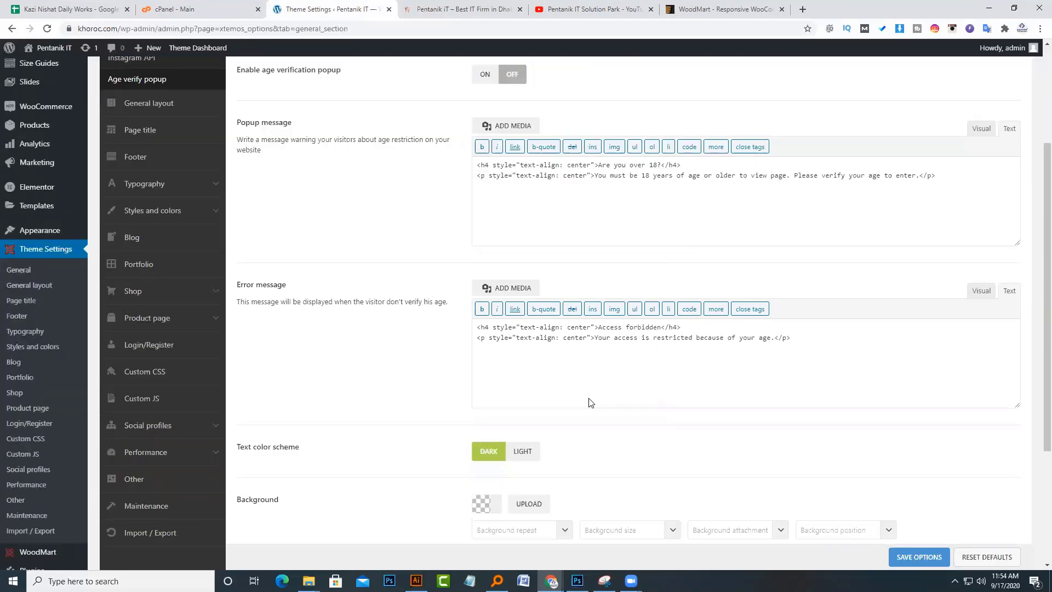
pyautogui.scroll(-1, 590, 399)
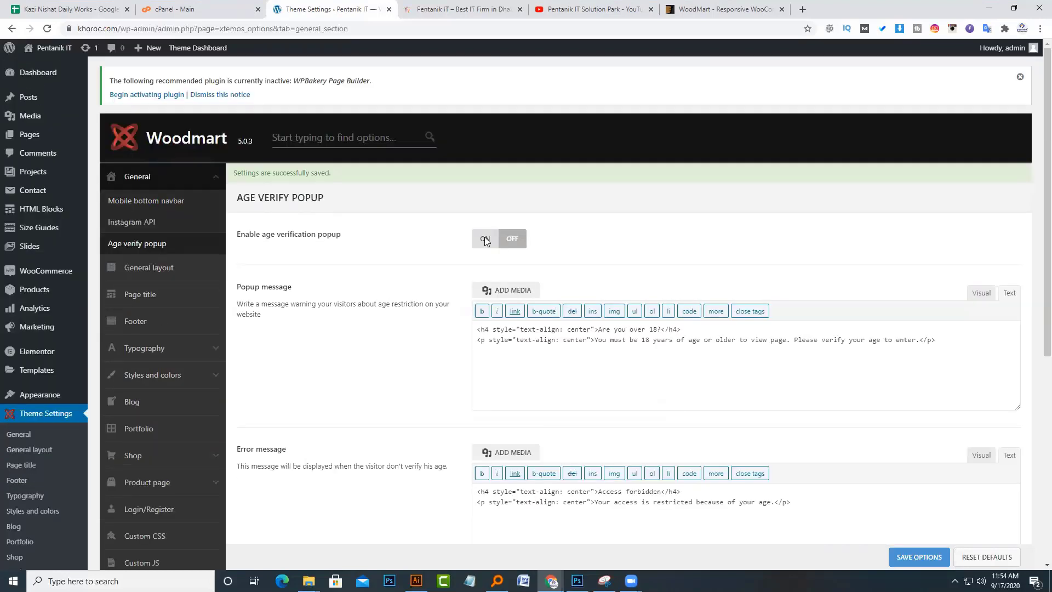
pyautogui.click(485, 238)
pyautogui.scroll(-6, 614, 319)
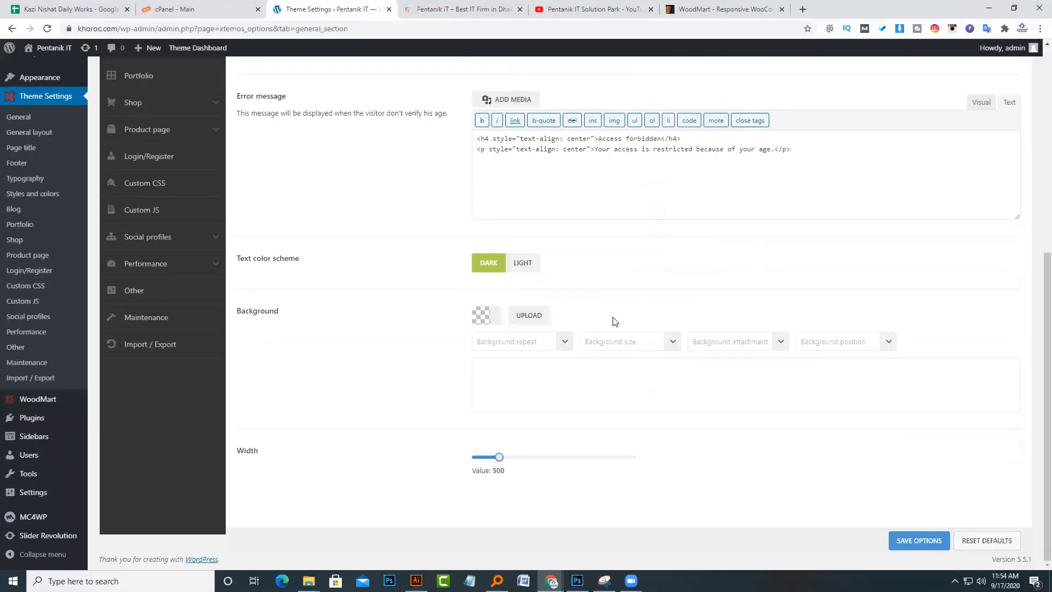
pyautogui.click(914, 535)
# - Check the age verification popup on the storefront and find its "Are you over 18?" heading in the Popup message setting
pyautogui.hotkey('ctrl', 'Tab')
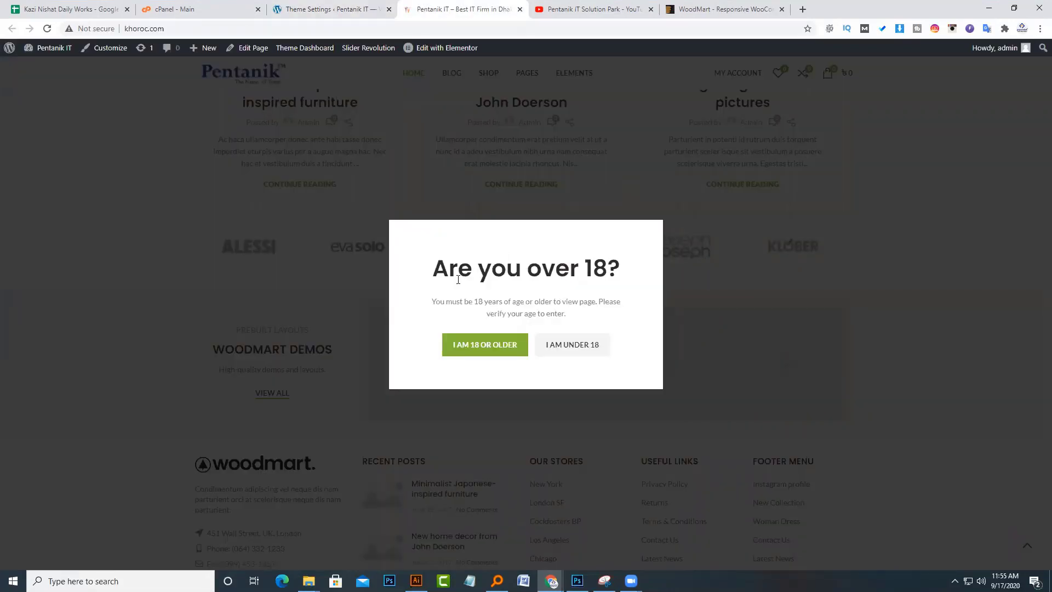
pyautogui.moveTo(436, 266); pyautogui.dragTo(609, 268)
pyautogui.click(300, 8)
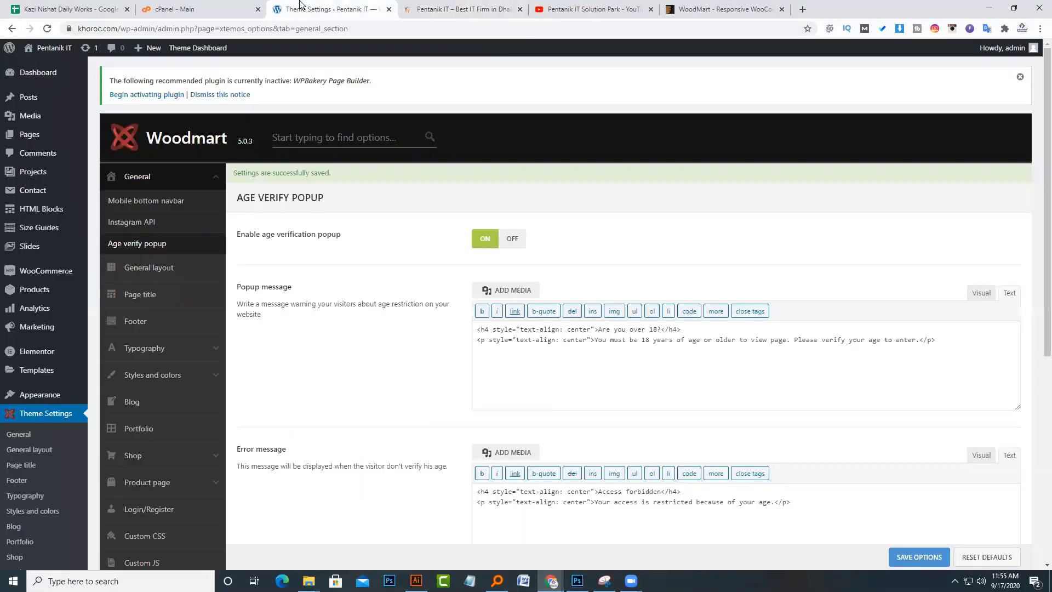
pyautogui.scroll(-1, 508, 306)
pyautogui.scroll(-1, 508, 306)
pyautogui.moveTo(597, 219); pyautogui.dragTo(661, 217)
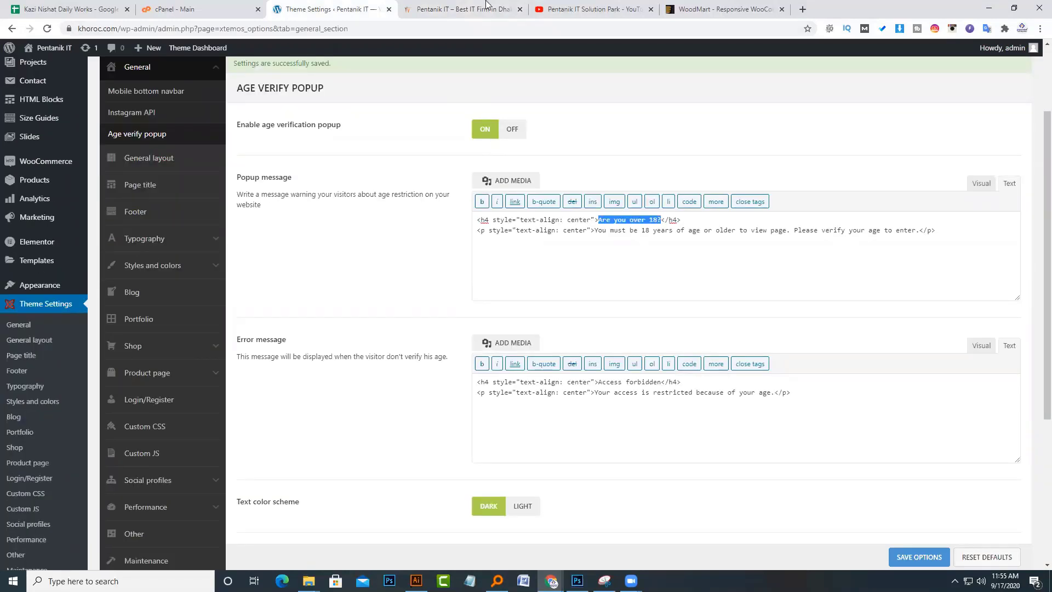
# - Compare the storefront's age verification popup with the remaining Age verify popup settings
pyautogui.click(465, 6)
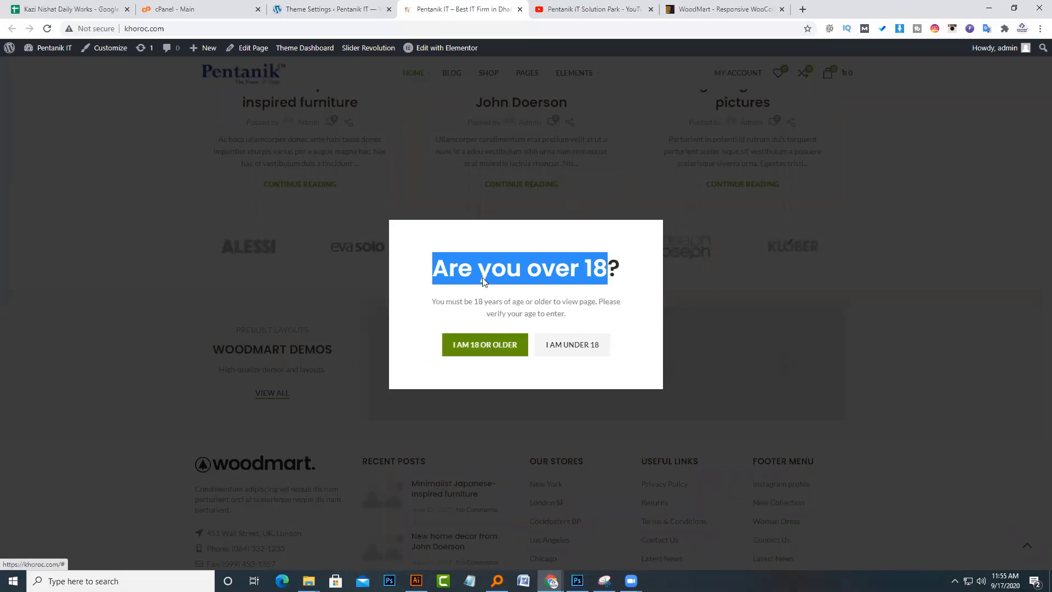
pyautogui.click(382, 11)
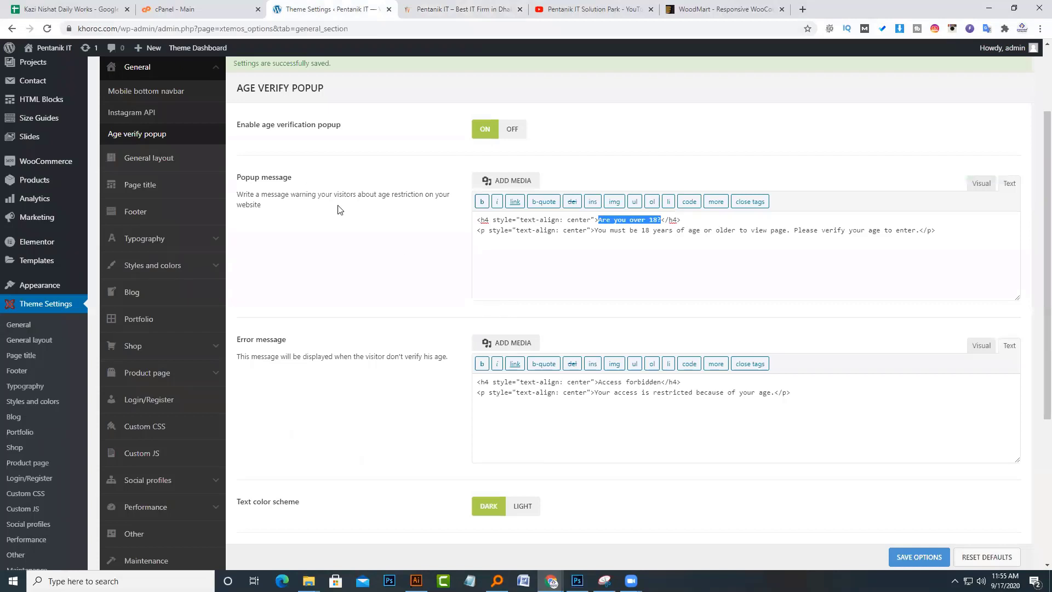
pyautogui.click(550, 274)
pyautogui.scroll(-3, 417, 203)
pyautogui.click(502, 7)
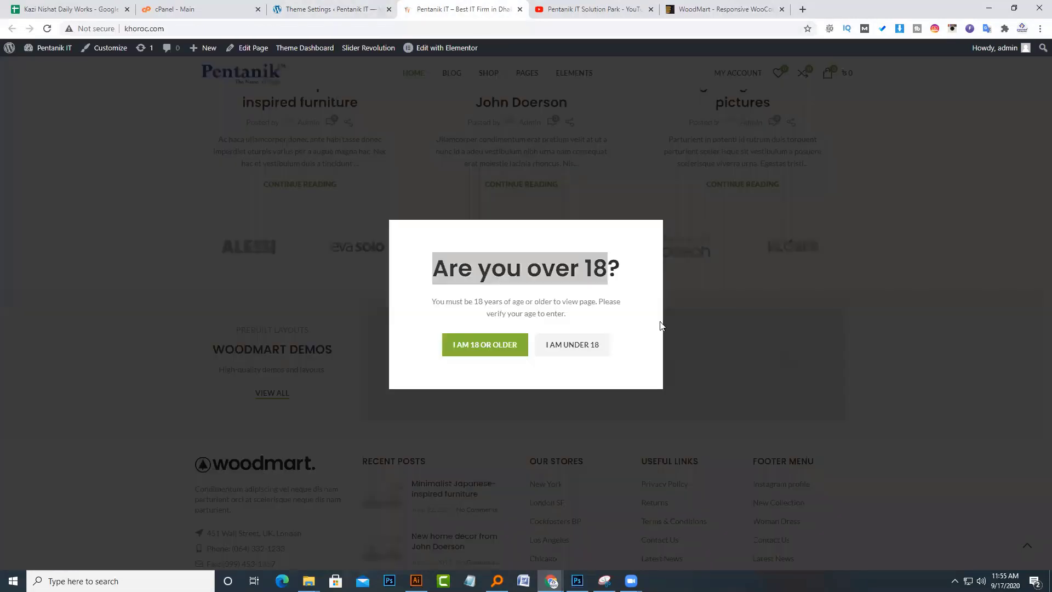
# - Read the age verification Error message setting, check it on the storefront by answering "I am under 18", and reload the page
pyautogui.click(341, 4)
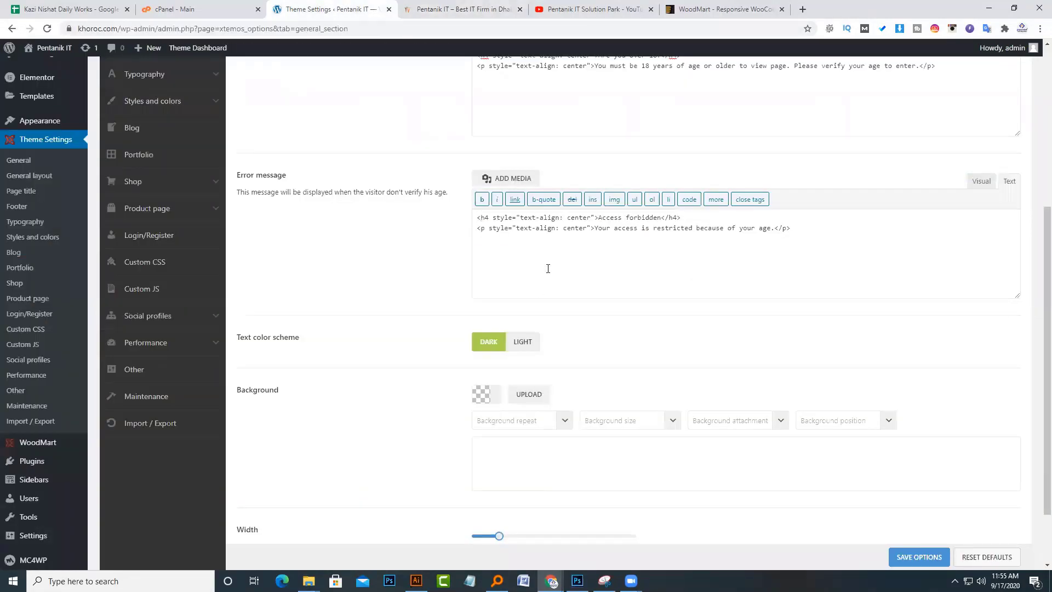
pyautogui.doubleClick(608, 230)
pyautogui.doubleClick(731, 236)
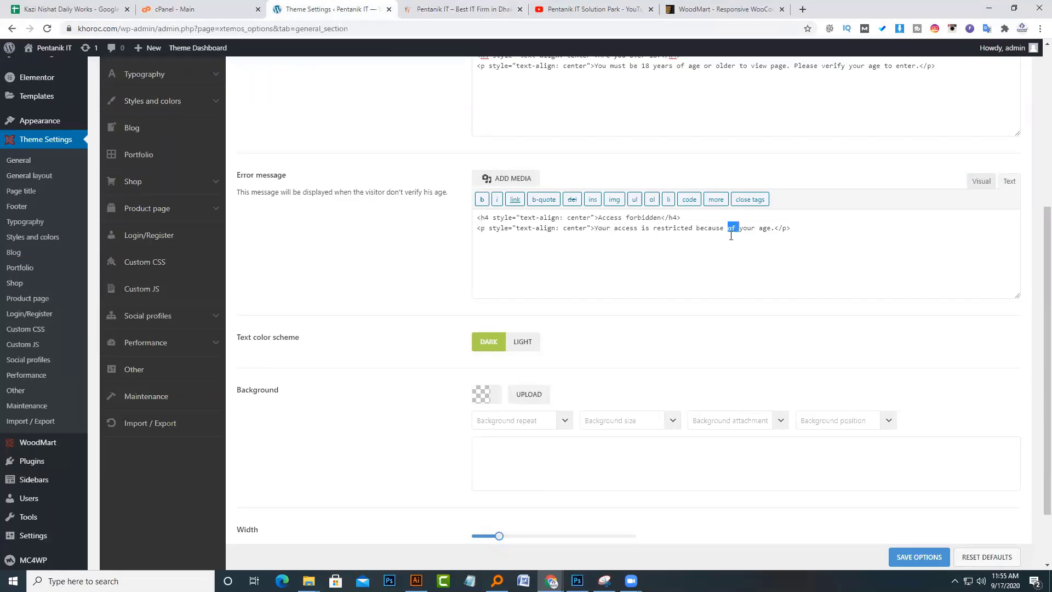
pyautogui.click(762, 229)
pyautogui.click(459, 9)
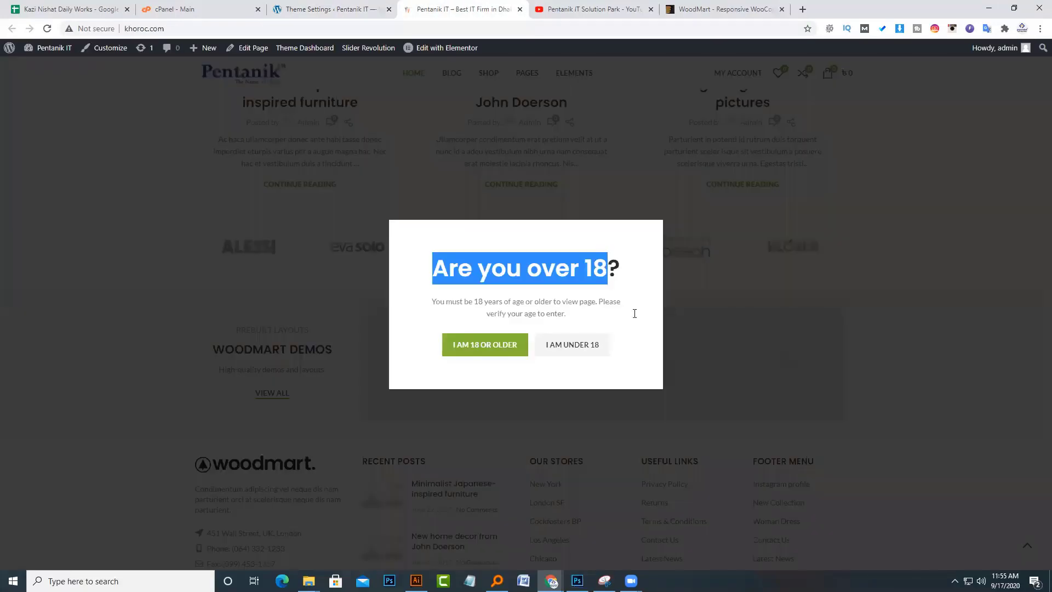
pyautogui.click(589, 350)
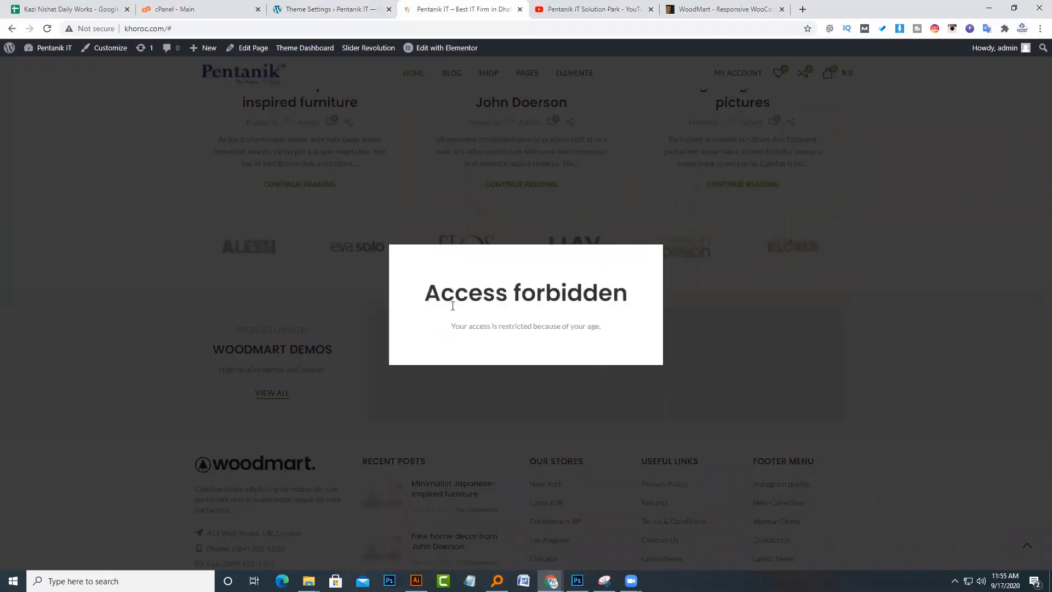
pyautogui.moveTo(430, 294); pyautogui.dragTo(644, 377)
pyautogui.click(551, 404)
pyautogui.click(452, 30)
pyautogui.press('Return')
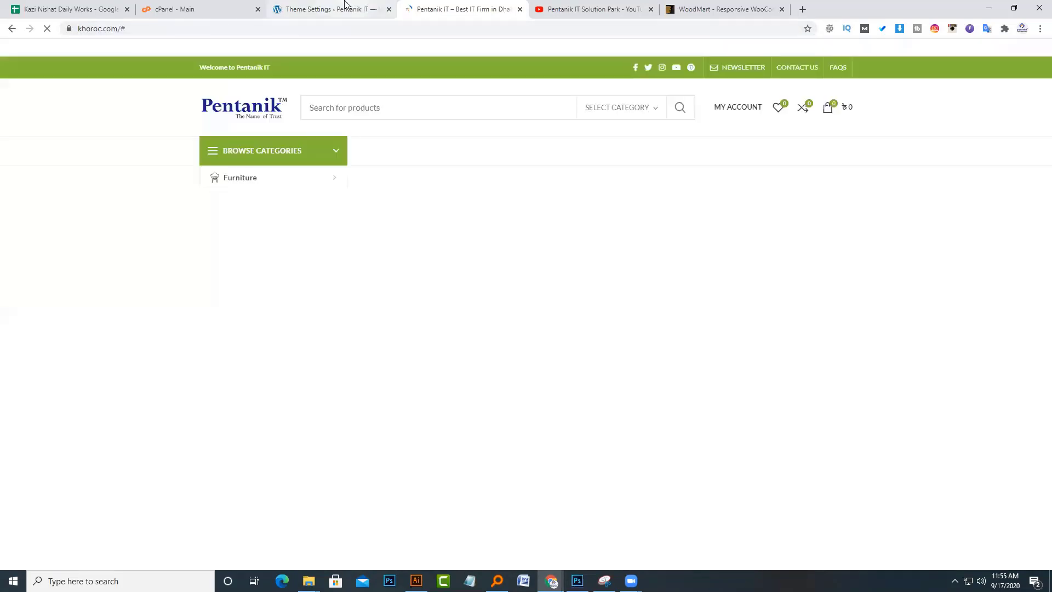
# - Disable the age verification popup and save the theme options
pyautogui.click(347, 5)
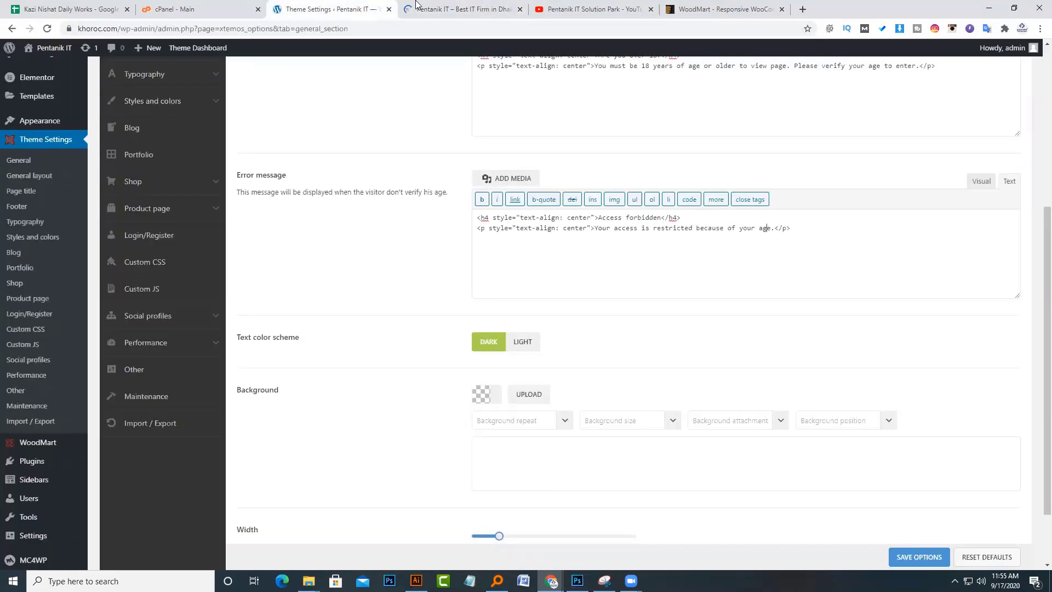
pyautogui.click(417, 5)
pyautogui.click(351, 5)
pyautogui.scroll(5, 497, 243)
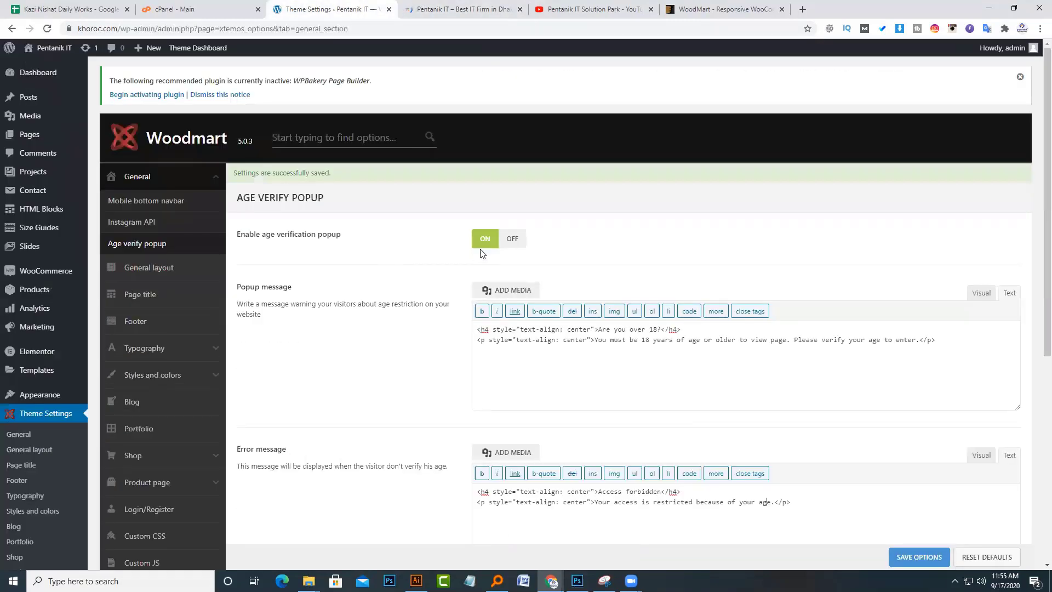
pyautogui.click(512, 241)
pyautogui.scroll(-1, 726, 393)
pyautogui.scroll(-5, 726, 393)
pyautogui.click(919, 557)
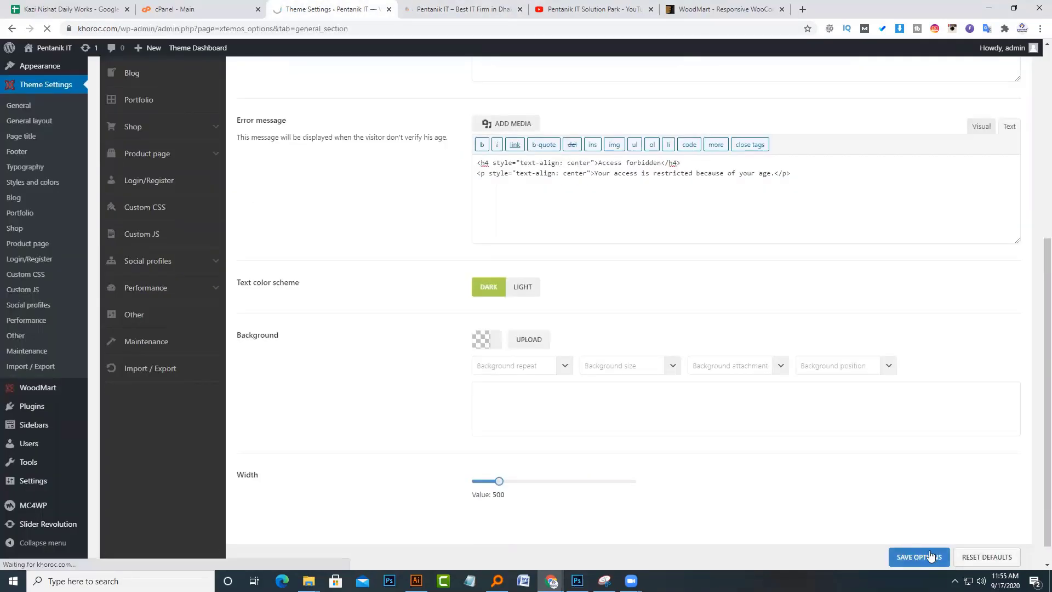
pyautogui.scroll(-1, 162, 170)
# - Open the General layout settings, examine the Site width choices and view the storefront's current layout
pyautogui.click(162, 170)
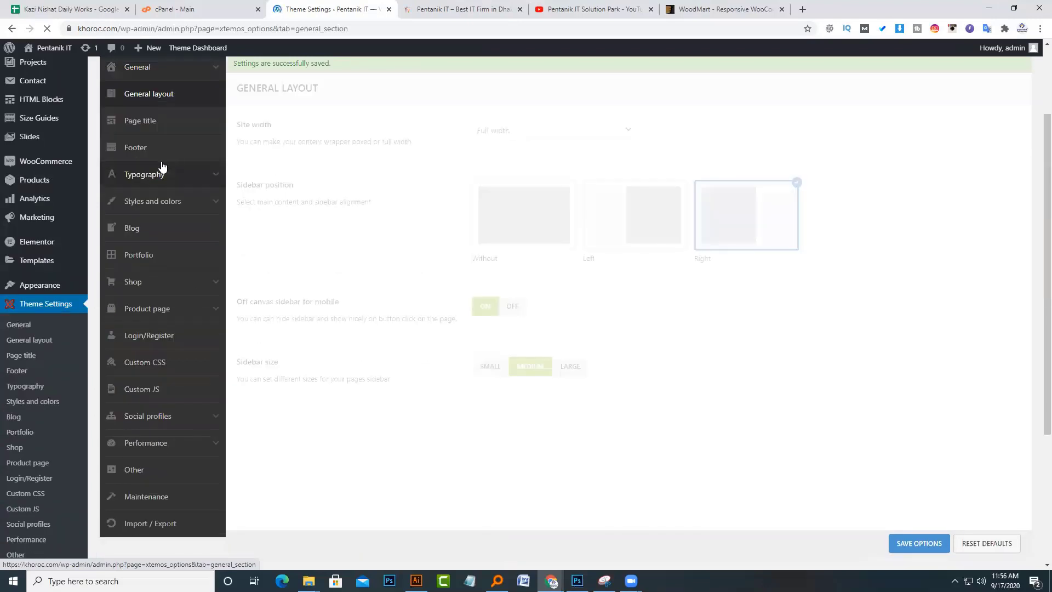
pyautogui.scroll(1, 515, 183)
pyautogui.scroll(2, 515, 183)
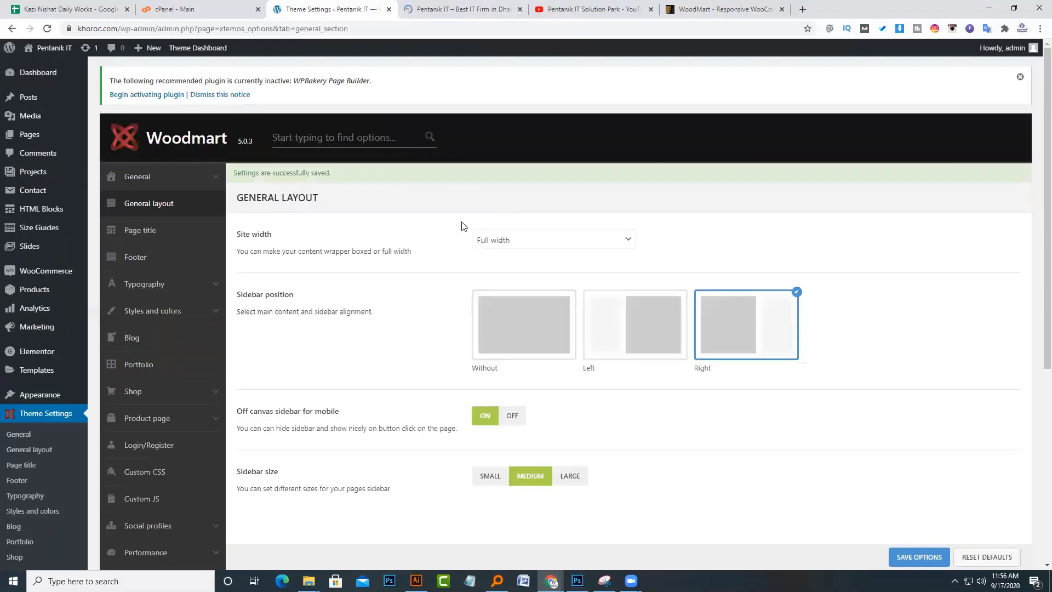
pyautogui.click(537, 239)
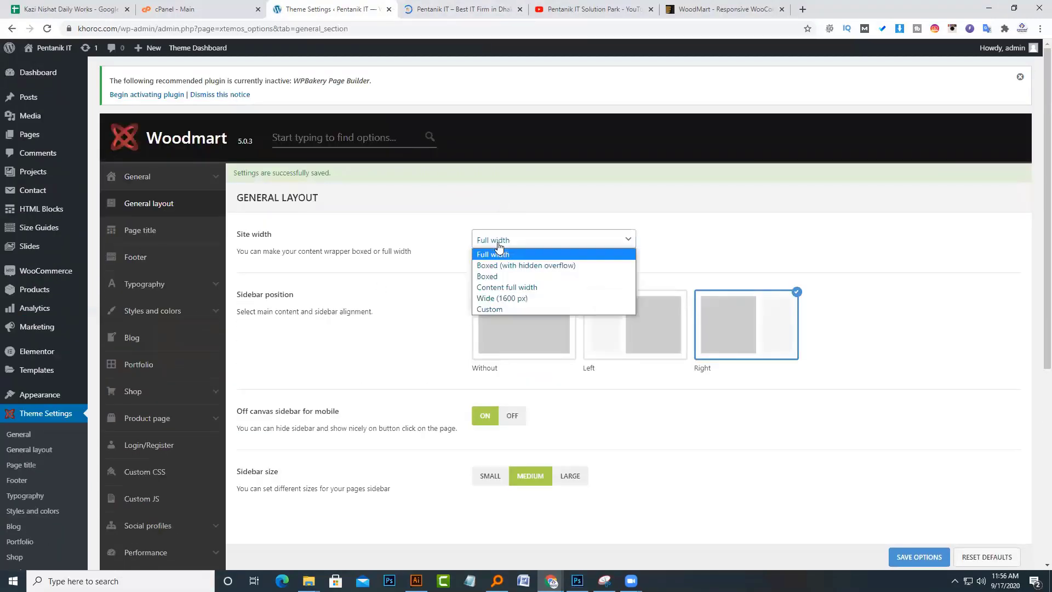
pyautogui.press('Down')
pyautogui.click(441, 8)
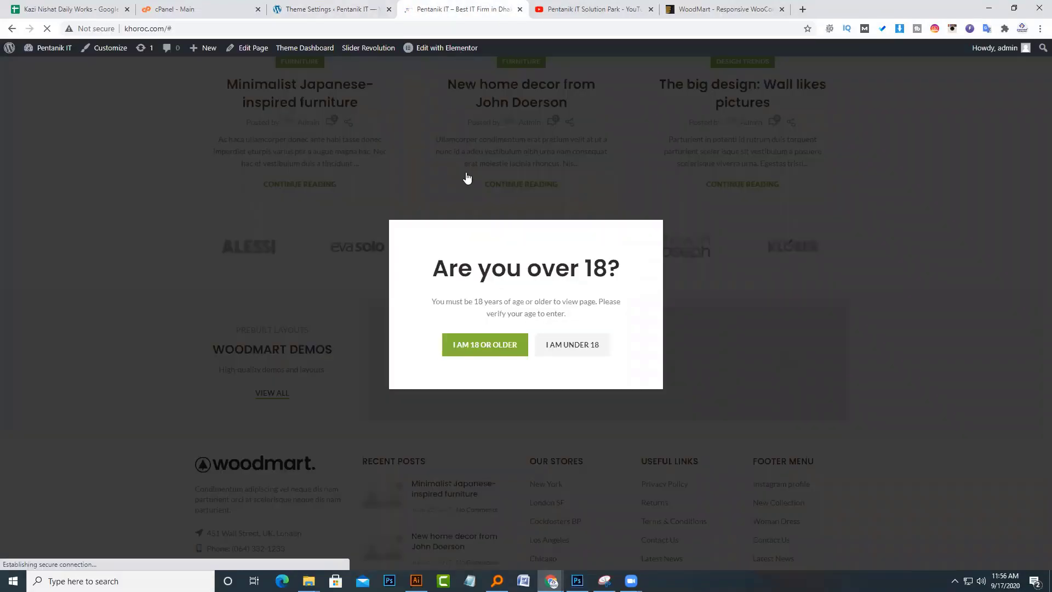
pyautogui.scroll(10, 430, 190)
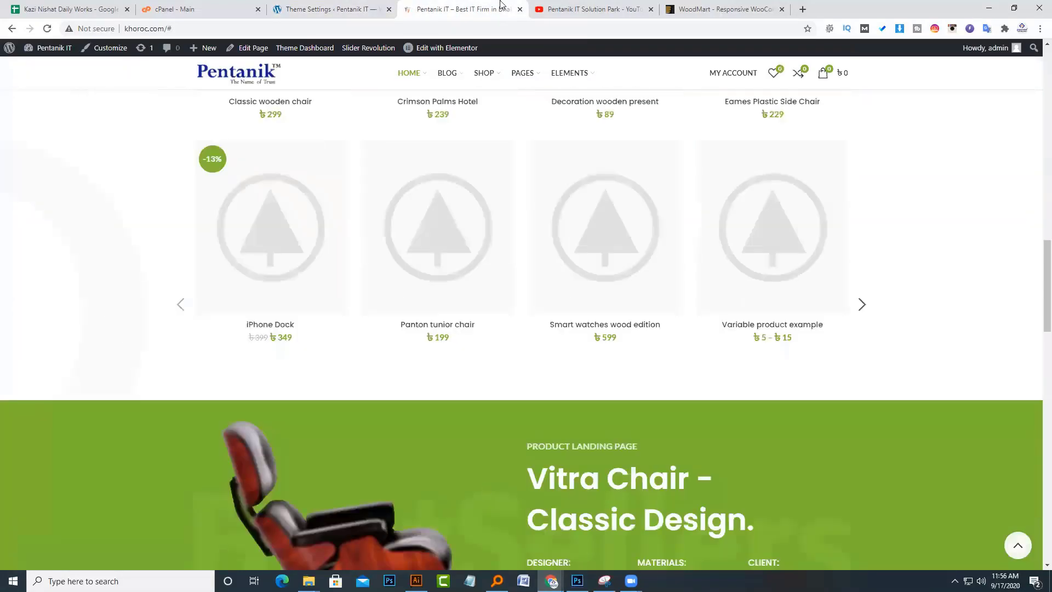
# - Set the site width to Boxed and check the layout on the storefront
pyautogui.click(371, 7)
pyautogui.click(517, 240)
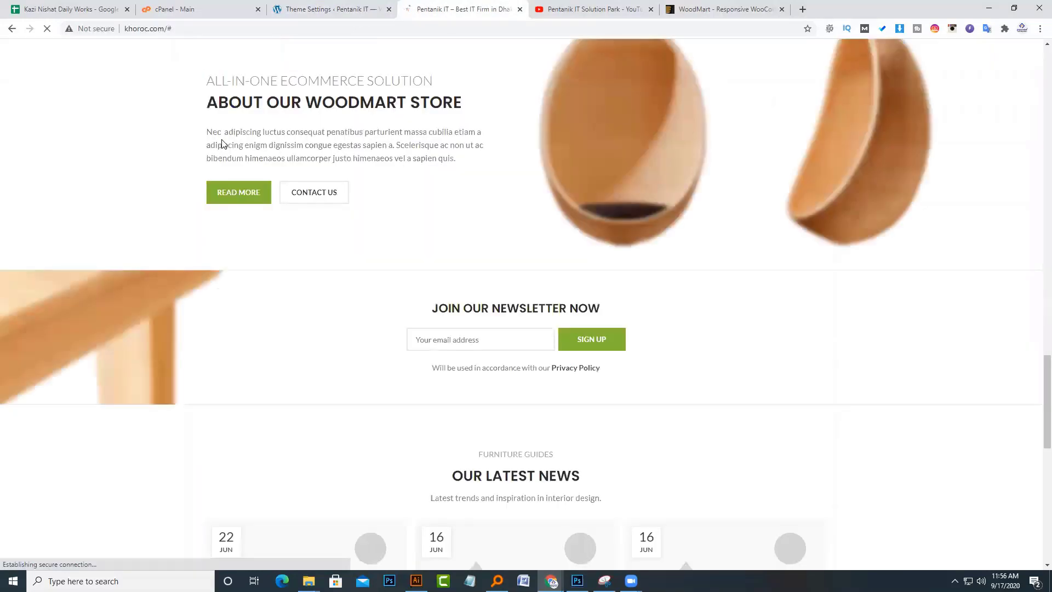
pyautogui.scroll(20, 222, 139)
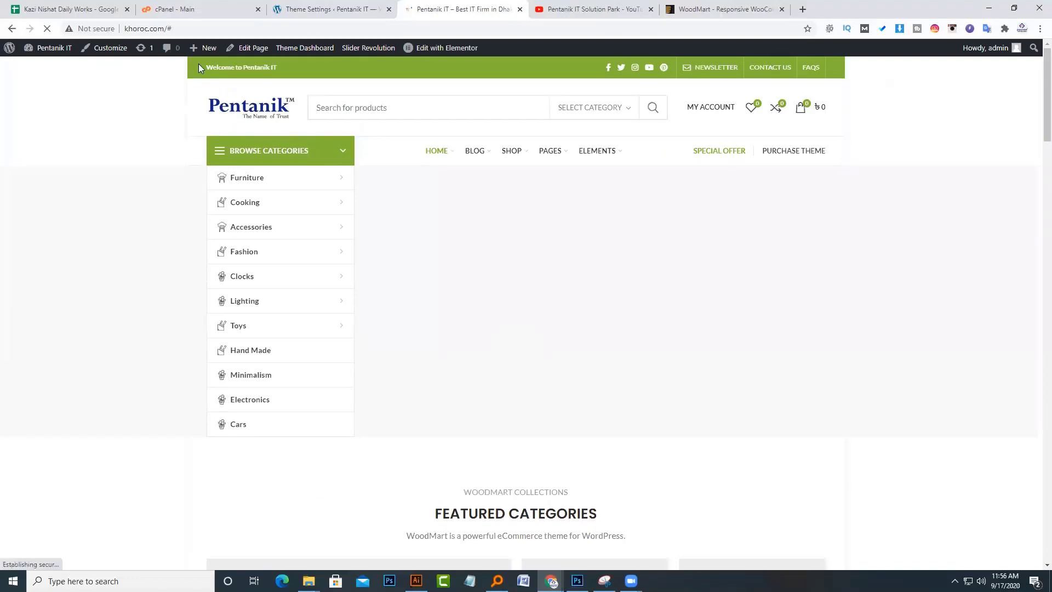
pyautogui.click(320, 3)
pyautogui.scroll(-2, 499, 284)
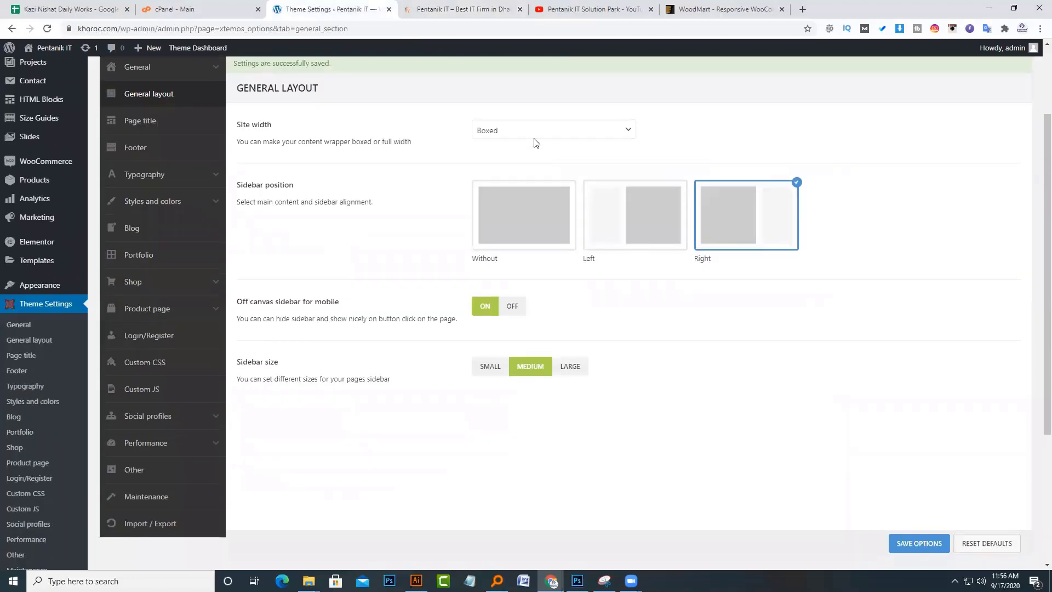
pyautogui.click(532, 141)
pyautogui.hotkey('ctrl', 'Tab')
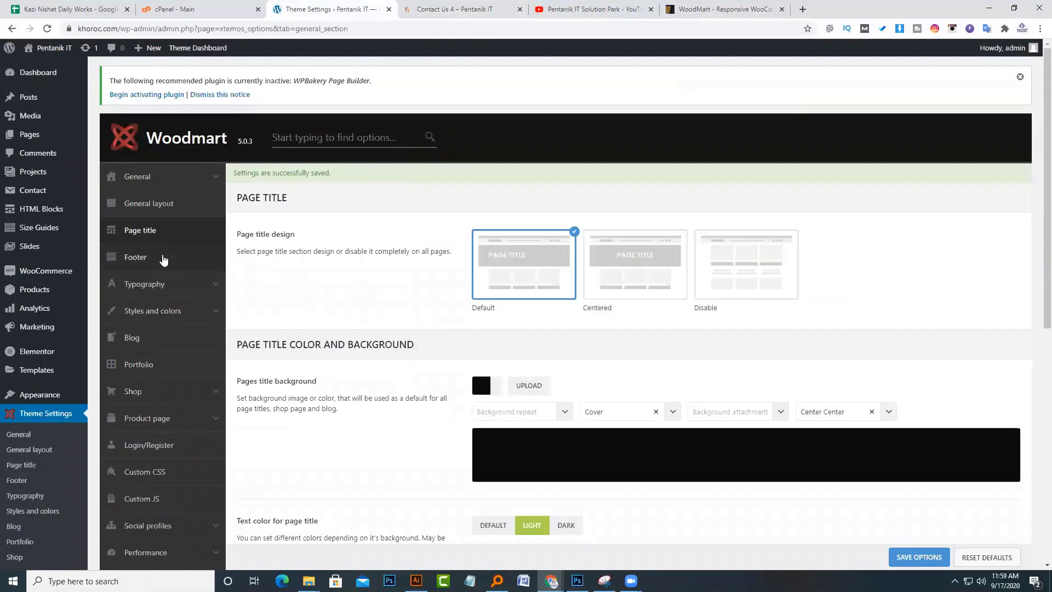
# - Open the Footer settings and compare the Footer layout options with the footer on the Contact Us page
pyautogui.click(164, 258)
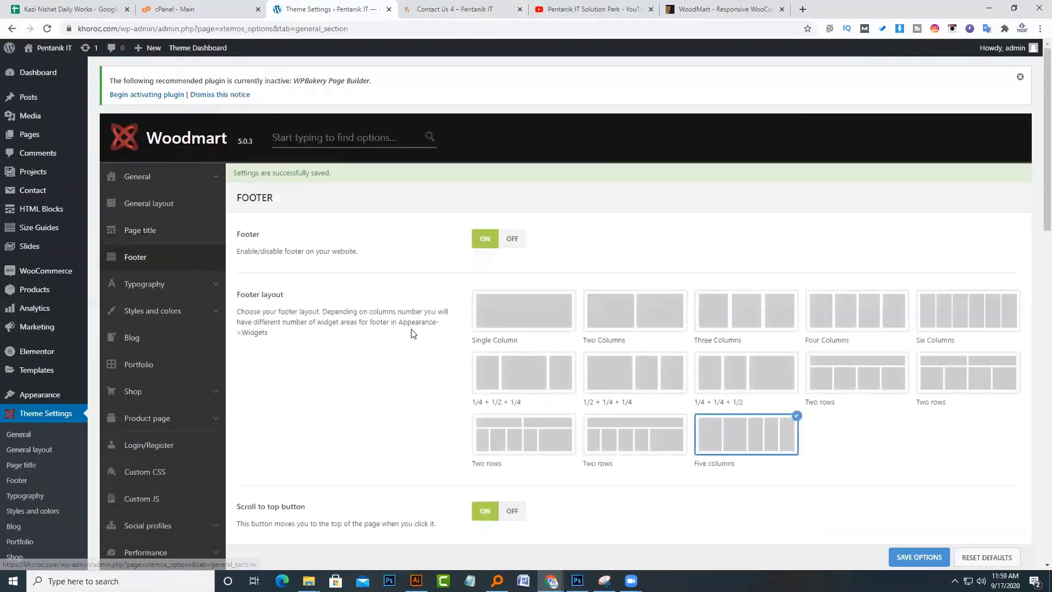
pyautogui.scroll(-2, 416, 333)
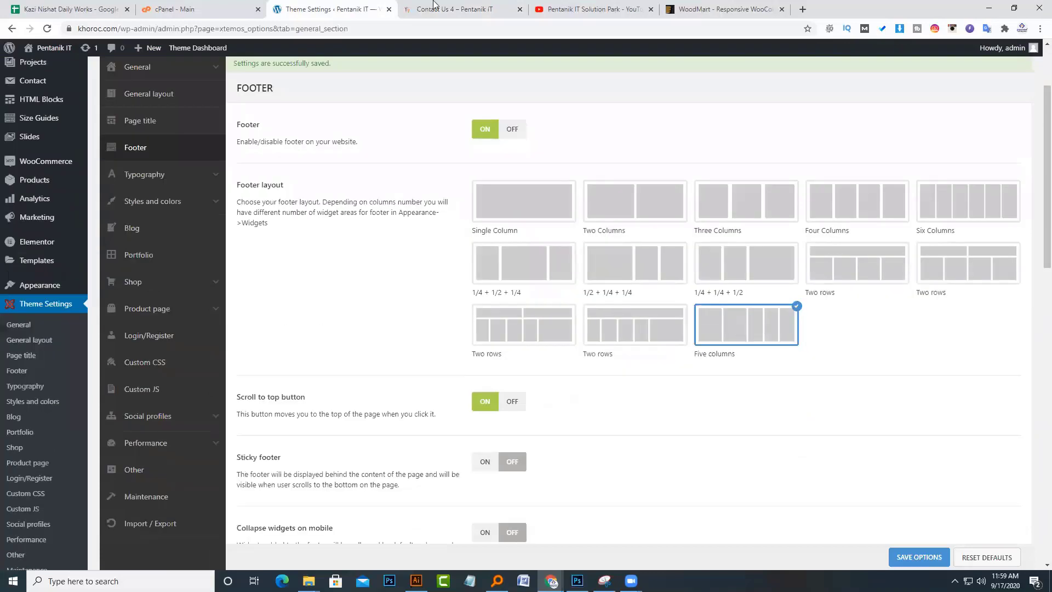
pyautogui.click(455, 8)
pyautogui.scroll(-1, 644, 371)
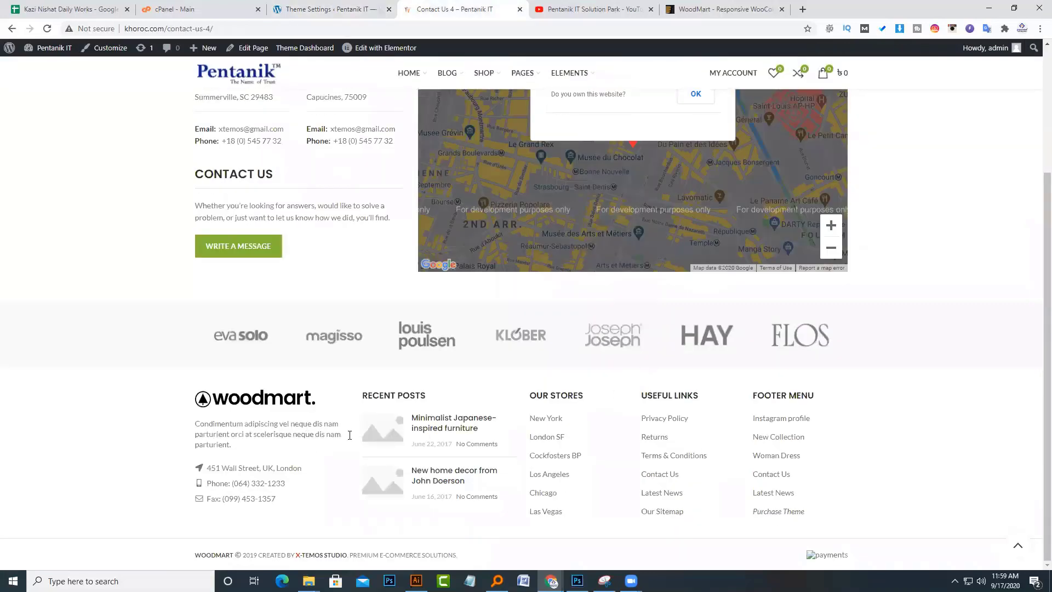
pyautogui.click(328, 11)
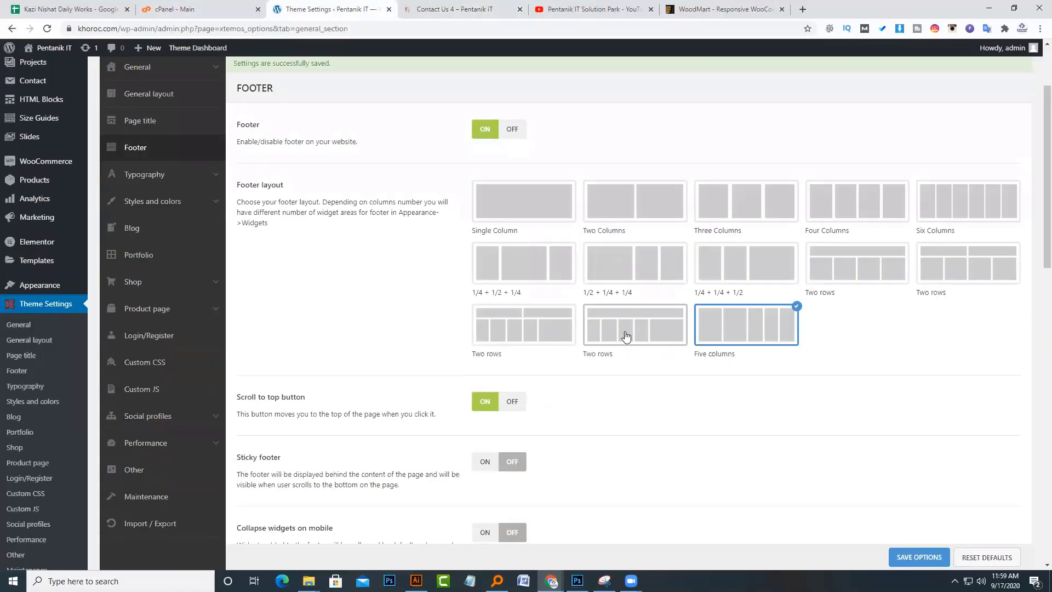
# - Set the footer layout to Four Columns, save the theme options and check the reloaded Contact Us page's footer
pyautogui.click(868, 206)
pyautogui.click(913, 557)
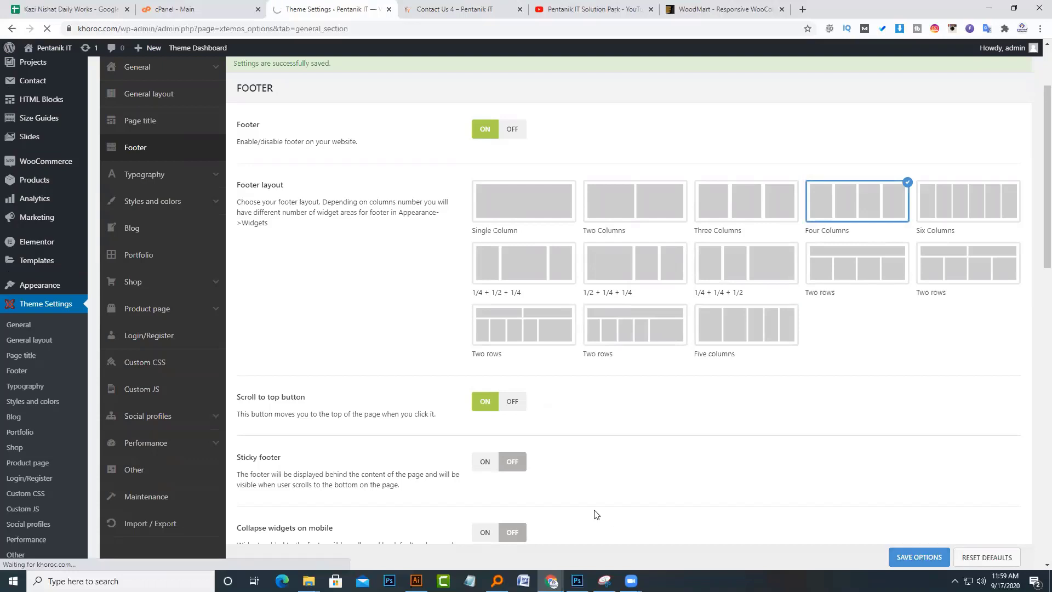
pyautogui.click(470, 8)
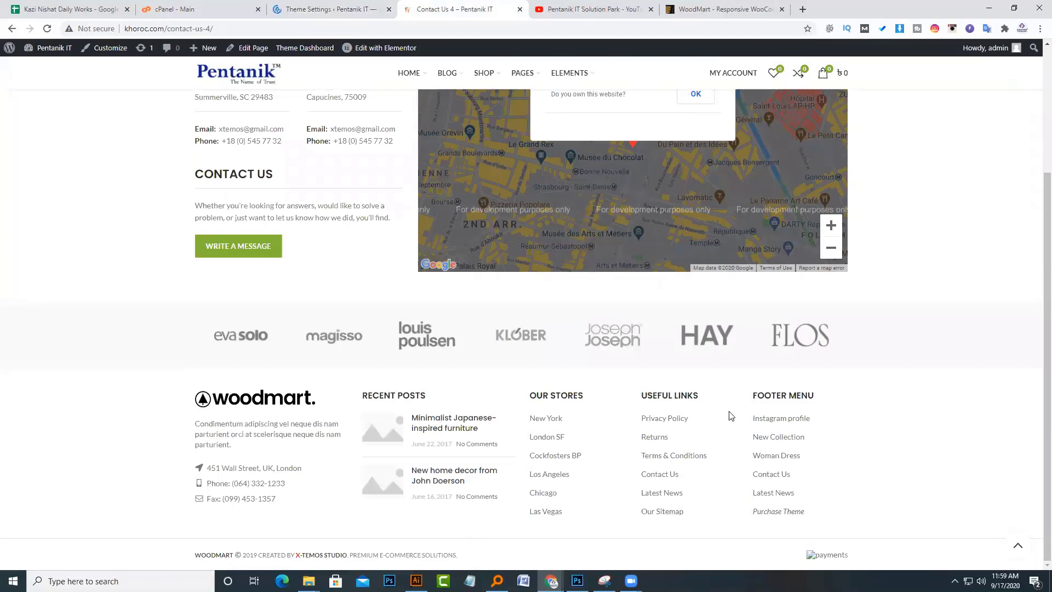
pyautogui.click(325, 29)
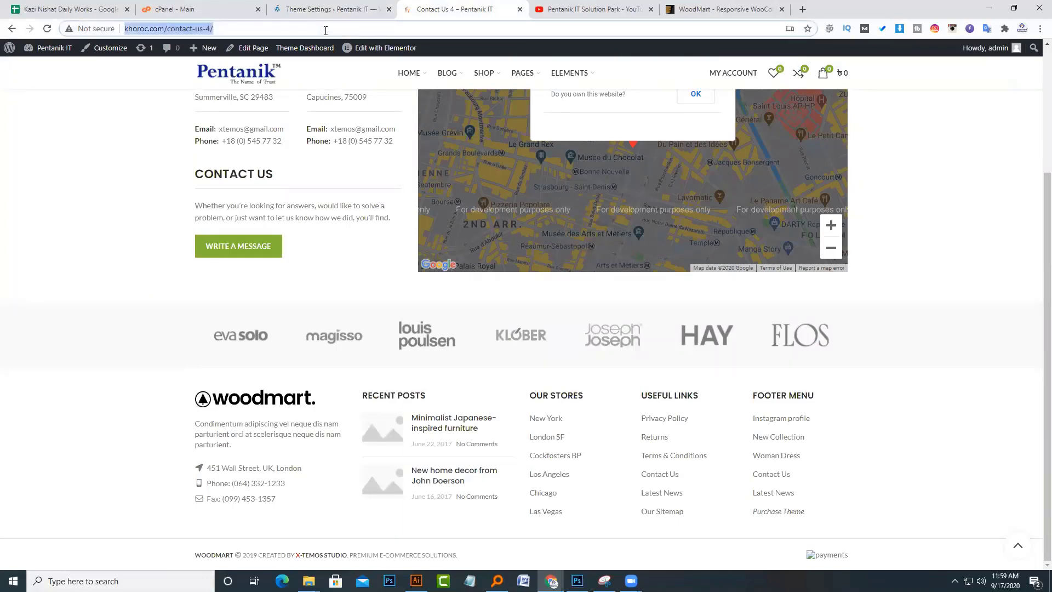
pyautogui.press('Return')
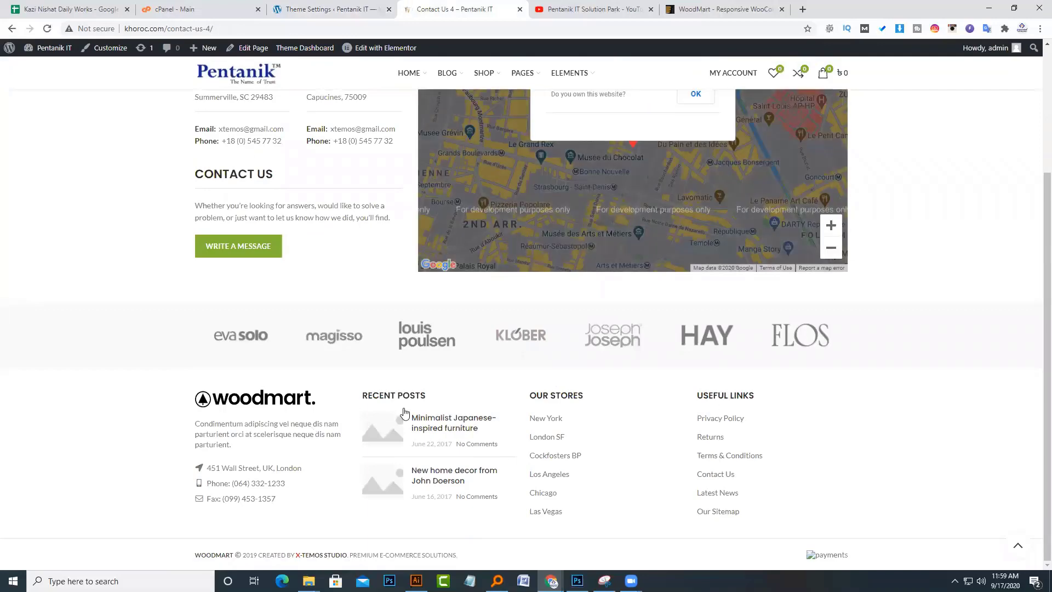
pyautogui.click(346, 9)
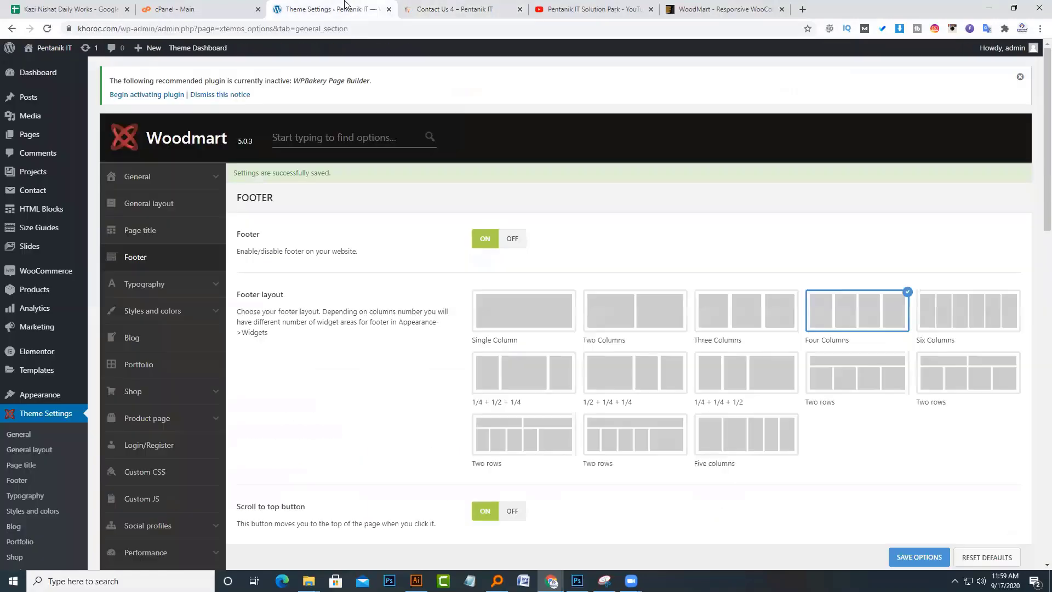
pyautogui.click(444, 9)
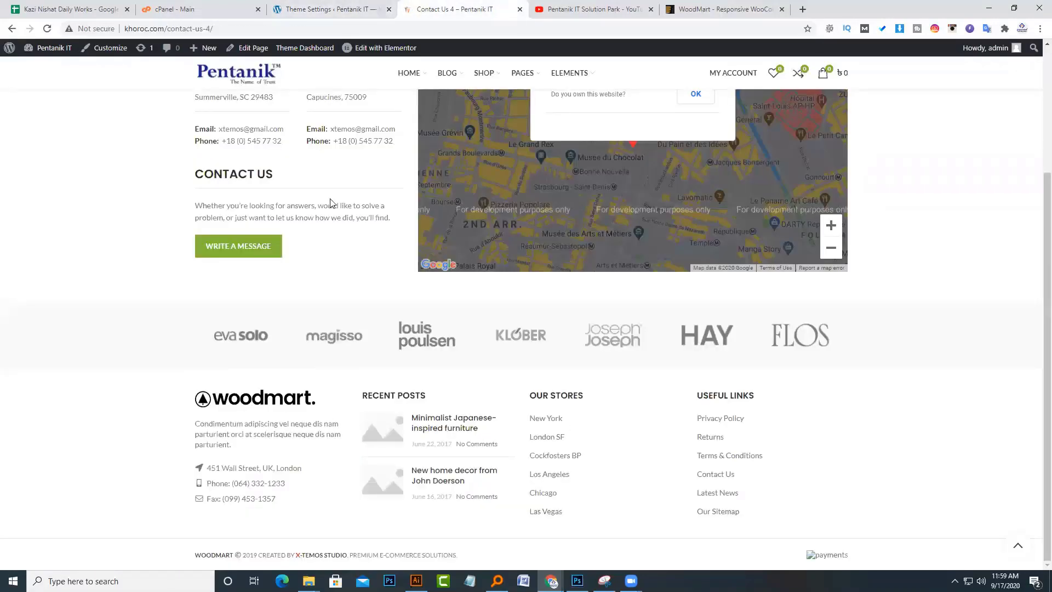
# - Open the Widgets admin page in a new tab and switch to it
pyautogui.click(347, 9)
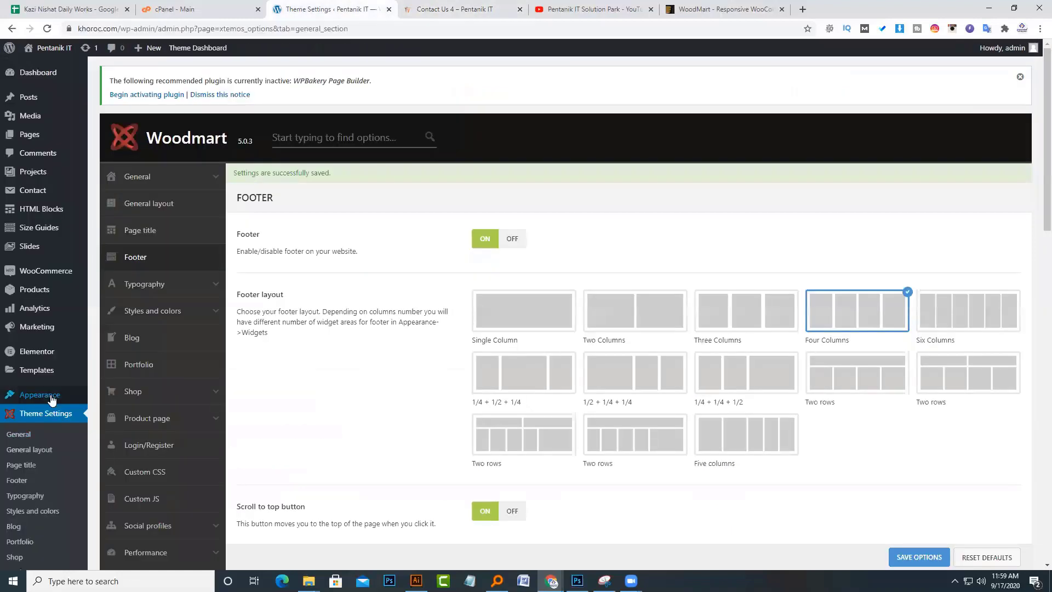
pyautogui.moveTo(52, 399)
pyautogui.middleClick(131, 433)
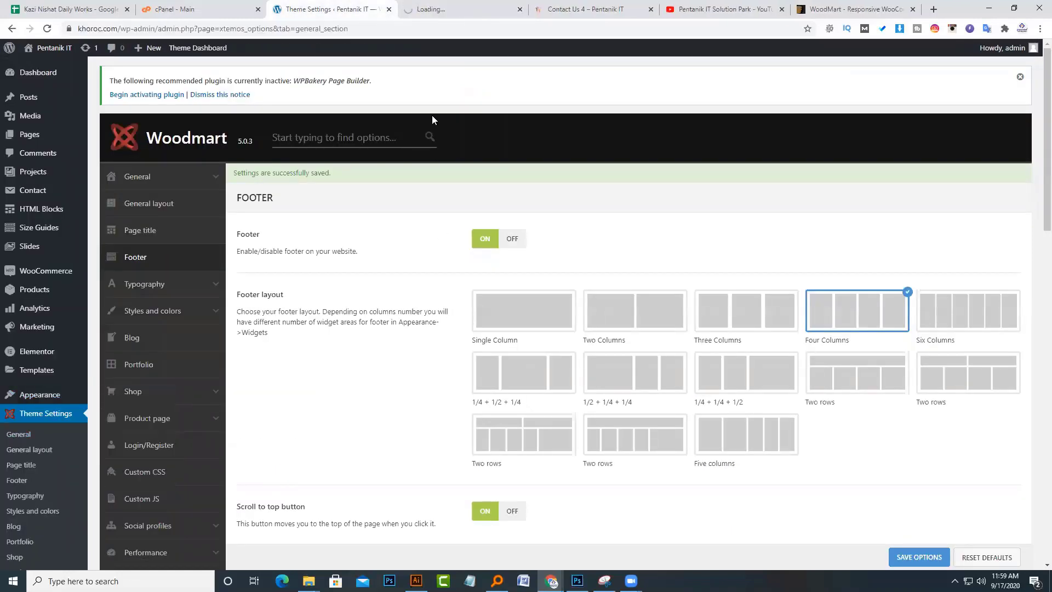
pyautogui.scroll(-5, 428, 230)
pyautogui.scroll(5, 428, 230)
pyautogui.click(439, 9)
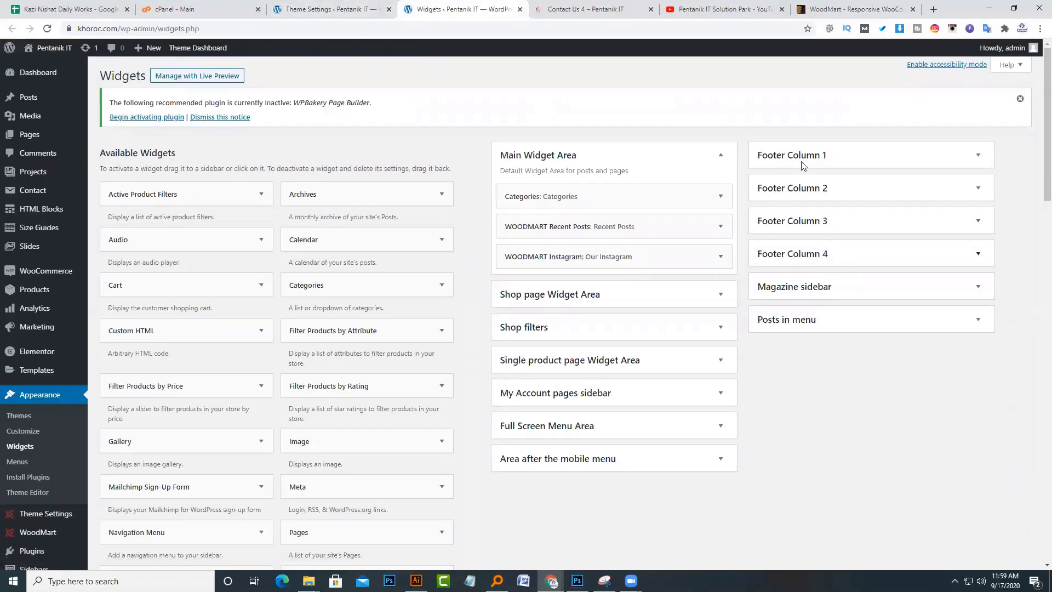
# - Expand the Text widget in Footer Column 1 and select the logo image URL in its content
pyautogui.click(833, 162)
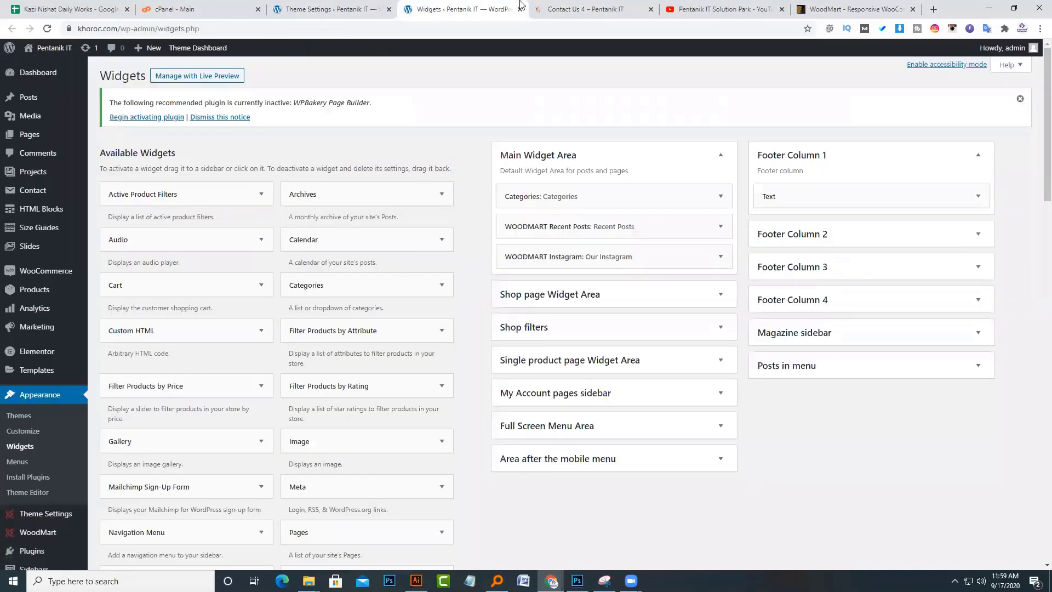
pyautogui.click(523, 7)
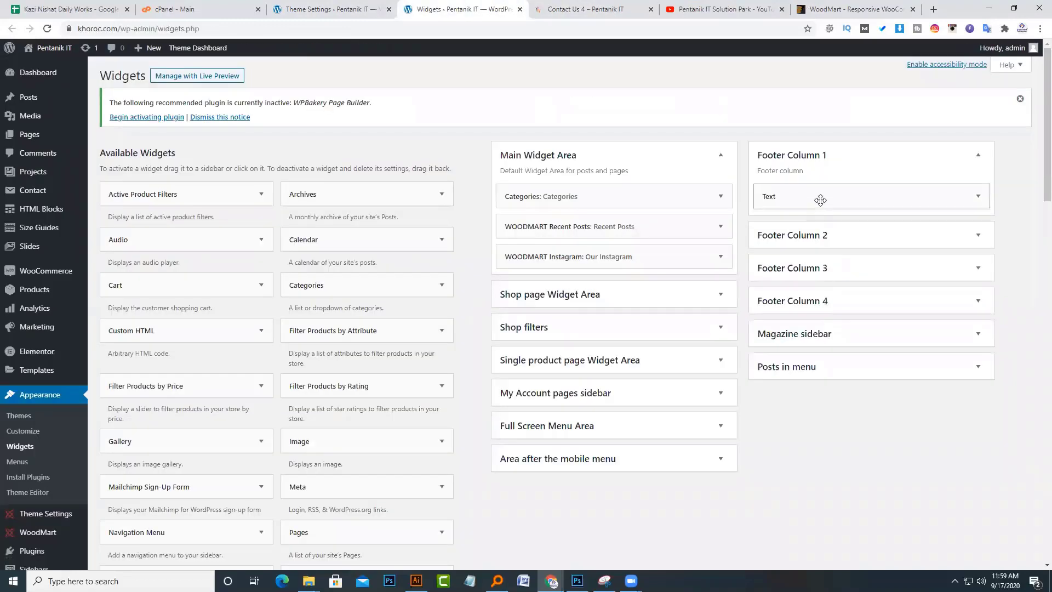
pyautogui.click(819, 198)
pyautogui.scroll(-2, 800, 222)
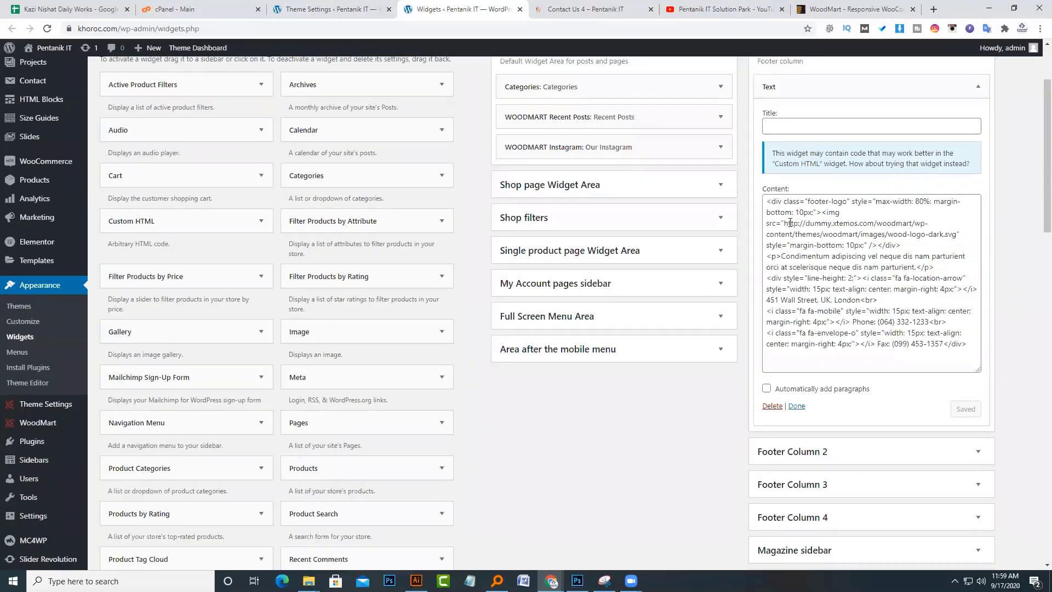
pyautogui.moveTo(785, 223); pyautogui.dragTo(956, 234)
# - Replace the footer logo URL in Footer Column 1's Text widget with the image address of the Contact Us page's header logo and save it
pyautogui.click(567, 6)
pyautogui.scroll(3, 384, 247)
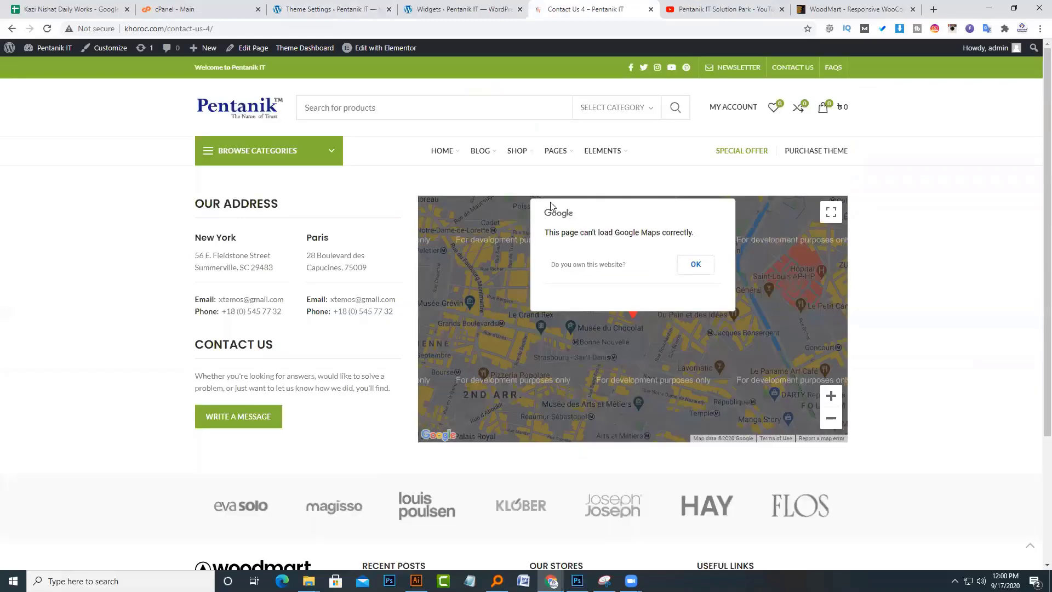
pyautogui.rightClick(243, 103)
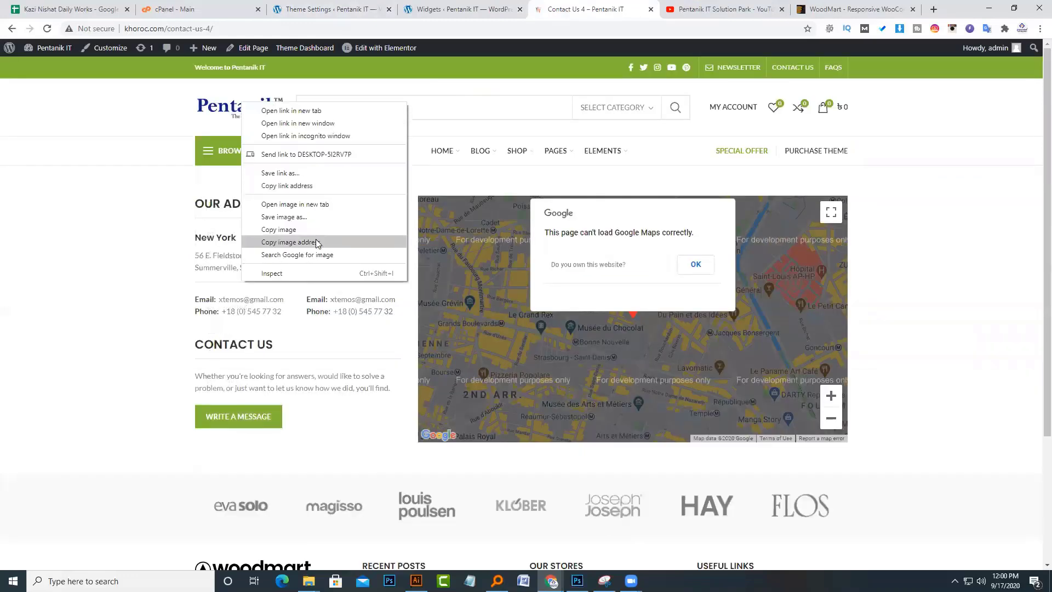
pyautogui.click(317, 243)
pyautogui.click(463, 9)
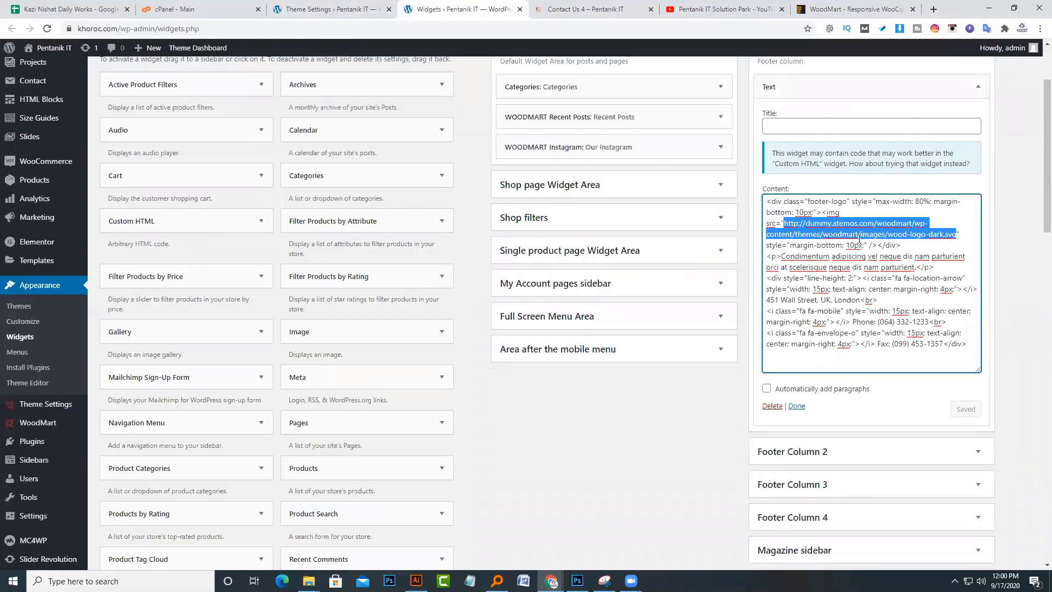
pyautogui.rightClick(890, 320)
pyautogui.click(853, 280)
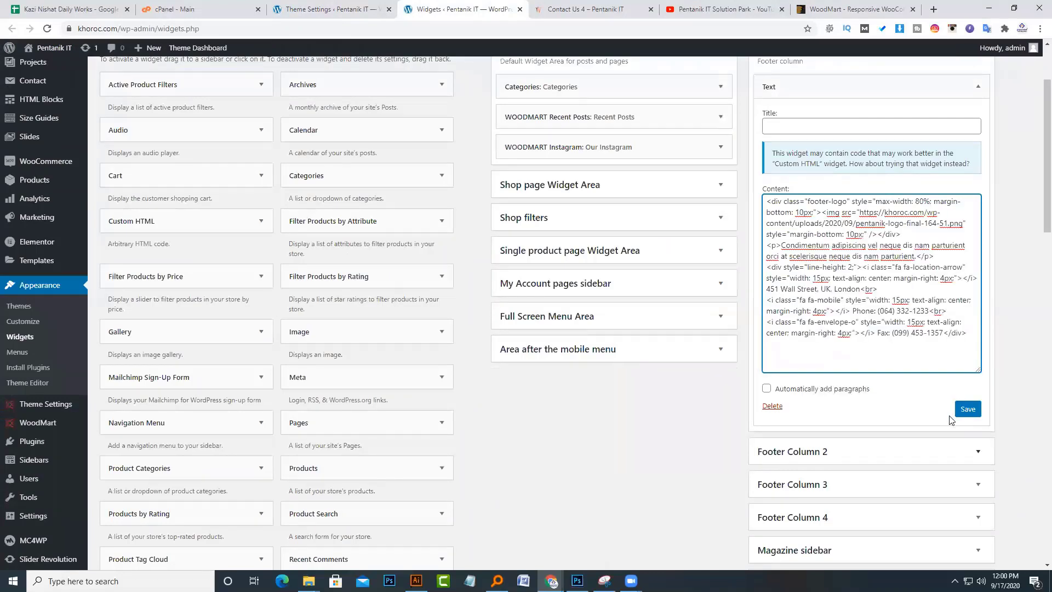
pyautogui.click(962, 412)
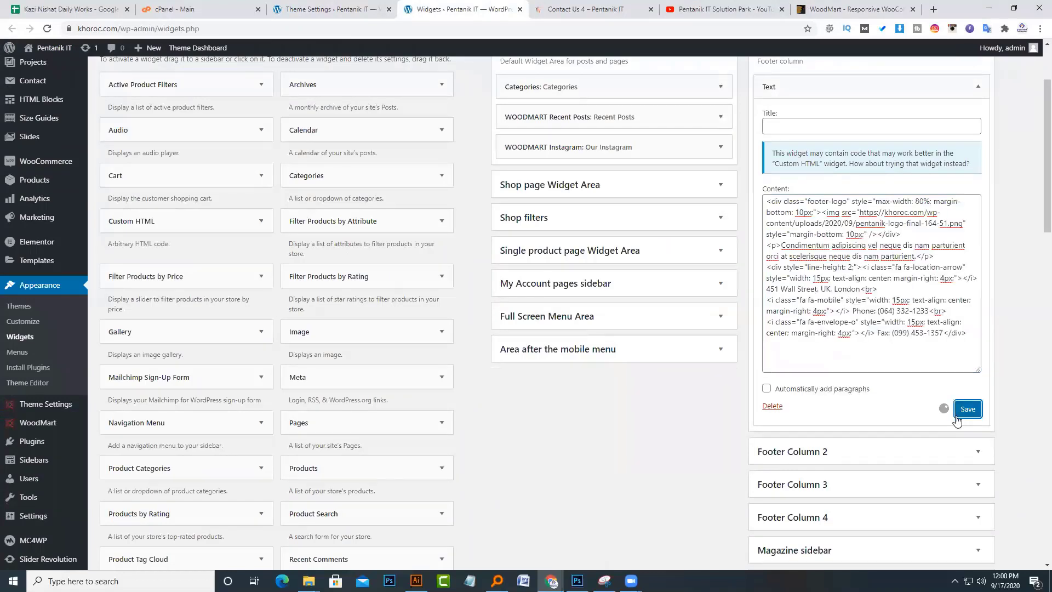
# - Reload the Contact Us page and check the logo in its footer
pyautogui.click(601, 9)
pyautogui.click(597, 31)
pyautogui.press('Return')
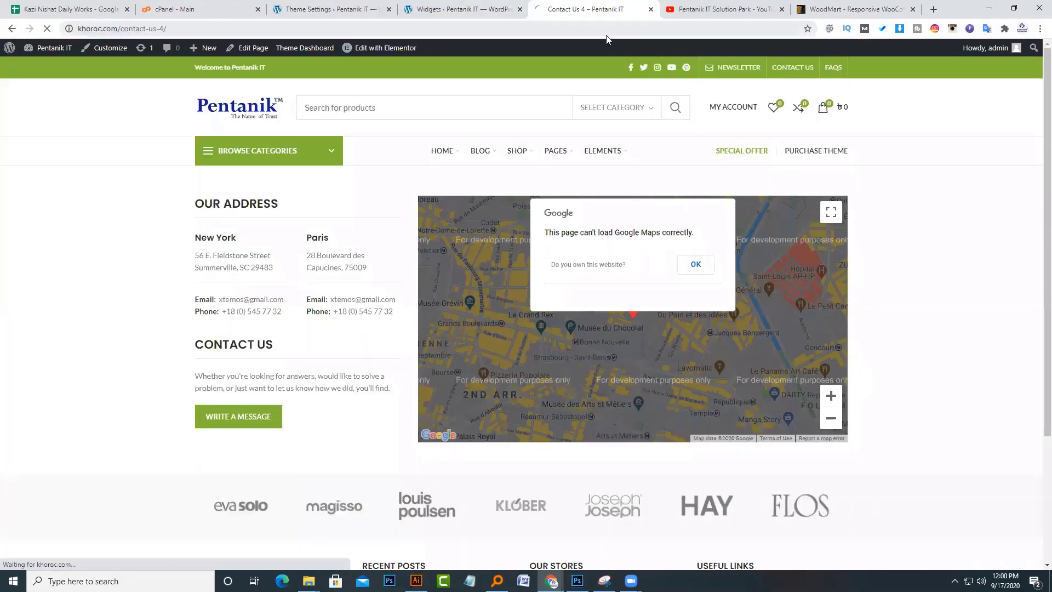
pyautogui.scroll(-3, 739, 226)
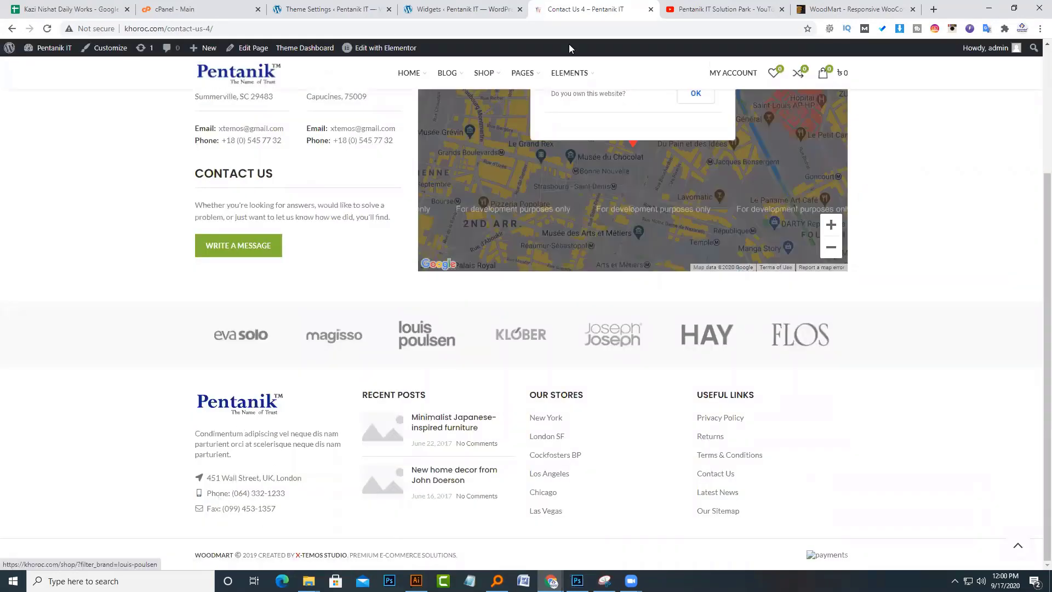
# - On the Widgets page, collapse the Text widget and expand Footer Columns 2, 3 and 4 to view their widgets
pyautogui.click(455, 9)
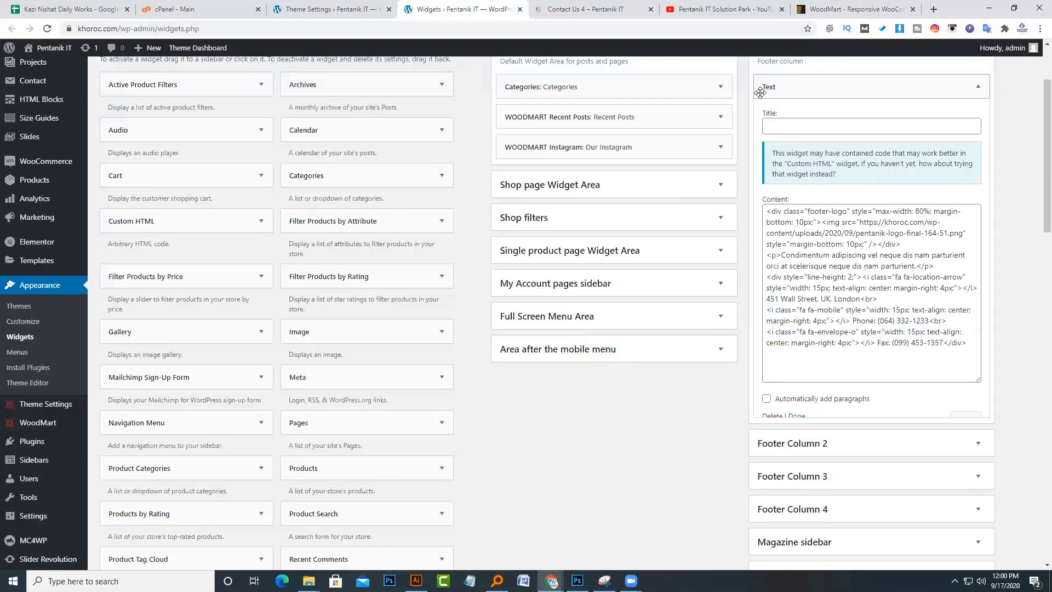
pyautogui.click(783, 90)
pyautogui.click(810, 126)
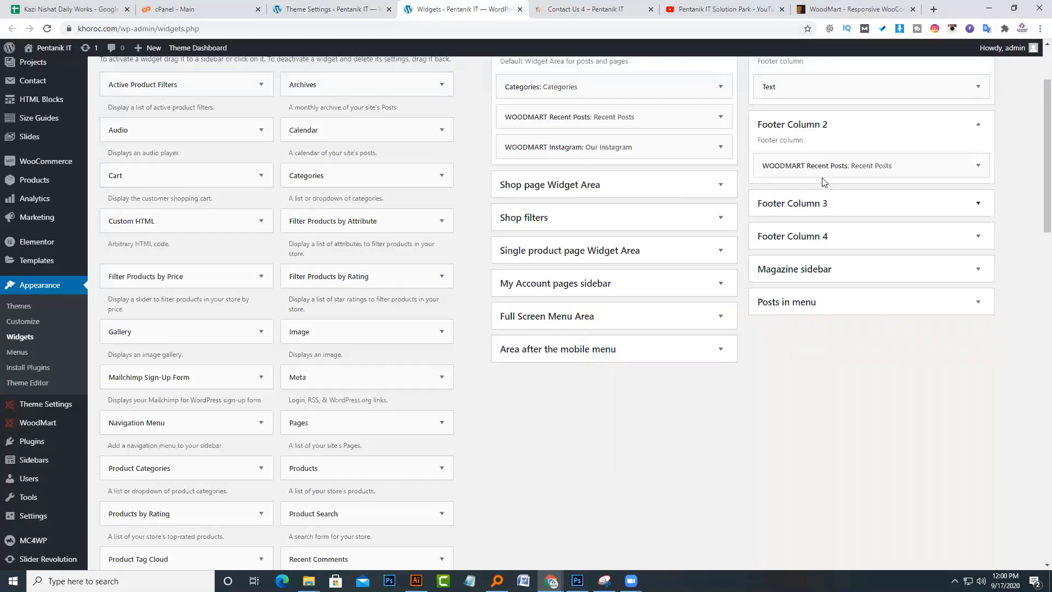
pyautogui.click(820, 206)
pyautogui.click(815, 280)
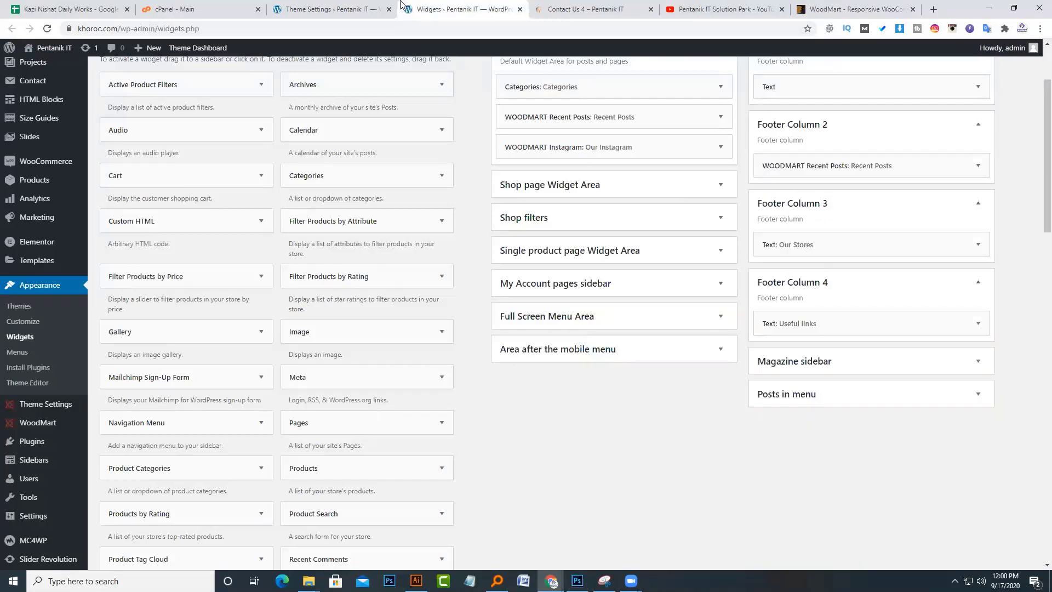
# - Review the remaining Footer theme settings through Footer Copyrights and compare them with the copyright line on the Contact Us page
pyautogui.click(368, 7)
pyautogui.scroll(-7, 317, 387)
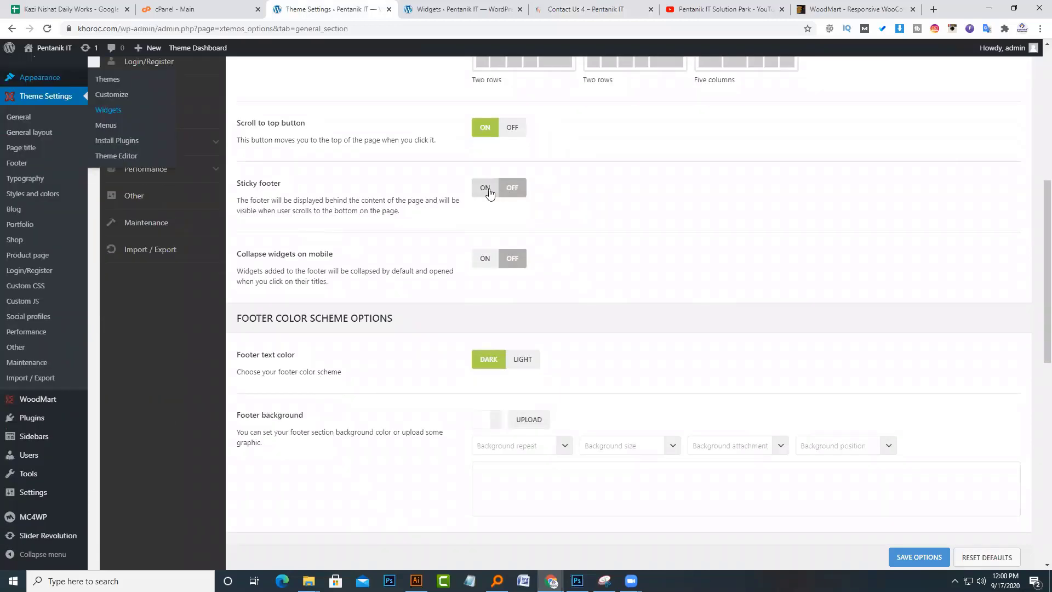
pyautogui.scroll(-4, 482, 192)
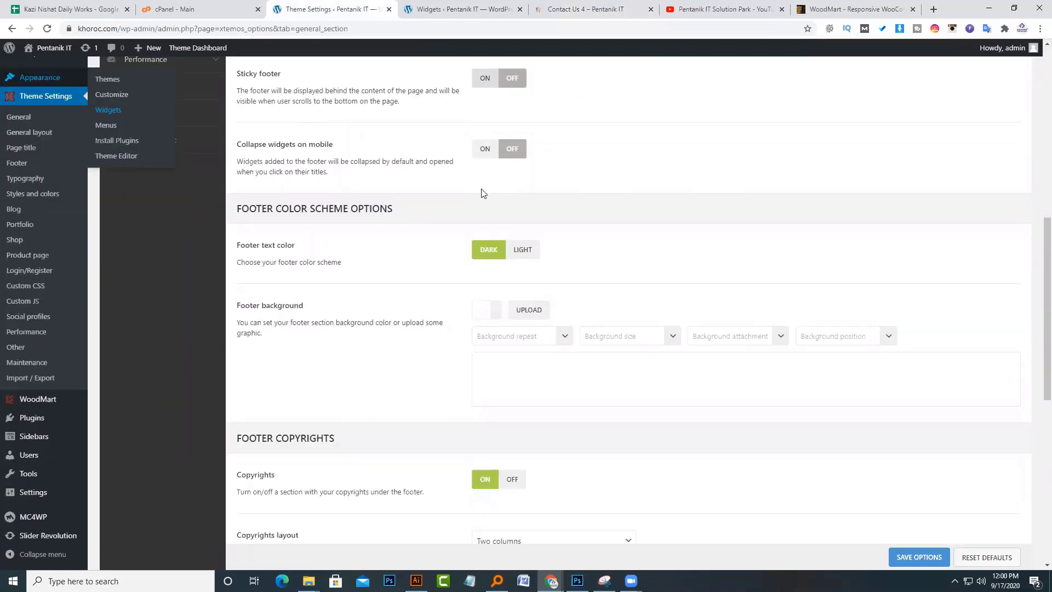
pyautogui.scroll(-3, 481, 200)
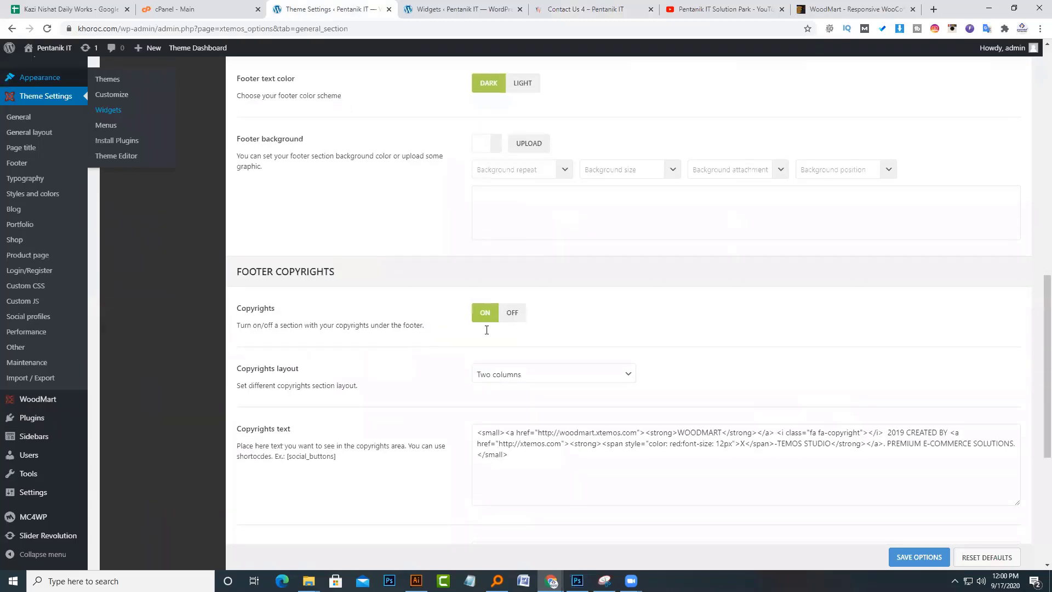
pyautogui.click(495, 7)
pyautogui.scroll(-2, 670, 279)
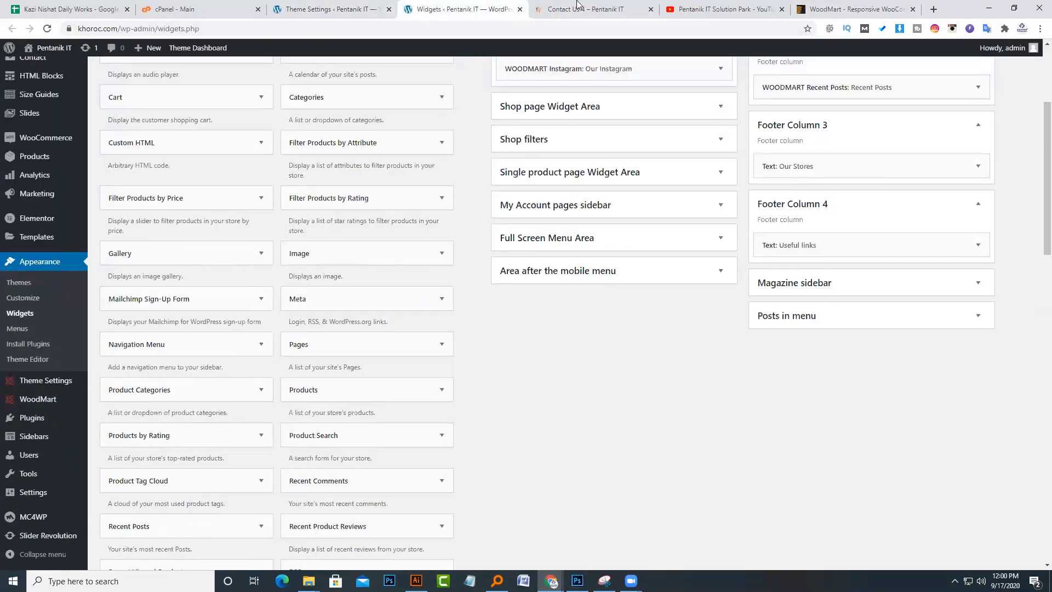
pyautogui.click(580, 7)
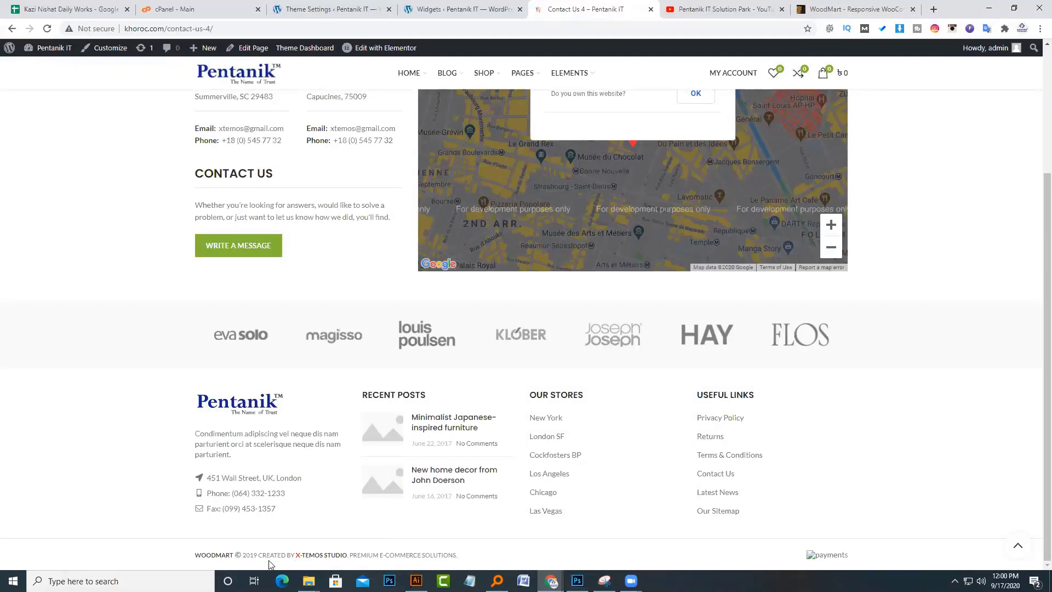
pyautogui.click(430, 8)
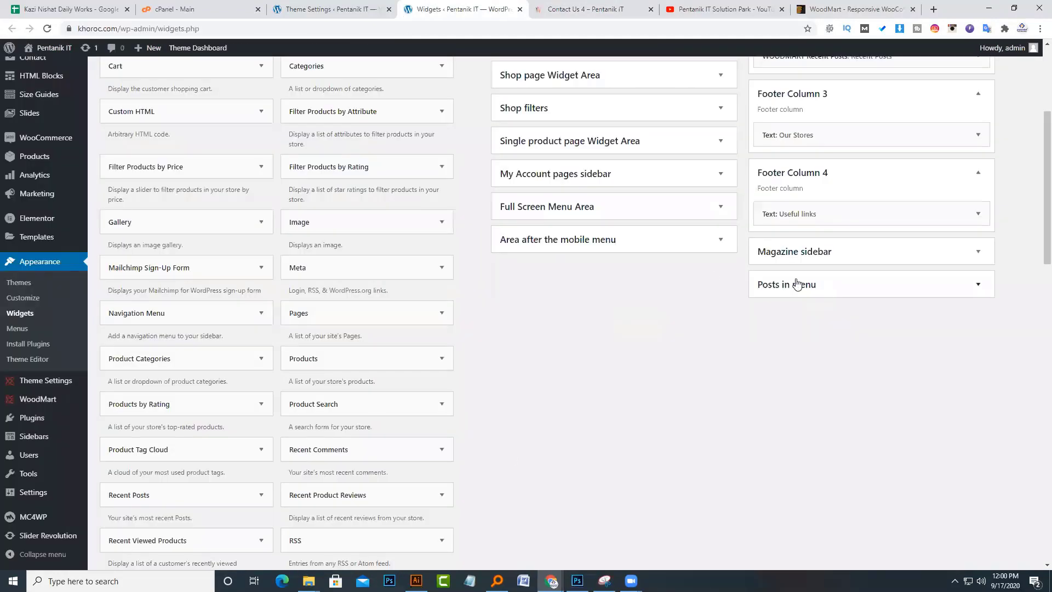
# - In the footer's Copyrights text, change the first link's address to pentanikit.com and its label to Pentanik IT
pyautogui.click(362, 8)
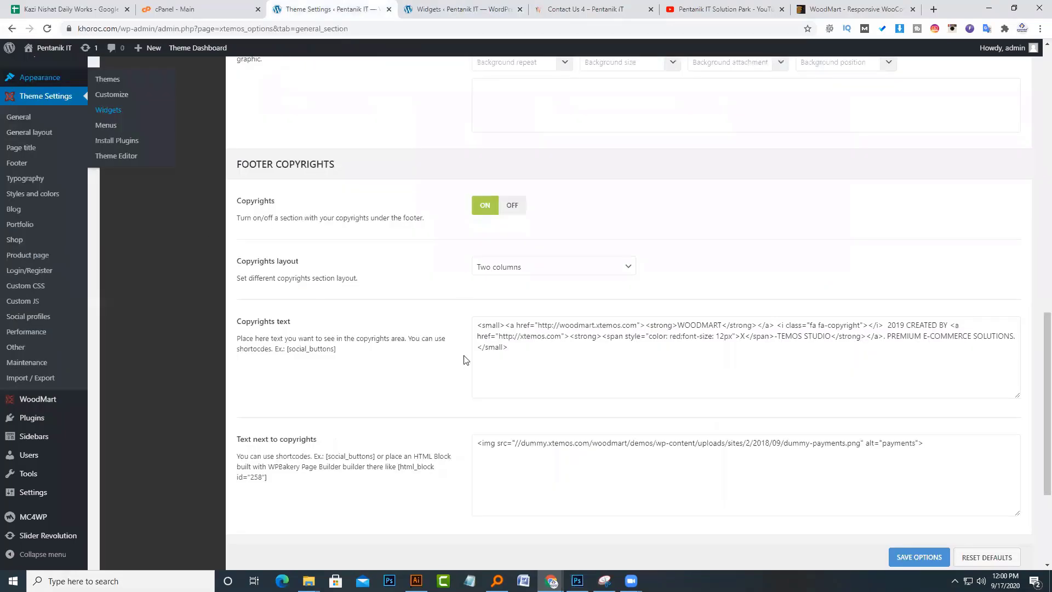
pyautogui.click(495, 347)
pyautogui.doubleClick(567, 325)
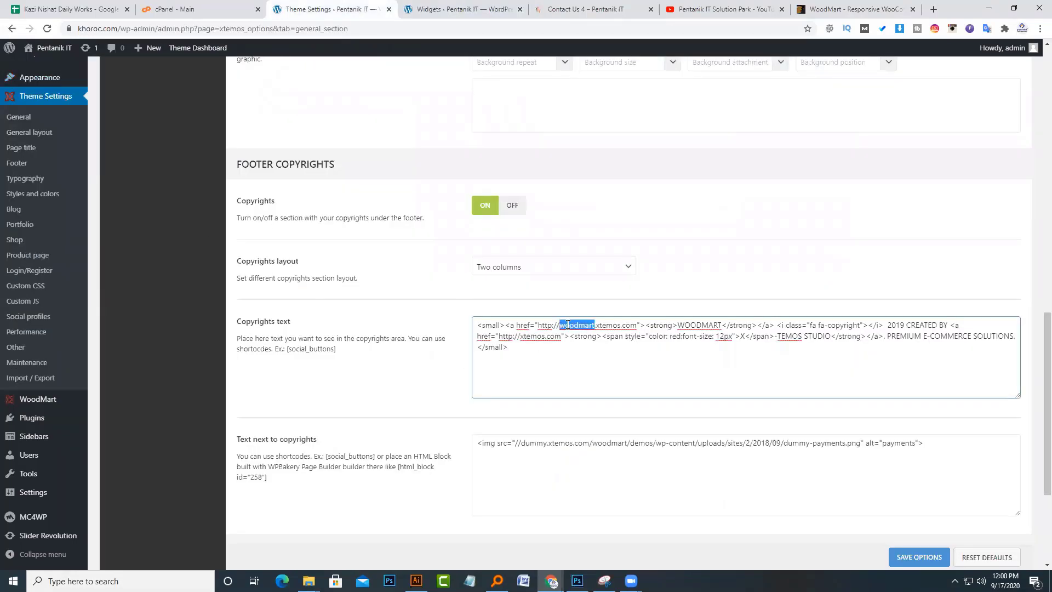
pyautogui.moveTo(568, 325); pyautogui.dragTo(636, 325)
pyautogui.write('pentanikit.com')
pyautogui.doubleClick(672, 325)
pyautogui.write('Pentanik IT')
# - Replace the second copyright link's domain and label with the developer's site and full name, followed by the description "Senior Web Developer"
pyautogui.doubleClick(532, 335)
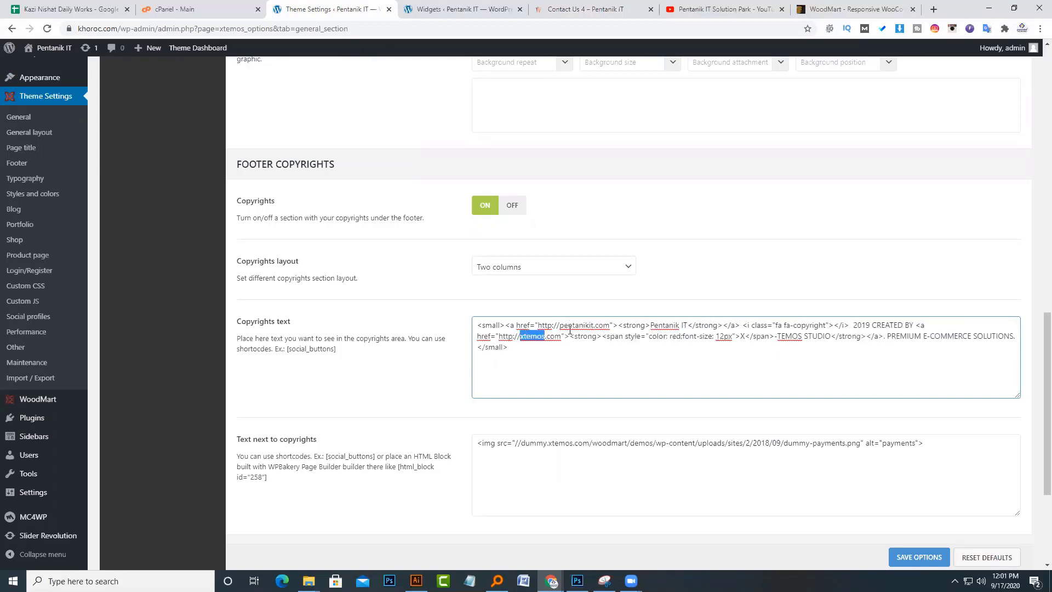
pyautogui.write('kazinishat')
pyautogui.moveTo(786, 336); pyautogui.dragTo(519, 347)
pyautogui.write('Kazi Nishat</strong></a>. Senior Web Developer')
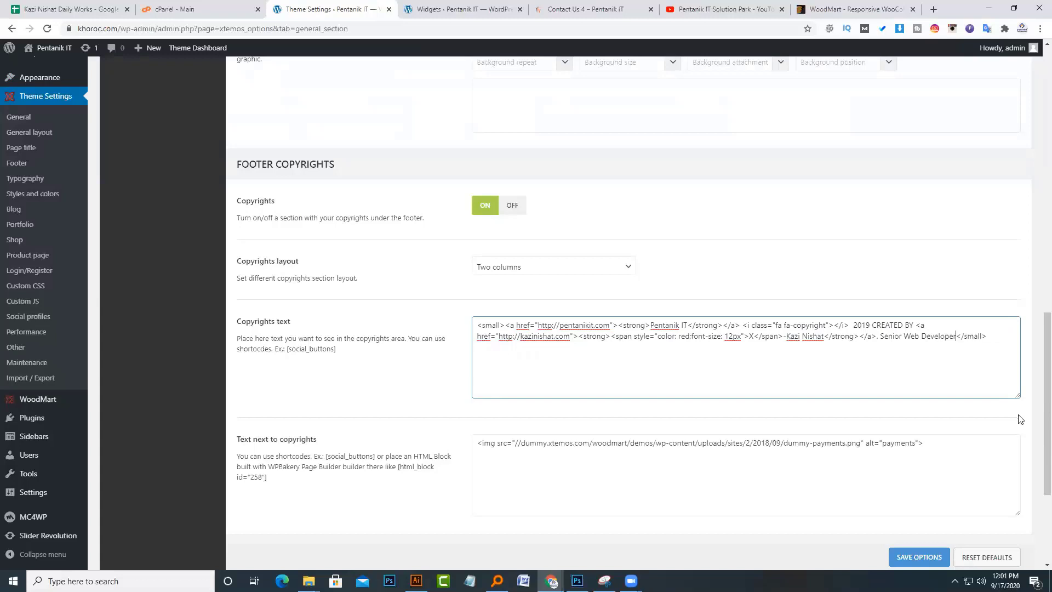
# - Save the theme options and check the copyright line in the Contact Us page's footer
pyautogui.click(929, 556)
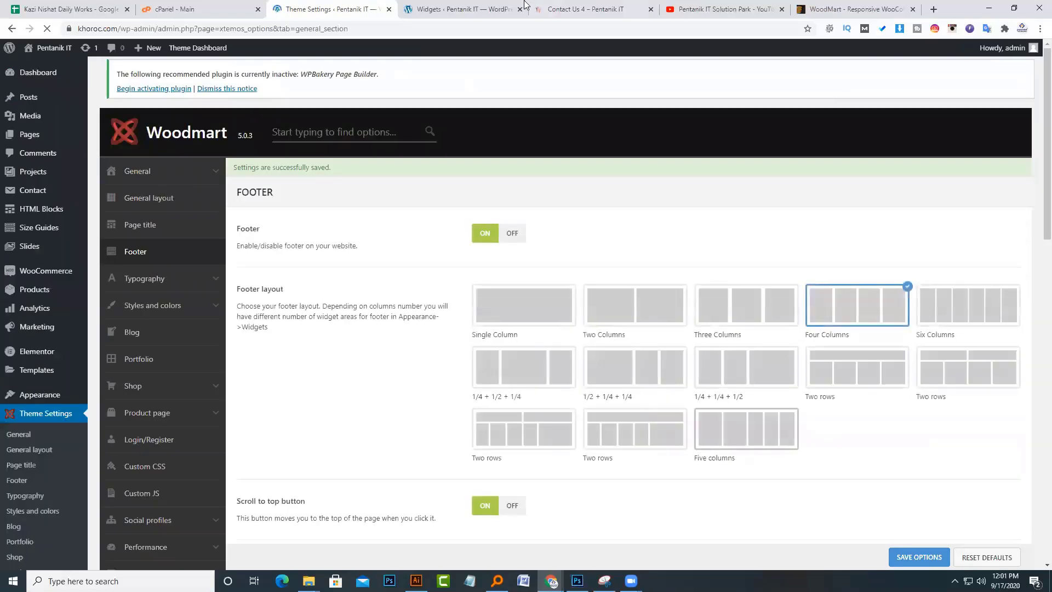
pyautogui.click(458, 9)
pyautogui.click(591, 9)
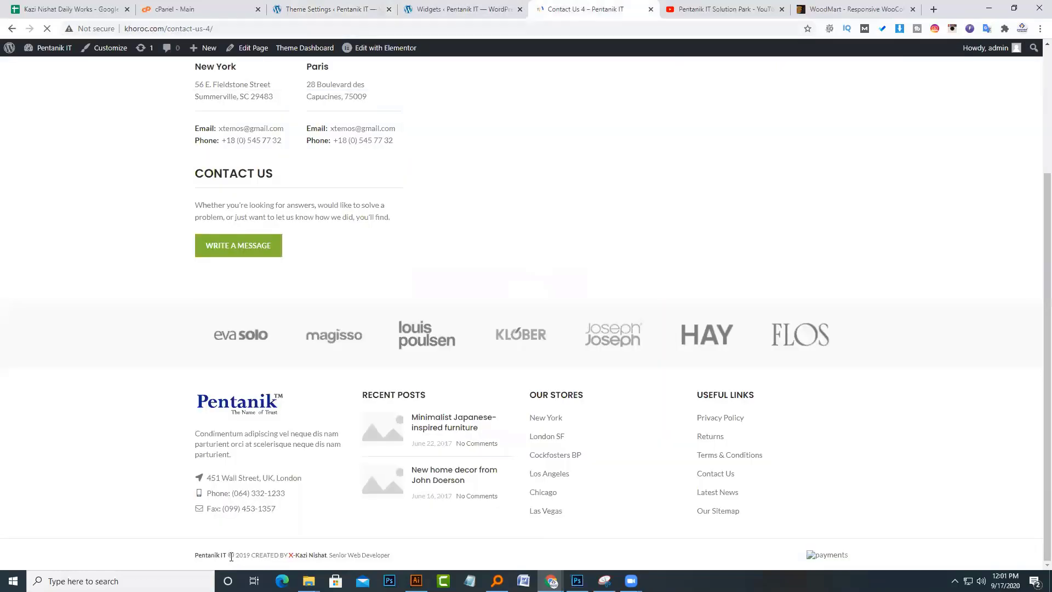
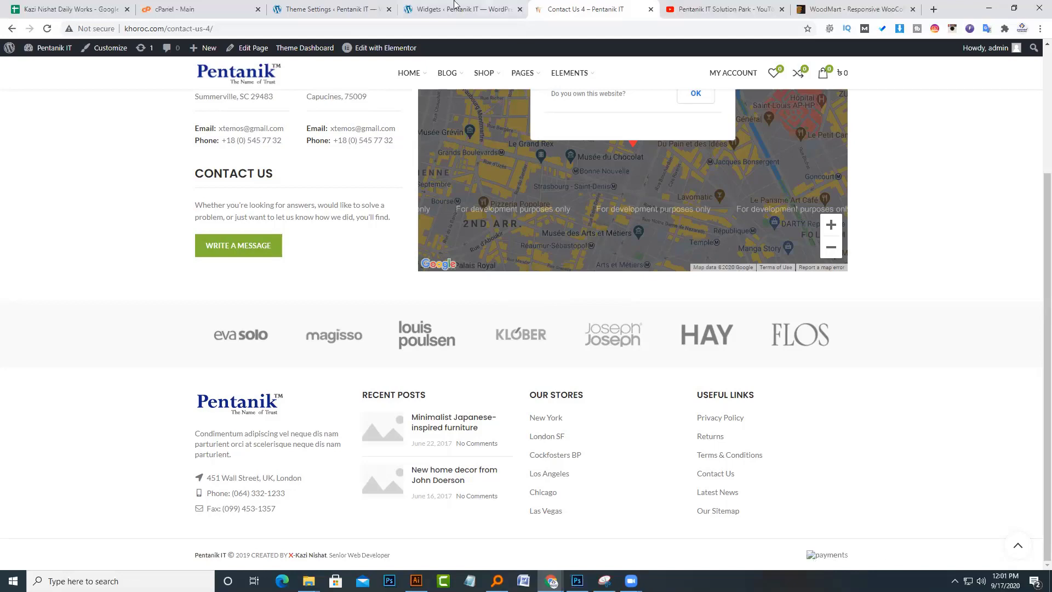
# - Return to the Footer theme settings and highlight the payments image URL in the Text next to copyrights field
pyautogui.click(347, 5)
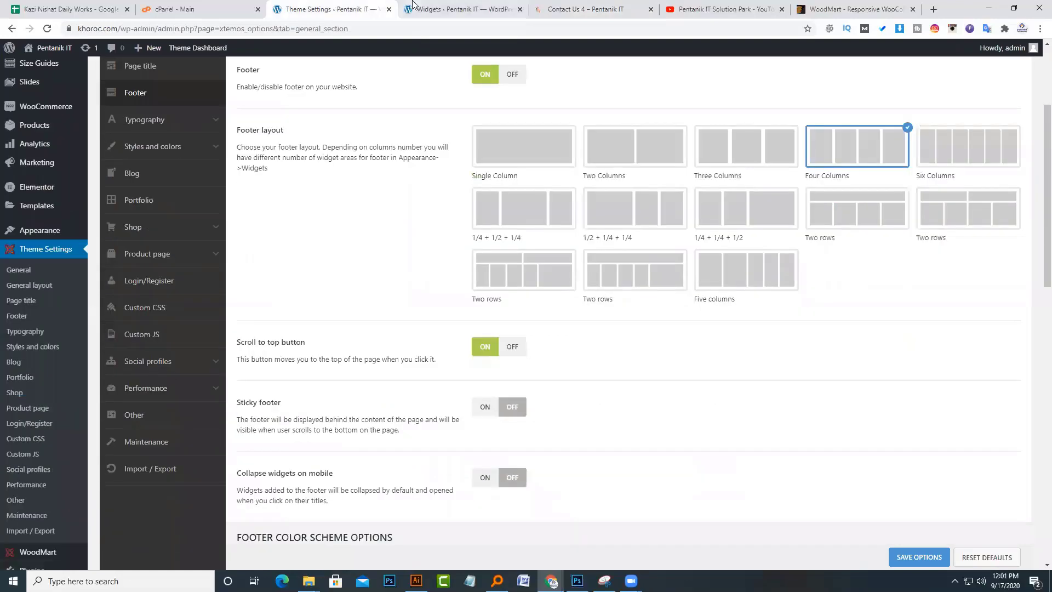
pyautogui.click(412, 5)
pyautogui.click(351, 8)
pyautogui.scroll(-15, 420, 300)
pyautogui.scroll(-1, 663, 307)
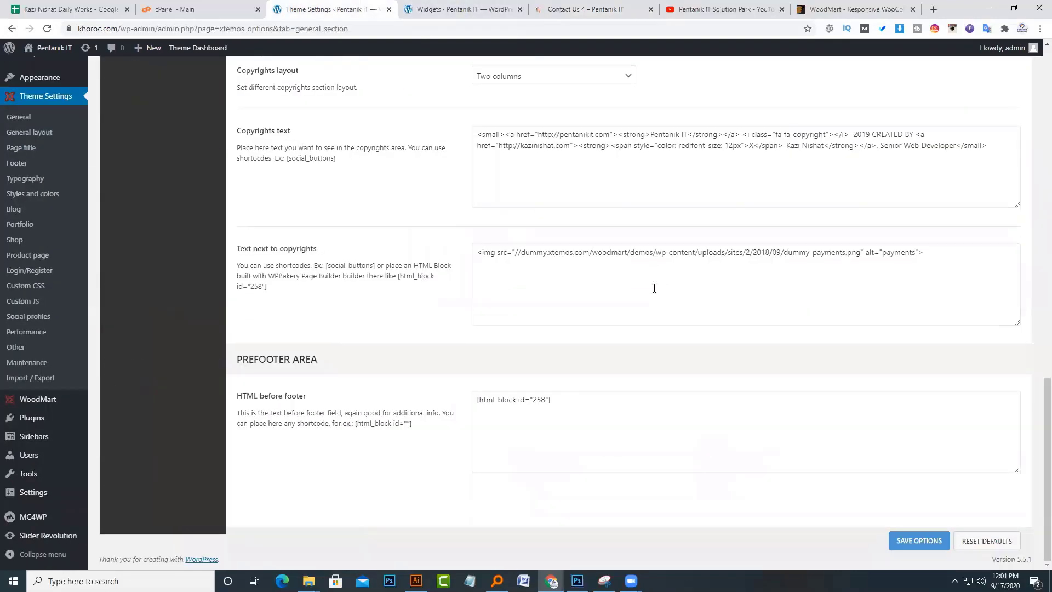
pyautogui.moveTo(515, 252); pyautogui.dragTo(862, 256)
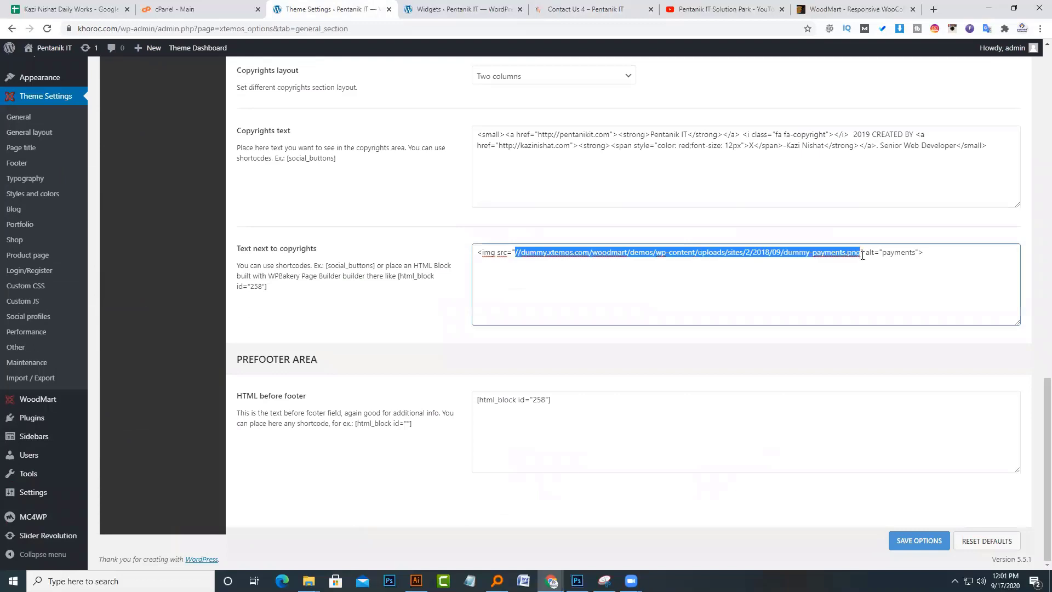
# - Examine the HTML before footer shortcode in the Prefooter Area and the example shortcode in its description
pyautogui.moveTo(583, 404); pyautogui.dragTo(453, 406)
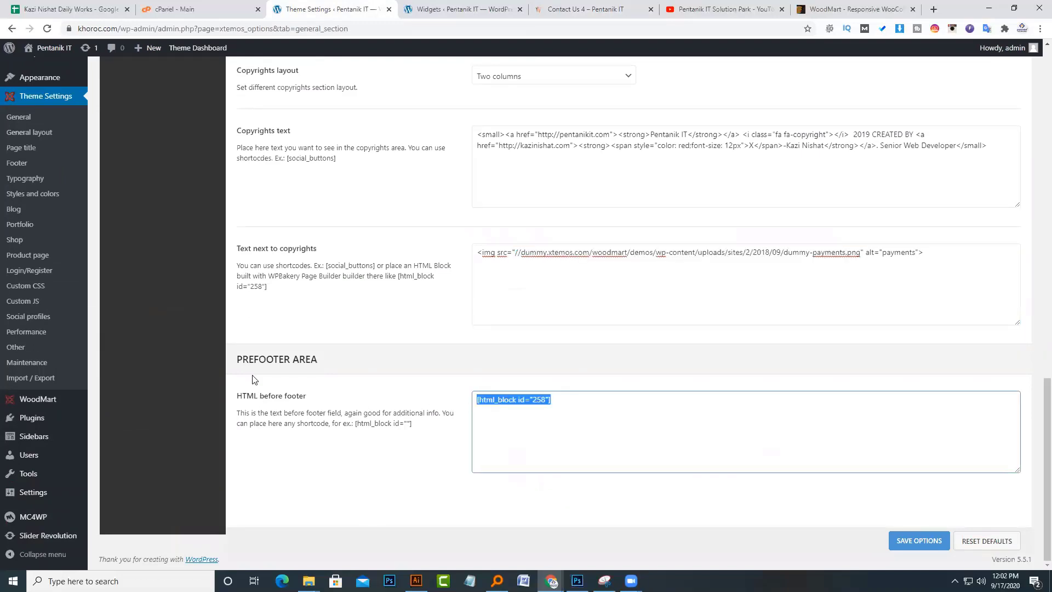
pyautogui.click(238, 399)
pyautogui.moveTo(415, 426); pyautogui.dragTo(386, 440)
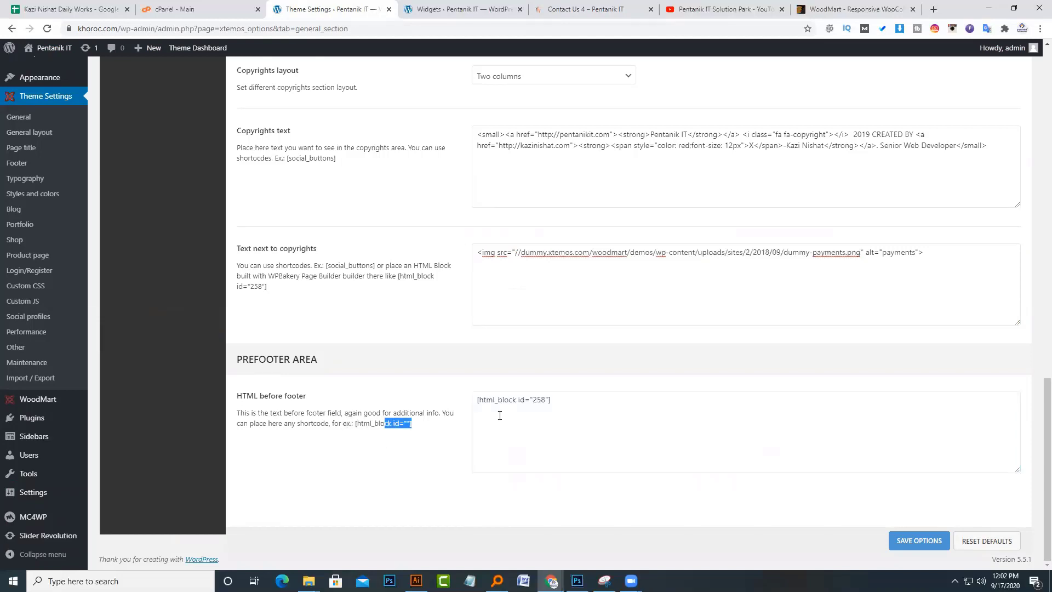
pyautogui.click(501, 415)
pyautogui.scroll(4, 519, 430)
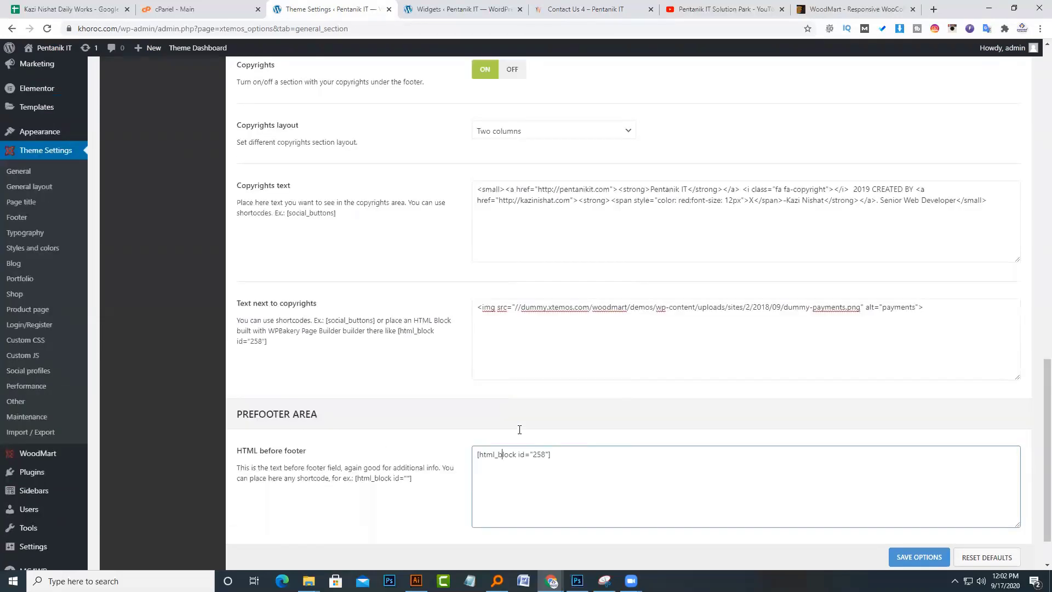
# - Open the list of all HTML Blocks in a new tab and look through the blocks and their shortcodes
pyautogui.moveTo(41, 110)
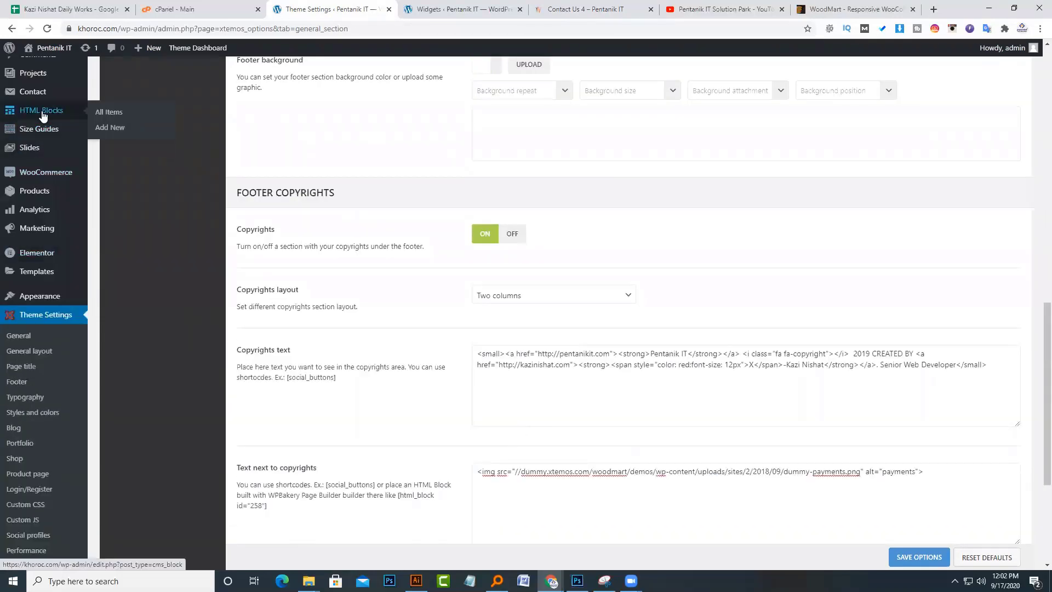
pyautogui.middleClick(99, 114)
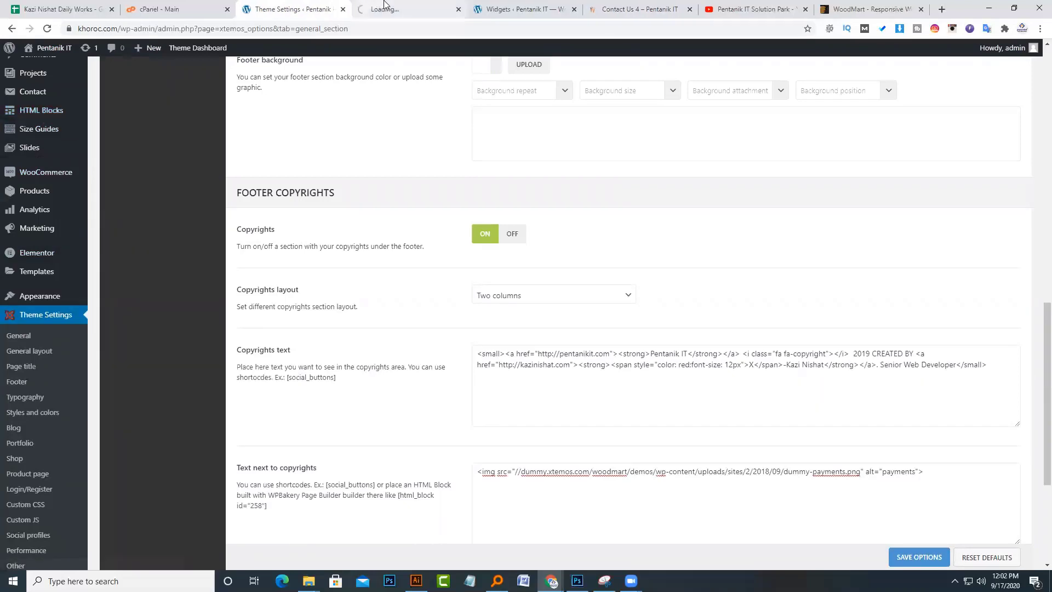
pyautogui.click(384, 4)
pyautogui.scroll(-2, 282, 220)
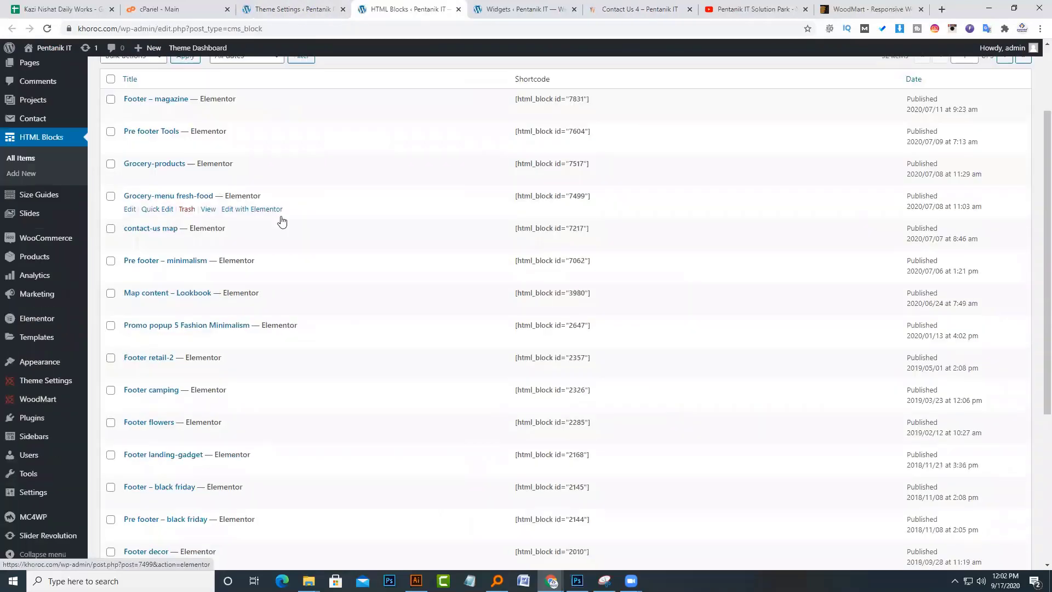
pyautogui.scroll(-5, 571, 223)
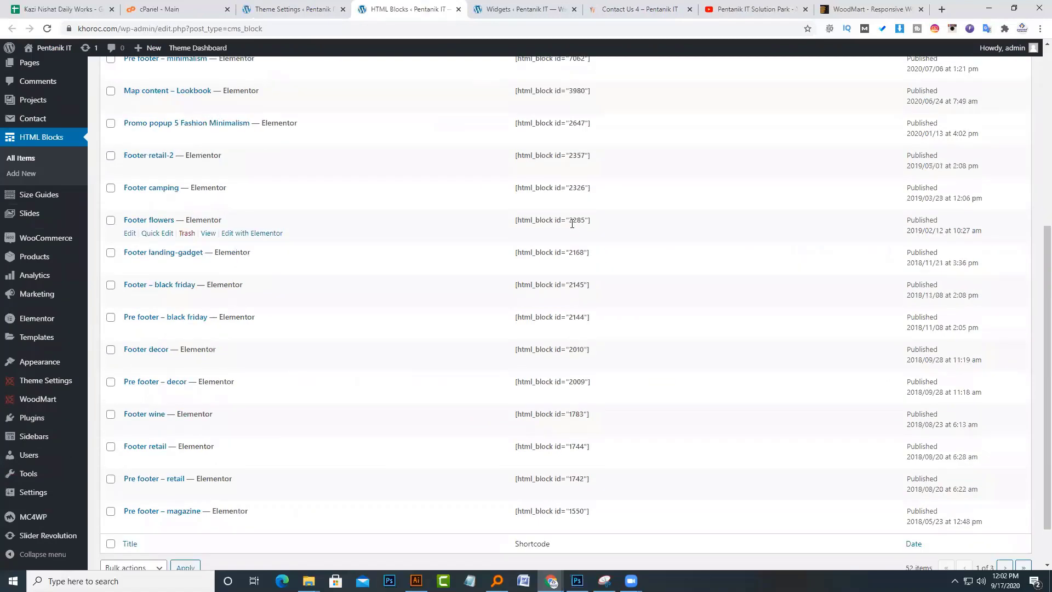
pyautogui.scroll(10, 657, 411)
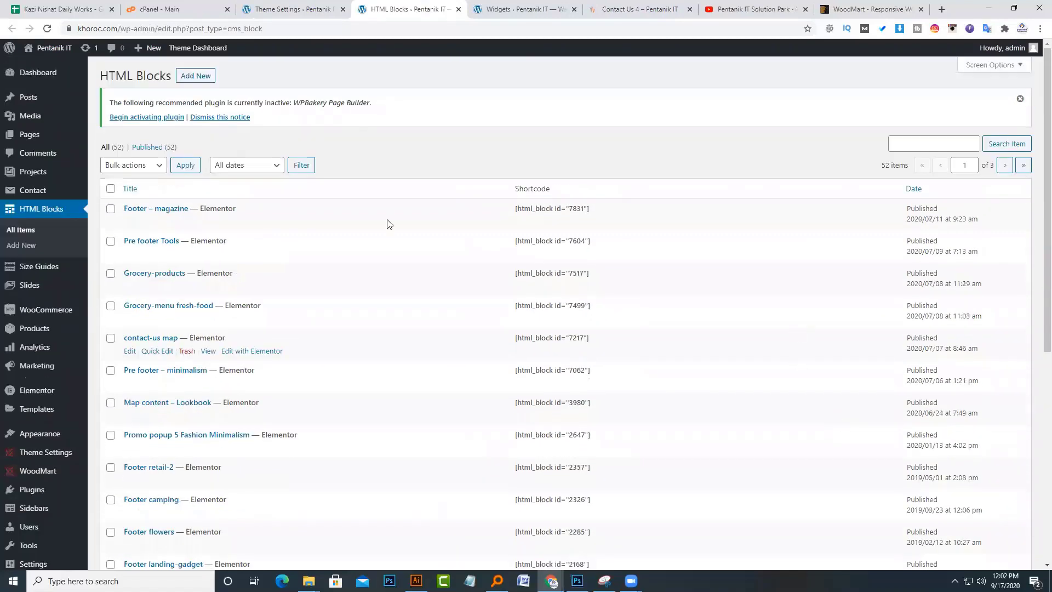
pyautogui.scroll(-10, 357, 388)
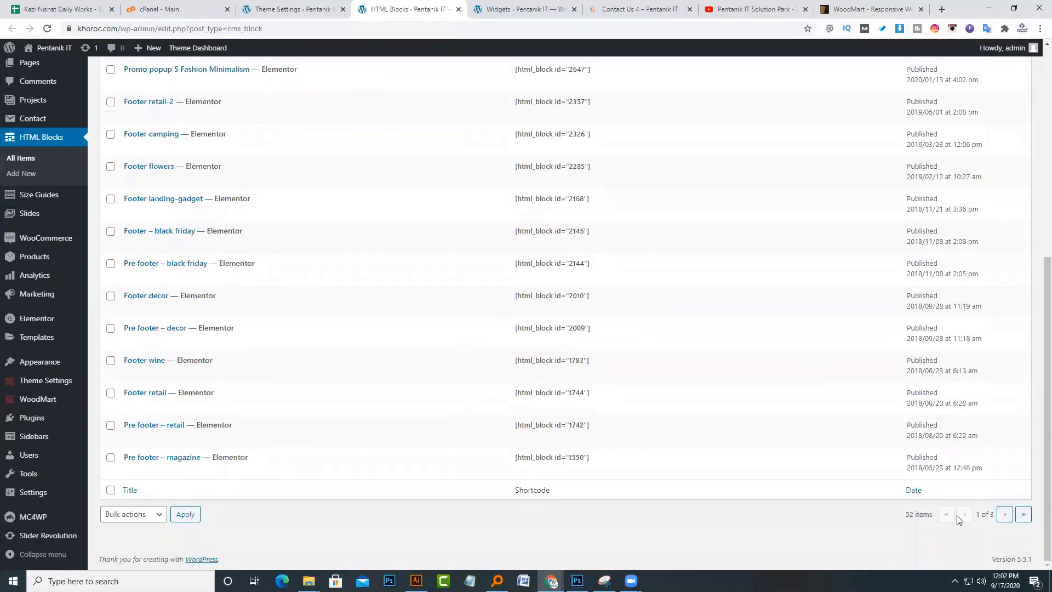
pyautogui.scroll(1, 913, 516)
pyautogui.scroll(6, 917, 513)
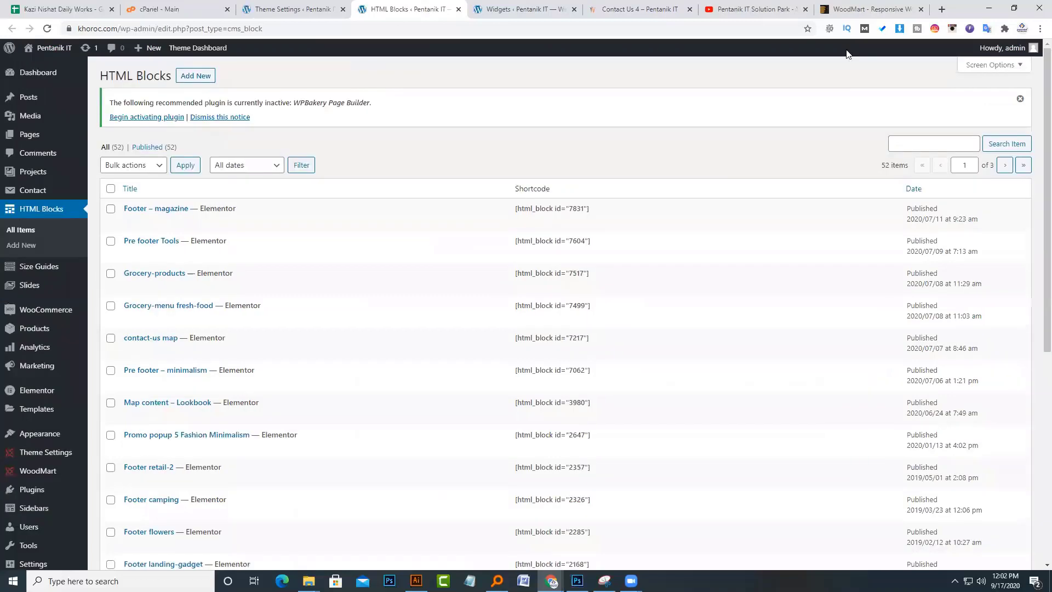
# - Set the HTML Blocks list to display 100 items per page
pyautogui.click(989, 64)
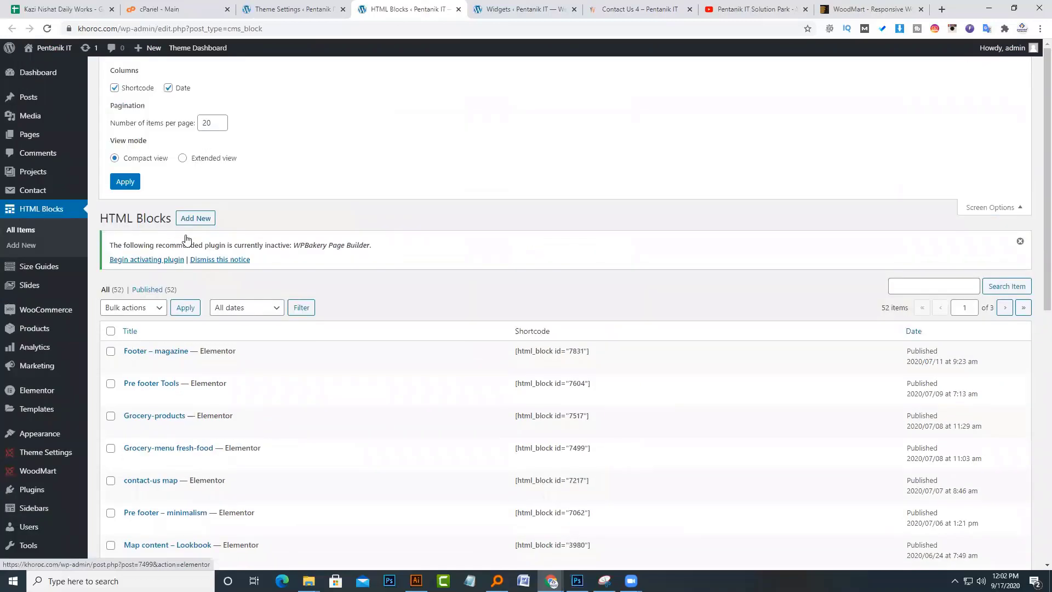
pyautogui.click(219, 120)
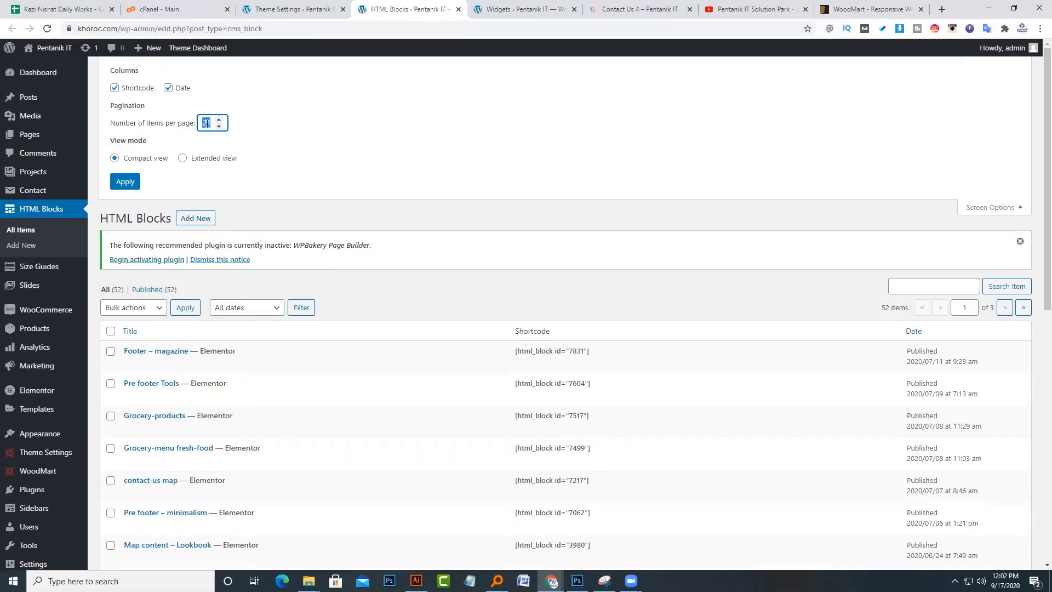
pyautogui.press('Return')
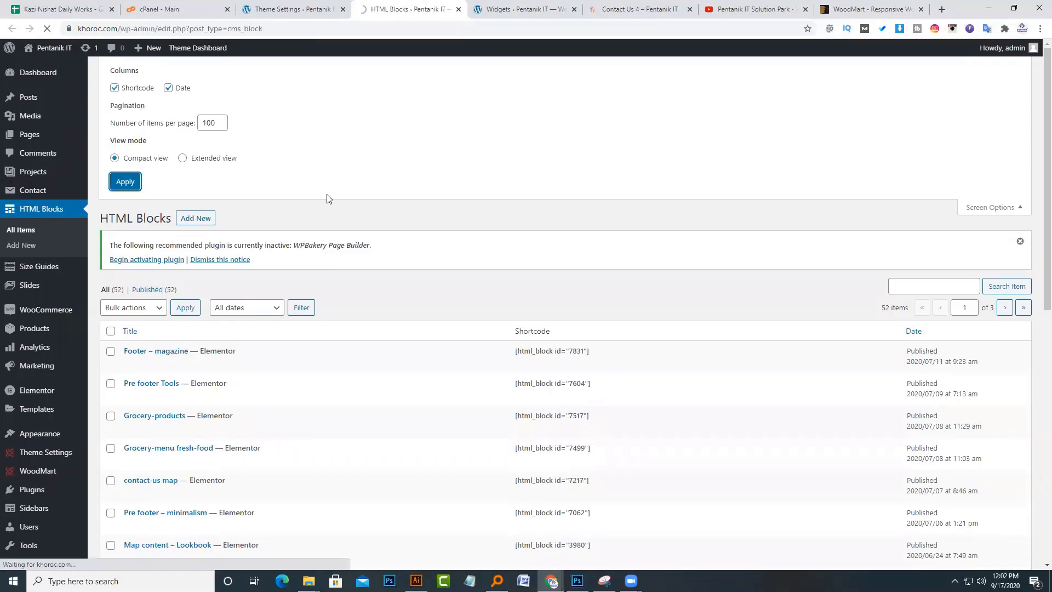
# - Find the HTML block with the prefooter shortcode's id 258 in the HTML Blocks list and open it in Elementor
pyautogui.click(293, 9)
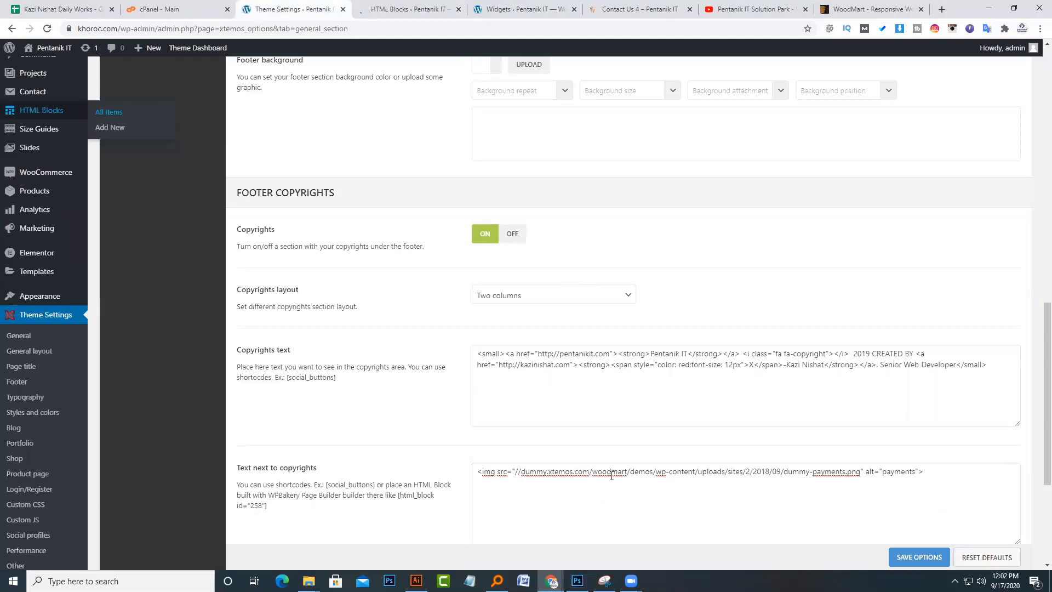
pyautogui.scroll(-4, 612, 475)
pyautogui.doubleClick(538, 399)
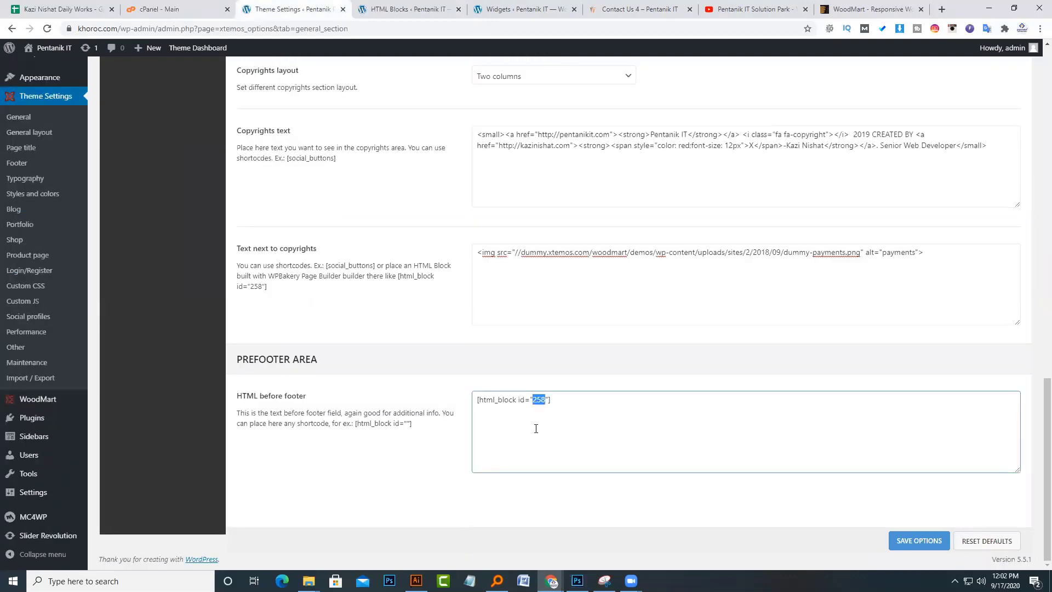
pyautogui.click(409, 7)
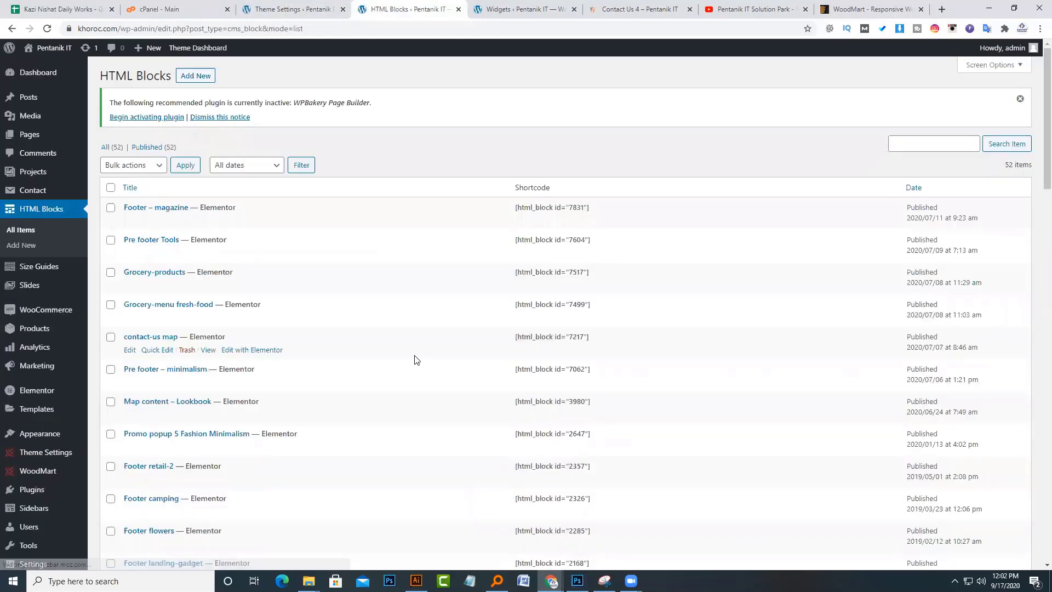
pyautogui.hotkey('ctrl', 'f')
pyautogui.write('258')
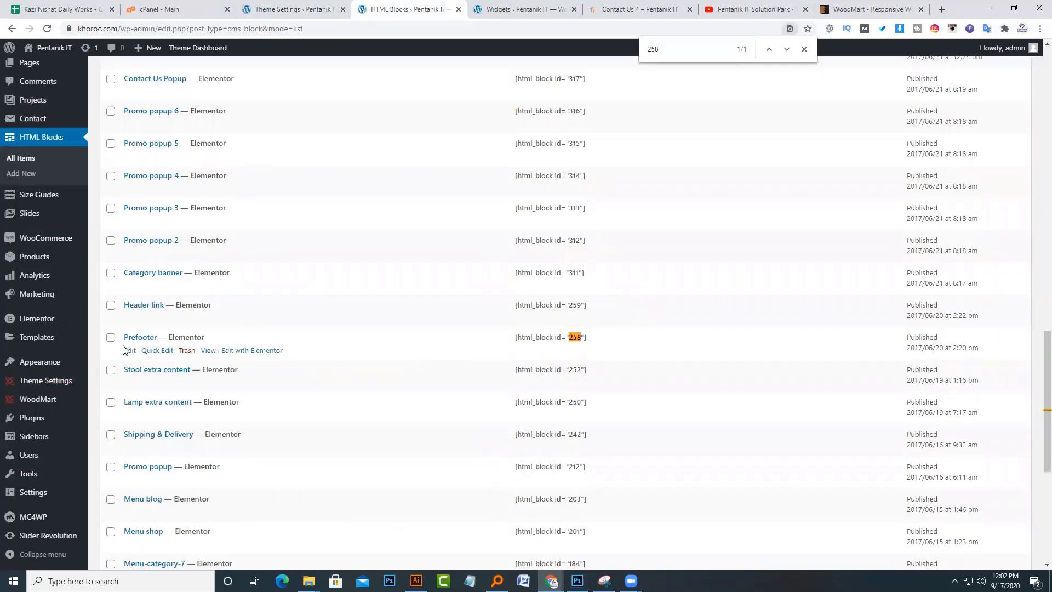
pyautogui.click(261, 351)
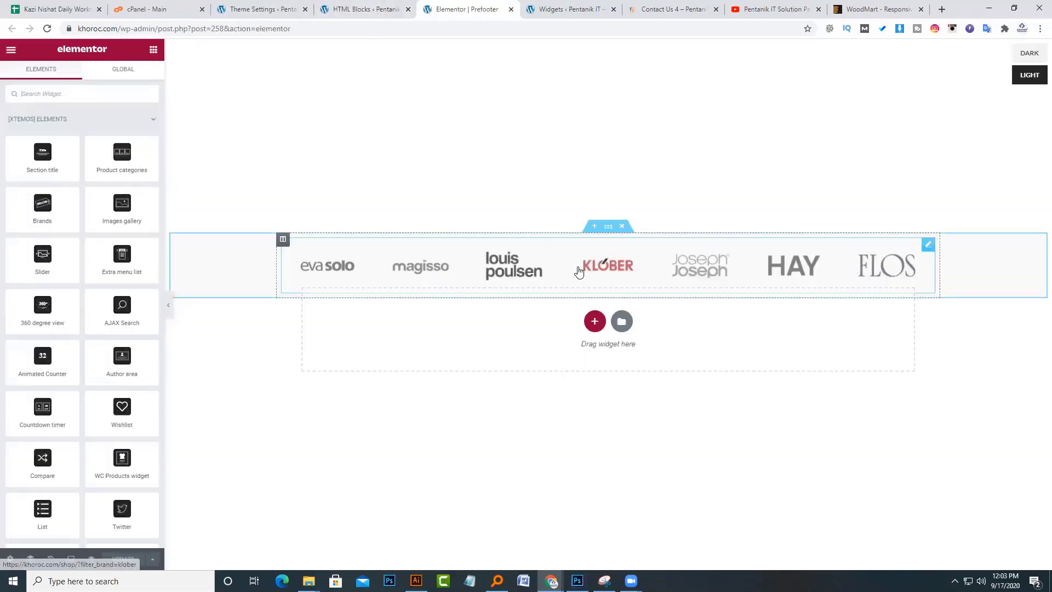
# - Compare the brand logo strip above the Contact Us page's footer with the Prefooter block in Elementor
pyautogui.click(570, 10)
pyautogui.click(669, 11)
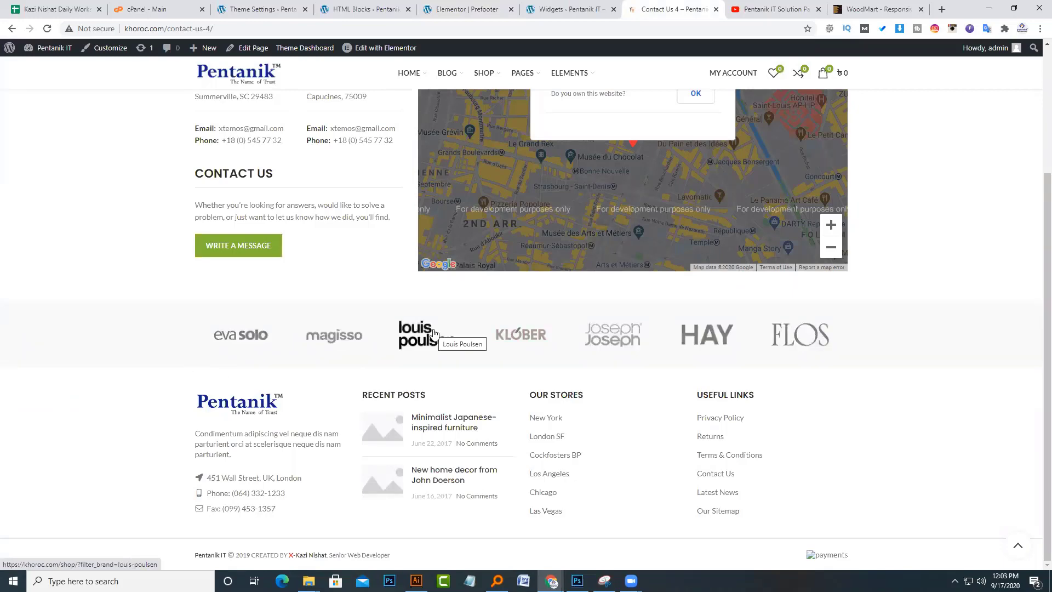
pyautogui.click(606, 5)
pyautogui.click(468, 7)
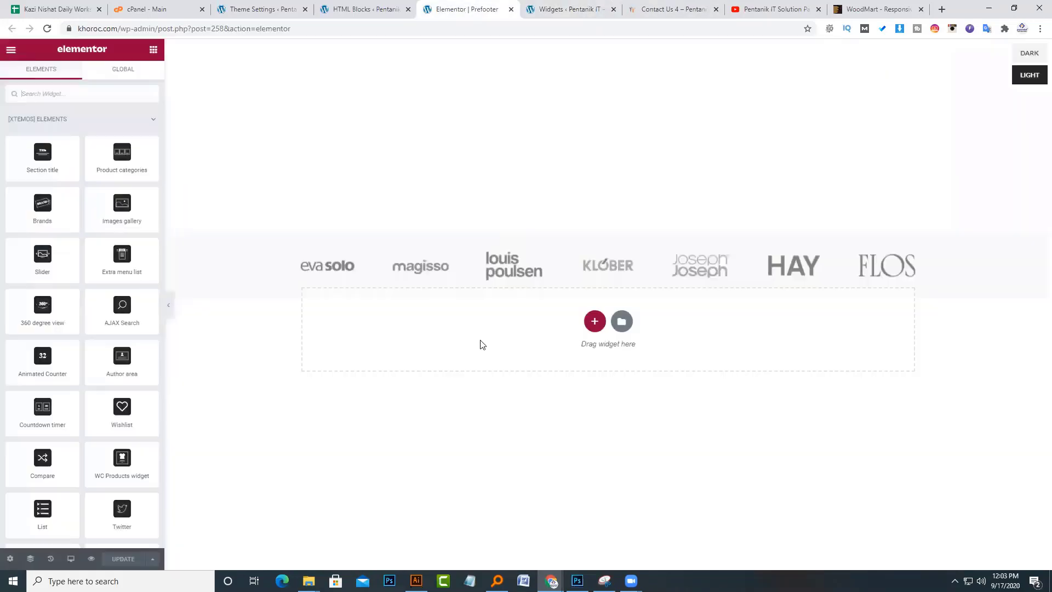
# - Limit the Prefooter block's Brands widget to the Magisso and Eva Solo brands and save the block
pyautogui.click(409, 276)
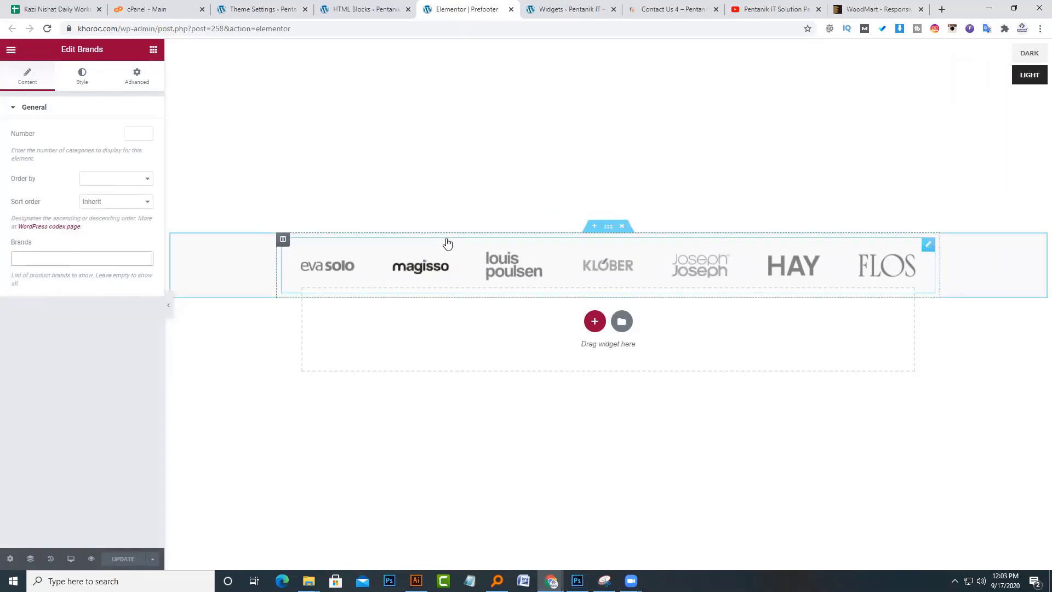
pyautogui.click(16, 262)
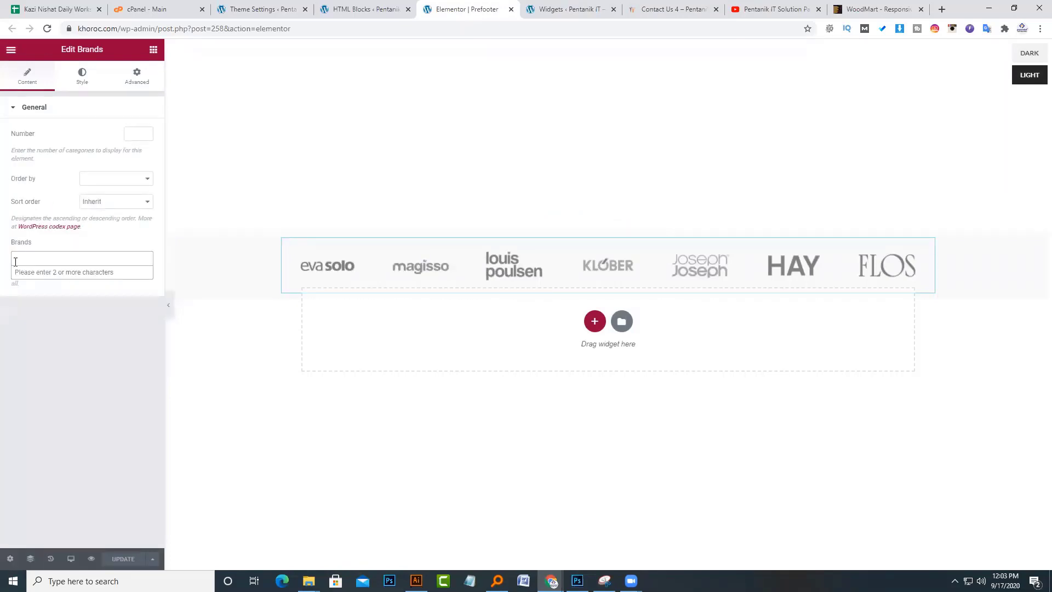
pyautogui.write('mag')
pyautogui.click(60, 272)
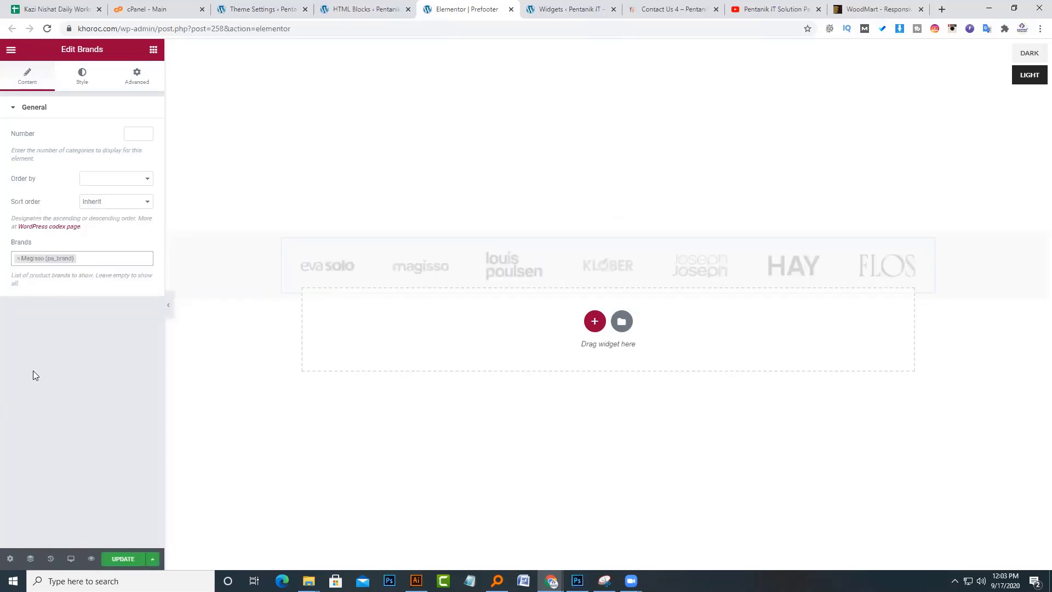
pyautogui.write('eva')
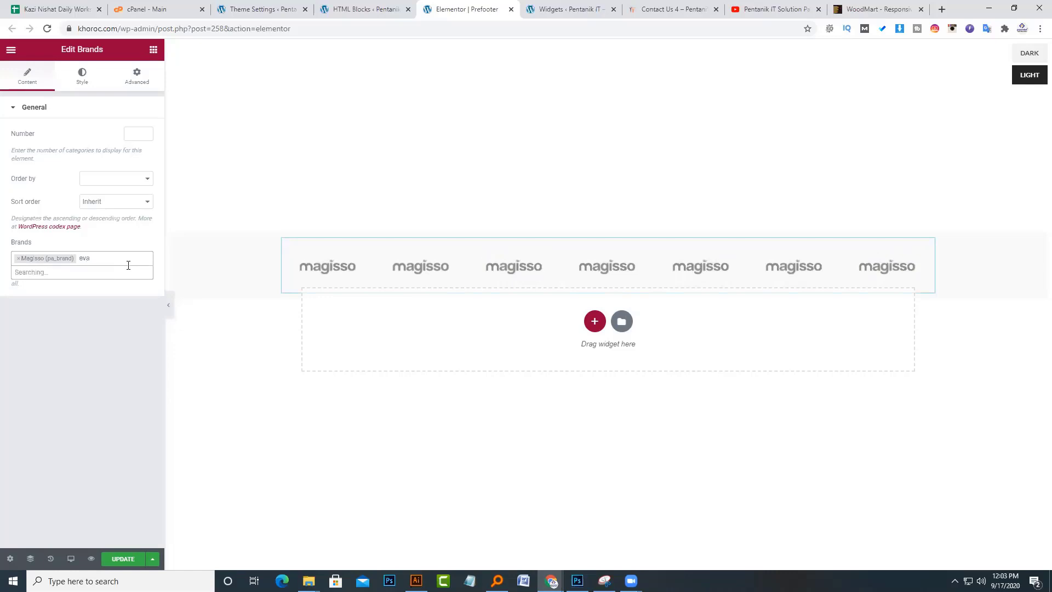
pyautogui.click(120, 272)
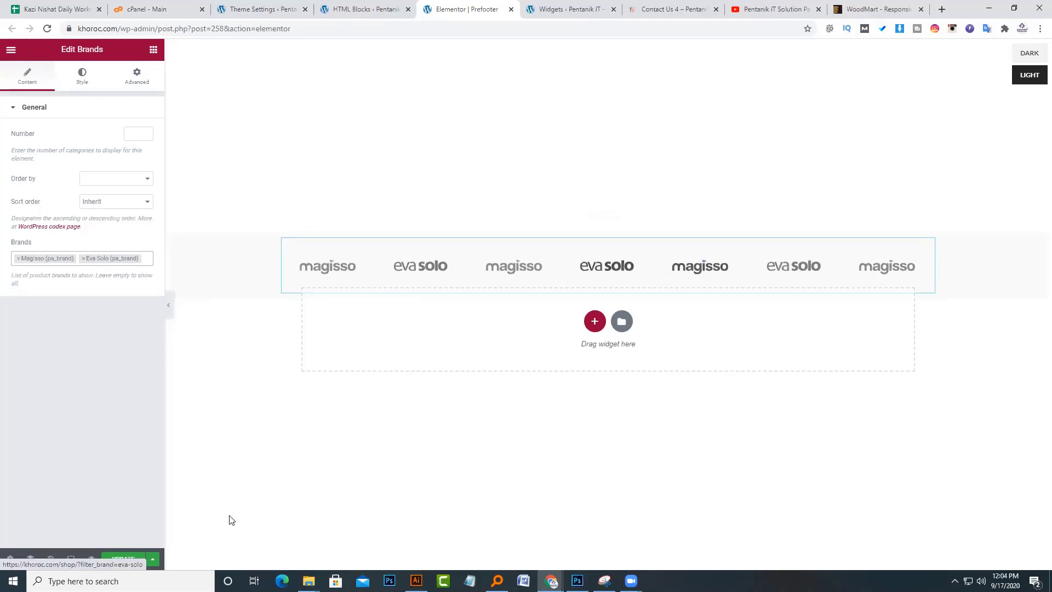
pyautogui.hotkey('ctrl', 's')
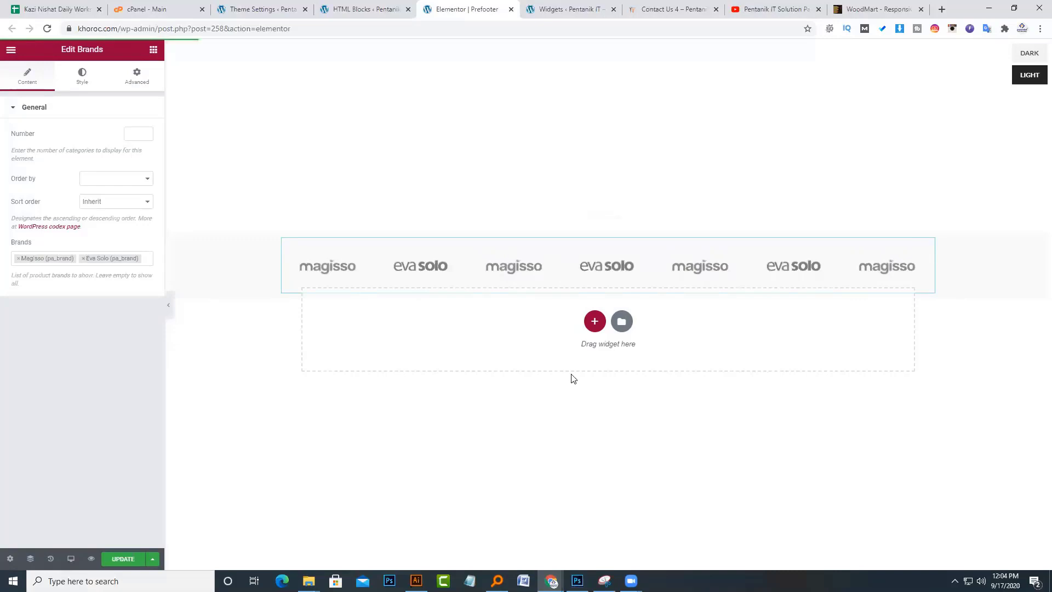
# - Open the Typography theme settings and review the font options from Primary font to Navigation font
pyautogui.click(394, 5)
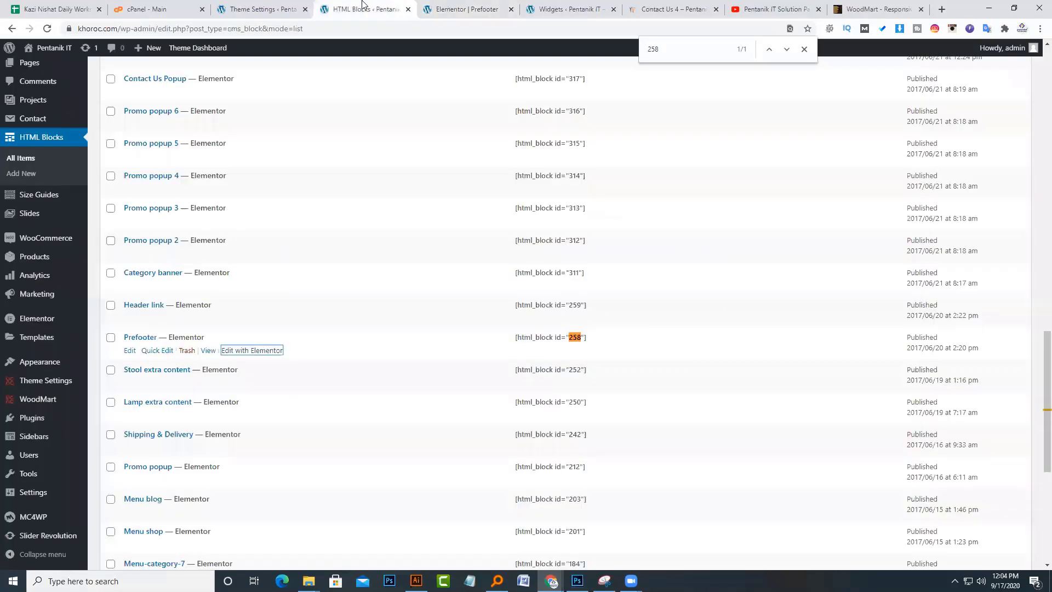
pyautogui.click(263, 9)
pyautogui.scroll(20, 368, 248)
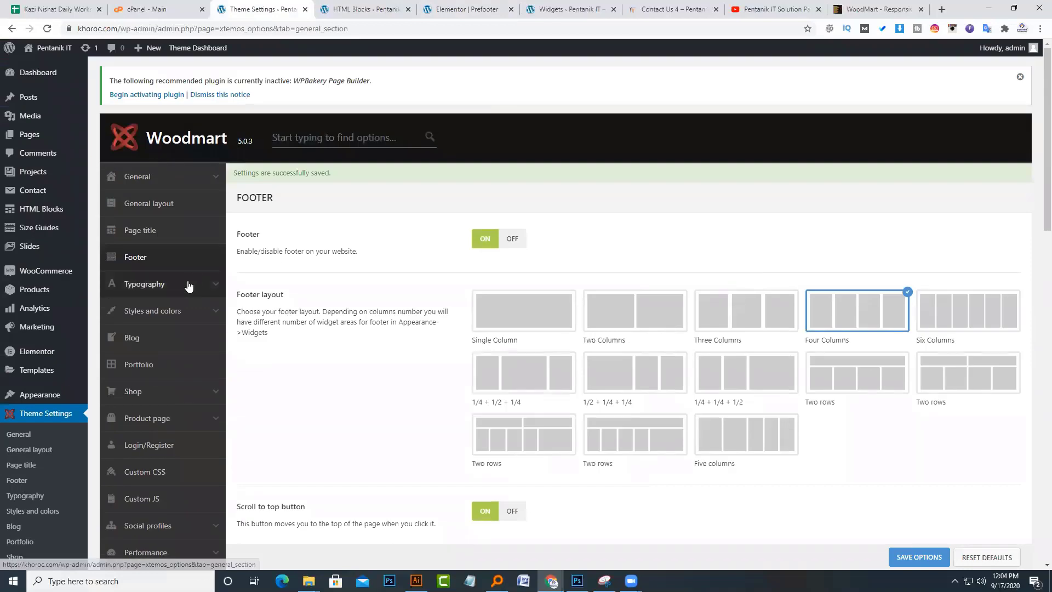
pyautogui.click(188, 285)
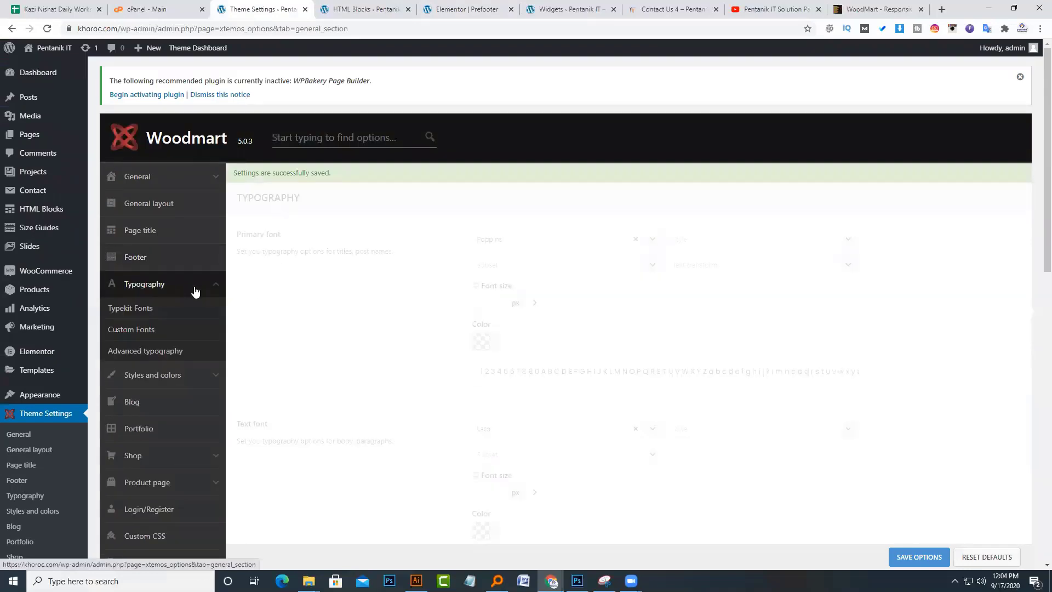
pyautogui.scroll(-1, 309, 282)
pyautogui.scroll(-6, 413, 172)
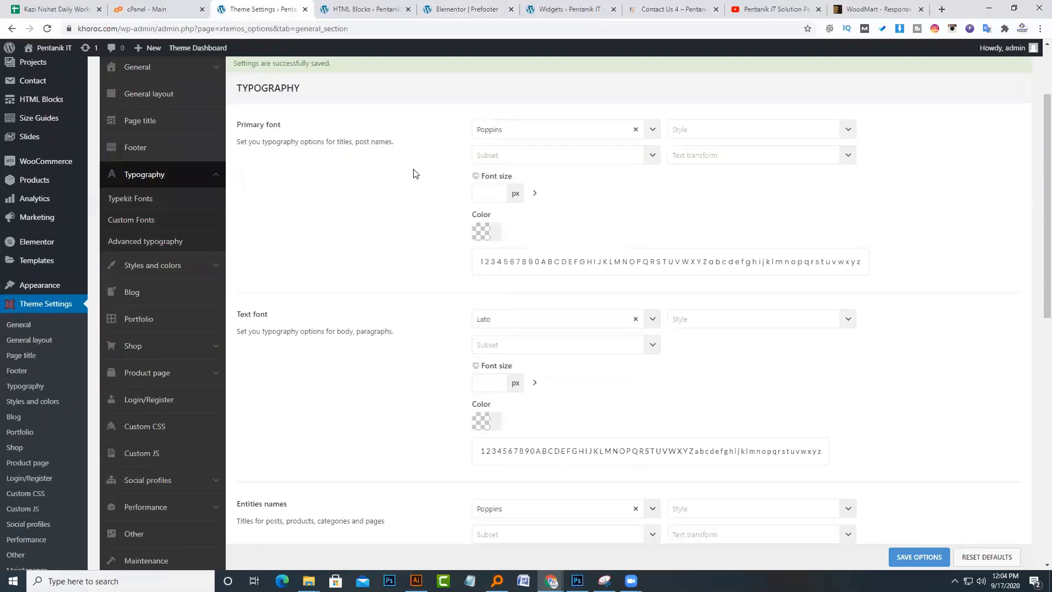
pyautogui.scroll(-4, 427, 312)
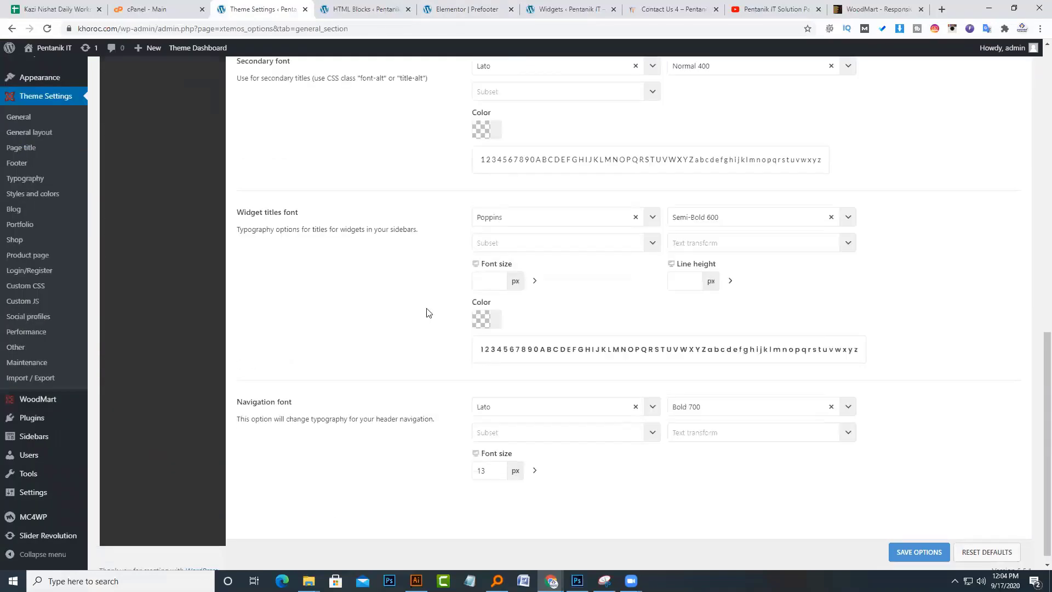
pyautogui.scroll(11, 433, 310)
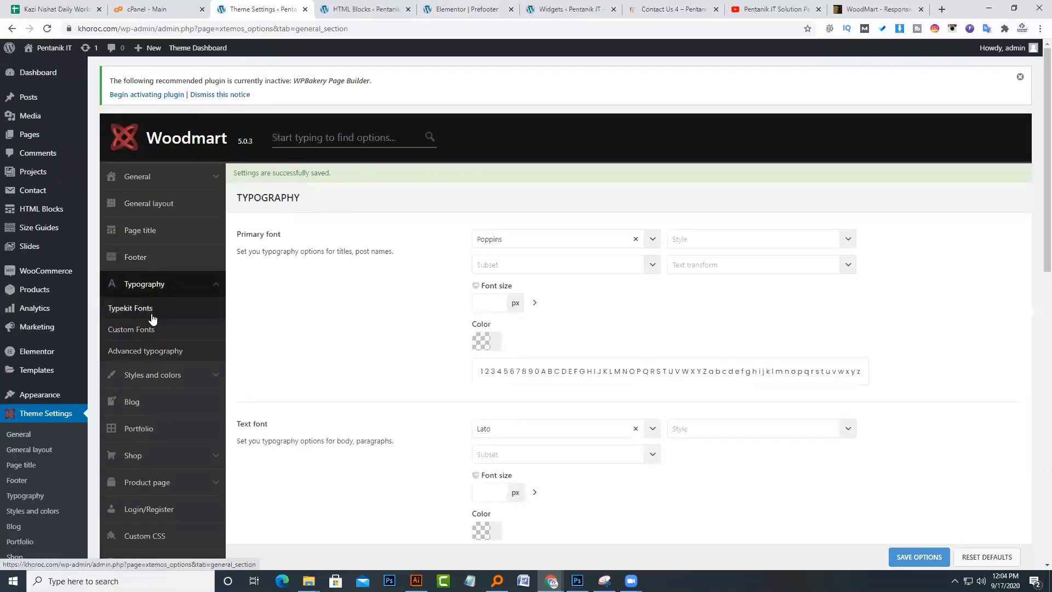
# - Examine the Custom Fonts and Advanced typography settings and open the Styles and colors section
pyautogui.click(152, 329)
pyautogui.scroll(-3, 284, 338)
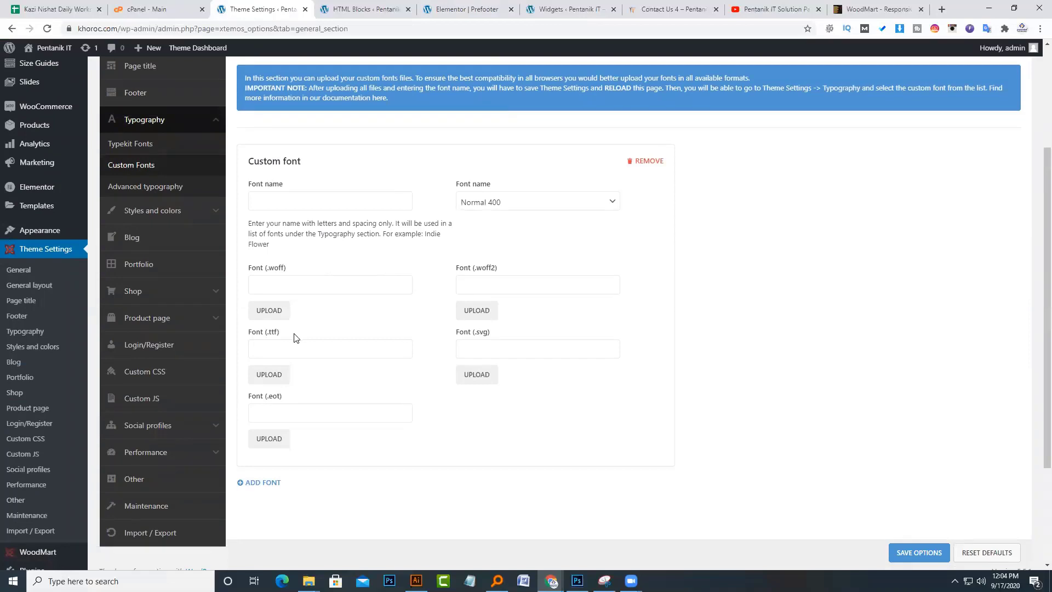
pyautogui.scroll(-1, 295, 338)
pyautogui.scroll(2, 277, 288)
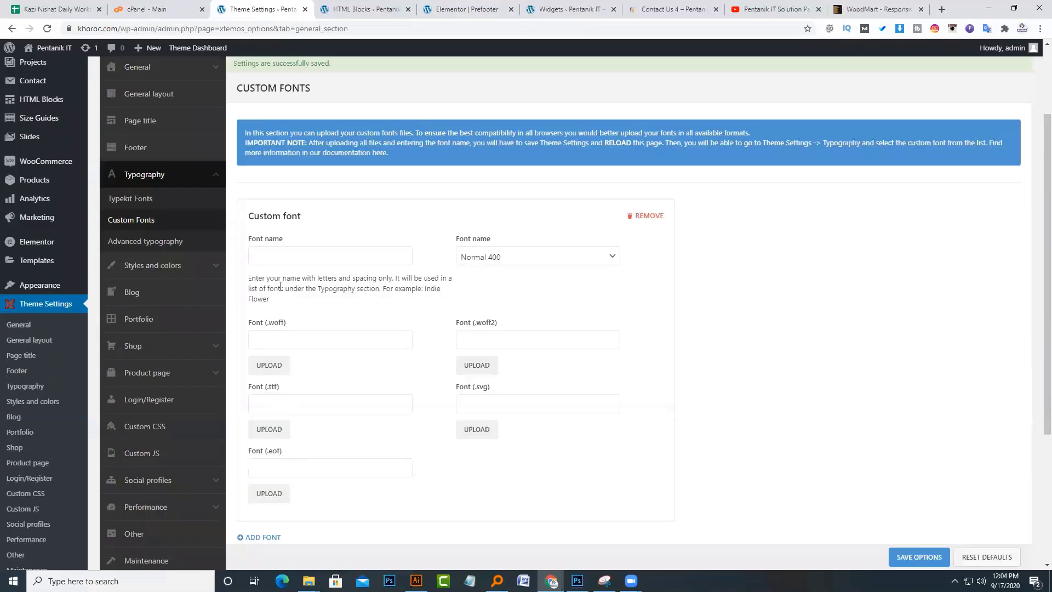
pyautogui.click(116, 240)
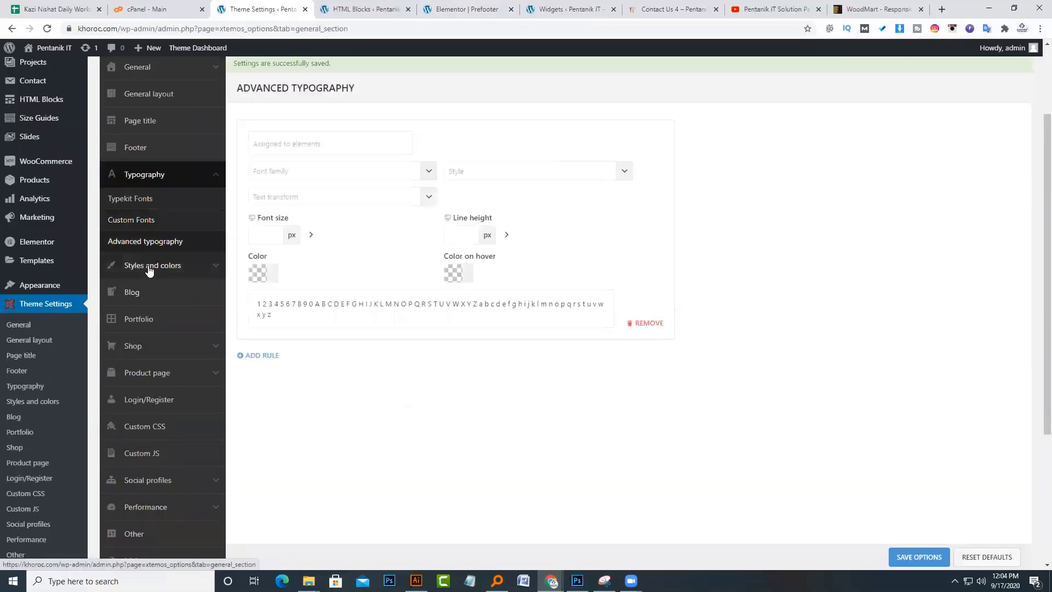
pyautogui.click(147, 268)
# - Place the Contact Us page's browser tab directly after the Theme Settings tab and view the page from its header
pyautogui.click(344, 4)
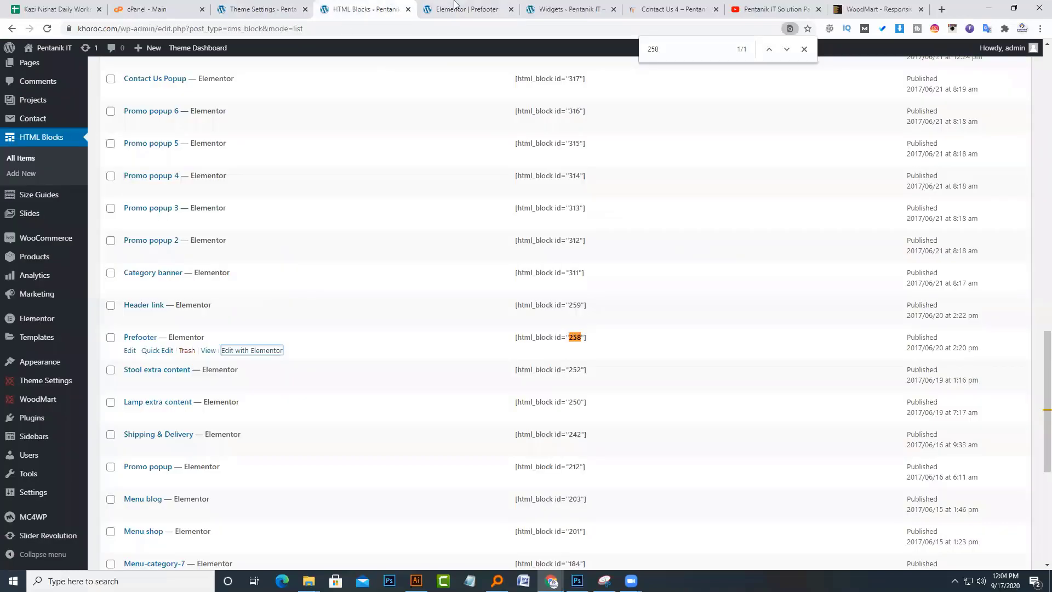
pyautogui.click(457, 7)
pyautogui.click(645, 10)
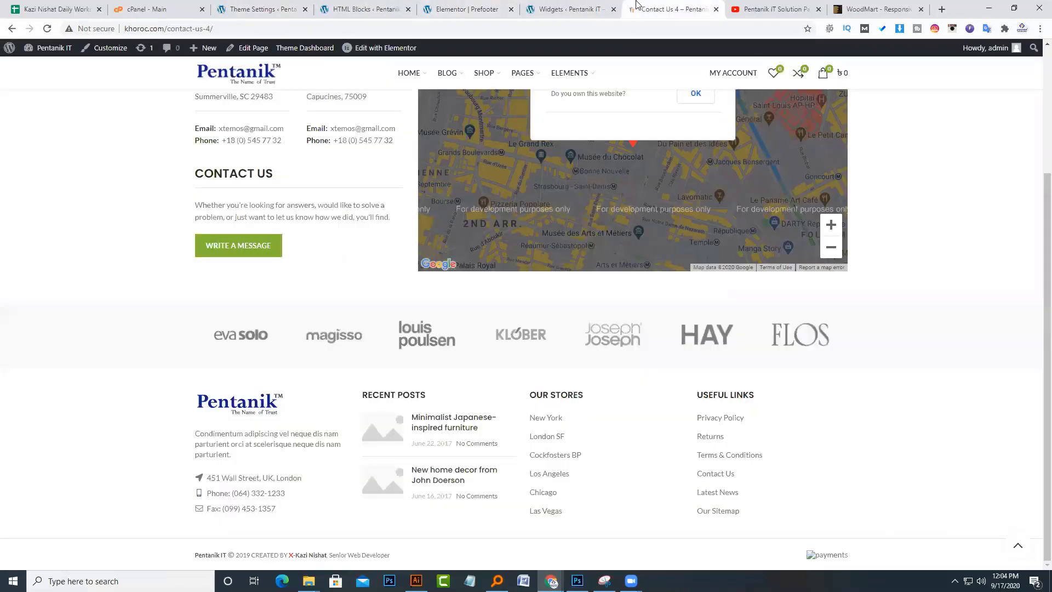
pyautogui.moveTo(637, 5); pyautogui.dragTo(351, 7)
pyautogui.scroll(3, 351, 167)
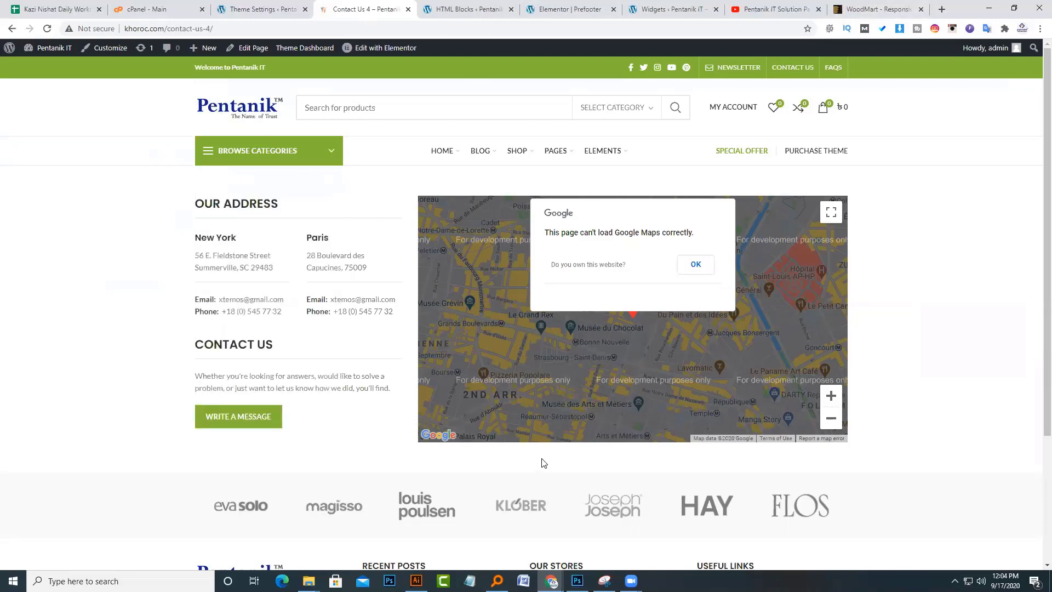
# - Open pentanik-logo-final-164-51.png from the desktop in Photoshop and sample the blue of the Pentanik lettering with the Eyedropper
pyautogui.press('super+d')
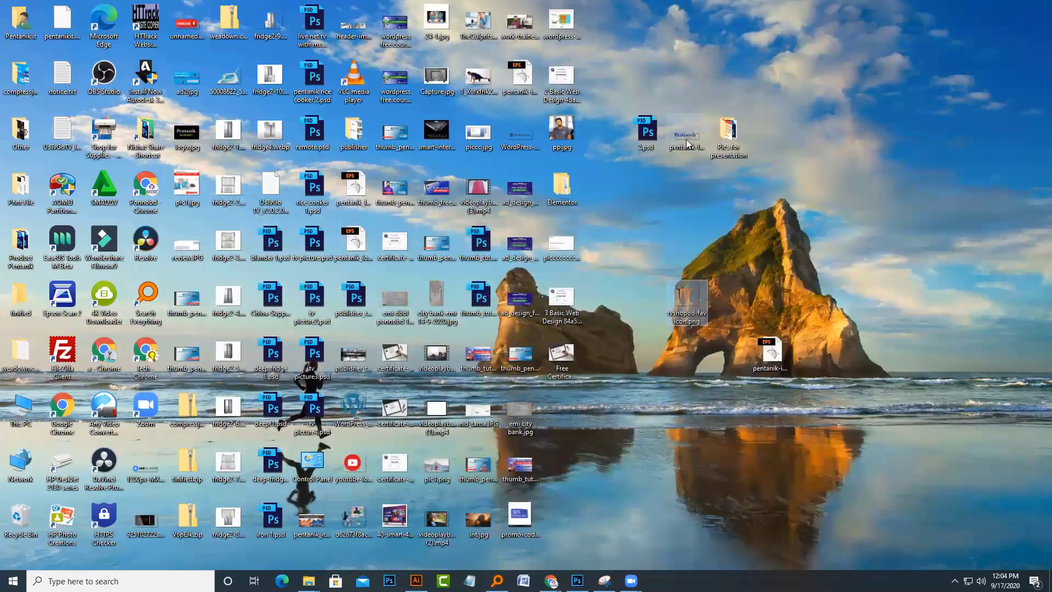
pyautogui.doubleClick(686, 143)
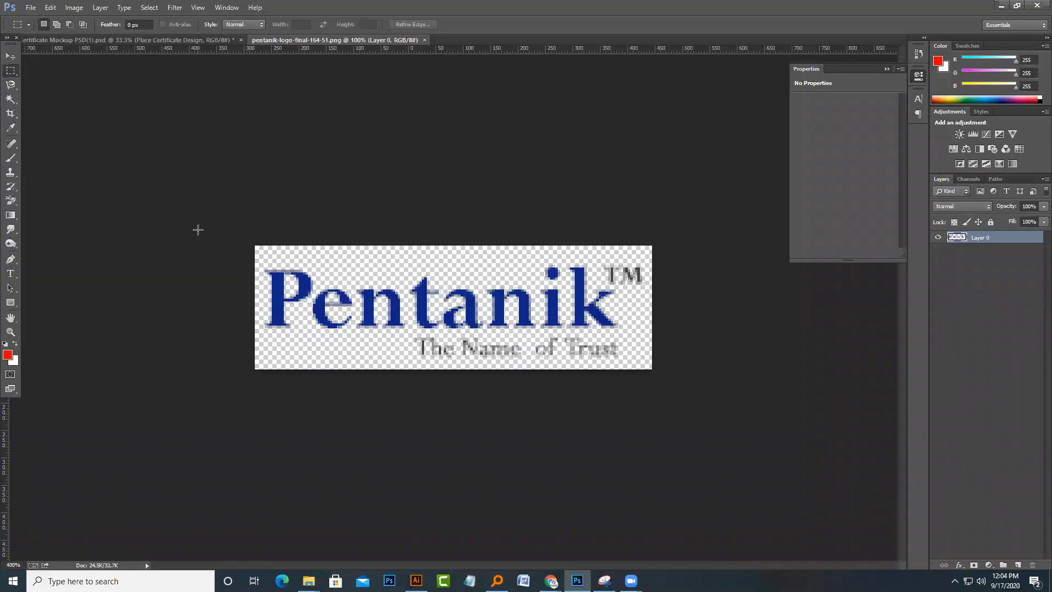
pyautogui.hotkey('ctrl', '+')
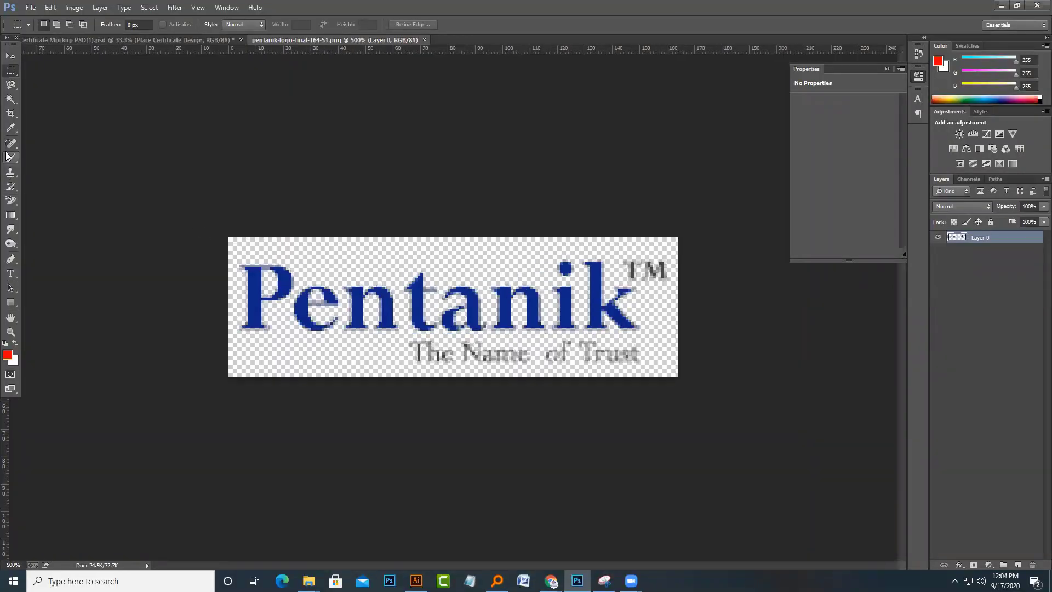
pyautogui.click(10, 128)
pyautogui.click(257, 281)
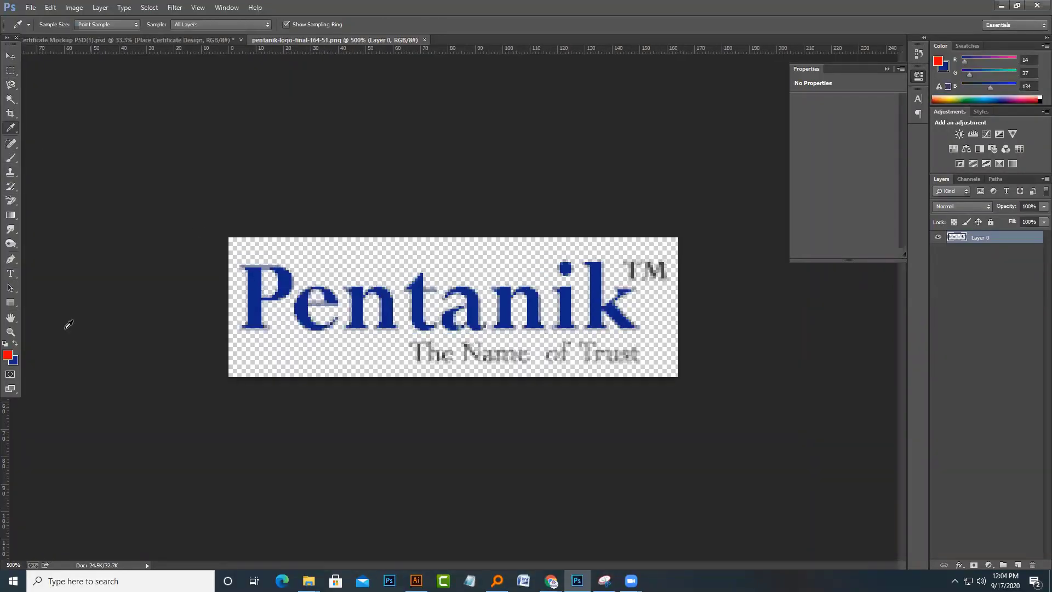
# - Copy the hex code of the sampled blue from the background color's Color Picker, confirm it and return to the desktop
pyautogui.click(13, 363)
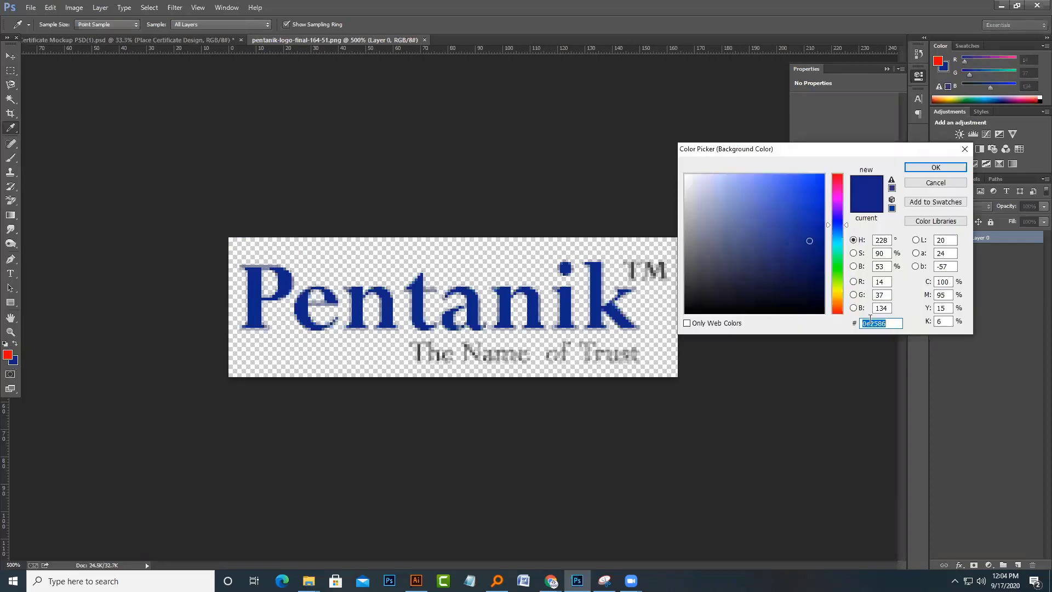
pyautogui.rightClick(870, 319)
pyautogui.click(881, 363)
pyautogui.click(873, 323)
pyautogui.rightClick(873, 322)
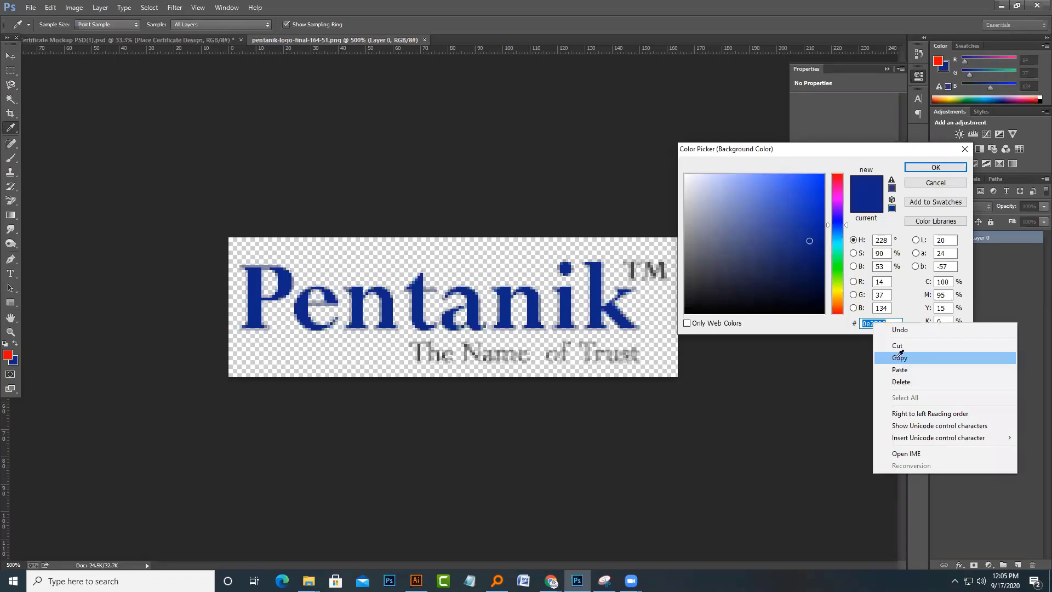
pyautogui.click(898, 357)
pyautogui.click(935, 167)
pyautogui.press('super+d')
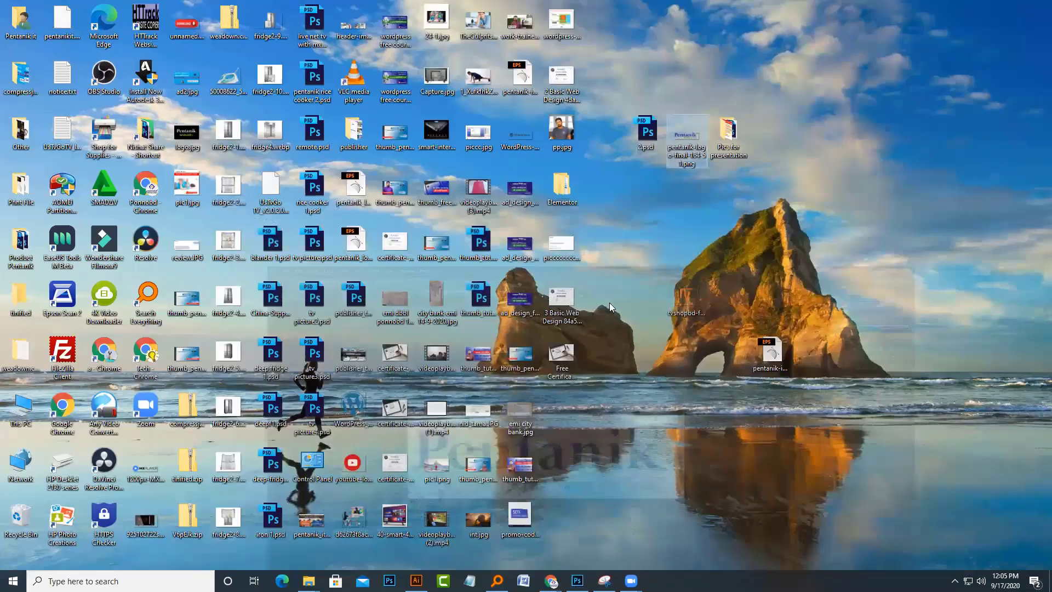
# - Switch to Chrome, set the theme's Primary color to #0e2586 in the Styles and colors settings and save the options
pyautogui.click(551, 581)
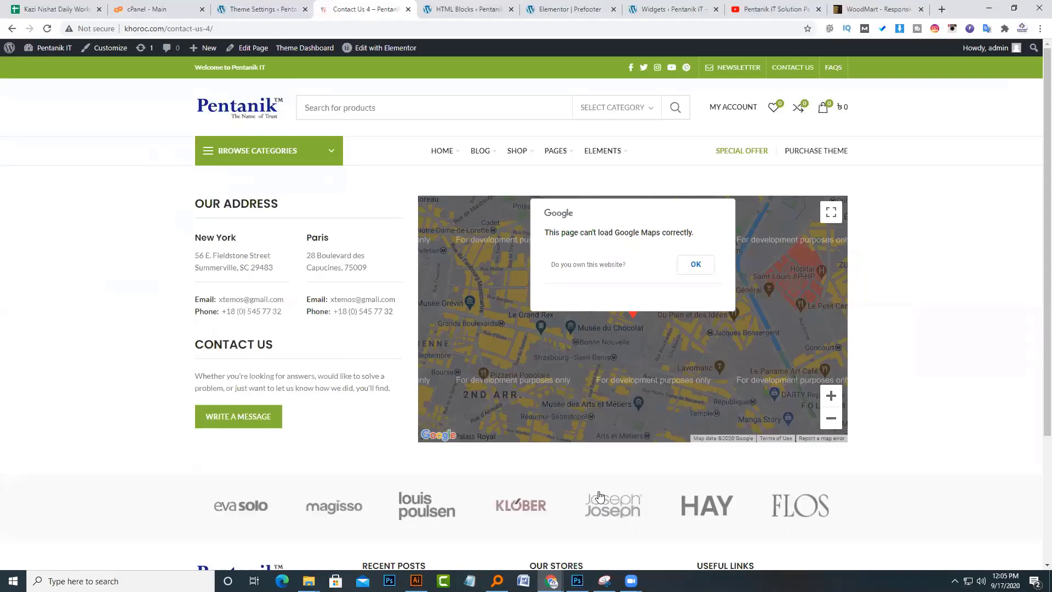
pyautogui.click(278, 8)
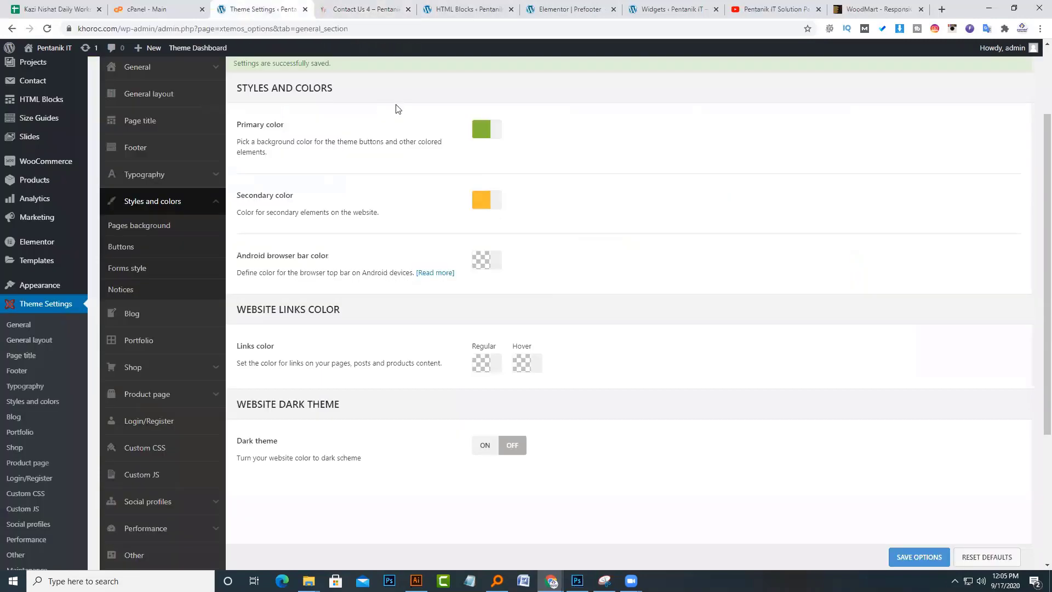
pyautogui.click(481, 129)
pyautogui.tripleClick(524, 129)
pyautogui.hotkey('ctrl', 'v')
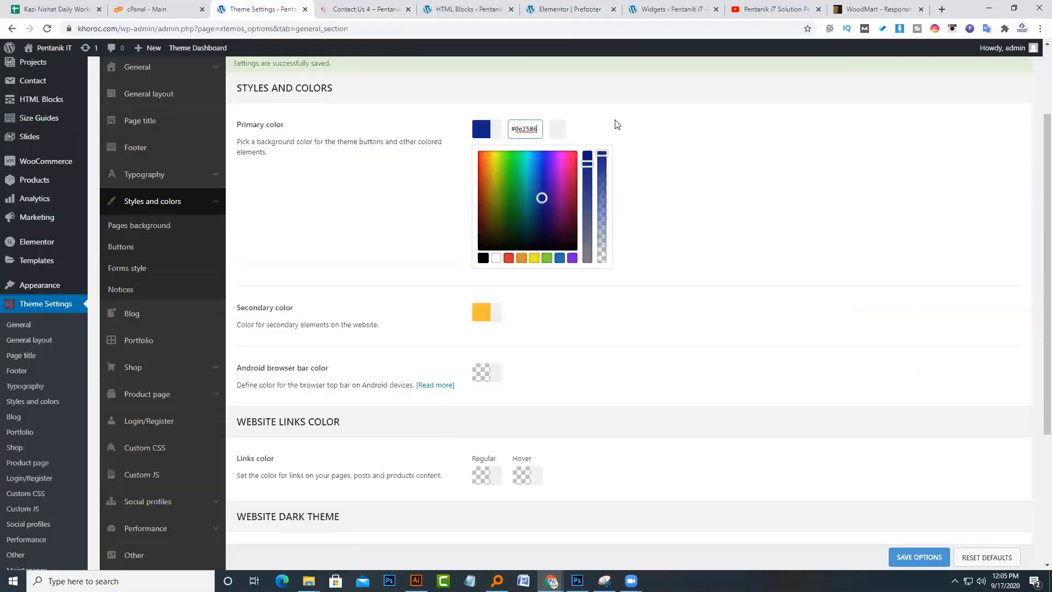
pyautogui.click(615, 123)
pyautogui.click(927, 558)
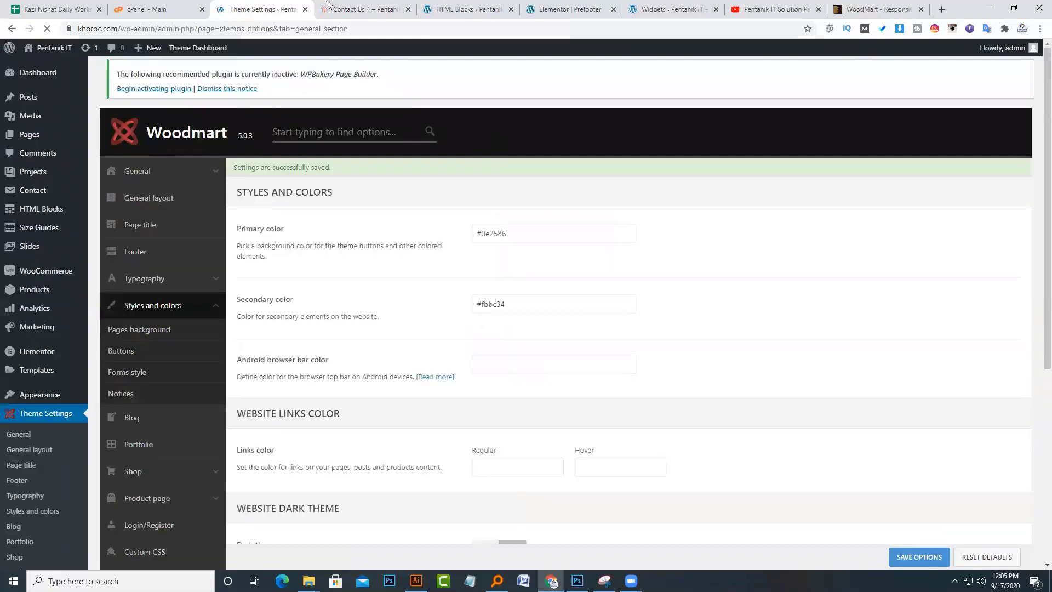
# - Reload the Contact Us page and check the primary color on its header, buttons and footer
pyautogui.click(336, 9)
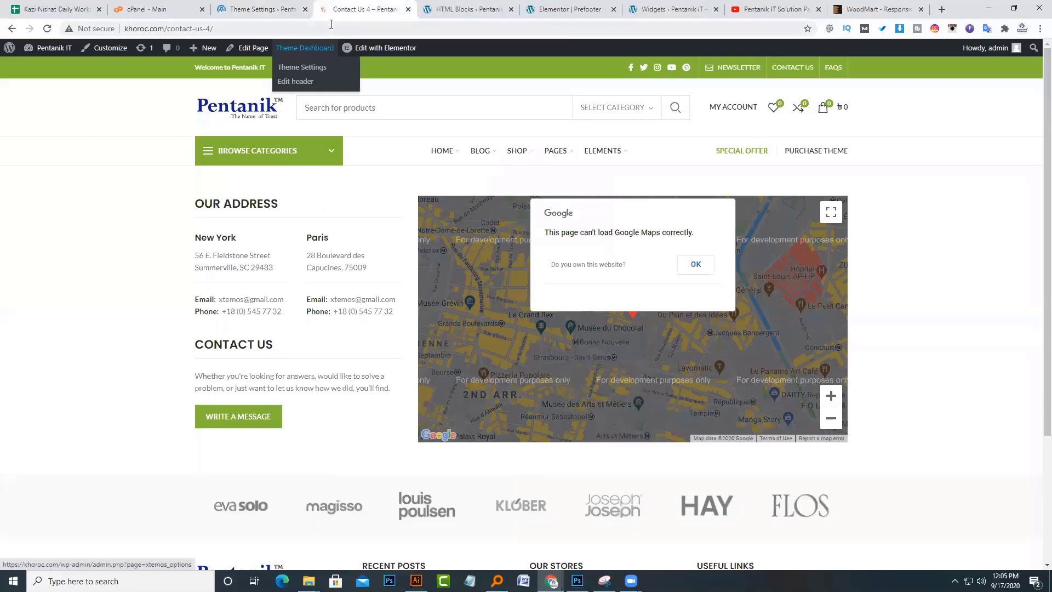
pyautogui.click(331, 24)
pyautogui.press('Return')
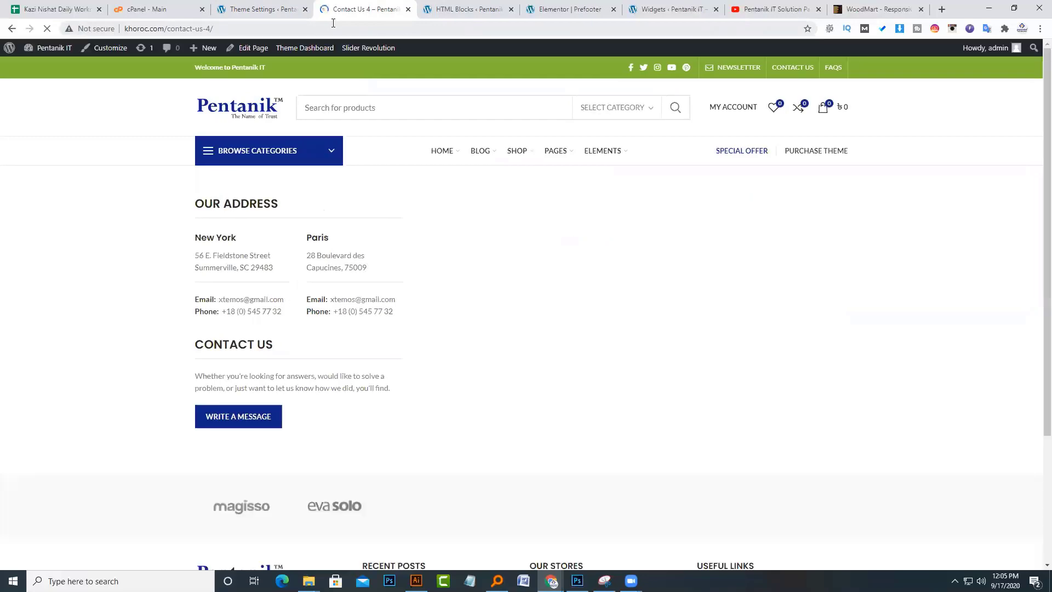
pyautogui.scroll(-3, 296, 279)
pyautogui.scroll(3, 296, 279)
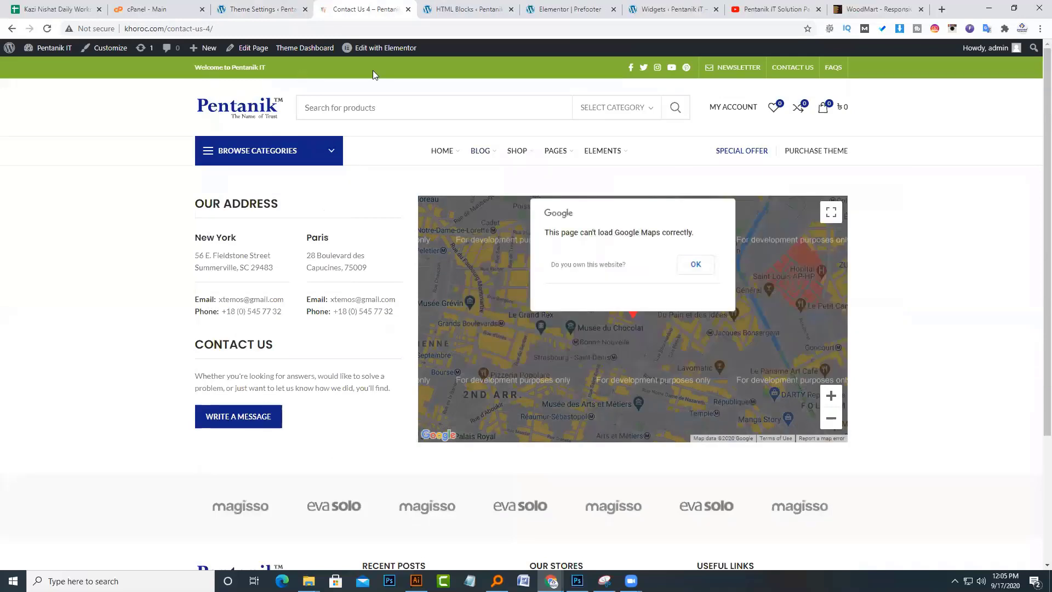
# - Open the WoodMart Header builder from Theme Settings in a separate browser tab and open the Header Base layout for editing
pyautogui.click(262, 10)
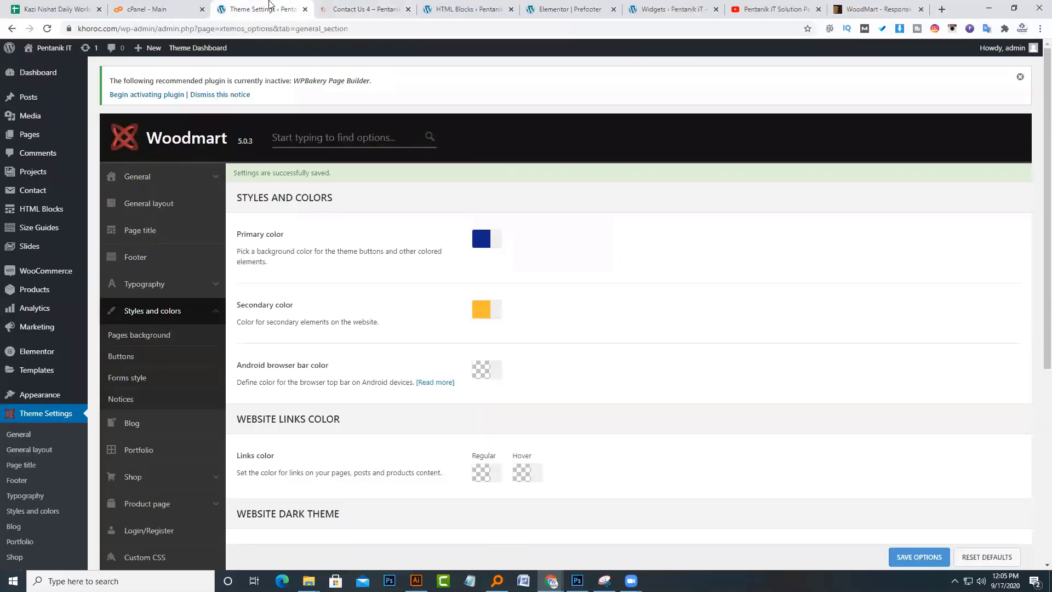
pyautogui.scroll(-5, 71, 416)
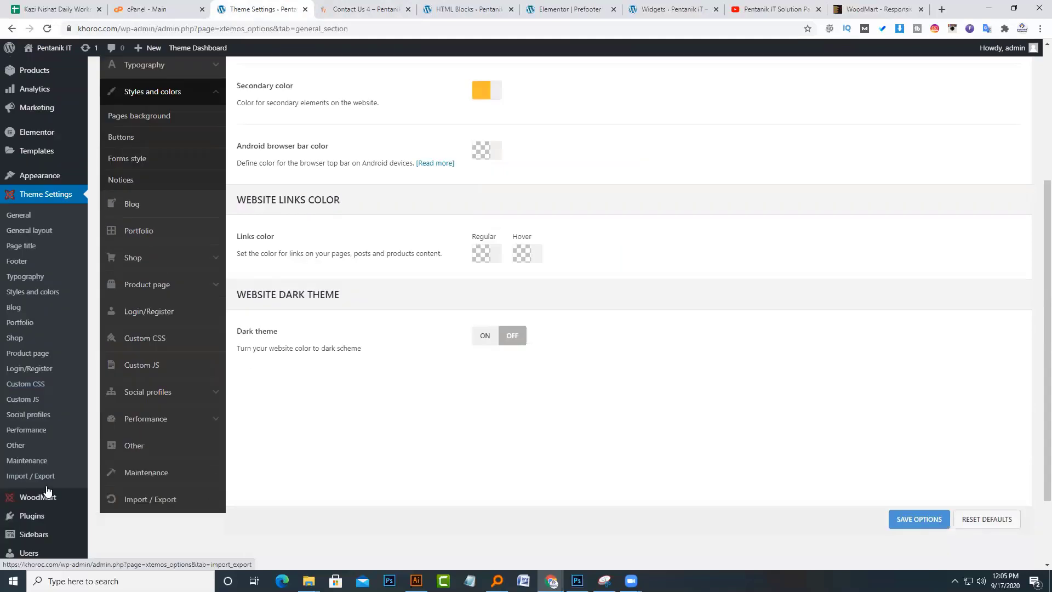
pyautogui.moveTo(59, 448)
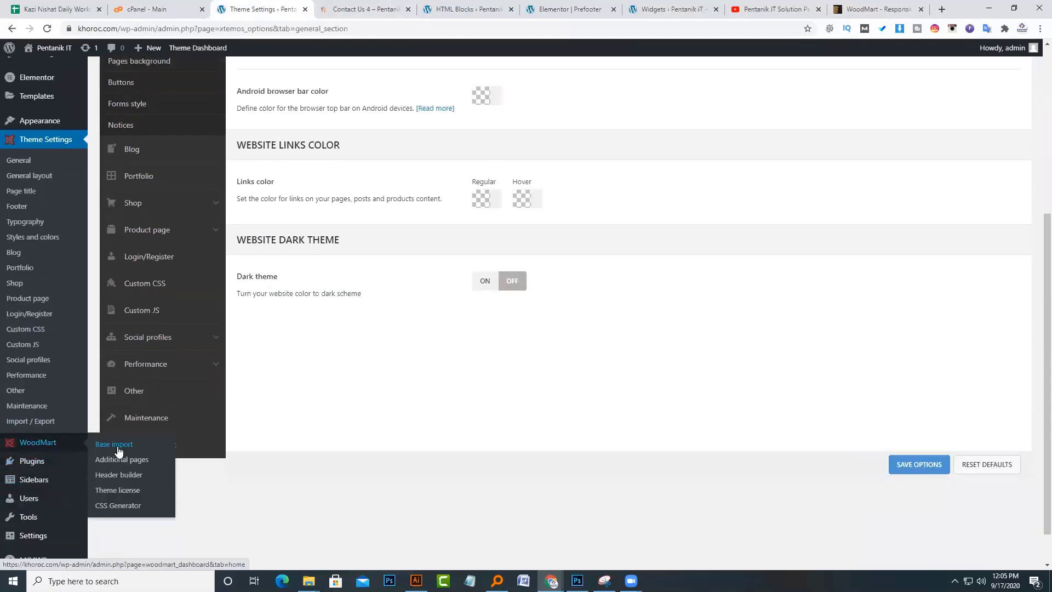
pyautogui.middleClick(118, 483)
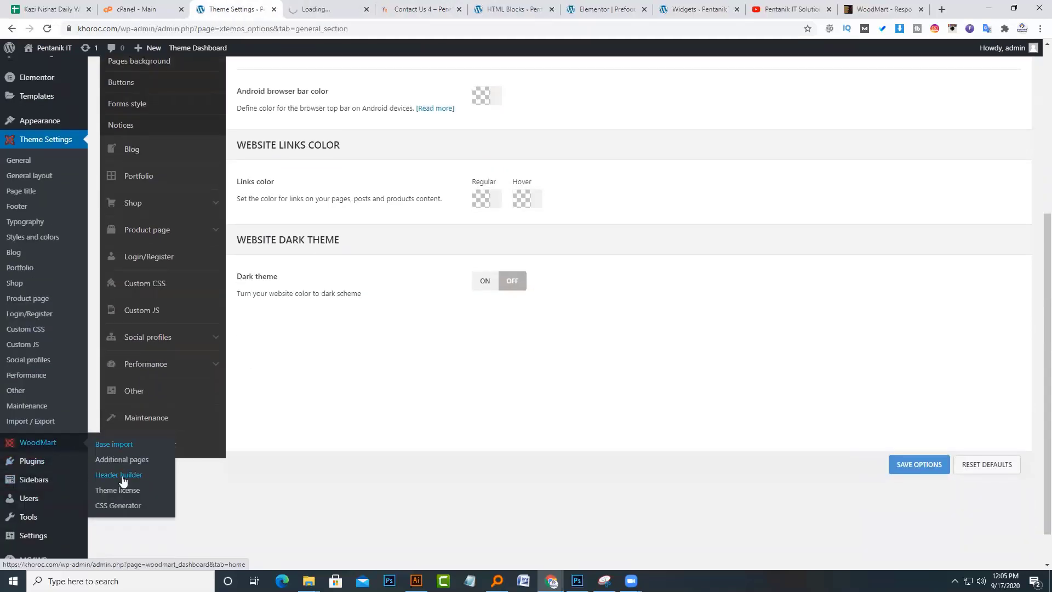
pyautogui.click(327, 9)
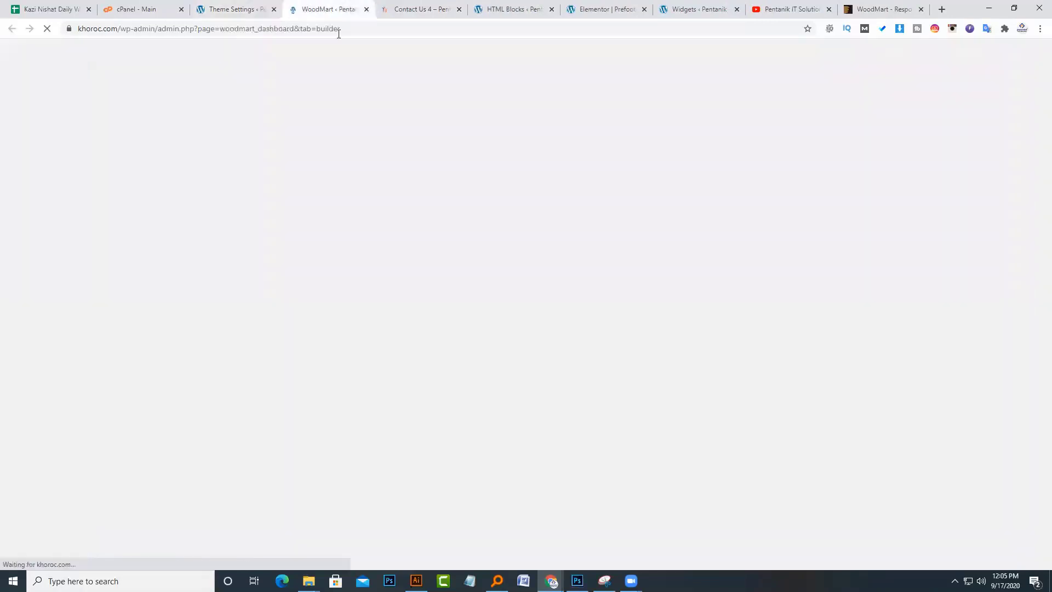
pyautogui.scroll(-2, 384, 258)
pyautogui.click(510, 253)
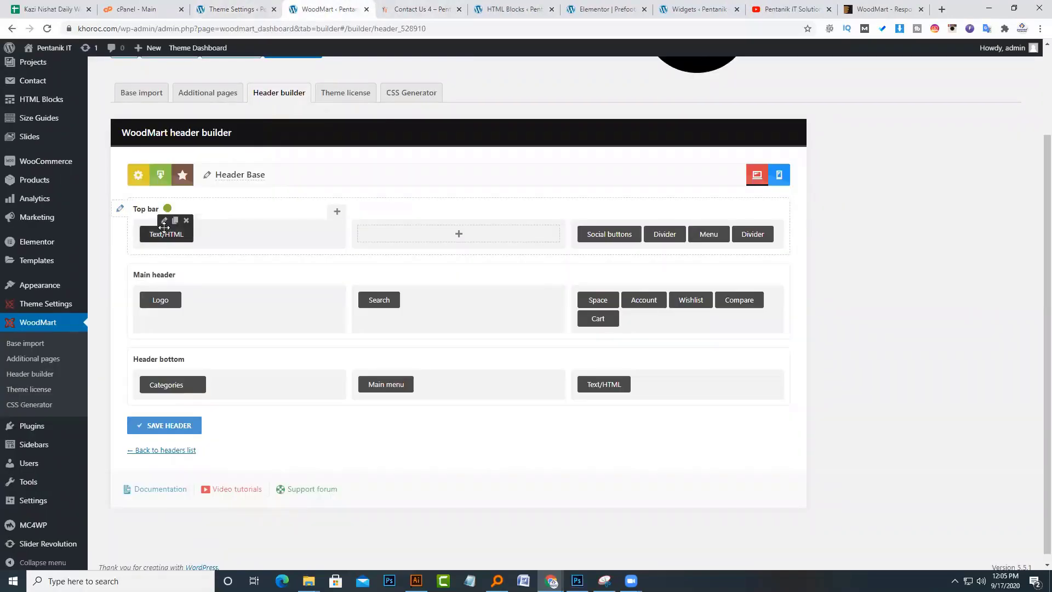
# - Set the Top bar's background color to 0e2586 and save both the row settings and the header
pyautogui.click(120, 209)
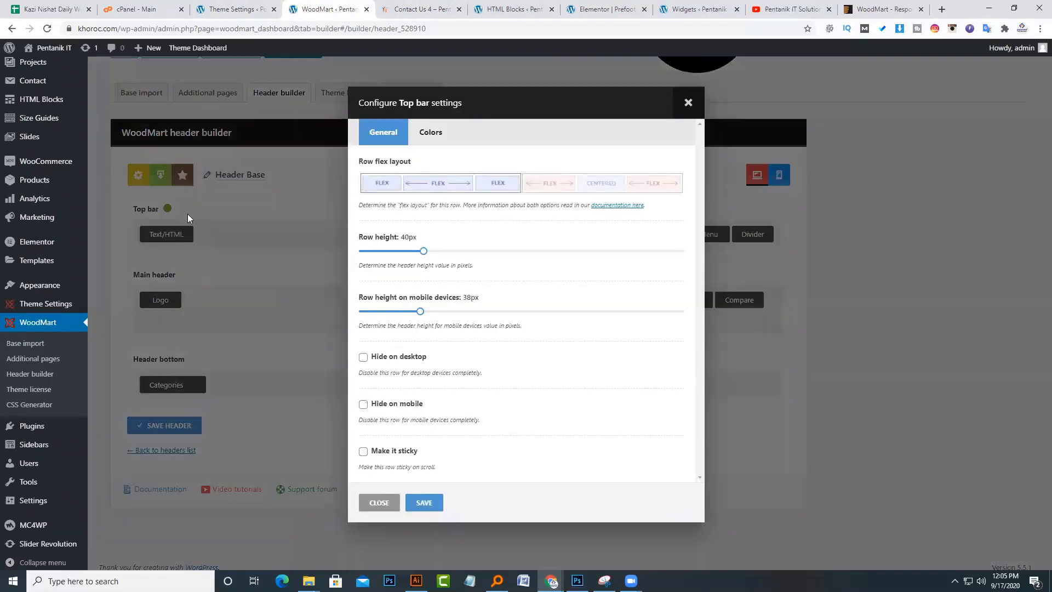
pyautogui.click(431, 132)
pyautogui.scroll(-3, 542, 230)
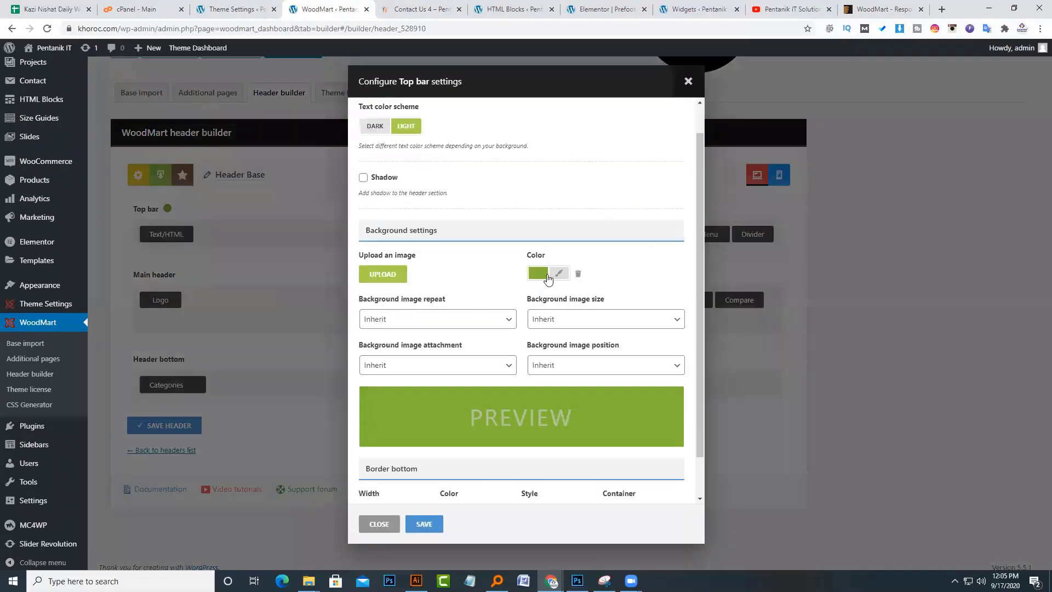
pyautogui.click(559, 227)
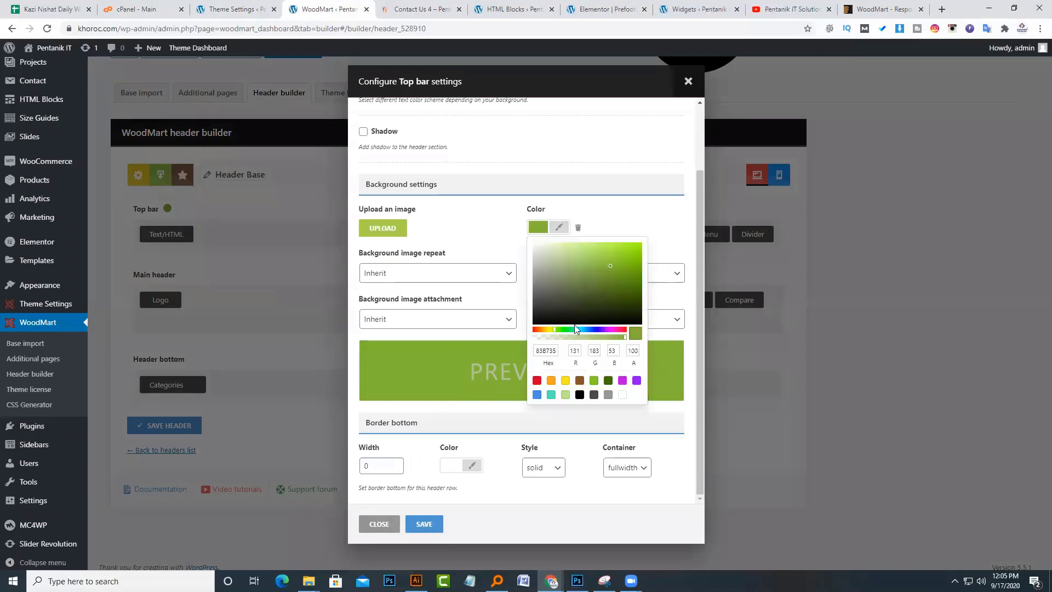
pyautogui.doubleClick(552, 350)
pyautogui.write('0e2586')
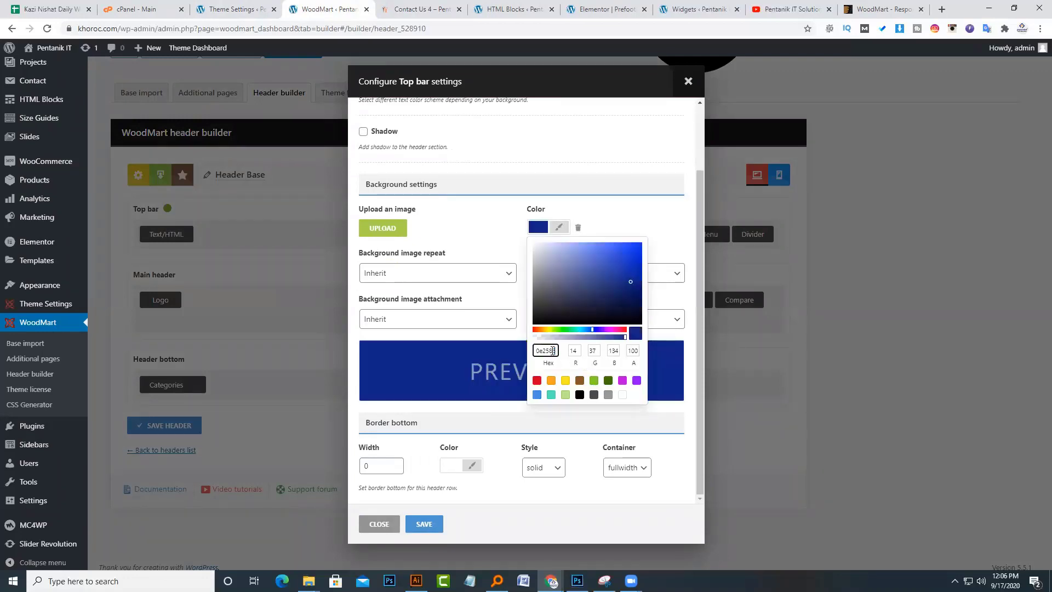
pyautogui.click(609, 213)
pyautogui.click(424, 523)
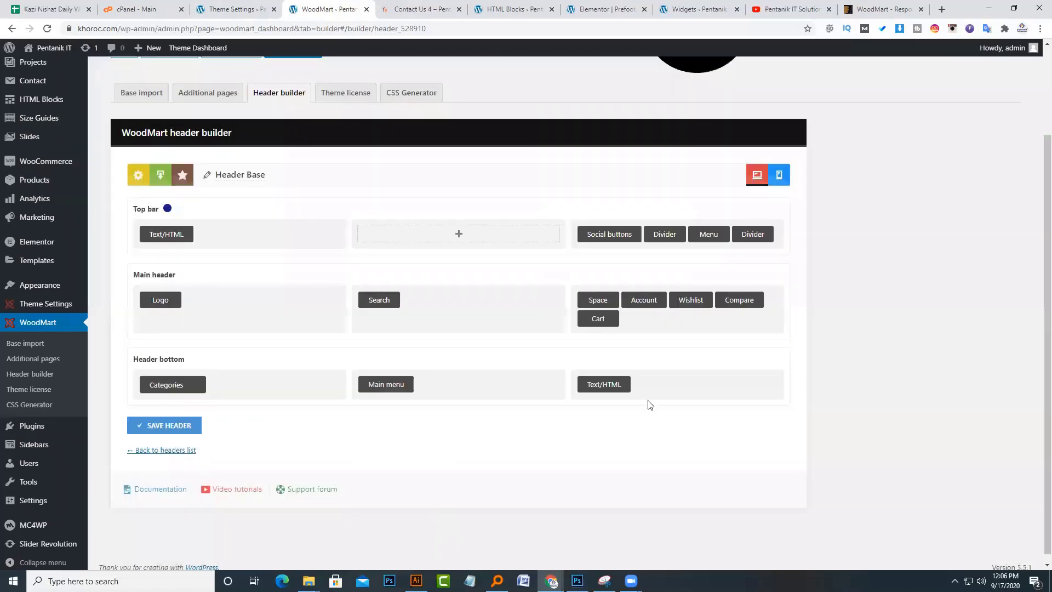
pyautogui.click(176, 428)
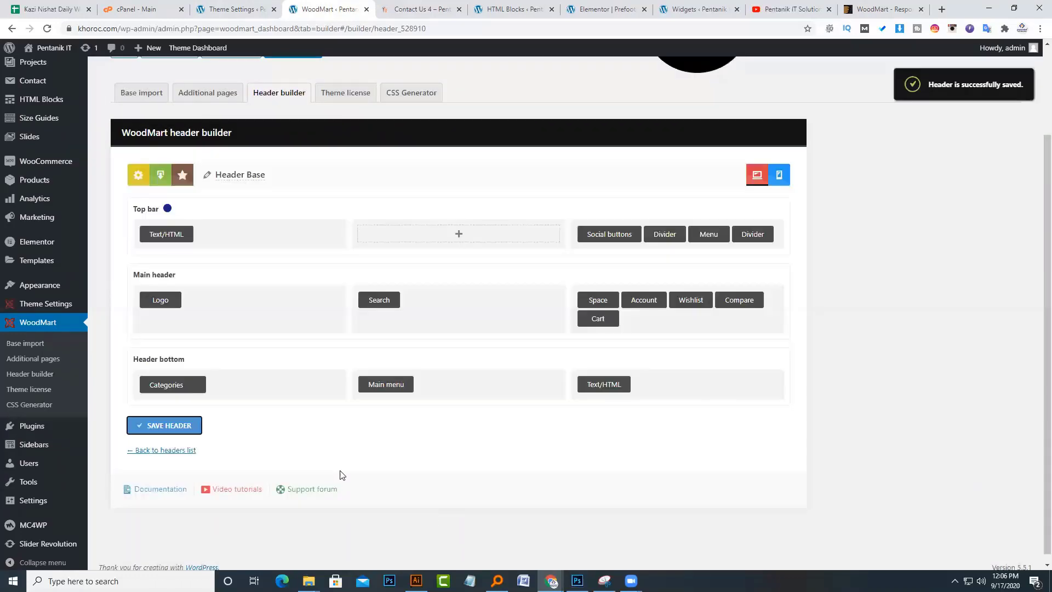
# - Reload the Contact Us page to check the top bar color and go to the site's home page
pyautogui.click(501, 6)
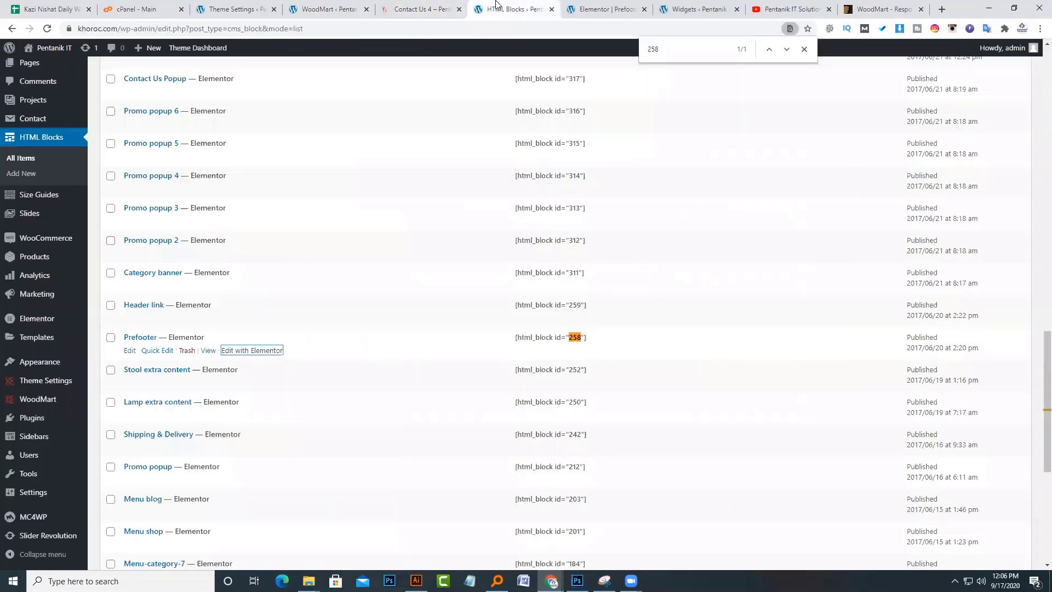
pyautogui.click(433, 9)
pyautogui.click(408, 26)
pyautogui.press('Return')
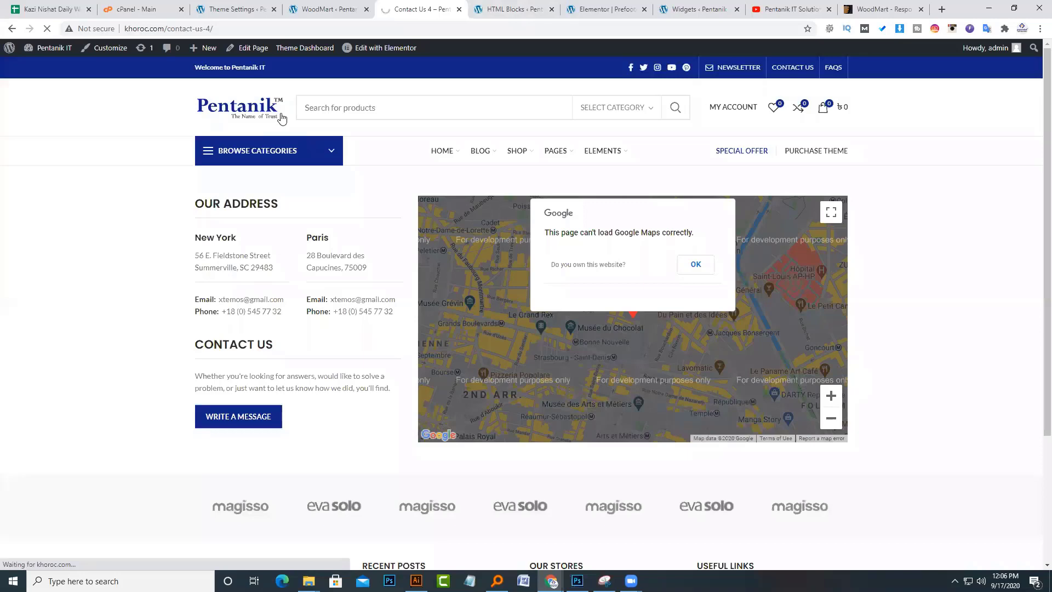
# - Review the Styles and colors settings down to the Dark theme option and view the site's home page
pyautogui.click(236, 10)
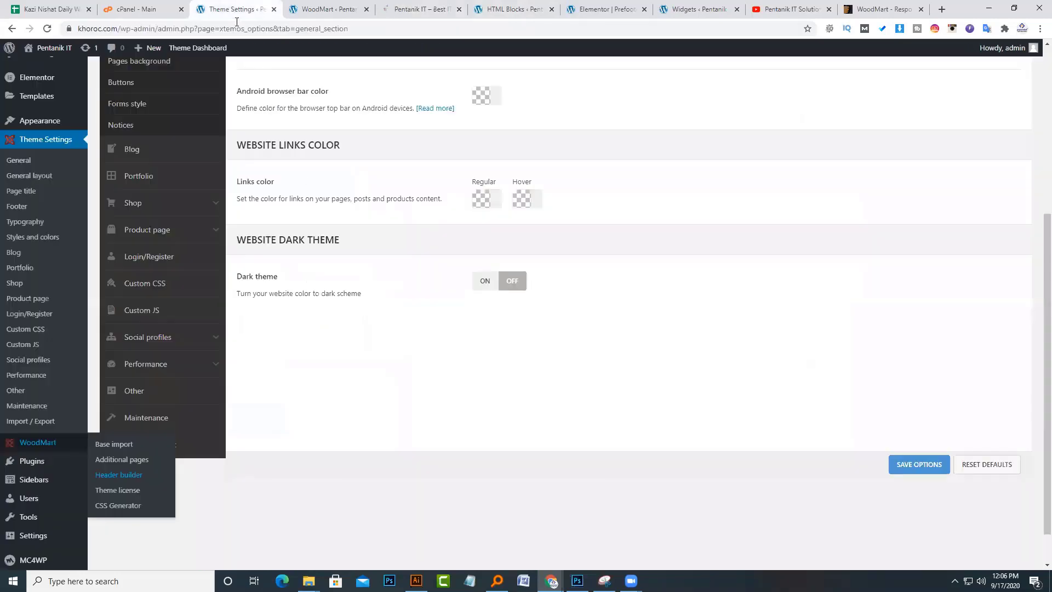
pyautogui.scroll(5, 357, 352)
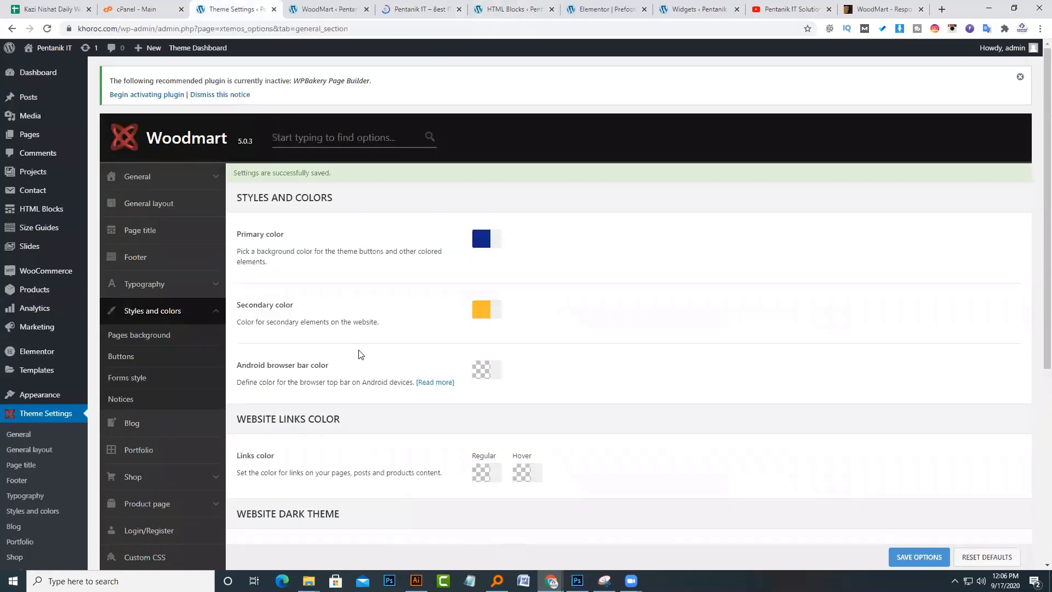
pyautogui.scroll(-2, 436, 240)
pyautogui.scroll(-1, 391, 416)
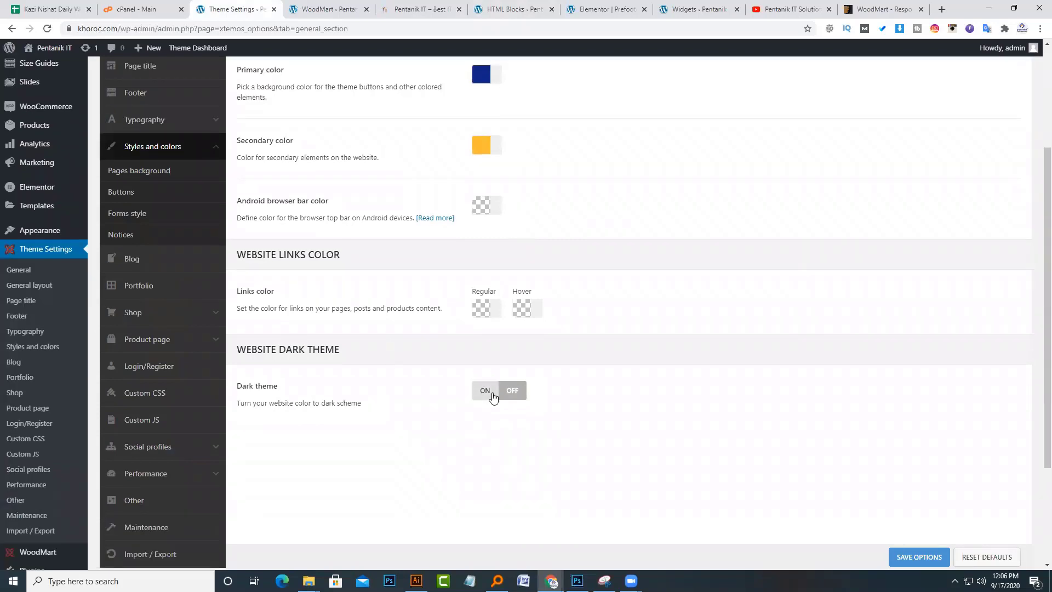
pyautogui.click(347, 4)
pyautogui.scroll(2, 530, 293)
pyautogui.click(419, 5)
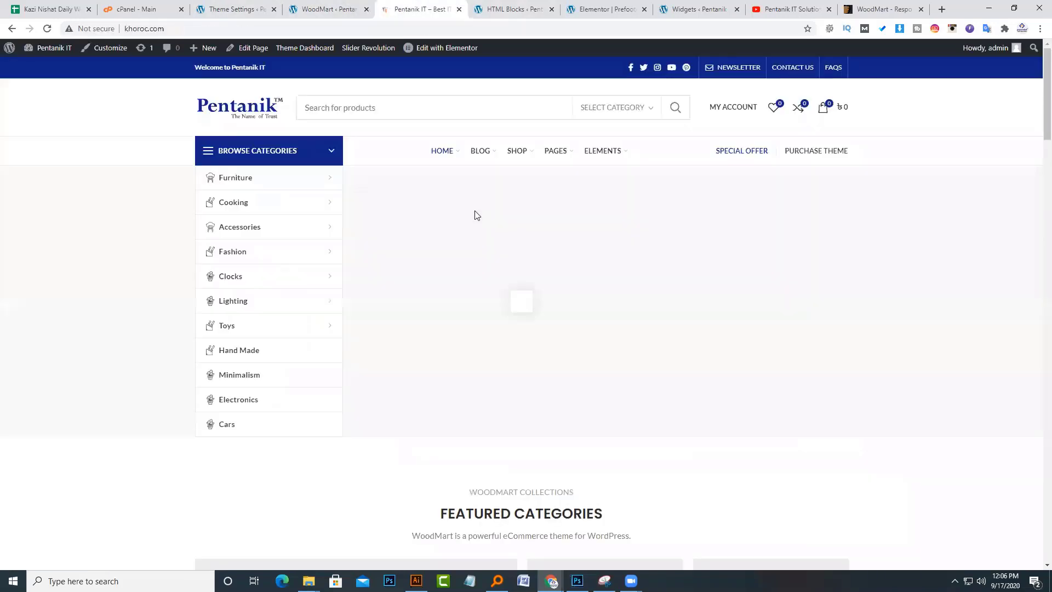
# - Turn on the Dark theme option in the Styles and colors settings and save the options
pyautogui.click(235, 10)
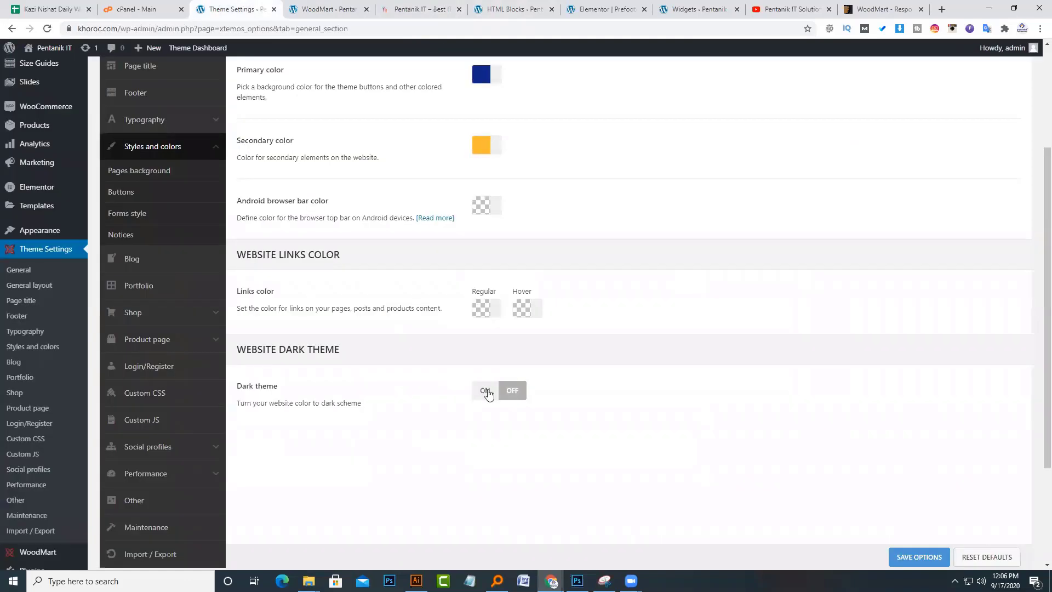
pyautogui.click(486, 391)
pyautogui.click(927, 557)
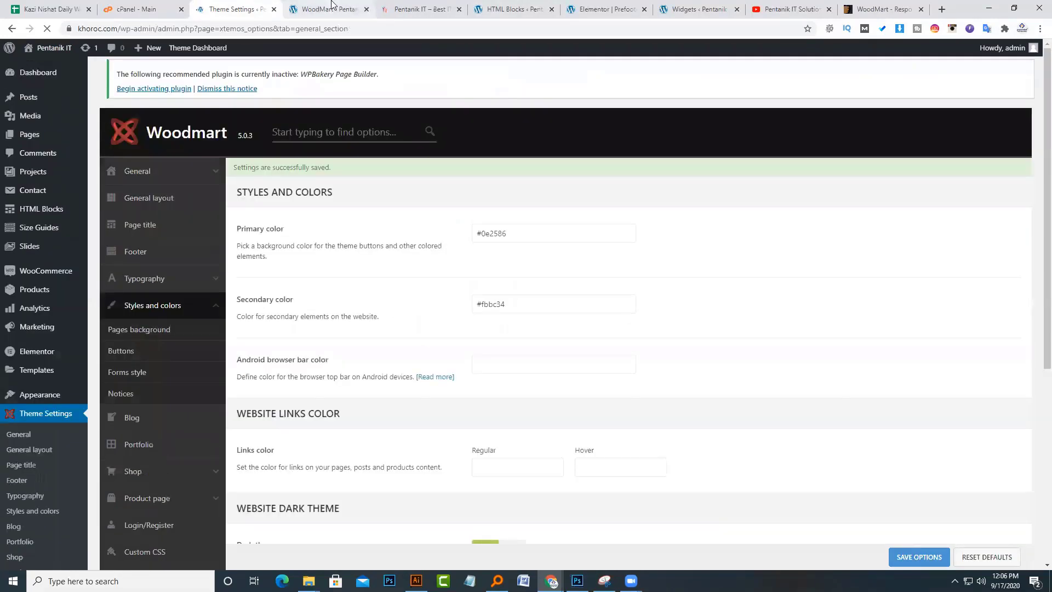
pyautogui.click(329, 10)
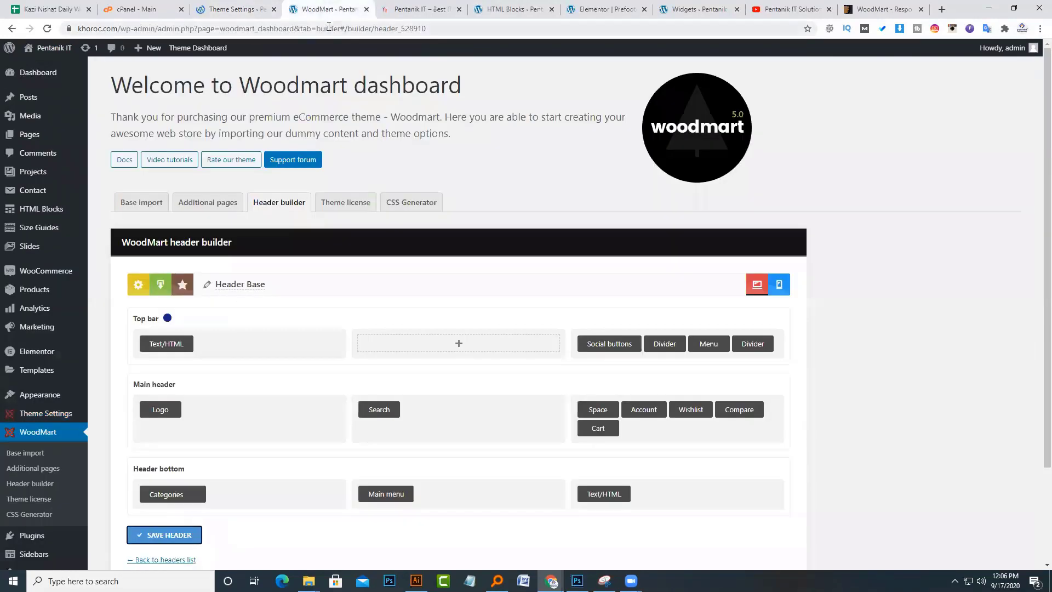
# - Reload the site's home page and look through its sections down to the latest news to check the dark theme
pyautogui.click(386, 11)
pyautogui.click(391, 33)
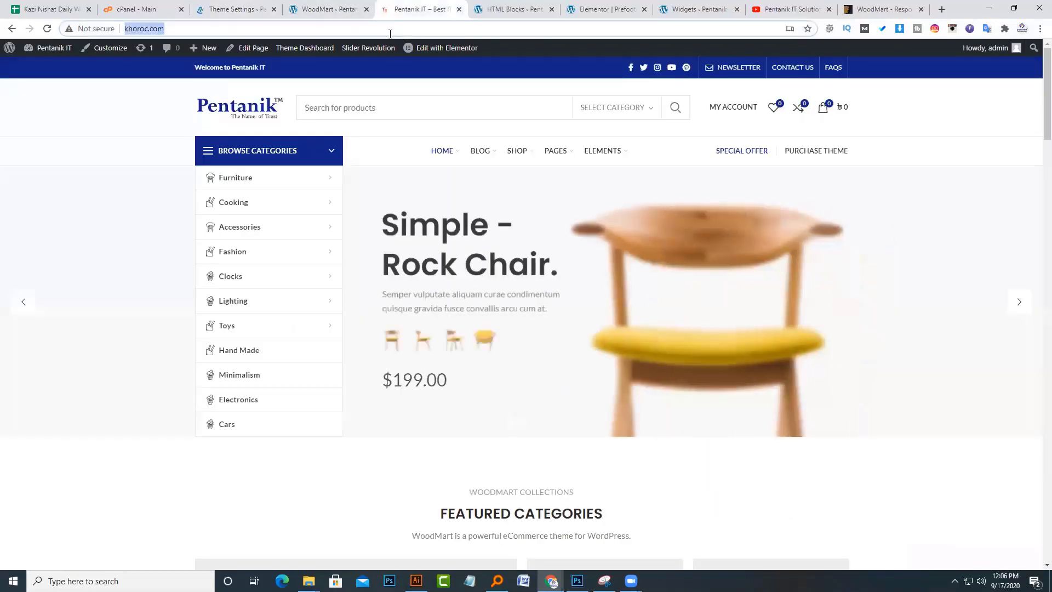
pyautogui.press('Return')
pyautogui.scroll(-7, 528, 237)
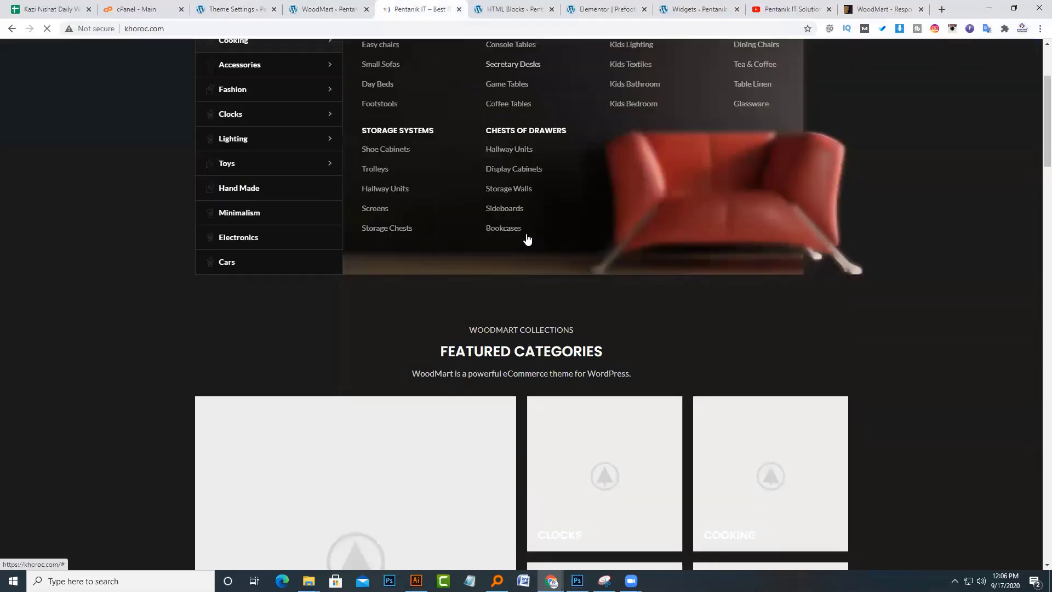
pyautogui.scroll(-20, 528, 240)
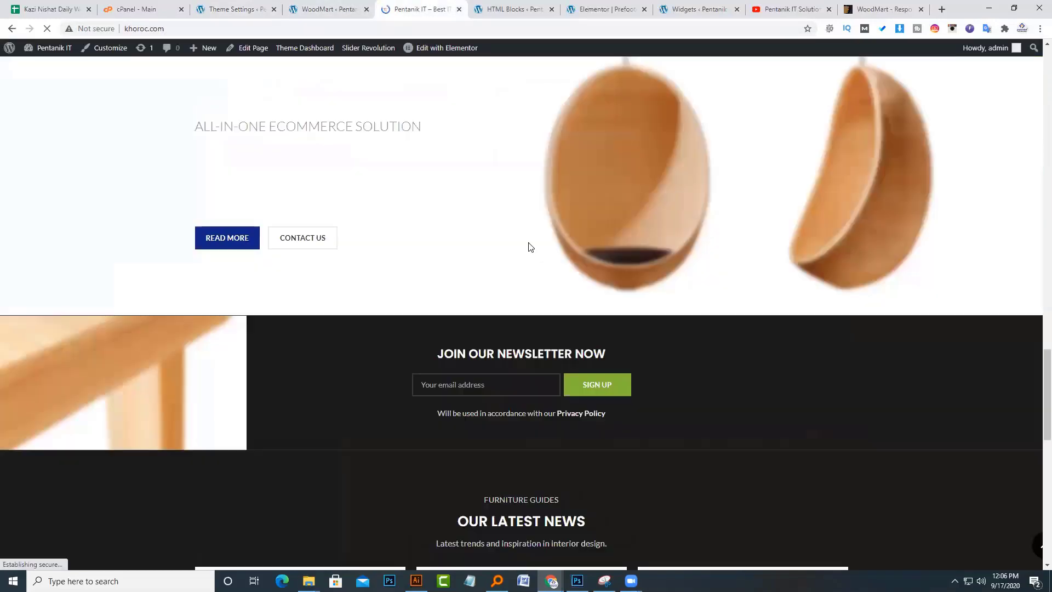
pyautogui.scroll(-5, 310, 225)
pyautogui.scroll(15, 310, 225)
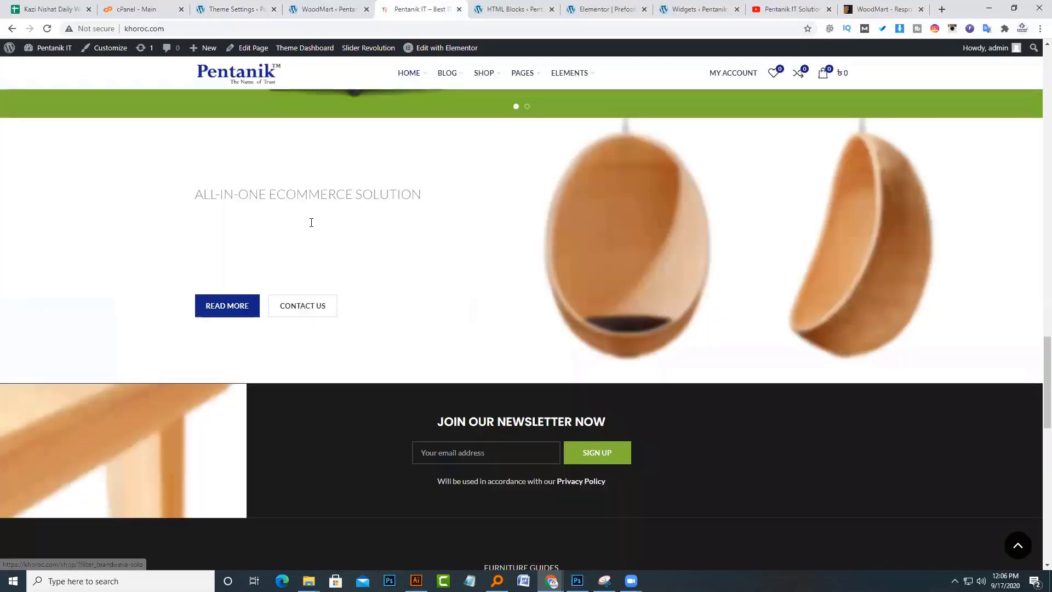
pyautogui.scroll(18, 310, 227)
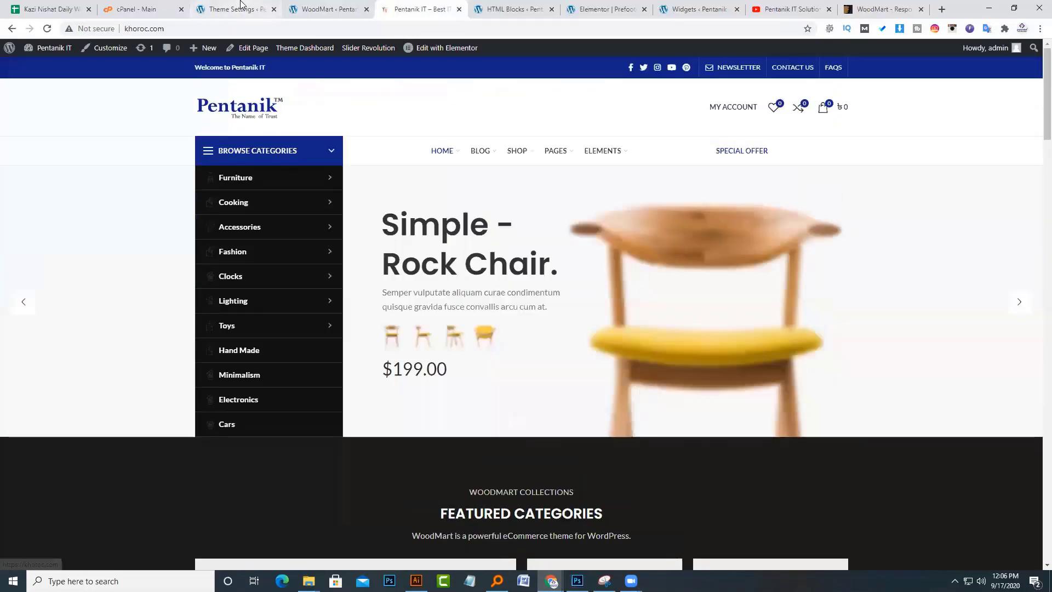
# - Turn off the Dark theme option under Website dark theme in the theme's Styles and colors settings
pyautogui.click(242, 7)
pyautogui.scroll(-1, 575, 414)
pyautogui.scroll(-5, 575, 413)
pyautogui.click(504, 287)
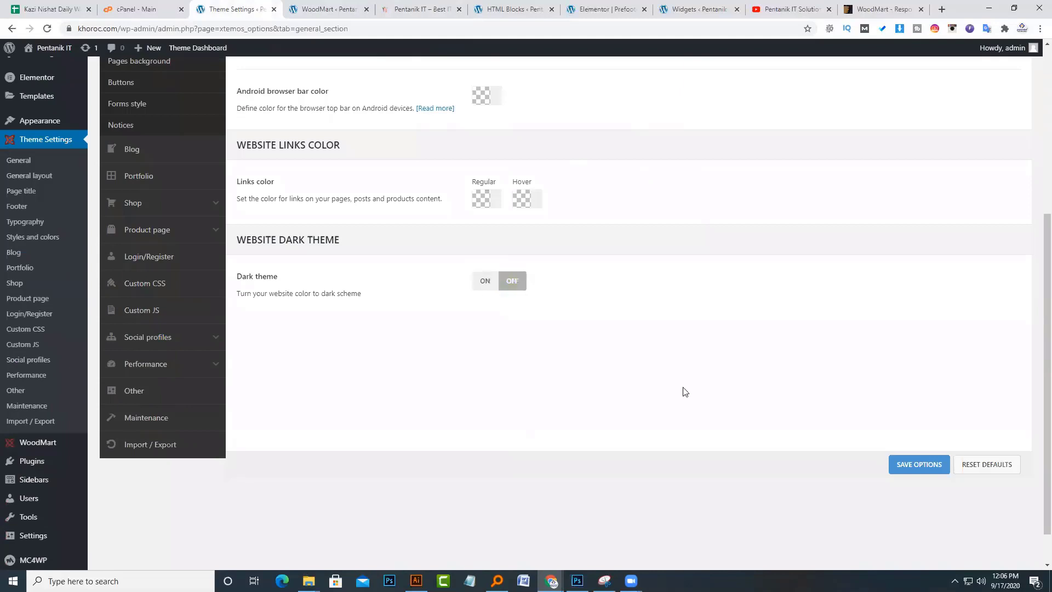
# - Save the styles and colors options, and open the theme's Blog settings
pyautogui.click(918, 464)
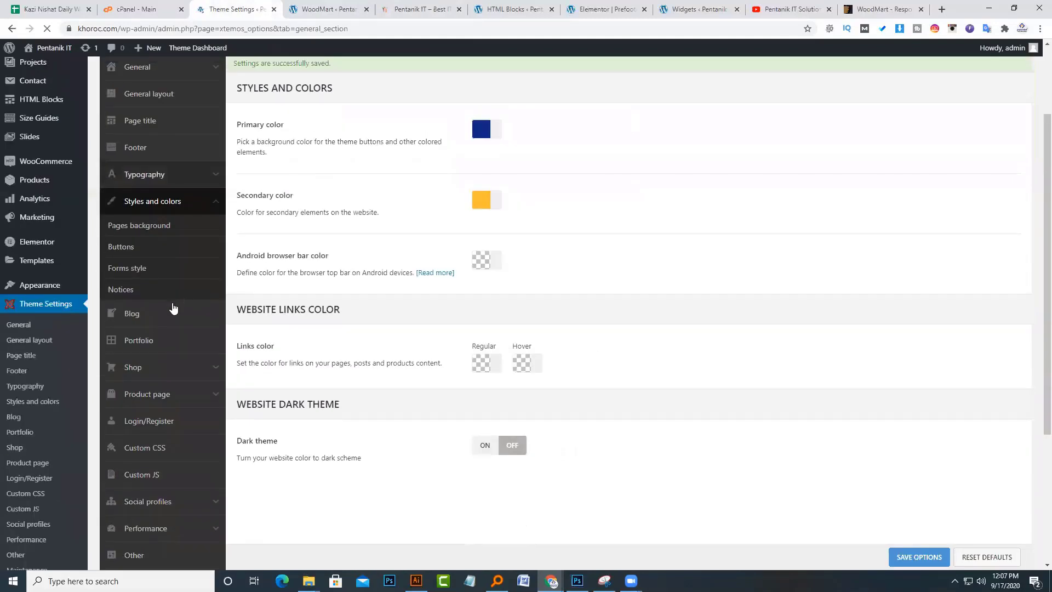
pyautogui.click(168, 312)
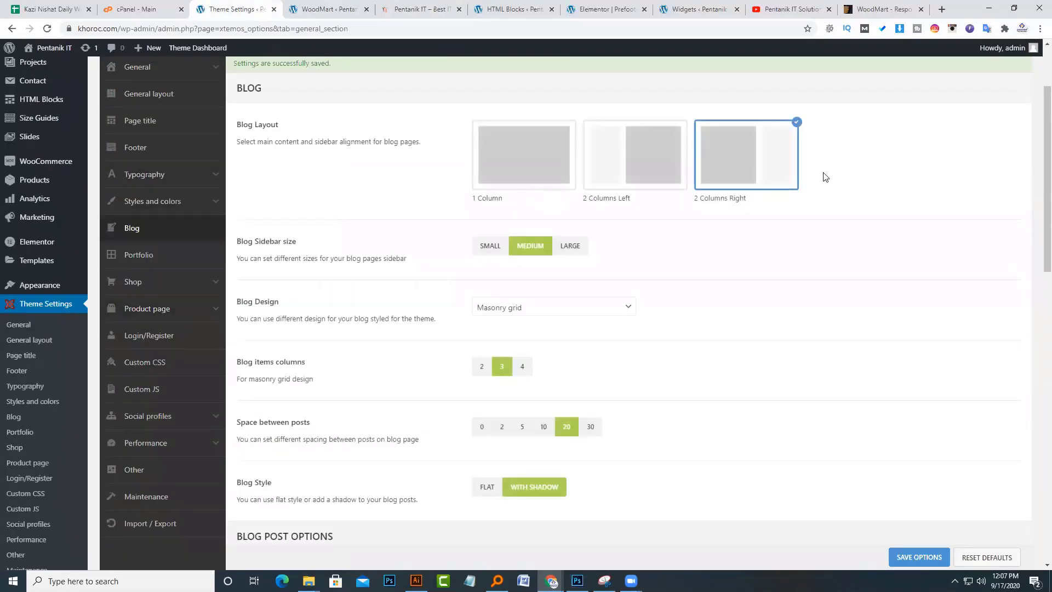
# - Examine the blog design, column, spacing, excerpt and pagination options in the Blog settings
pyautogui.scroll(-3, 521, 201)
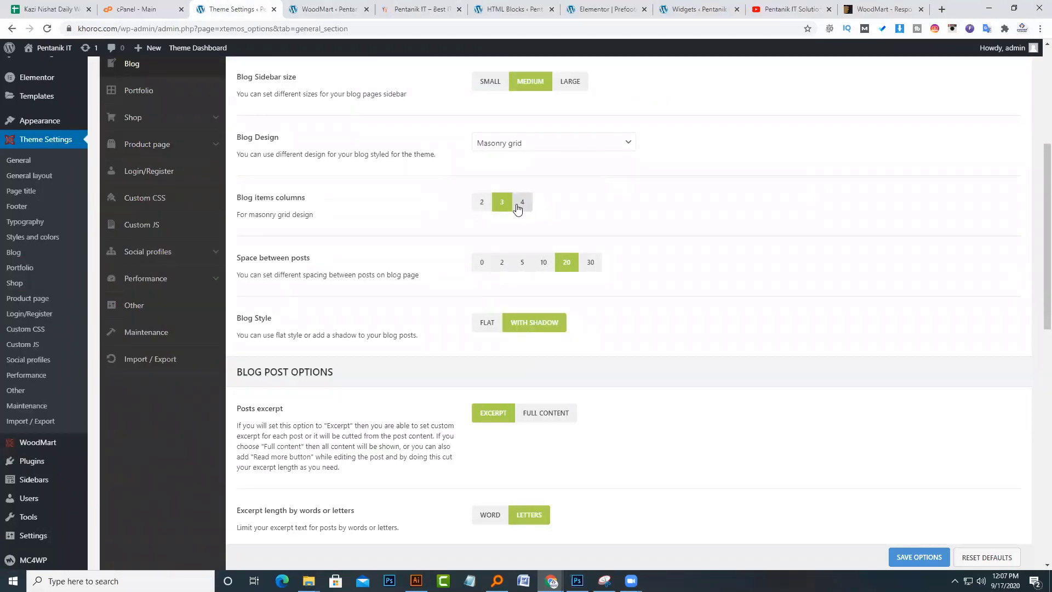
pyautogui.scroll(-1, 535, 216)
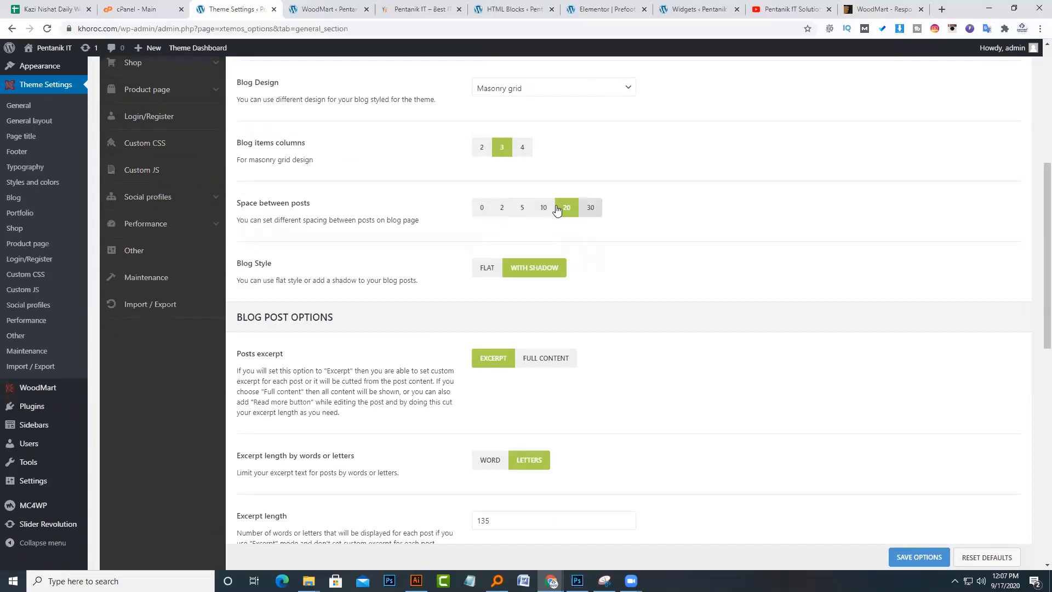
pyautogui.scroll(-1, 552, 244)
pyautogui.scroll(-1, 552, 245)
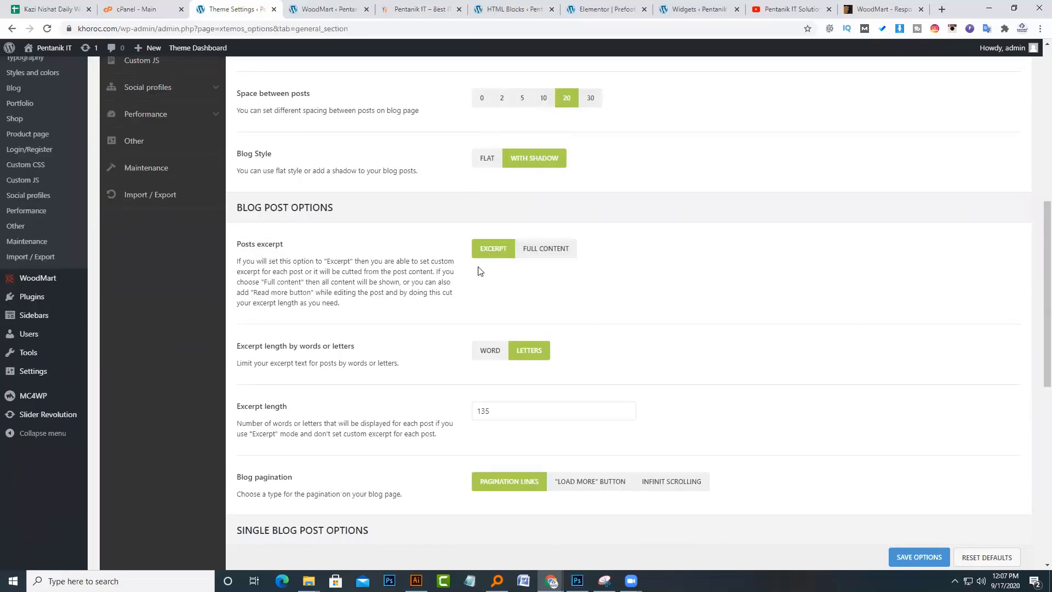
pyautogui.scroll(-2, 461, 308)
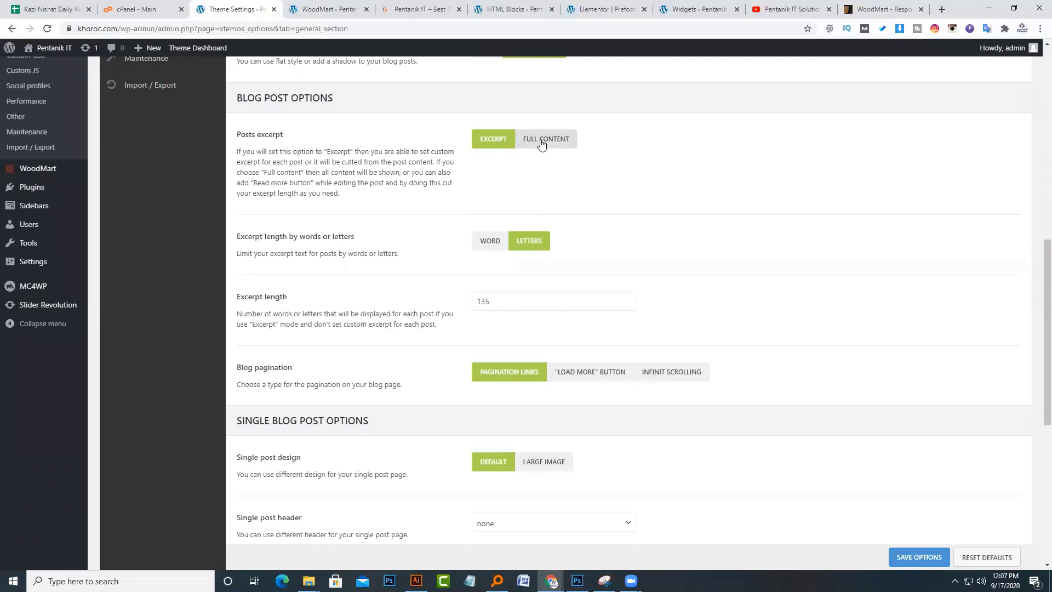
pyautogui.scroll(-2, 416, 278)
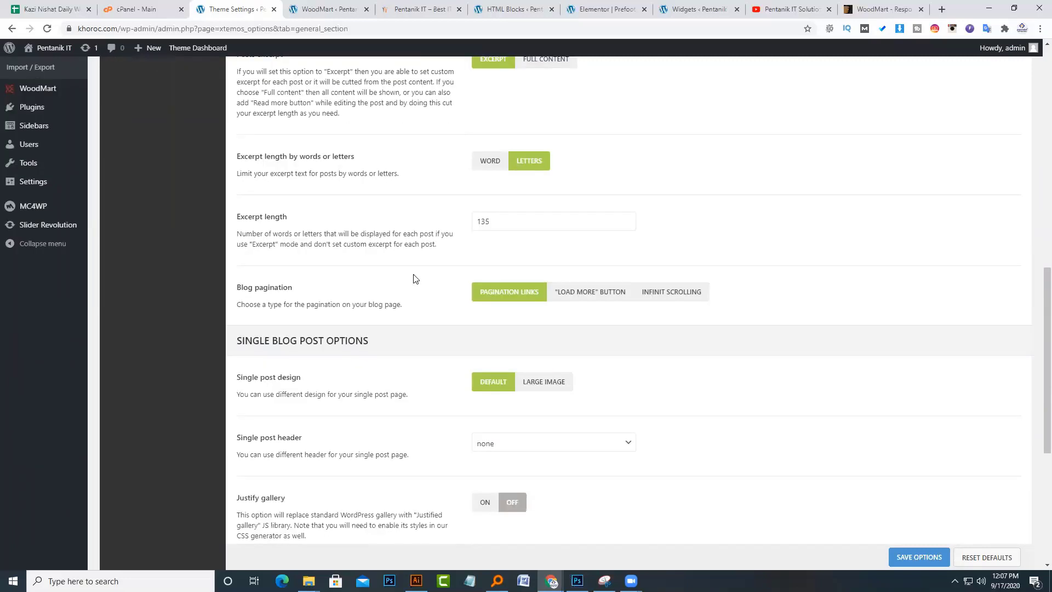
pyautogui.moveTo(500, 188); pyautogui.dragTo(426, 196)
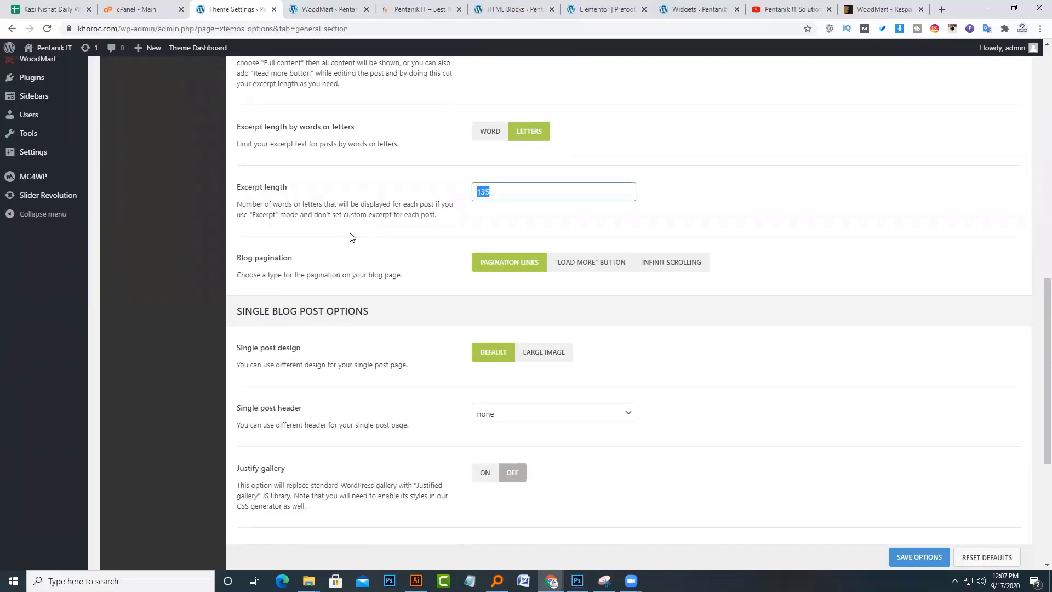
pyautogui.scroll(-2, 360, 241)
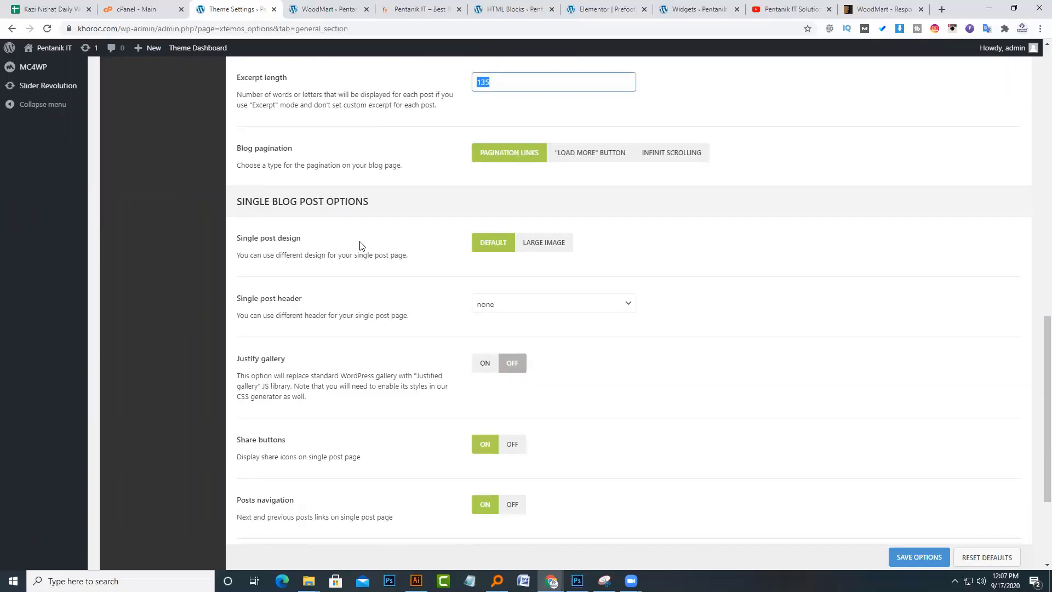
pyautogui.click(583, 155)
pyautogui.click(519, 152)
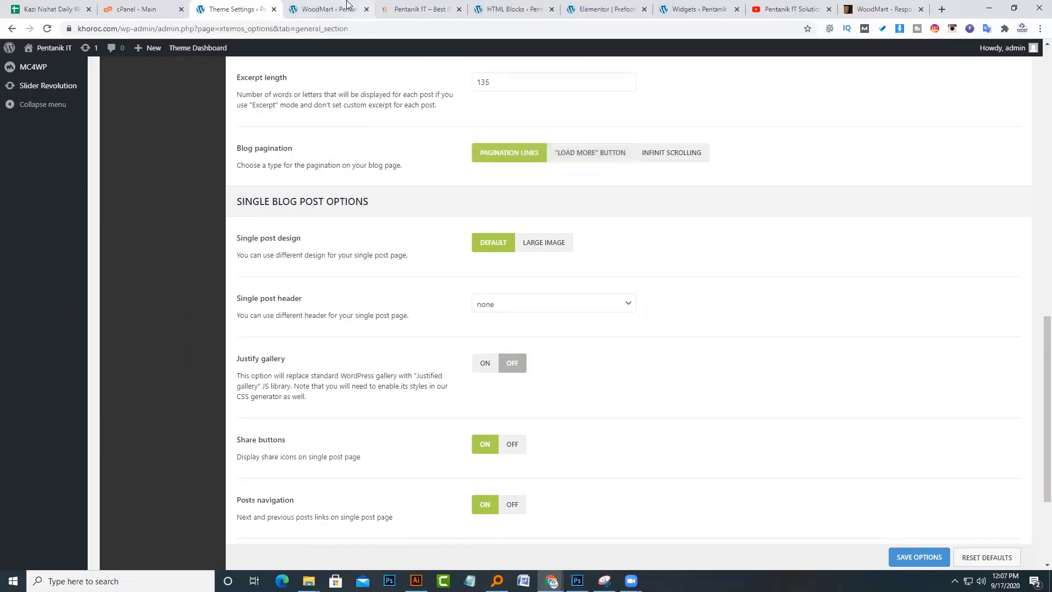
# - Open the Blog page on the live Pentanik IT site and examine its post grid down to the footer
pyautogui.click(347, 5)
pyautogui.click(420, 9)
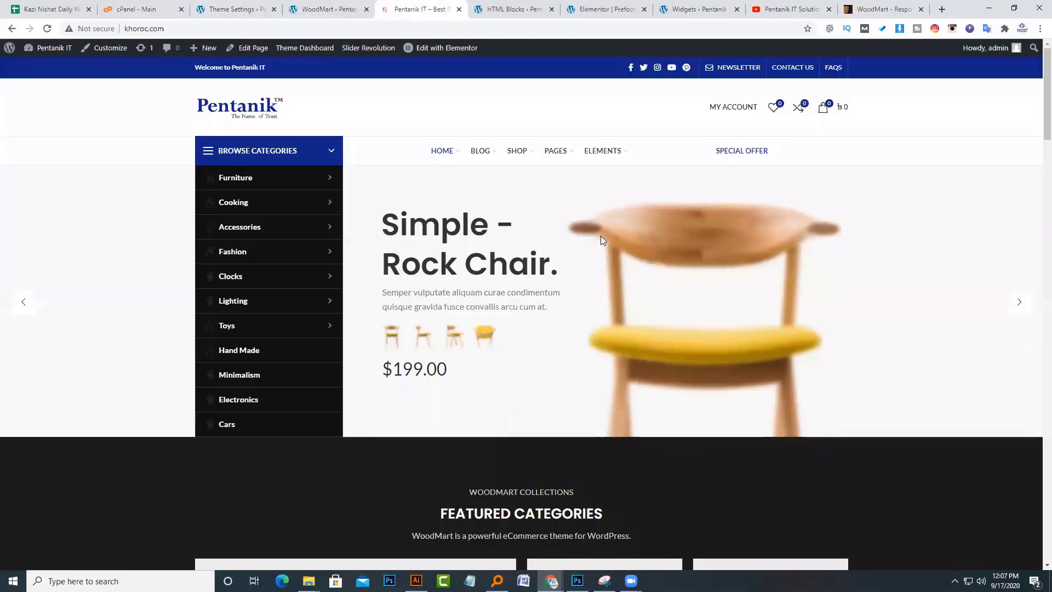
pyautogui.moveTo(517, 156)
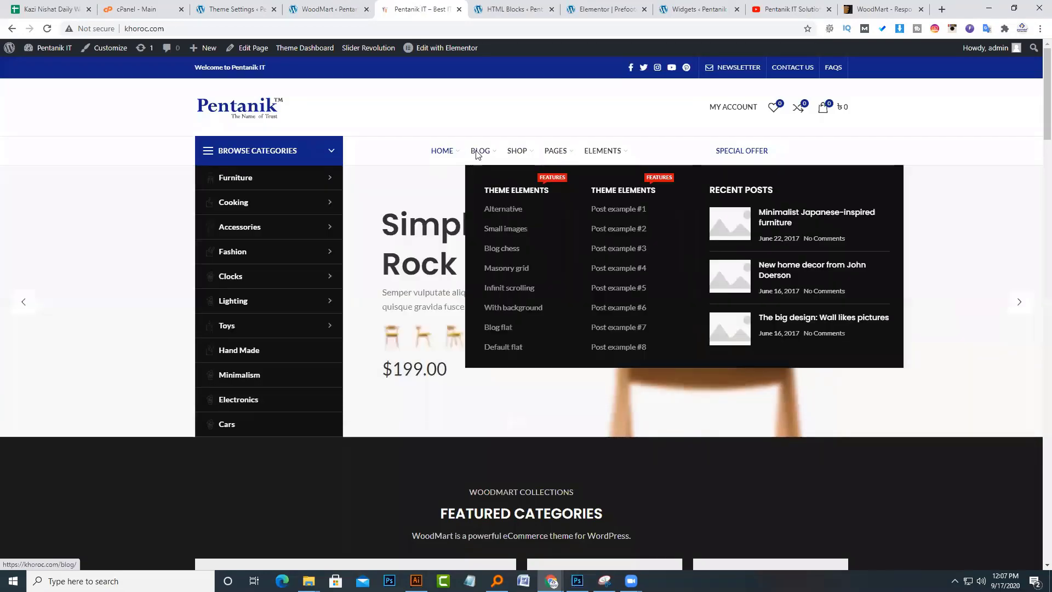
pyautogui.click(476, 155)
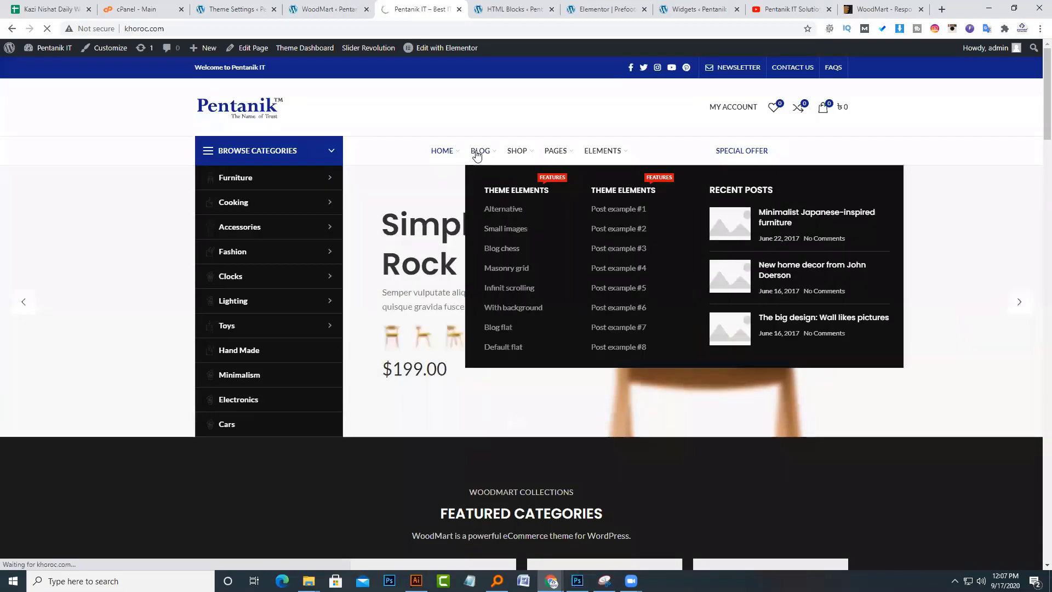
pyautogui.scroll(-15, 347, 296)
pyautogui.scroll(15, 348, 295)
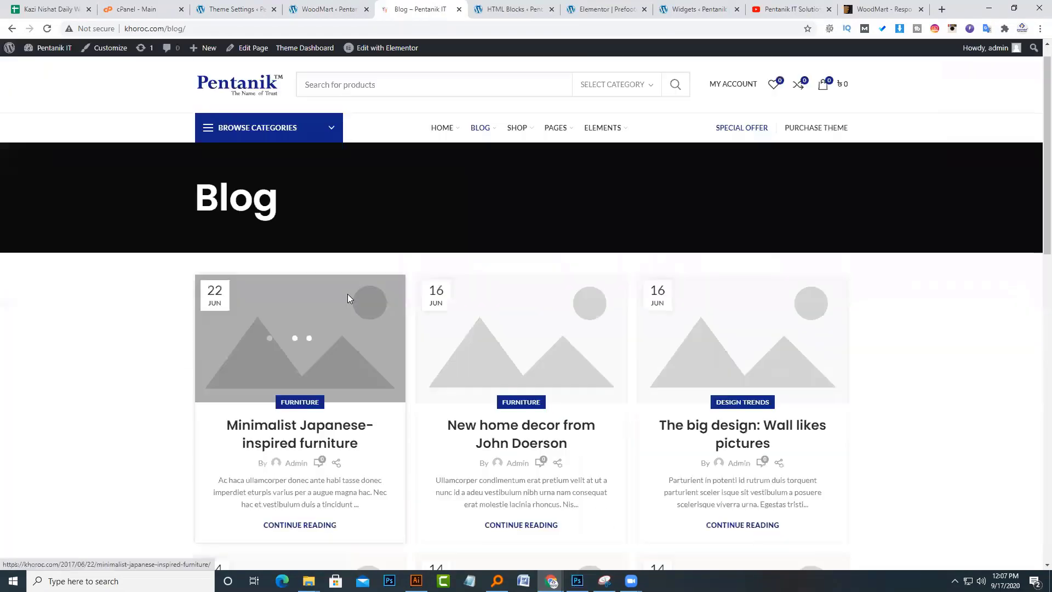
pyautogui.scroll(-15, 356, 298)
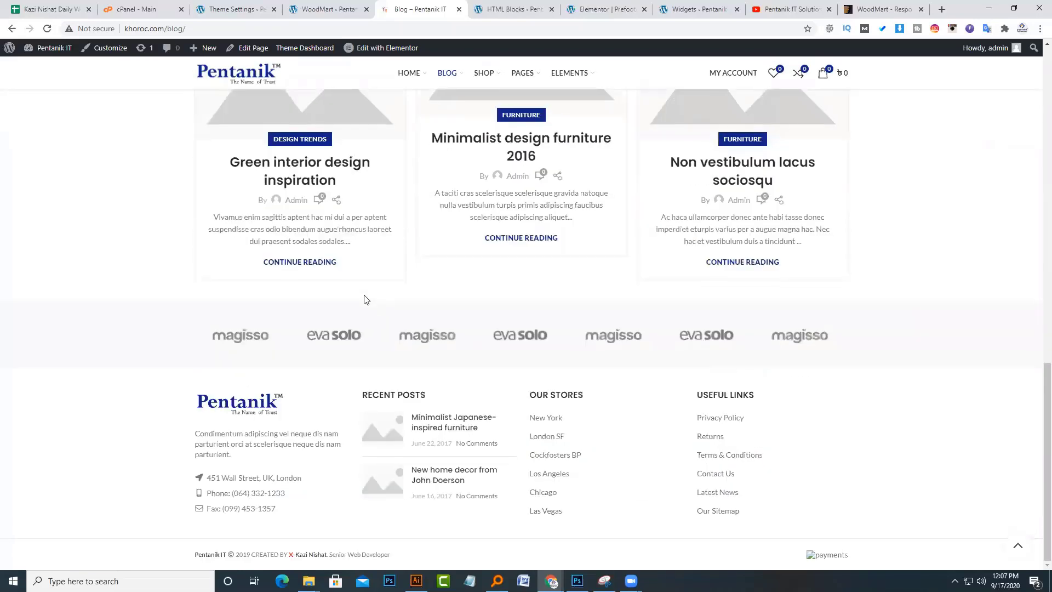
pyautogui.scroll(13, 701, 295)
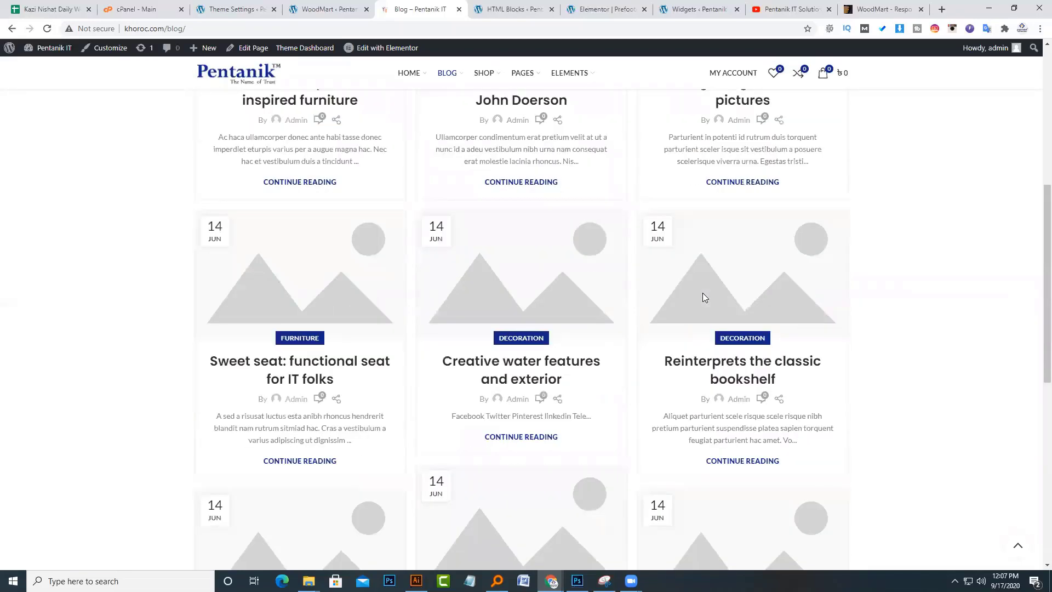
pyautogui.scroll(-7, 740, 247)
pyautogui.scroll(-5, 749, 313)
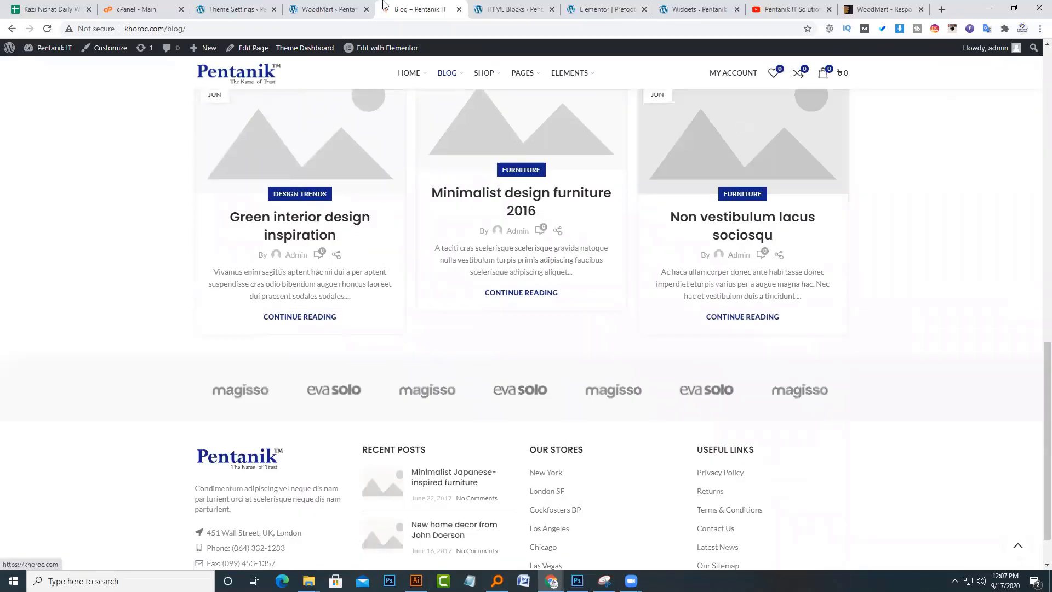
# - Set the blog pagination to the "Load more" button in the theme's Blog settings and save the options
pyautogui.click(327, 10)
pyautogui.click(233, 9)
pyautogui.scroll(2, 466, 255)
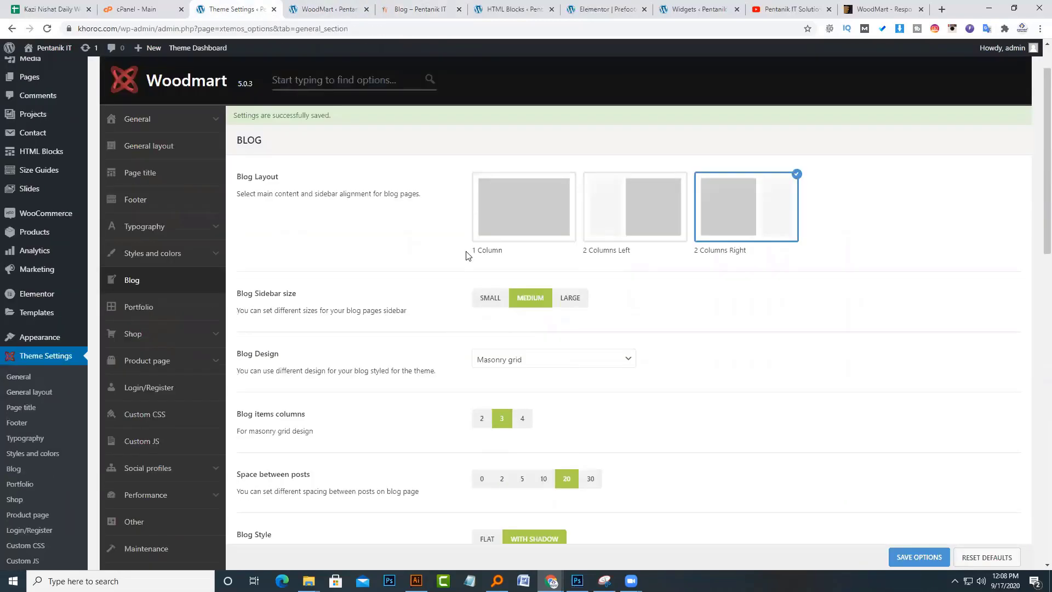
pyautogui.scroll(-12, 467, 255)
pyautogui.click(583, 261)
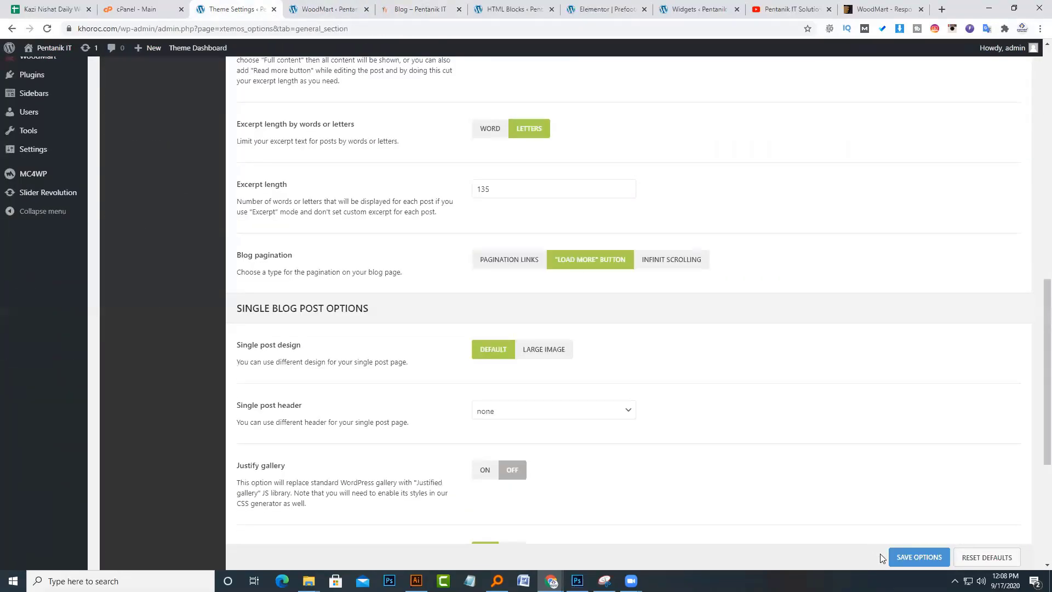
pyautogui.click(916, 557)
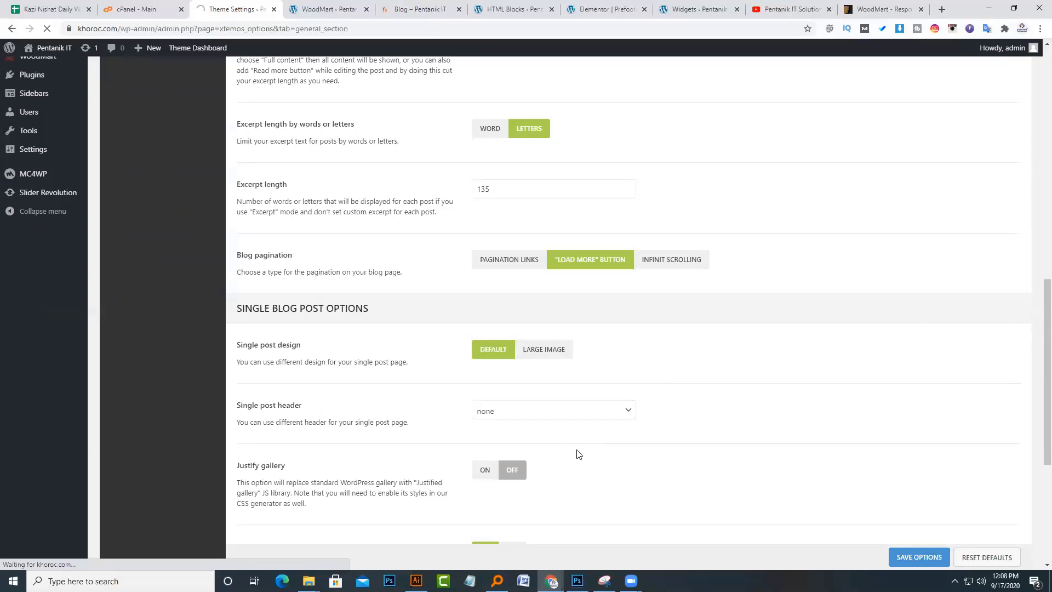
# - Reload the live Blog page and check the pagination below the posts
pyautogui.click(329, 10)
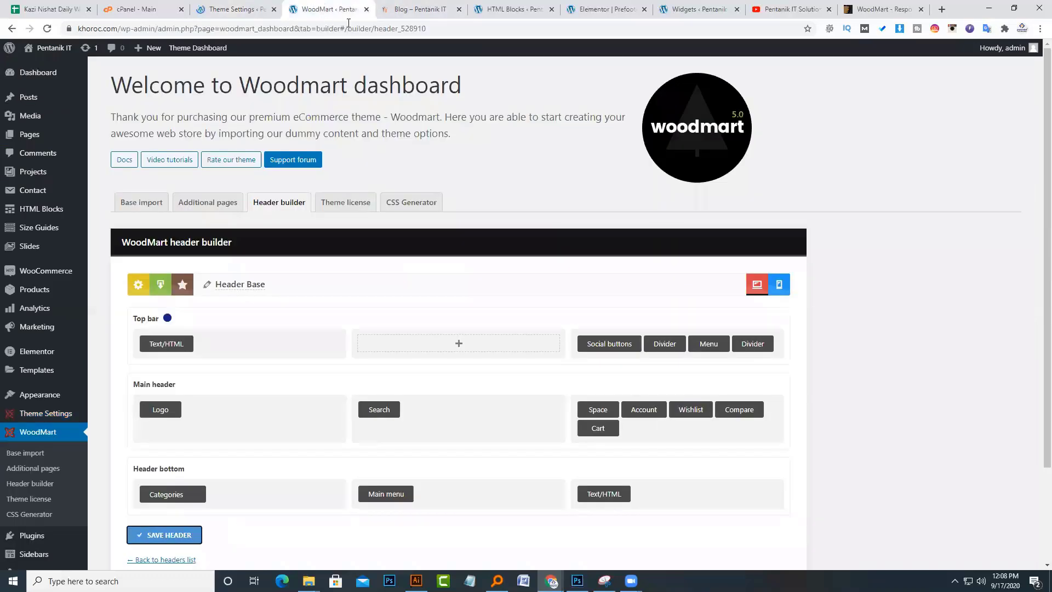
pyautogui.click(417, 10)
pyautogui.click(403, 28)
pyautogui.press('Return')
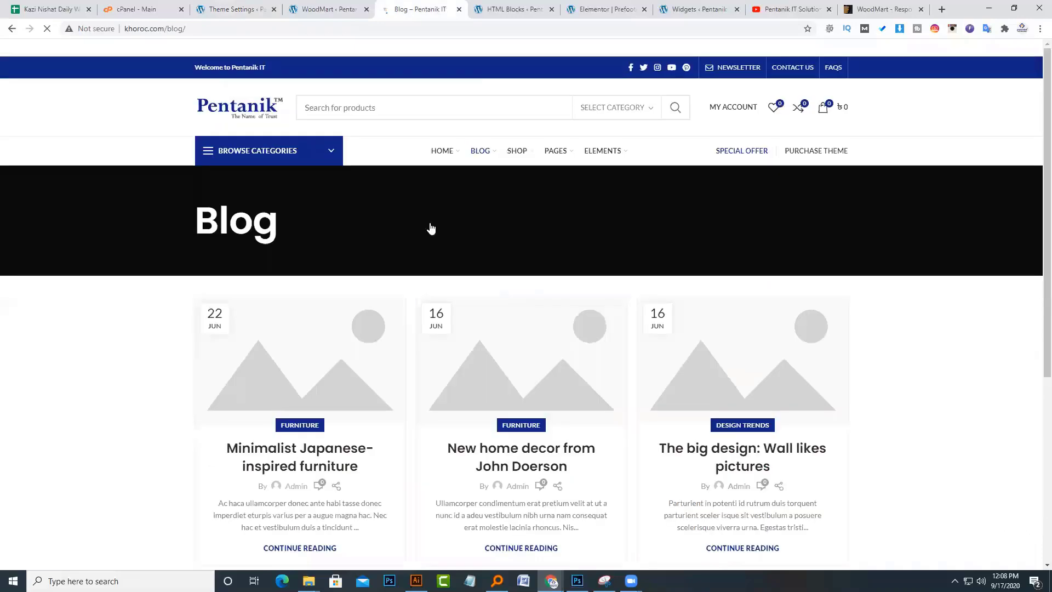
pyautogui.scroll(5, 476, 267)
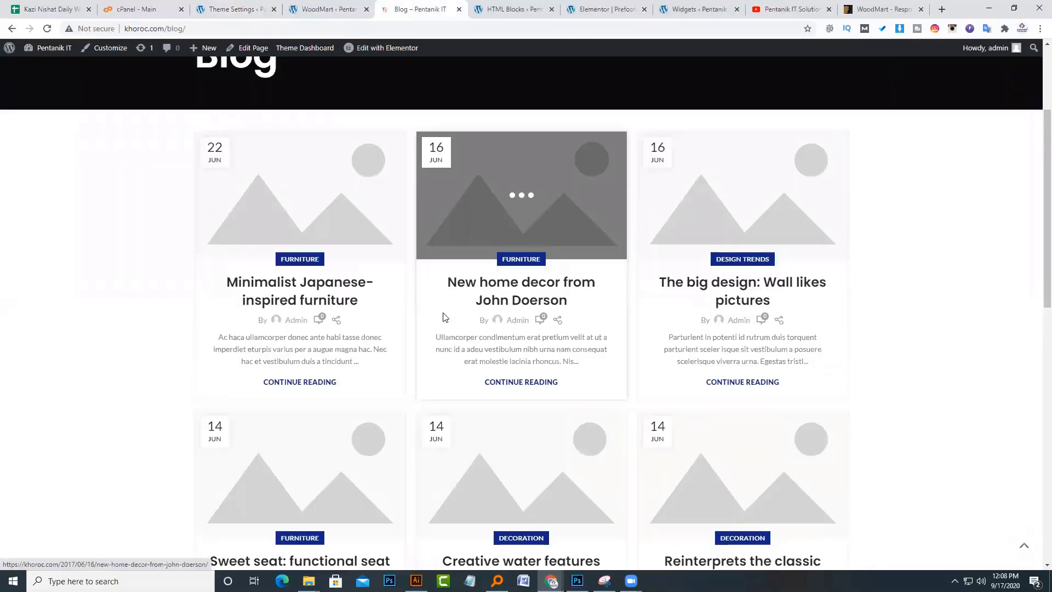
pyautogui.scroll(-10, 441, 312)
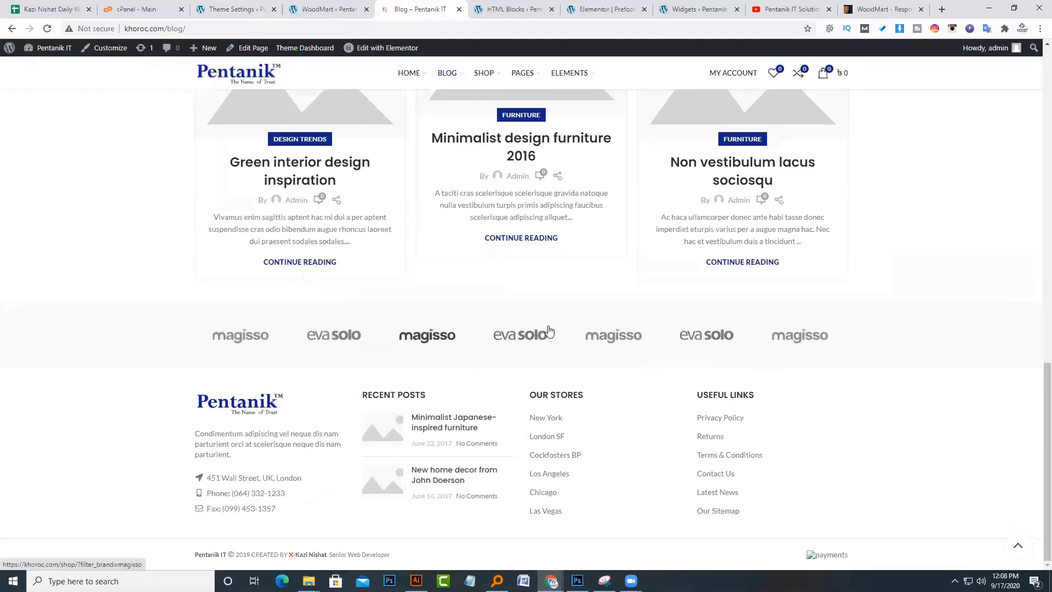
# - Set the blog pagination to Infinit scrolling in the theme's Blog settings and save the options
pyautogui.click(263, 6)
pyautogui.scroll(-3, 605, 384)
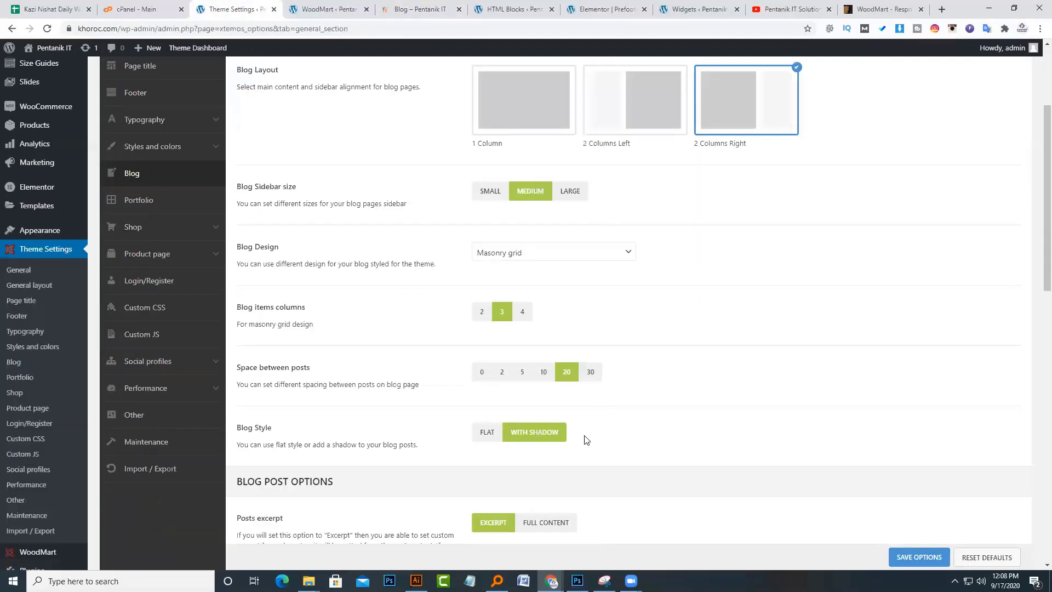
pyautogui.scroll(-1, 586, 439)
pyautogui.scroll(2, 577, 312)
pyautogui.scroll(-9, 577, 323)
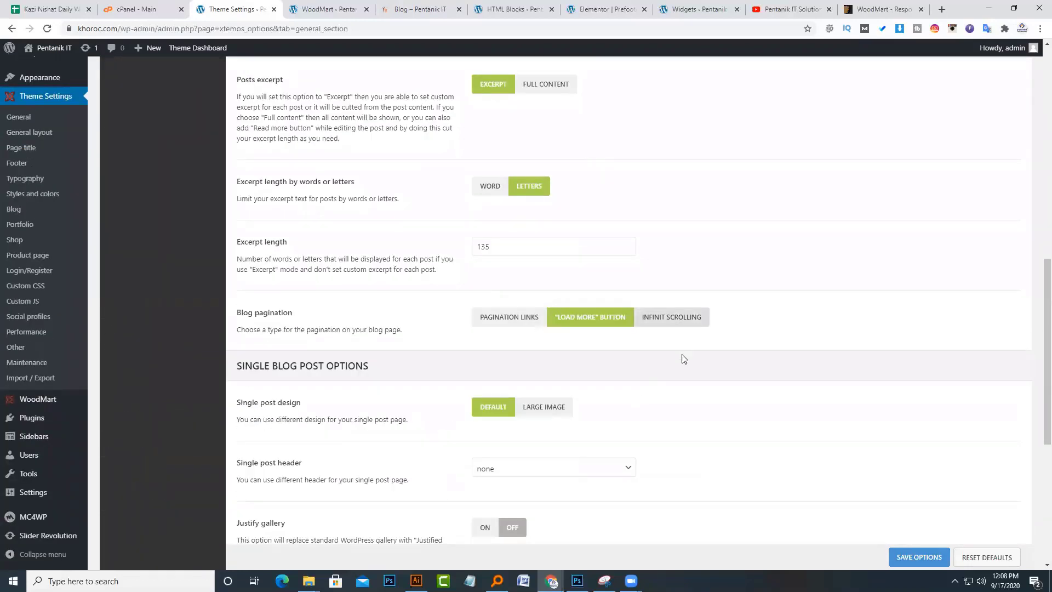
pyautogui.click(676, 318)
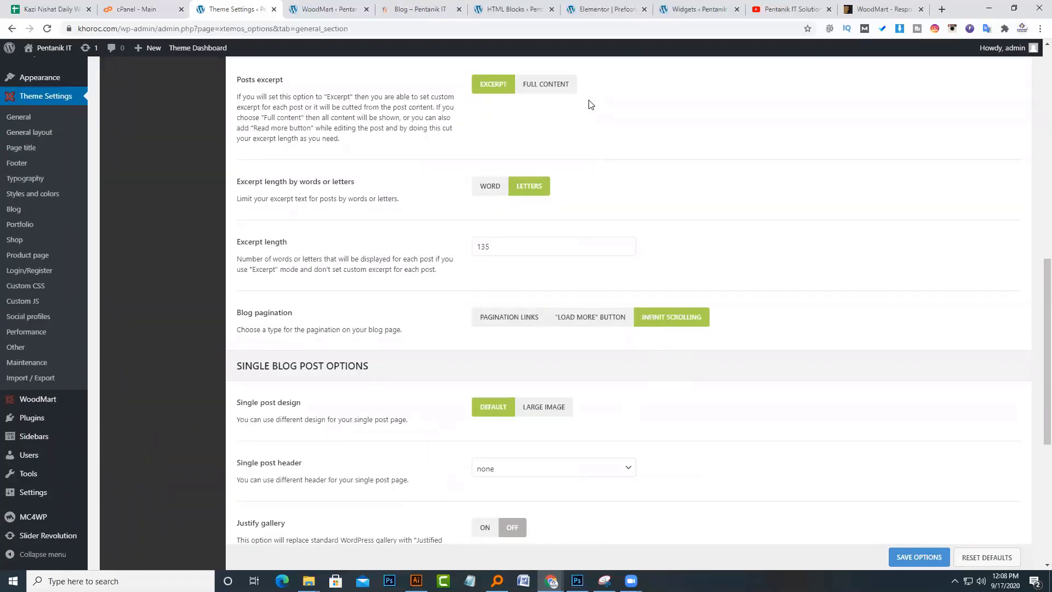
pyautogui.scroll(-6, 686, 204)
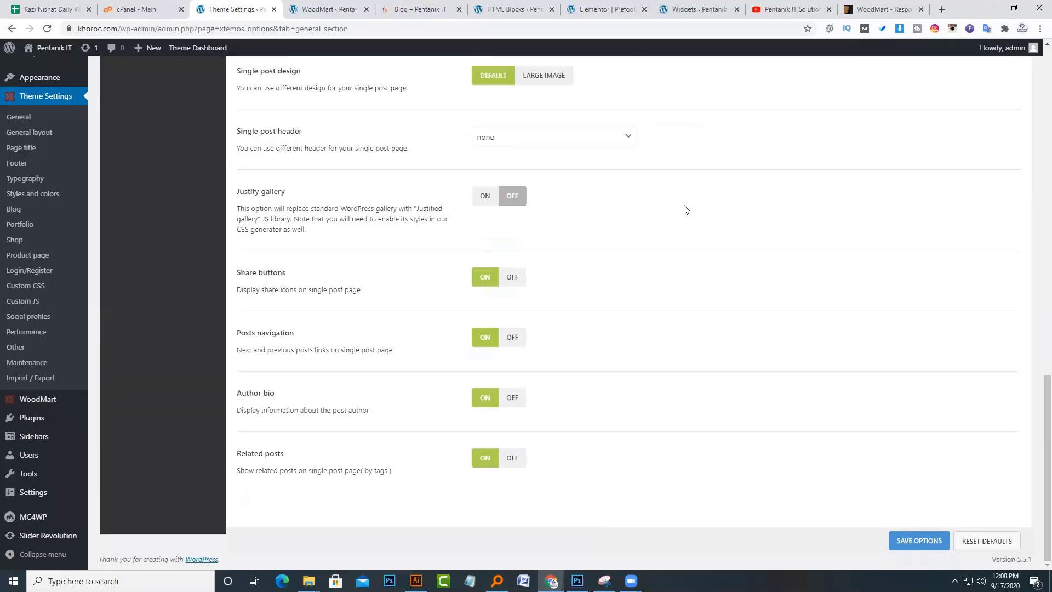
pyautogui.scroll(2, 686, 208)
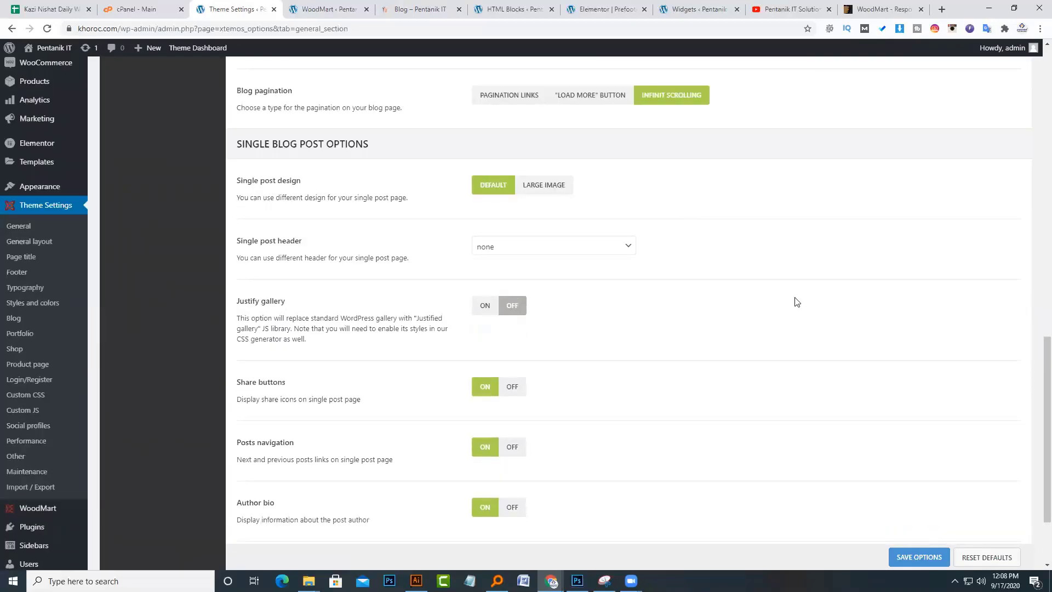
pyautogui.click(909, 555)
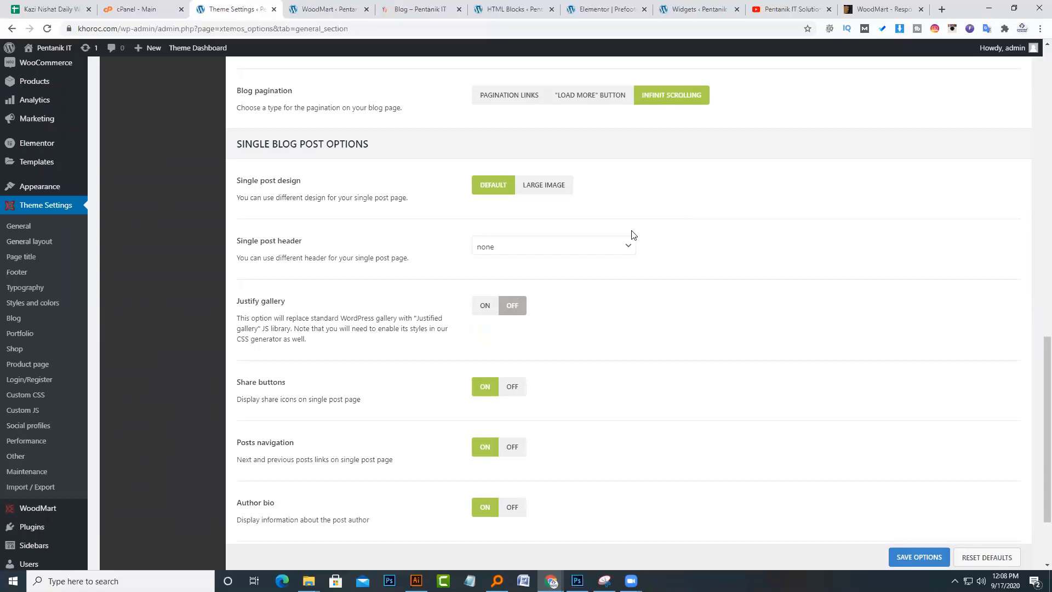
# - Examine the single blog post options, including post design, share buttons, posts navigation, author bio and related posts
pyautogui.scroll(3, 636, 235)
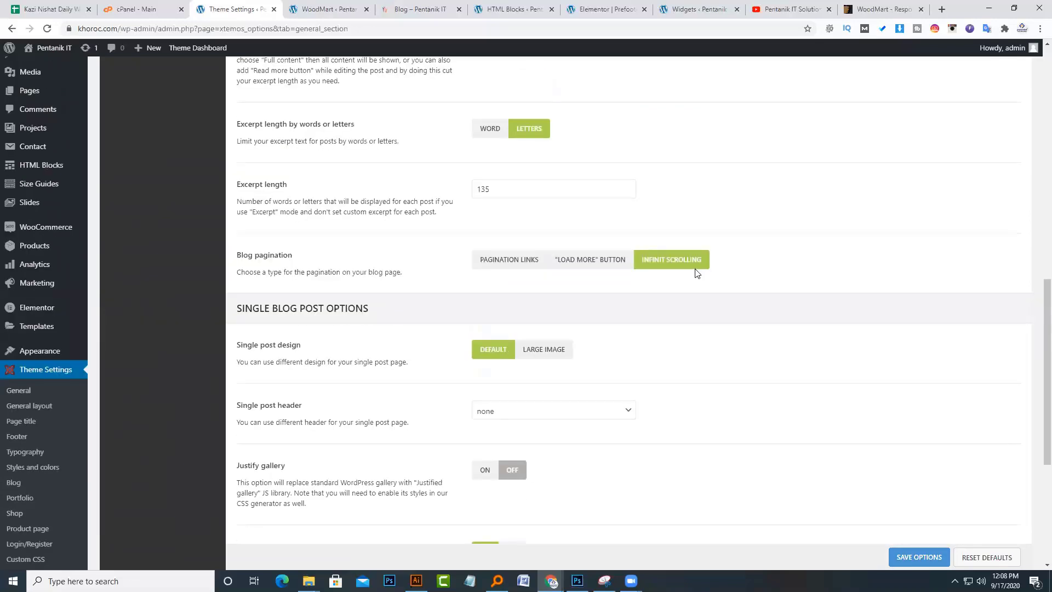
pyautogui.scroll(-5, 695, 273)
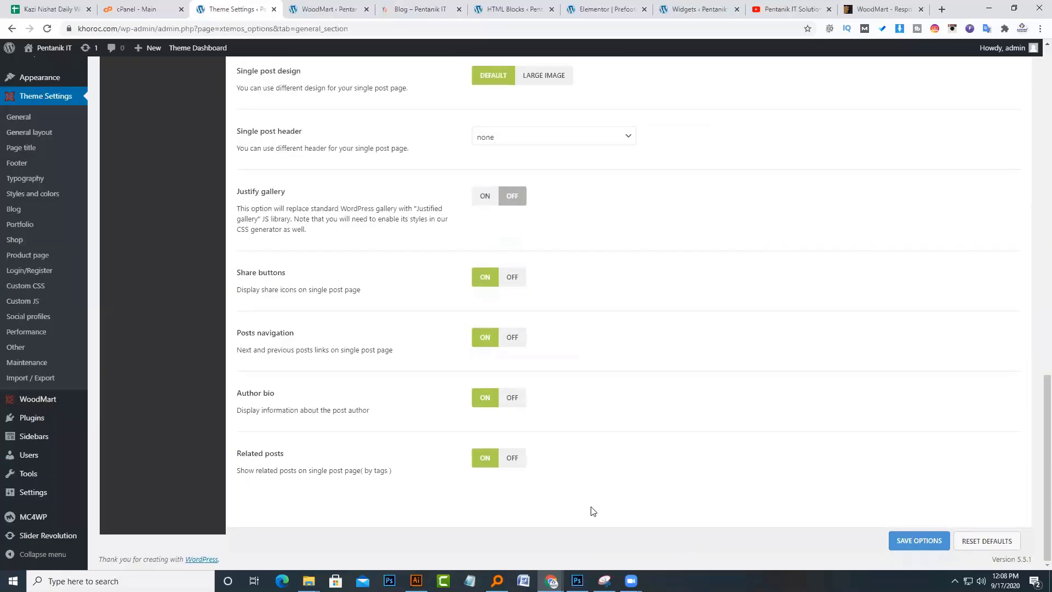
pyautogui.scroll(8, 597, 511)
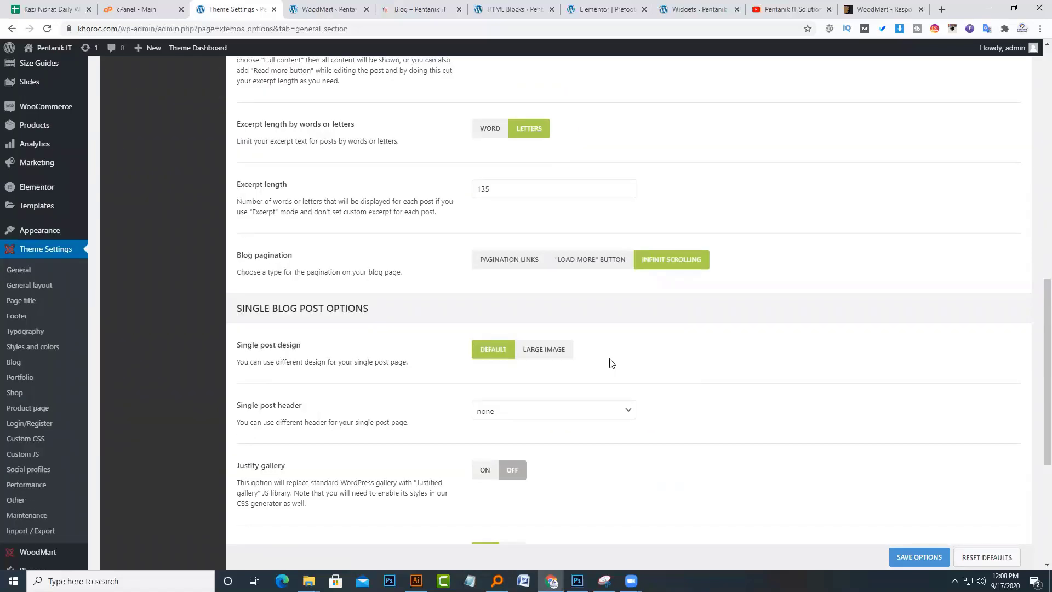
pyautogui.scroll(-3, 628, 405)
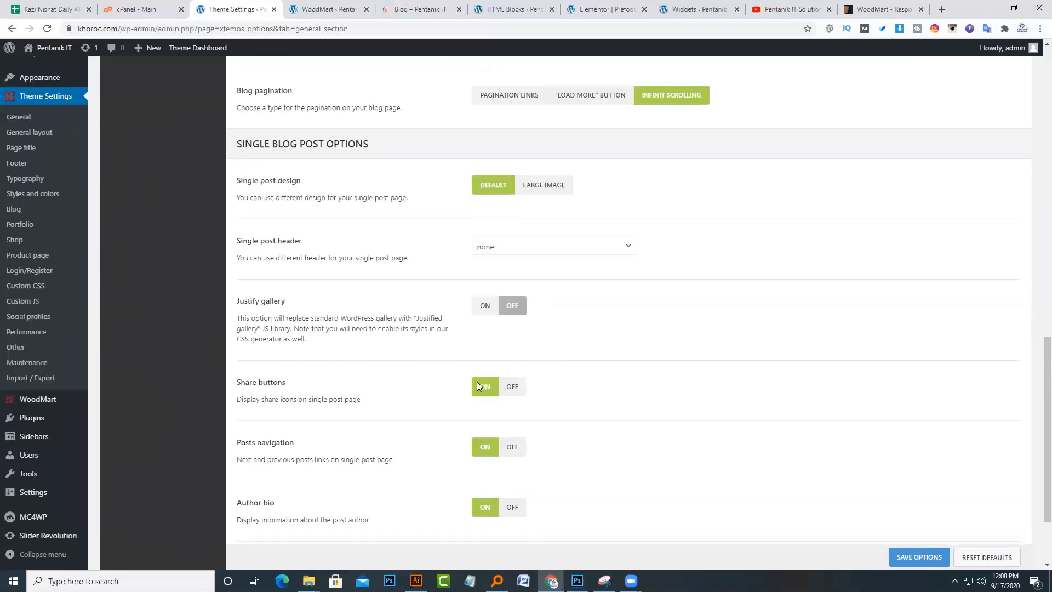
pyautogui.scroll(-2, 480, 386)
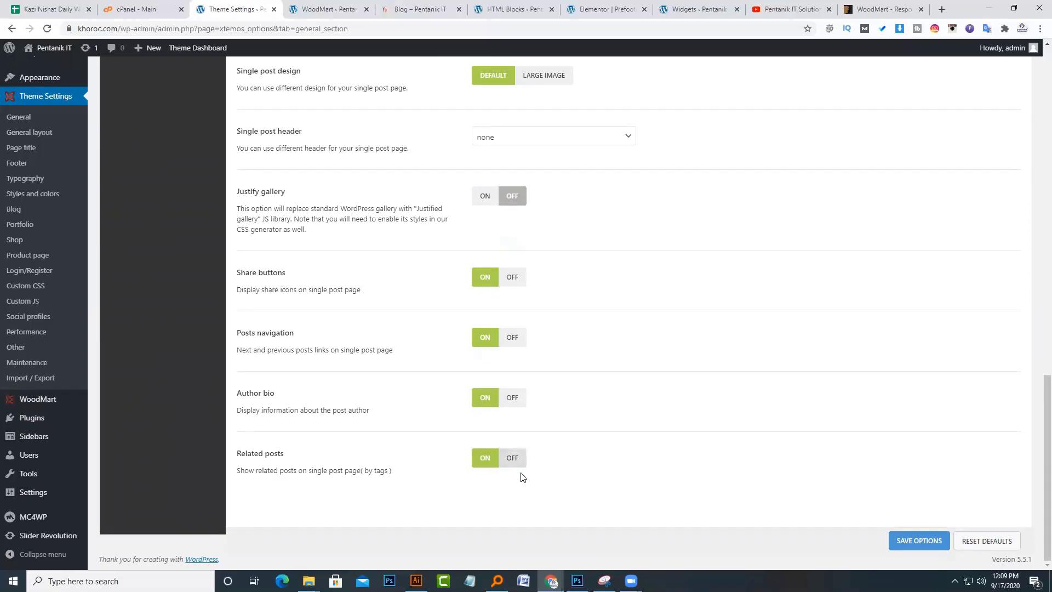
# - Turn off related posts in the single post options, save the options and reload the live Blog page
pyautogui.click(512, 459)
pyautogui.click(920, 543)
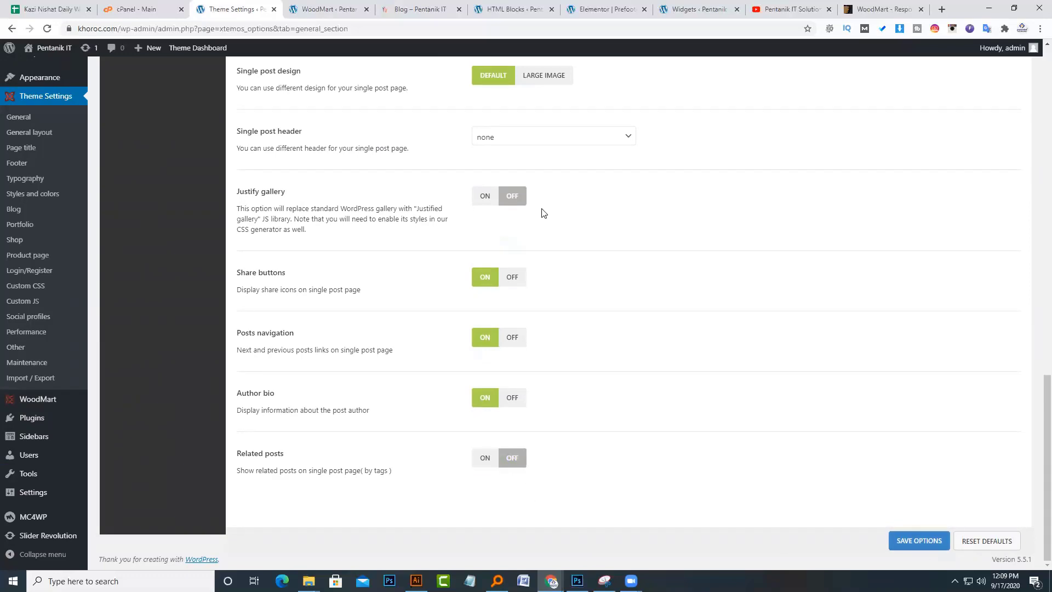
pyautogui.click(424, 9)
pyautogui.scroll(2, 470, 288)
pyautogui.press('F5')
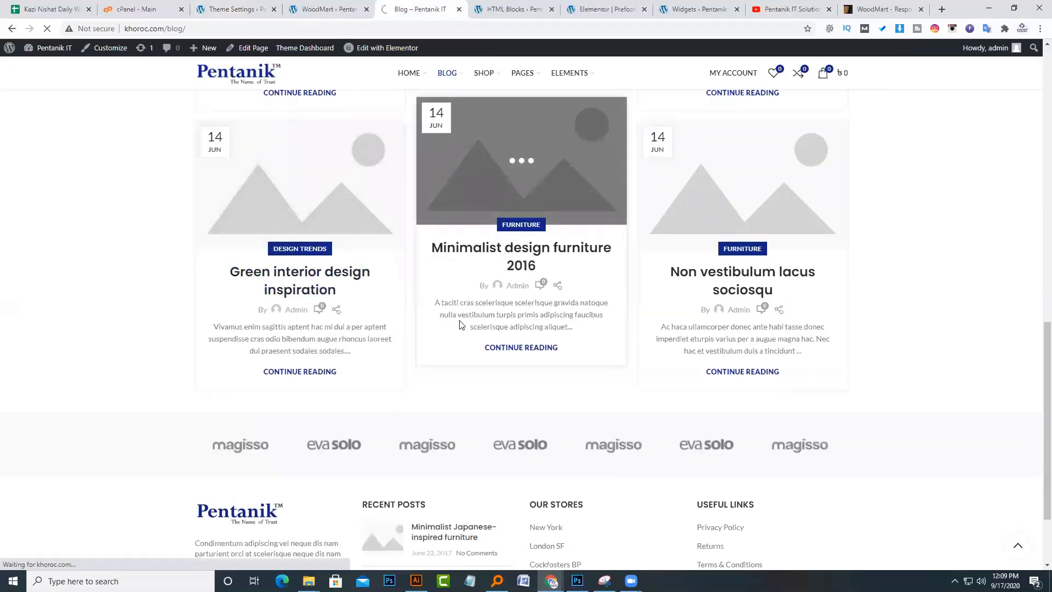
# - Open the theme's Portfolio settings and examine the disable switch, URL slugs, portfolio style, project options and single project options
pyautogui.click(236, 9)
pyautogui.click(169, 368)
pyautogui.scroll(-3, 285, 445)
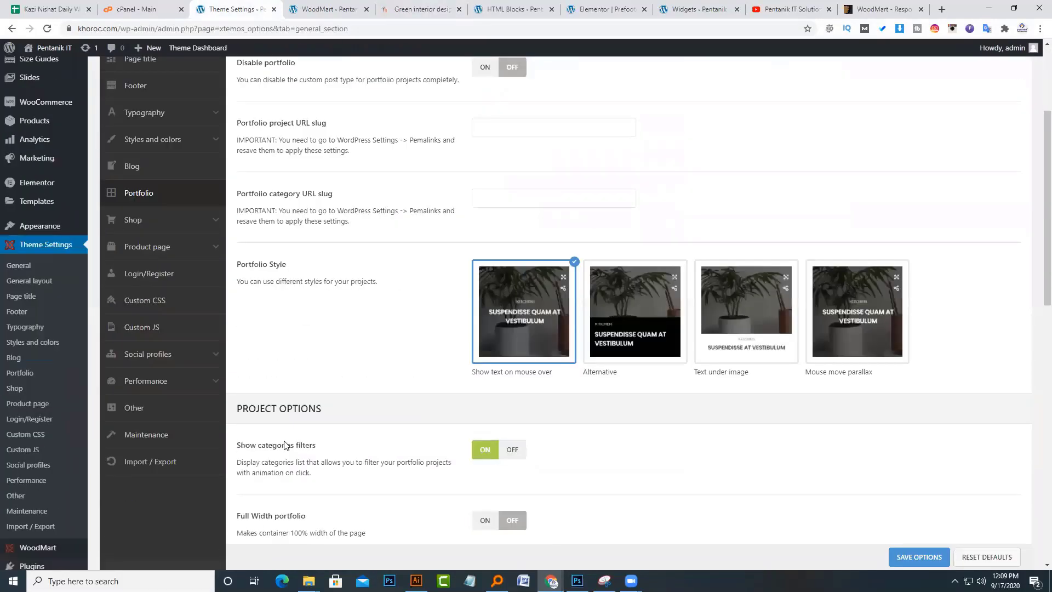
pyautogui.scroll(-2, 285, 445)
pyautogui.scroll(3, 289, 446)
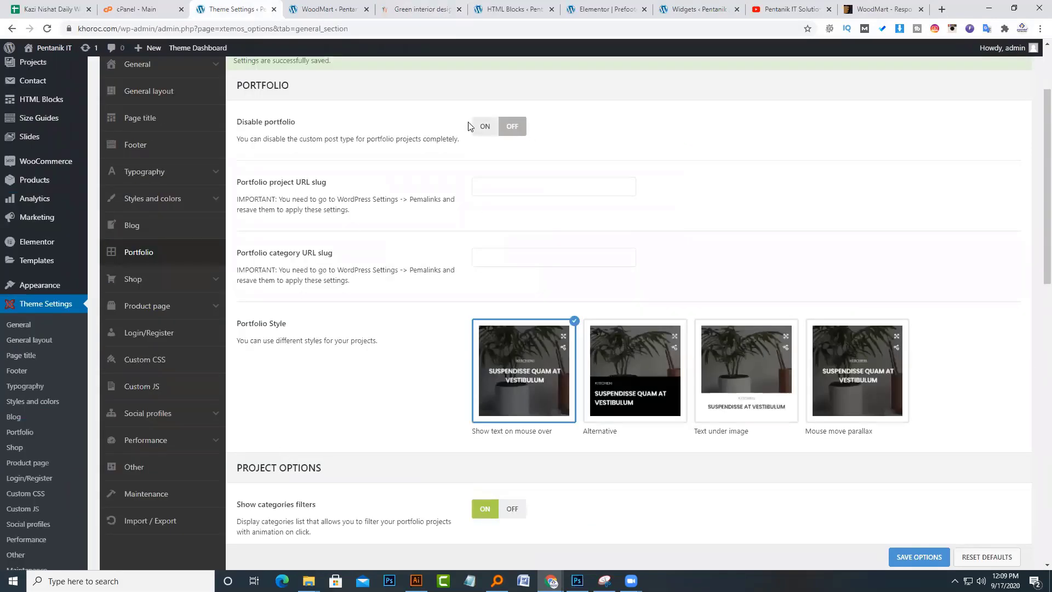
pyautogui.click(485, 125)
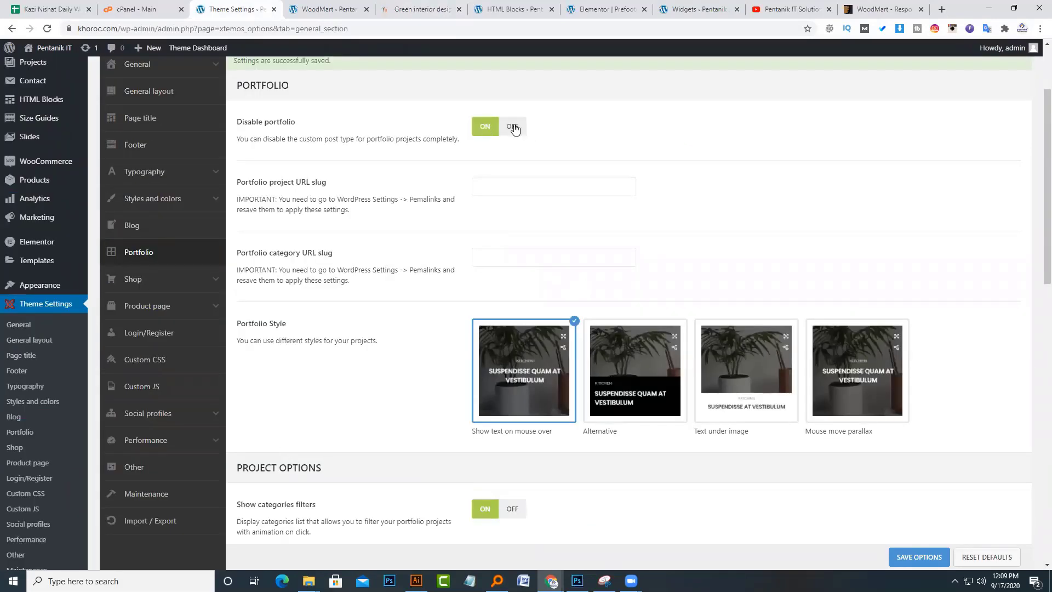
pyautogui.click(513, 126)
pyautogui.click(531, 188)
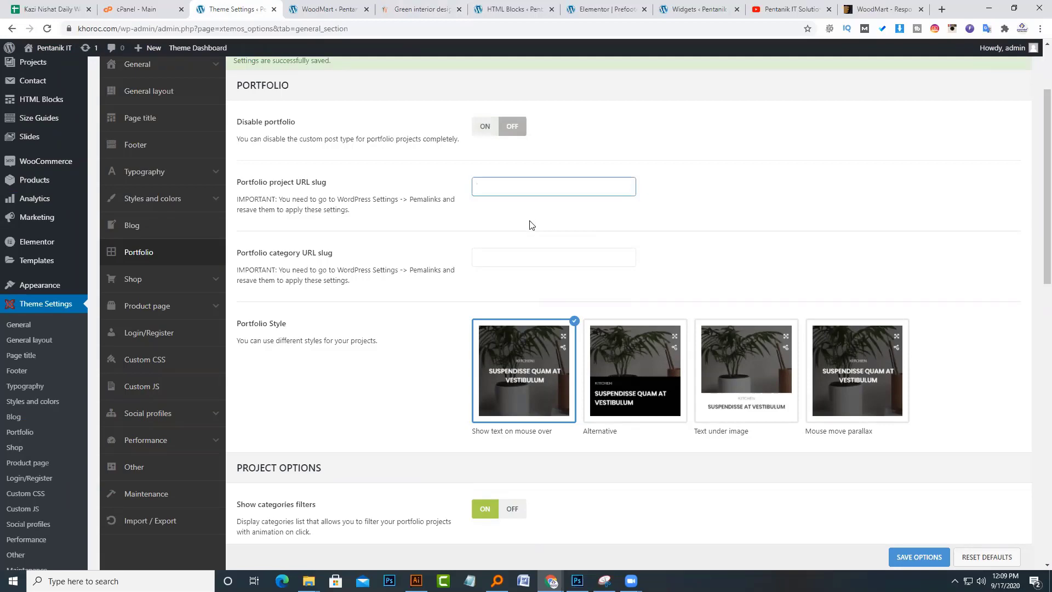
pyautogui.scroll(-7, 529, 225)
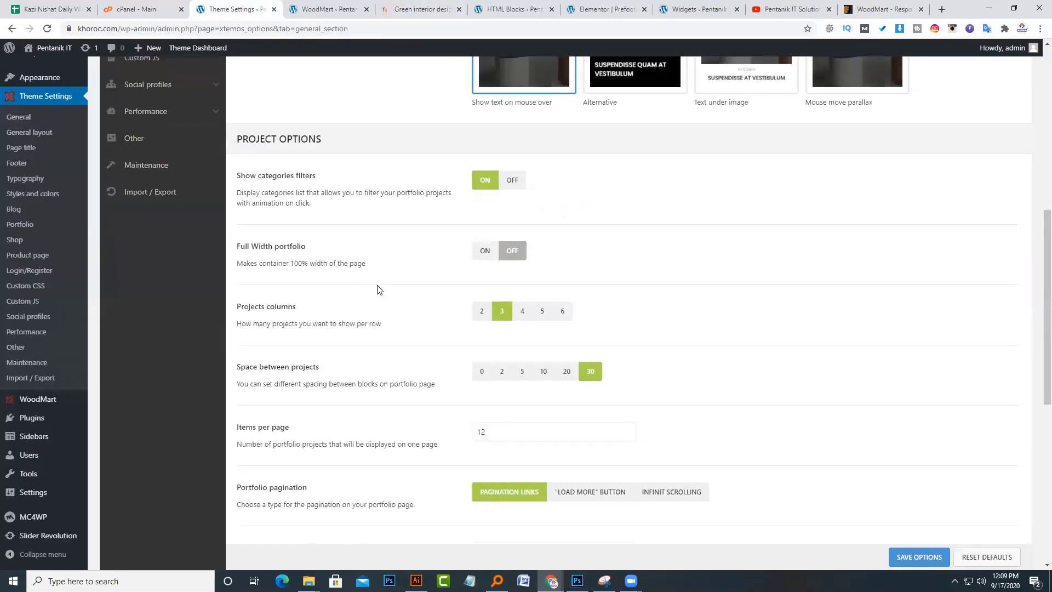
pyautogui.scroll(-6, 523, 284)
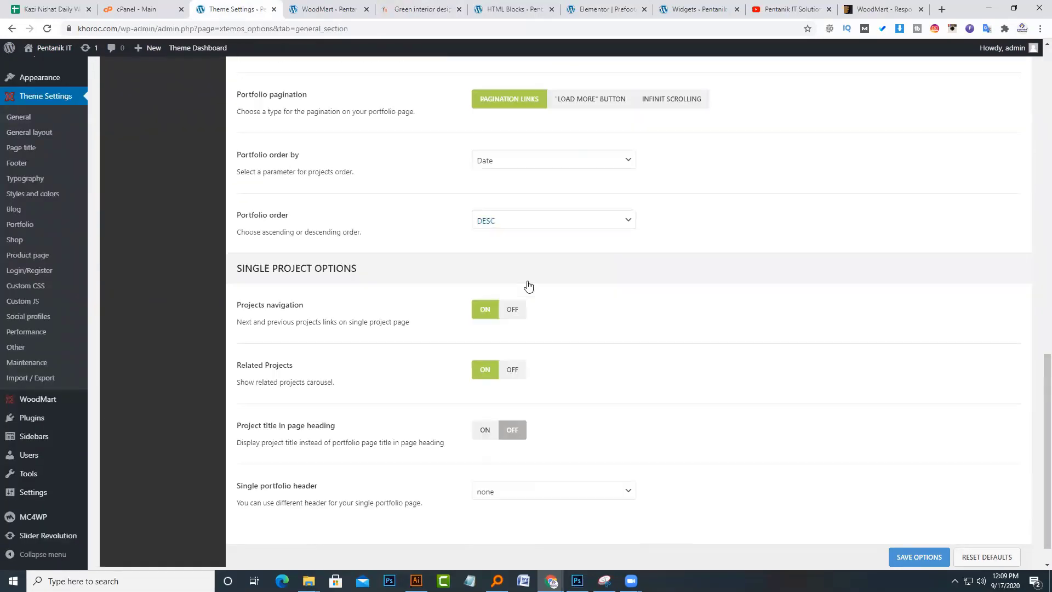
pyautogui.scroll(9, 526, 285)
pyautogui.scroll(6, 181, 291)
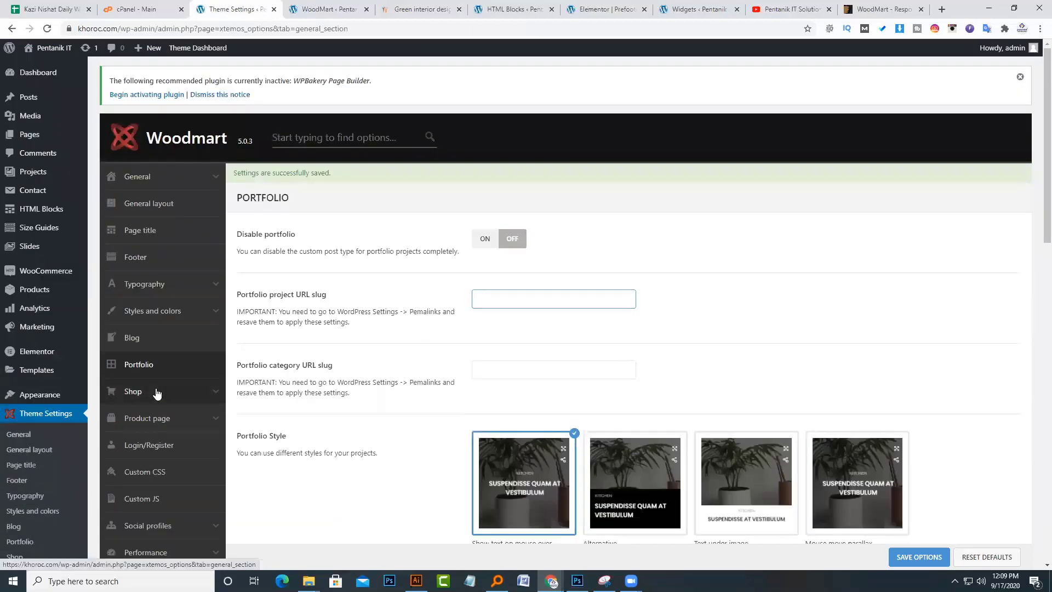
# - Open the theme's Shop settings and read the product SKU search, AJAX search and shop filters options
pyautogui.click(157, 392)
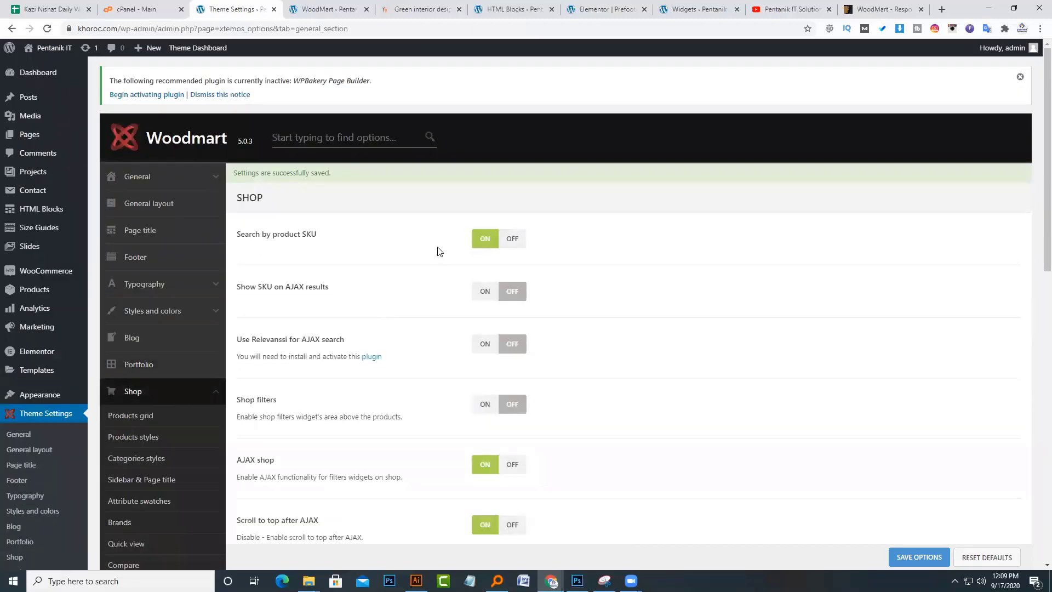
pyautogui.scroll(-1, 445, 268)
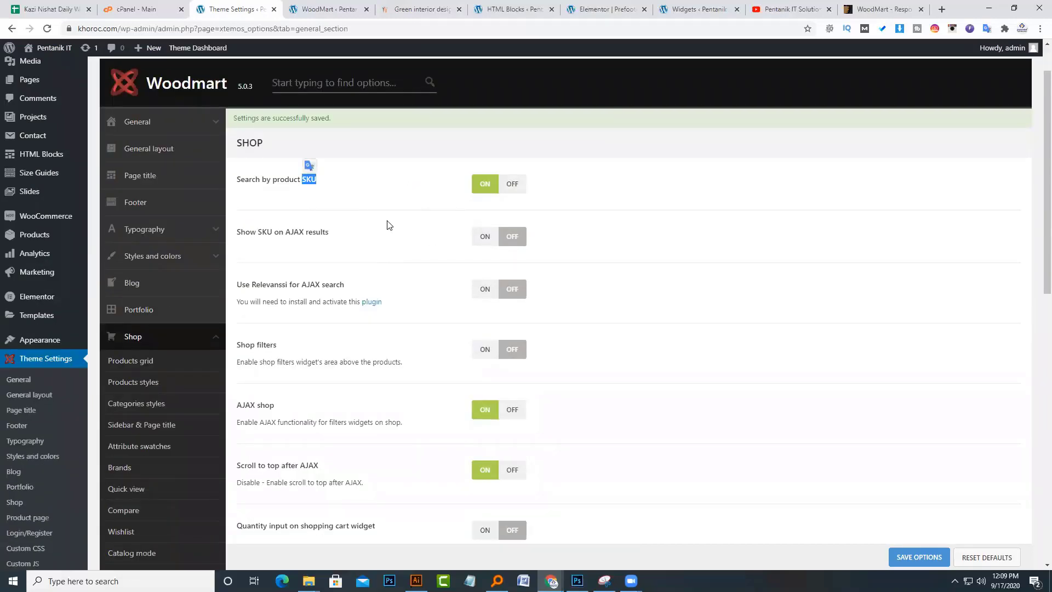
pyautogui.click(281, 241)
pyautogui.scroll(-3, 430, 294)
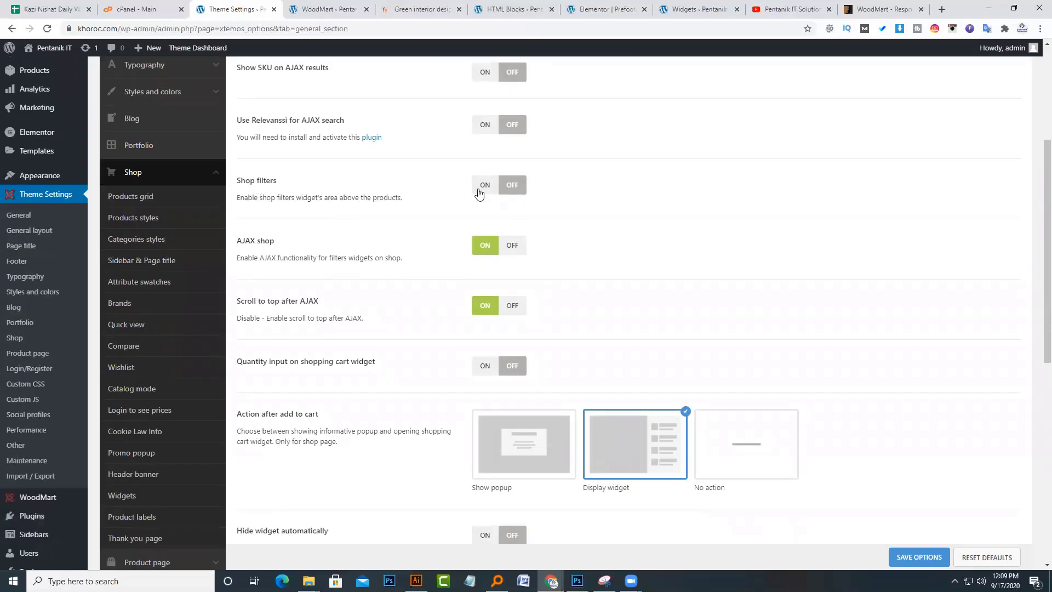
pyautogui.moveTo(277, 197); pyautogui.dragTo(398, 196)
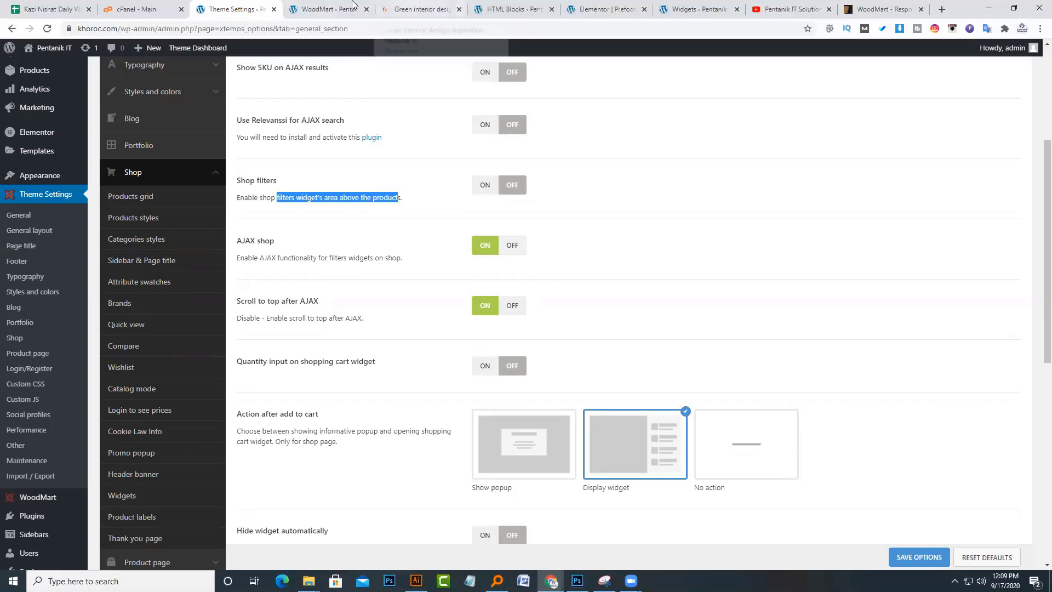
# - Open the live Shop page and look over the area above the product grid
pyautogui.click(331, 8)
pyautogui.click(506, 10)
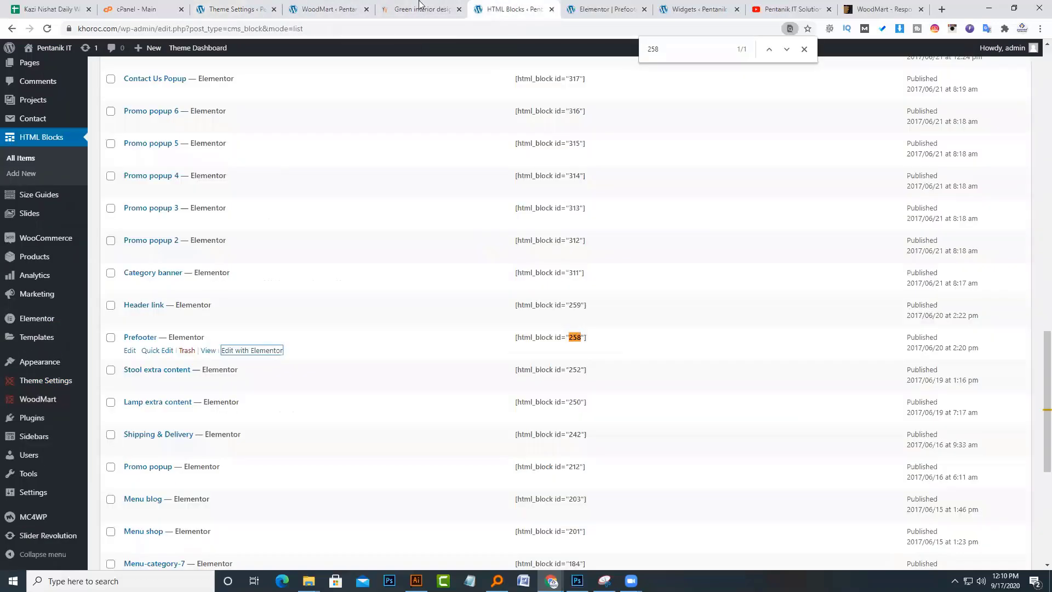
pyautogui.click(424, 10)
pyautogui.click(515, 152)
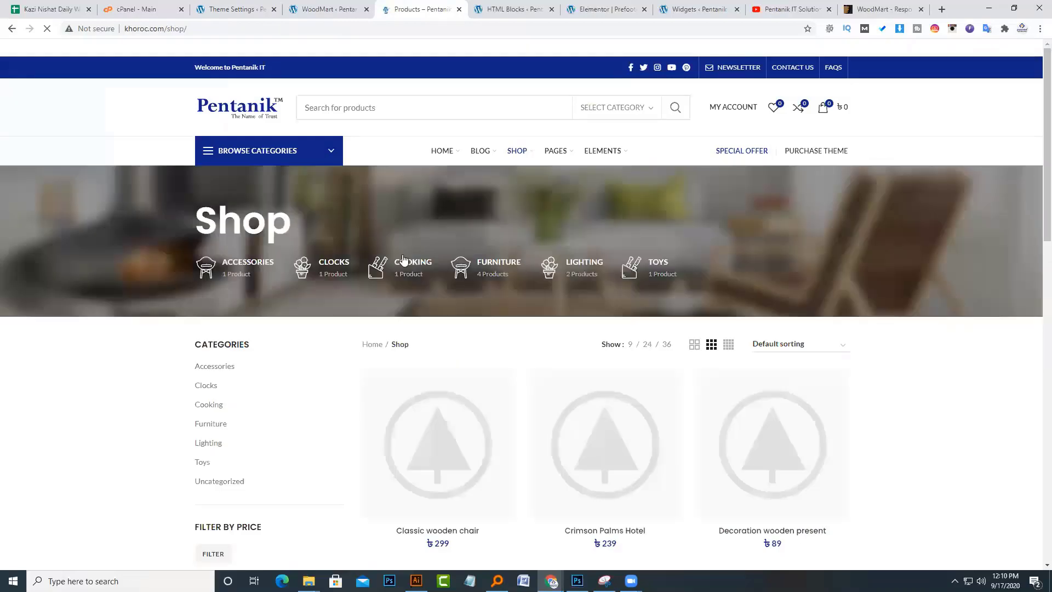
pyautogui.scroll(-1, 393, 267)
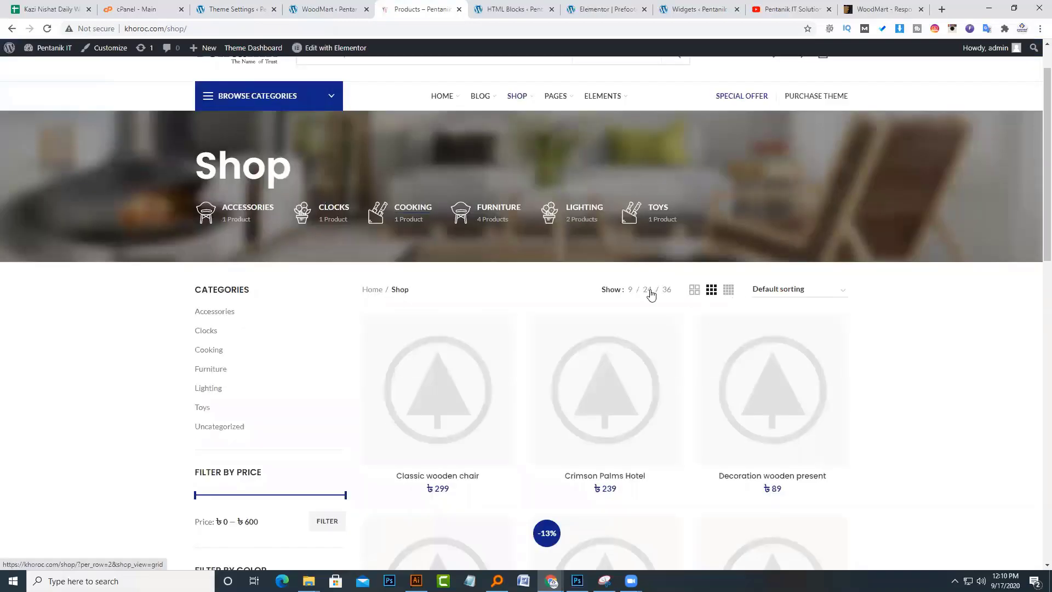
# - Turn on Shop filters and Shop filters area always opened in the theme's Shop settings and save the options
pyautogui.click(227, 6)
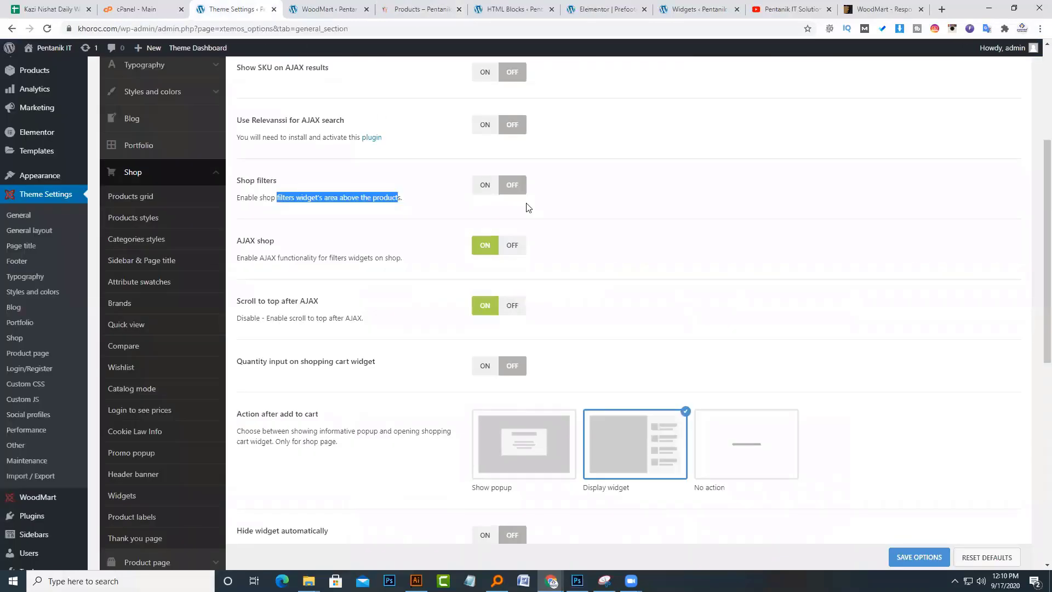
pyautogui.click(355, 189)
pyautogui.click(484, 184)
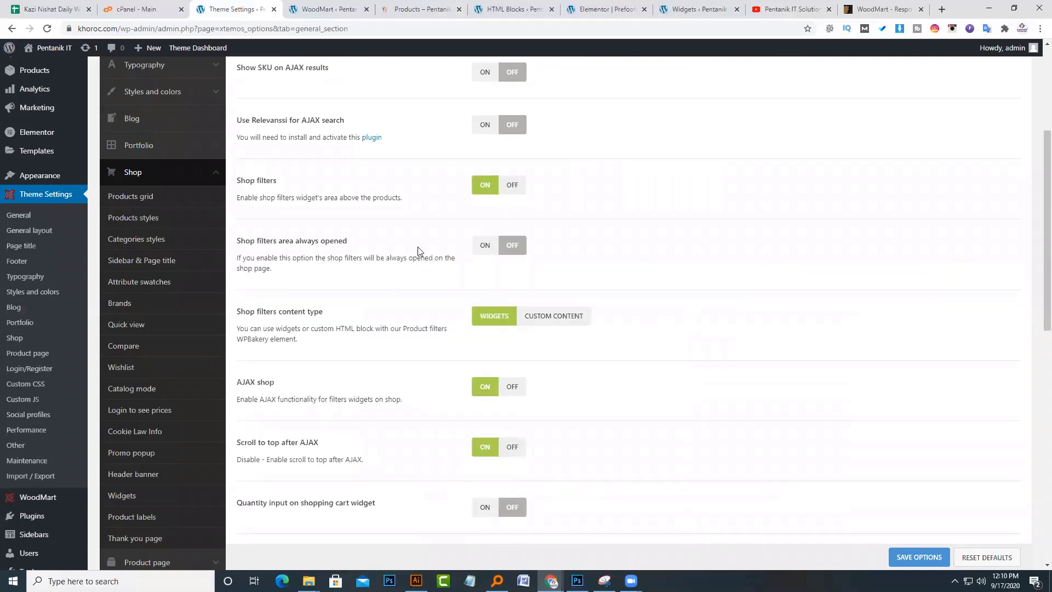
pyautogui.click(482, 249)
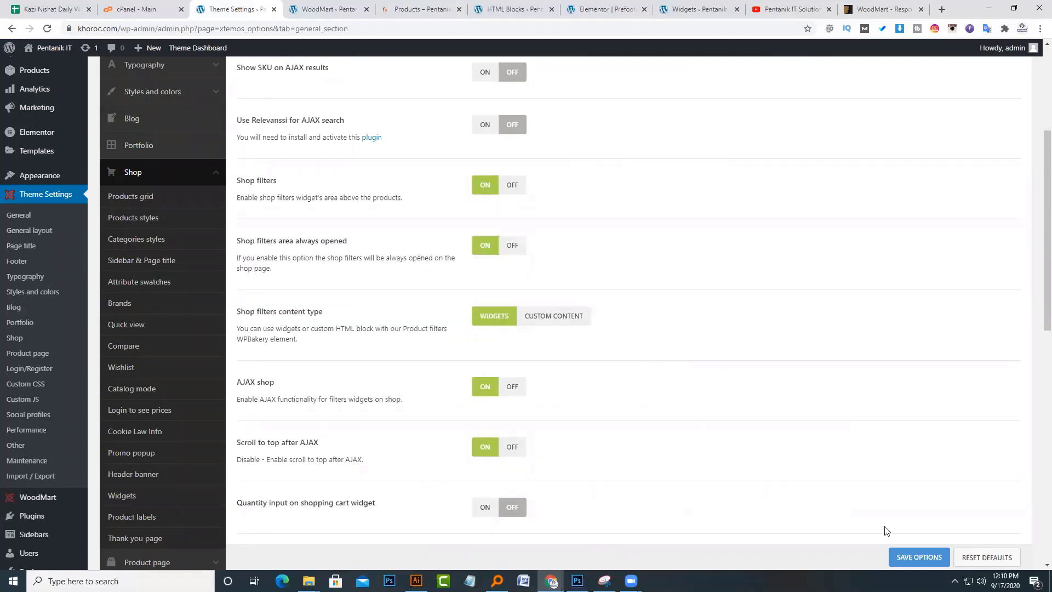
pyautogui.click(917, 556)
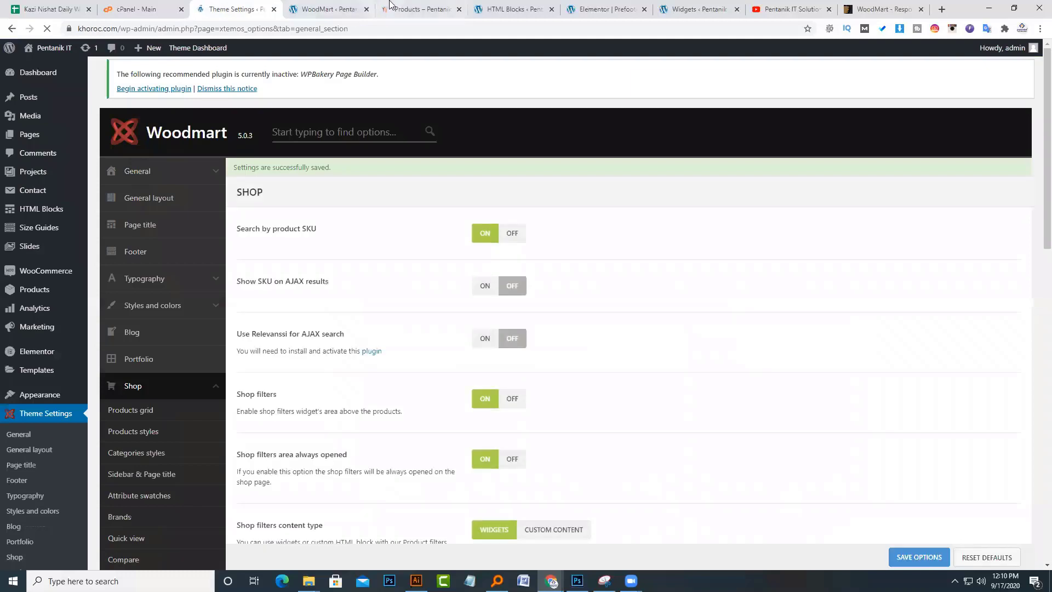
# - Reload the live Shop page and check the sorting and price filter area above the products
pyautogui.click(390, 9)
pyautogui.click(366, 29)
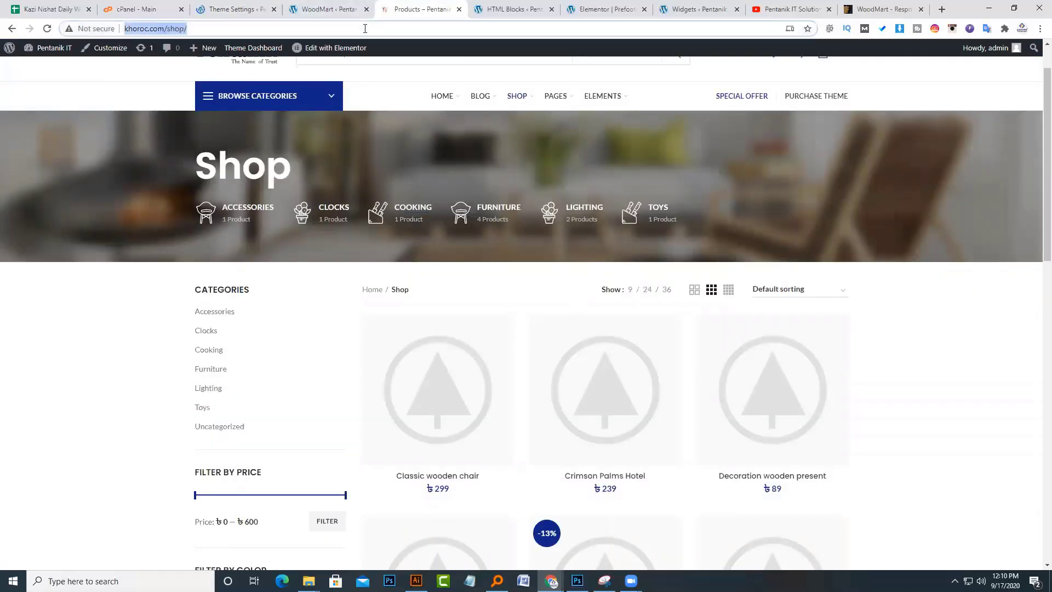
pyautogui.press('Return')
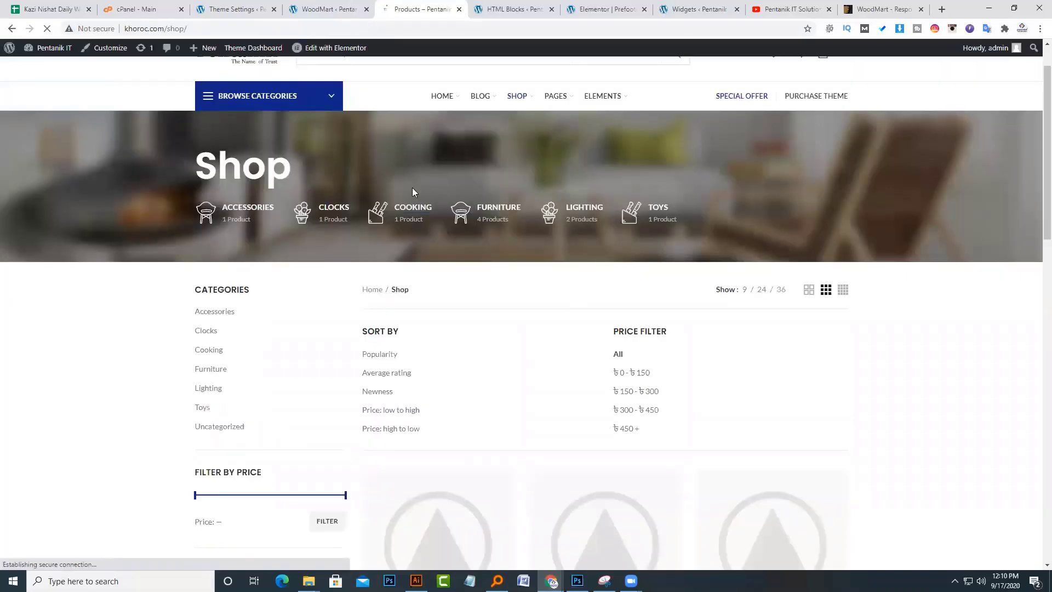
pyautogui.scroll(-2, 432, 219)
pyautogui.scroll(-2, 625, 272)
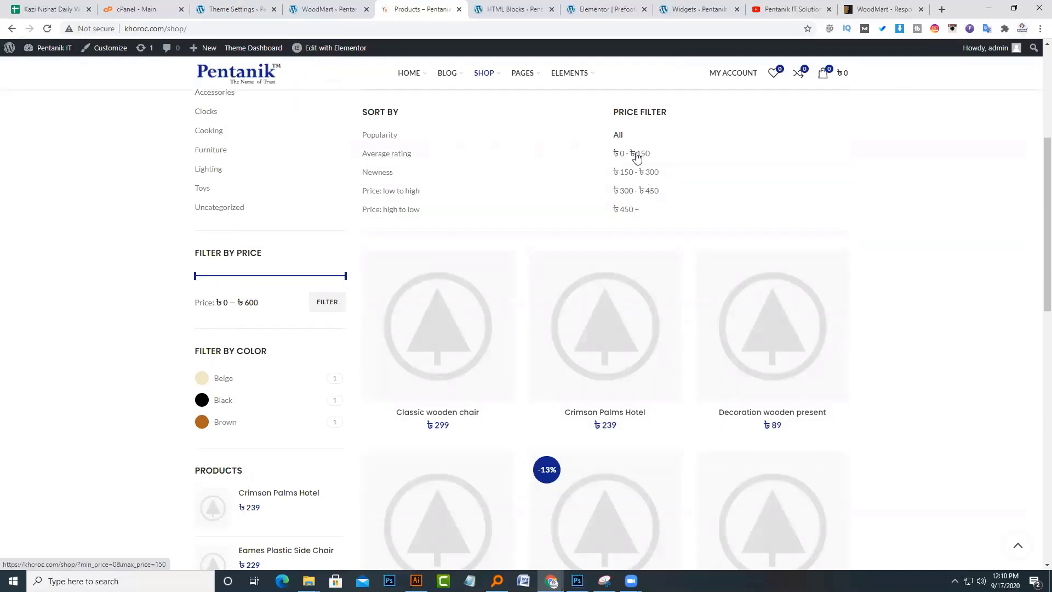
# - Test the price filter above the products with the ৳0–৳150 and ৳150–৳300 ranges
pyautogui.click(637, 155)
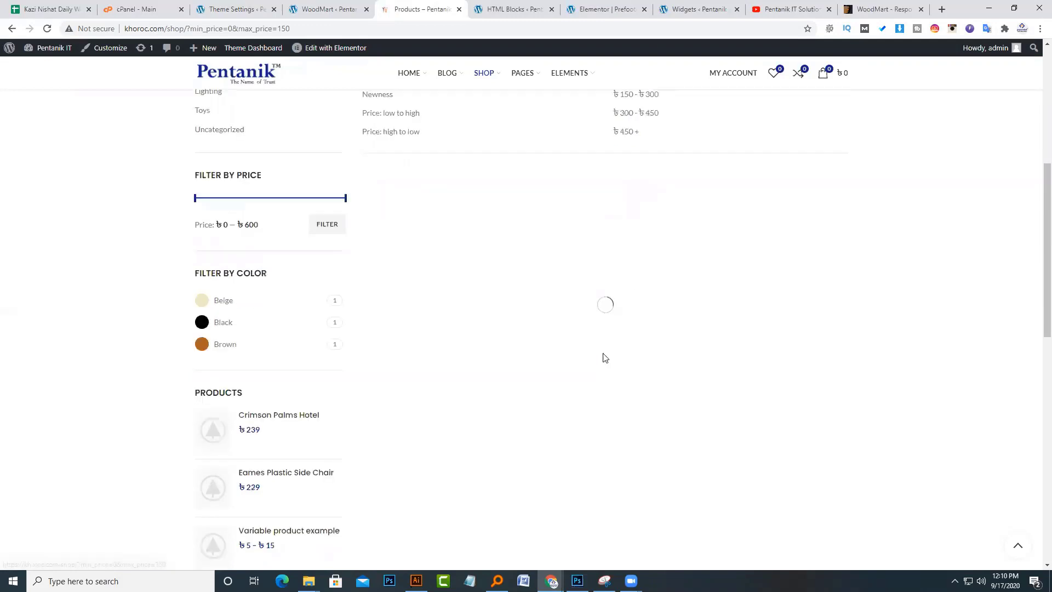
pyautogui.scroll(-5, 606, 339)
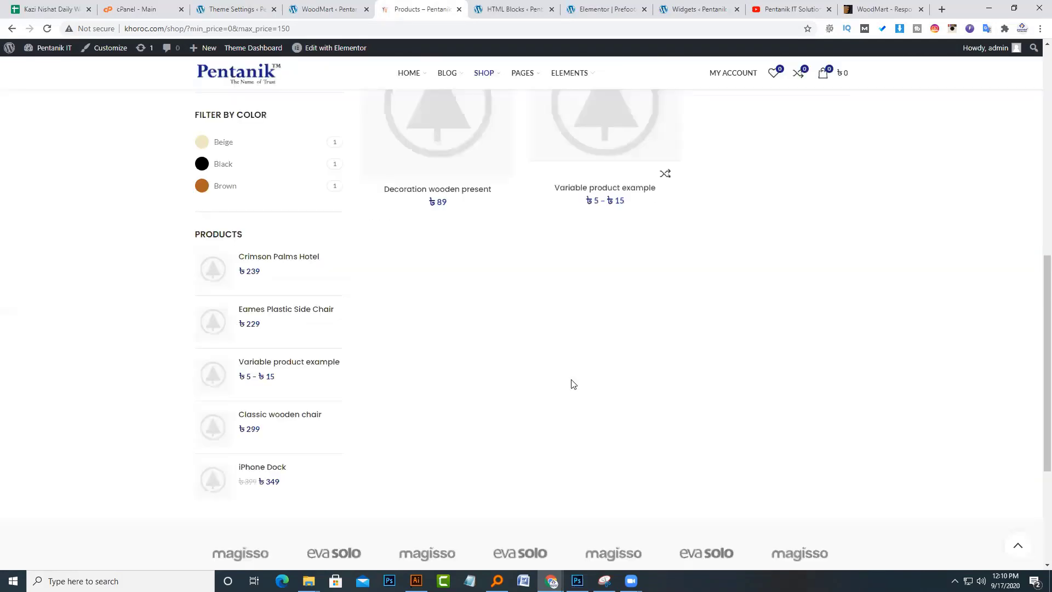
pyautogui.scroll(4, 572, 384)
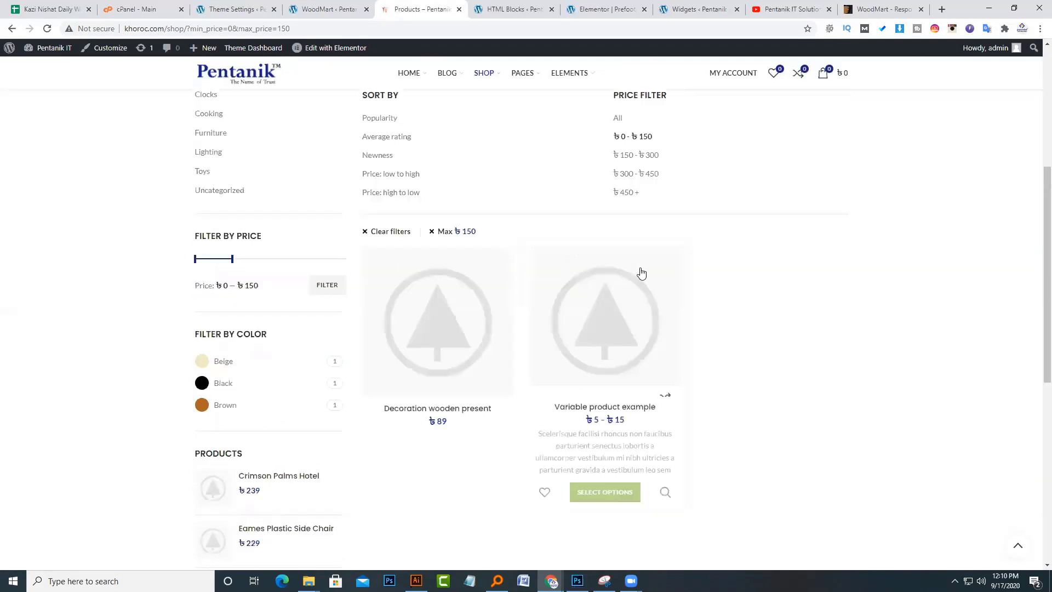
pyautogui.click(636, 159)
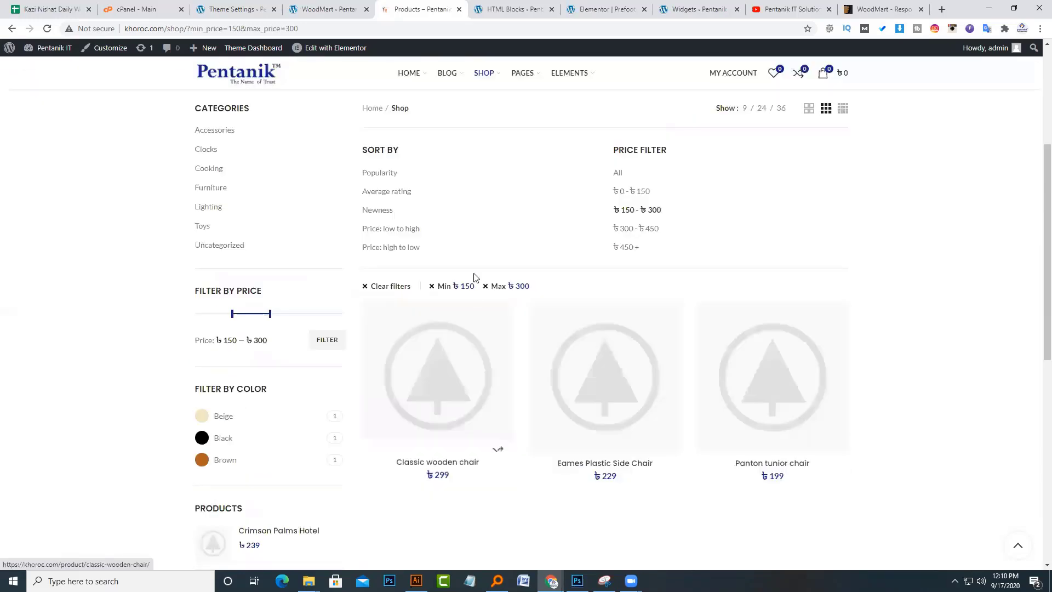
# - Remove the minimum price filter of ৳150 and sort the products by price from low to high
pyautogui.click(467, 289)
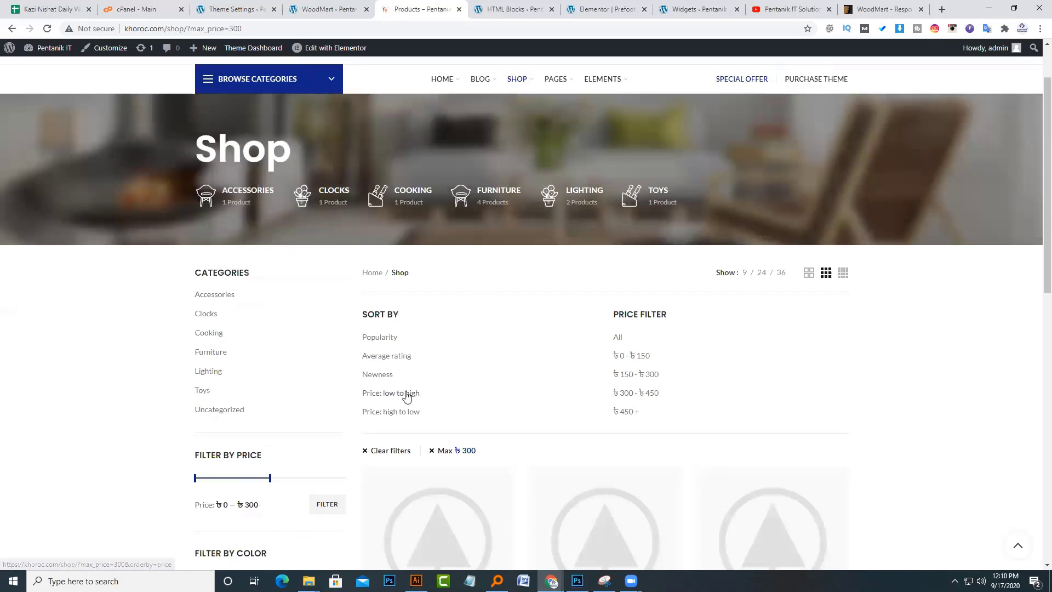
pyautogui.click(394, 395)
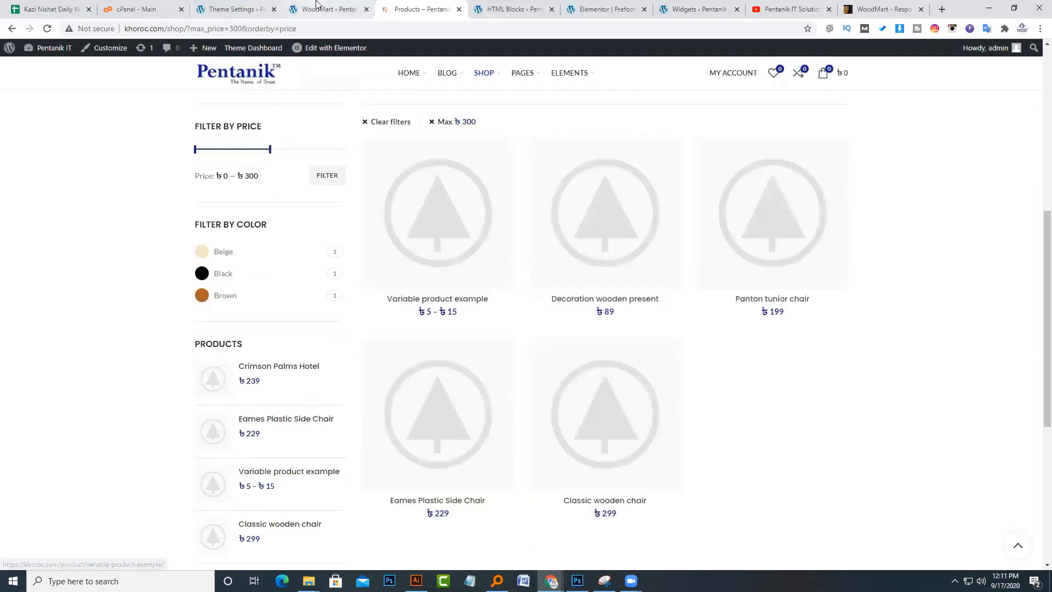
# - Examine the remaining Shop settings, including AJAX shop, action after add to cart, Hide widget automatically, Quick Shop and empty cart text
pyautogui.click(329, 9)
pyautogui.click(257, 10)
pyautogui.scroll(-5, 502, 422)
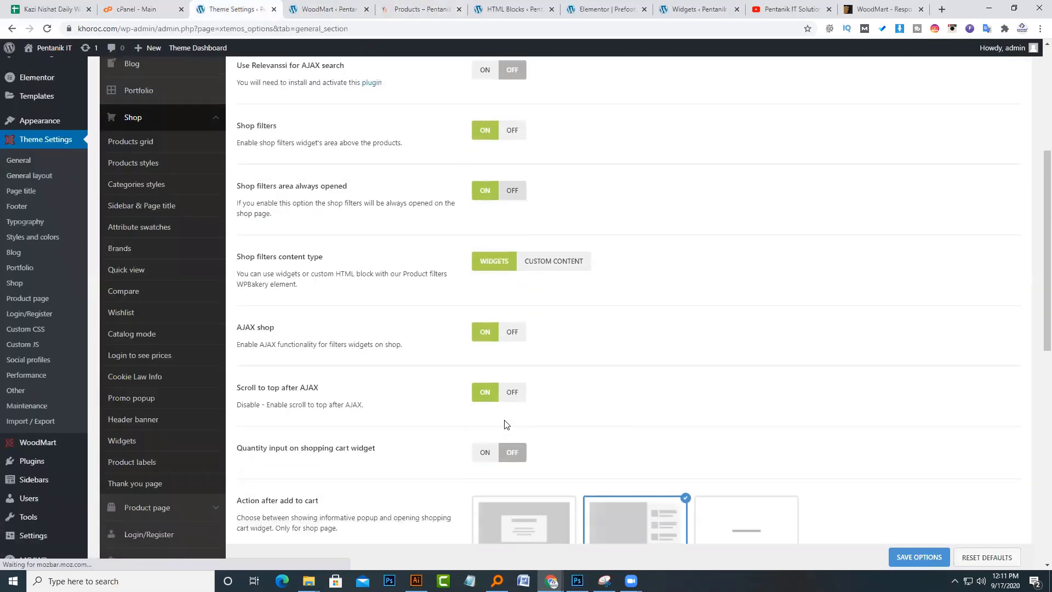
pyautogui.scroll(1, 462, 263)
pyautogui.scroll(-5, 460, 273)
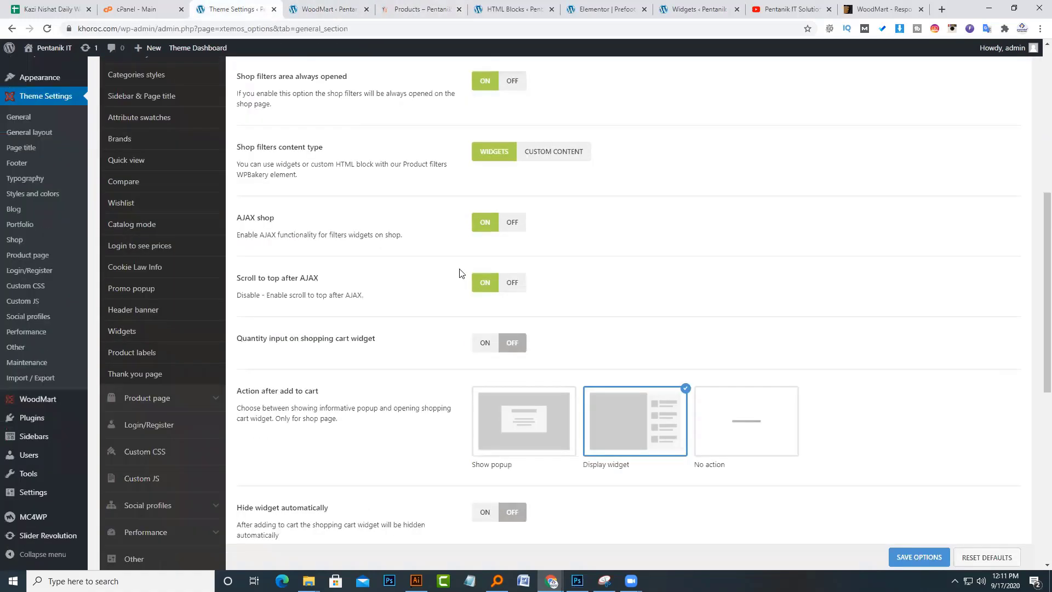
pyautogui.scroll(-3, 458, 276)
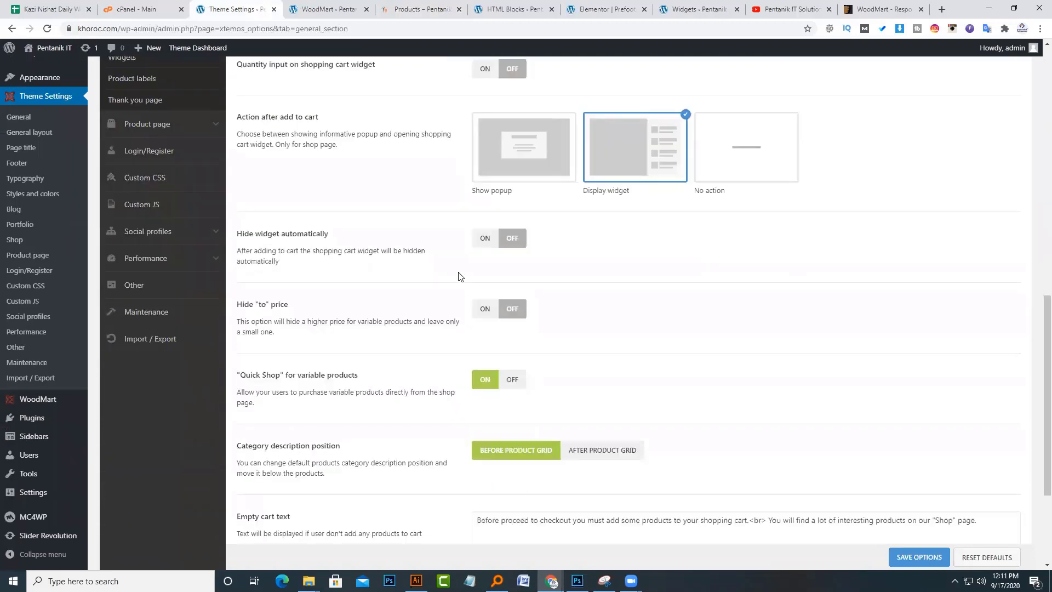
pyautogui.scroll(-3, 425, 282)
pyautogui.scroll(2, 422, 284)
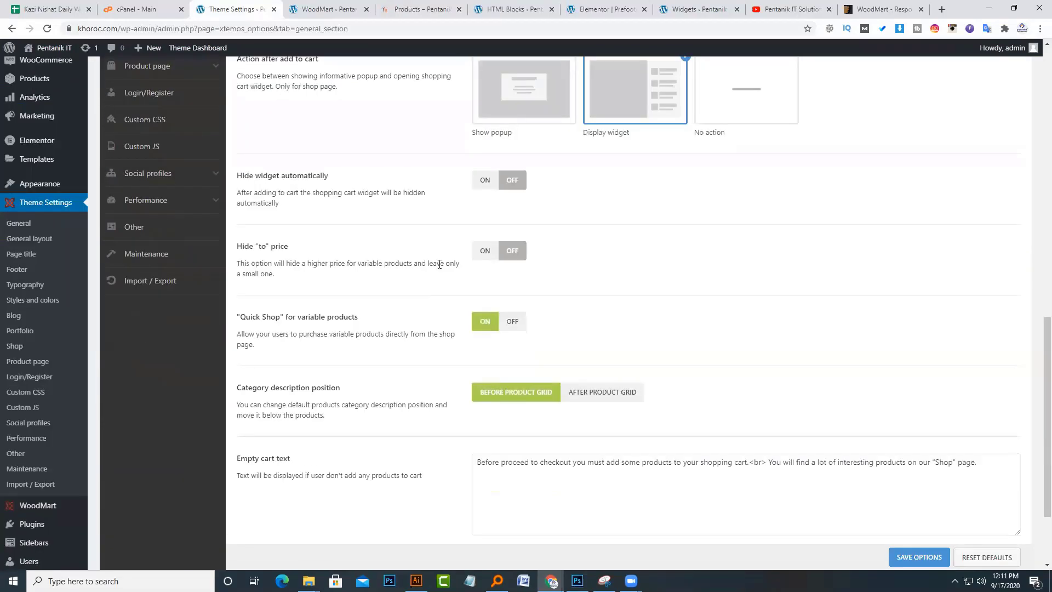
pyautogui.moveTo(237, 199); pyautogui.dragTo(328, 210)
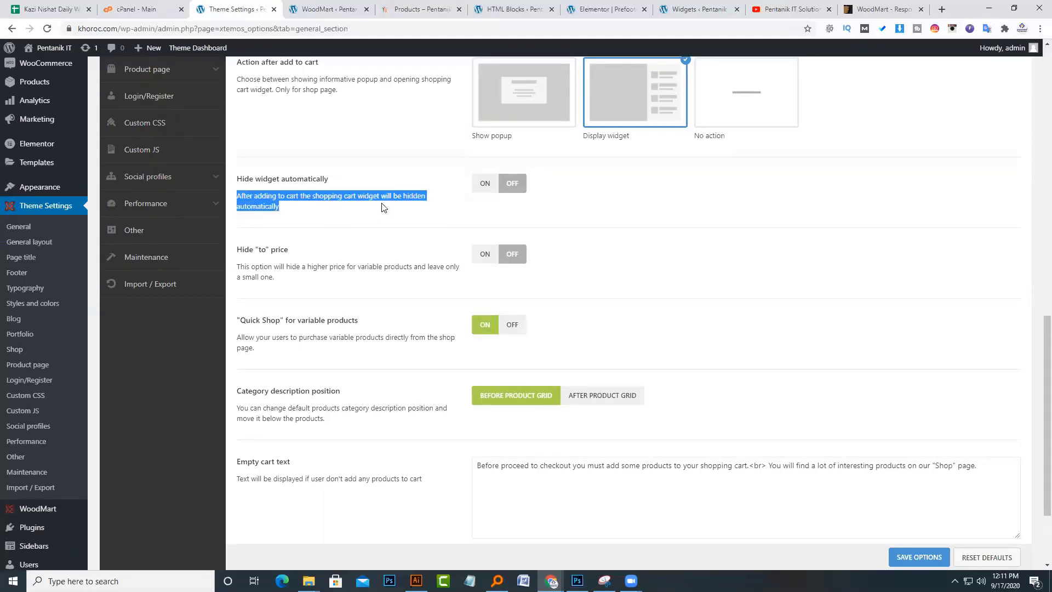
pyautogui.click(406, 209)
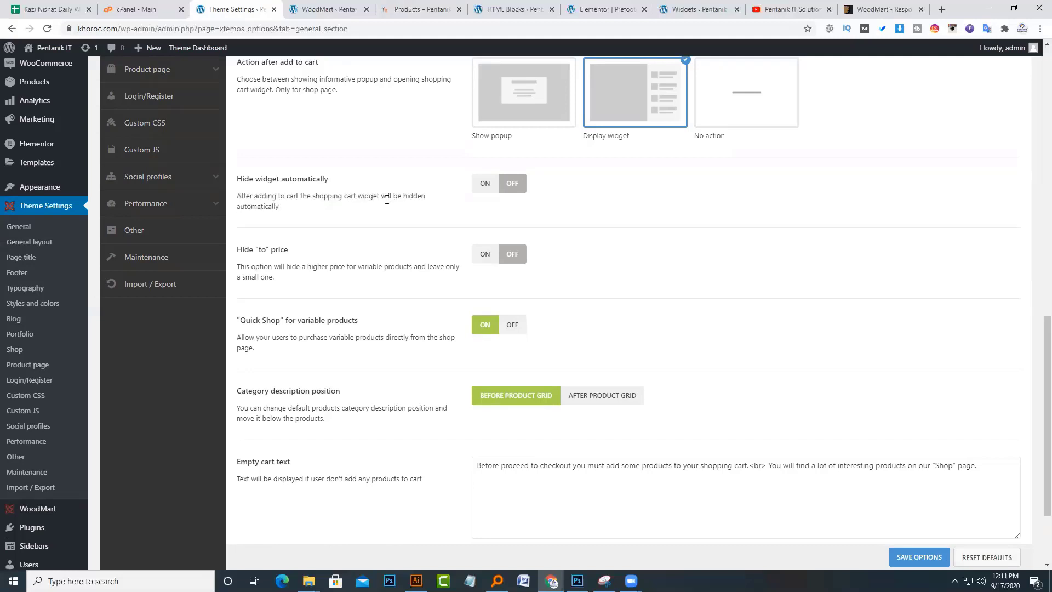
# - Switch Hide widget automatically on to inspect its Hide widget after delay, and switch it off again
pyautogui.click(485, 183)
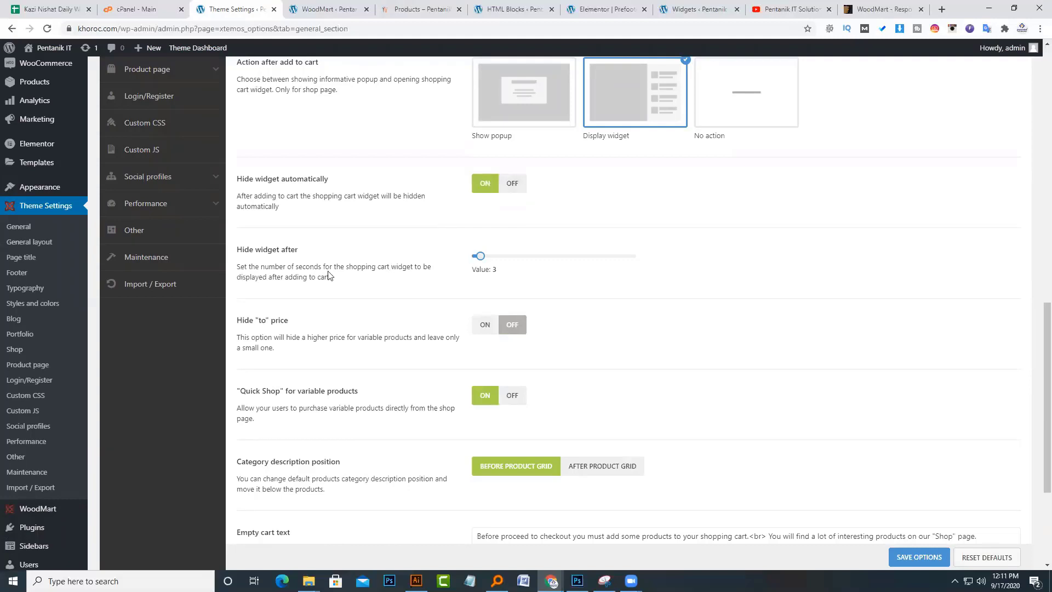
pyautogui.moveTo(329, 274); pyautogui.dragTo(346, 273)
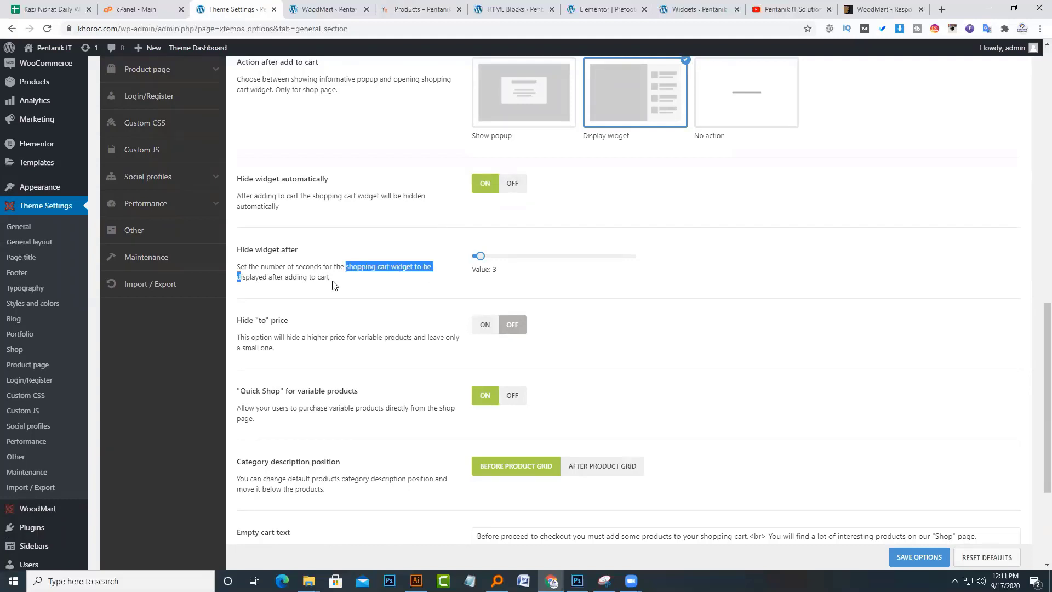
pyautogui.click(379, 259)
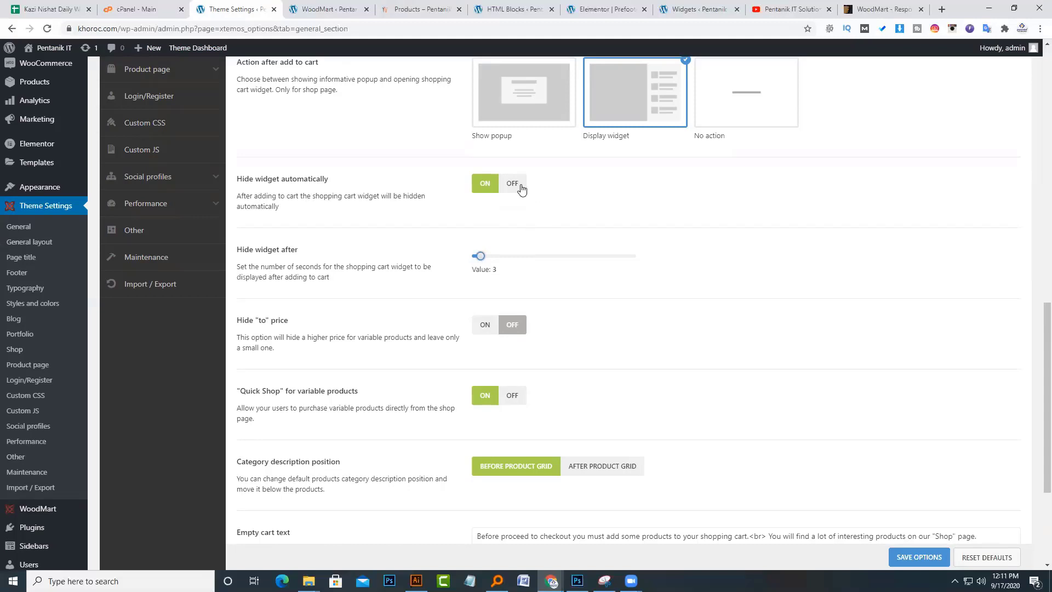
pyautogui.click(514, 184)
# - Read the Empty cart text setting, including its description and the default message with the Shop page hint
pyautogui.scroll(-2, 453, 367)
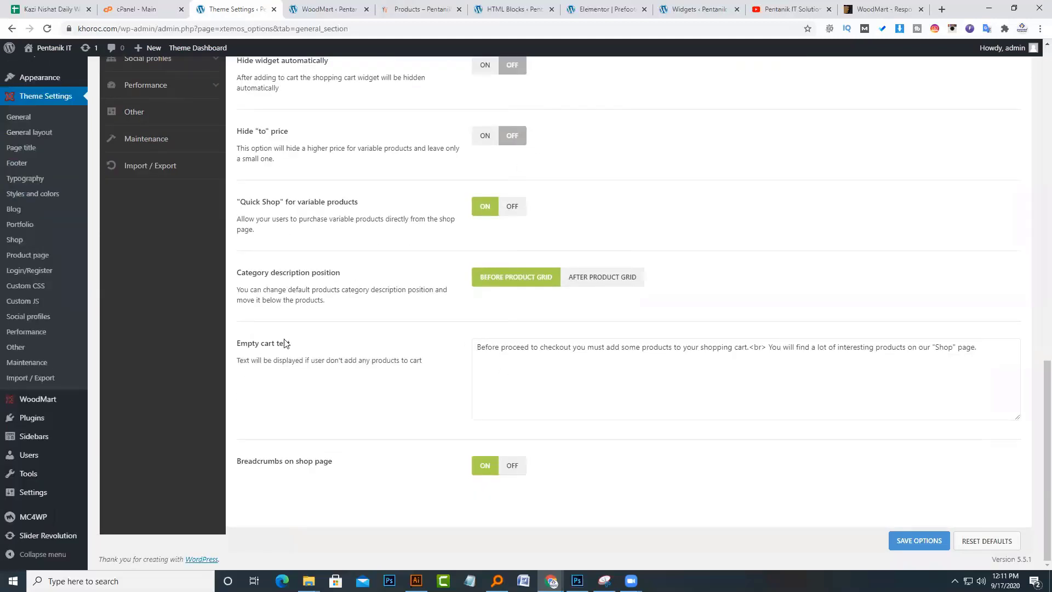
pyautogui.click(726, 352)
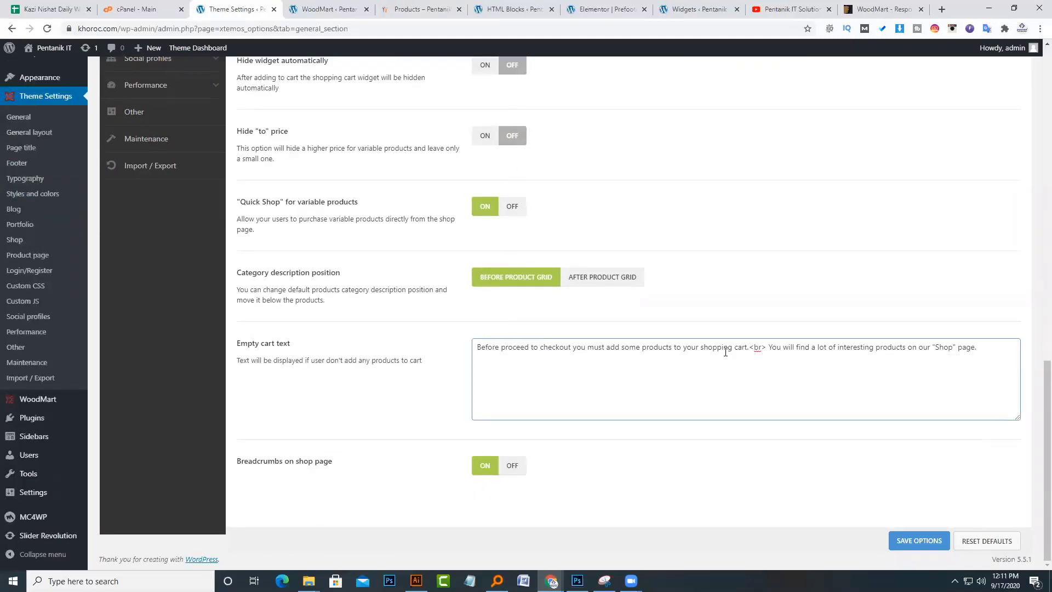
pyautogui.doubleClick(798, 352)
pyautogui.click(643, 357)
pyautogui.moveTo(421, 360); pyautogui.dragTo(365, 359)
pyautogui.click(260, 357)
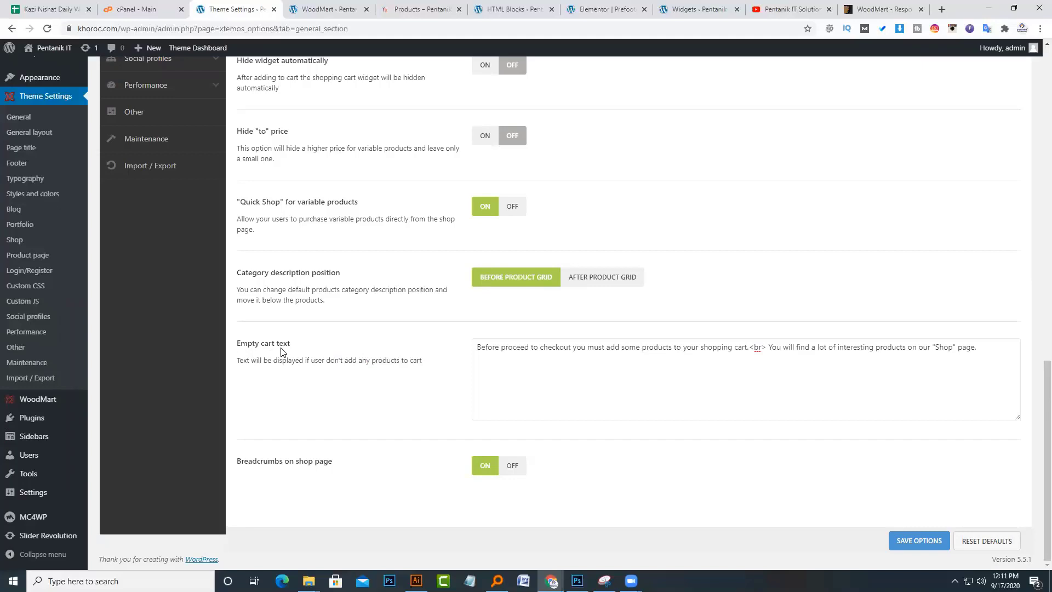
pyautogui.moveTo(746, 350); pyautogui.dragTo(476, 348)
pyautogui.moveTo(799, 349); pyautogui.dragTo(996, 343)
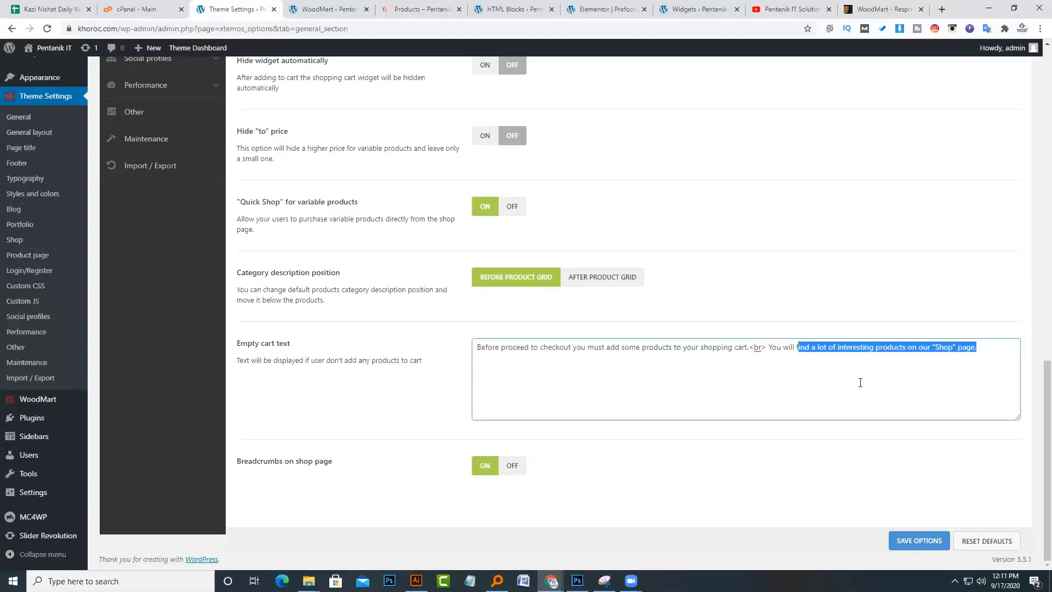
# - Open the Products grid settings of the Shop section and check the Products per page value
pyautogui.scroll(15, 859, 381)
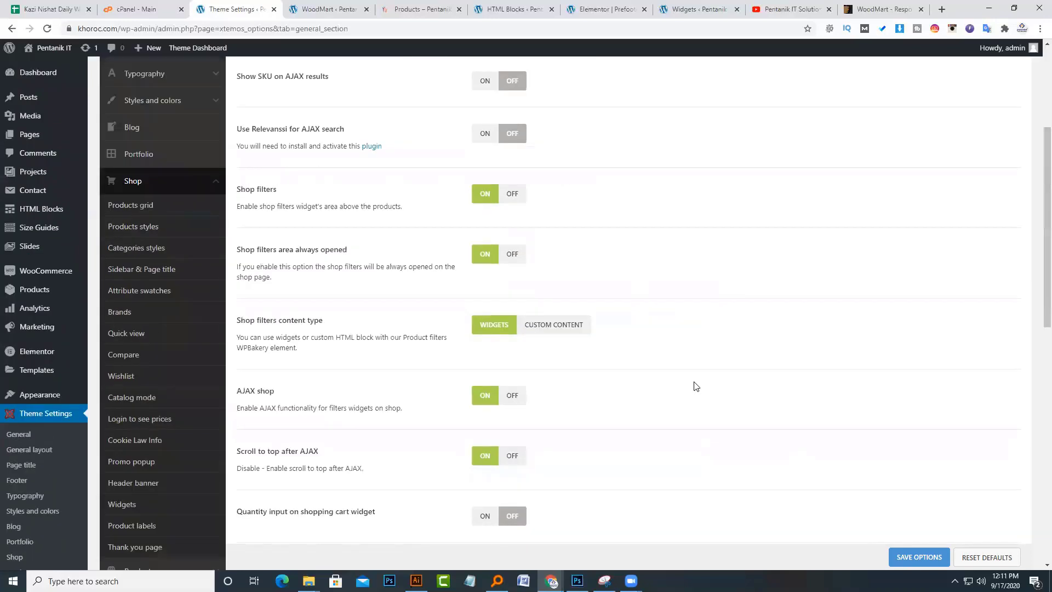
pyautogui.click(185, 359)
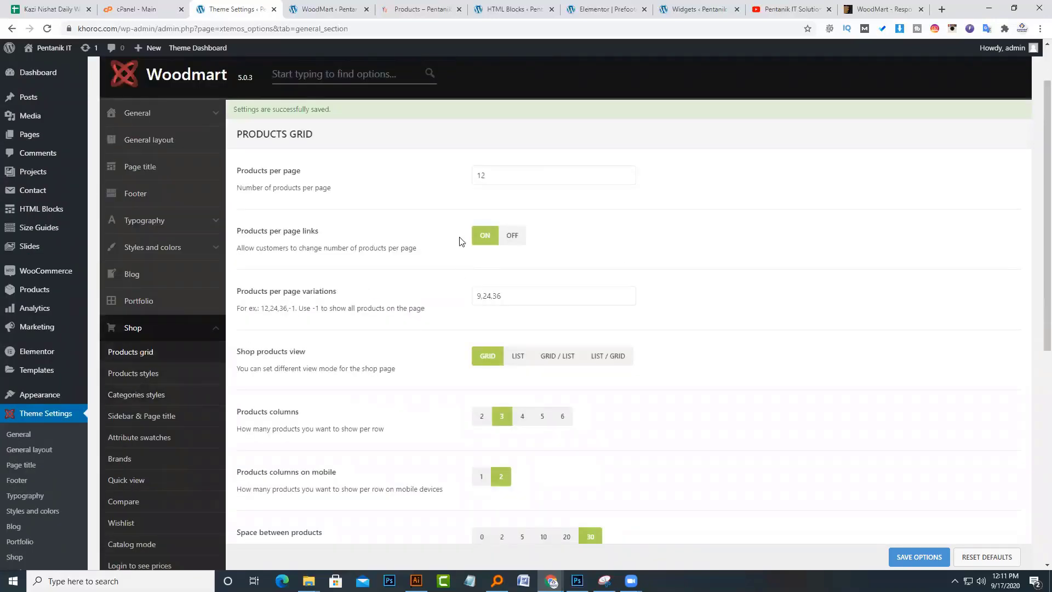
pyautogui.moveTo(495, 176); pyautogui.dragTo(447, 184)
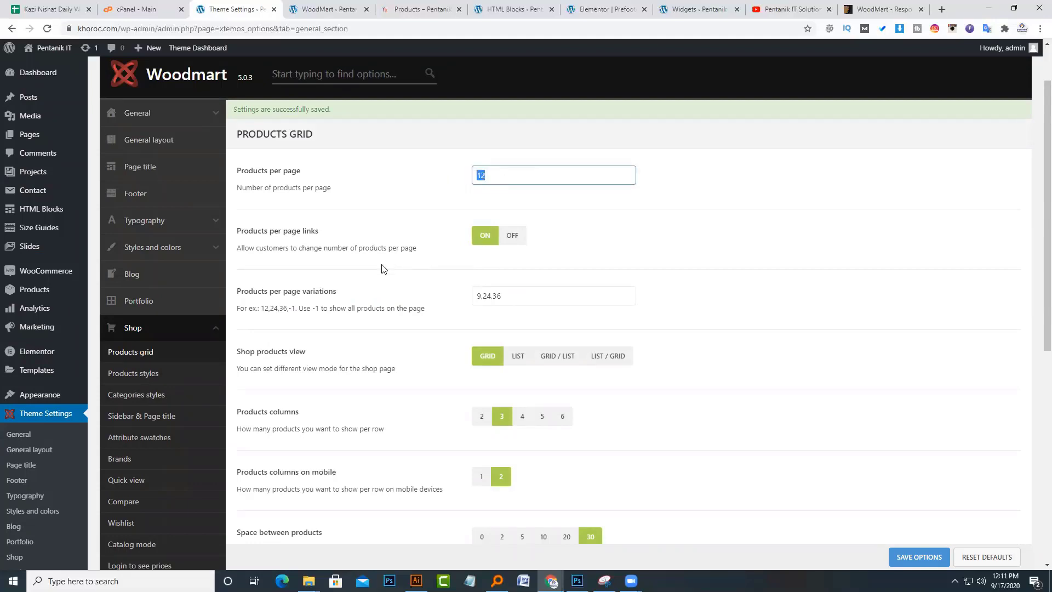
pyautogui.scroll(1, 351, 277)
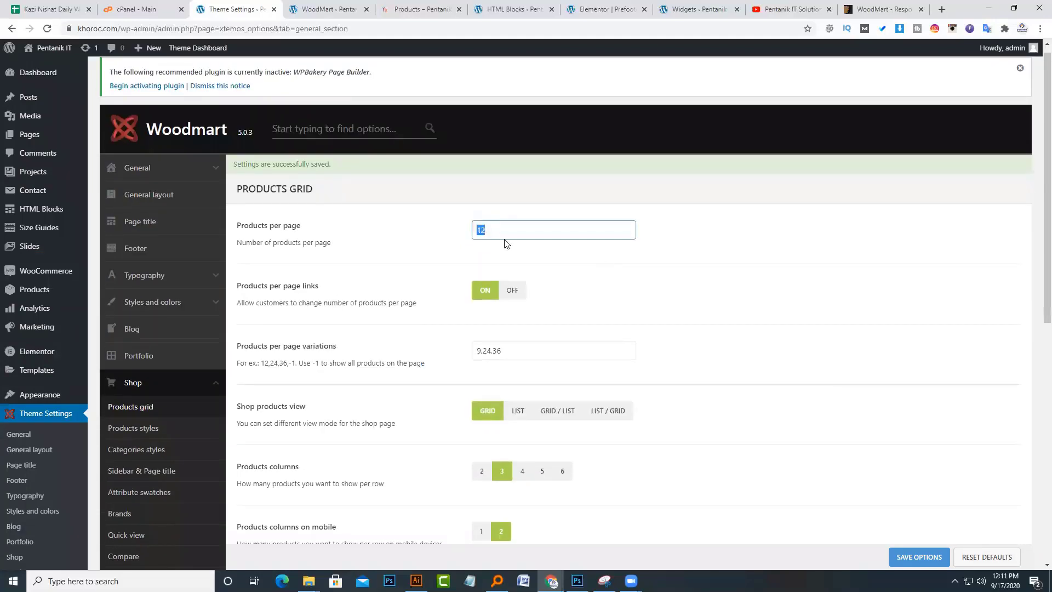
# - Clear the maximum price filter and the sorting on the live Shop page, and look over the full product listing
pyautogui.click(515, 9)
pyautogui.click(419, 10)
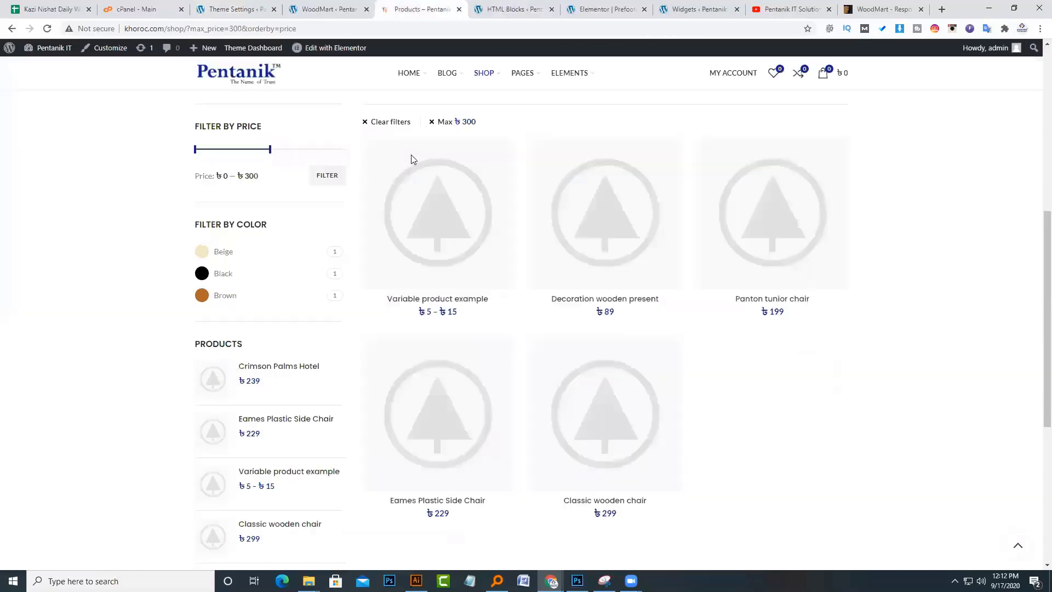
pyautogui.scroll(-1, 441, 270)
pyautogui.scroll(5, 329, 303)
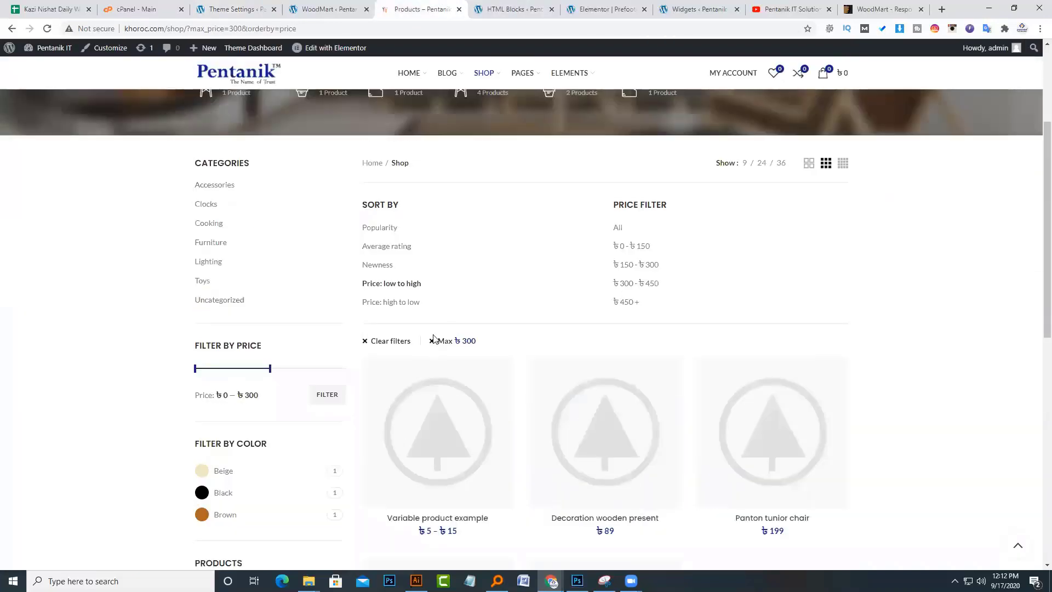
pyautogui.click(433, 340)
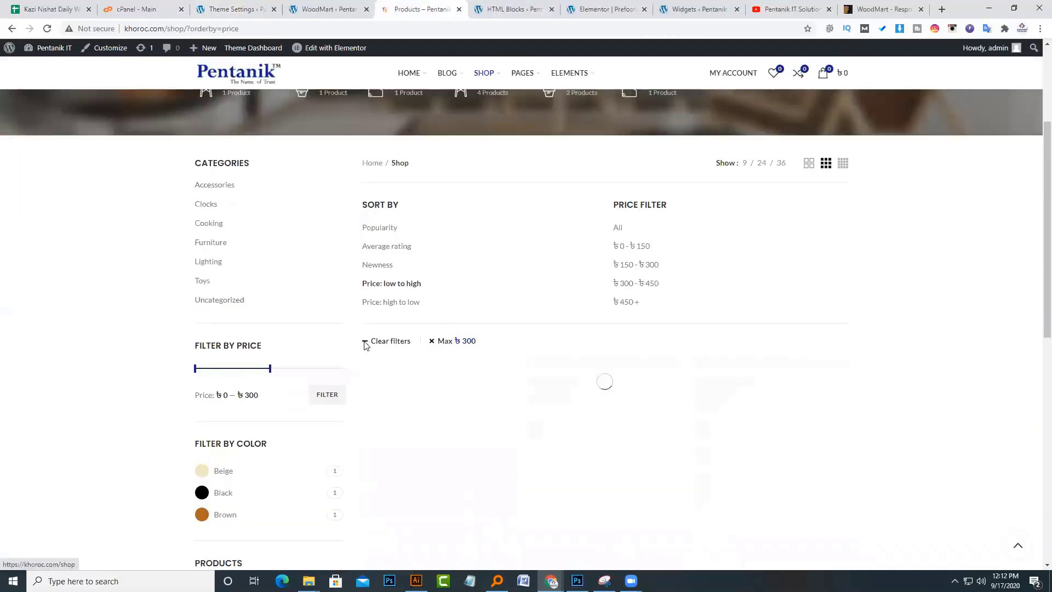
pyautogui.click(366, 345)
pyautogui.scroll(-9, 824, 377)
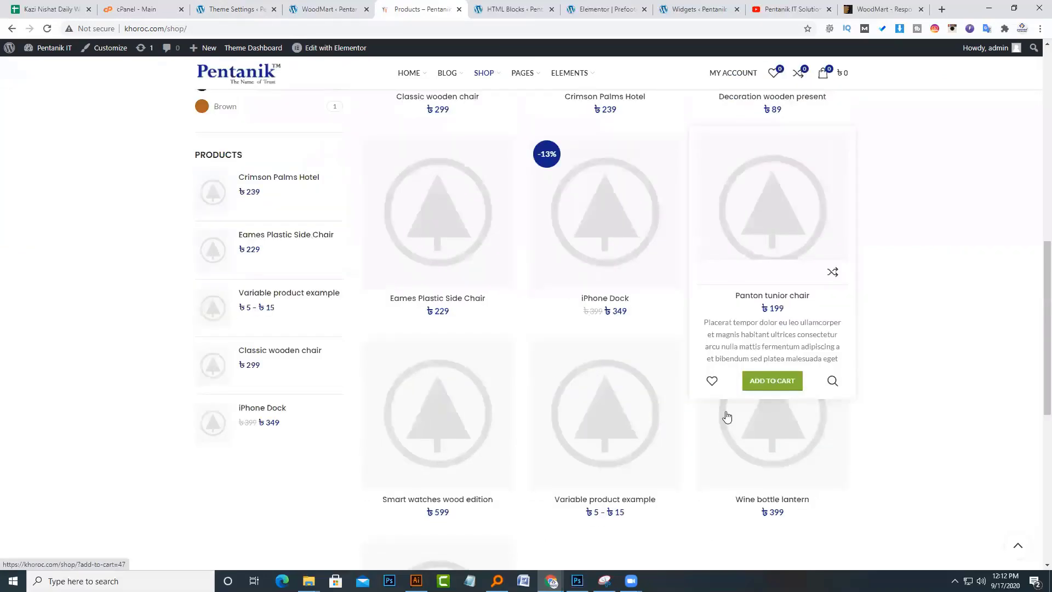
pyautogui.scroll(-4, 461, 443)
pyautogui.scroll(10, 545, 408)
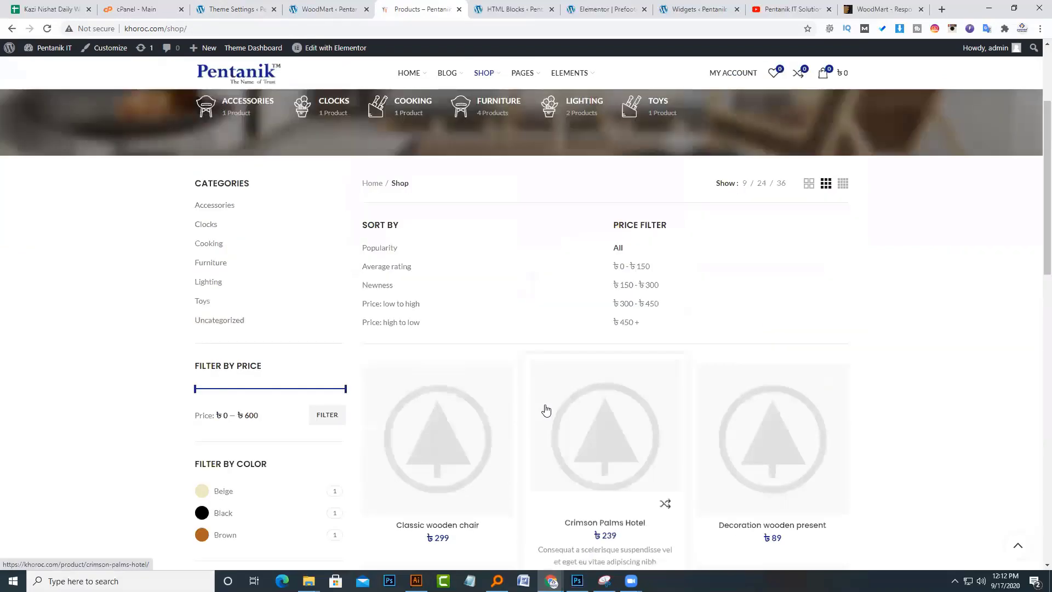
# - Return to the Products grid settings and review the per-page, view, column, spacing and pagination options
pyautogui.click(328, 10)
pyautogui.click(233, 9)
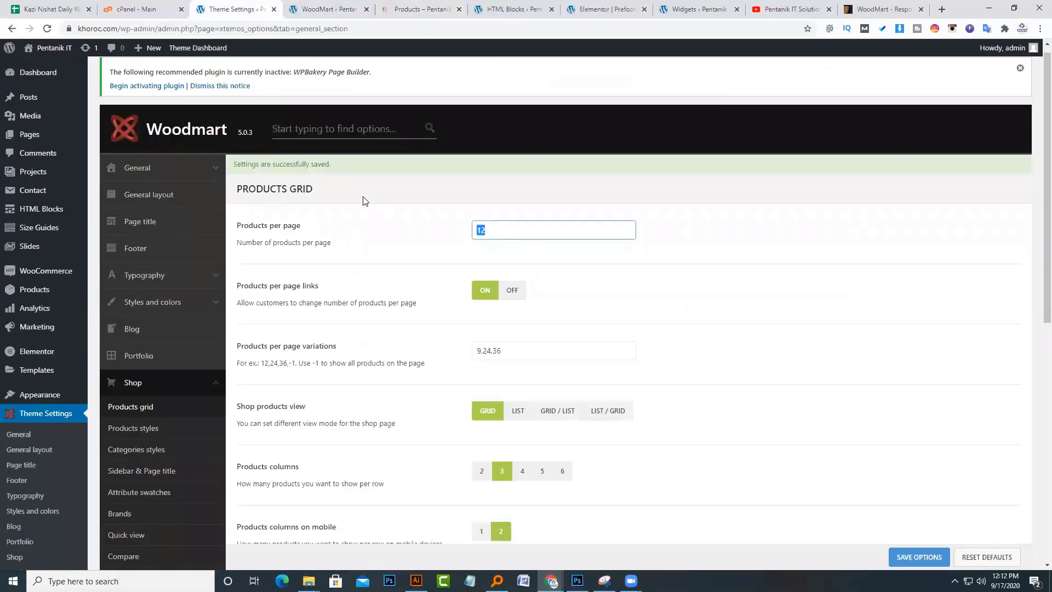
pyautogui.scroll(-2, 351, 449)
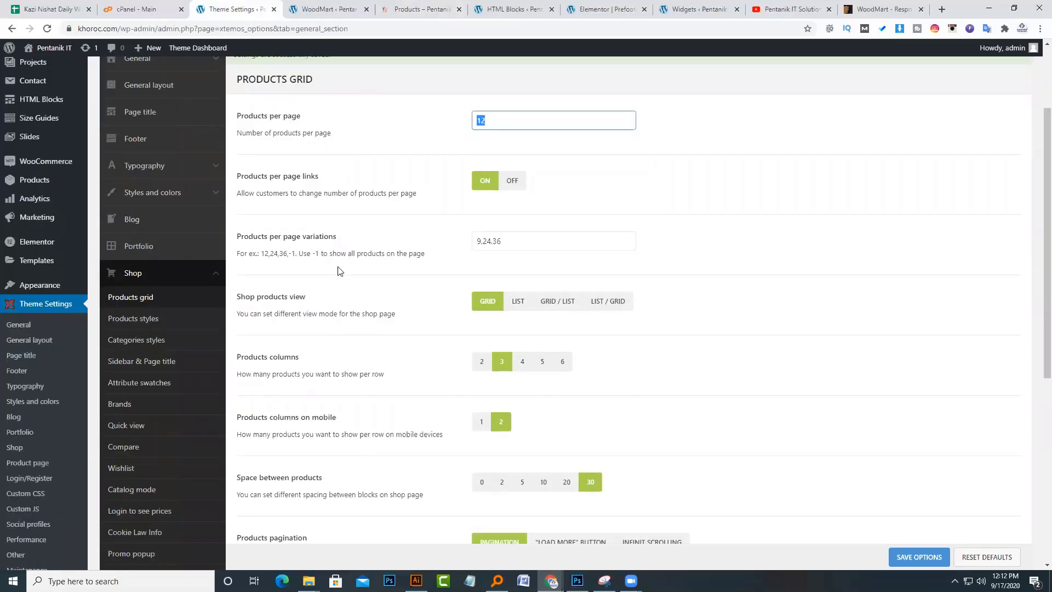
pyautogui.scroll(-3, 352, 309)
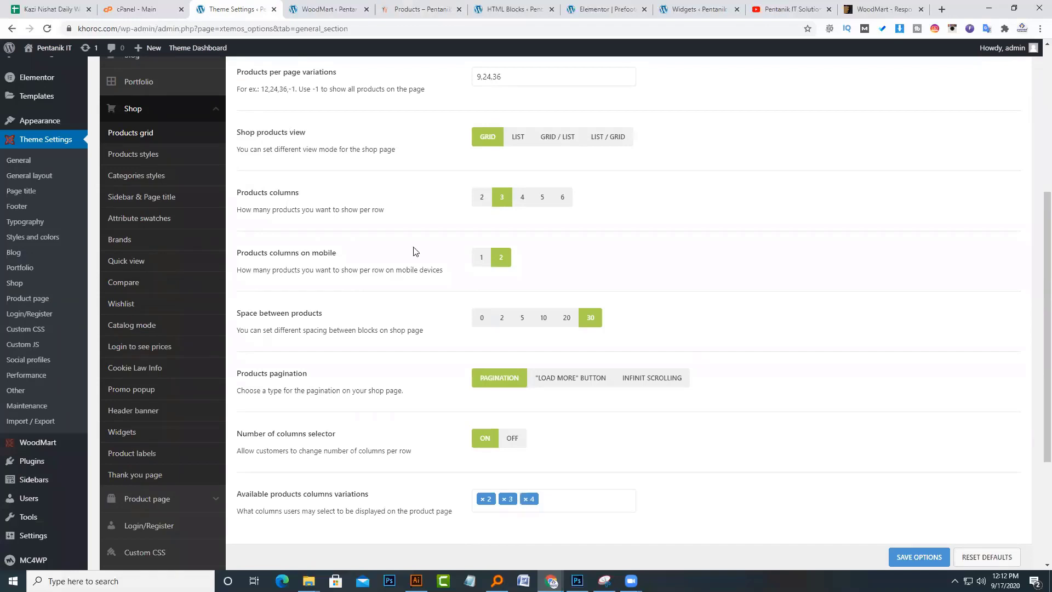
pyautogui.scroll(-2, 414, 252)
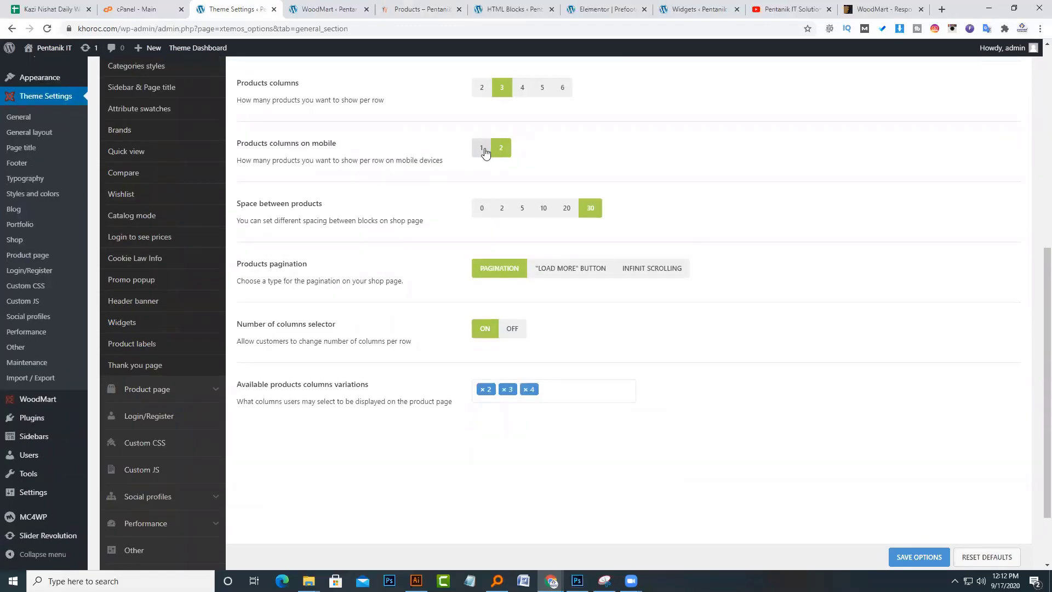
# - Check how many product columns the live Shop page shows at mobile width, and restore the full browser width
pyautogui.click(329, 9)
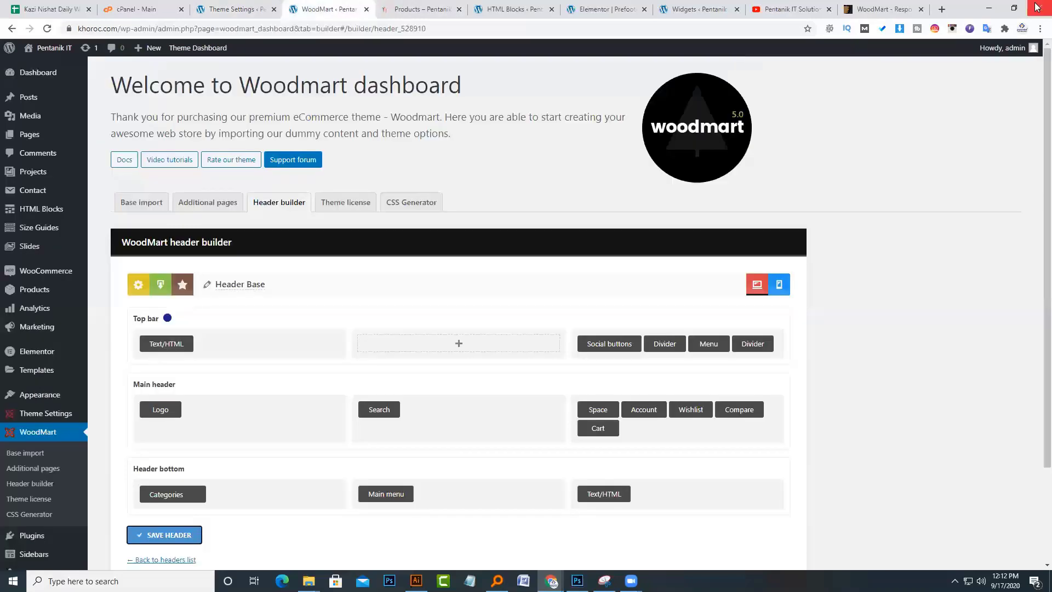
pyautogui.click(422, 9)
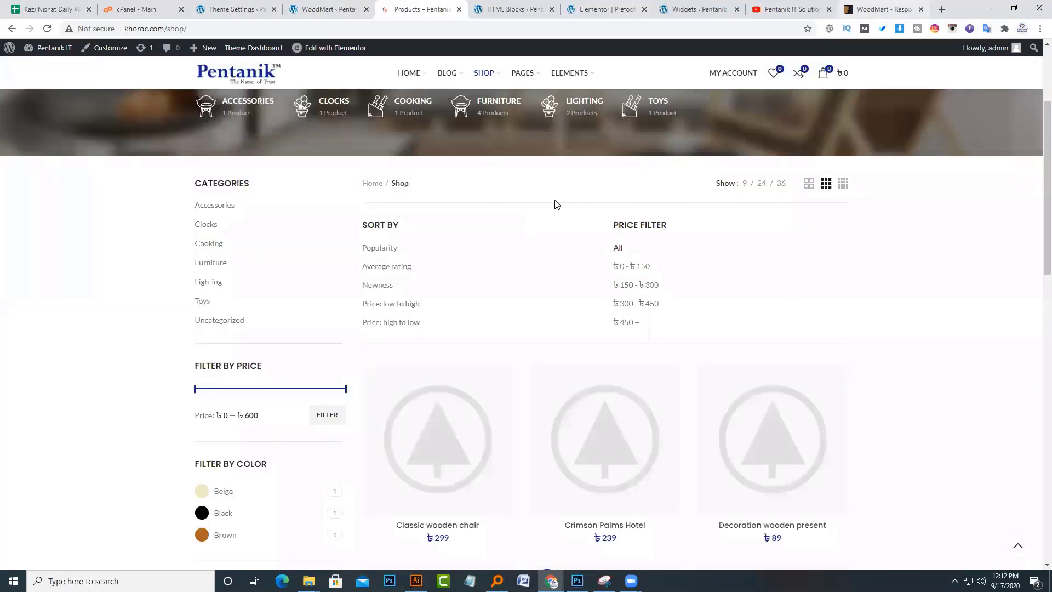
pyautogui.scroll(-10, 559, 198)
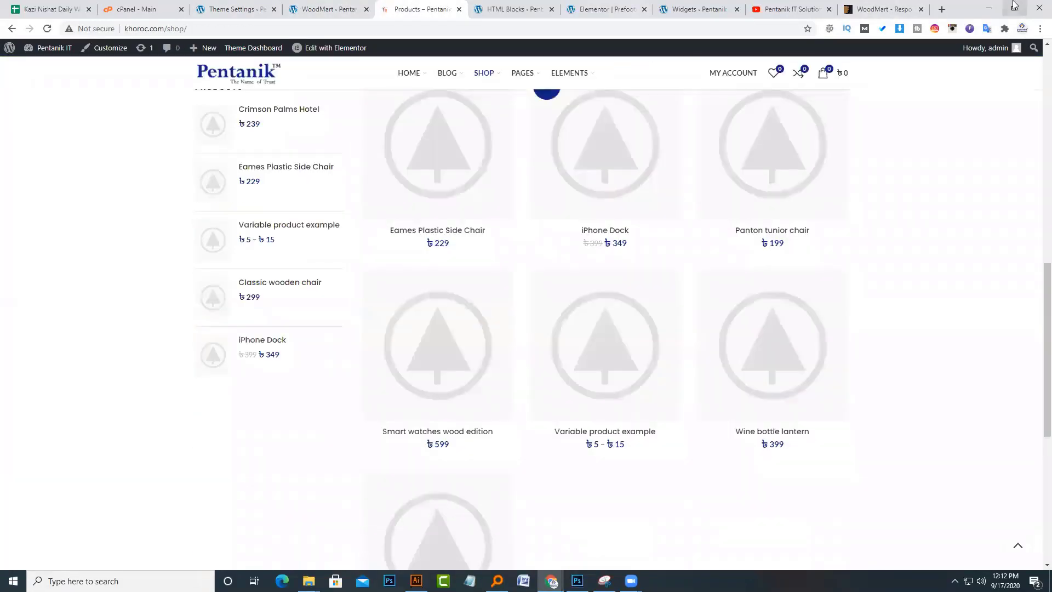
pyautogui.click(1014, 7)
pyautogui.moveTo(138, 235)
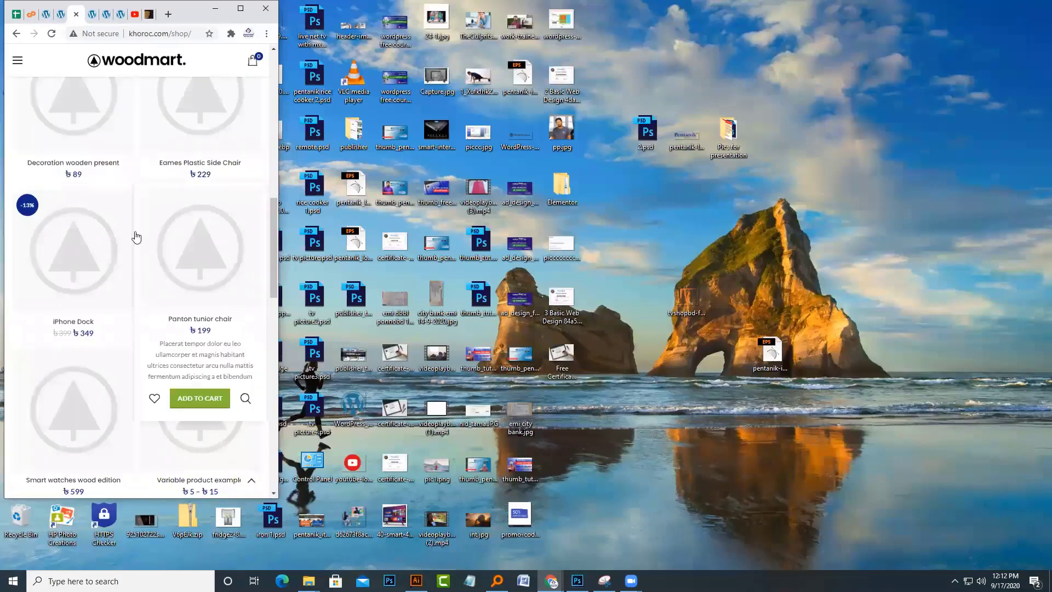
pyautogui.click(239, 9)
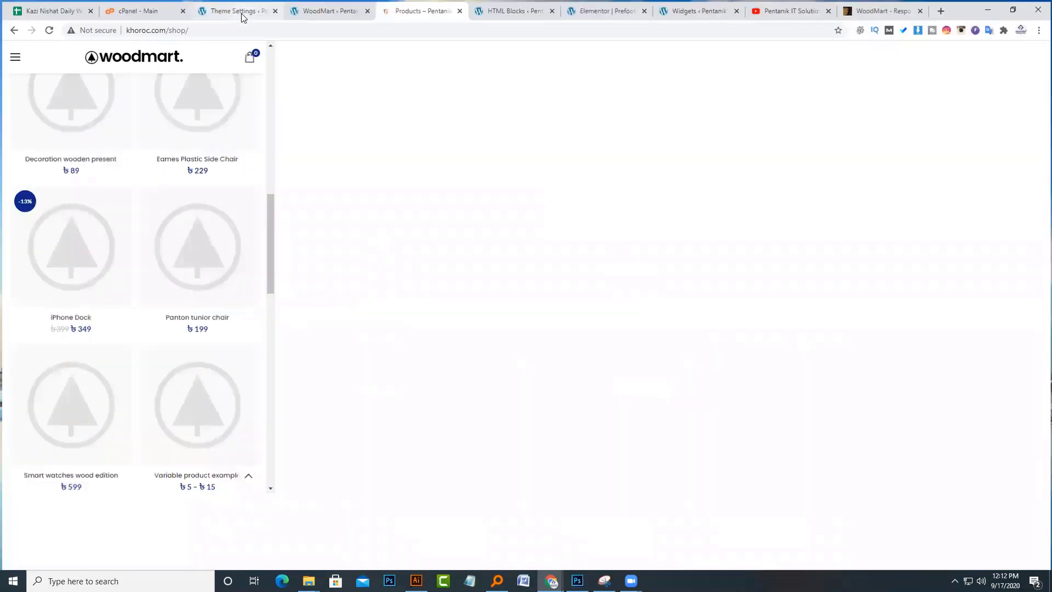
# - Set Products columns on mobile to 1 in the Products grid settings and save the options
pyautogui.click(323, 9)
pyautogui.click(263, 6)
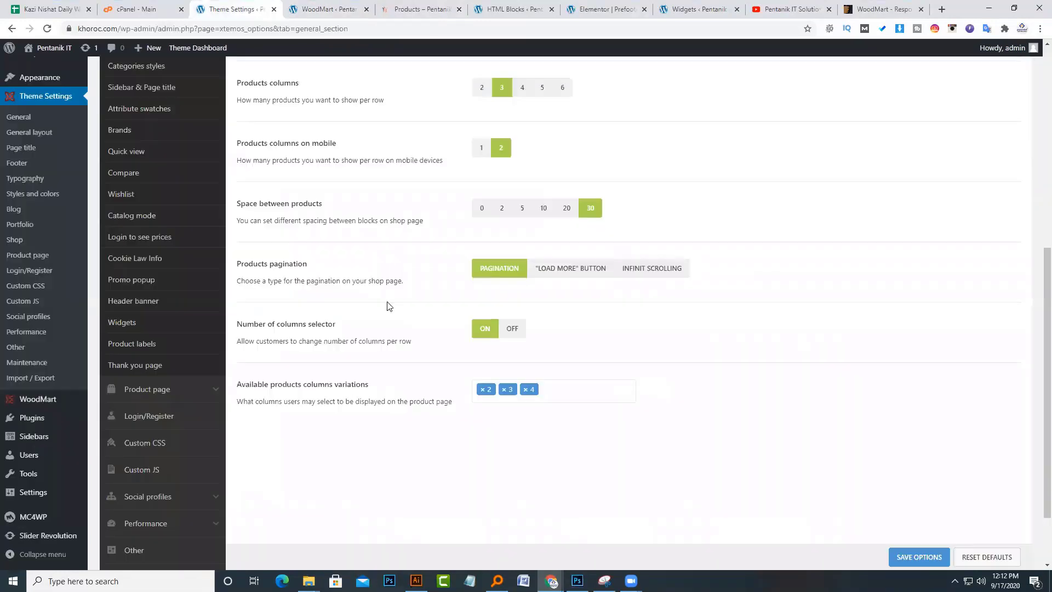
pyautogui.click(482, 148)
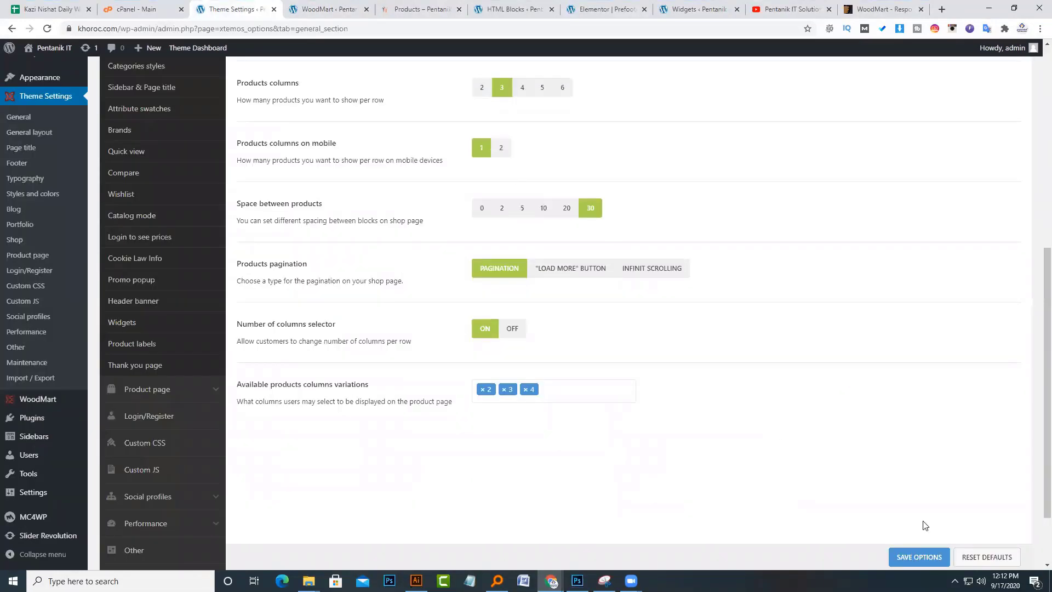
pyautogui.click(922, 557)
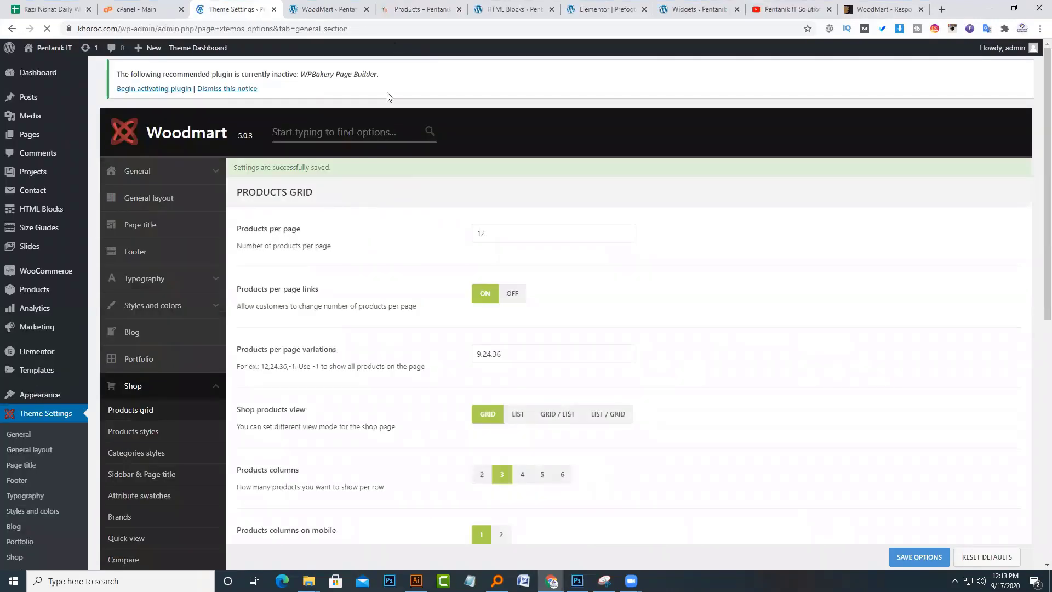
# - Reload the live Shop page and check its mobile product layout in a narrowed browser window, restoring full width
pyautogui.click(425, 7)
pyautogui.click(431, 30)
pyautogui.press('Return')
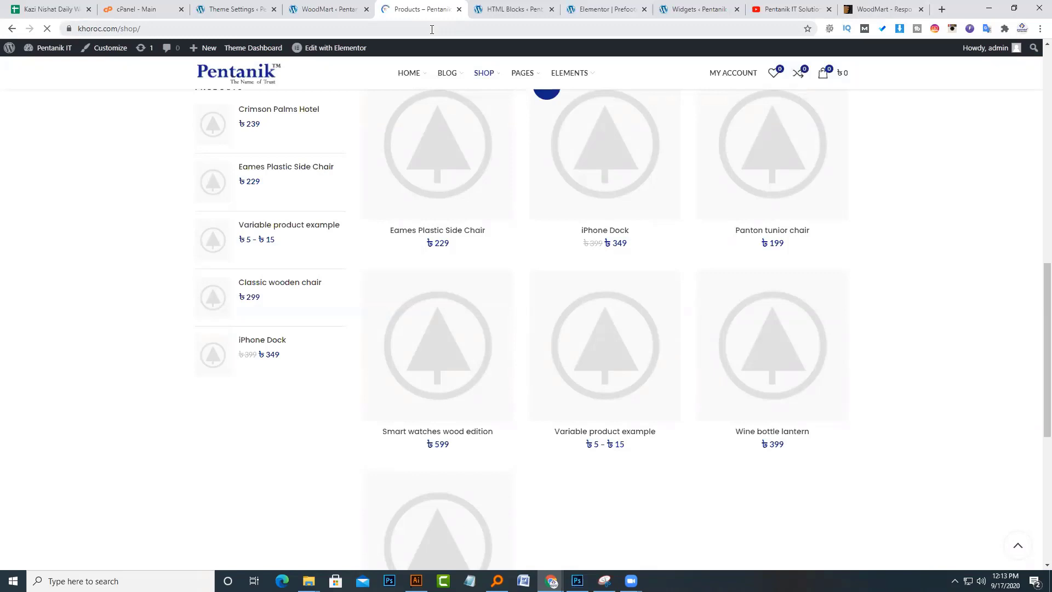
pyautogui.click(1013, 8)
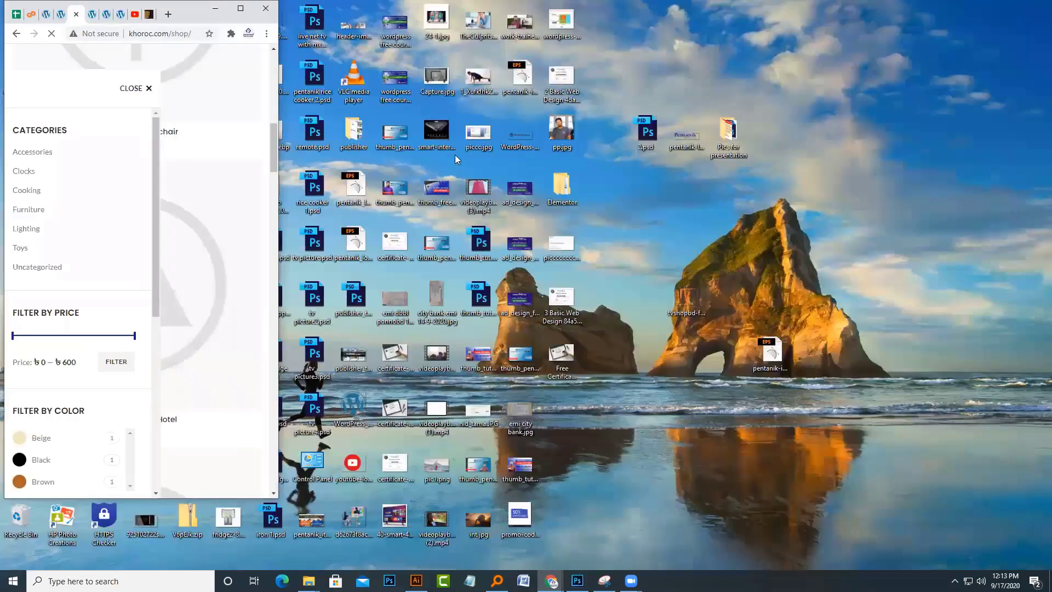
pyautogui.scroll(-1, 192, 372)
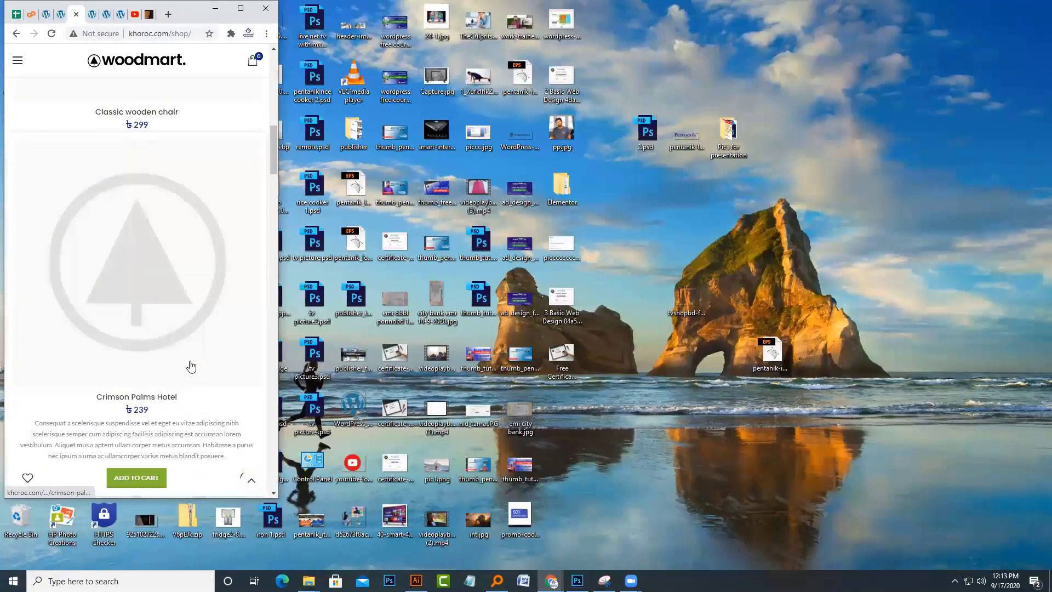
pyautogui.scroll(-7, 191, 366)
pyautogui.click(240, 8)
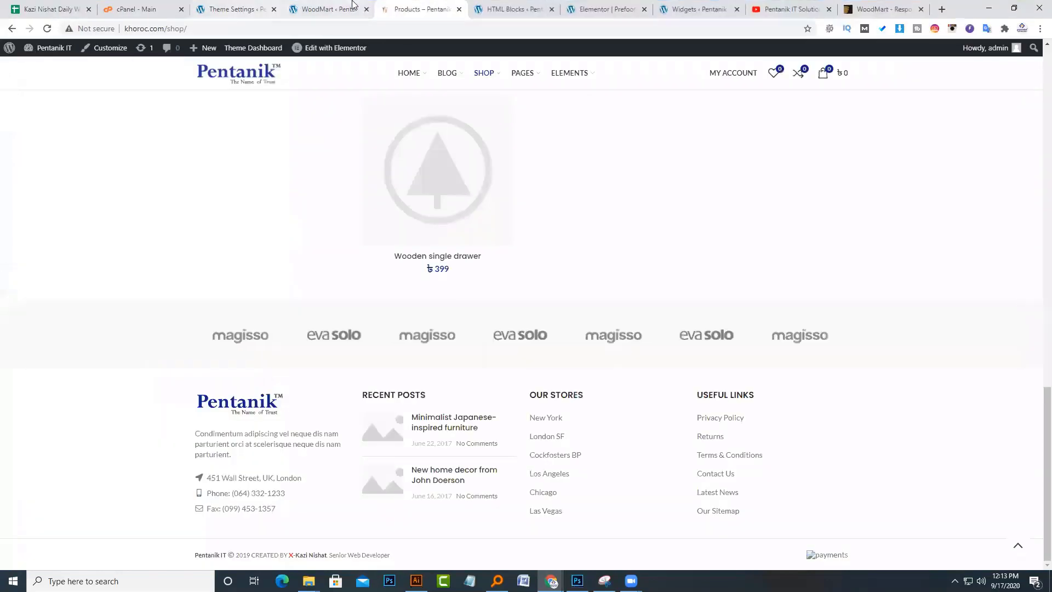
# - Go back to the Products grid settings and review the Space between products and Products pagination options
pyautogui.click(354, 5)
pyautogui.click(217, 7)
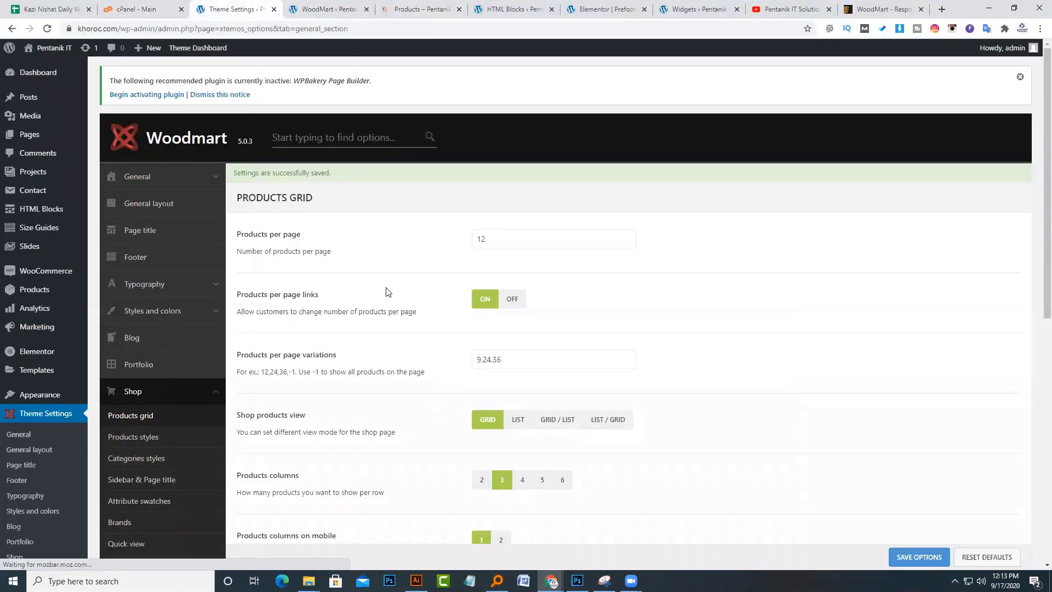
pyautogui.scroll(-5, 390, 284)
pyautogui.scroll(-1, 399, 311)
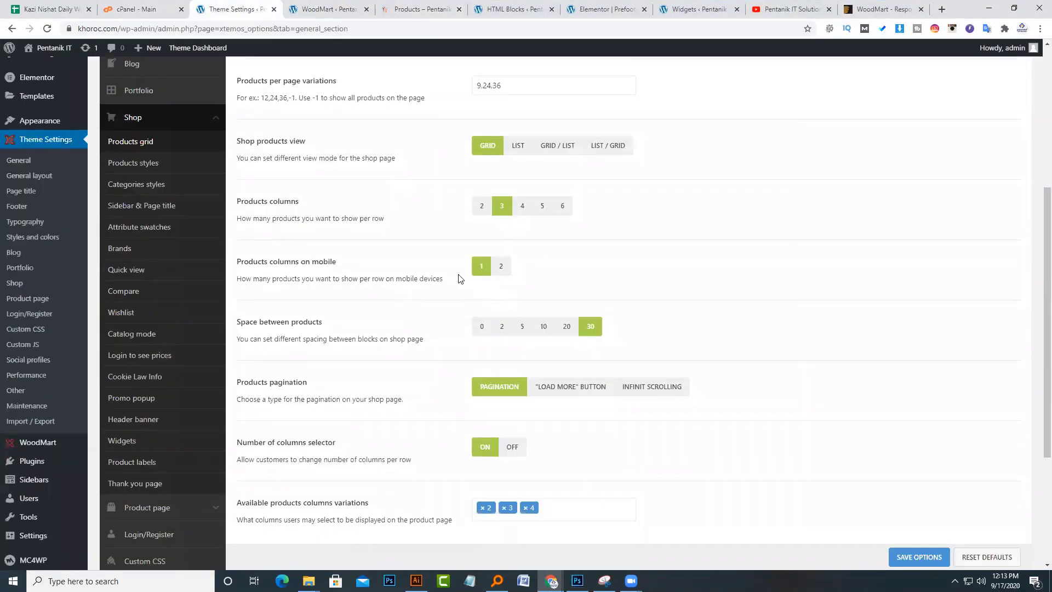
pyautogui.scroll(-1, 493, 282)
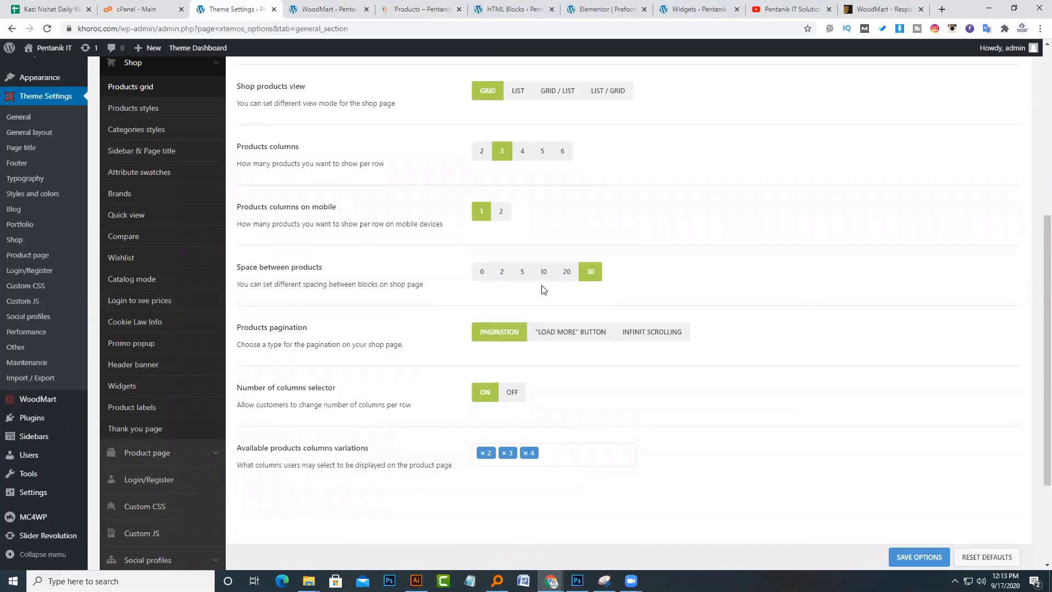
# - Review the Products grid options from products per page down to the available products columns variations
pyautogui.scroll(6, 543, 289)
pyautogui.scroll(-3, 552, 346)
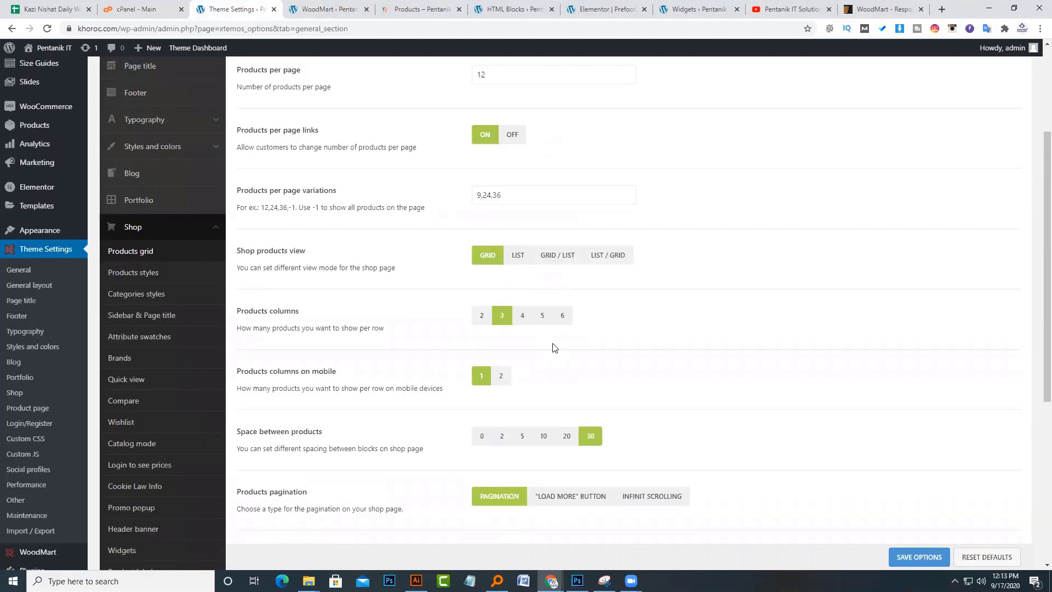
pyautogui.scroll(-2, 477, 393)
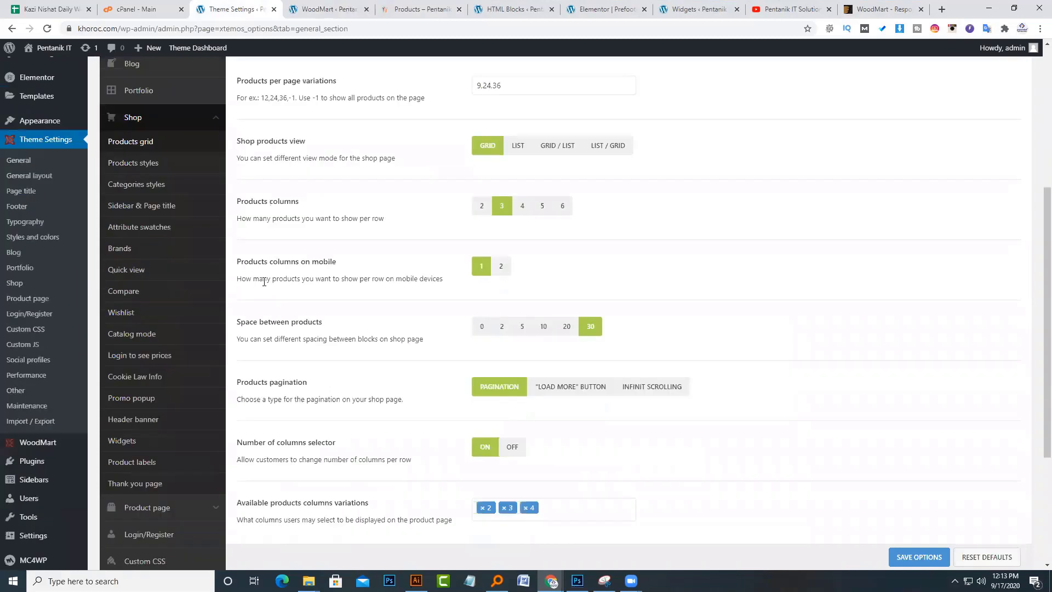
pyautogui.scroll(-3, 382, 293)
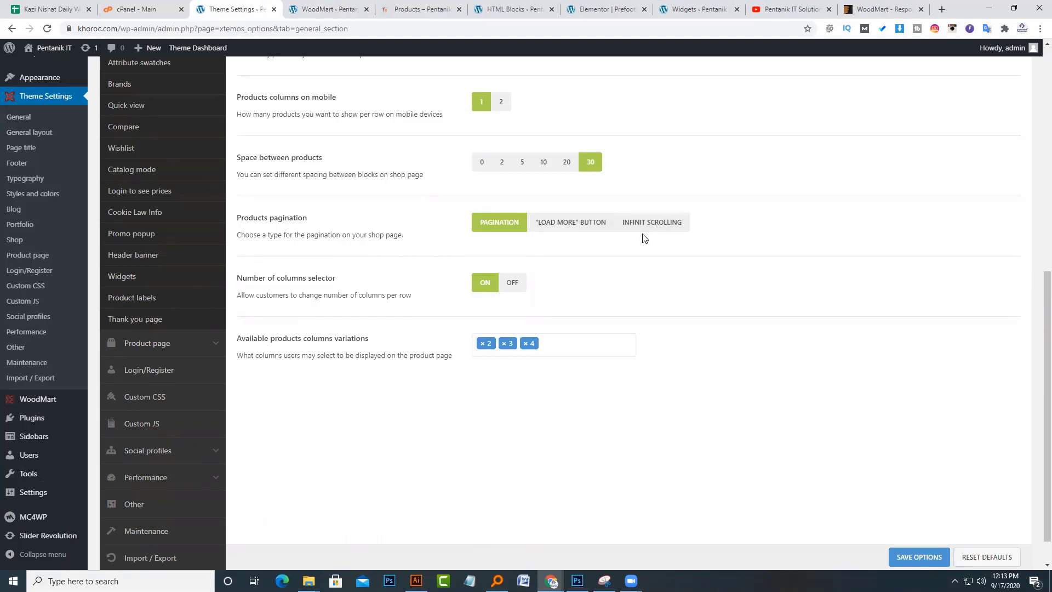
pyautogui.scroll(-1, 491, 314)
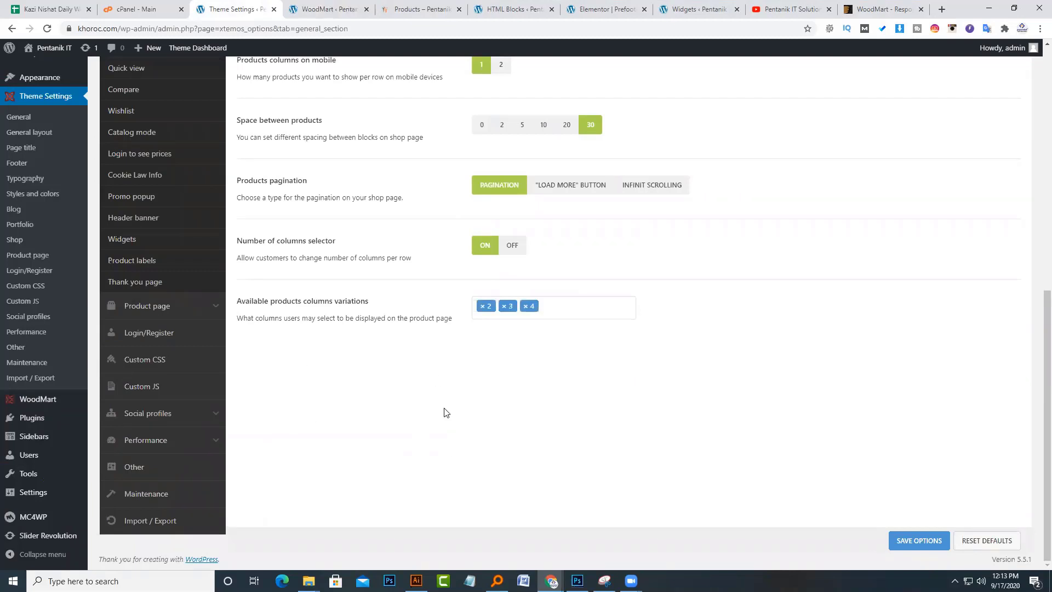
pyautogui.scroll(9, 444, 412)
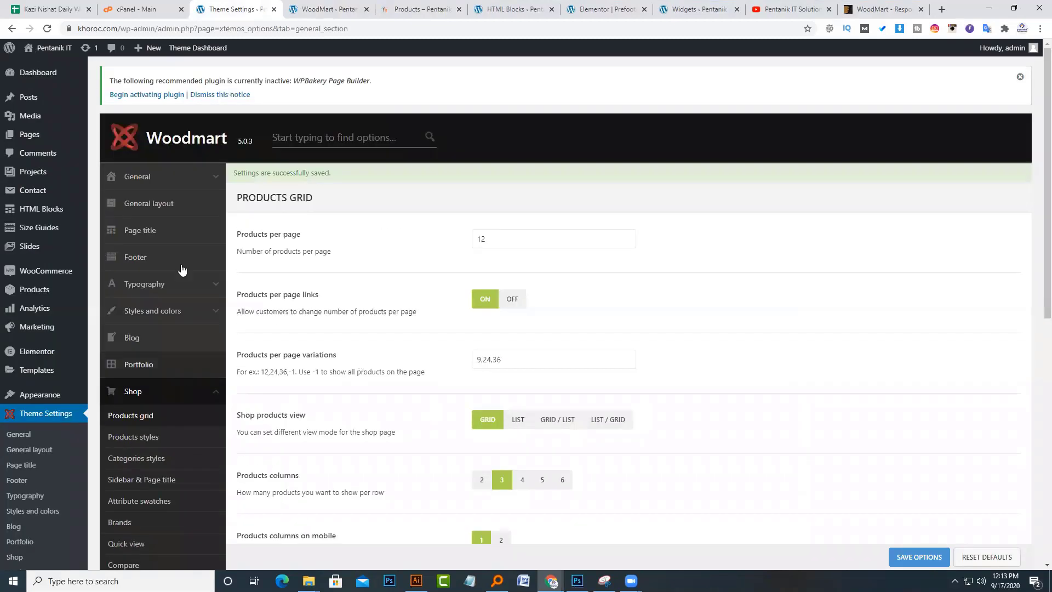
# - Open the Products styles settings, load the store's home page in a separate tab, and review the Hover on product designs
pyautogui.scroll(-3, 165, 329)
pyautogui.click(160, 330)
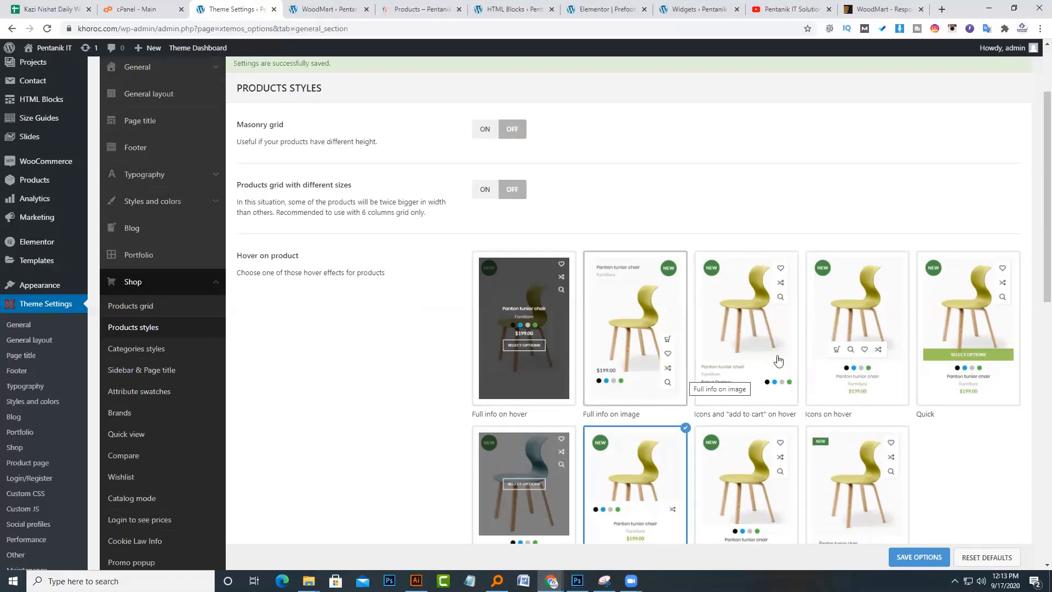
pyautogui.click(302, 5)
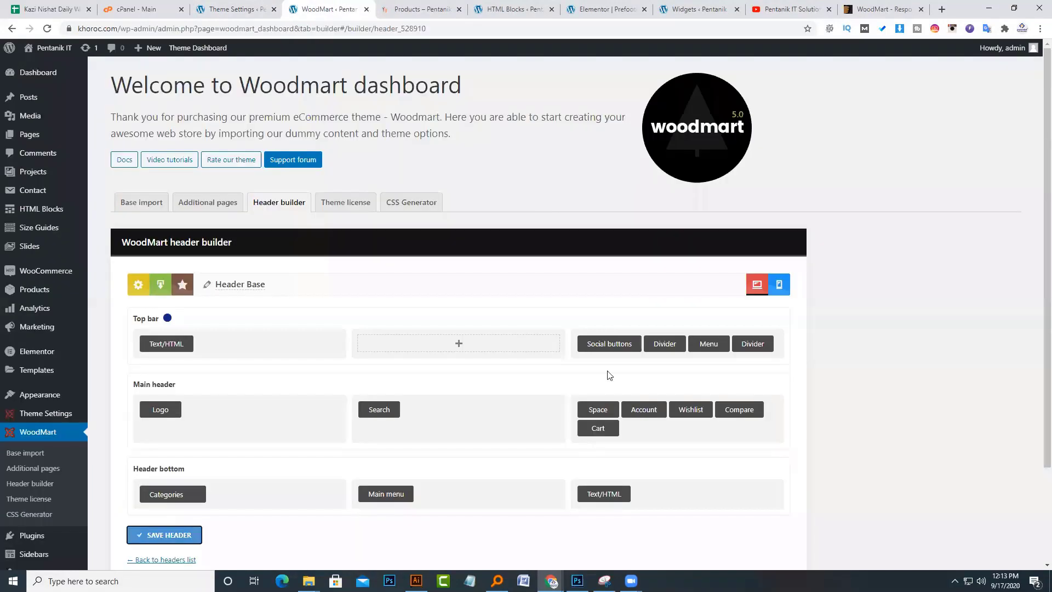
pyautogui.click(402, 9)
pyautogui.click(507, 5)
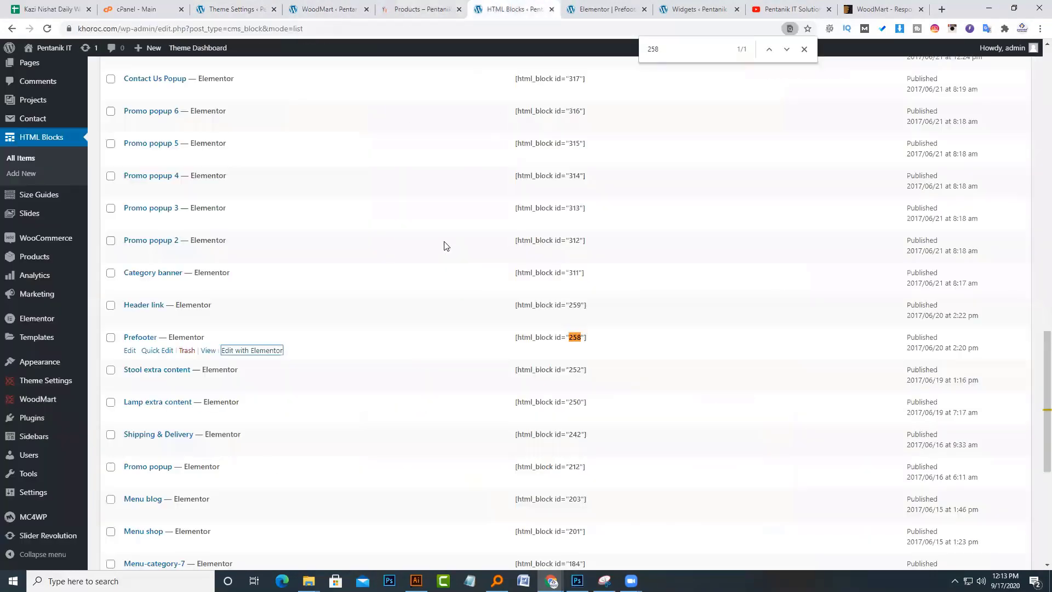
pyautogui.scroll(5, 446, 244)
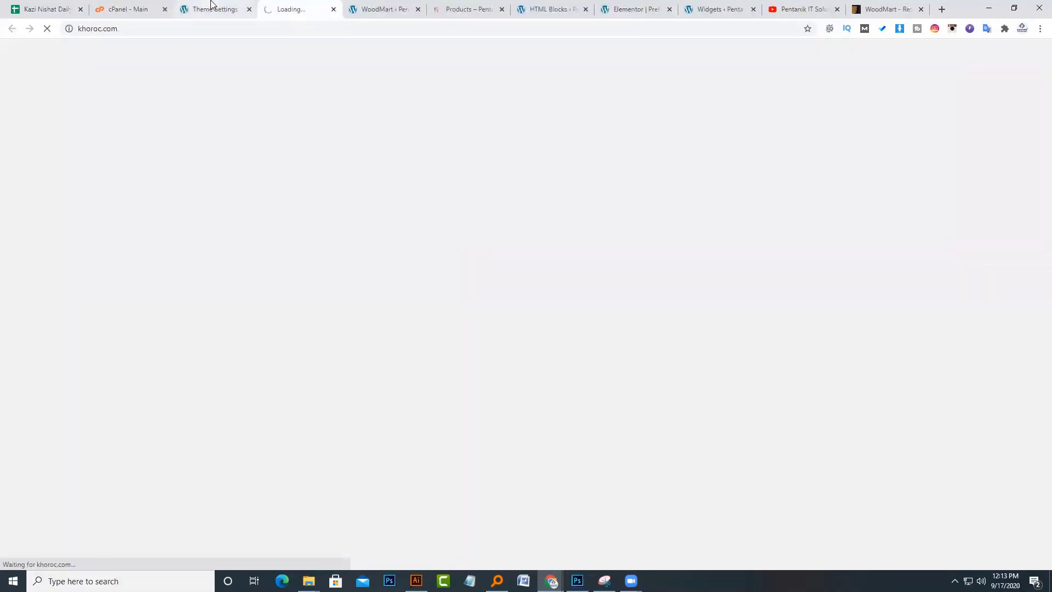
pyautogui.click(211, 5)
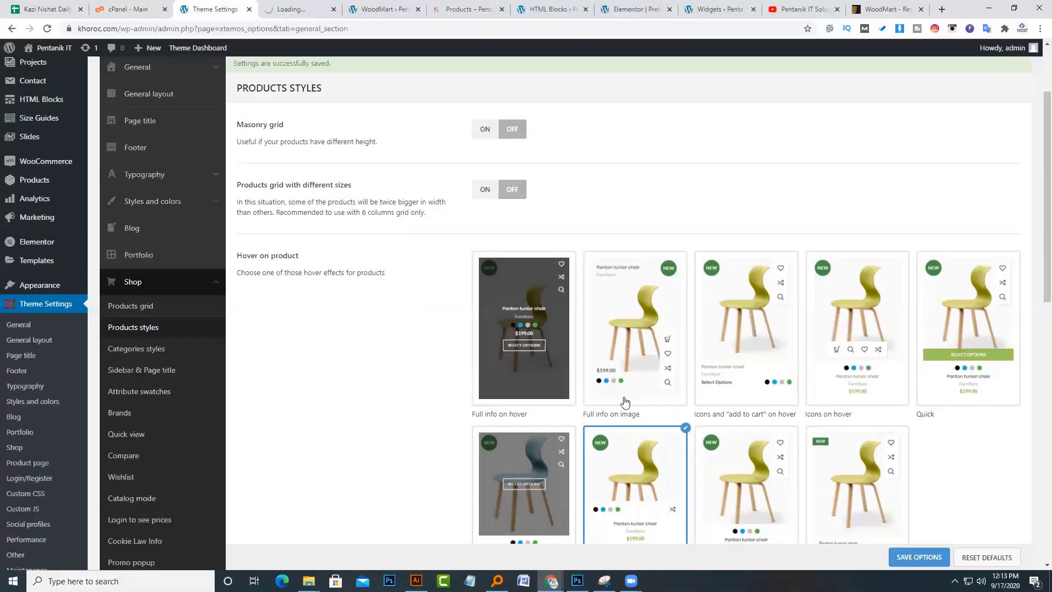
pyautogui.scroll(-3, 712, 340)
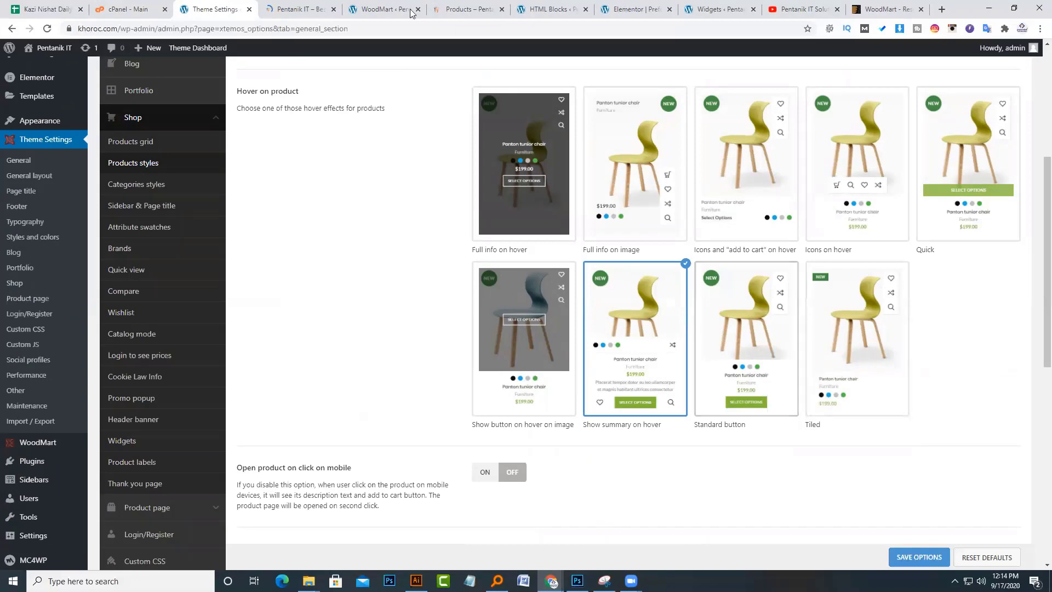
# - Check the hover effect of the Best Sellers product cards under Featured Products on the live home page
pyautogui.click(296, 8)
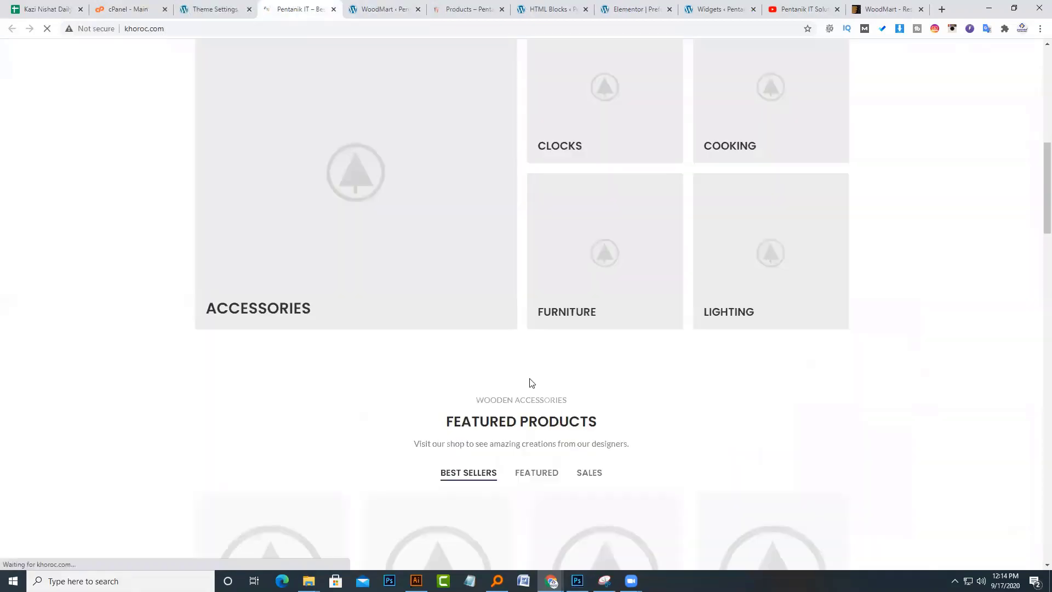
pyautogui.scroll(-7, 453, 429)
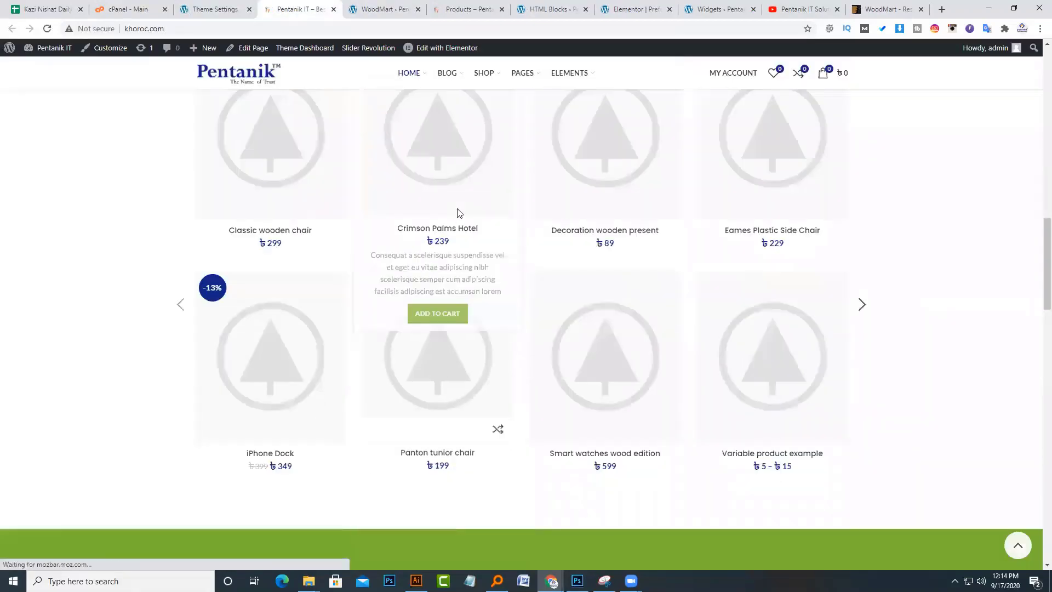
pyautogui.scroll(2, 437, 383)
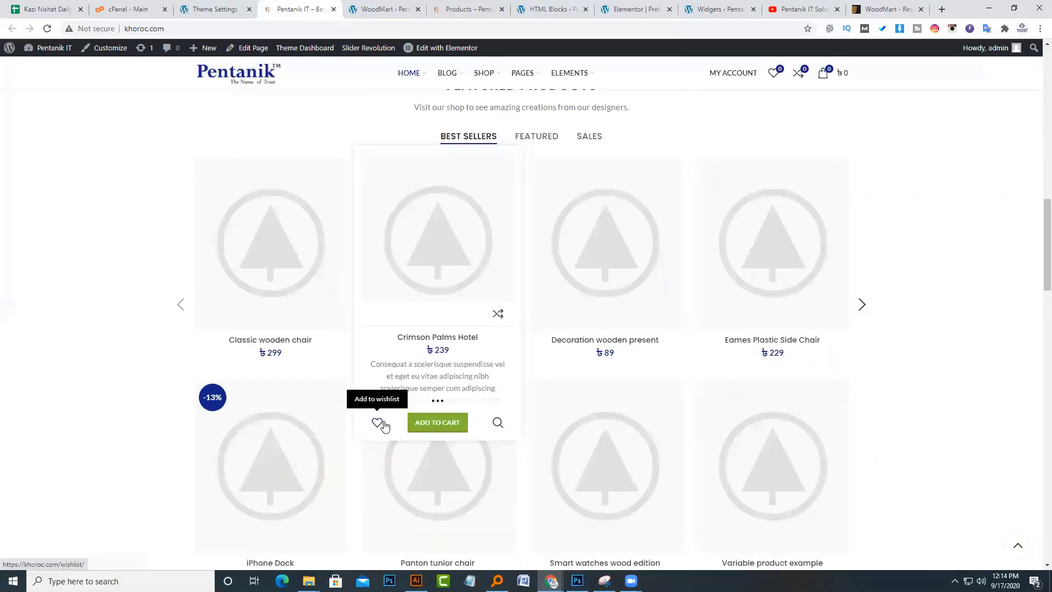
# - Set the Hover on product design to Standard button in Products styles and save the options
pyautogui.click(222, 4)
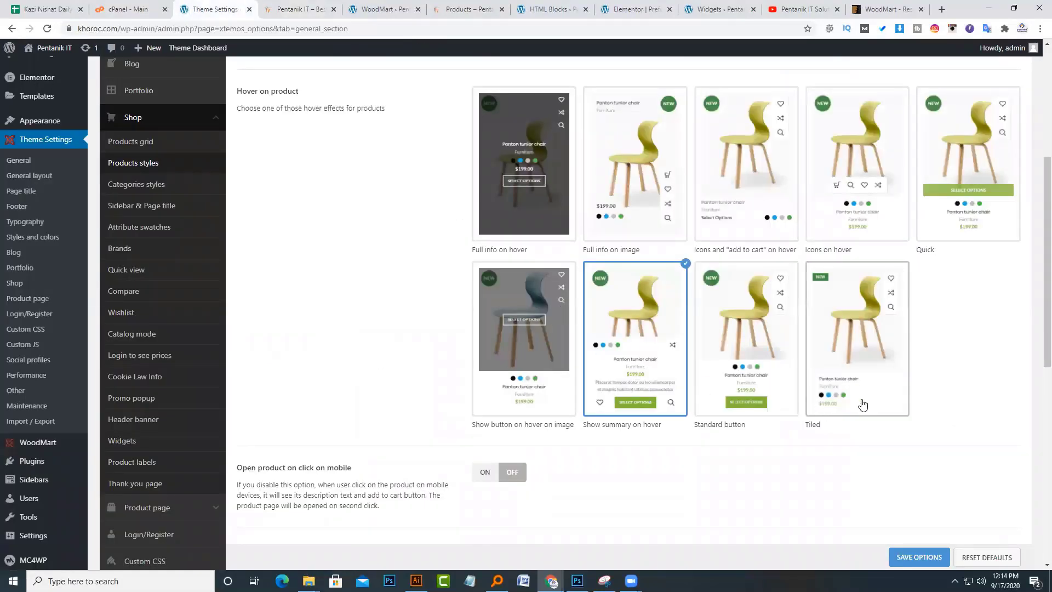
pyautogui.click(750, 367)
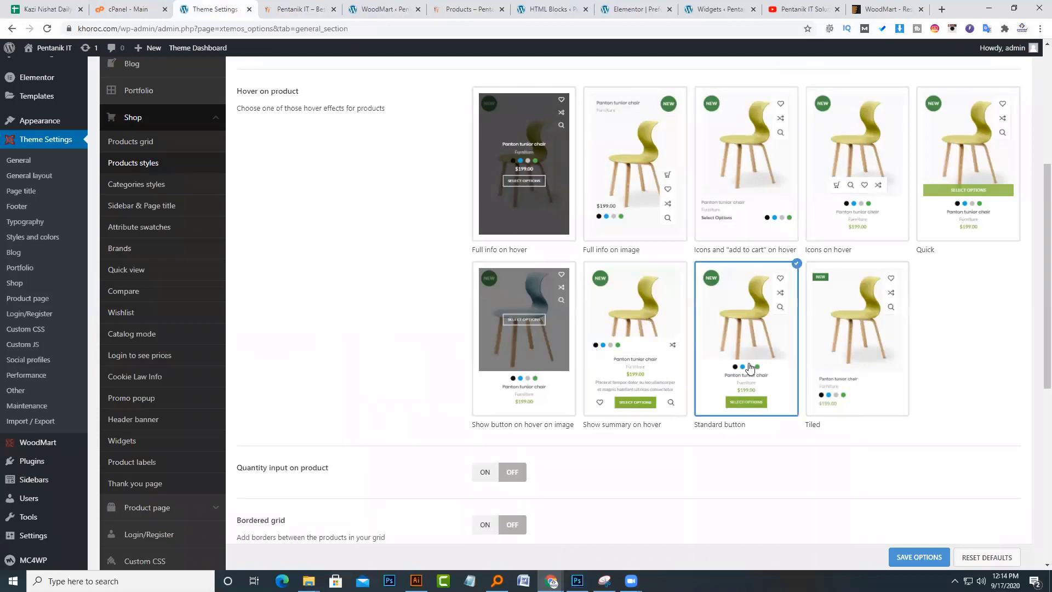
pyautogui.click(926, 556)
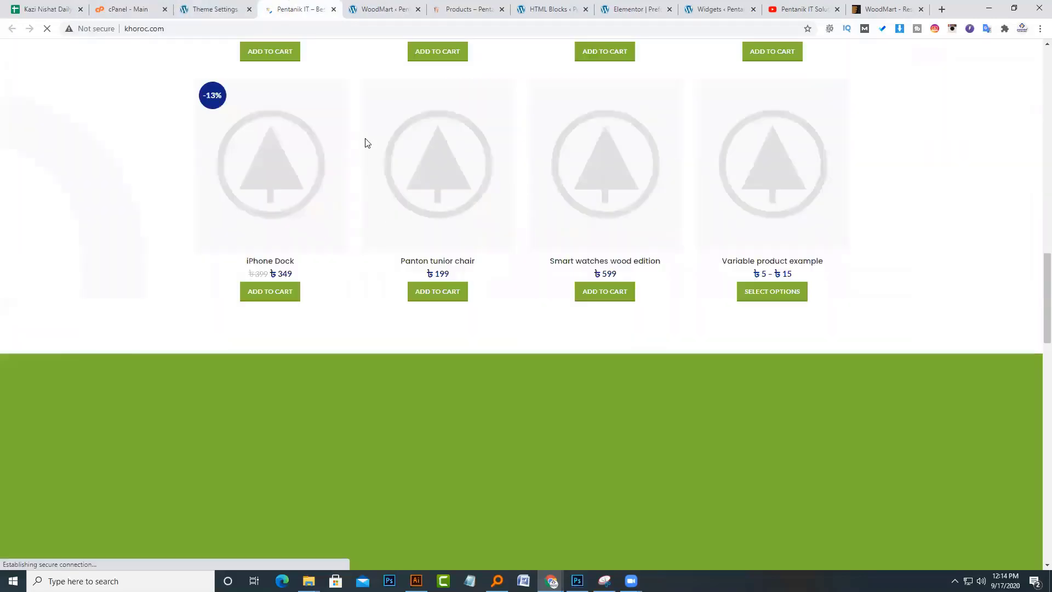
# - Reload the live home page and check the new design of the Featured Products cards
pyautogui.scroll(-3, 427, 180)
pyautogui.scroll(3, 434, 190)
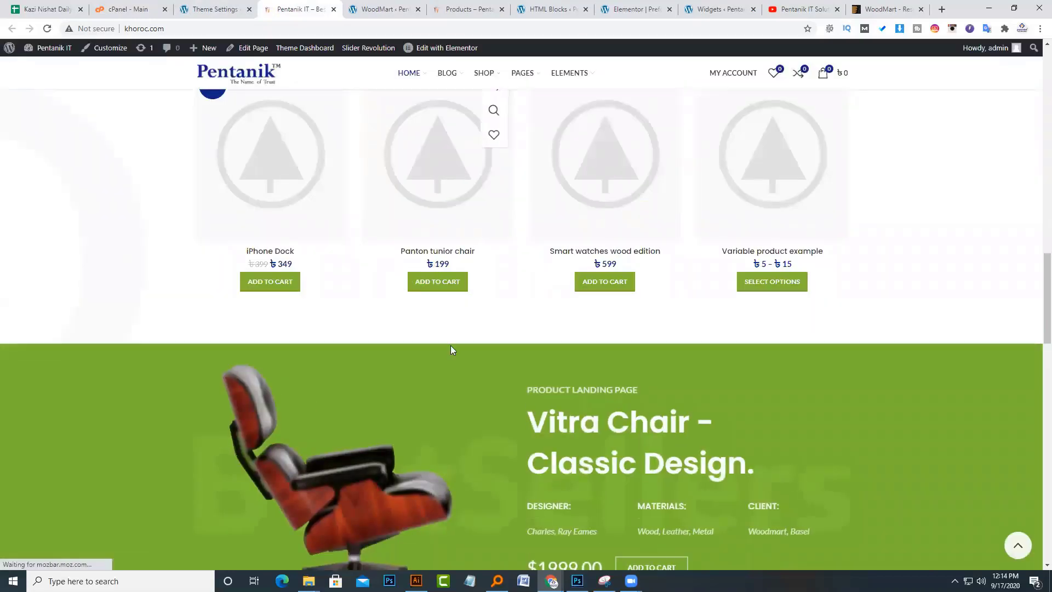
pyautogui.scroll(4, 450, 345)
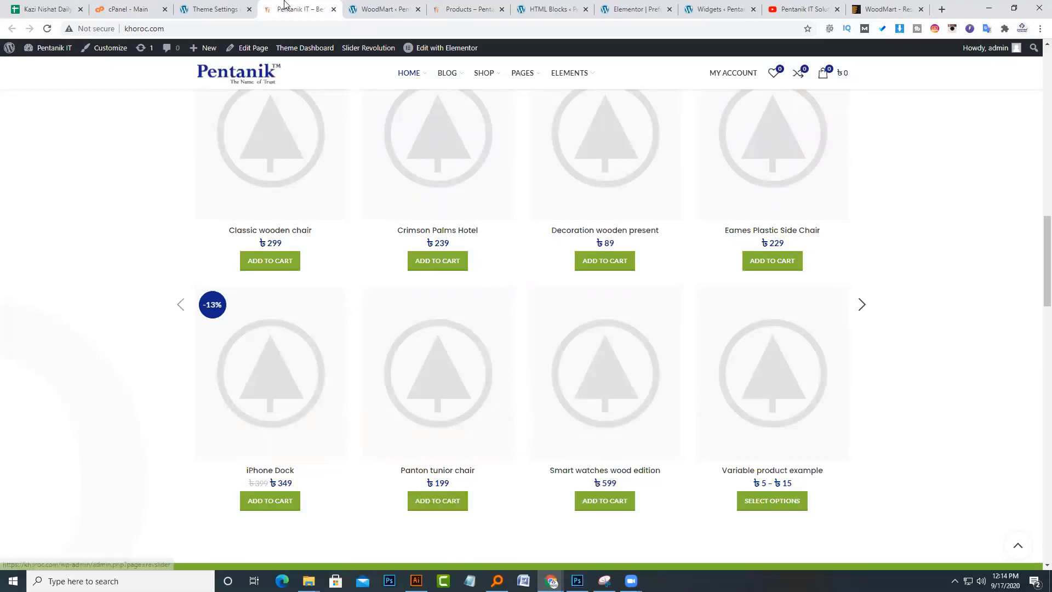
# - Review the Products styles options down to Hover image and compare that option with a product on the home page
pyautogui.click(230, 9)
pyautogui.scroll(-6, 441, 442)
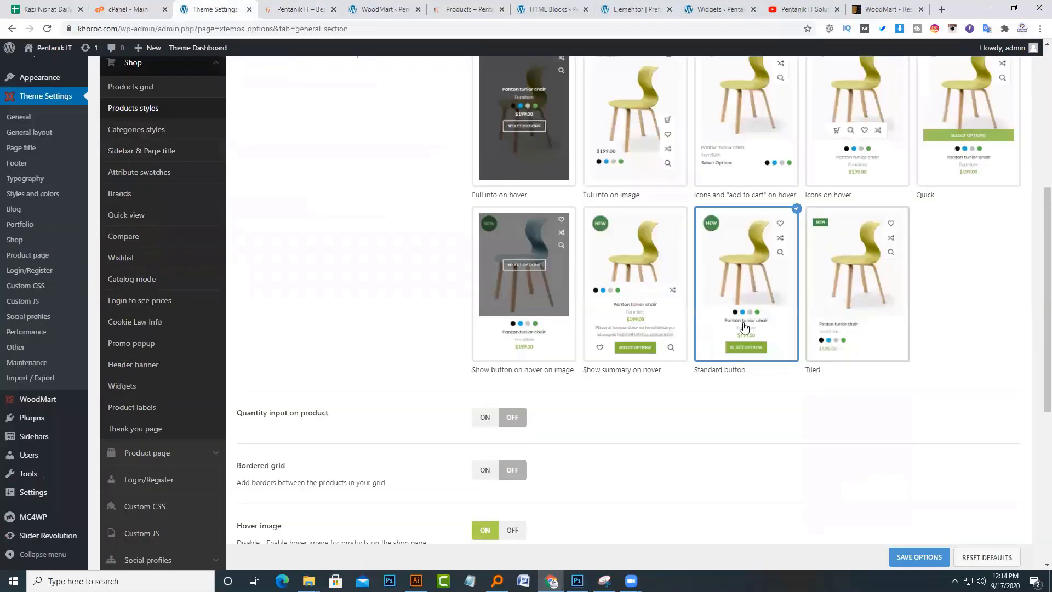
pyautogui.scroll(-3, 437, 440)
pyautogui.scroll(-3, 320, 290)
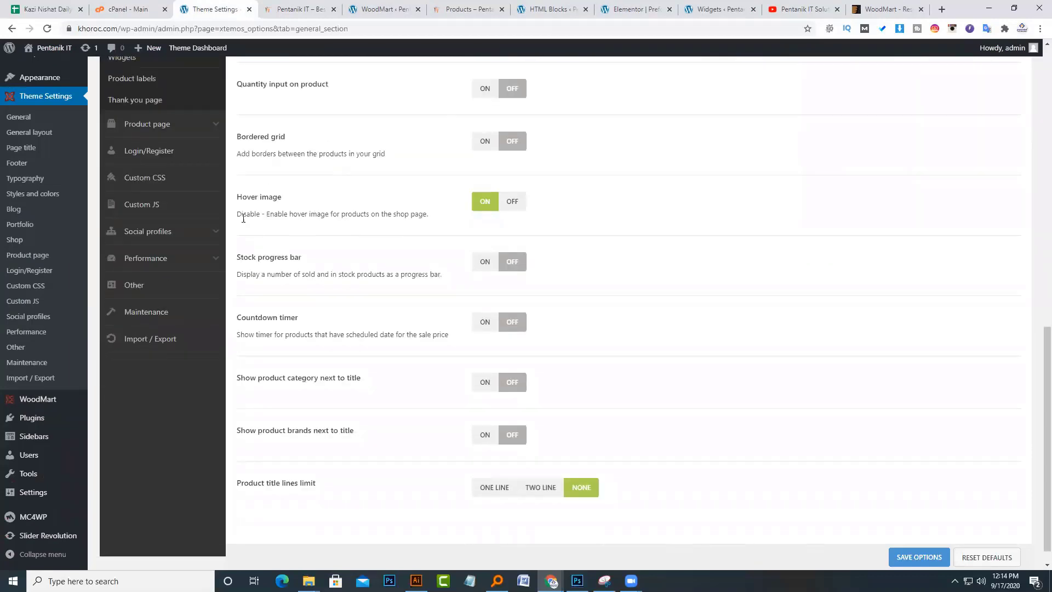
pyautogui.moveTo(243, 218); pyautogui.dragTo(375, 218)
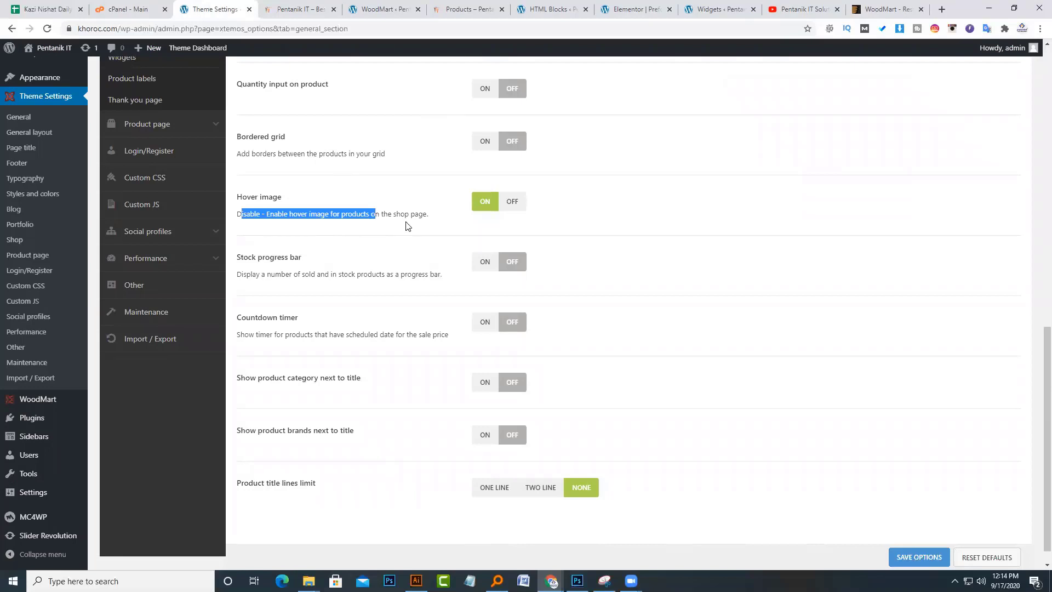
pyautogui.click(292, 9)
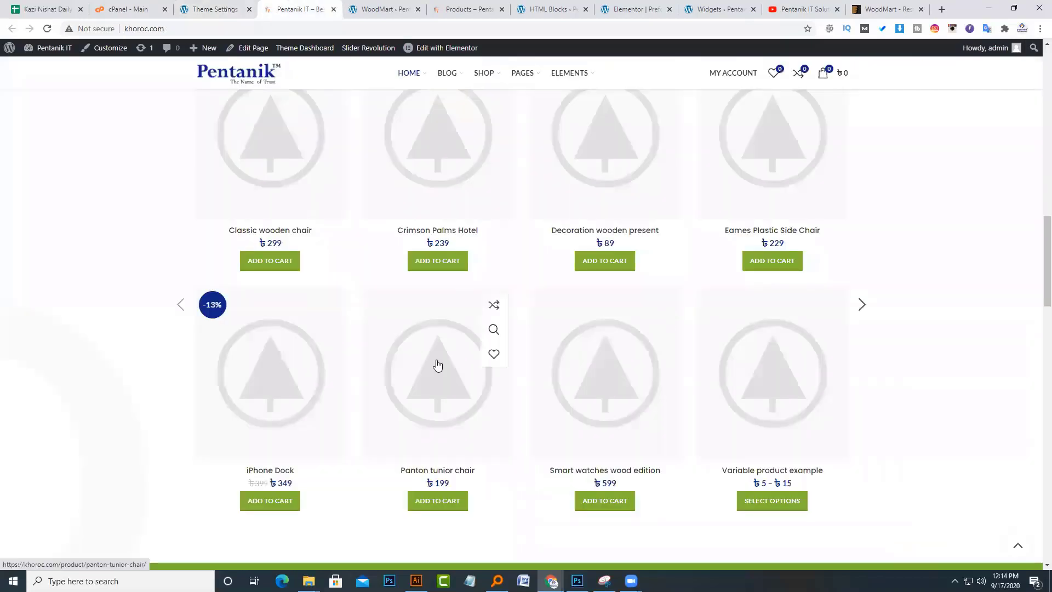
pyautogui.hotkey('ctrl', 'shift', 'Tab')
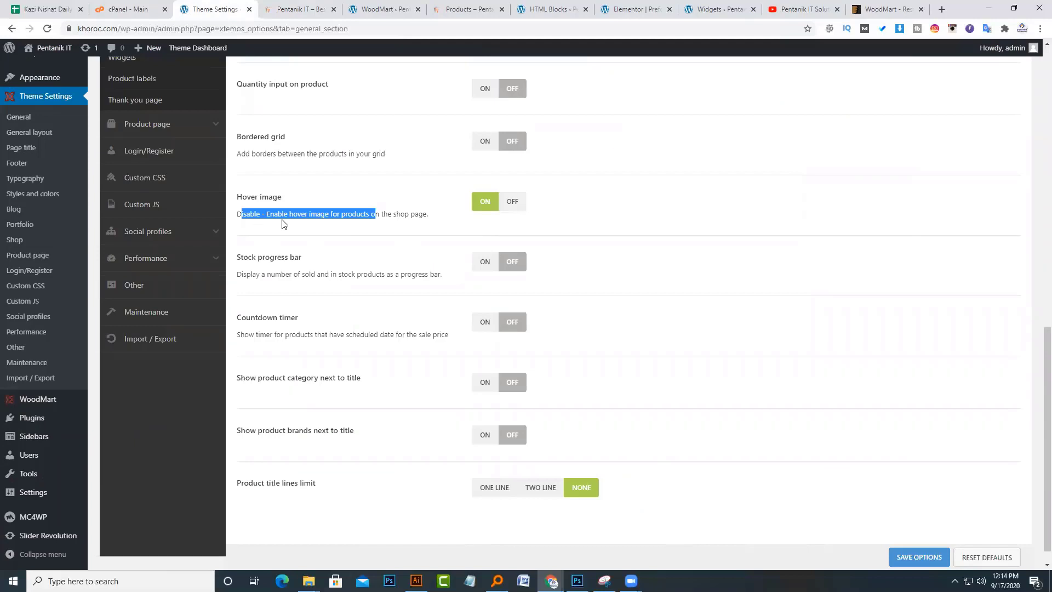
# - Read the descriptions of the Hover image, Stock progress bar and Countdown timer options in Products styles
pyautogui.click(323, 212)
pyautogui.doubleClick(400, 213)
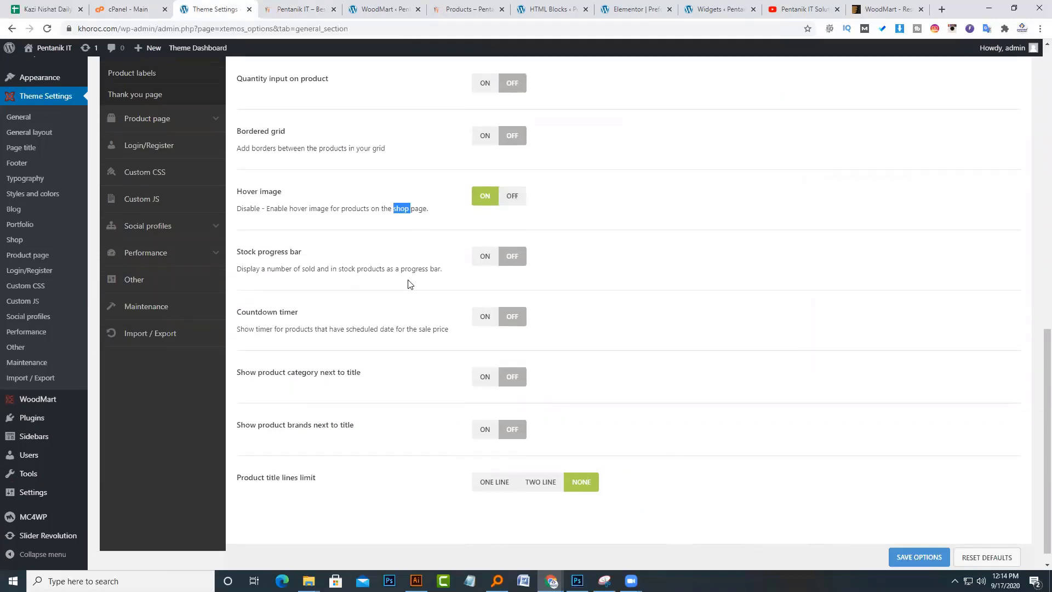
pyautogui.scroll(-1, 400, 283)
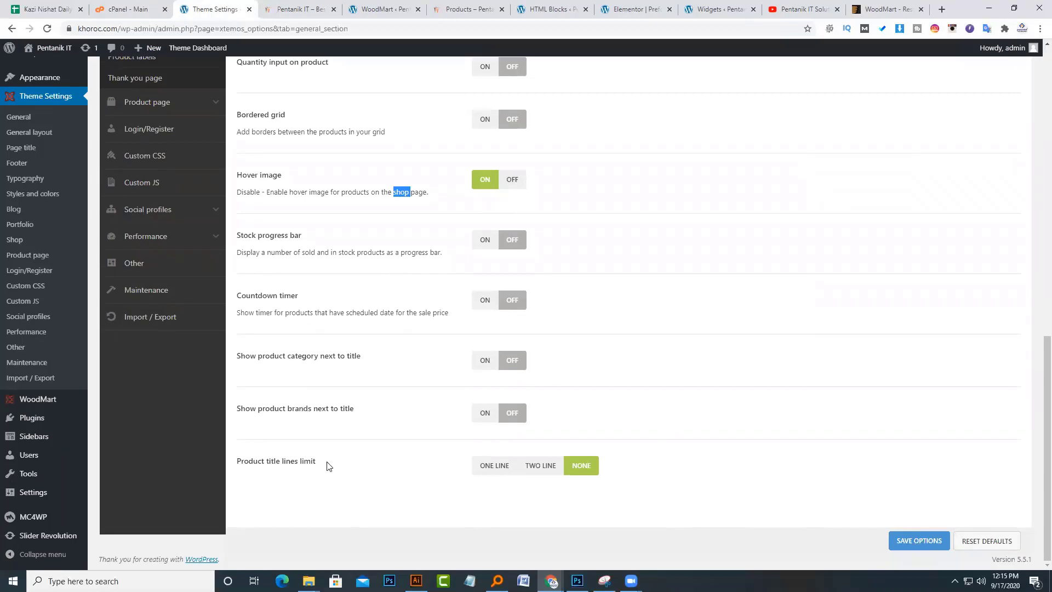
pyautogui.moveTo(270, 311); pyautogui.dragTo(439, 309)
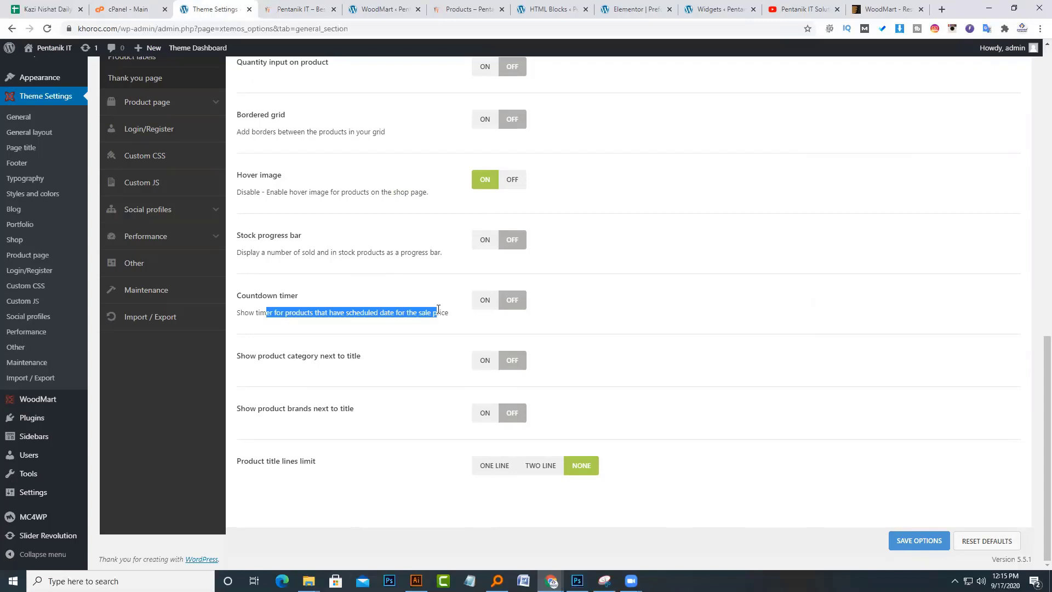
pyautogui.click(485, 300)
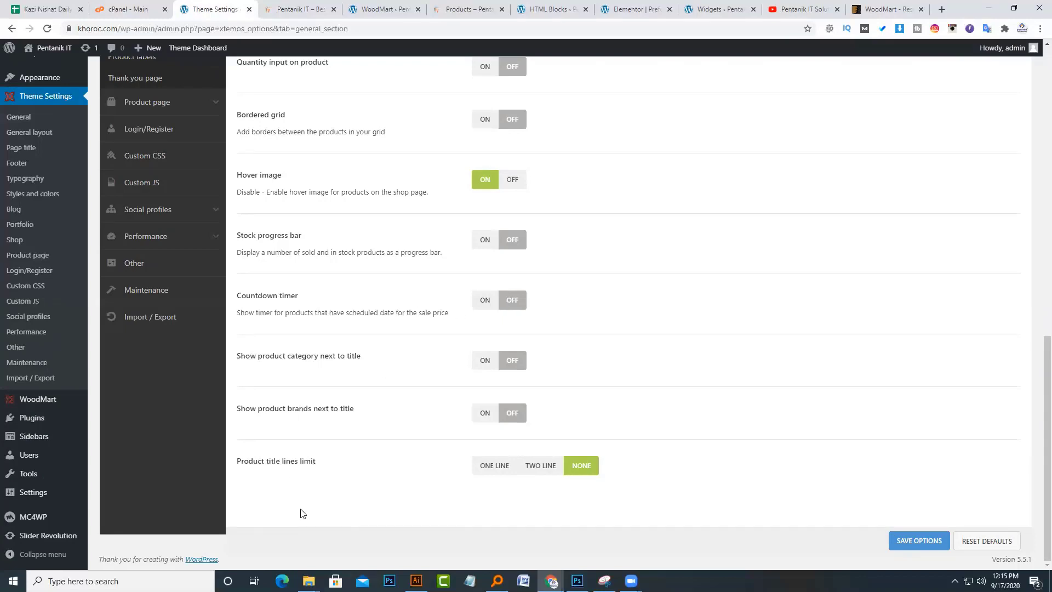
# - Open the Shop's Categories styles settings and view the available category designs
pyautogui.scroll(7, 141, 336)
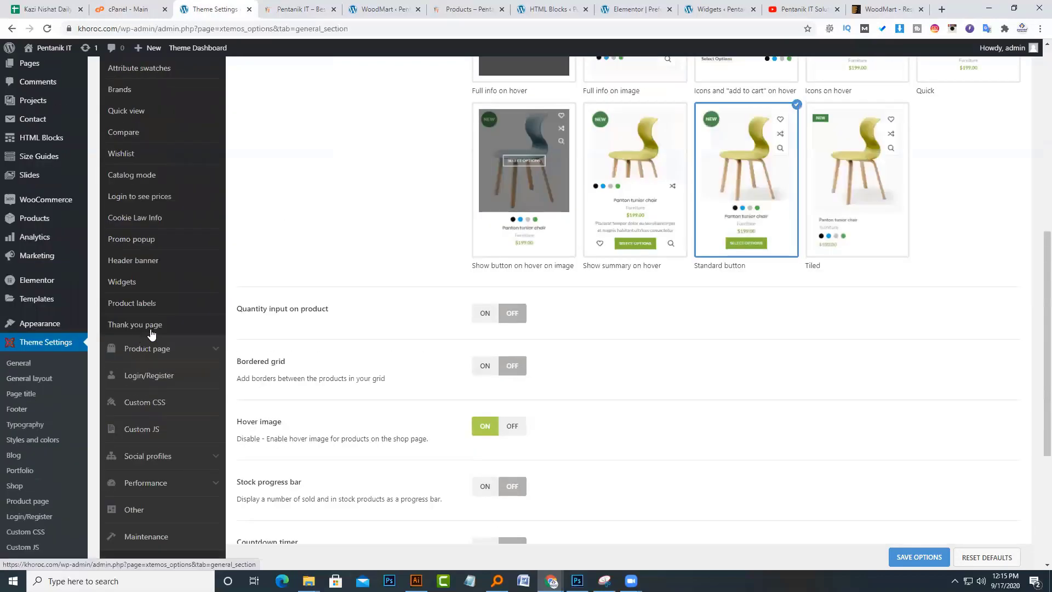
pyautogui.click(153, 162)
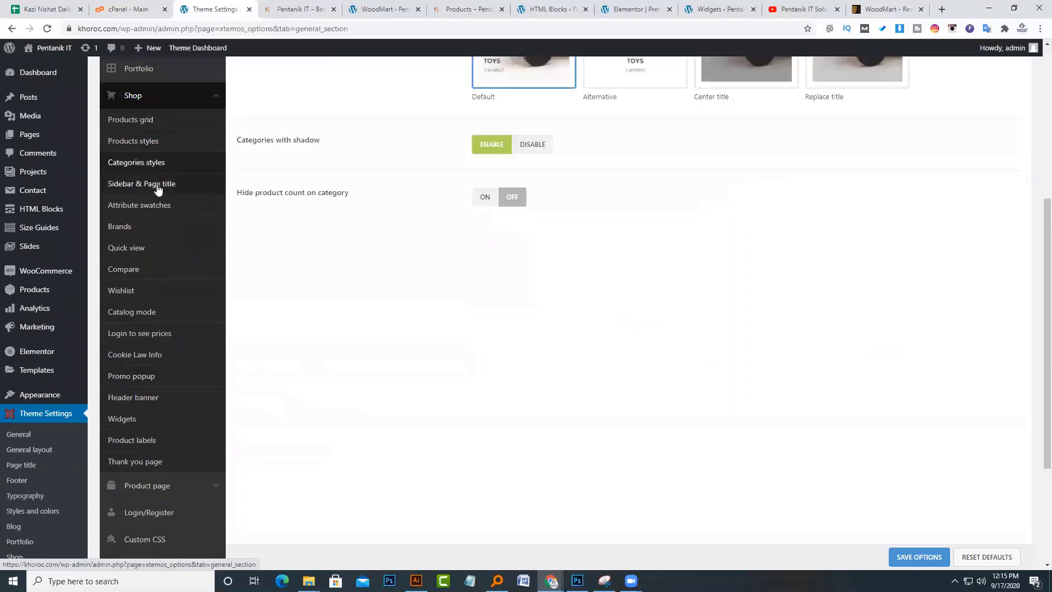
pyautogui.scroll(5, 602, 274)
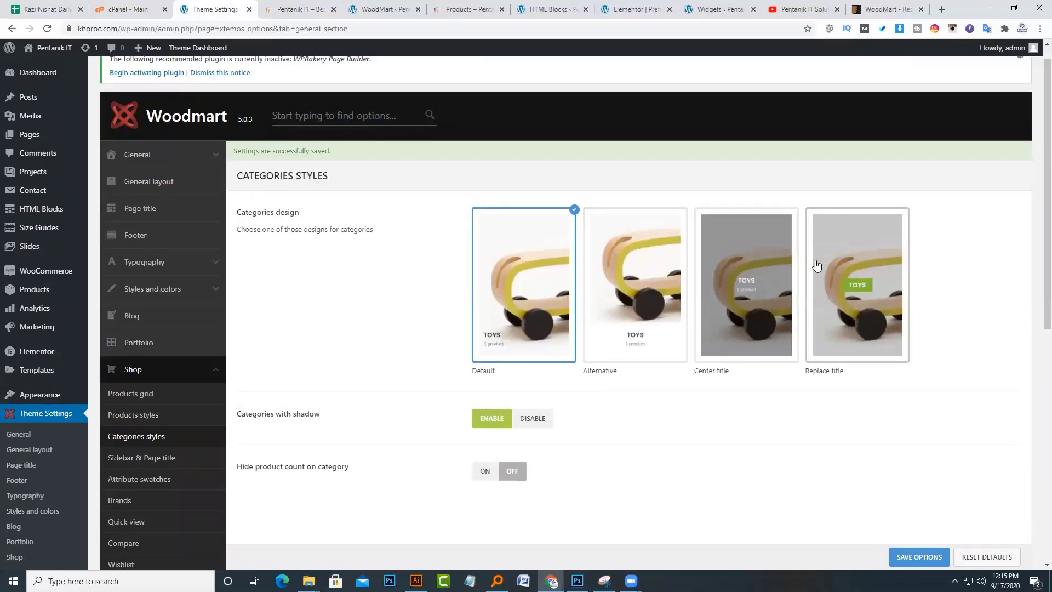
# - Check the Featured Categories section on the live home page, and return to review the remaining Categories styles options
pyautogui.click(305, 7)
pyautogui.scroll(10, 470, 262)
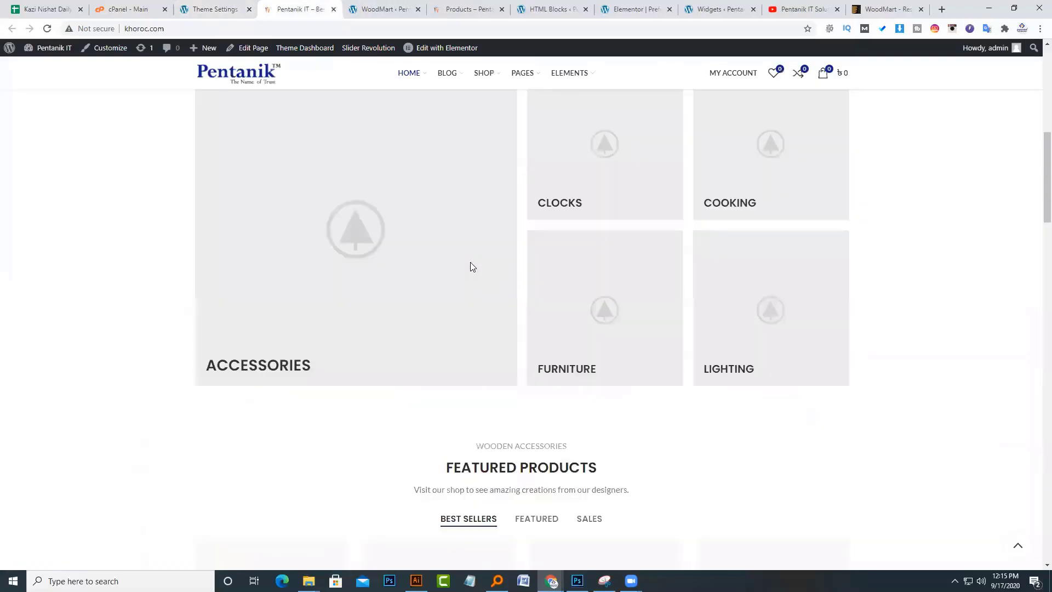
pyautogui.scroll(-3, 550, 369)
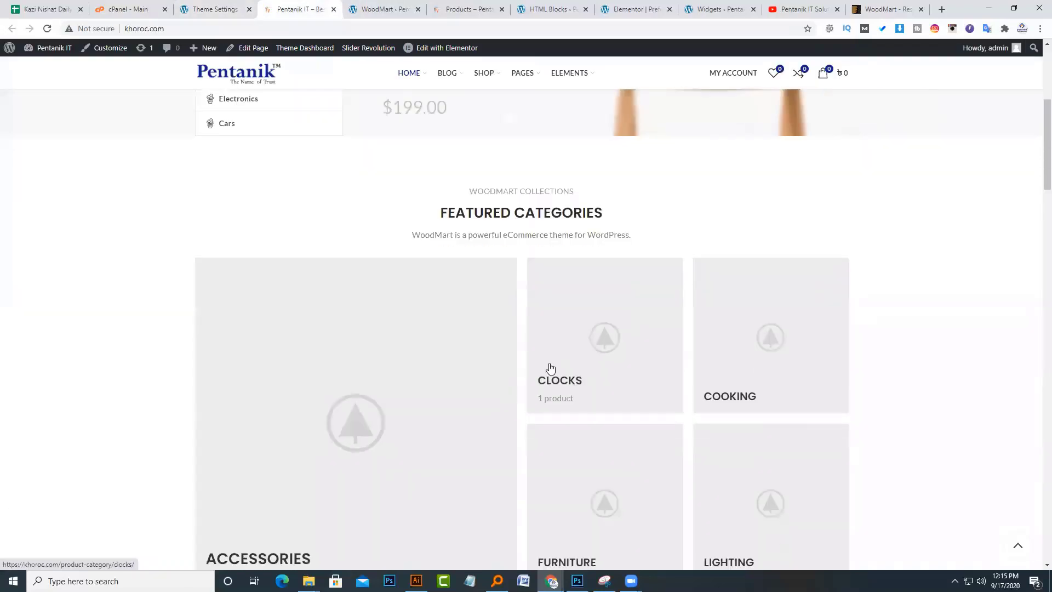
pyautogui.click(241, 11)
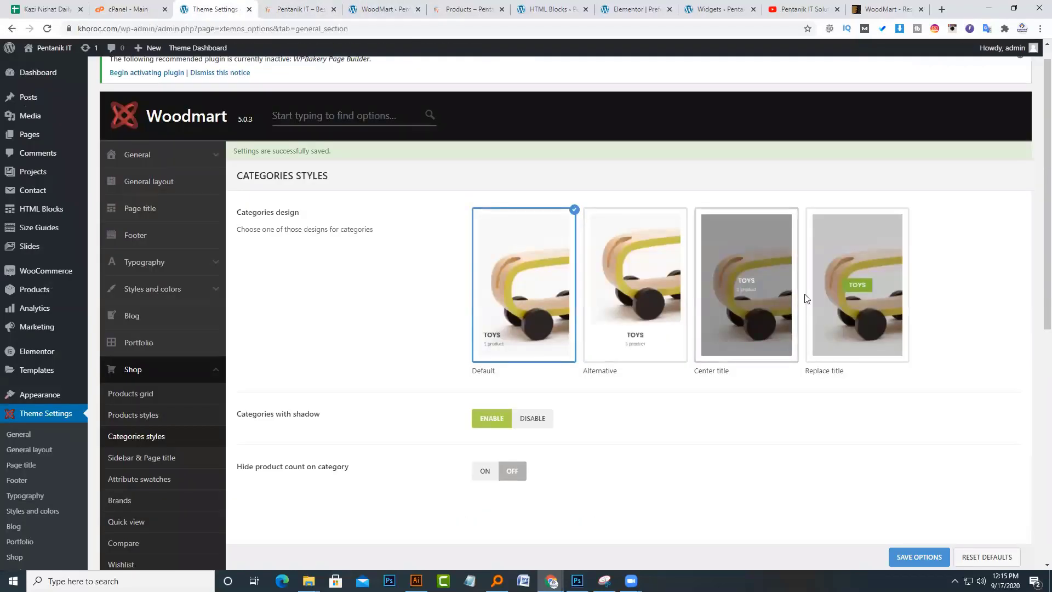
pyautogui.scroll(-4, 475, 401)
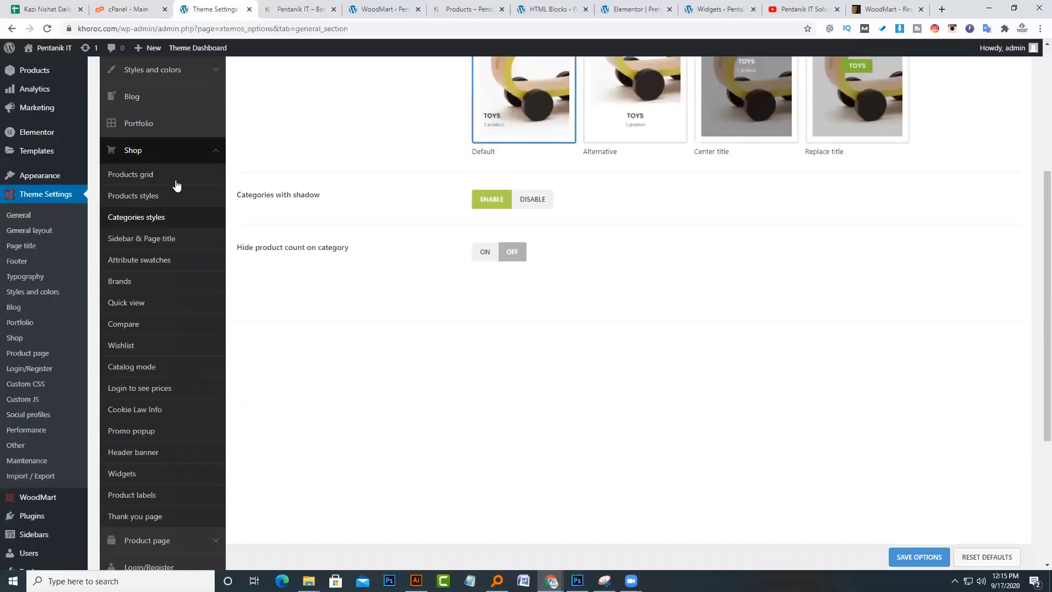
# - Open the Shop's Sidebar & Page title settings and review the shop layout, sidebar and shop page title options
pyautogui.scroll(5, 176, 186)
pyautogui.scroll(-2, 217, 393)
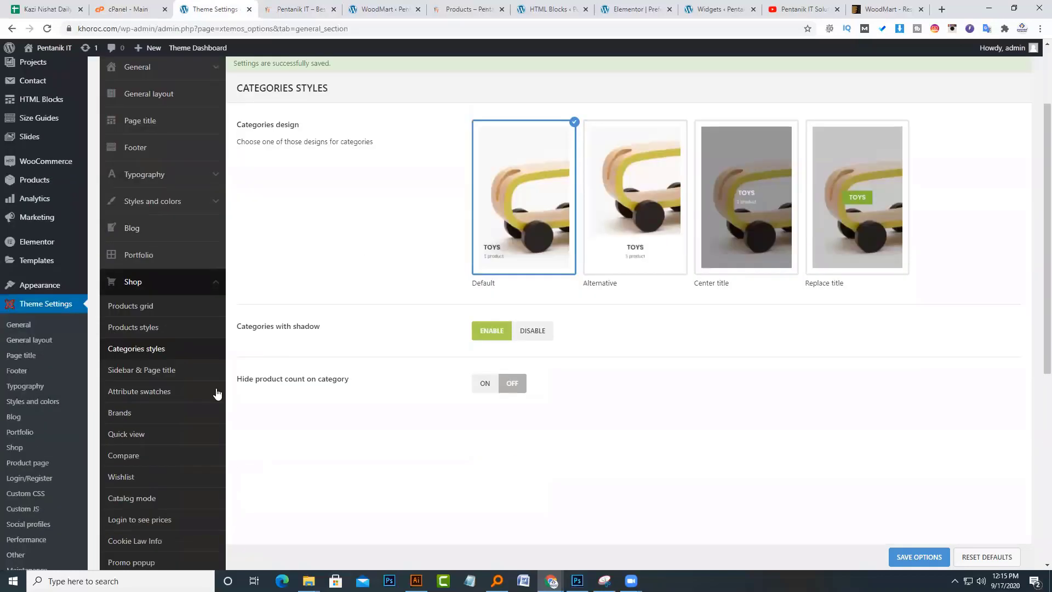
pyautogui.click(190, 373)
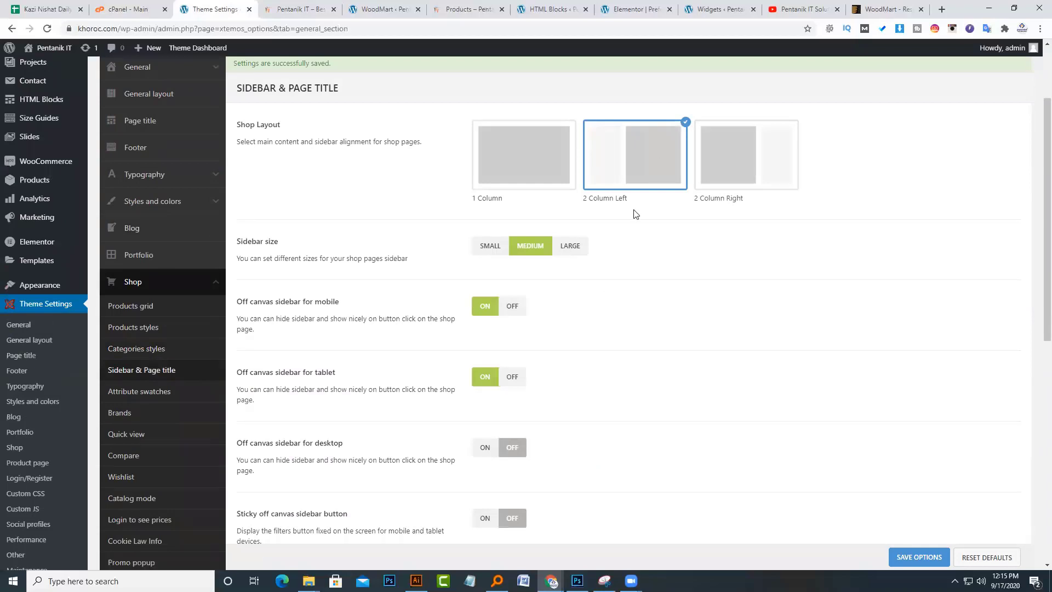
pyautogui.scroll(-8, 620, 298)
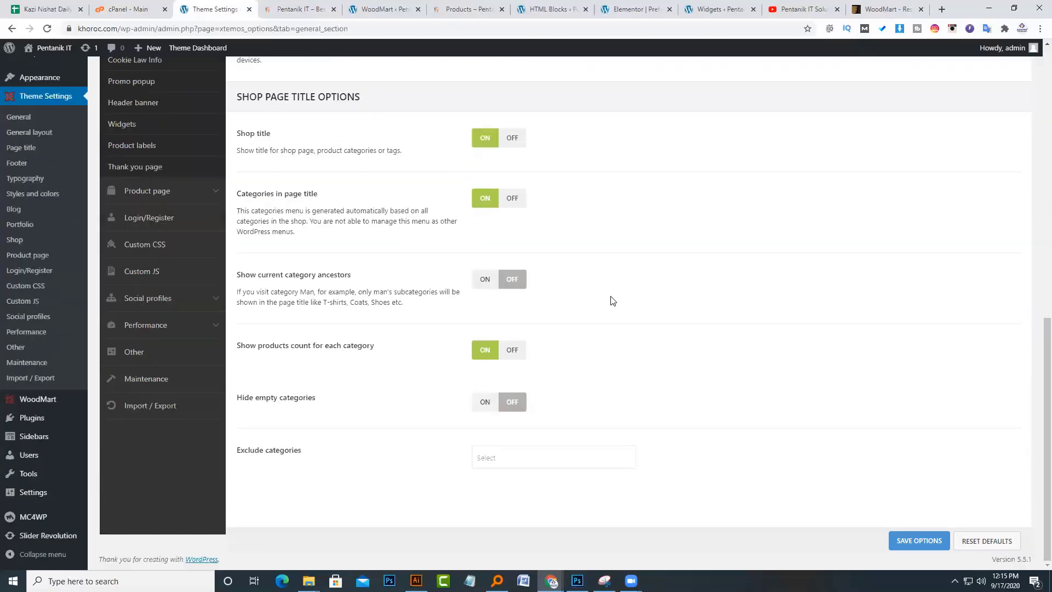
# - Open the Shop's Attribute swatches settings and look over the available swatch options
pyautogui.scroll(5, 190, 239)
pyautogui.click(153, 188)
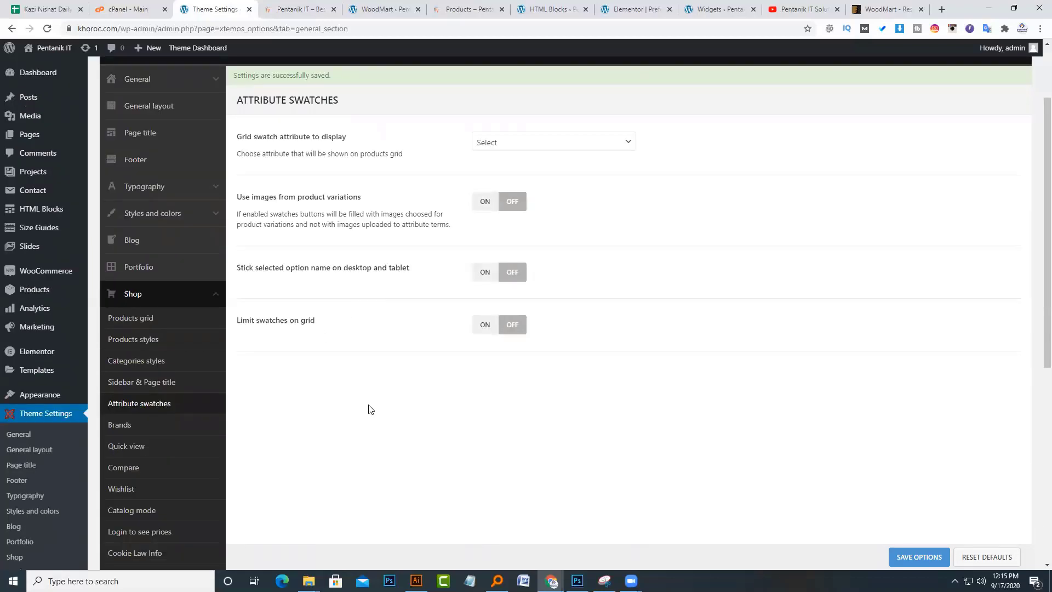
pyautogui.scroll(-2, 206, 392)
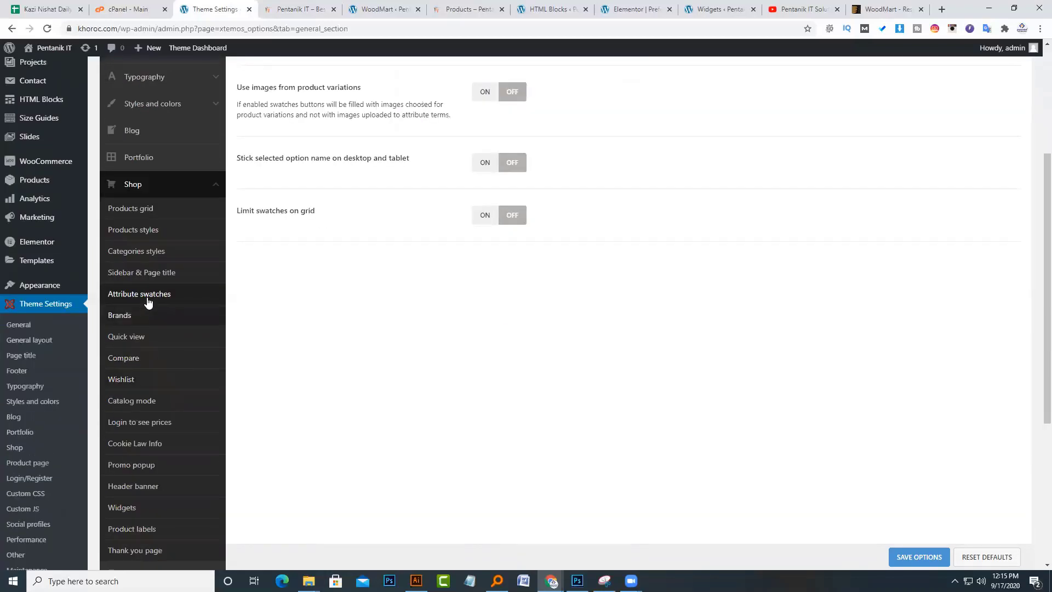
# - Open the Shop's Brands settings and review the Brand attribute choices and the single product page brand options
pyautogui.click(141, 320)
pyautogui.scroll(4, 425, 388)
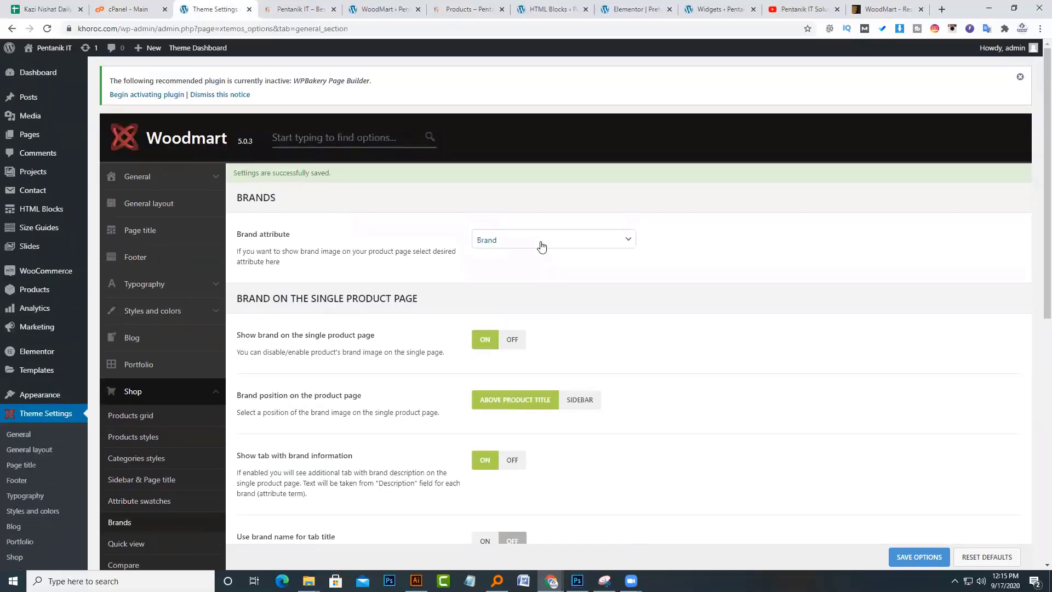
pyautogui.click(541, 245)
pyautogui.click(541, 242)
pyautogui.scroll(-2, 510, 356)
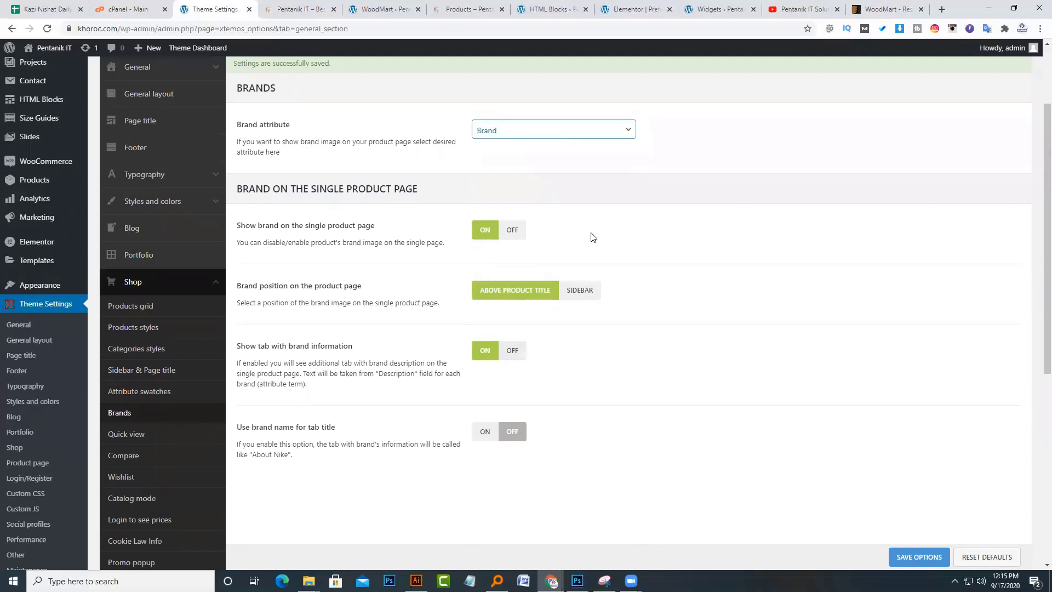
pyautogui.scroll(-2, 175, 348)
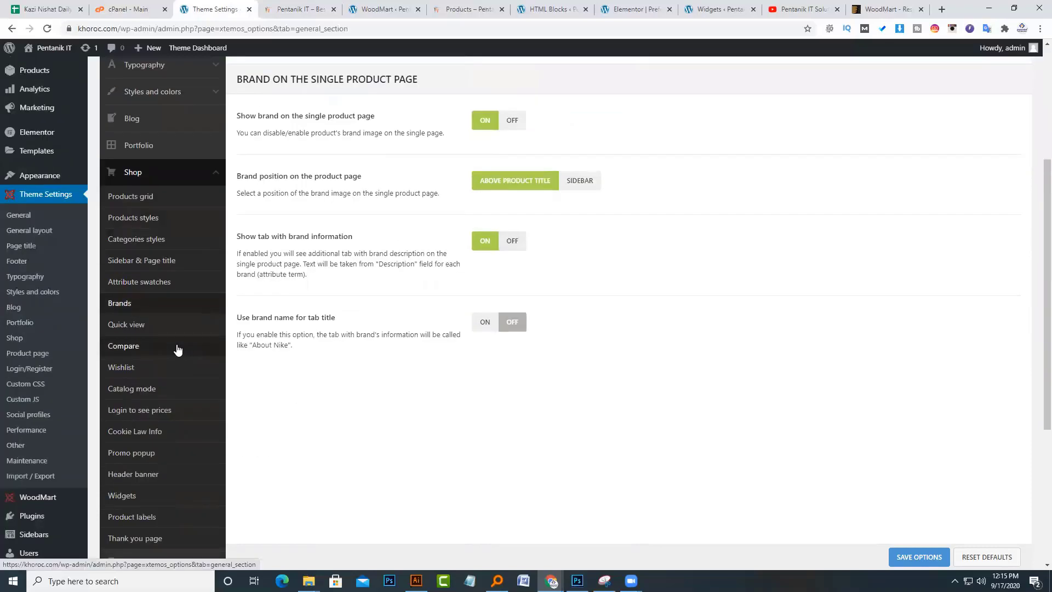
# - Open the Shop's Compare settings and review the compare page, product grid button and table field options
pyautogui.click(145, 346)
pyautogui.scroll(3, 472, 174)
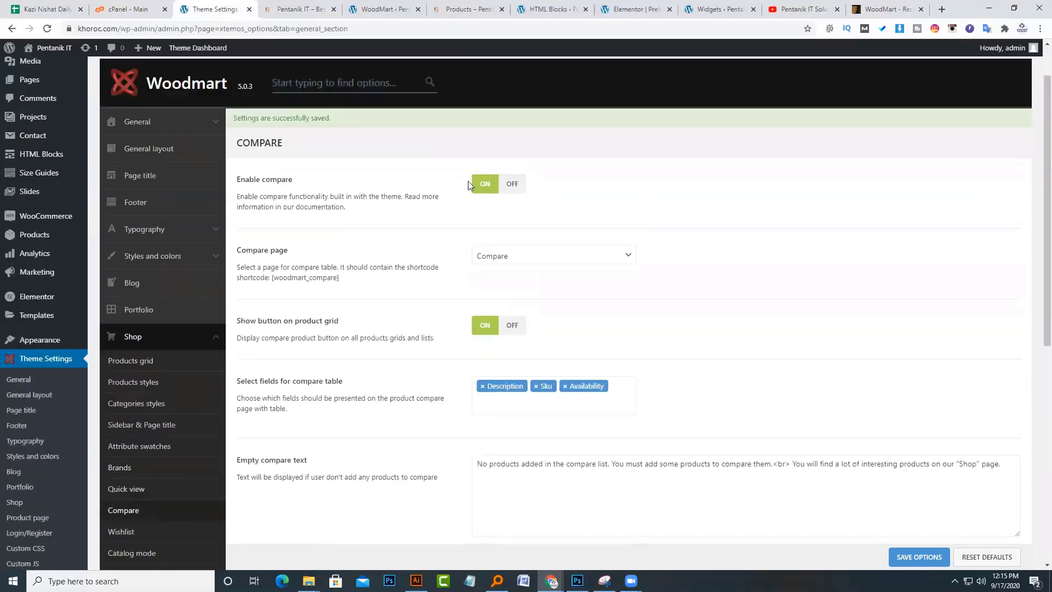
pyautogui.scroll(-2, 415, 324)
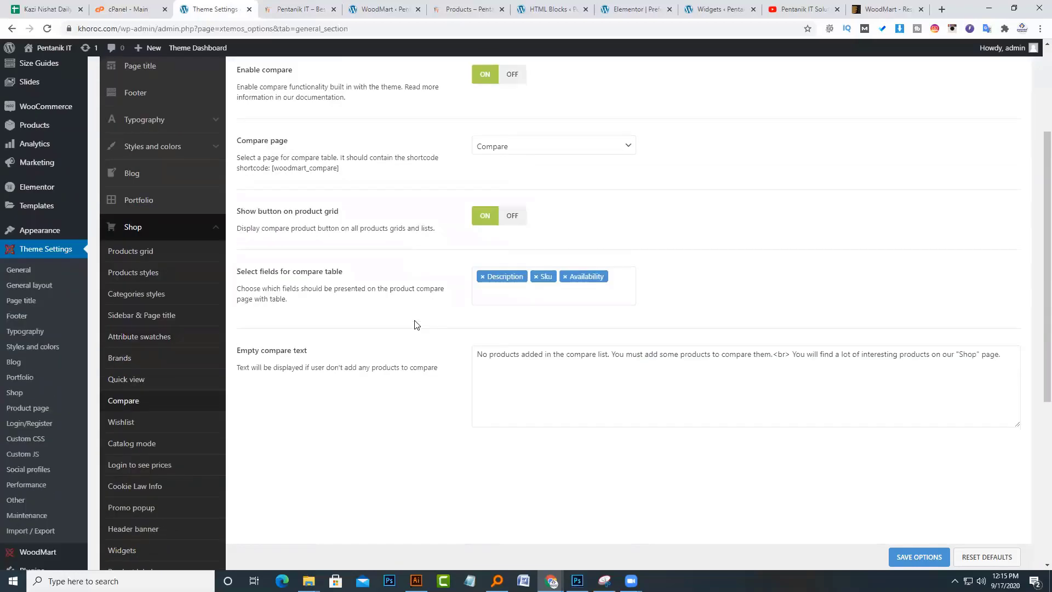
# - Open the Shop's Wishlist settings and review the guest access, wishlist page, loop button and empty text options
pyautogui.scroll(-2, 414, 324)
pyautogui.click(121, 312)
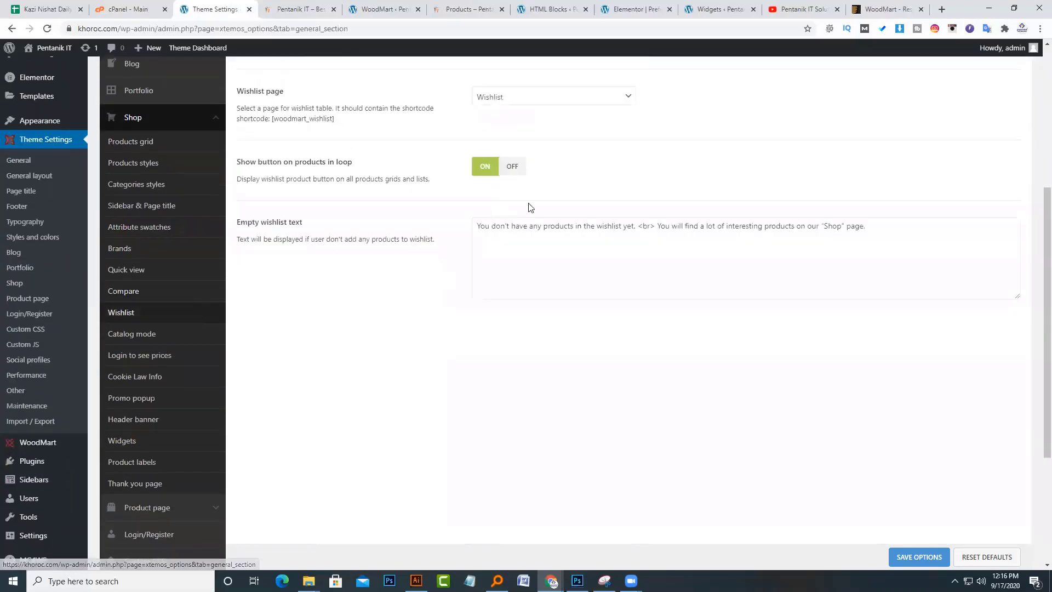
pyautogui.scroll(3, 529, 207)
pyautogui.scroll(-2, 545, 270)
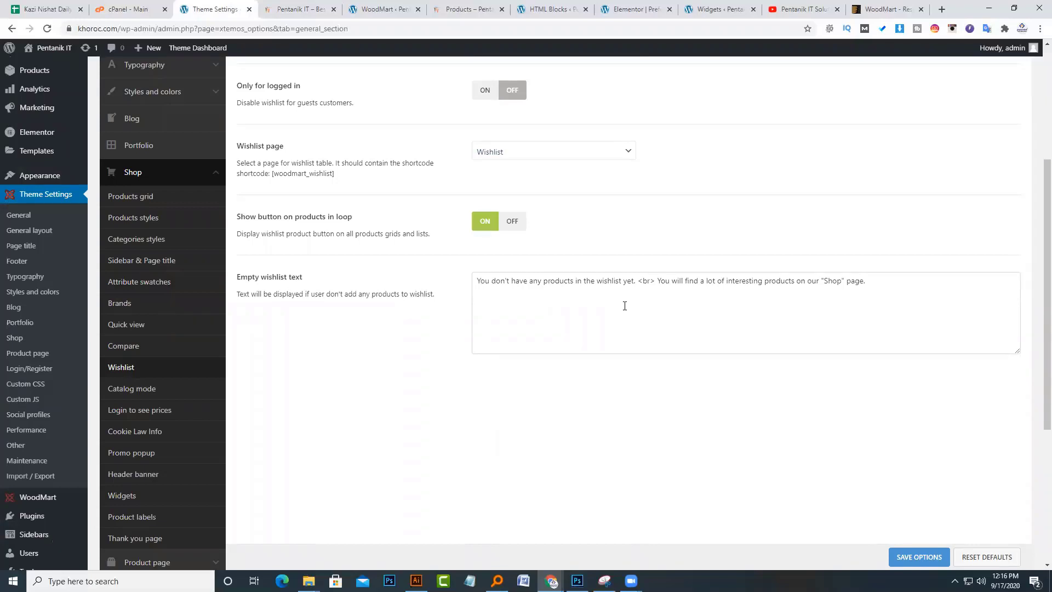
pyautogui.scroll(2, 600, 307)
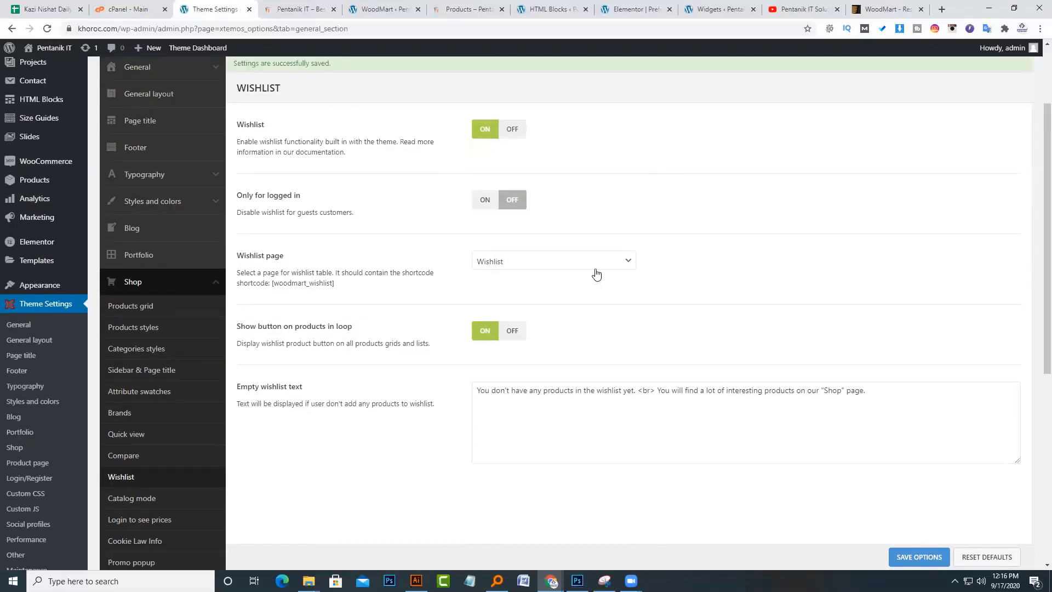
pyautogui.scroll(-2, 182, 476)
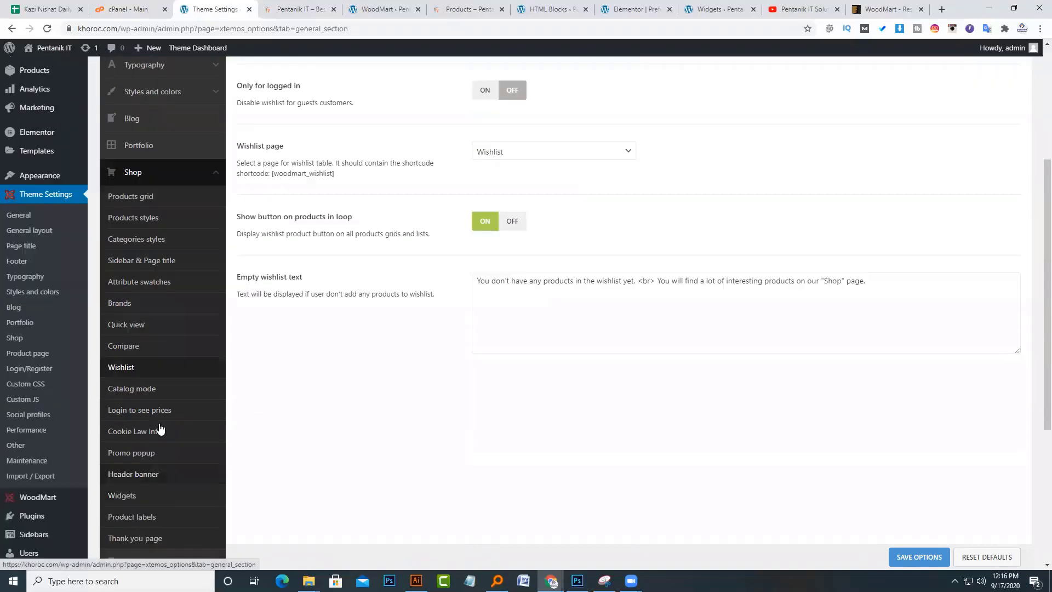
# - Turn on the Shop option Login to see add to cart and prices, and save the theme options
pyautogui.click(143, 362)
pyautogui.scroll(-2, 166, 272)
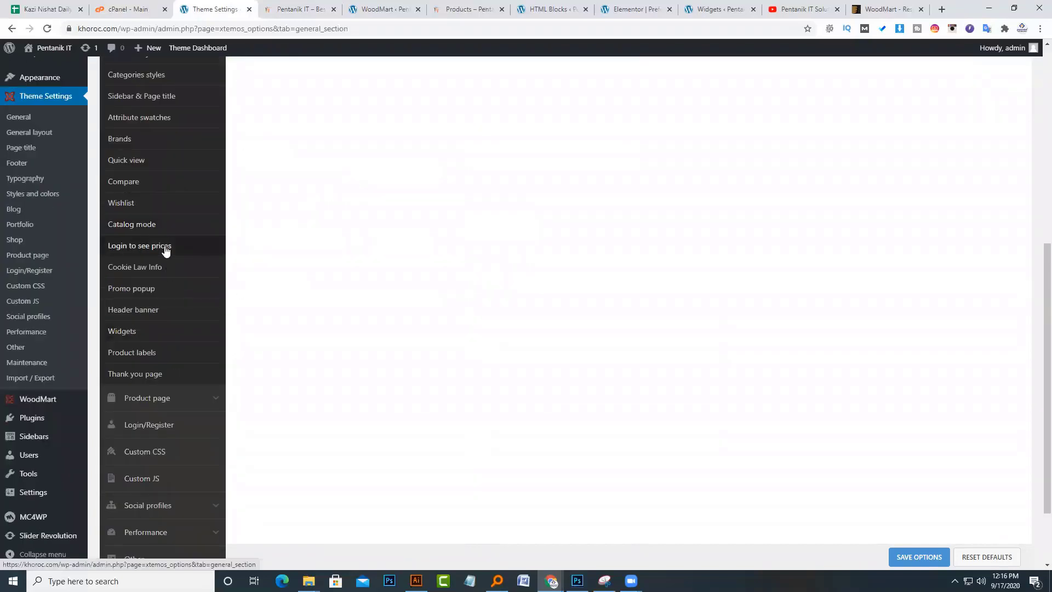
pyautogui.click(166, 244)
pyautogui.scroll(2, 358, 203)
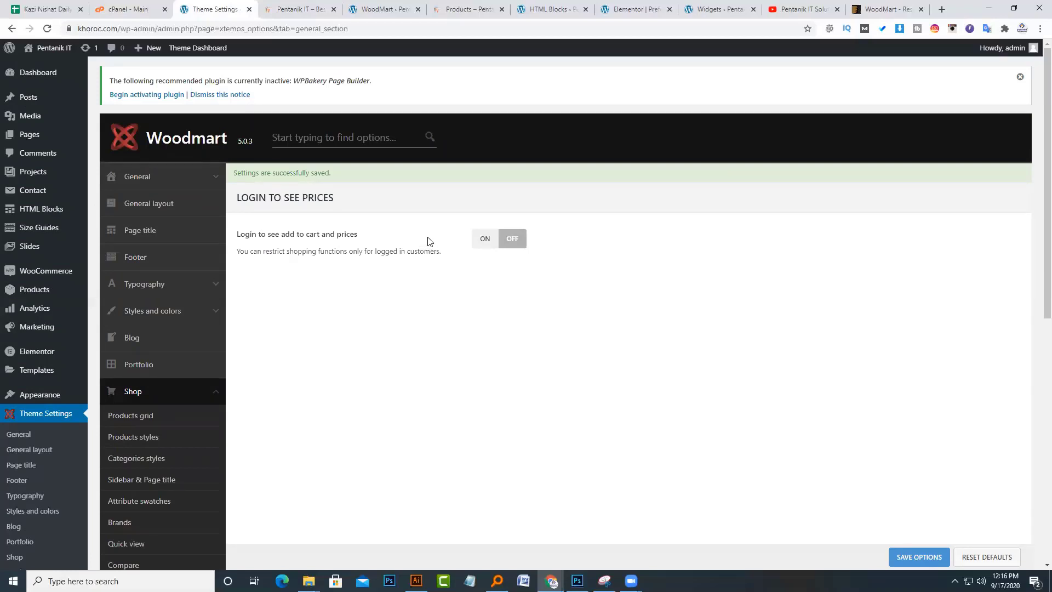
pyautogui.click(489, 239)
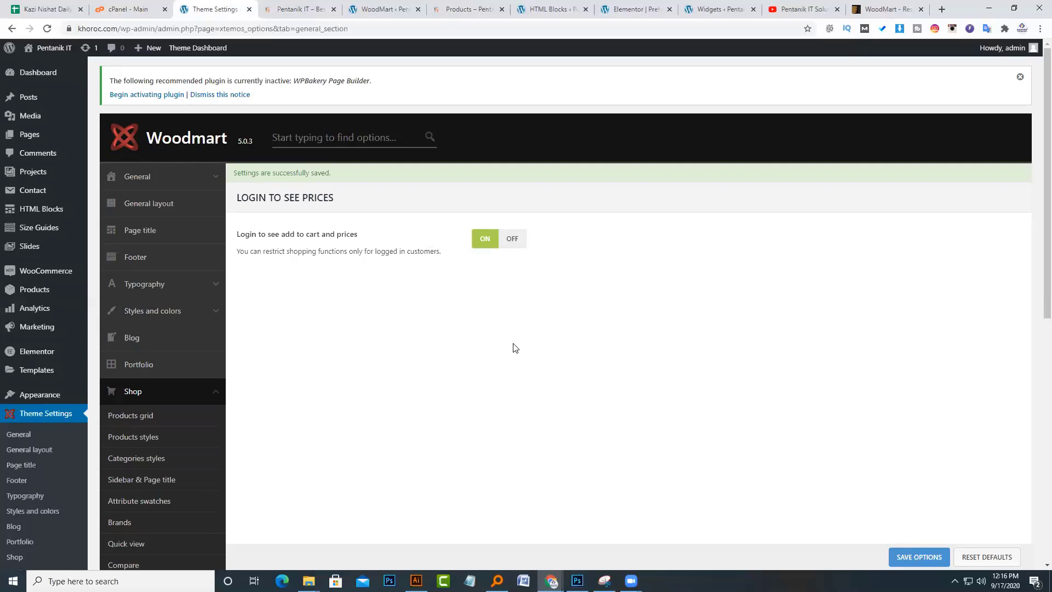
pyautogui.click(935, 563)
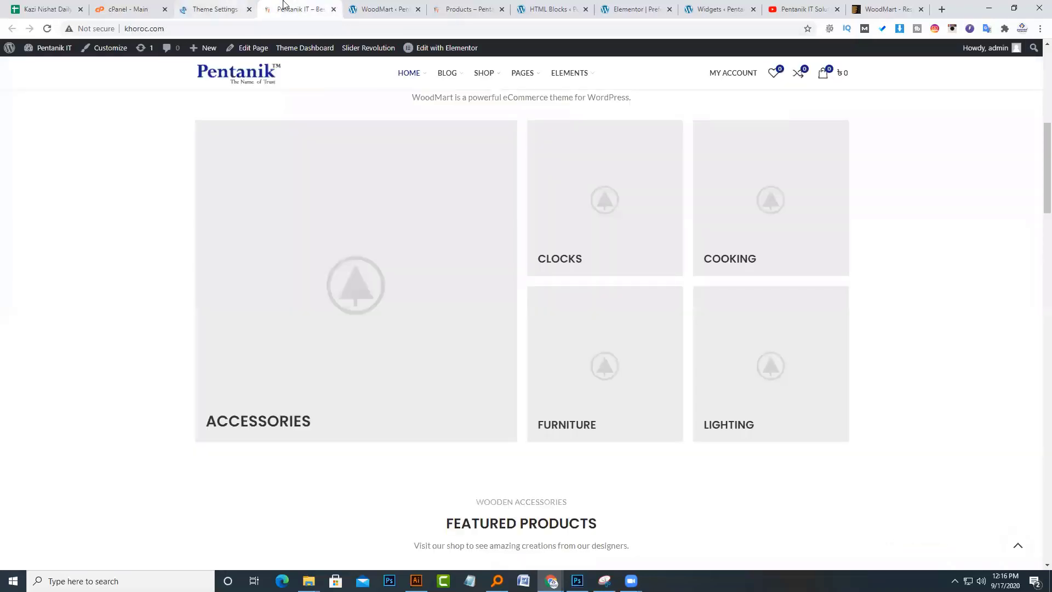
# - Reload the live home page to check its product prices while logged in, and open khoroc.com in an incognito window
pyautogui.click(352, 48)
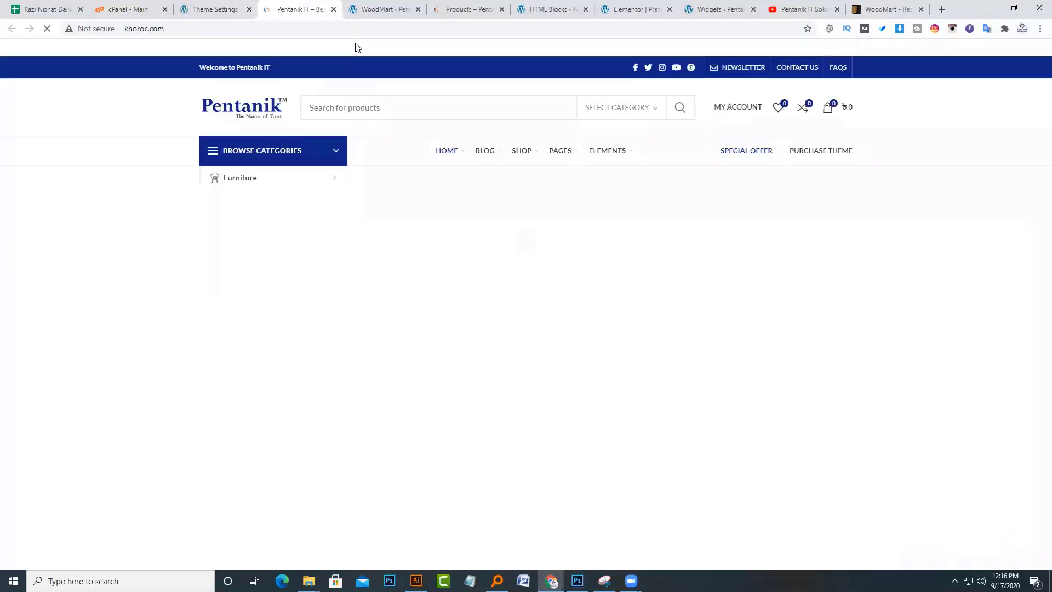
pyautogui.scroll(-15, 827, 329)
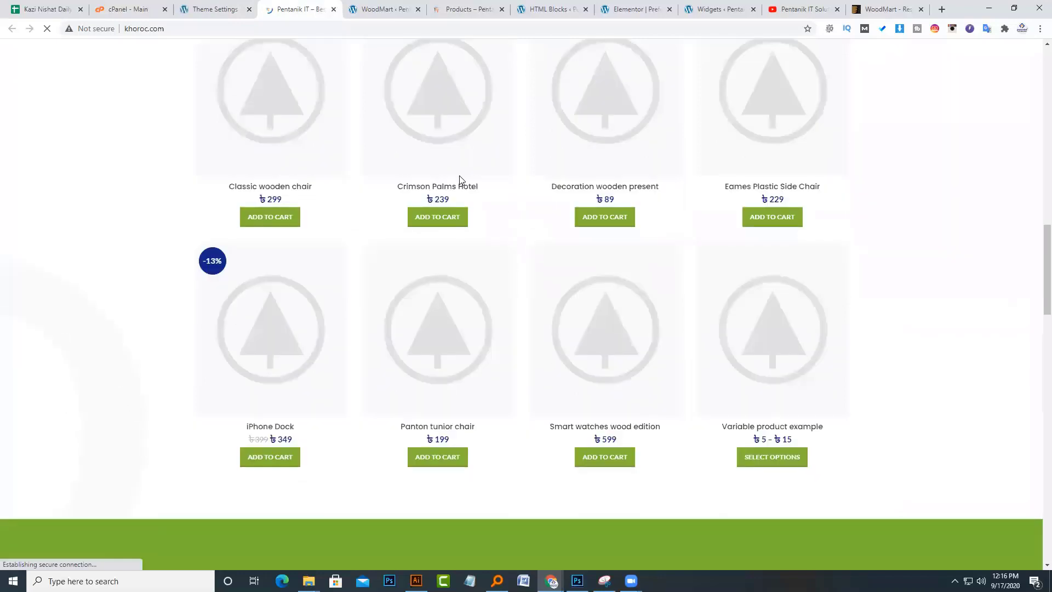
pyautogui.click(1040, 29)
pyautogui.click(1005, 71)
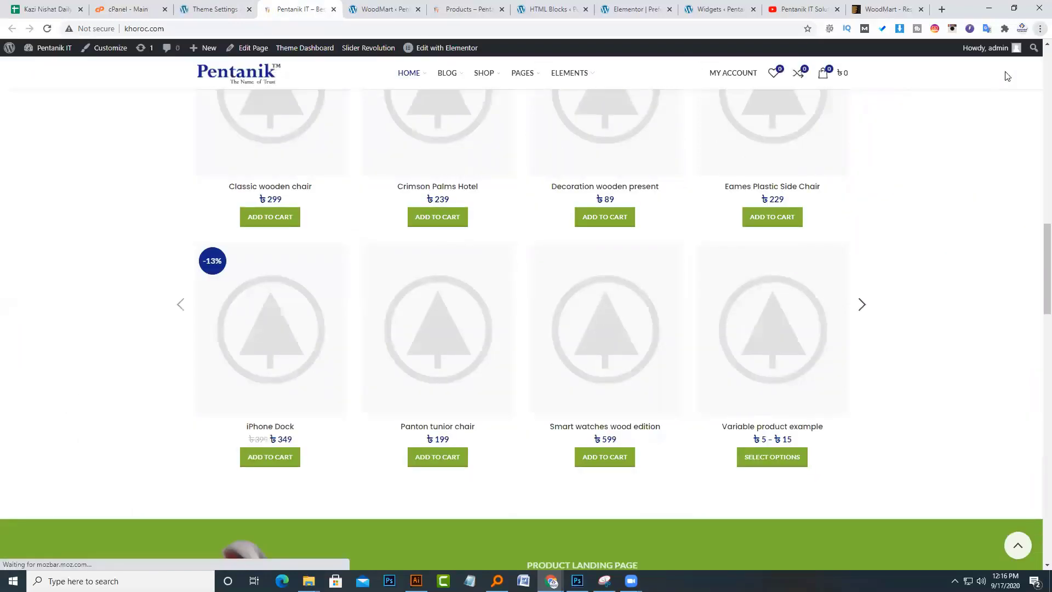
pyautogui.write('kho')
pyautogui.press('Return')
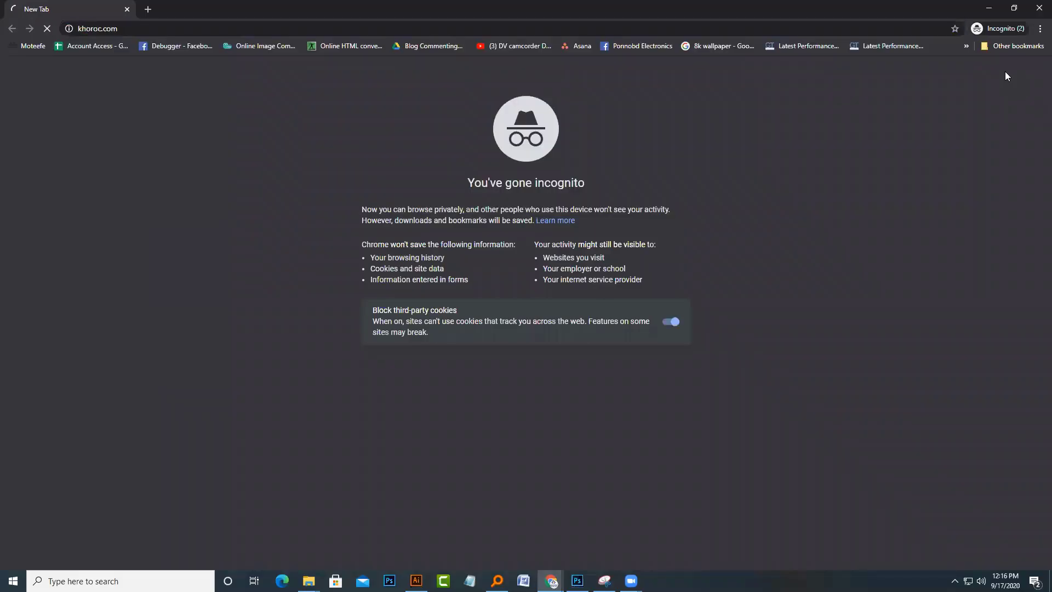
# - Check how prices appear to a guest under Featured Products, dismissing the sign-up popup
pyautogui.scroll(-12, 655, 215)
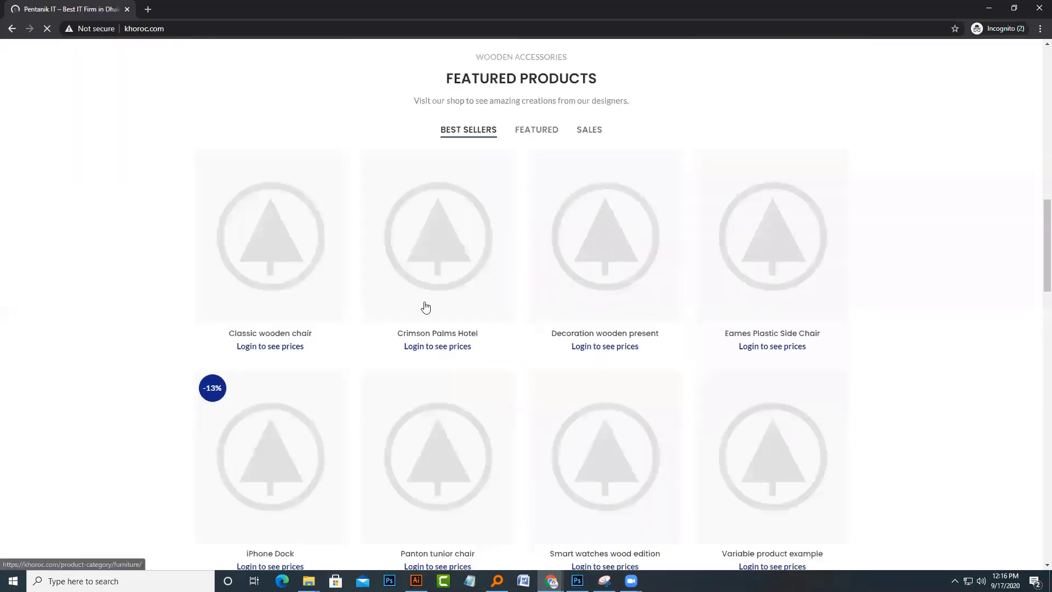
pyautogui.scroll(-5, 483, 307)
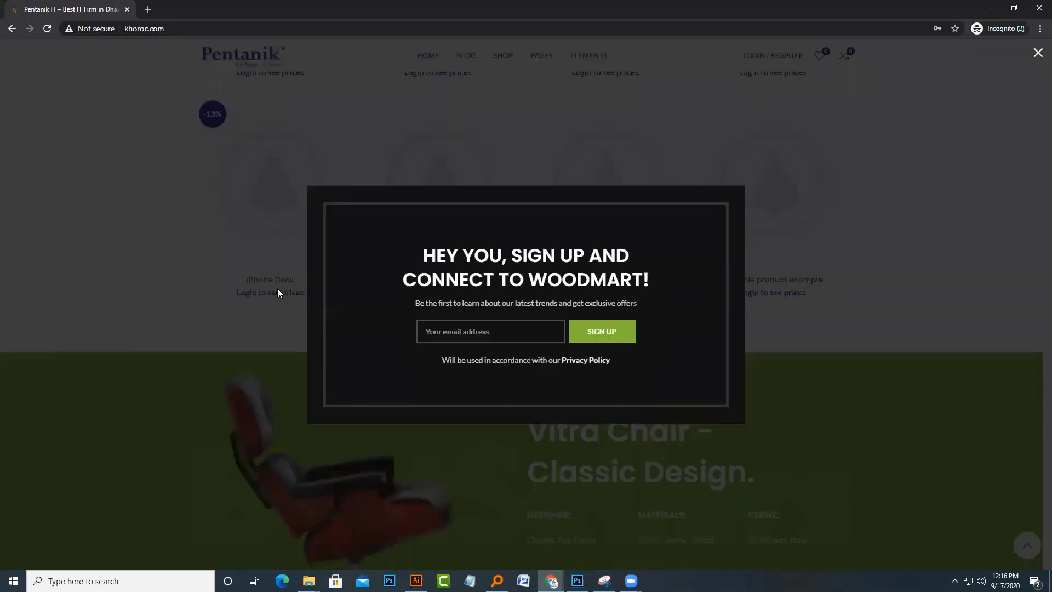
pyautogui.click(277, 288)
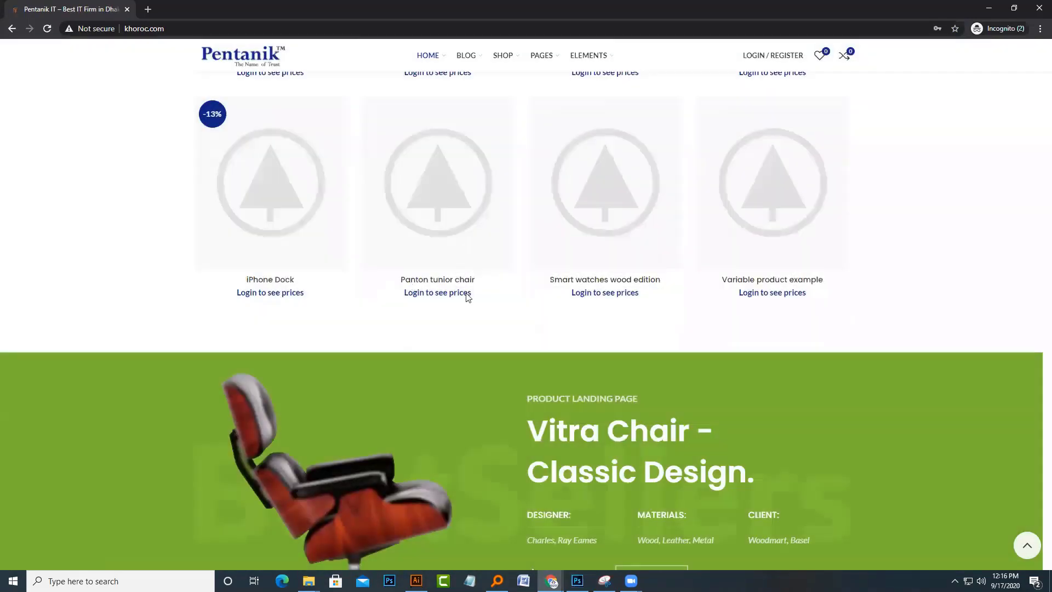
pyautogui.scroll(10, 674, 290)
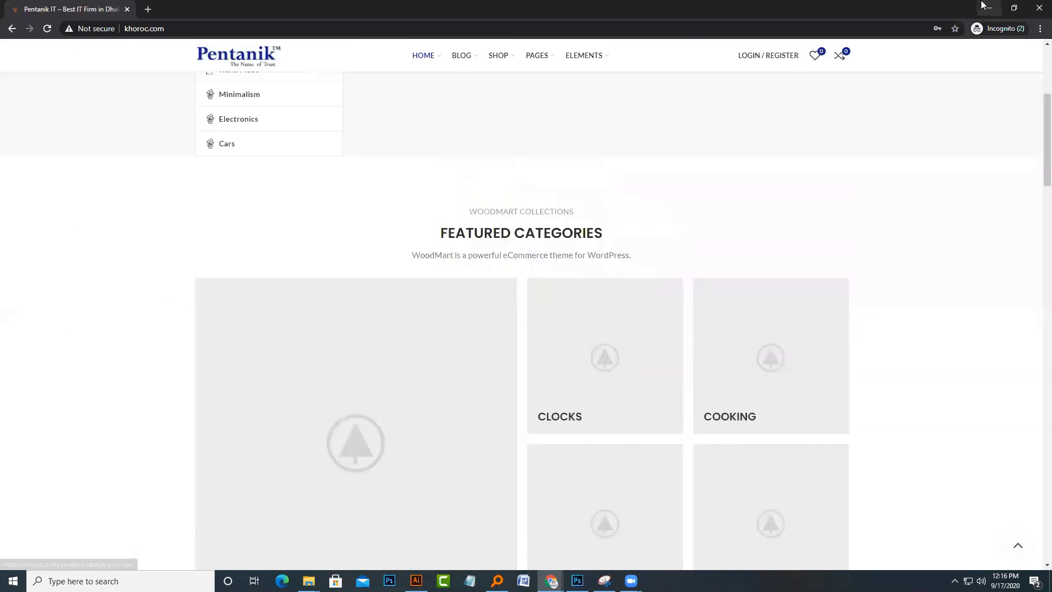
# - Return to the theme settings, turn off Login to see add to cart and prices, and save the options
pyautogui.click(988, 8)
pyautogui.click(181, 6)
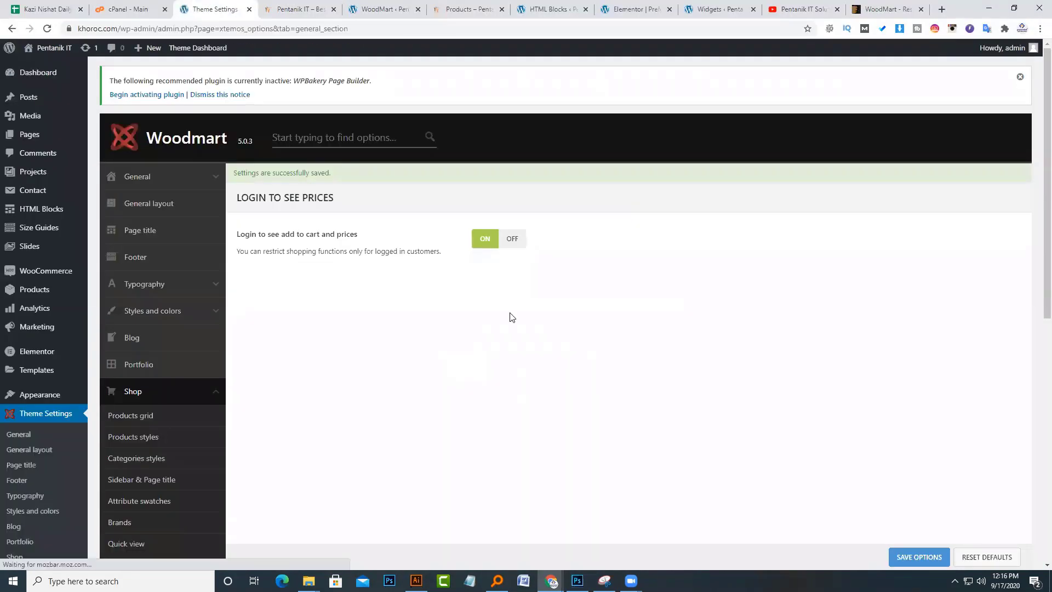
pyautogui.scroll(-5, 592, 361)
pyautogui.scroll(5, 592, 362)
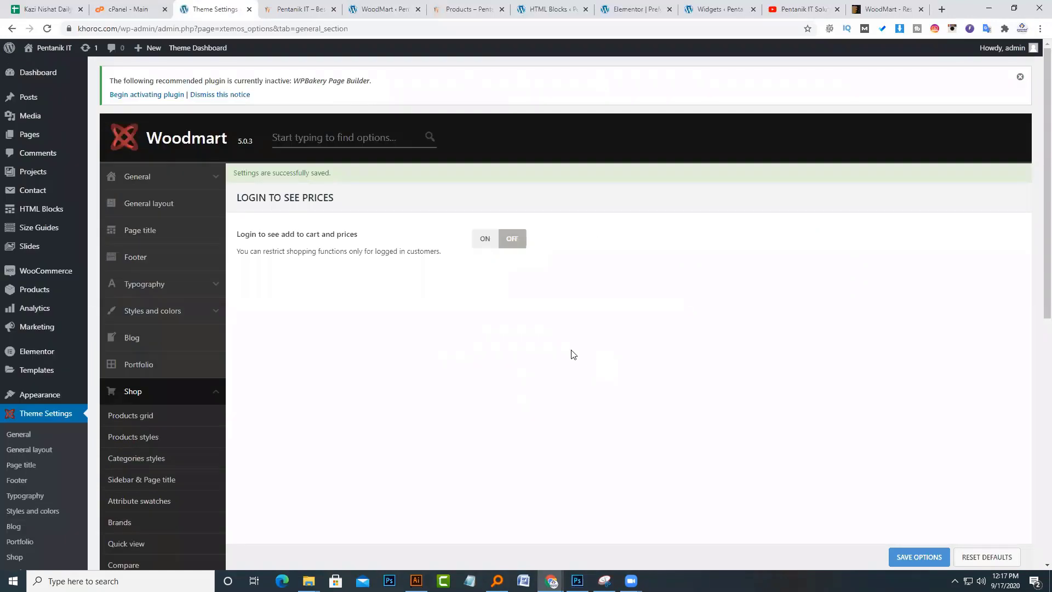
pyautogui.scroll(-2, 603, 294)
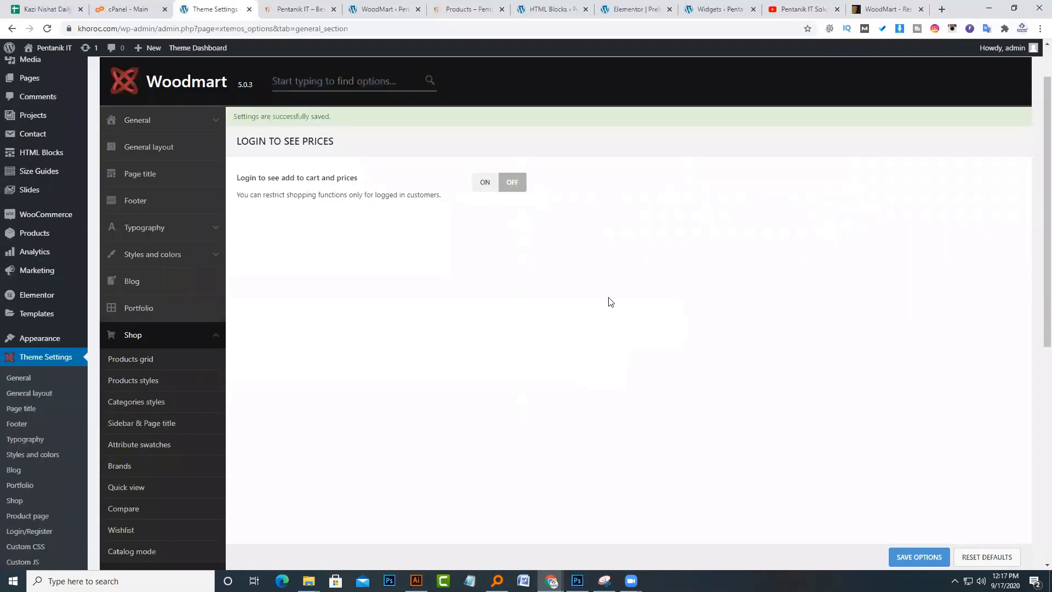
pyautogui.click(916, 559)
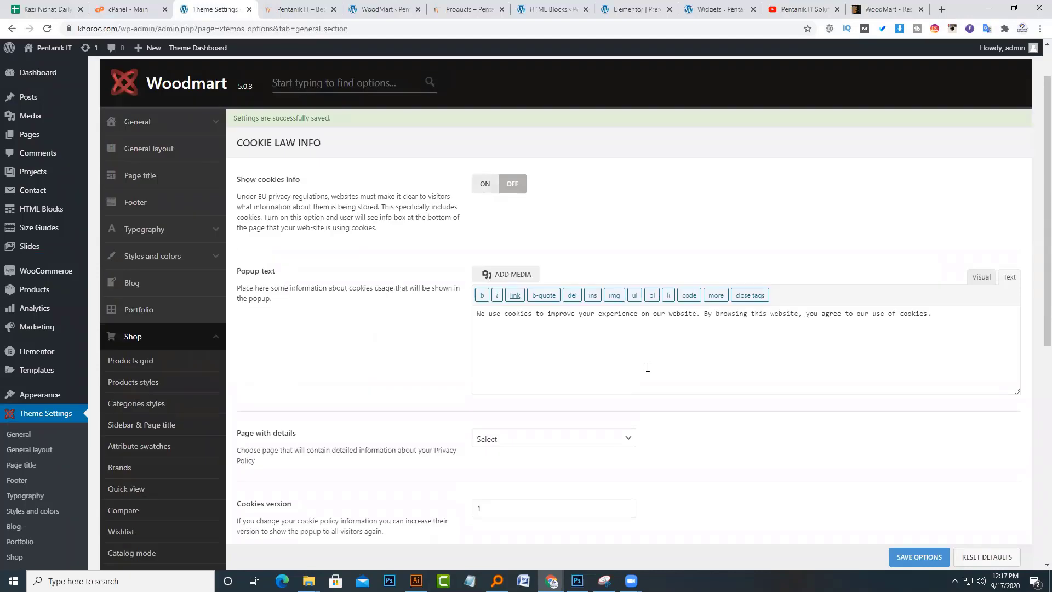
# - Review the Cookie Law Info options, including the Show cookies info switch and the cookie popup text
pyautogui.scroll(-1, 547, 375)
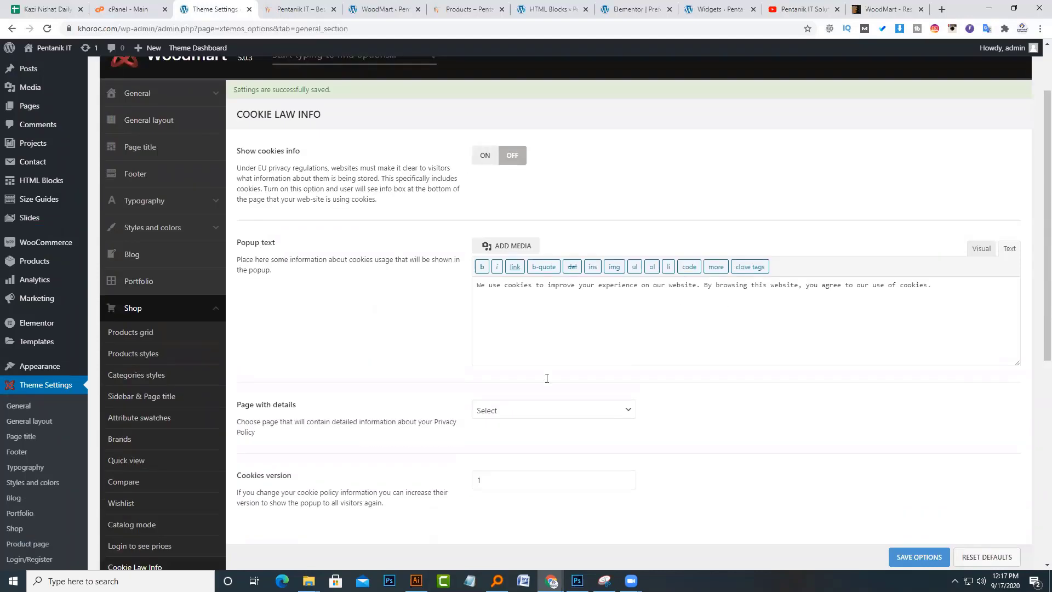
pyautogui.moveTo(948, 268); pyautogui.dragTo(453, 303)
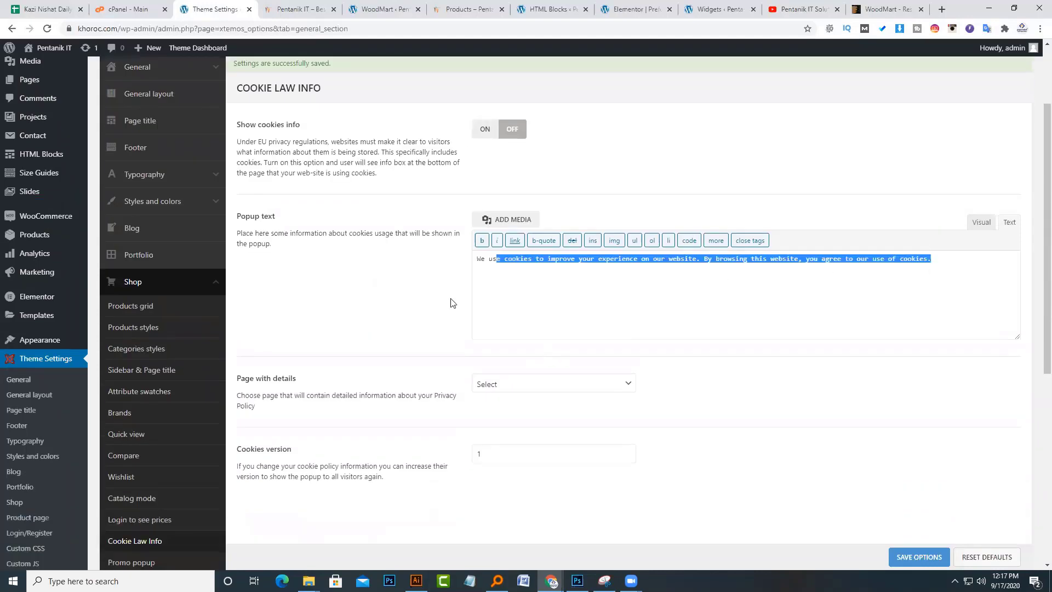
pyautogui.click(488, 130)
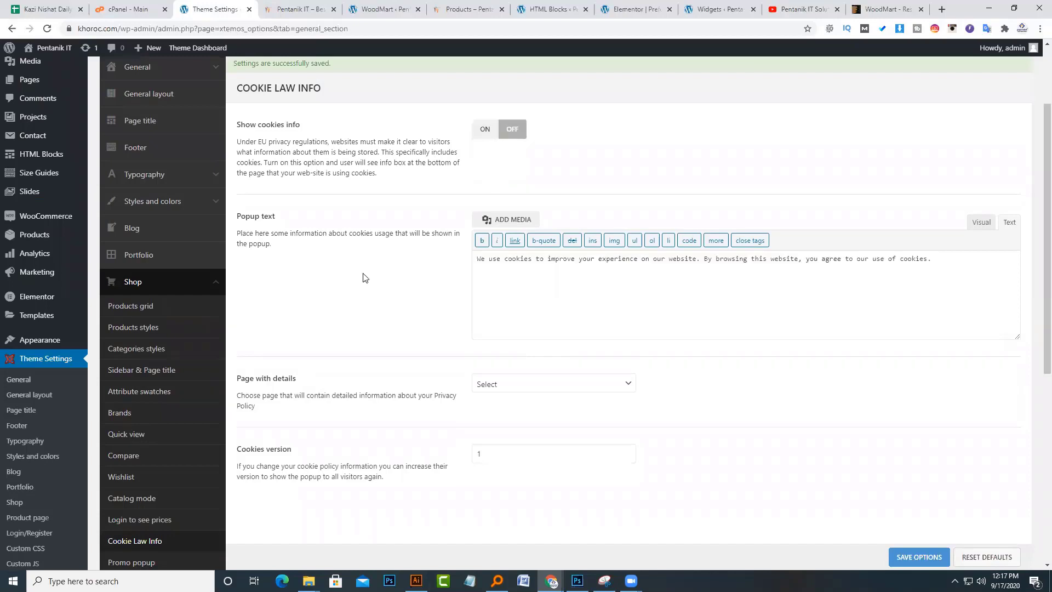
# - Open the Shop's Promo popup settings and look over the popup's text, timing, background and width options
pyautogui.scroll(-6, 363, 277)
pyautogui.click(148, 237)
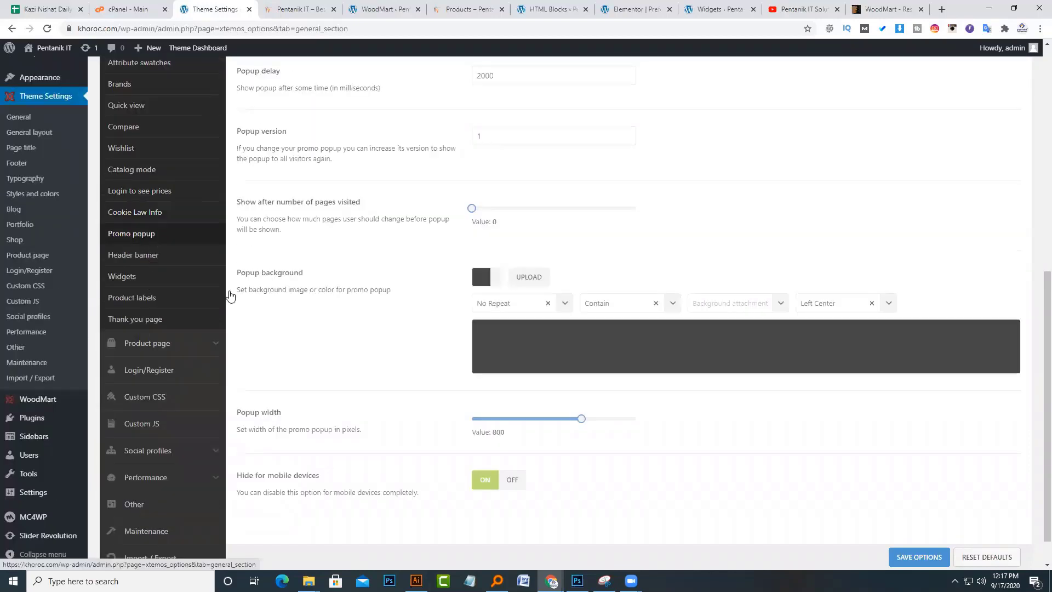
pyautogui.scroll(8, 451, 375)
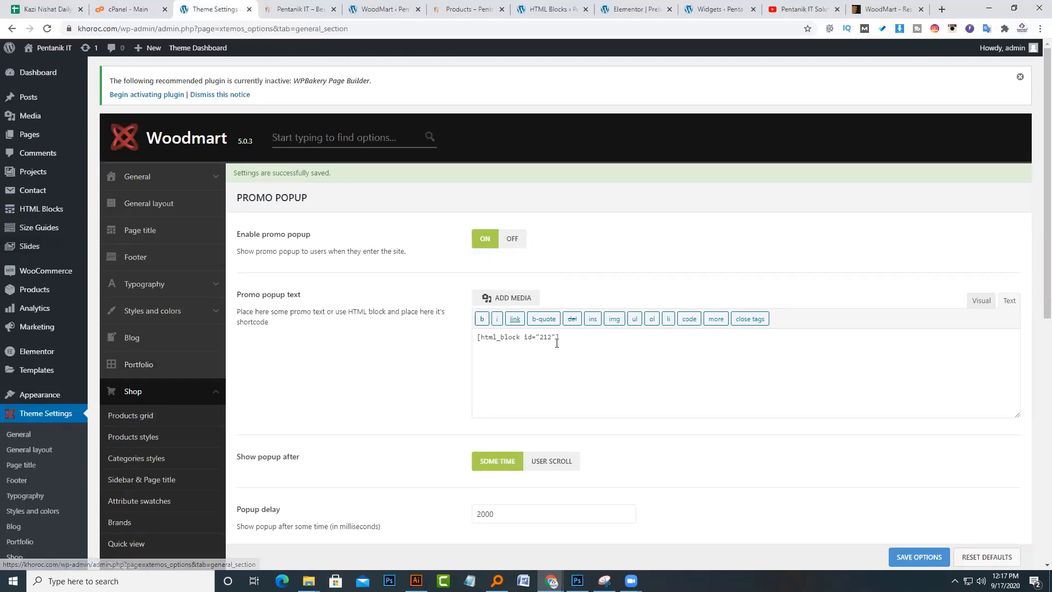
# - Find the HTML block with ID 212, referenced in the promo popup text, in the HTML Blocks list
pyautogui.hotkey('ctrl', 'a')
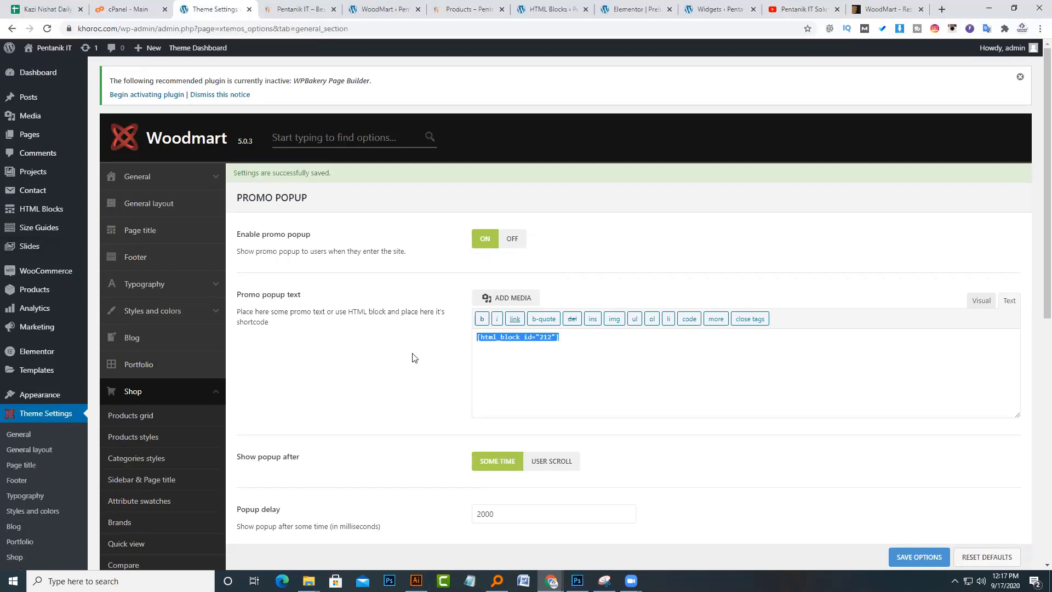
pyautogui.moveTo(55, 210)
pyautogui.middleClick(155, 215)
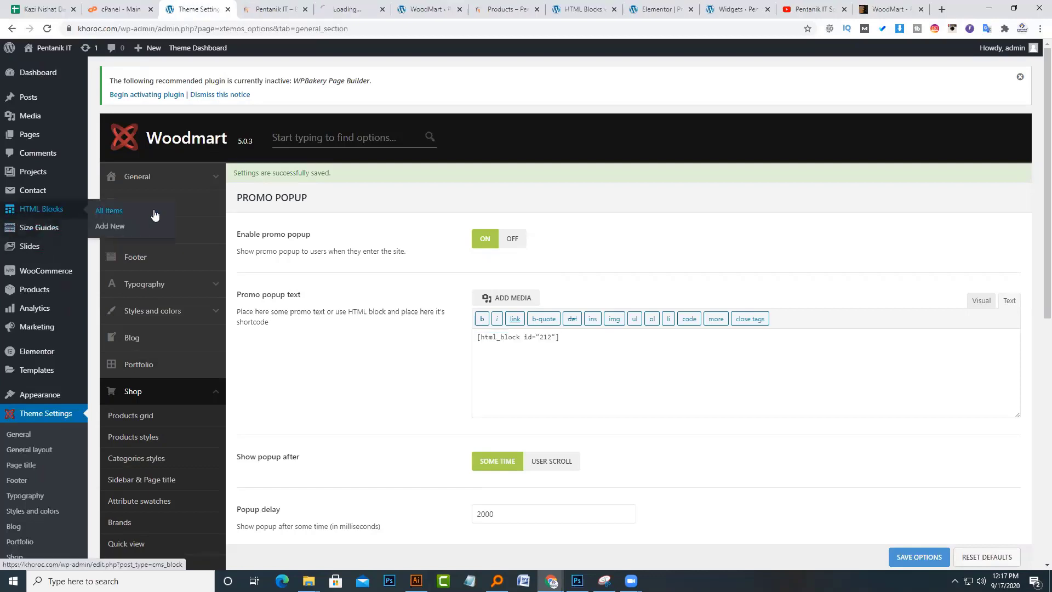
pyautogui.click(383, 10)
pyautogui.click(489, 8)
pyautogui.scroll(-10, 662, 164)
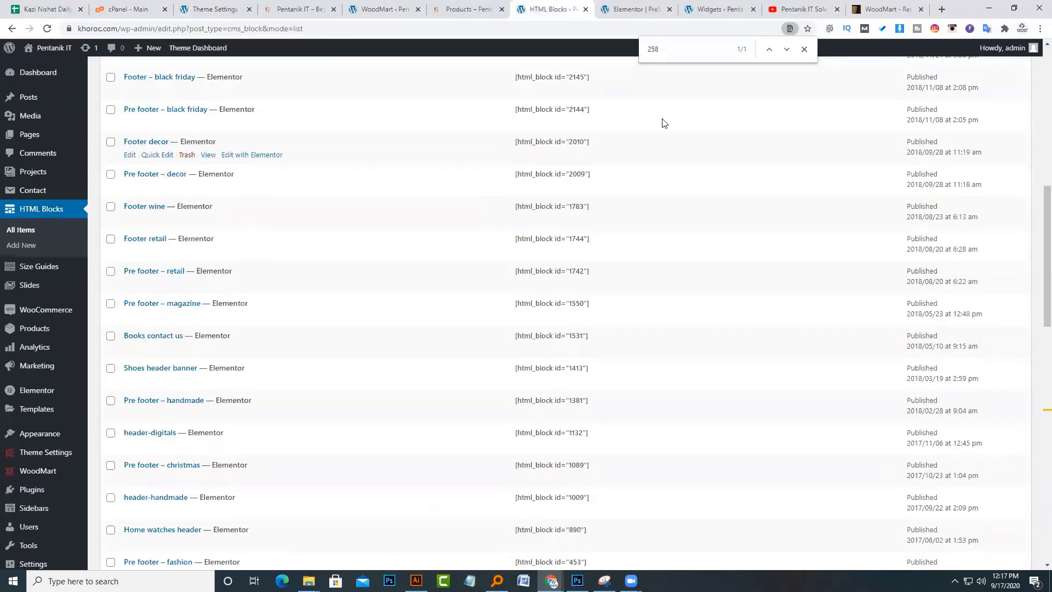
pyautogui.hotkey('ctrl', 'f')
pyautogui.write('212')
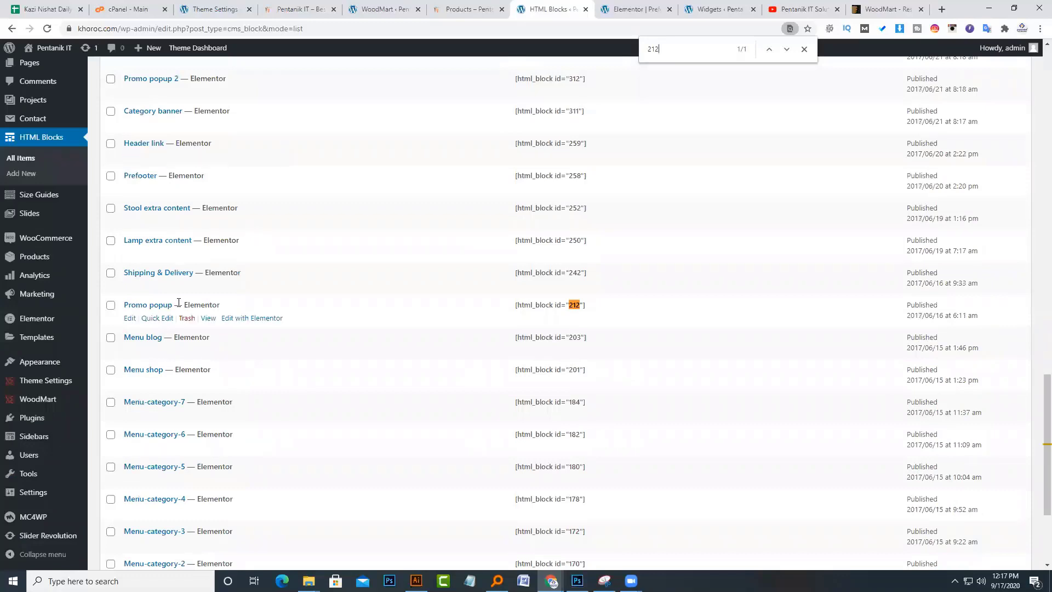
# - Open the Promo popup block with Elementor and inspect the title text of its section title
pyautogui.keyDown('ctrl'); pyautogui.click(245, 321); pyautogui.keyUp('ctrl')
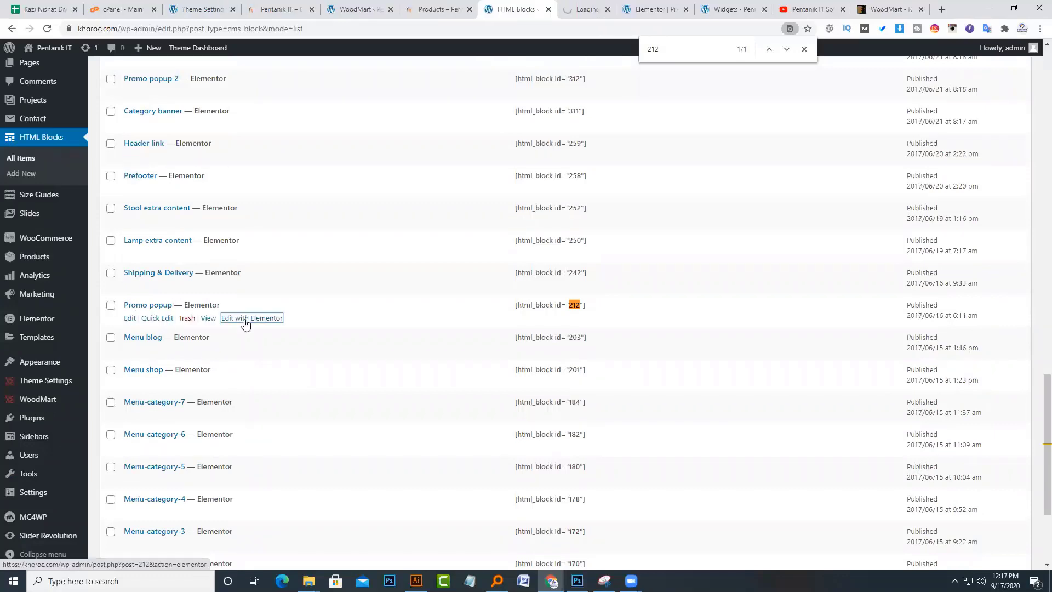
pyautogui.hotkey('ctrl', 'Tab')
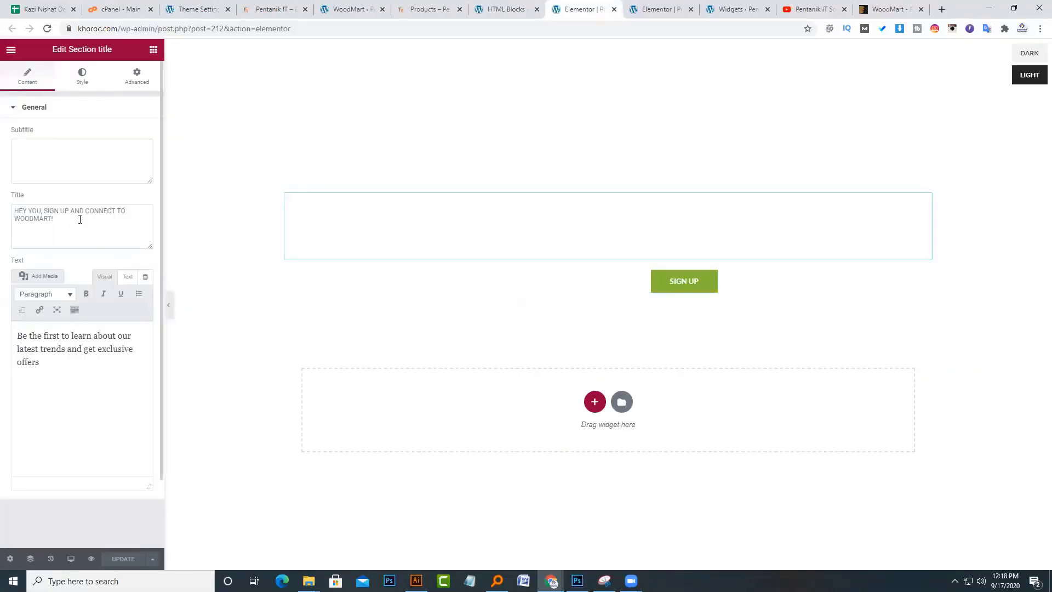
pyautogui.hotkey('ctrl', 'a')
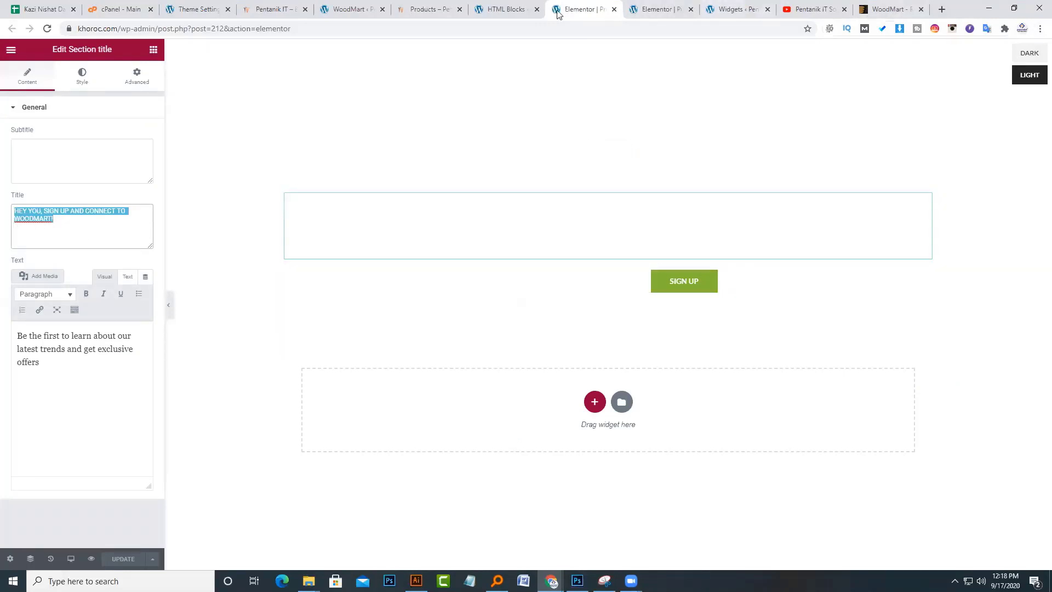
# - View the storefront khoroc.com as an incognito guest and examine the headline of the promo popup
pyautogui.click(942, 10)
pyautogui.write('kh')
pyautogui.press('Return')
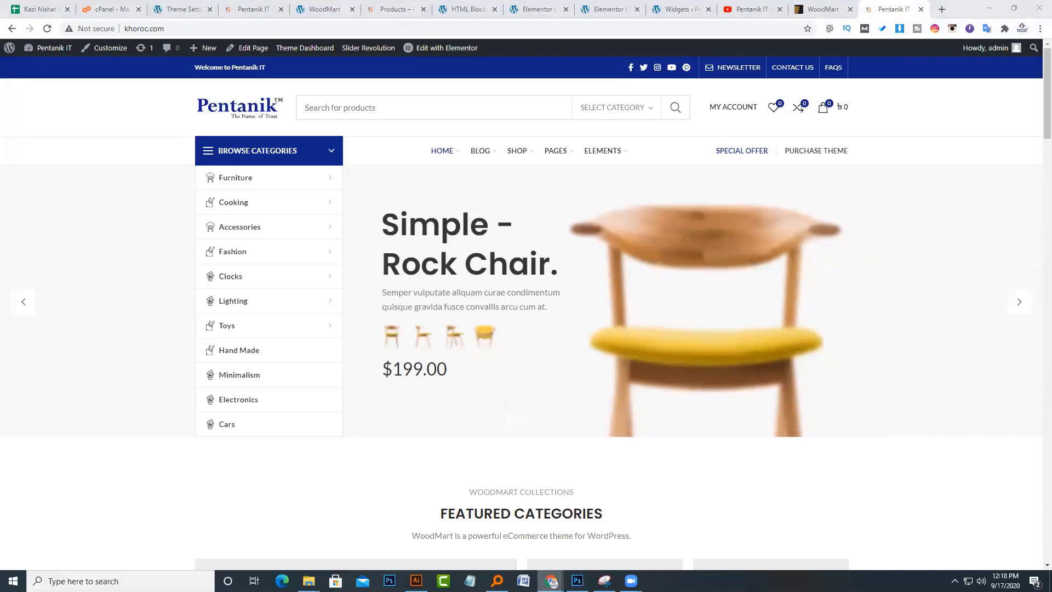
pyautogui.click(660, 497)
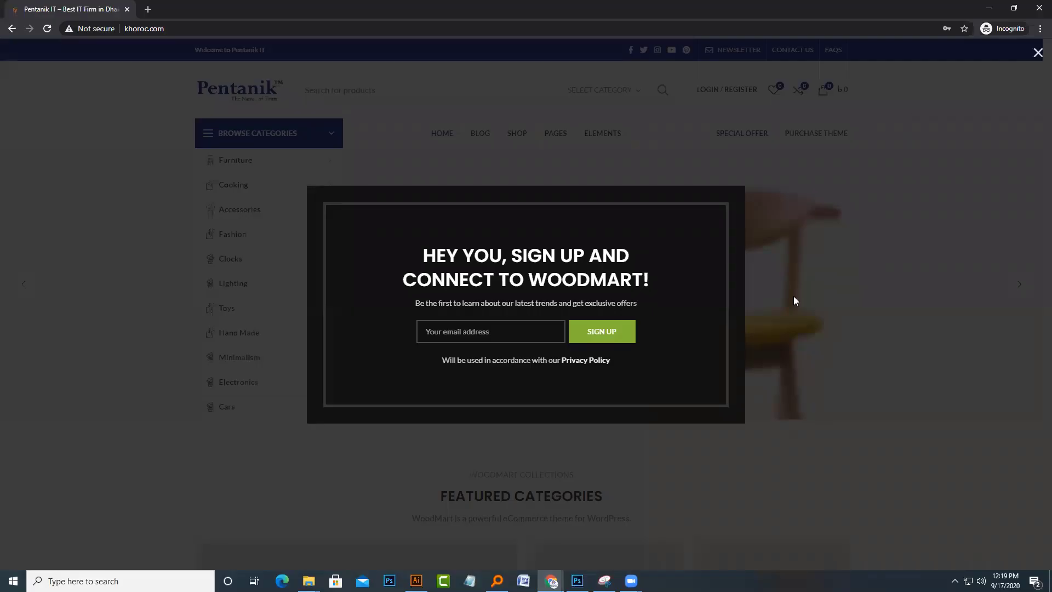
pyautogui.moveTo(406, 260); pyautogui.dragTo(655, 274)
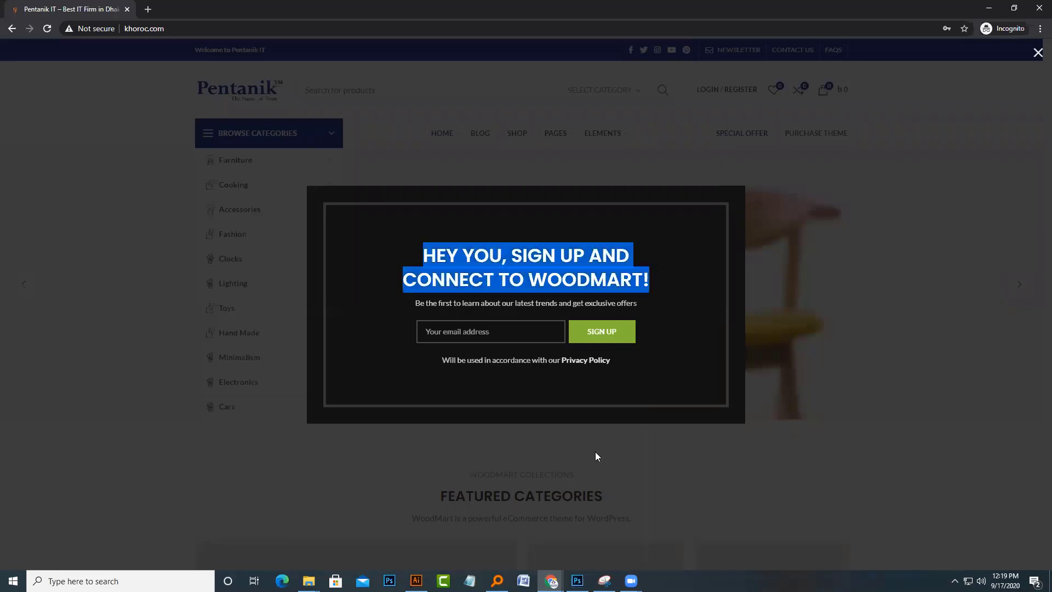
pyautogui.moveTo(551, 581)
pyautogui.click(479, 518)
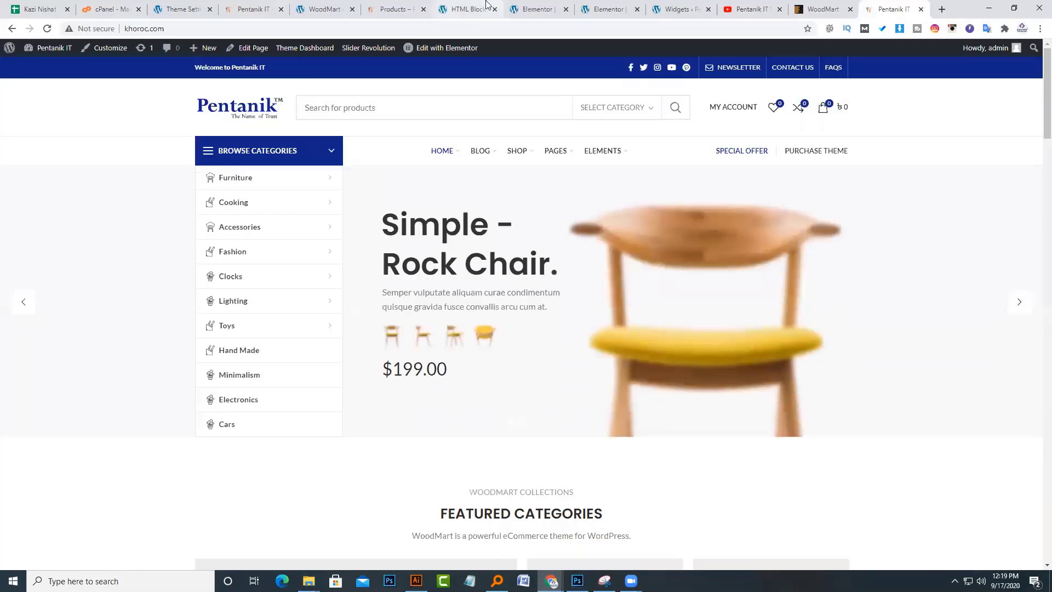
# - In the Promo popup block's Elementor editor, change the section title to "Welcome to Pentanik IT"
pyautogui.click(527, 9)
pyautogui.click(76, 223)
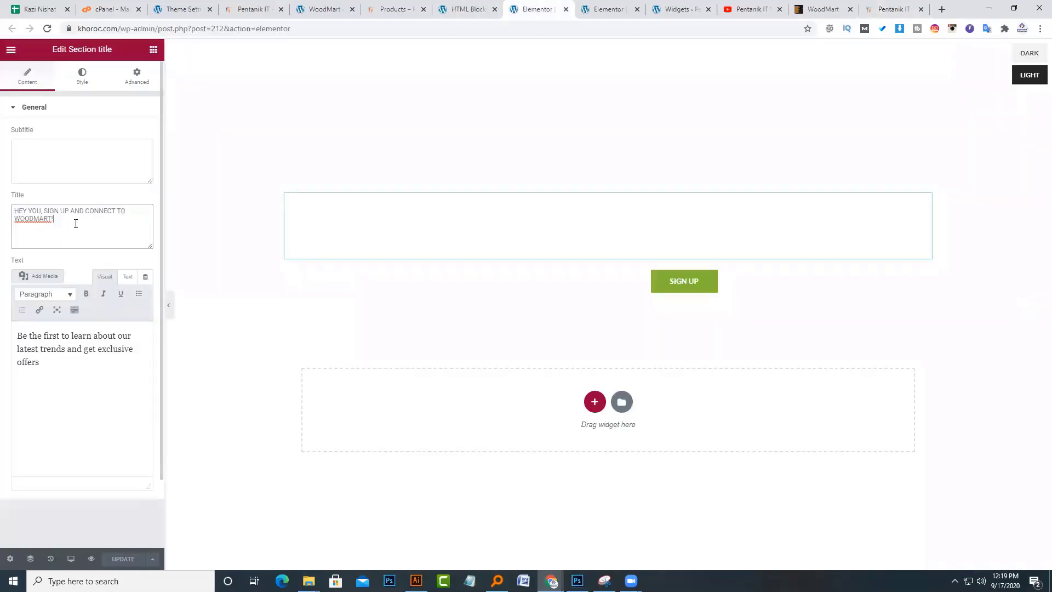
pyautogui.moveTo(76, 223); pyautogui.dragTo(1, 215)
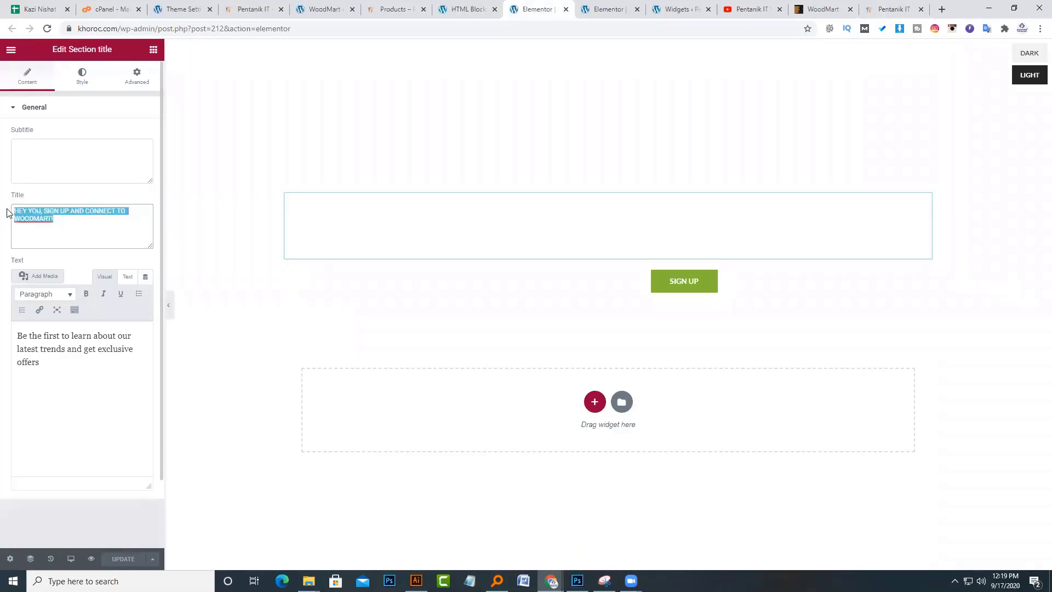
pyautogui.write('Welcom')
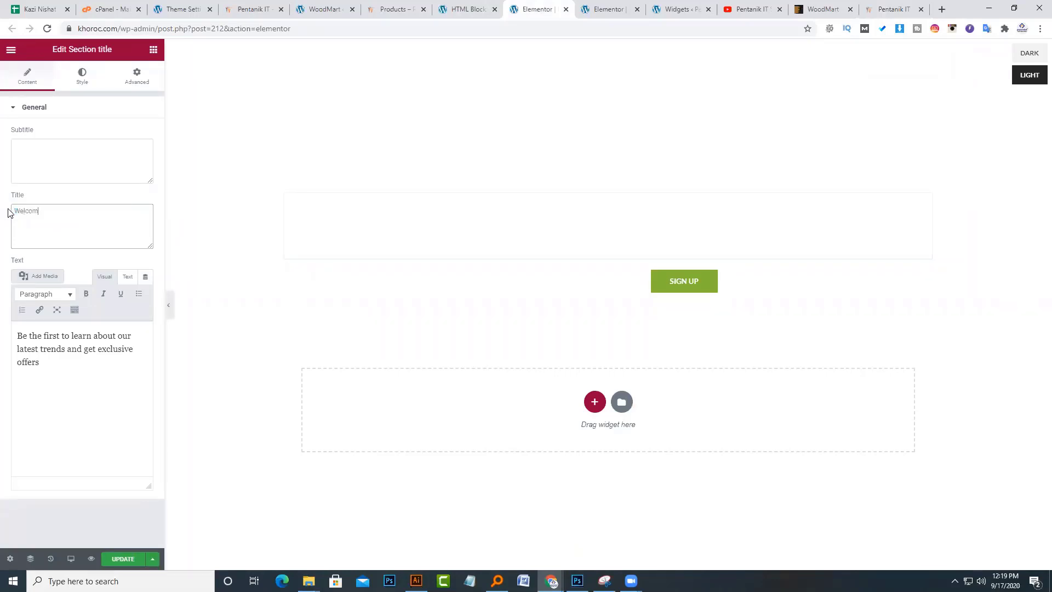
pyautogui.write('e to Pentanik IT')
# - Replace the section title's descriptive text with "This is the best woodmart theme review" and update the block
pyautogui.tripleClick(107, 337)
pyautogui.write('Th')
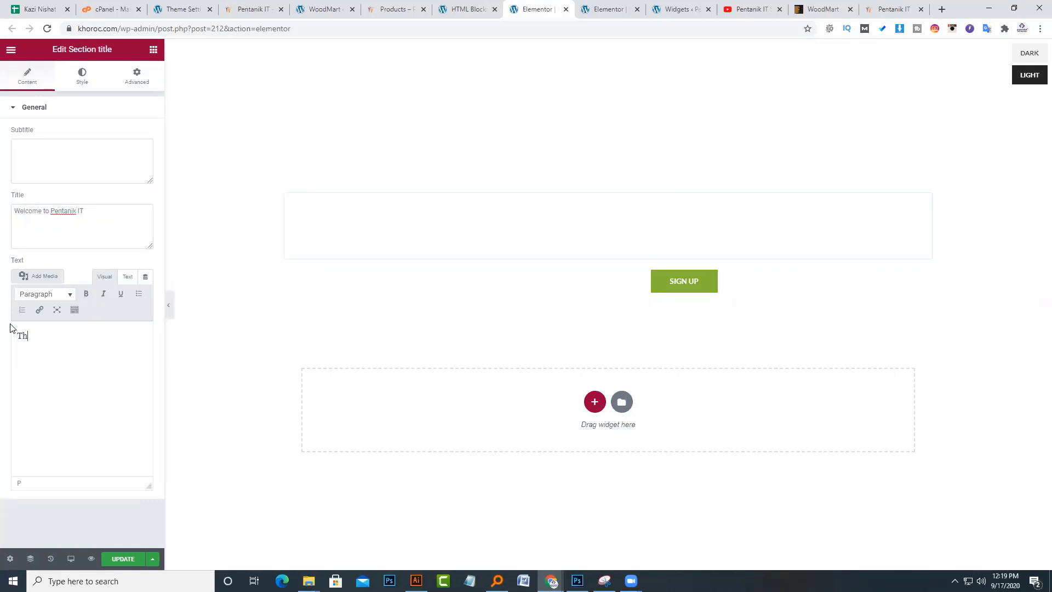
pyautogui.write('is is the best woodmart theme review')
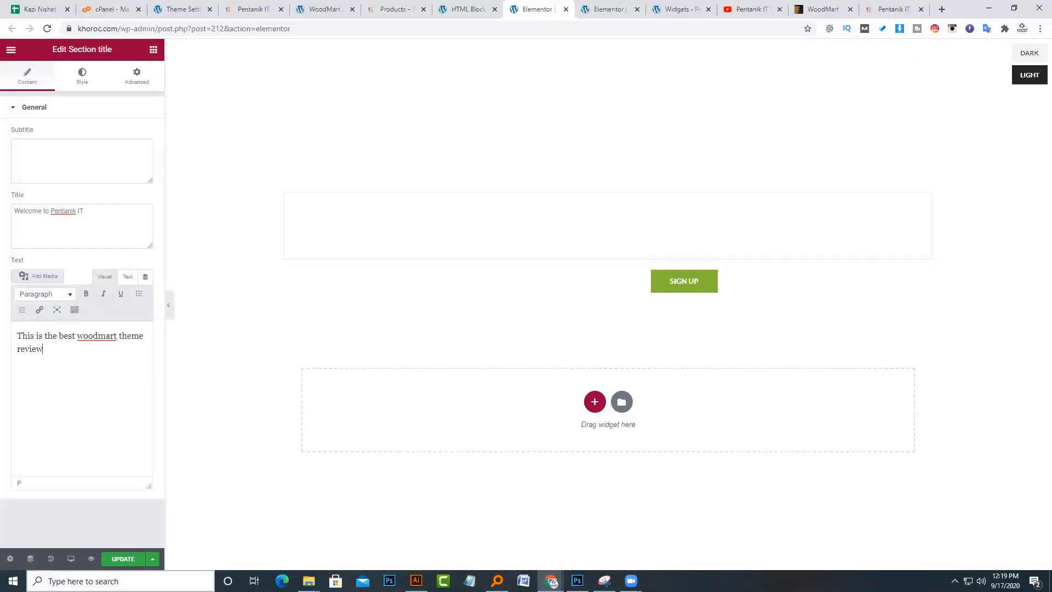
pyautogui.click(133, 561)
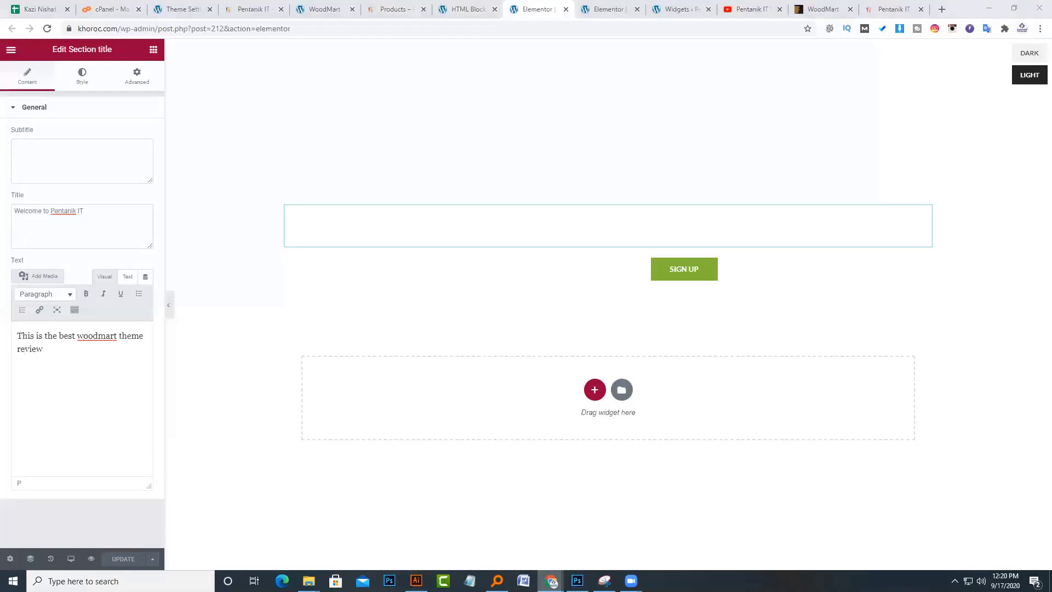
# - Load khoroc.com in a fresh incognito window, check the promo popup's title and text, and dismiss the popup
pyautogui.moveTo(551, 581)
pyautogui.click(658, 497)
pyautogui.click(1039, 28)
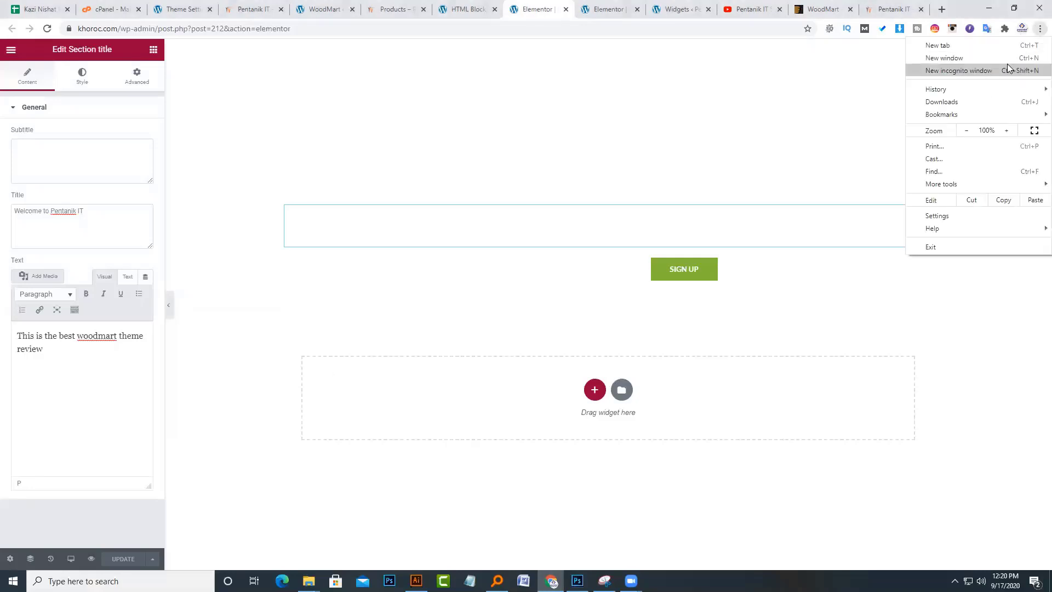
pyautogui.click(1007, 70)
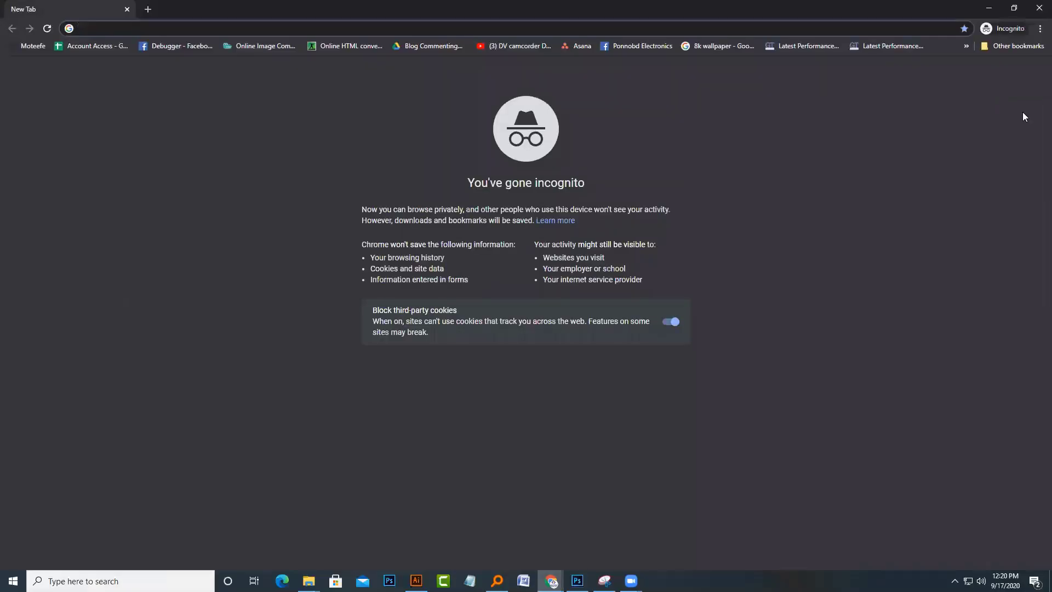
pyautogui.write('khoroc.com')
pyautogui.press('Return')
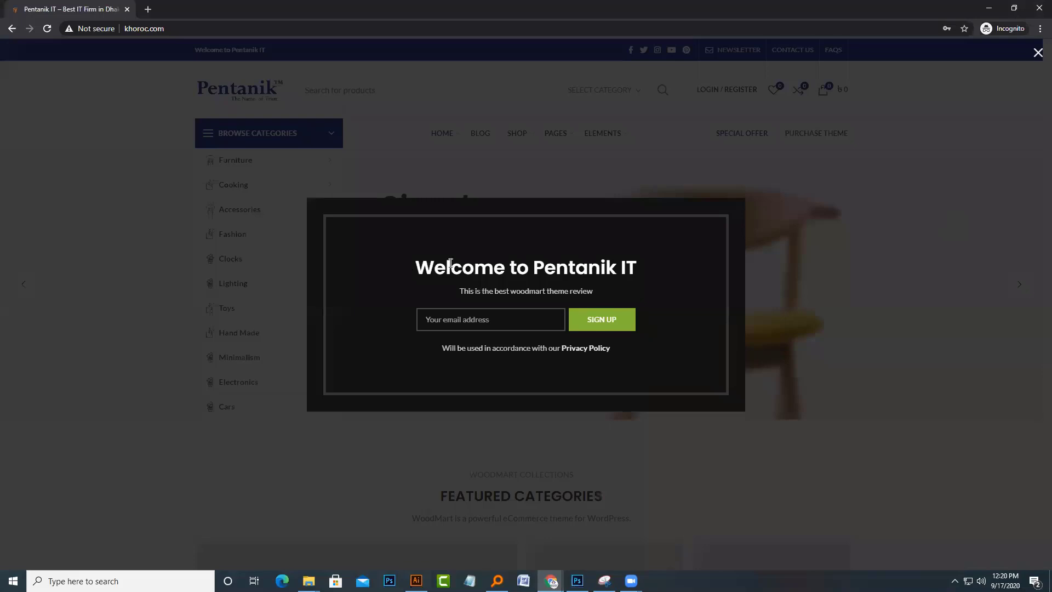
pyautogui.moveTo(450, 263); pyautogui.dragTo(638, 265)
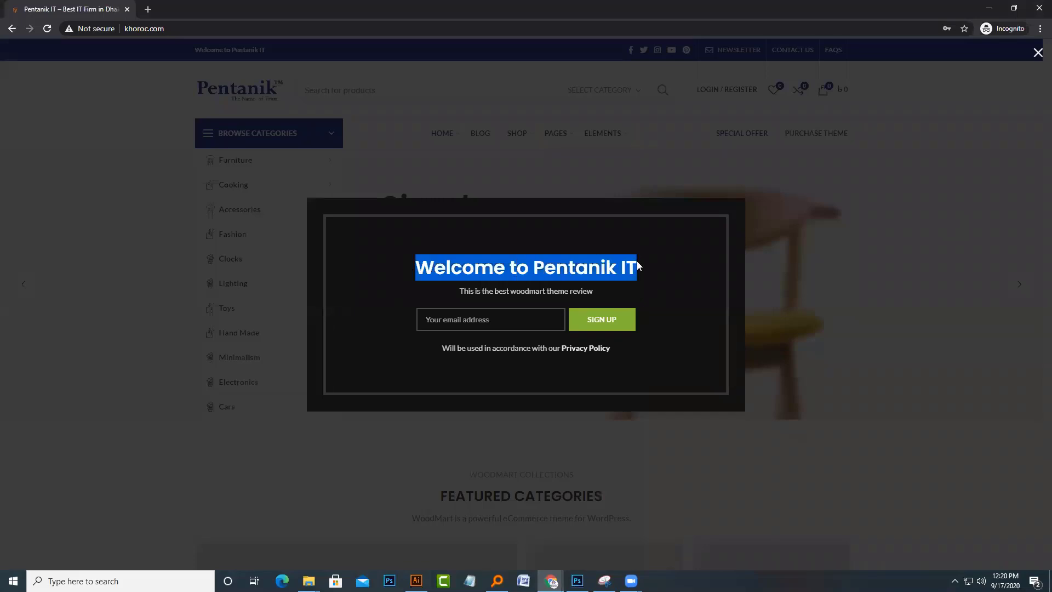
pyautogui.moveTo(463, 293); pyautogui.dragTo(611, 297)
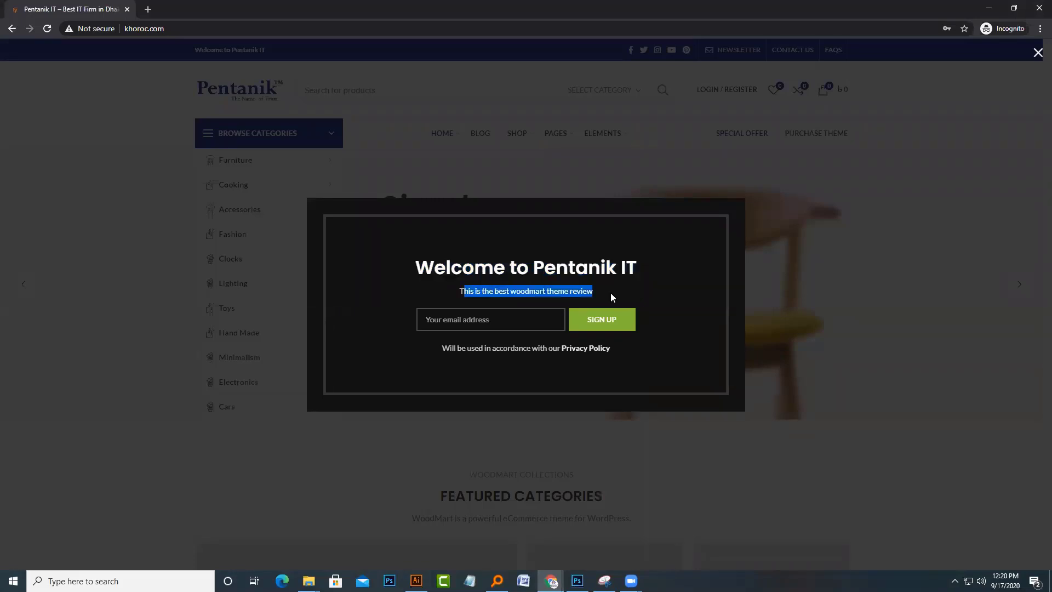
pyautogui.click(832, 240)
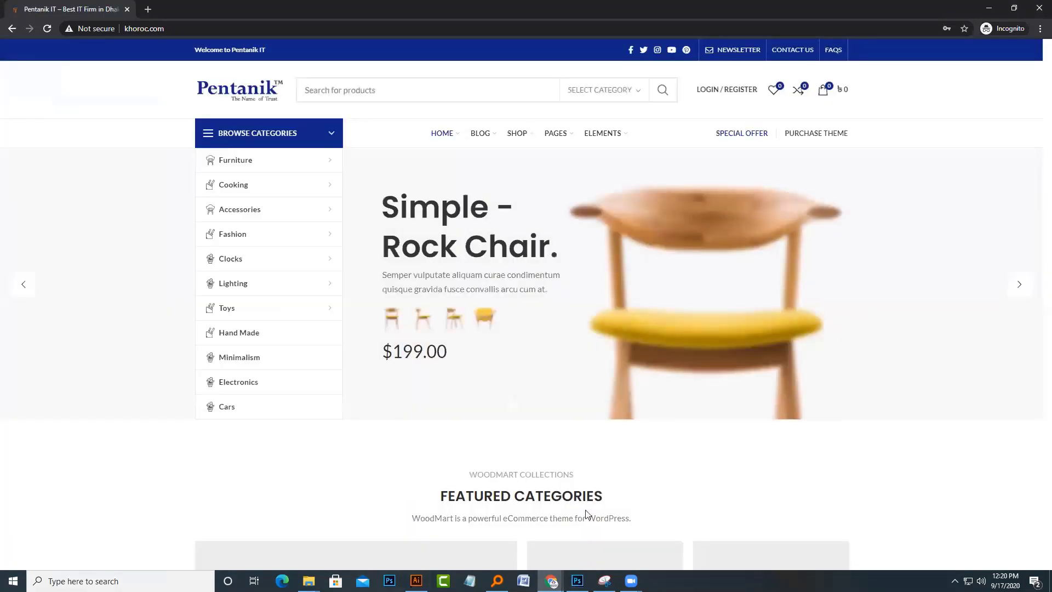
# - Return to the Promo popup theme settings and set the popup delay to 5000 milliseconds
pyautogui.moveTo(550, 581)
pyautogui.click(493, 534)
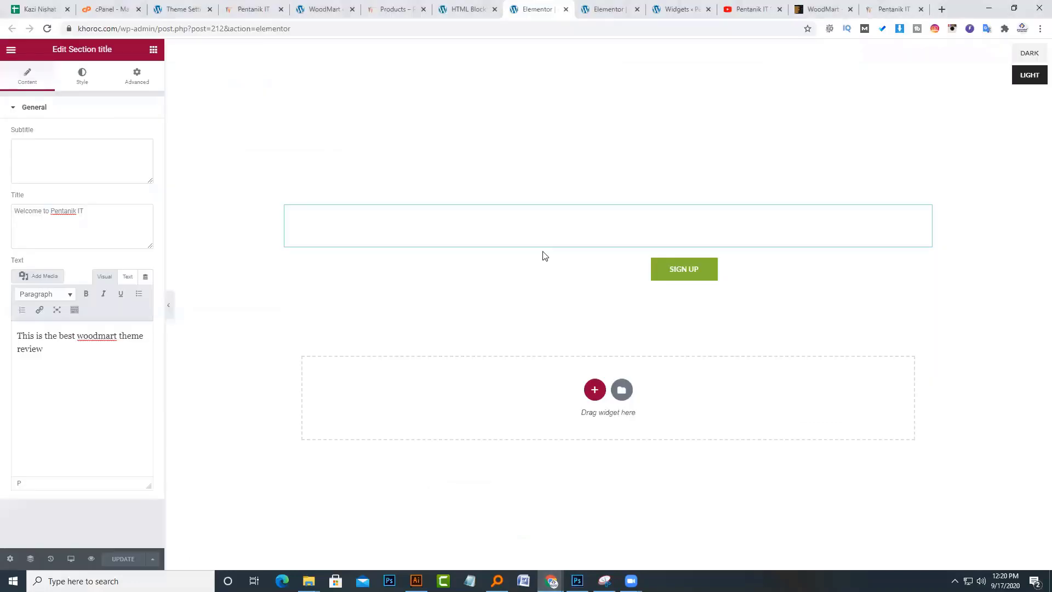
pyautogui.click(442, 5)
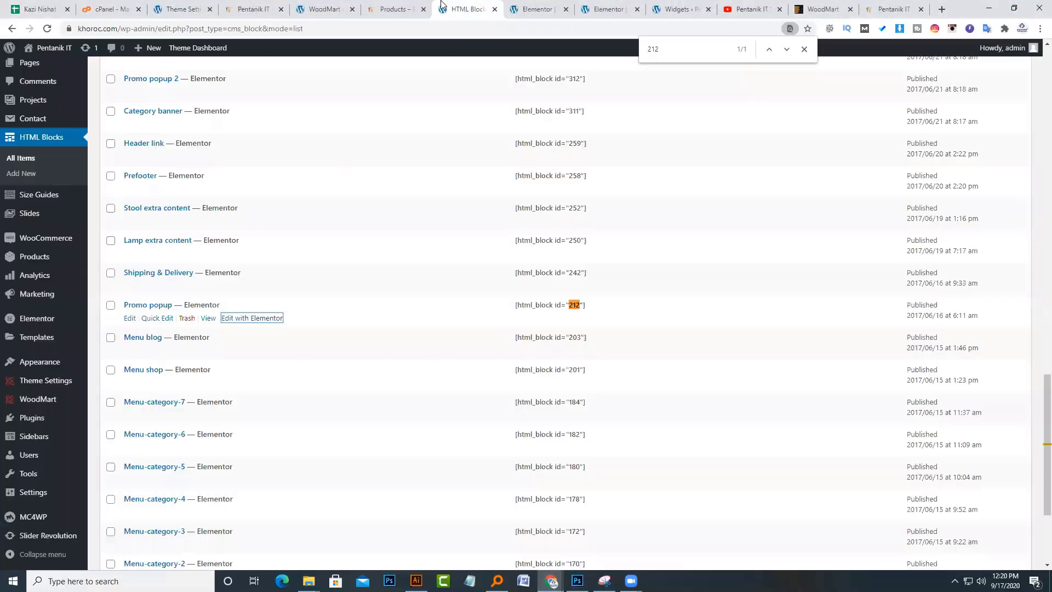
pyautogui.click(323, 8)
pyautogui.scroll(-1, 187, 246)
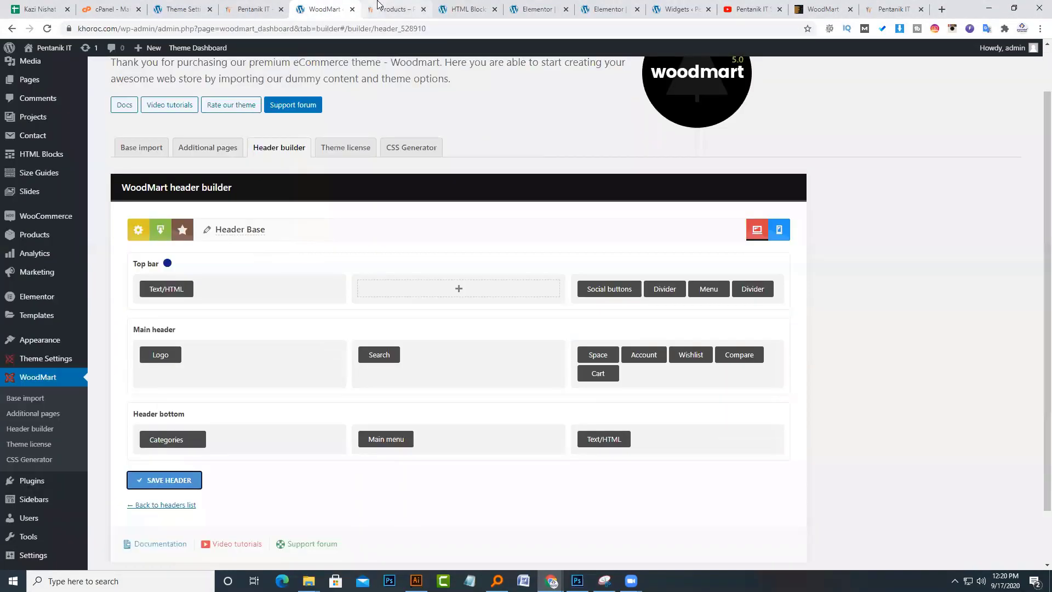
pyautogui.click(196, 5)
pyautogui.scroll(-5, 246, 351)
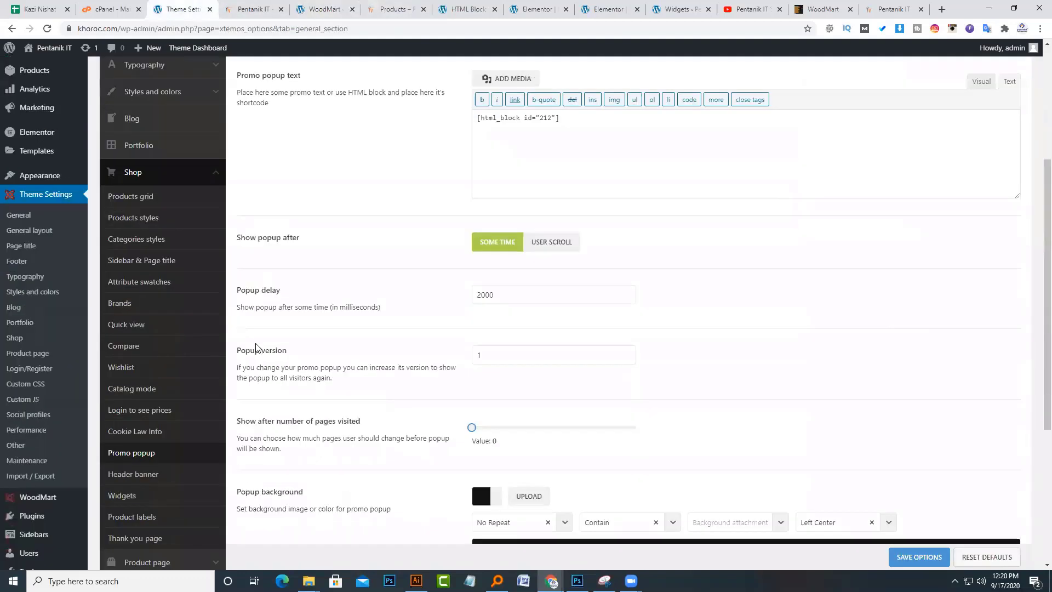
pyautogui.doubleClick(484, 239)
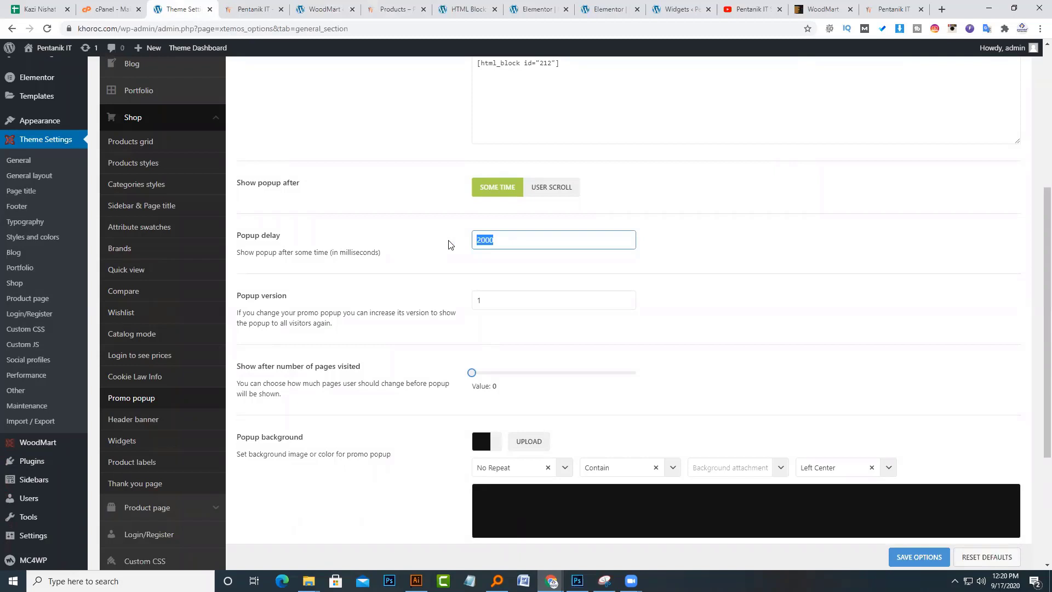
pyautogui.moveTo(496, 242); pyautogui.dragTo(476, 241)
pyautogui.scroll(3, 466, 296)
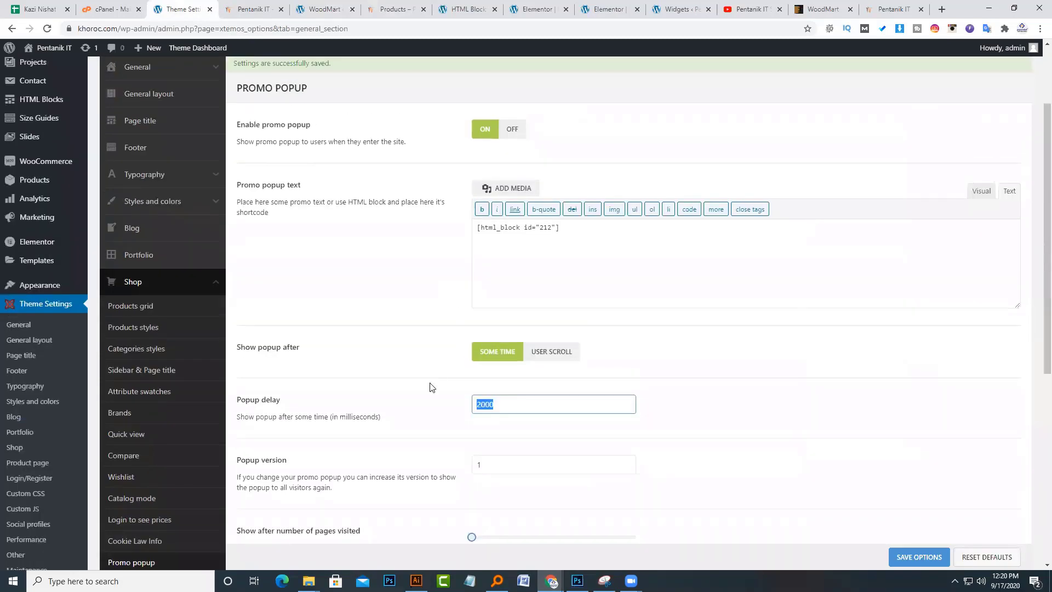
pyautogui.write('5')
pyautogui.click(408, 408)
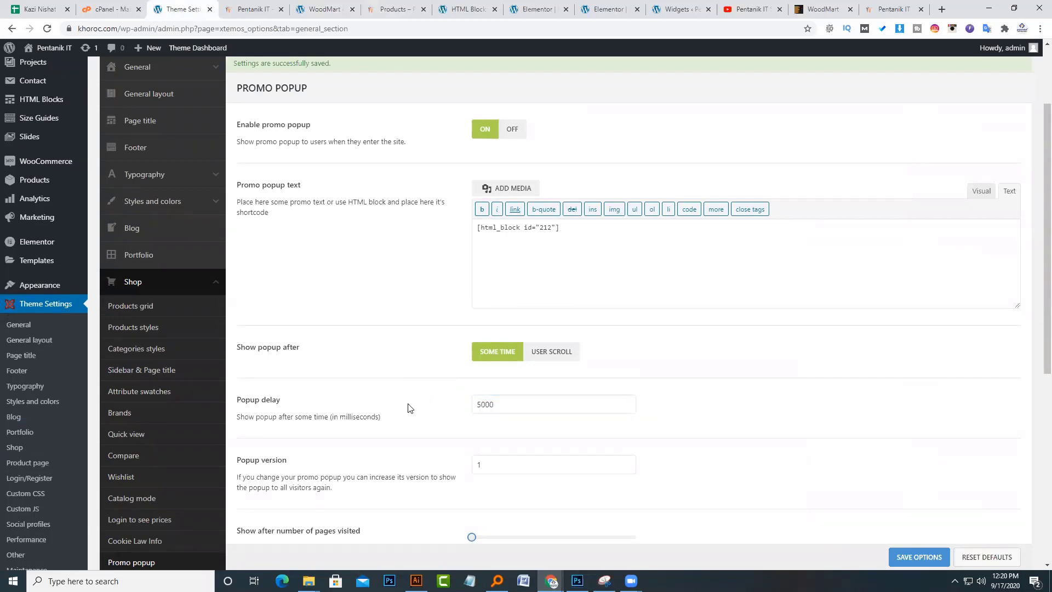
# - Set the promo popup to show after User scroll and save the options
pyautogui.scroll(3, 364, 407)
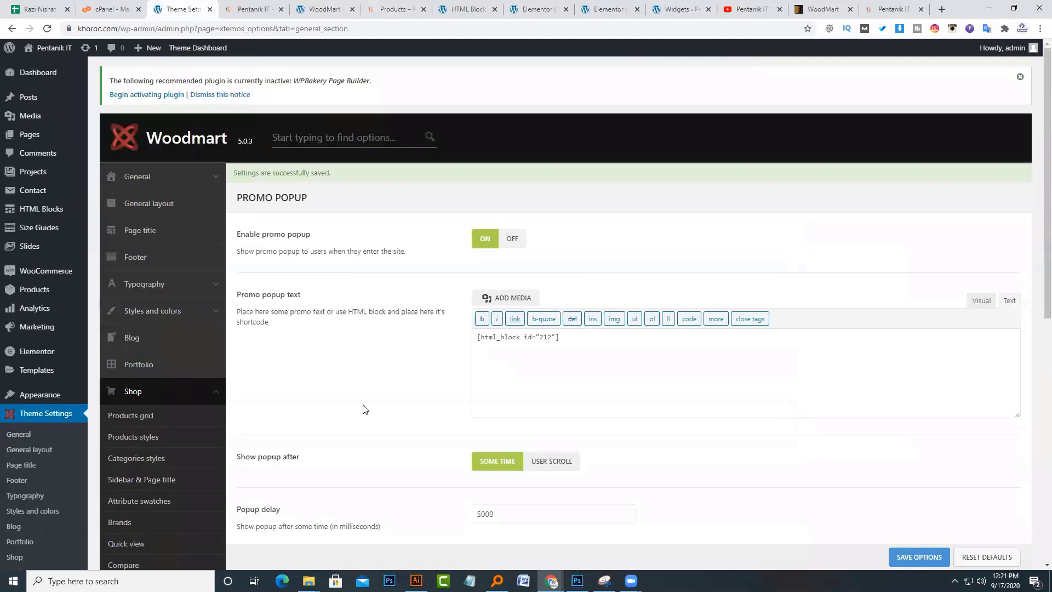
pyautogui.scroll(-3, 371, 407)
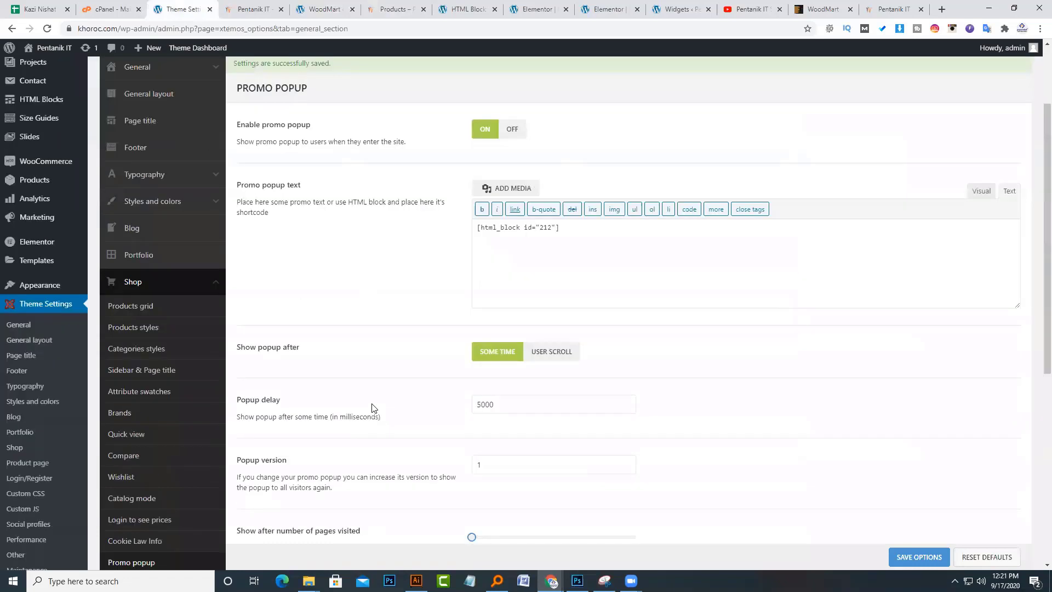
pyautogui.click(553, 351)
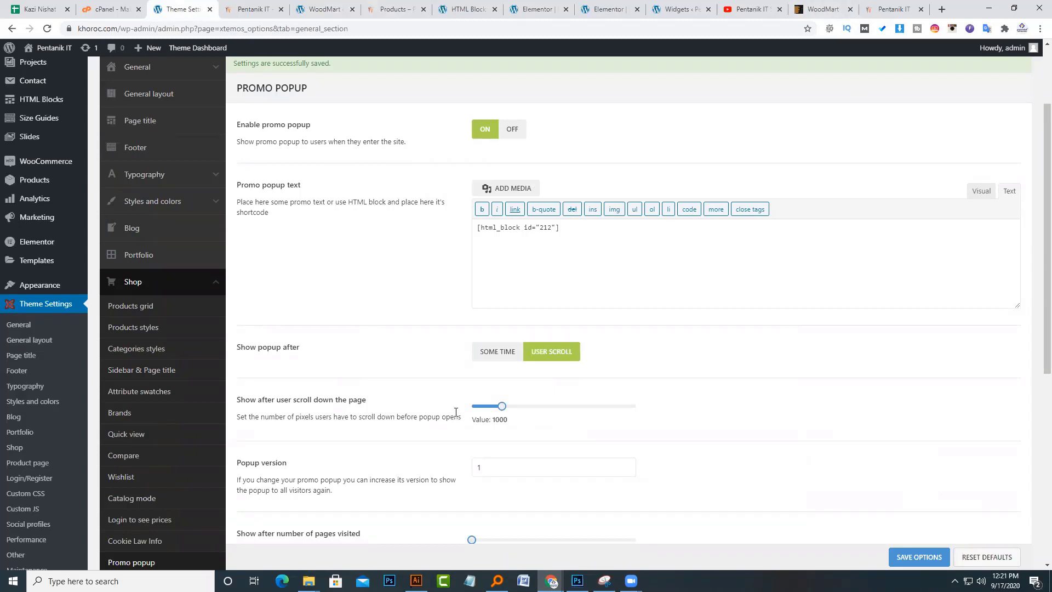
pyautogui.click(918, 557)
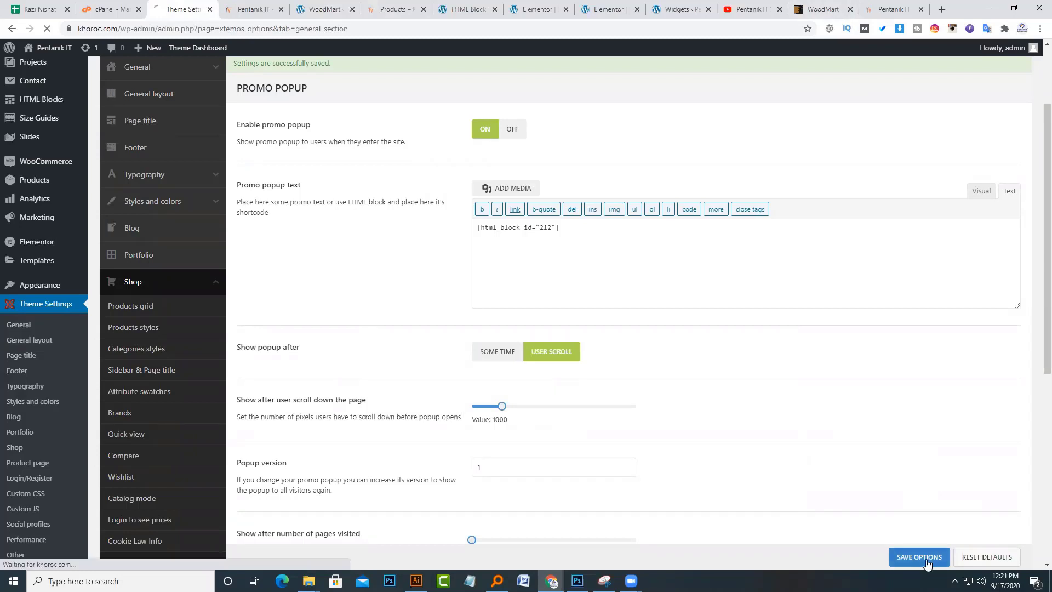
pyautogui.moveTo(551, 579)
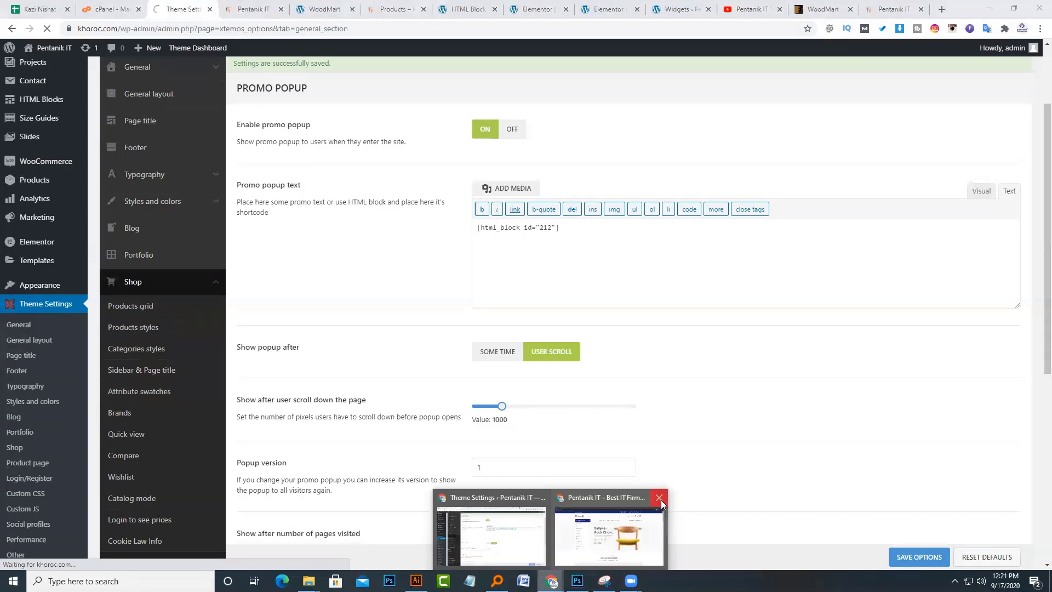
# - Scroll down the store homepage in the incognito window to trigger the promo popup, and dismiss it
pyautogui.click(609, 526)
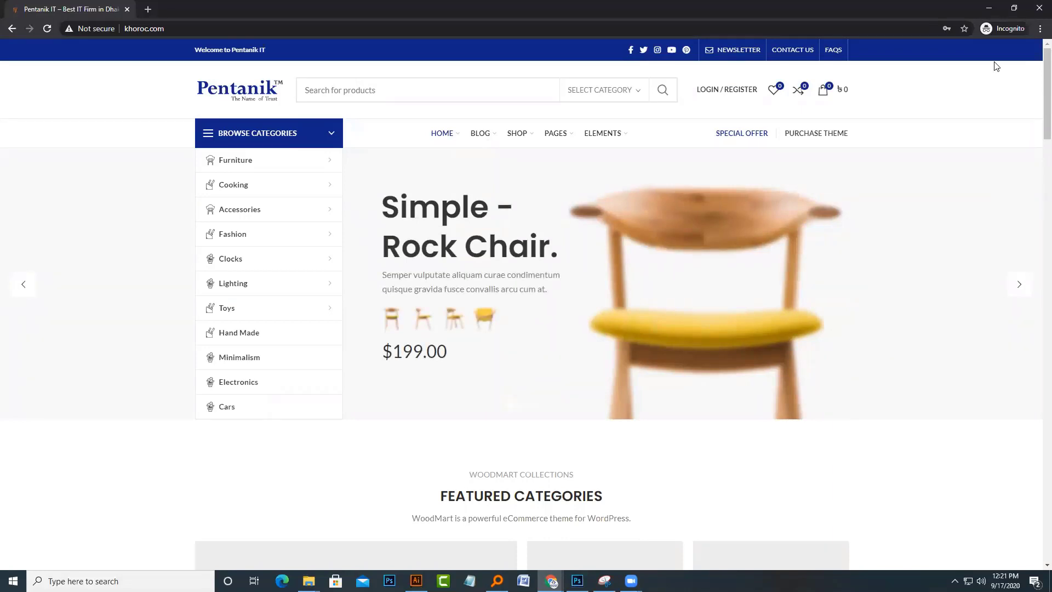
pyautogui.scroll(-6, 929, 92)
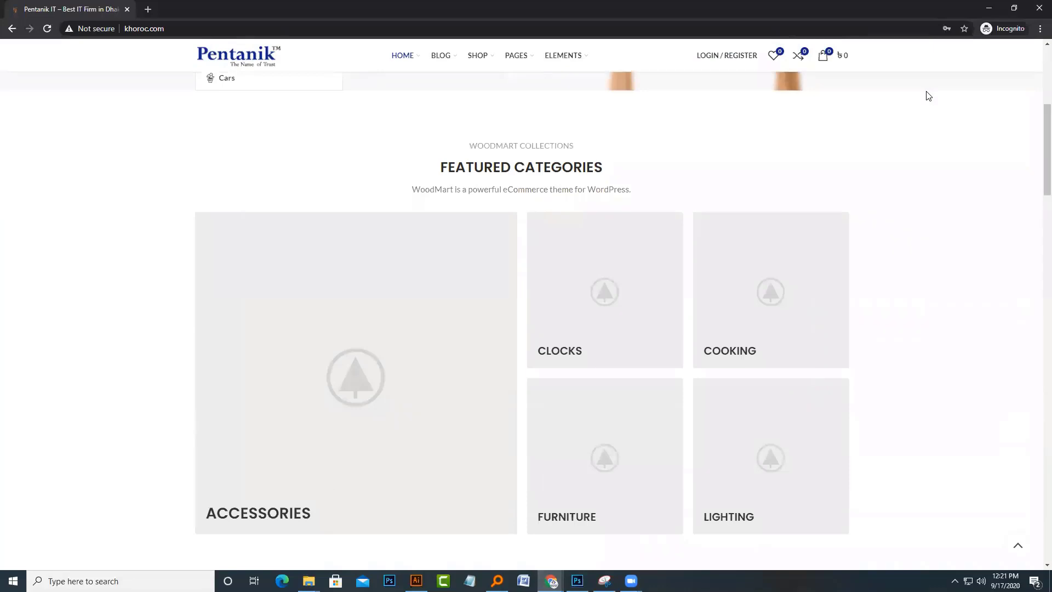
pyautogui.scroll(-6, 928, 96)
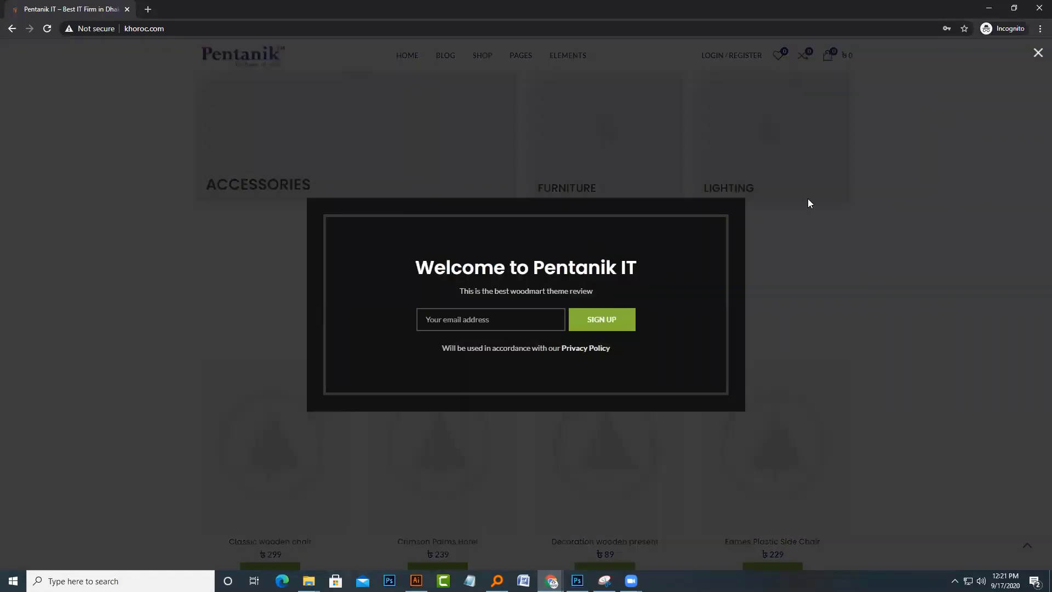
pyautogui.click(862, 177)
# - Return to the Promo popup theme settings and set Show after number of pages visited to 5
pyautogui.hotkey('alt', 'Tab')
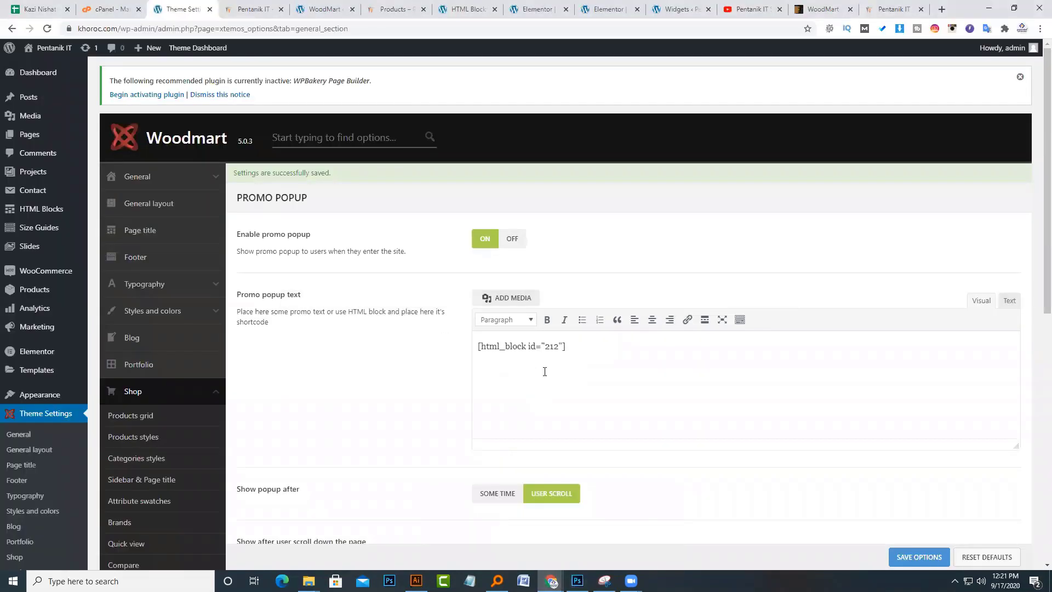
pyautogui.scroll(-8, 544, 372)
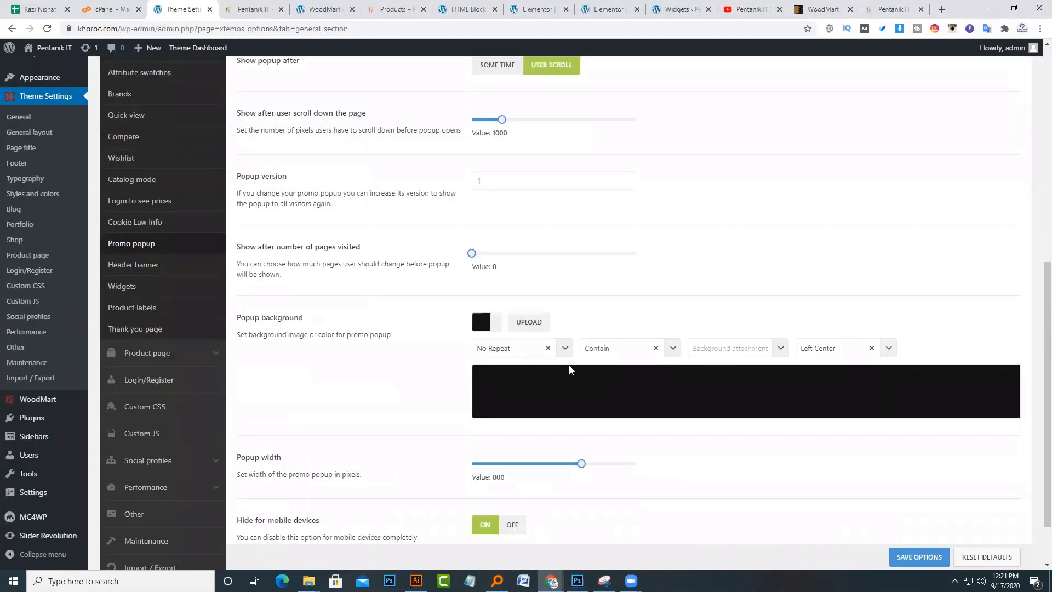
pyautogui.scroll(-1, 568, 369)
pyautogui.scroll(2, 536, 359)
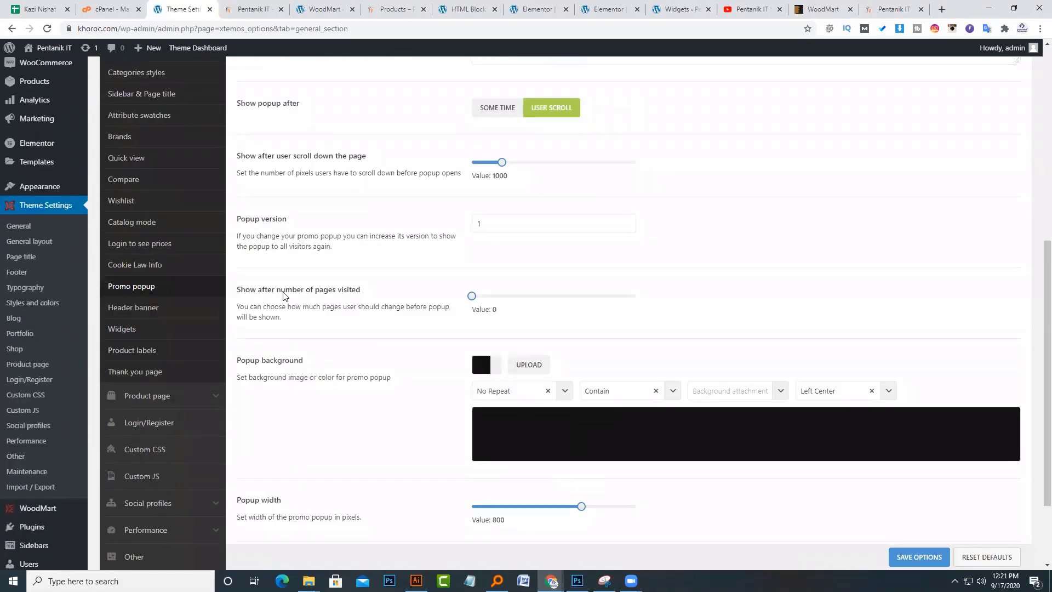
pyautogui.moveTo(293, 289); pyautogui.dragTo(370, 290)
pyautogui.moveTo(472, 296); pyautogui.dragTo(555, 308)
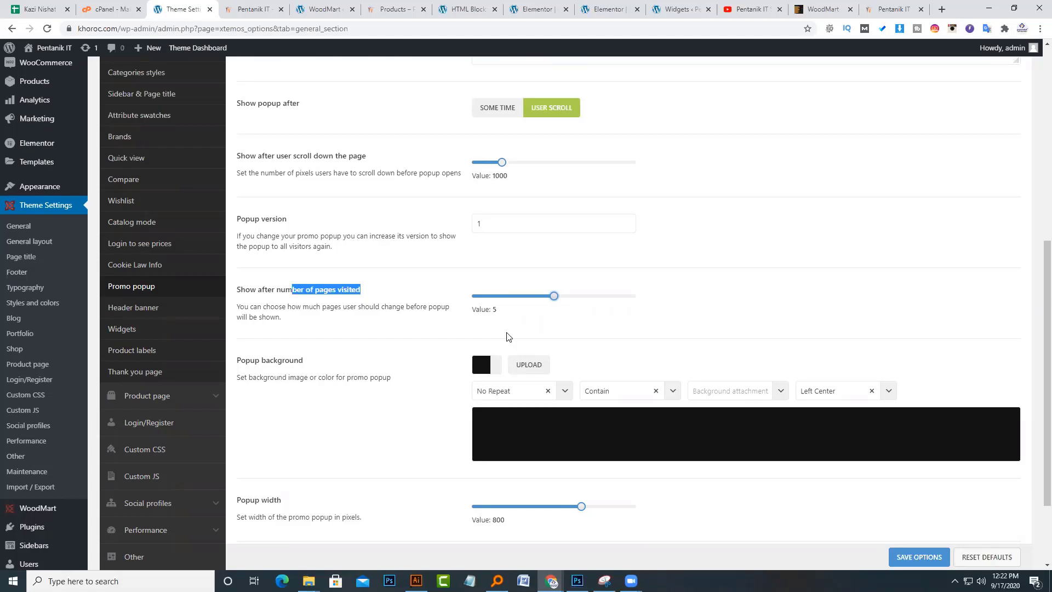
pyautogui.click(408, 425)
# - Look over the remaining promo popup options, including the background, popup width and hiding on mobile devices
pyautogui.scroll(-2, 411, 430)
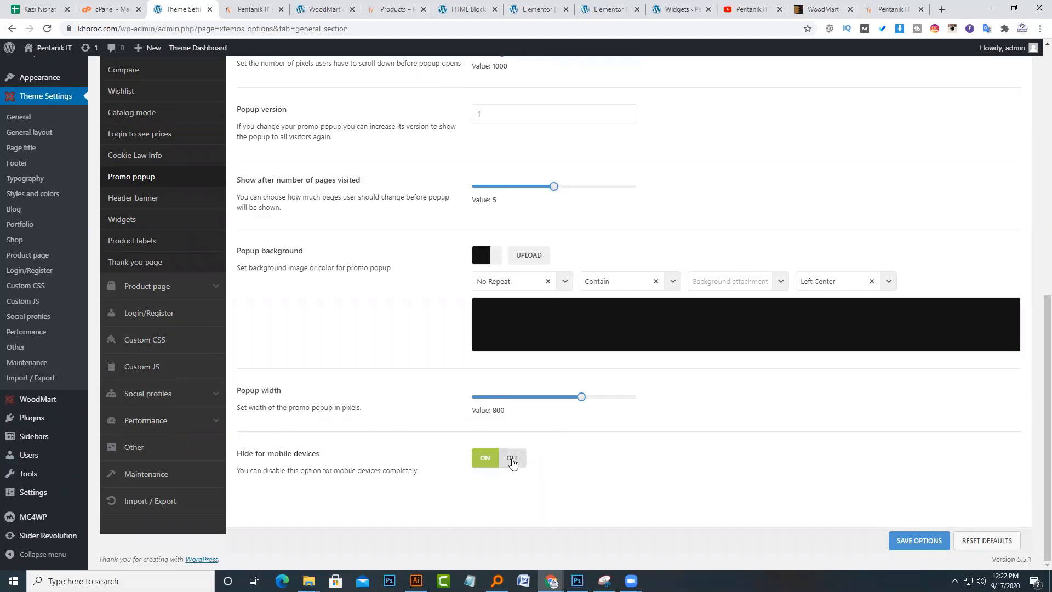
pyautogui.scroll(4, 512, 463)
pyautogui.scroll(2, 853, 240)
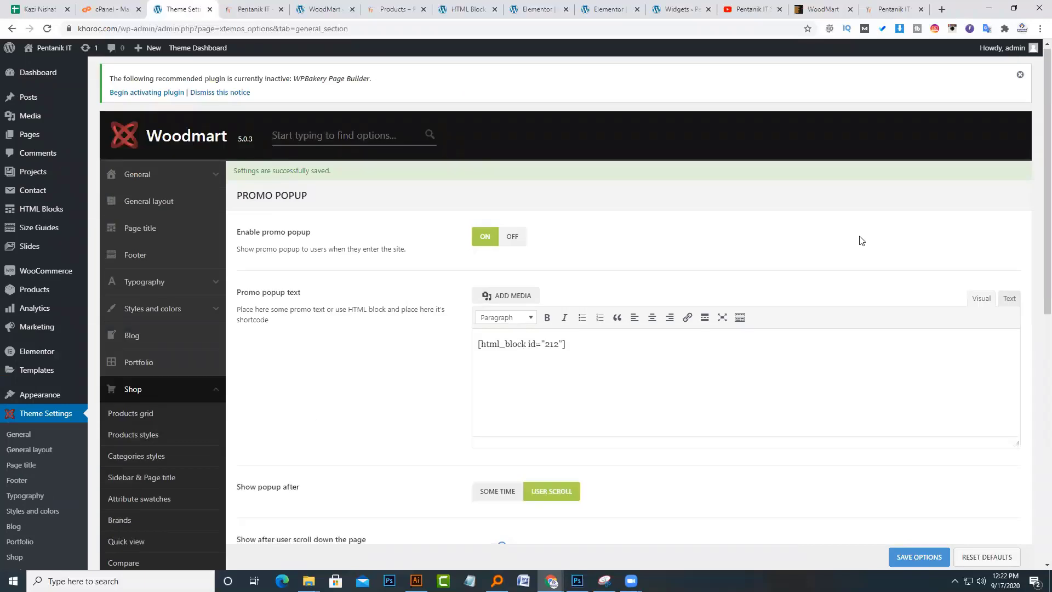
pyautogui.scroll(-5, 861, 241)
pyautogui.scroll(-2, 857, 244)
pyautogui.scroll(4, 857, 244)
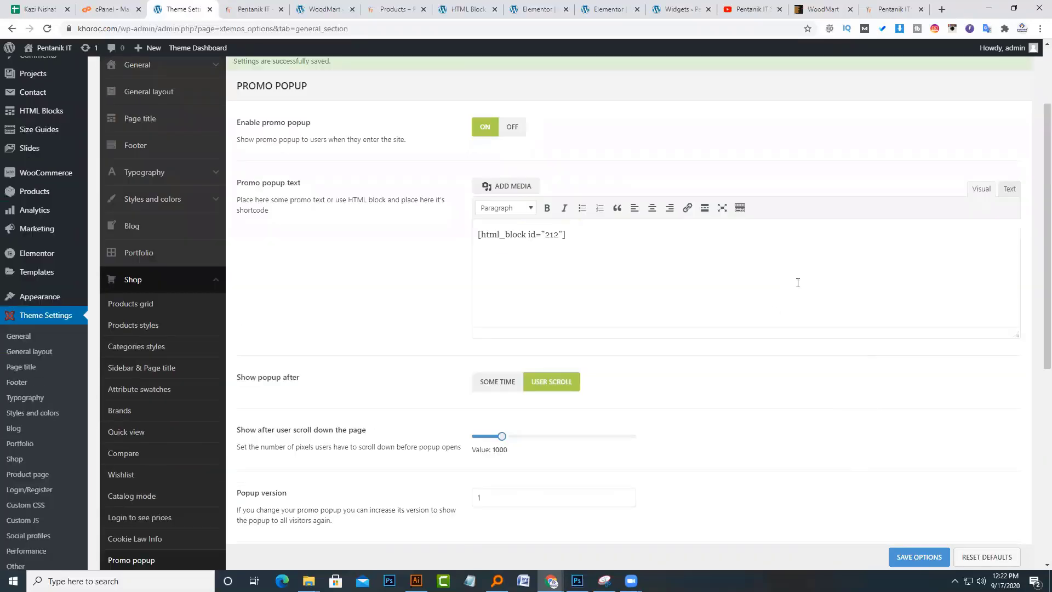
pyautogui.scroll(-3, 796, 281)
# - Open the Header banner settings and examine the banner's link, content, height, text color, background and close button options
pyautogui.click(174, 417)
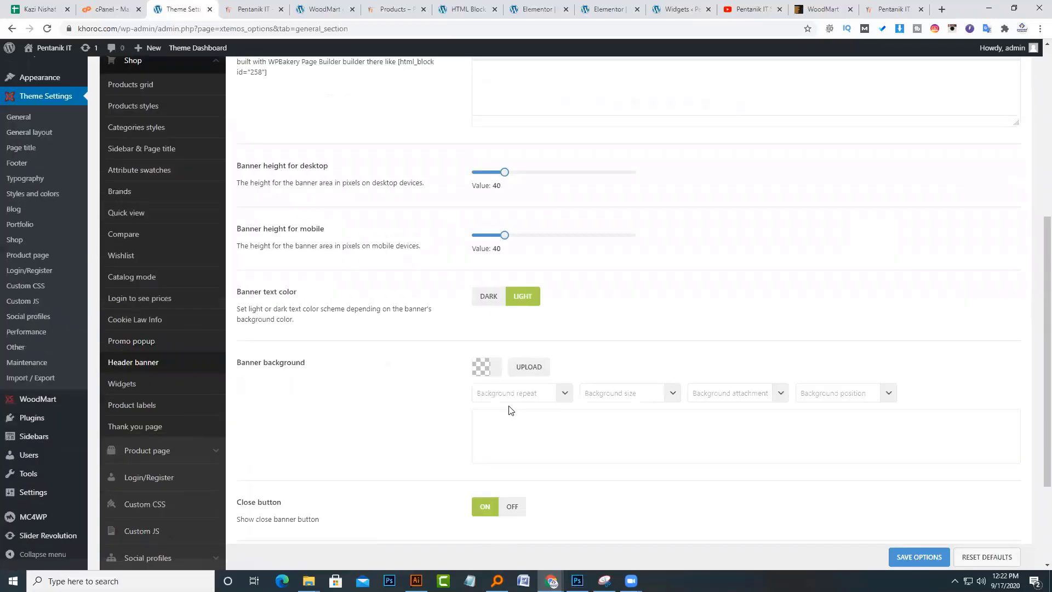
pyautogui.scroll(-10, 518, 407)
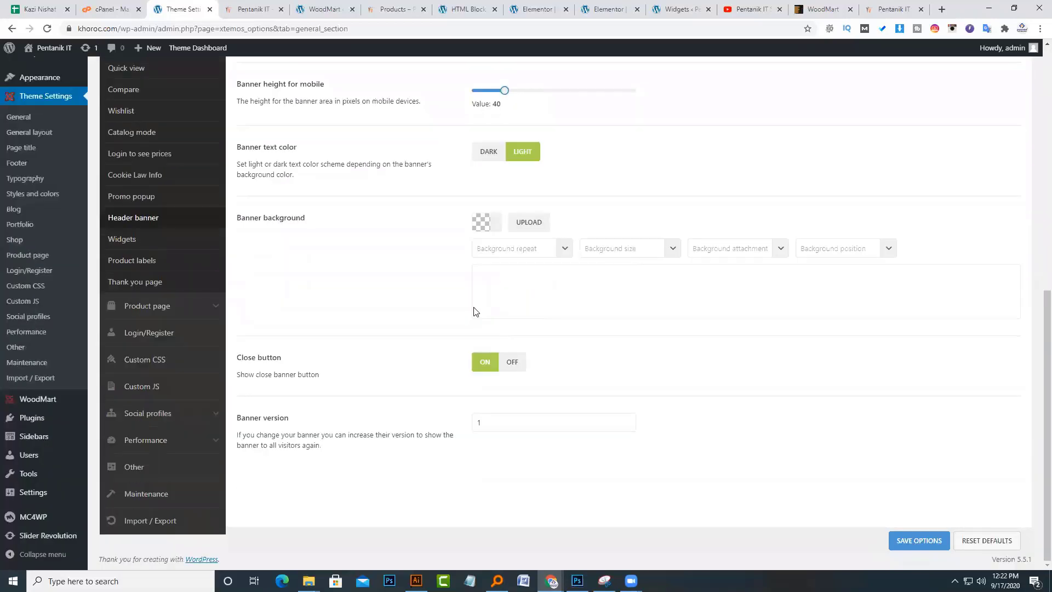
pyautogui.scroll(10, 459, 371)
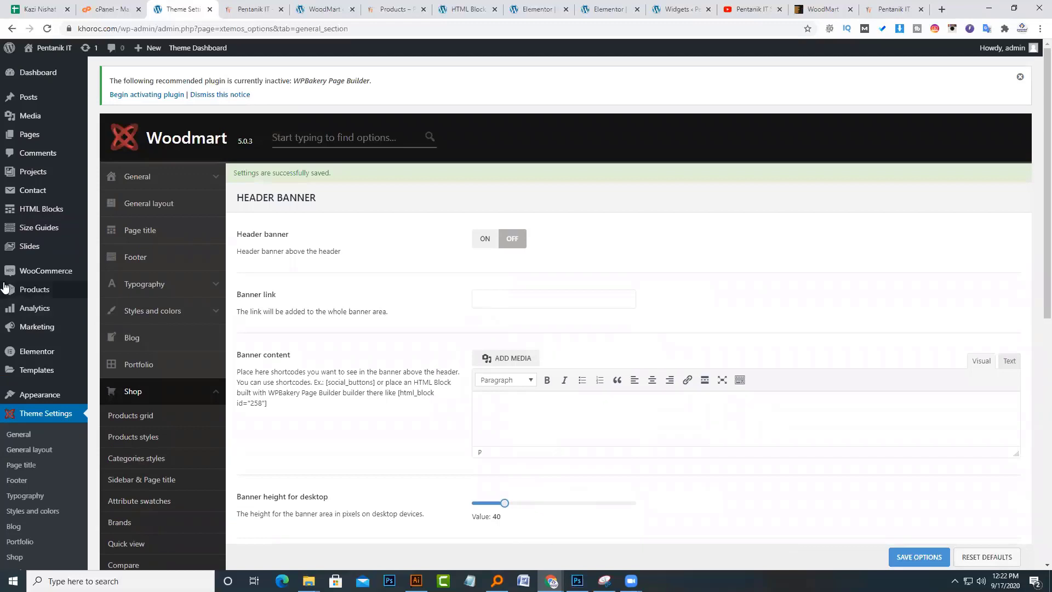
pyautogui.moveTo(85, 210)
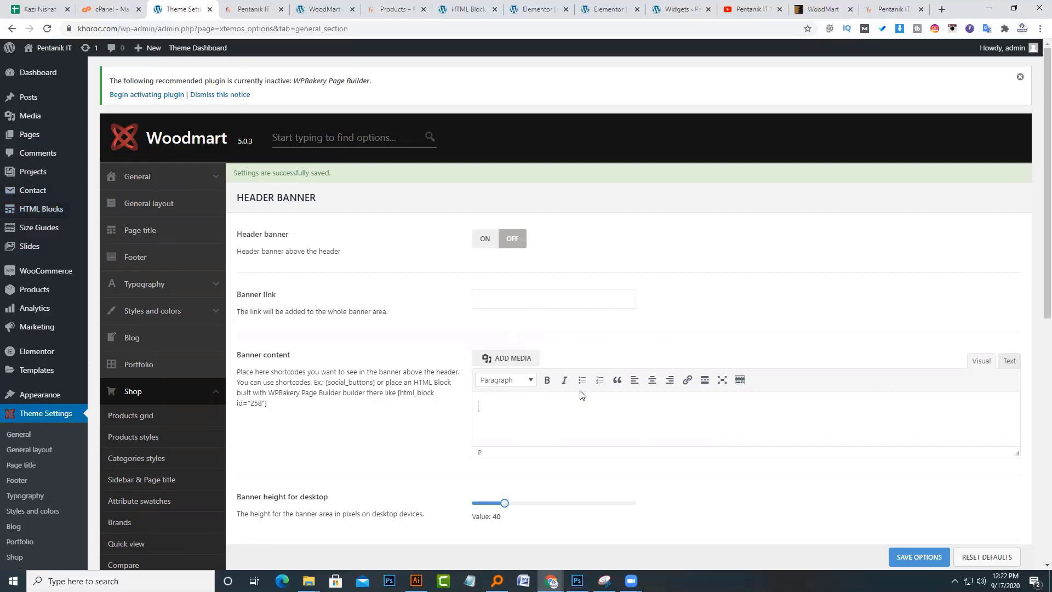
pyautogui.scroll(-5, 504, 394)
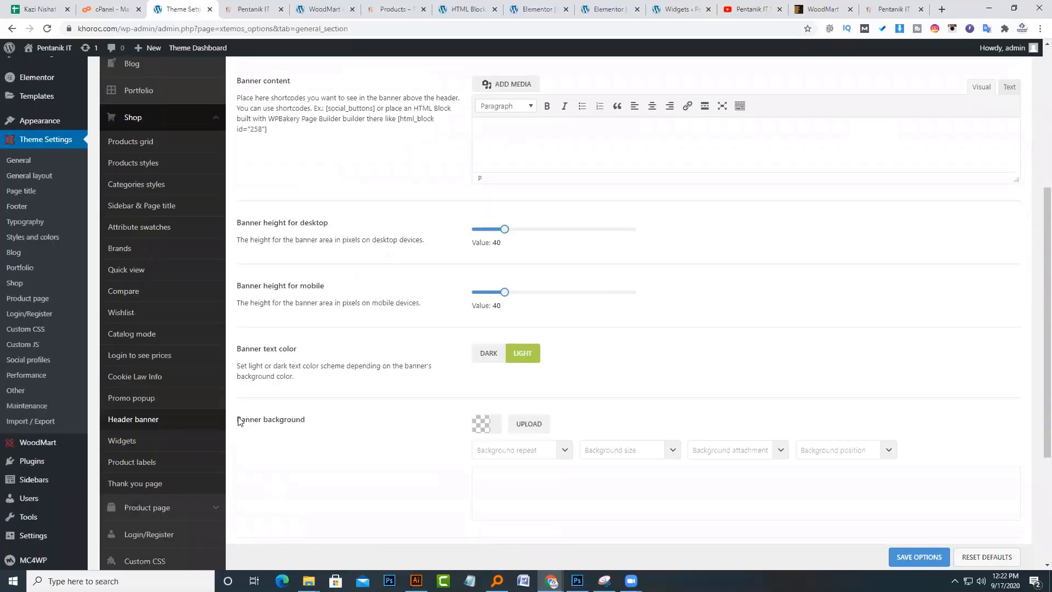
pyautogui.scroll(2, 178, 458)
pyautogui.scroll(-4, 182, 404)
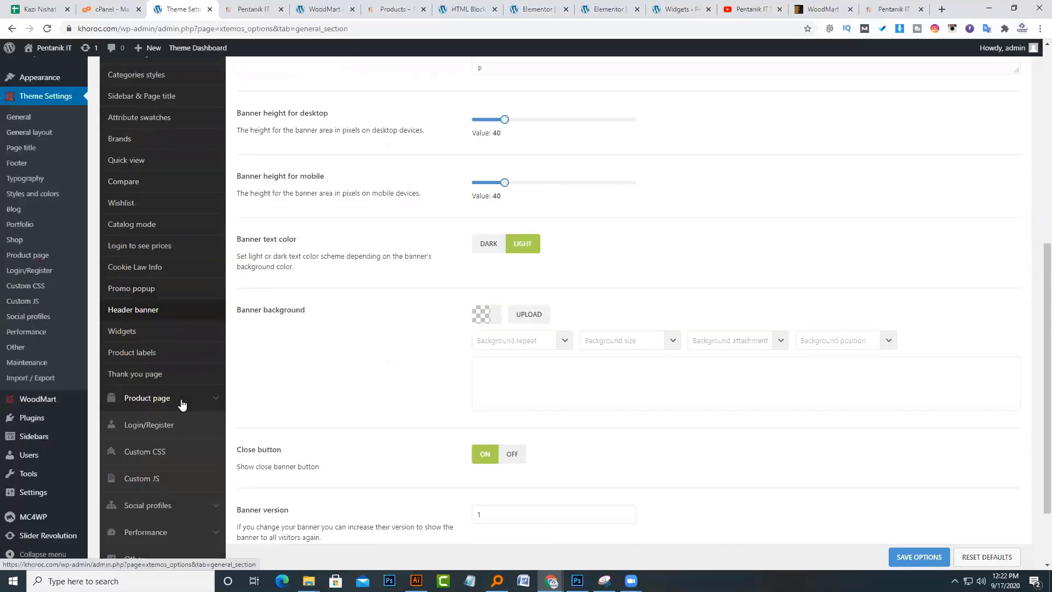
pyautogui.scroll(-2, 183, 404)
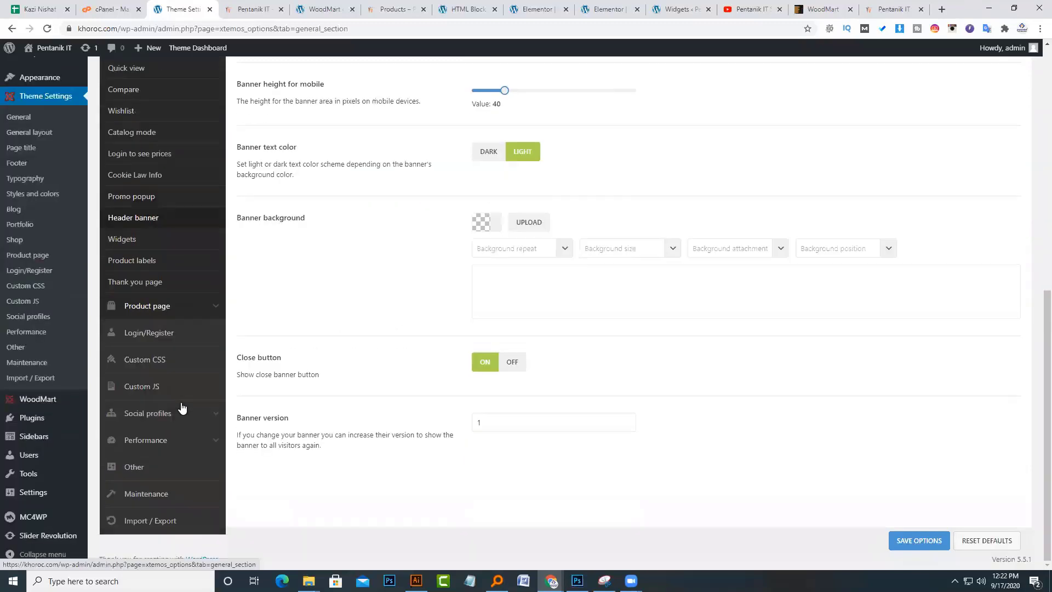
# - View the shop Widgets settings and open the Product labels settings
pyautogui.click(149, 246)
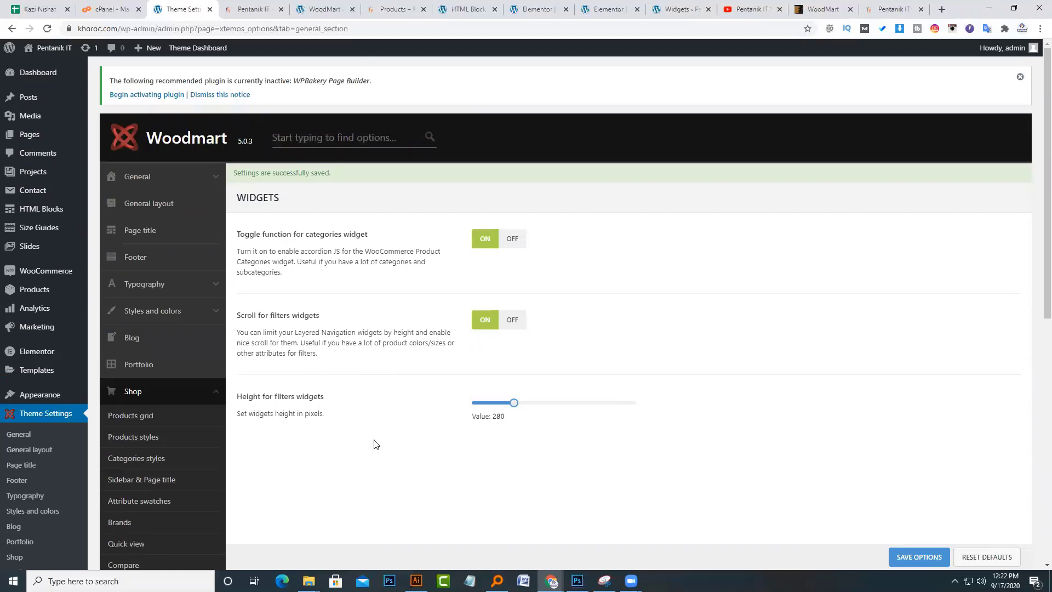
pyautogui.scroll(-7, 312, 458)
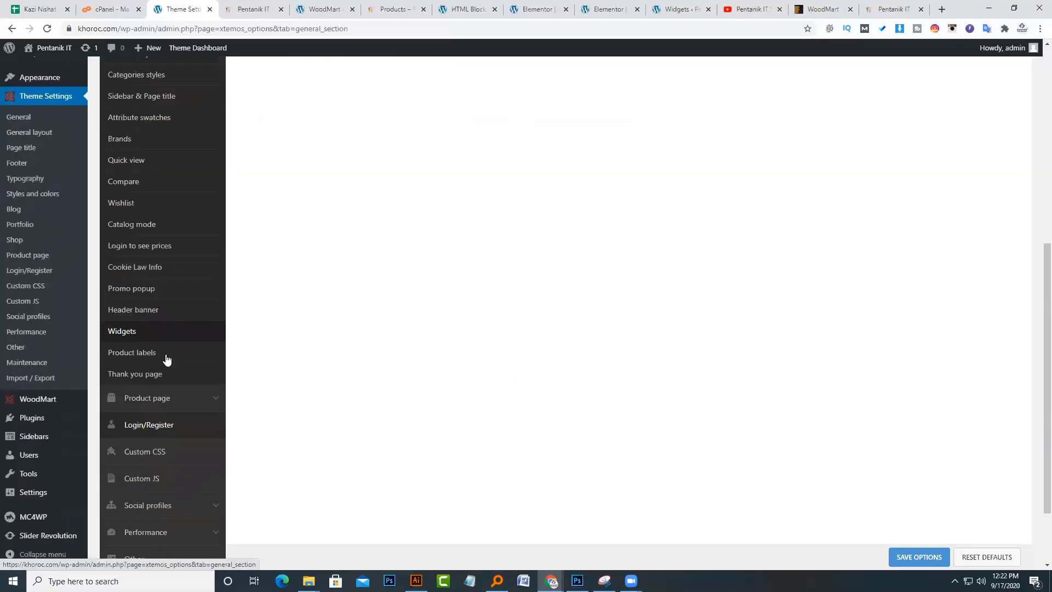
pyautogui.click(173, 356)
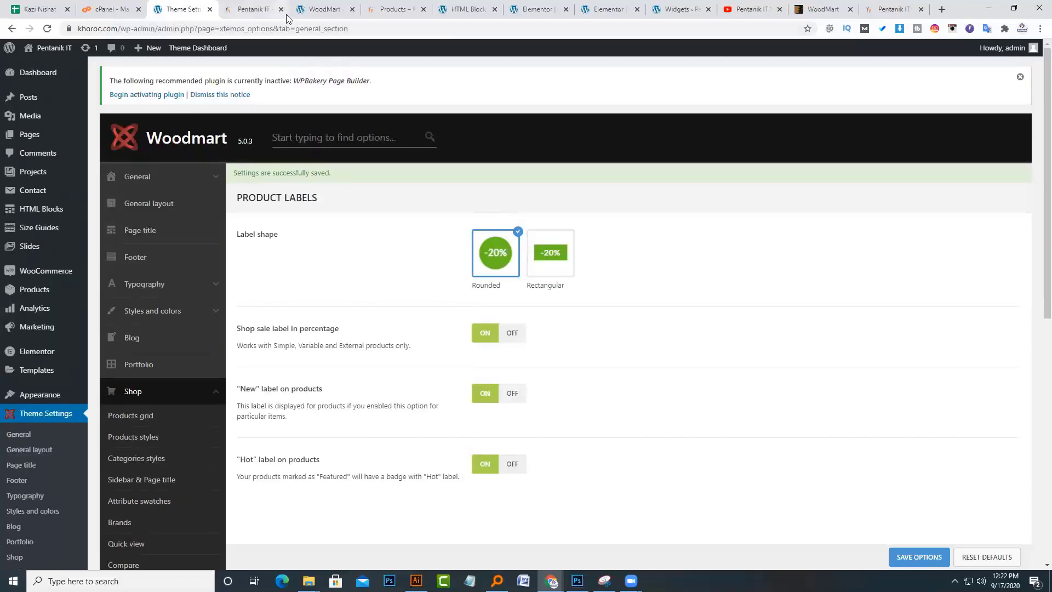
# - Check the shape of the sale label on the homepage's iPhone Dock product and return to the theme settings
pyautogui.click(253, 9)
pyautogui.scroll(2, 277, 404)
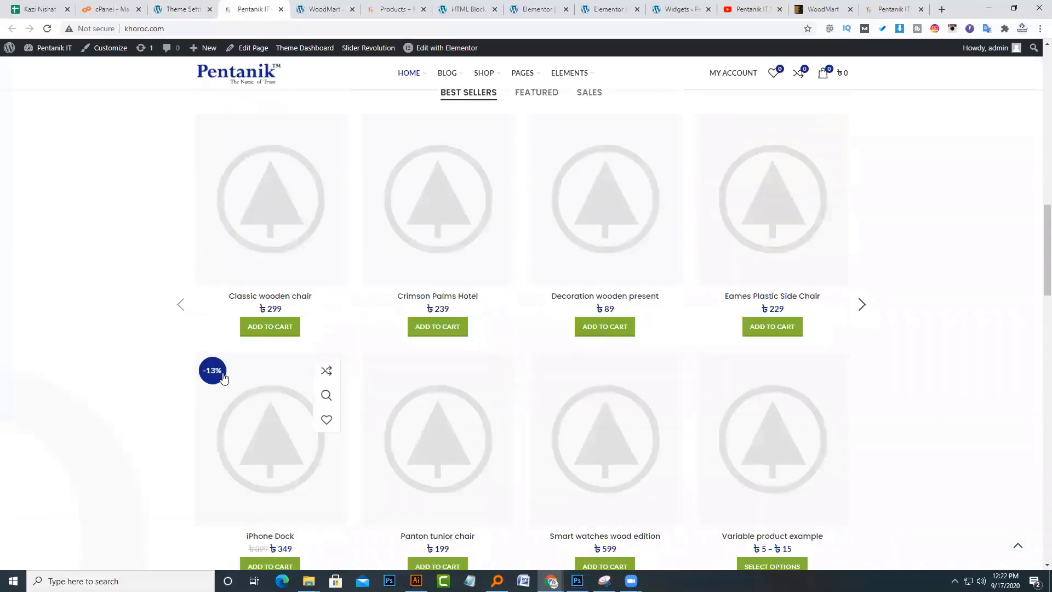
pyautogui.click(210, 4)
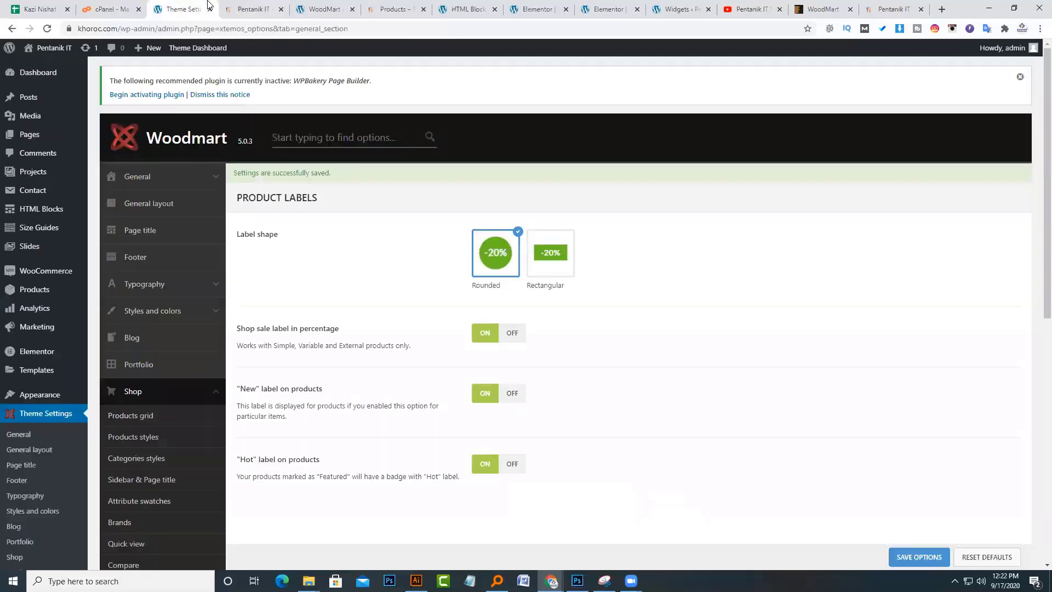
# - Set the product label shape to Rectangular, save the options, and check the sale label on the reloaded homepage
pyautogui.click(551, 241)
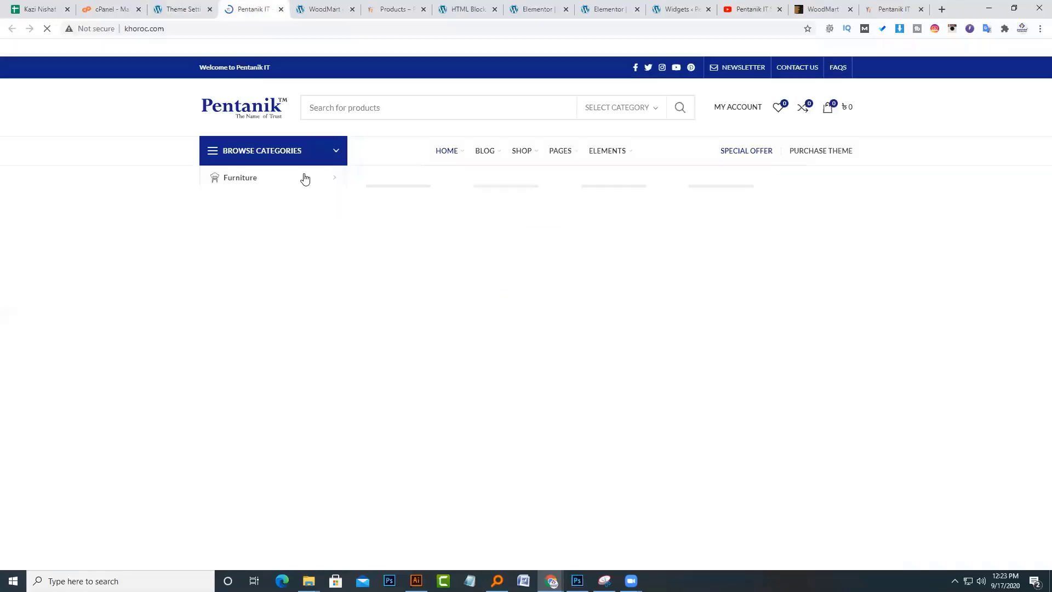
pyautogui.scroll(-20, 316, 211)
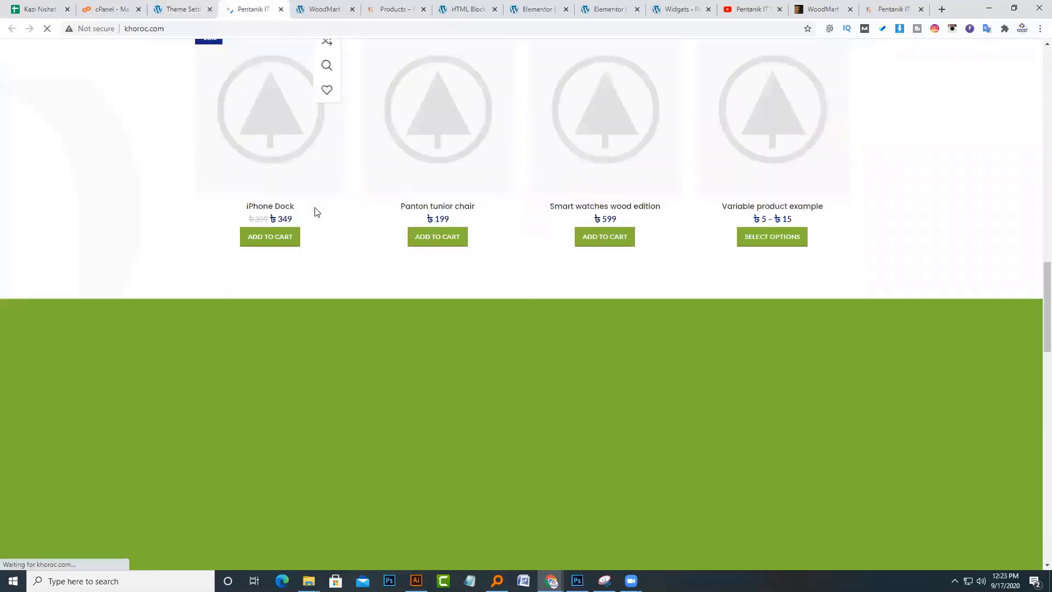
pyautogui.scroll(2, 316, 212)
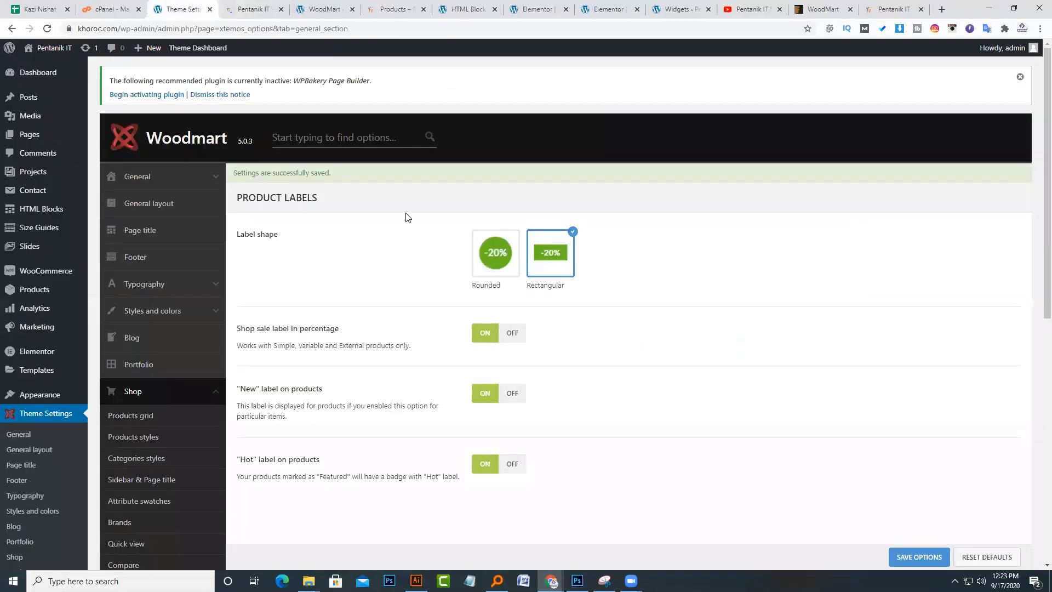
# - Switch the percentage sale label and the "New" label on products off and back on
pyautogui.scroll(-2, 487, 329)
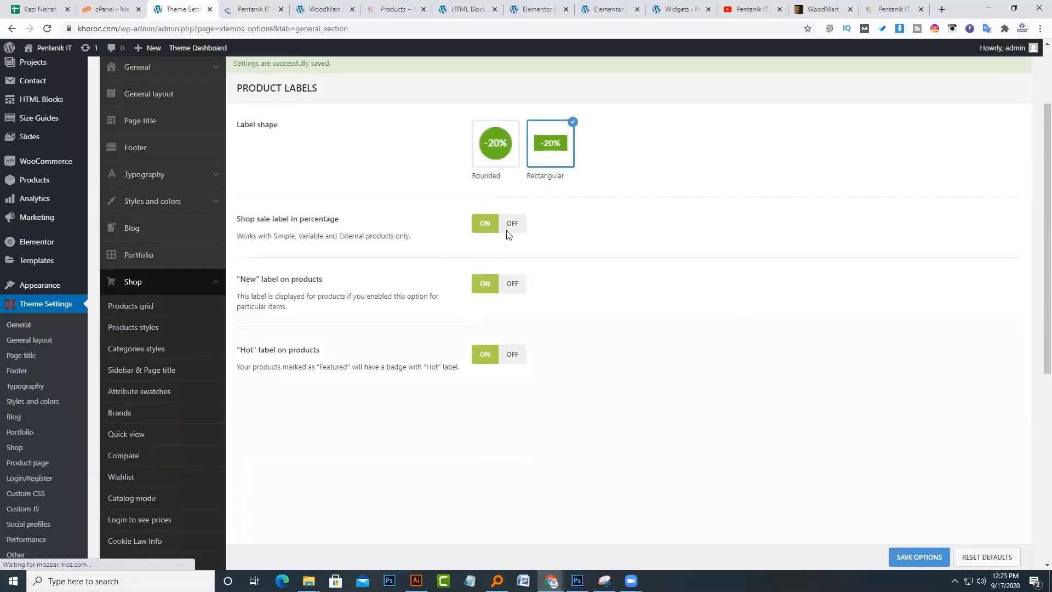
pyautogui.click(513, 225)
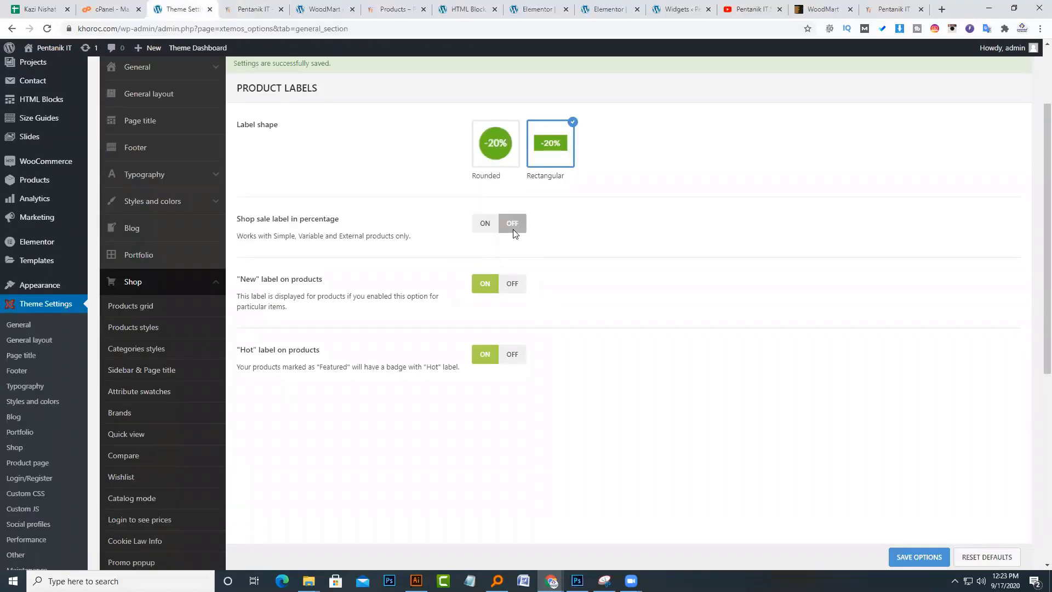
pyautogui.click(484, 226)
pyautogui.click(491, 227)
pyautogui.scroll(-3, 384, 321)
pyautogui.scroll(2, 394, 252)
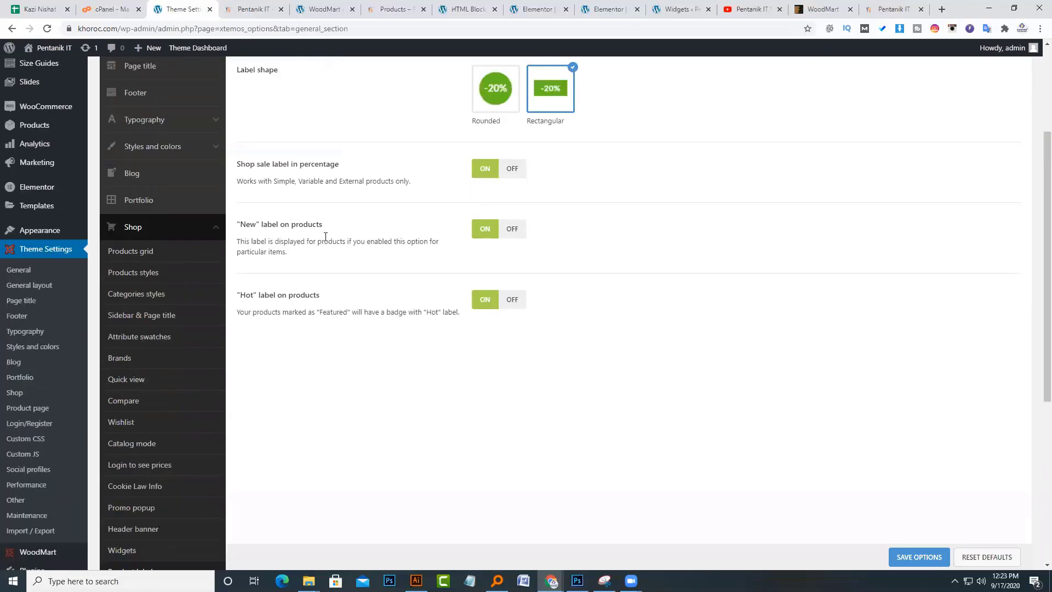
pyautogui.click(519, 230)
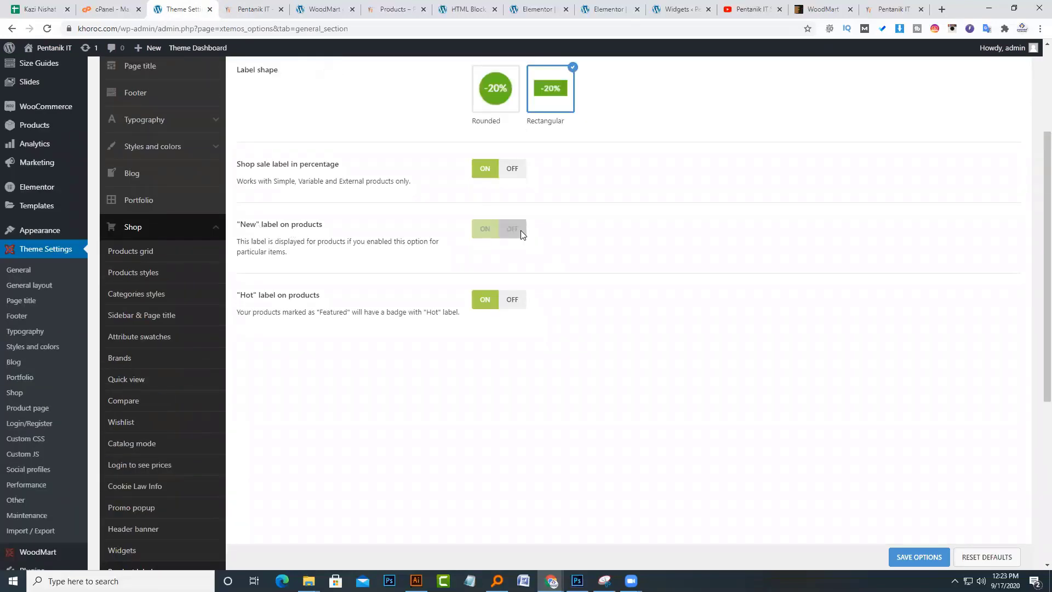
pyautogui.click(484, 230)
# - Examine the "Hot" label option for featured products in the Product labels settings
pyautogui.scroll(-1, 382, 234)
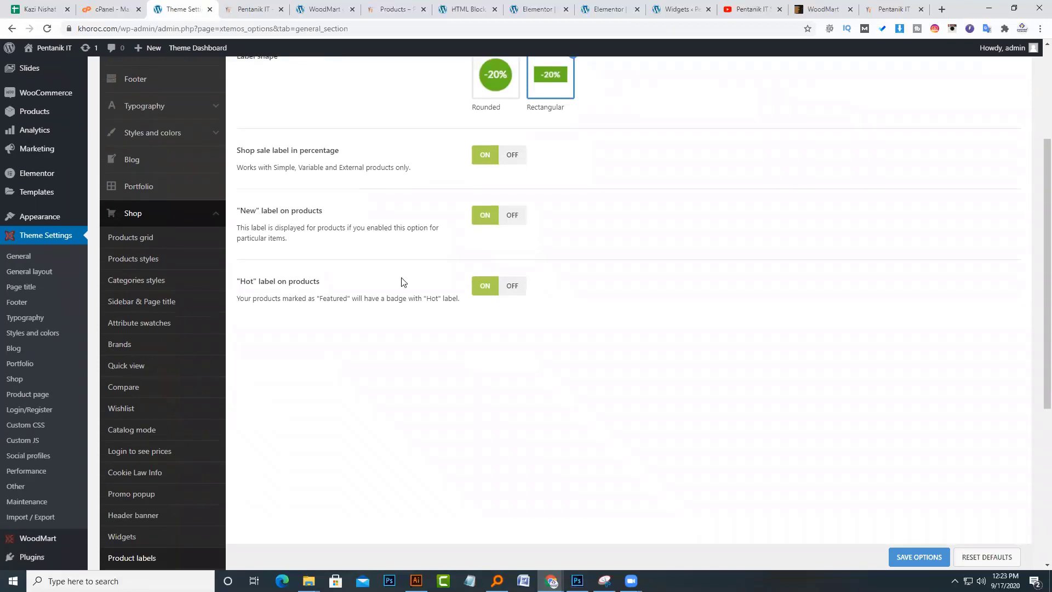
pyautogui.moveTo(292, 257); pyautogui.dragTo(379, 259)
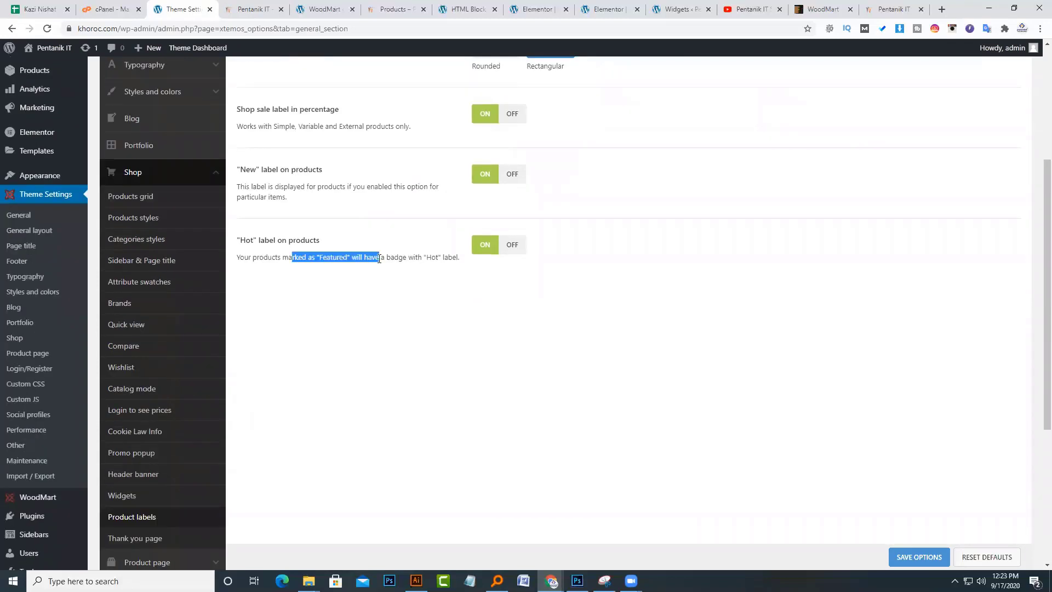
pyautogui.doubleClick(243, 241)
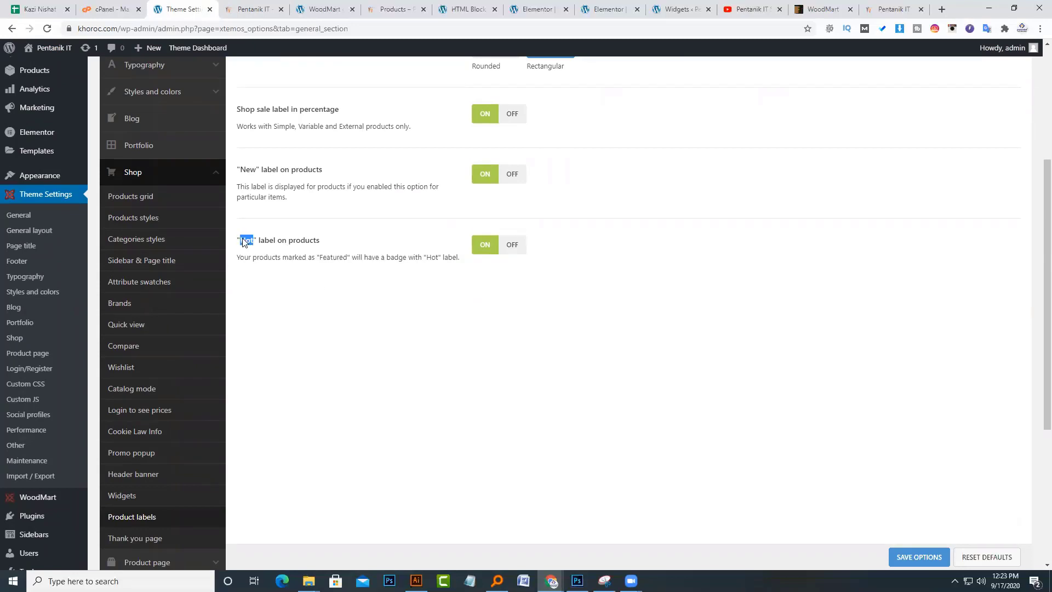
pyautogui.scroll(-1, 435, 331)
pyautogui.scroll(3, 112, 366)
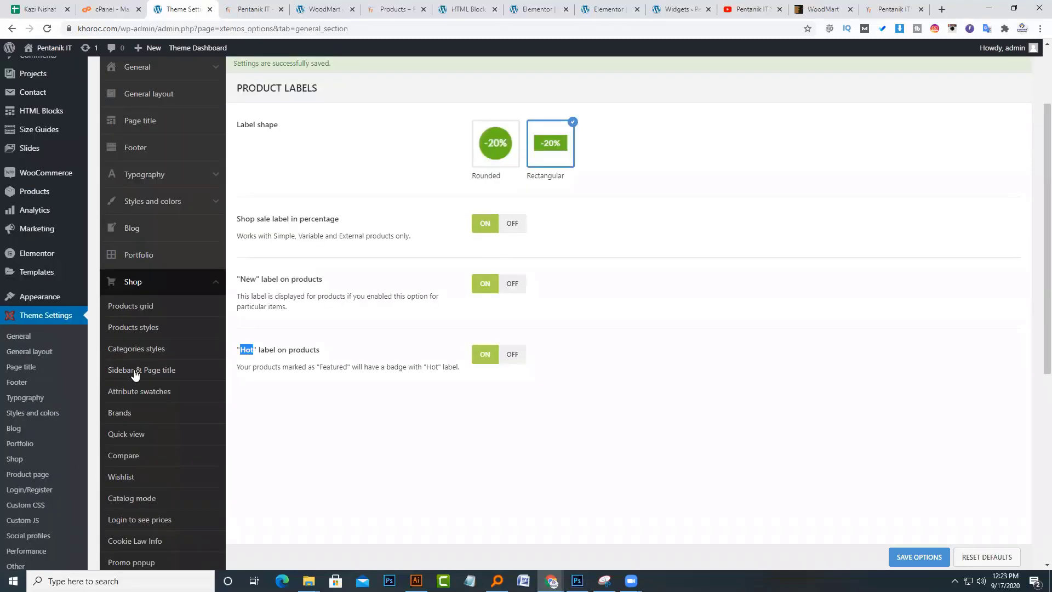
pyautogui.scroll(-1, 136, 341)
pyautogui.scroll(-2, 136, 341)
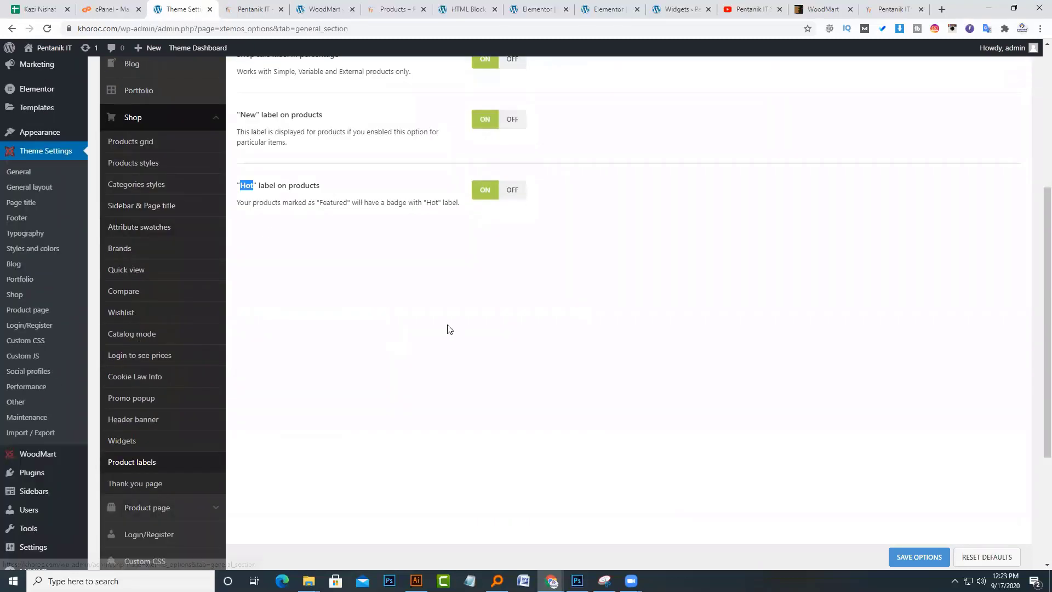
pyautogui.scroll(2, 446, 329)
pyautogui.scroll(-3, 350, 323)
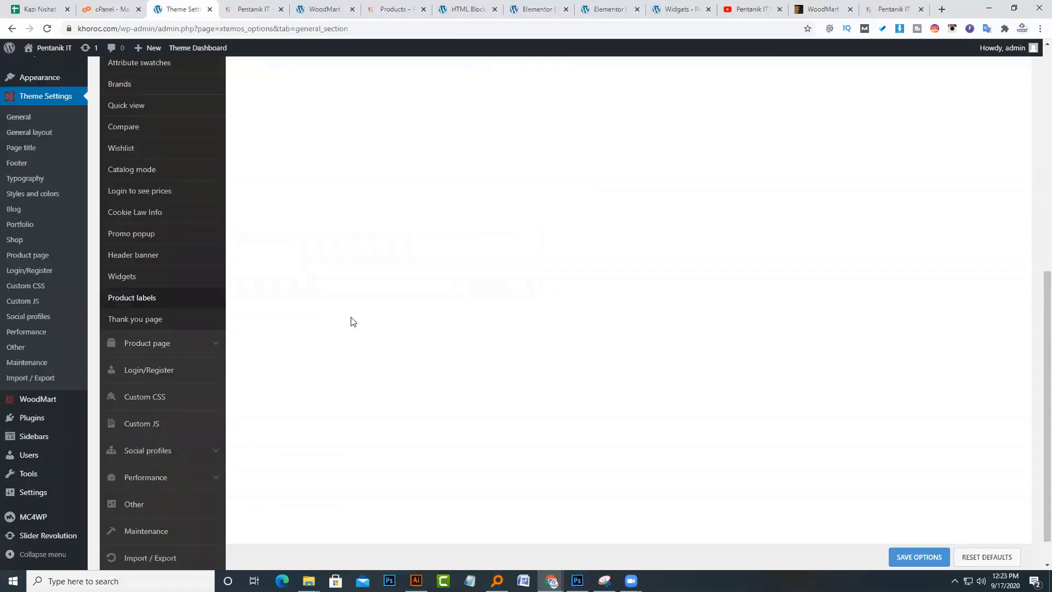
# - Open the Shop section's Thank you page settings and examine the extra content option for the order received page
pyautogui.click(171, 326)
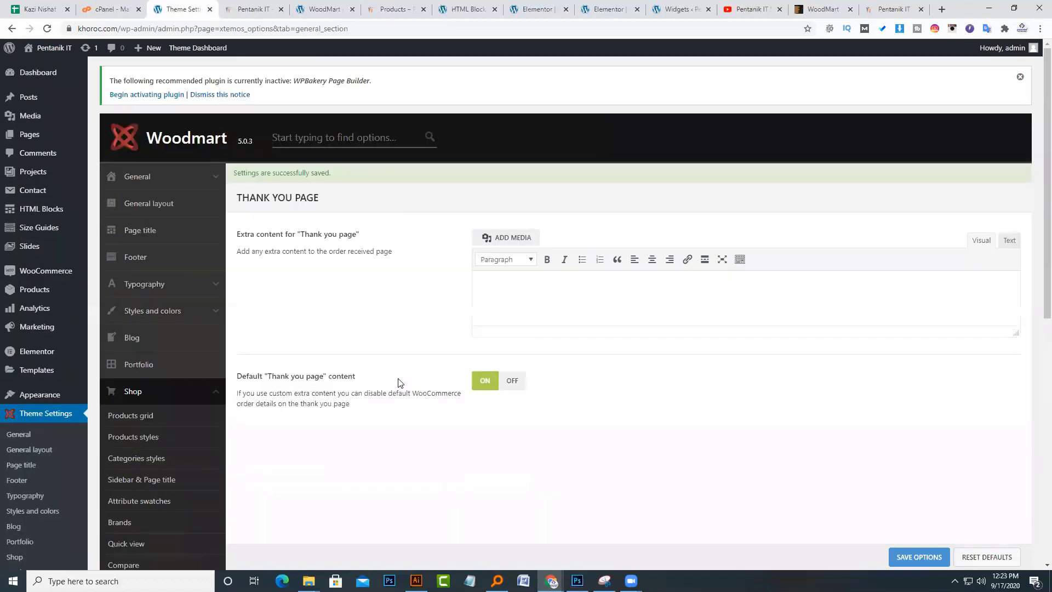
pyautogui.moveTo(238, 251); pyautogui.dragTo(412, 252)
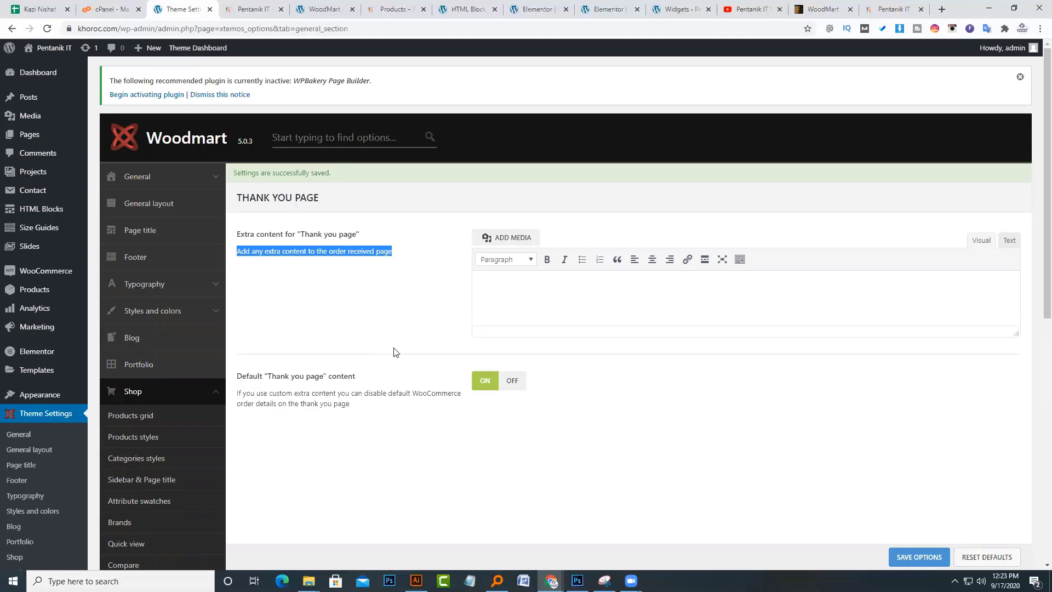
pyautogui.click(557, 307)
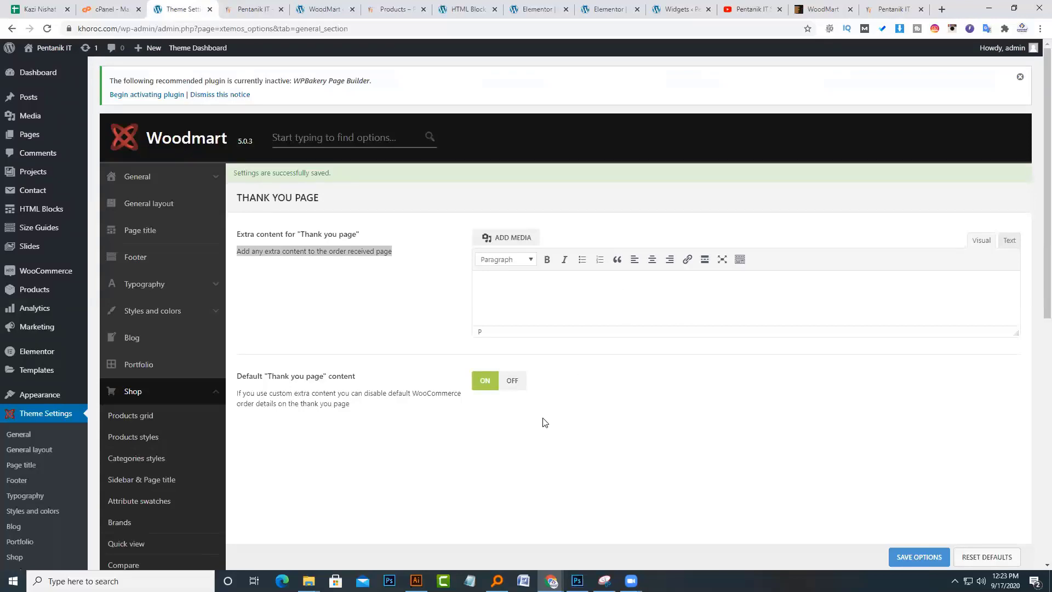
# - Examine the Product page settings, from the sidebar and page design options down to size guides, AJAX add to cart and Sticky add to cart
pyautogui.scroll(-10, 544, 422)
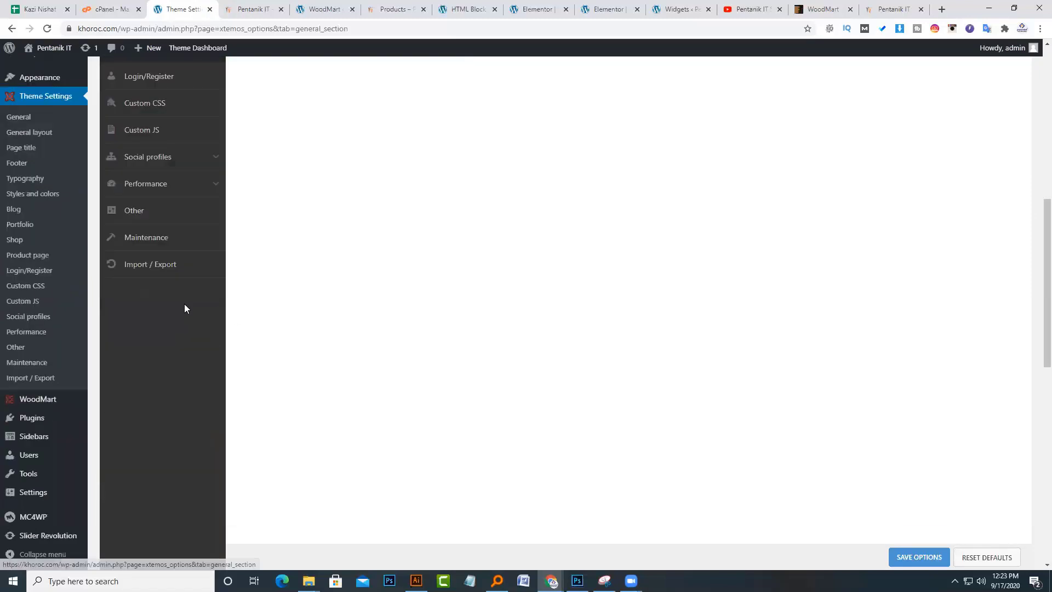
pyautogui.scroll(4, 266, 305)
pyautogui.scroll(5, 269, 304)
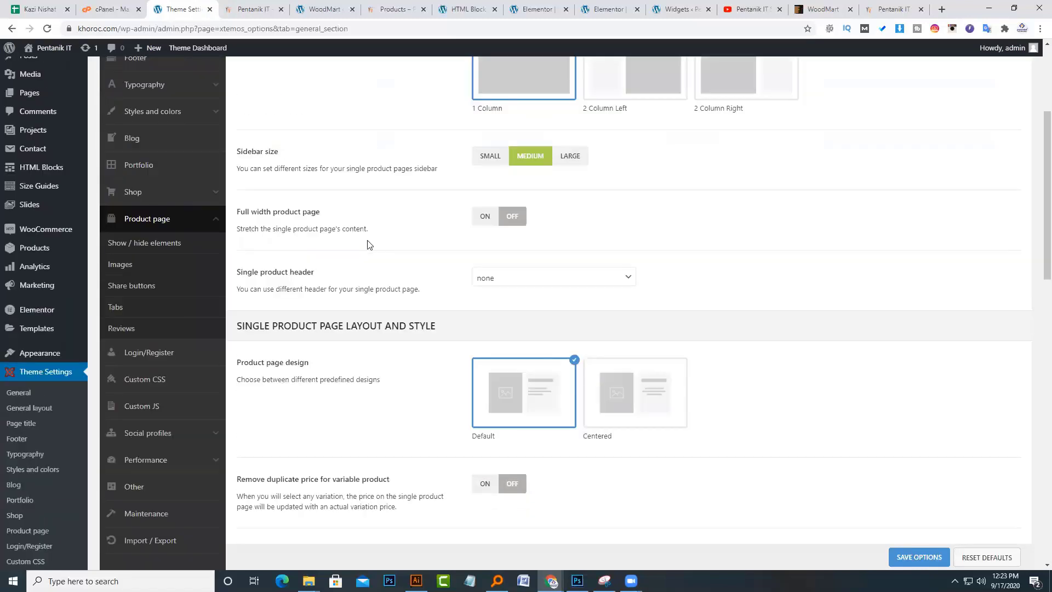
pyautogui.scroll(-2, 446, 368)
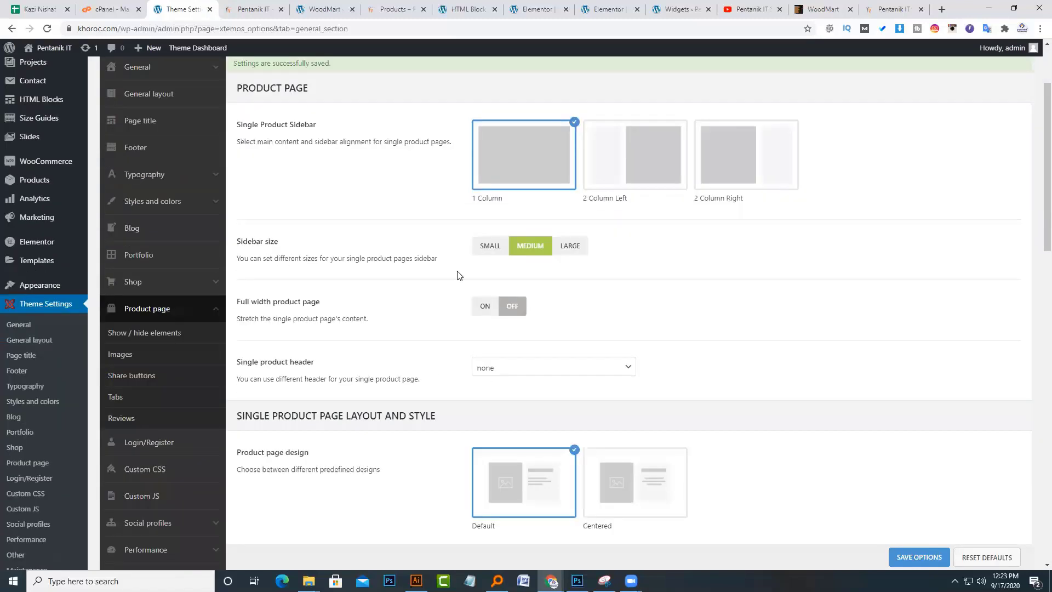
pyautogui.scroll(-3, 553, 312)
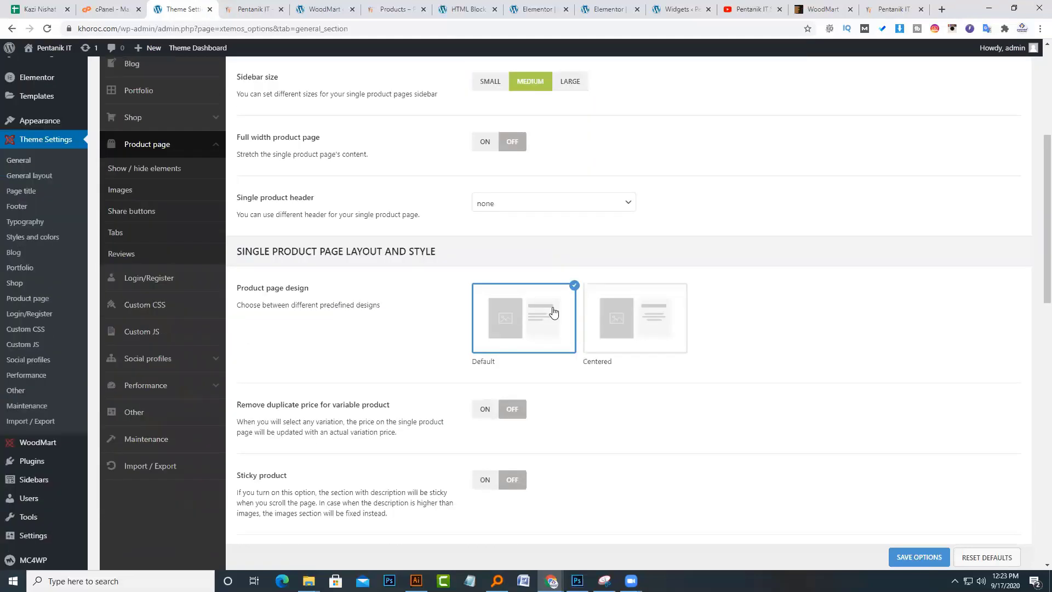
pyautogui.scroll(-5, 553, 311)
pyautogui.scroll(-9, 378, 258)
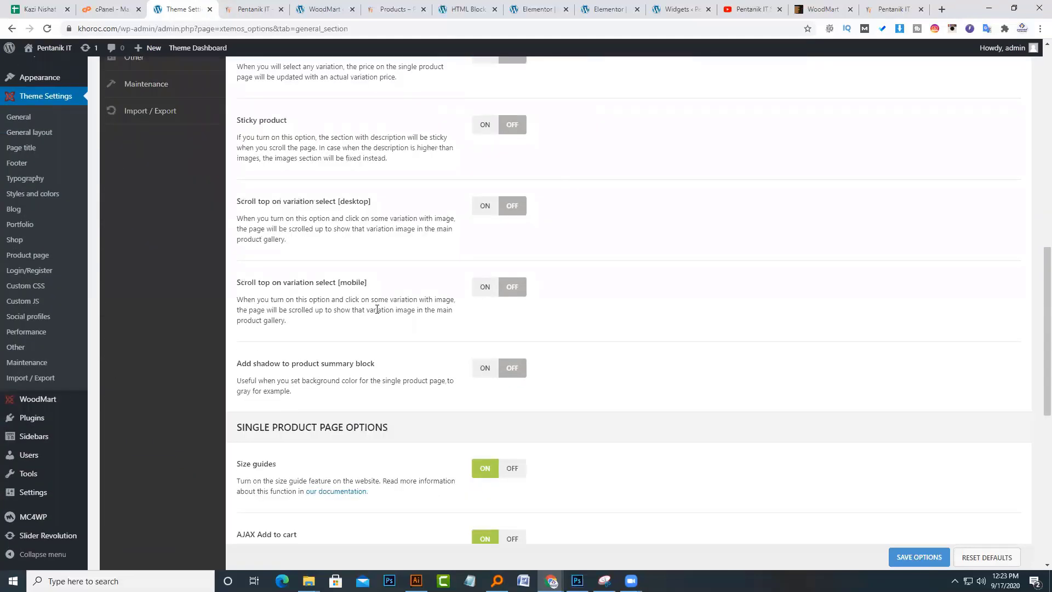
pyautogui.scroll(-1, 373, 313)
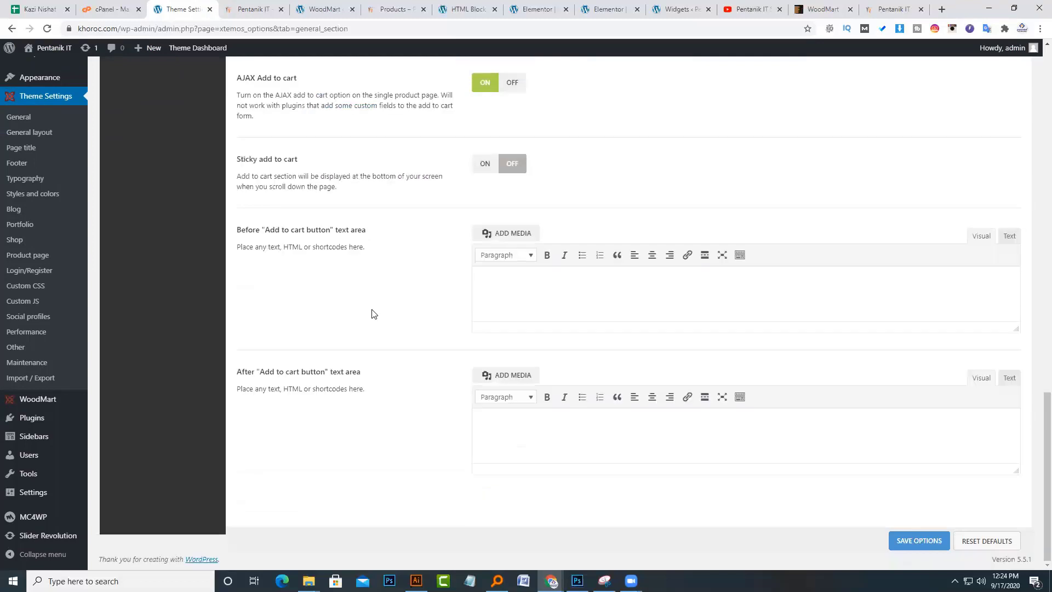
pyautogui.scroll(3, 370, 314)
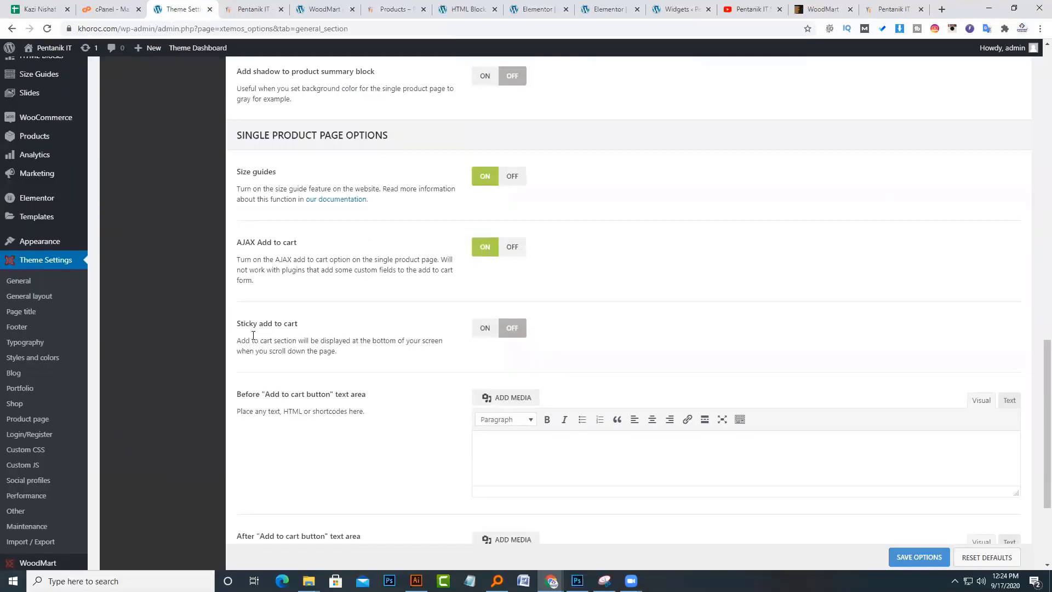
pyautogui.click(472, 334)
pyautogui.scroll(16, 477, 340)
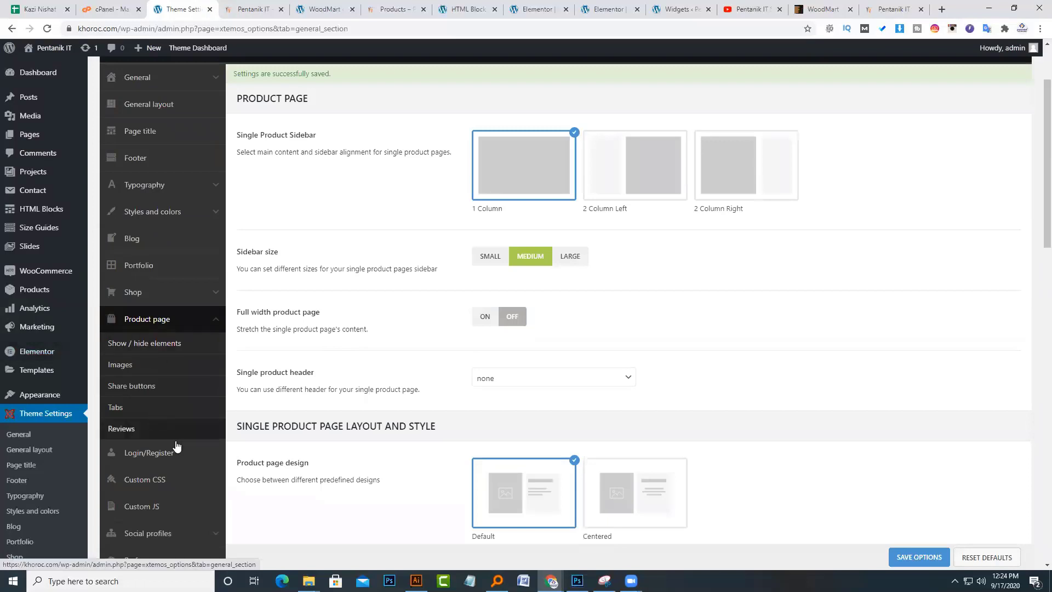
# - Look over the product page's Show / hide elements options and open its Images settings
pyautogui.scroll(-1, 245, 441)
pyautogui.click(153, 235)
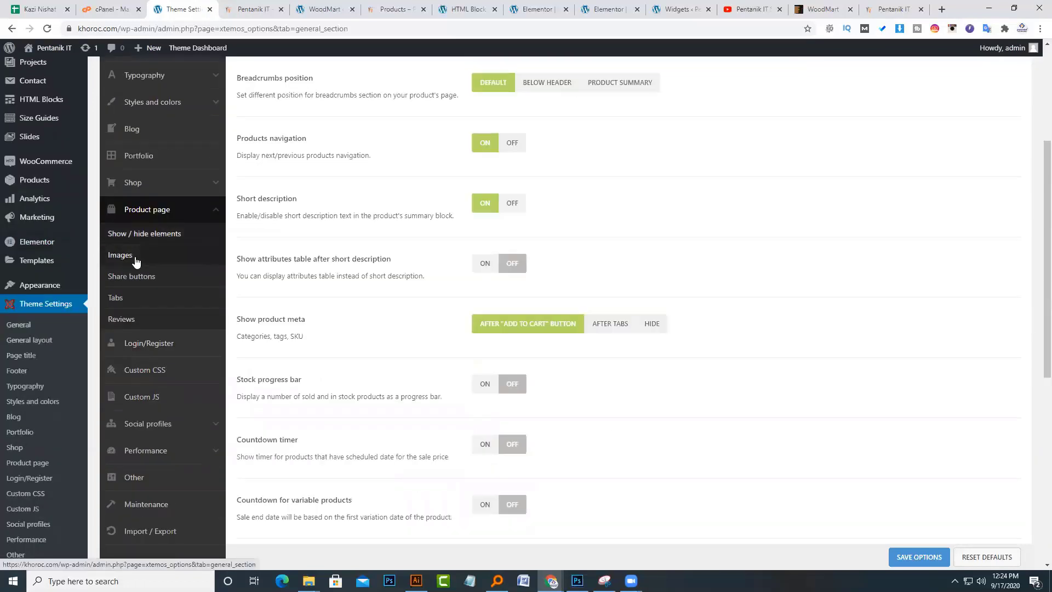
pyautogui.click(118, 253)
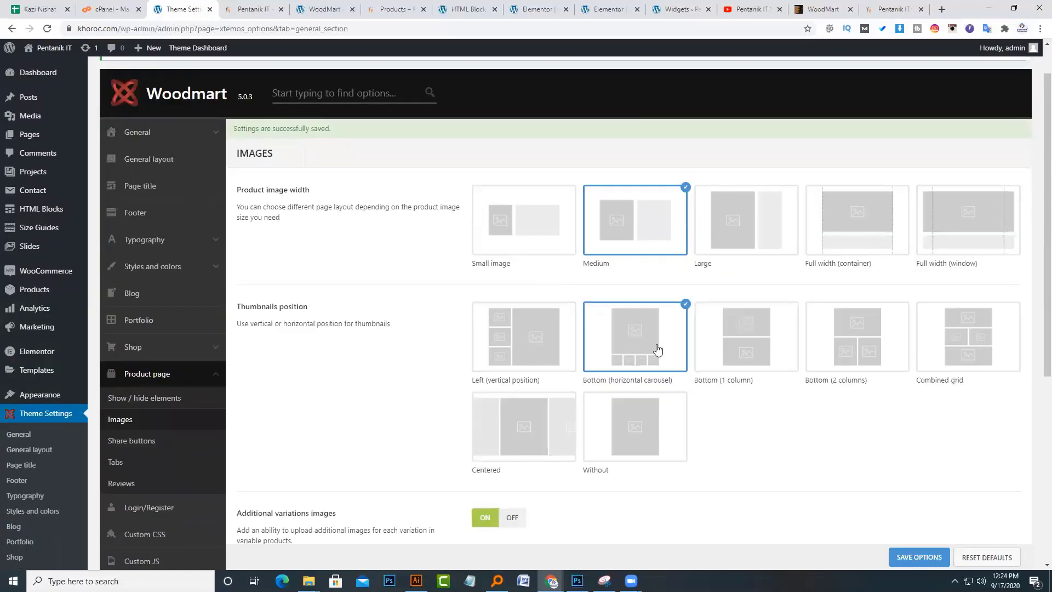
# - Open the Crimson Palms Hotel product from the homepage's featured products and look over its product page
pyautogui.click(264, 3)
pyautogui.scroll(4, 455, 371)
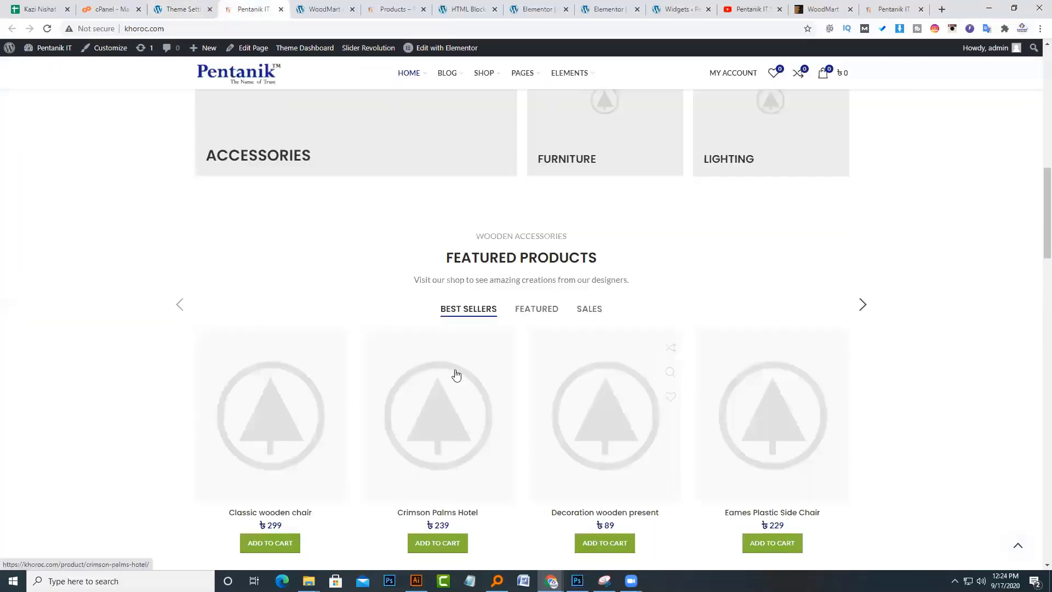
pyautogui.scroll(-1, 453, 371)
pyautogui.click(436, 406)
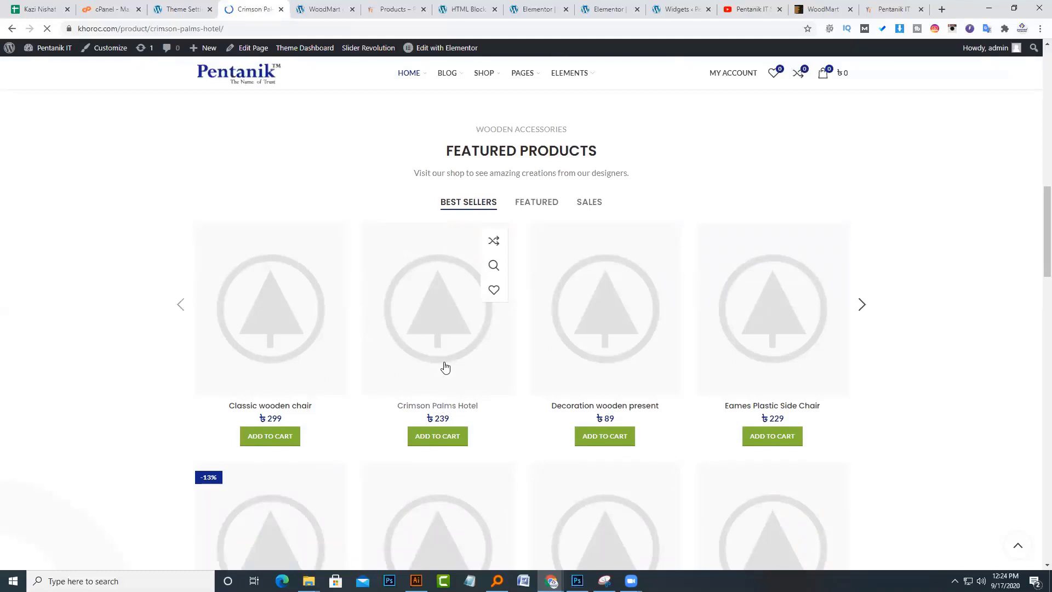
pyautogui.scroll(-4, 453, 345)
# - Return to the theme's Images settings and look over the thumbnail position, image click action and zoom icon options
pyautogui.click(181, 9)
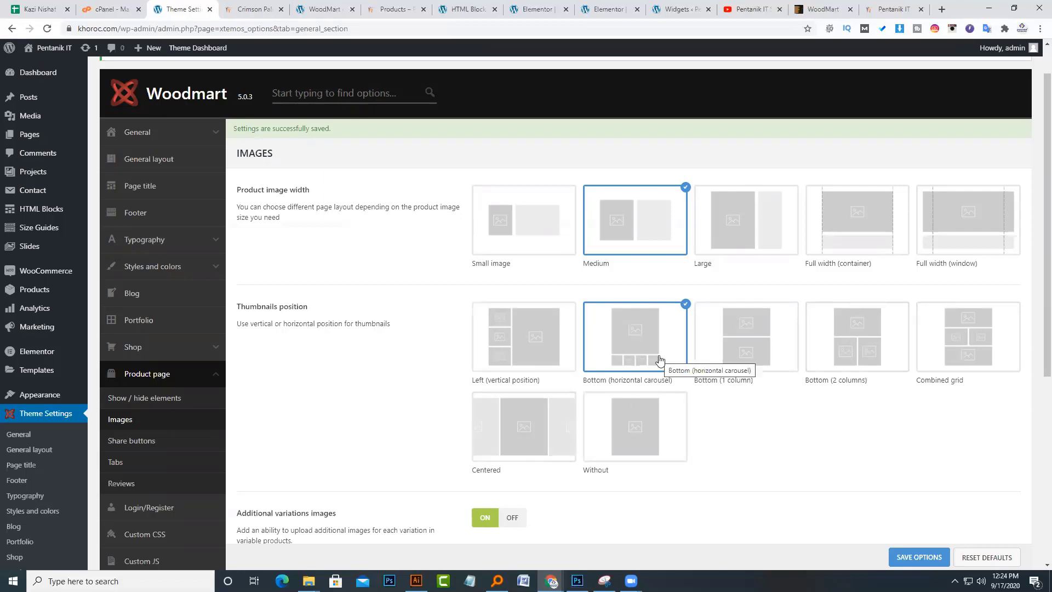
pyautogui.scroll(-5, 659, 399)
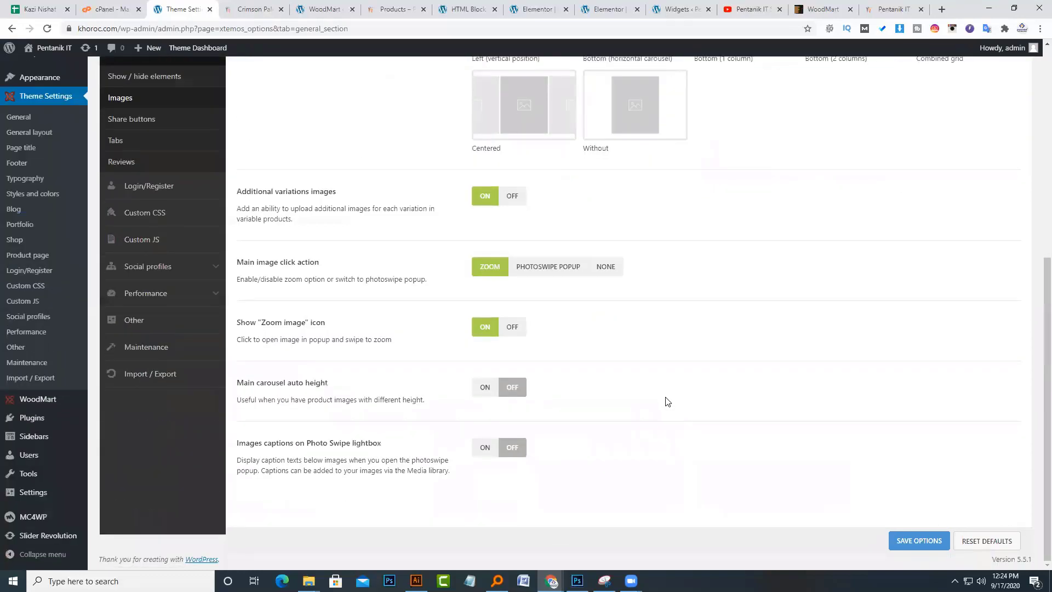
pyautogui.scroll(5, 635, 361)
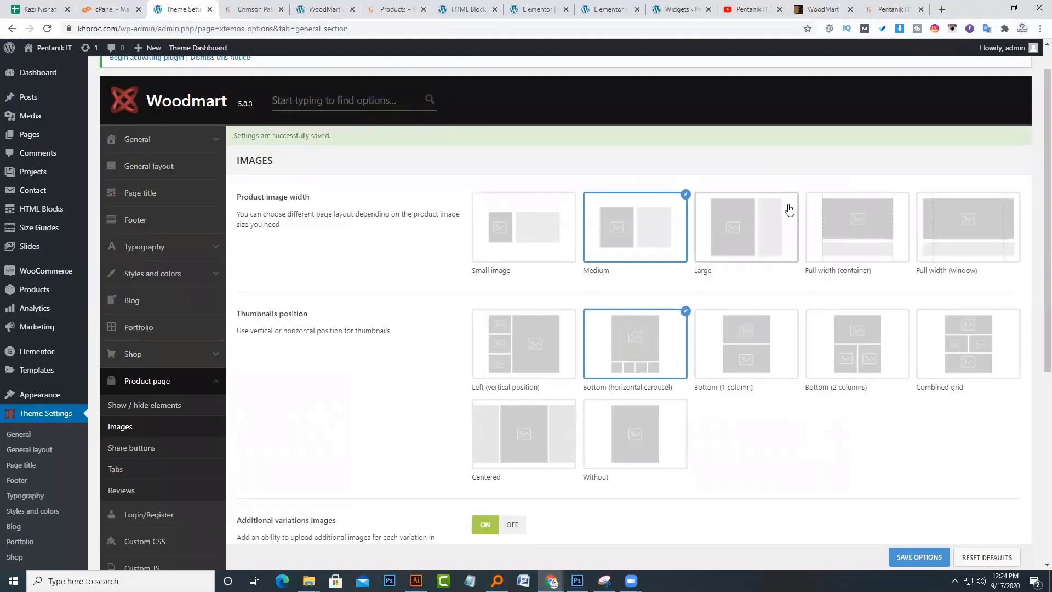
# - Open ponnobd.com in a new browser tab and view the Pentanik 24 Inch Smart Android TV product page
pyautogui.click(941, 9)
pyautogui.write('ponnobd.com')
pyautogui.press('Return')
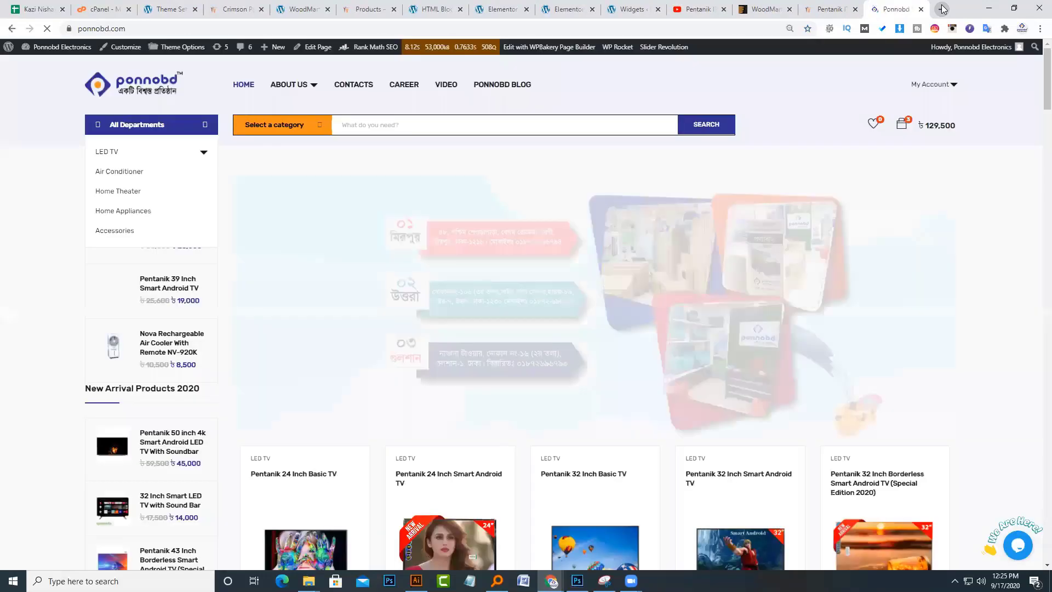
pyautogui.scroll(-4, 622, 320)
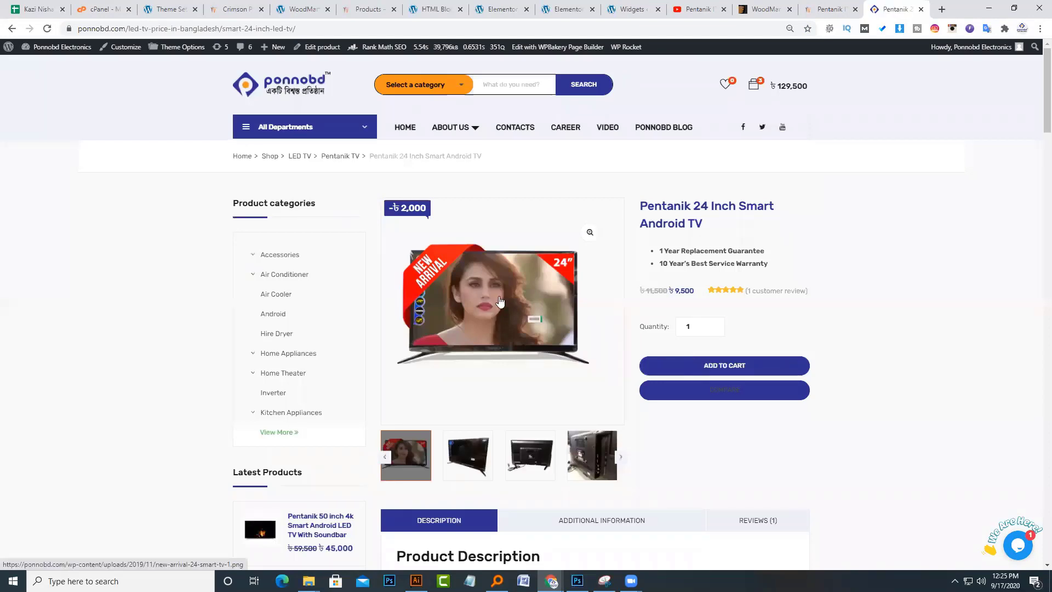
# - Browse the TV's product images through the thumbnail carousel below the main image
pyautogui.scroll(-3, 500, 301)
pyautogui.click(470, 310)
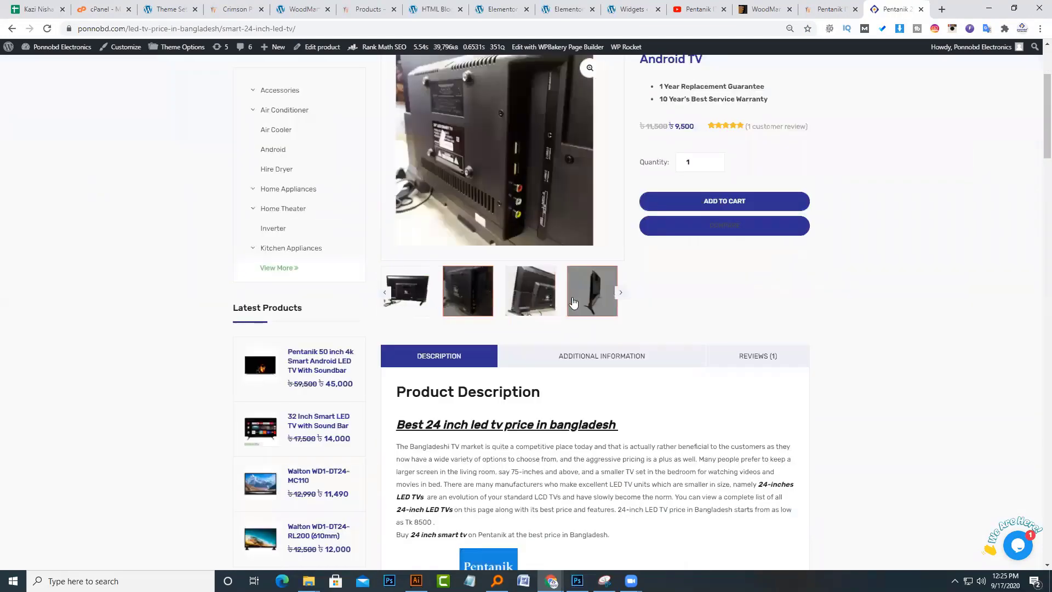
pyautogui.click(575, 304)
pyautogui.click(529, 302)
pyautogui.click(406, 295)
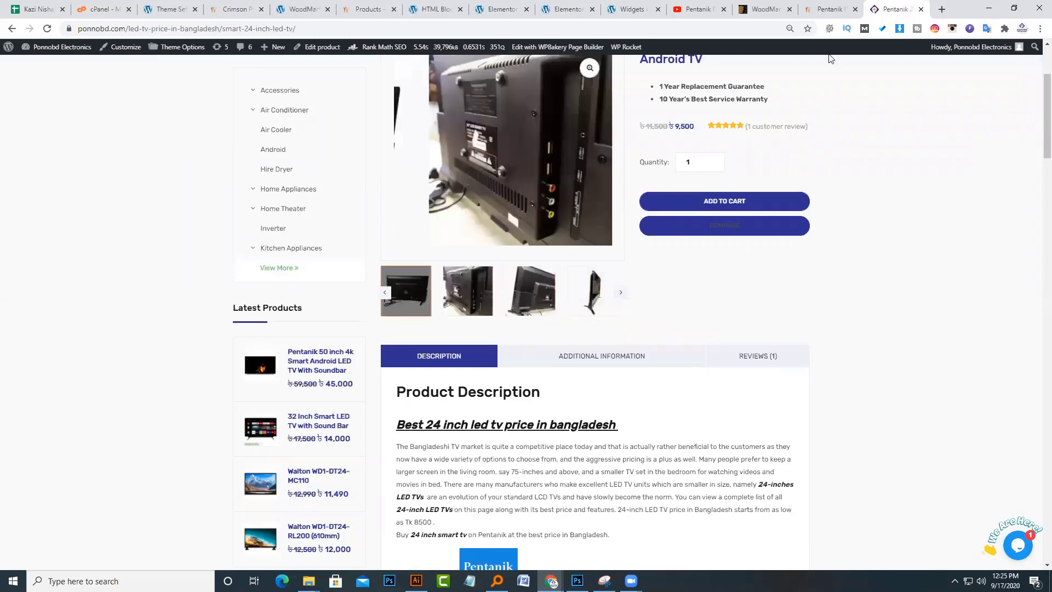
# - Go back to the WoodMart Images settings and review the thumbnail position and additional variations images options
pyautogui.click(763, 7)
pyautogui.click(872, 5)
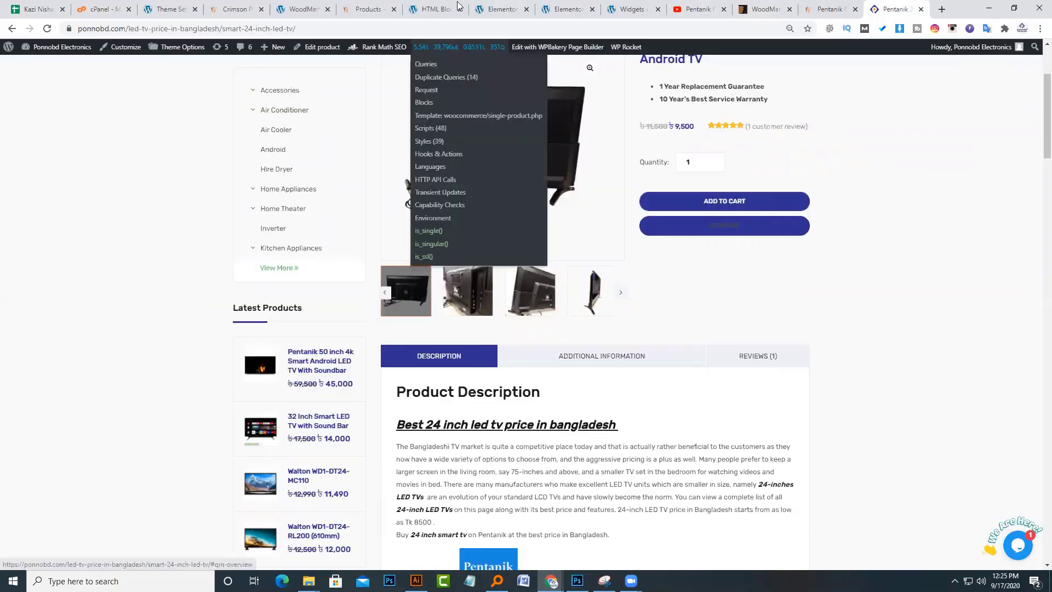
pyautogui.click(434, 9)
pyautogui.click(499, 9)
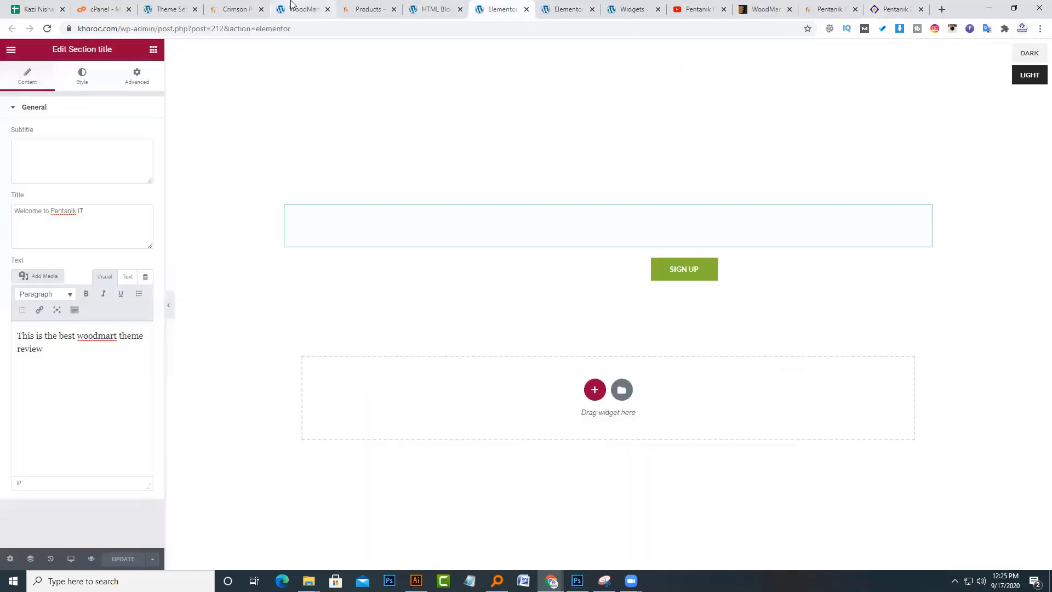
pyautogui.click(300, 7)
pyautogui.click(165, 8)
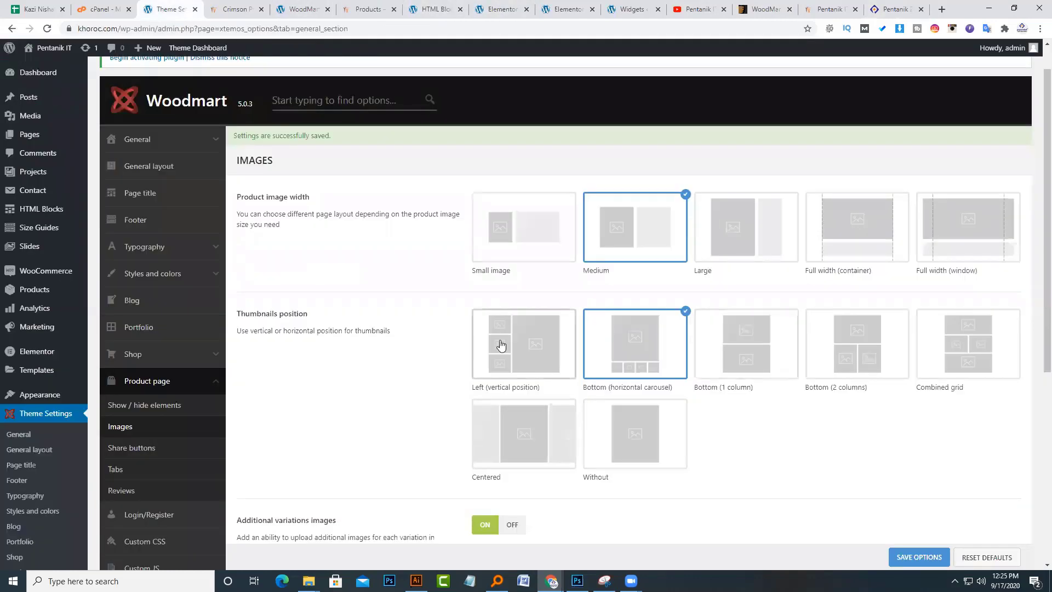
pyautogui.scroll(-3, 448, 379)
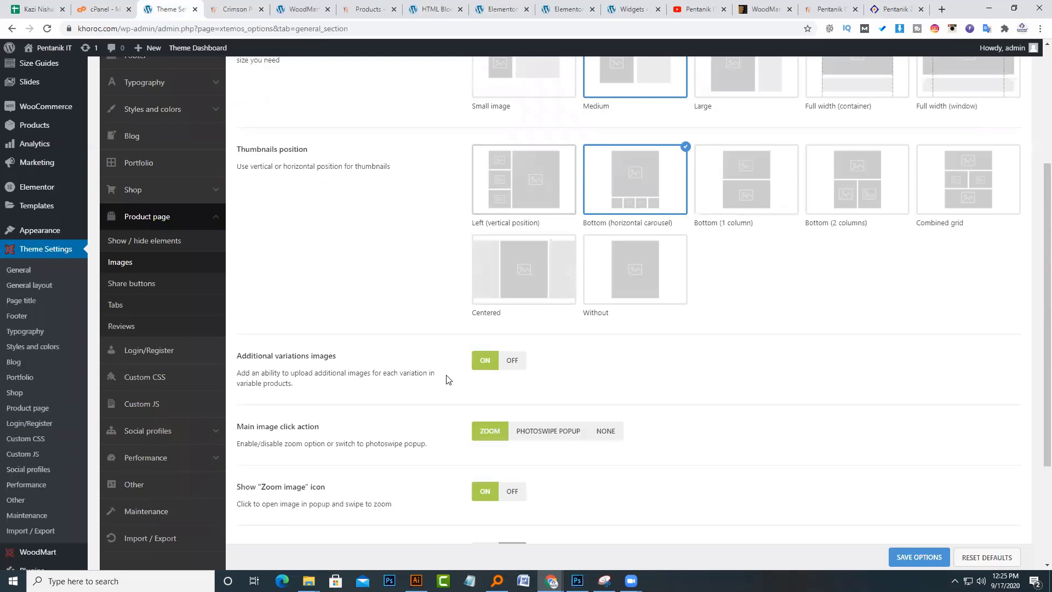
# - Open the product page's Share buttons settings and switch "Show share buttons" off and back on
pyautogui.click(158, 284)
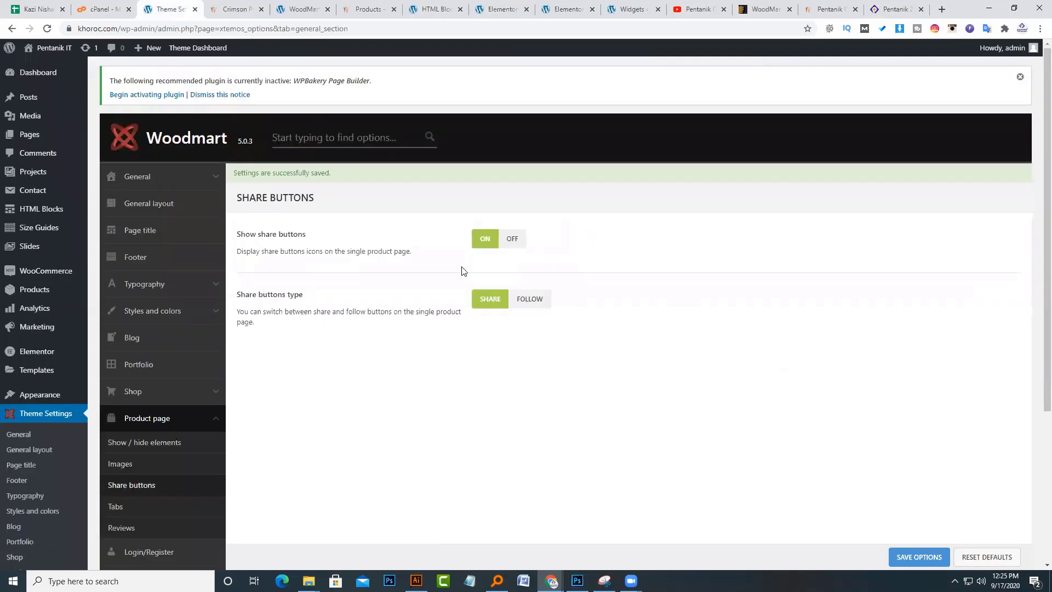
pyautogui.click(507, 237)
pyautogui.click(486, 240)
pyautogui.scroll(-2, 486, 242)
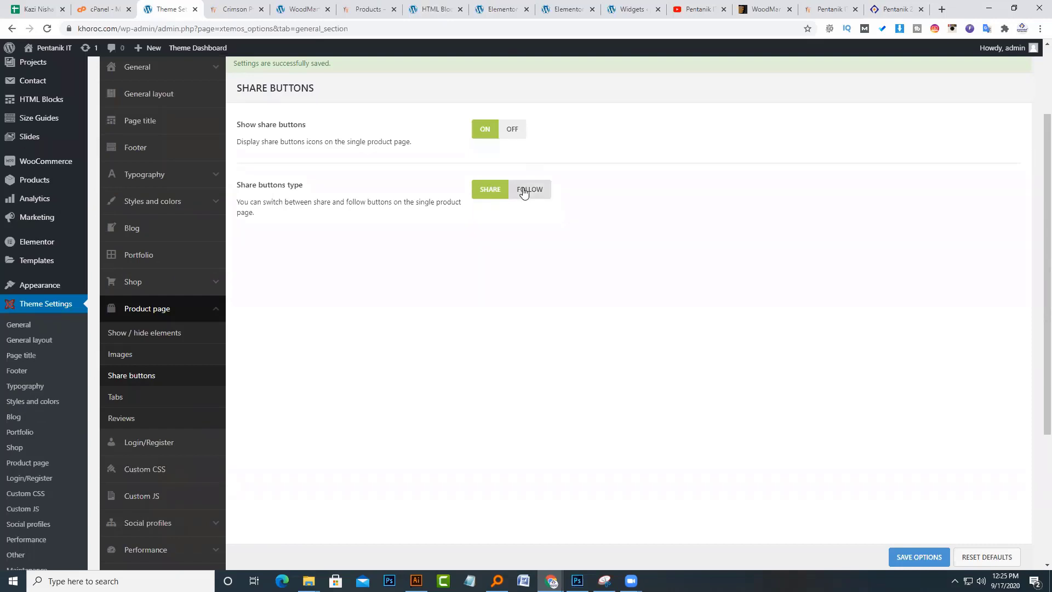
pyautogui.scroll(1, 567, 300)
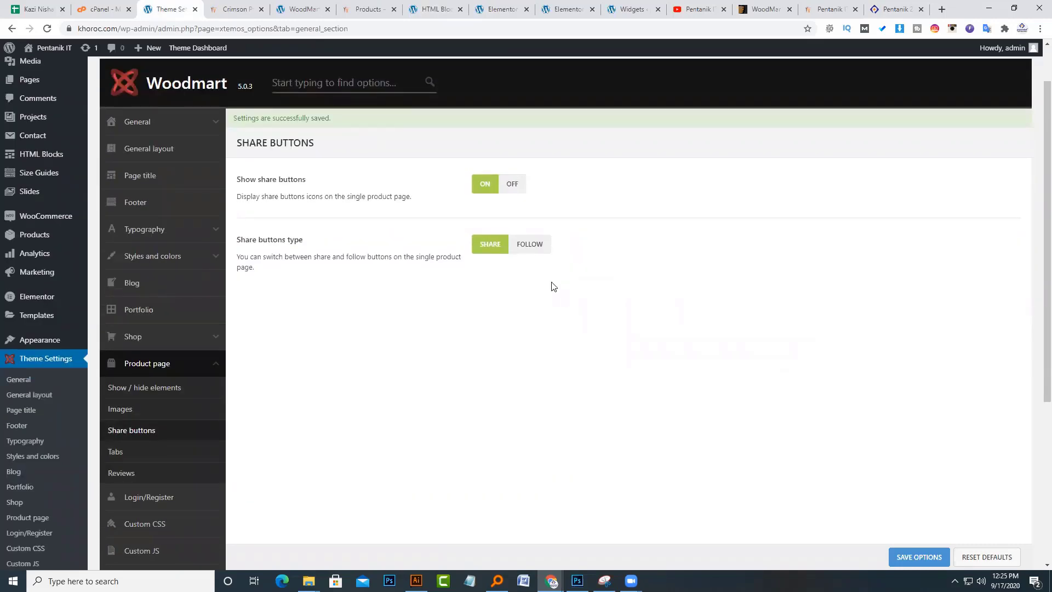
# - Check the share icons on the Crimson Palms Hotel product page and return to the theme settings
pyautogui.click(356, 7)
pyautogui.scroll(5, 408, 274)
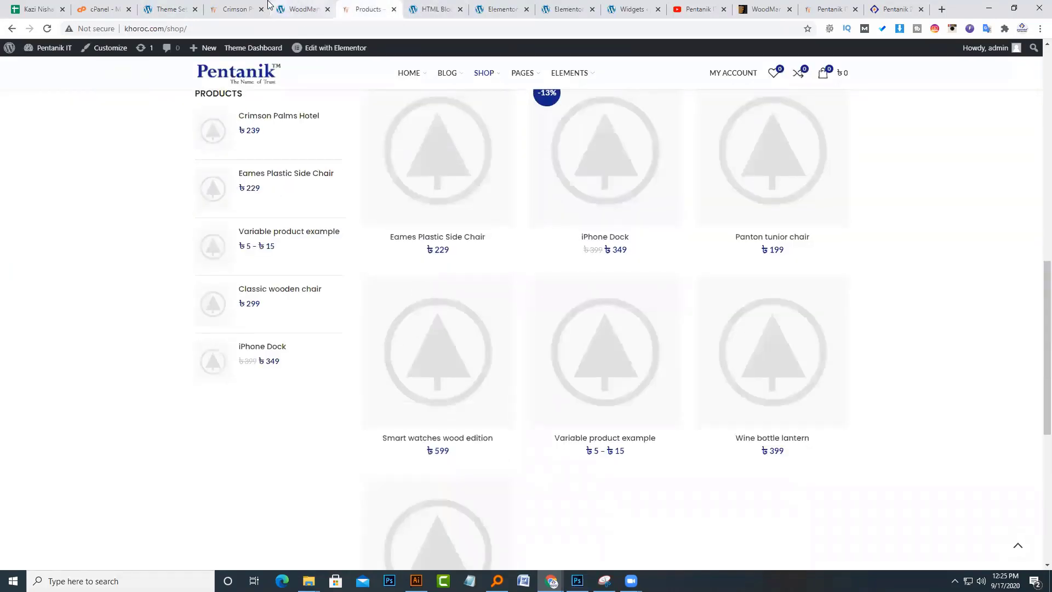
pyautogui.click(252, 8)
pyautogui.scroll(1, 551, 305)
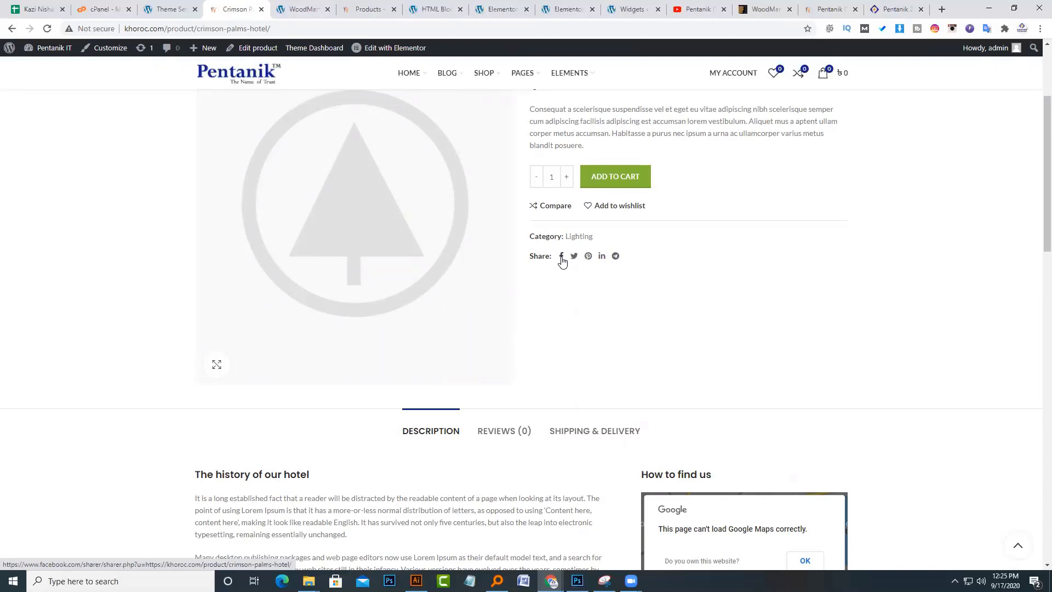
pyautogui.hotkey('ctrl', 'shift', 'Tab')
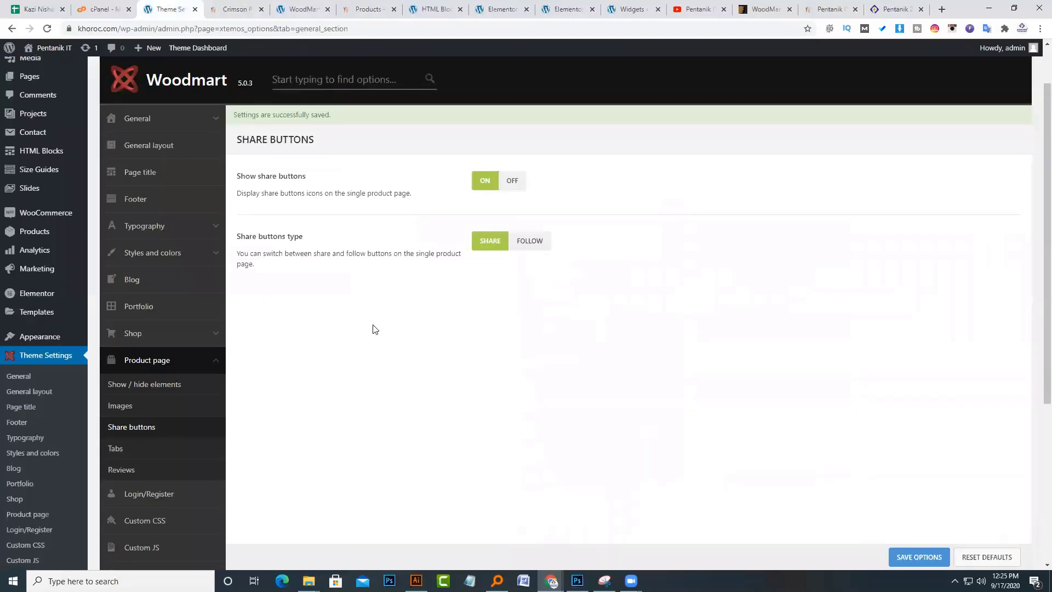
# - Look over the product page's Tabs settings, including the additional tab title and content, and open the Reviews settings
pyautogui.scroll(-2, 283, 367)
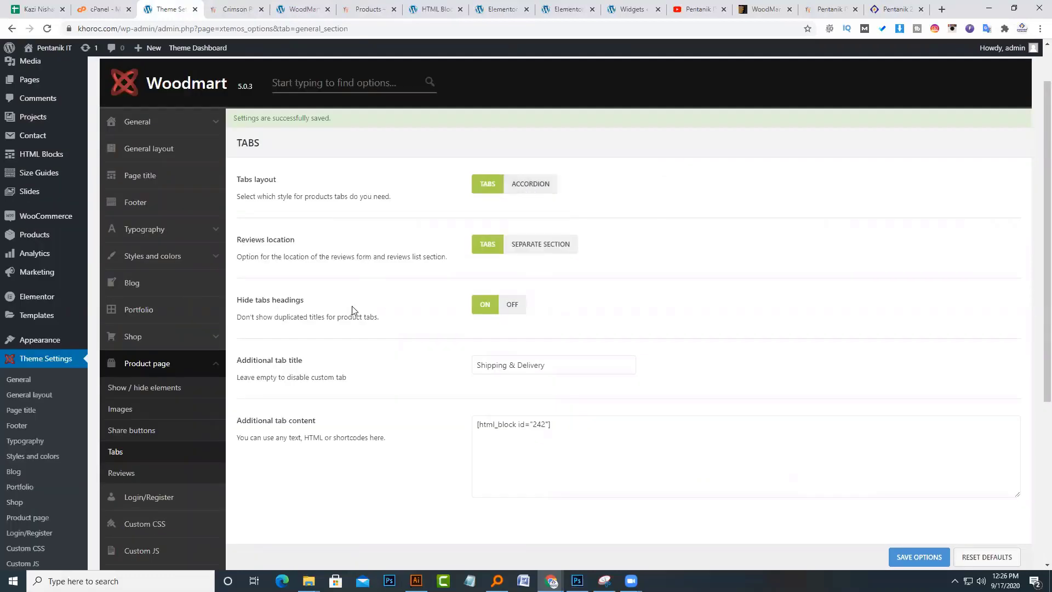
pyautogui.scroll(-2, 352, 310)
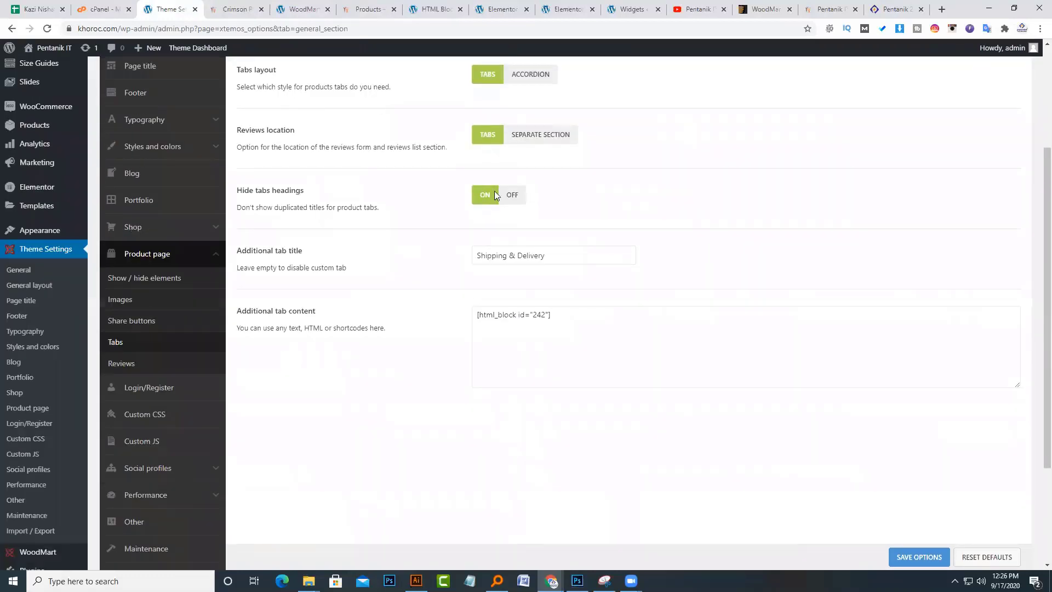
pyautogui.scroll(-2, 392, 350)
pyautogui.click(137, 253)
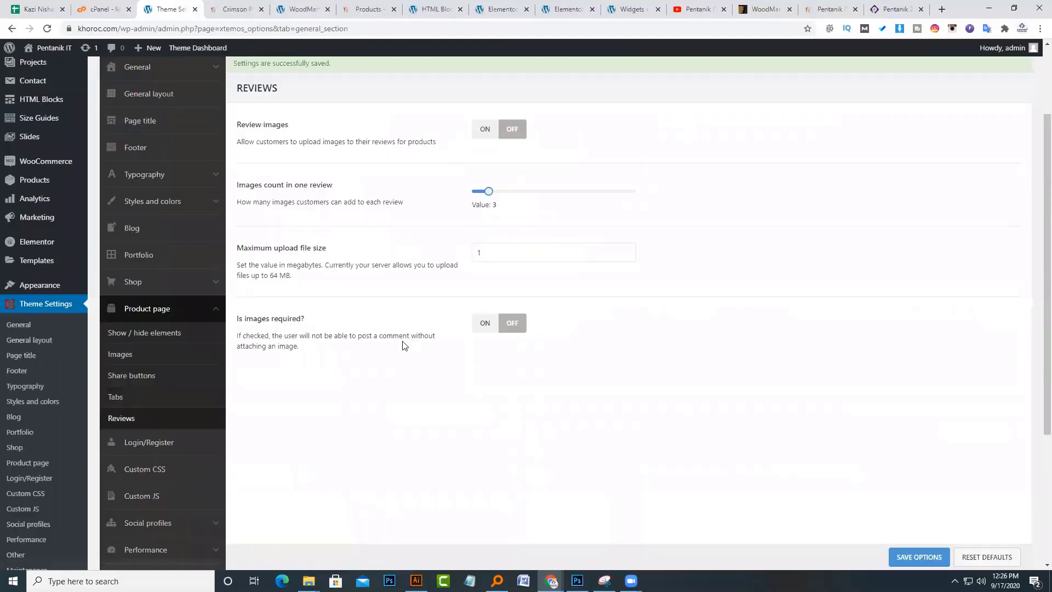
# - Turn on Review images in the product page's Reviews settings and open the Login/Register settings
pyautogui.scroll(2, 402, 345)
pyautogui.click(485, 238)
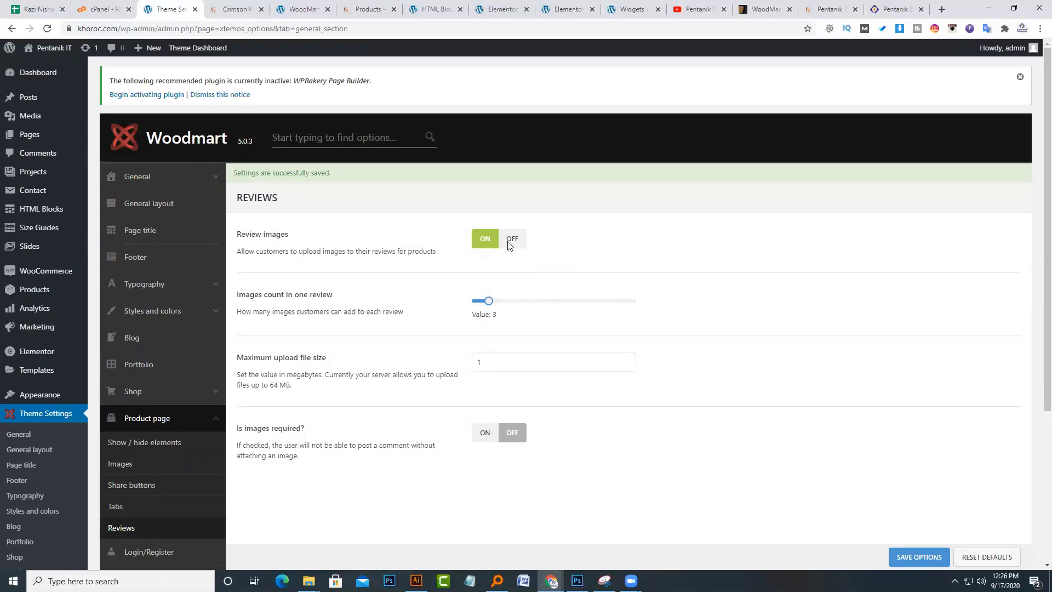
pyautogui.scroll(-4, 211, 392)
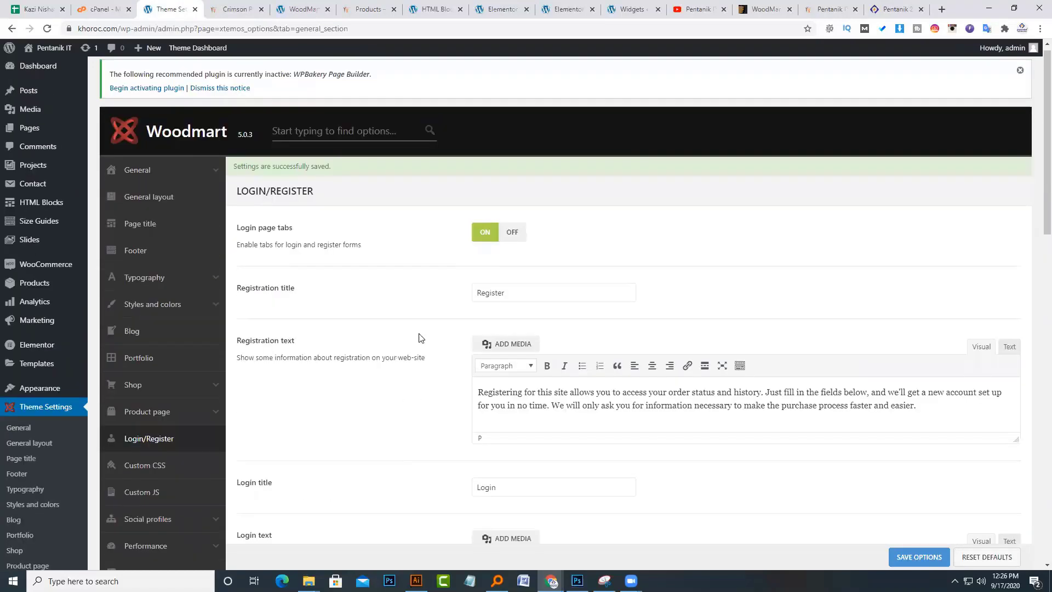
# - Look over the Login/Register settings, including the registration title and text, login title and text, and dashboard icons menu
pyautogui.moveTo(530, 298); pyautogui.dragTo(436, 306)
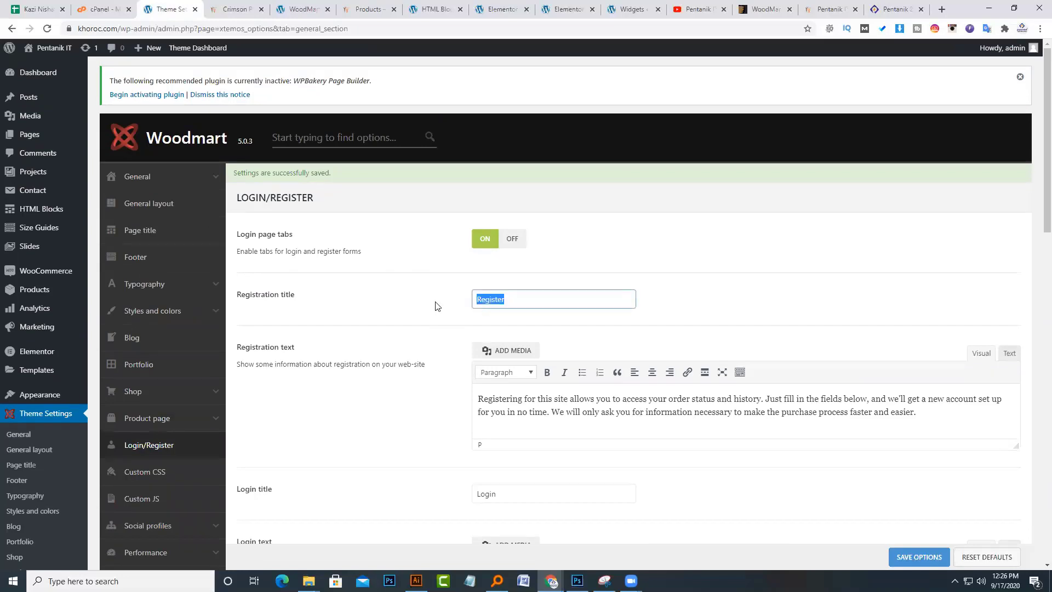
pyautogui.scroll(-3, 437, 305)
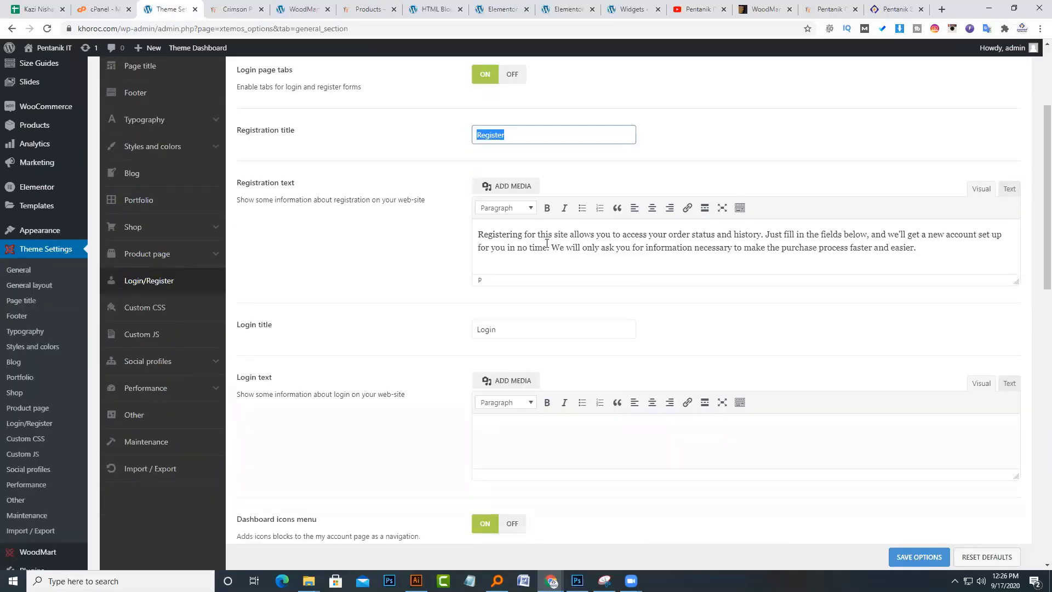
pyautogui.click(546, 244)
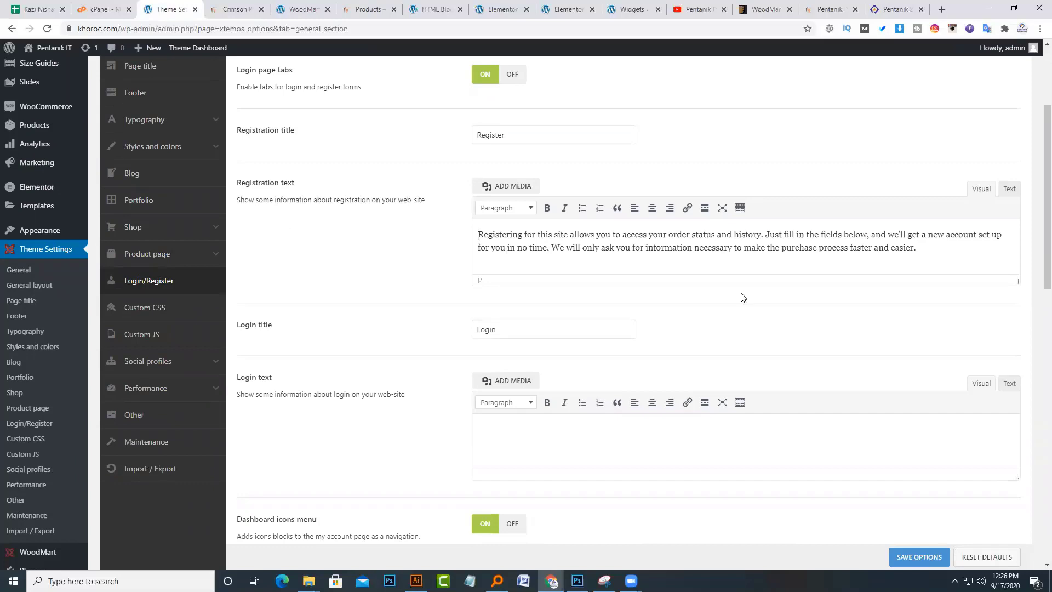
pyautogui.scroll(-5, 429, 387)
pyautogui.scroll(2, 429, 388)
pyautogui.click(519, 166)
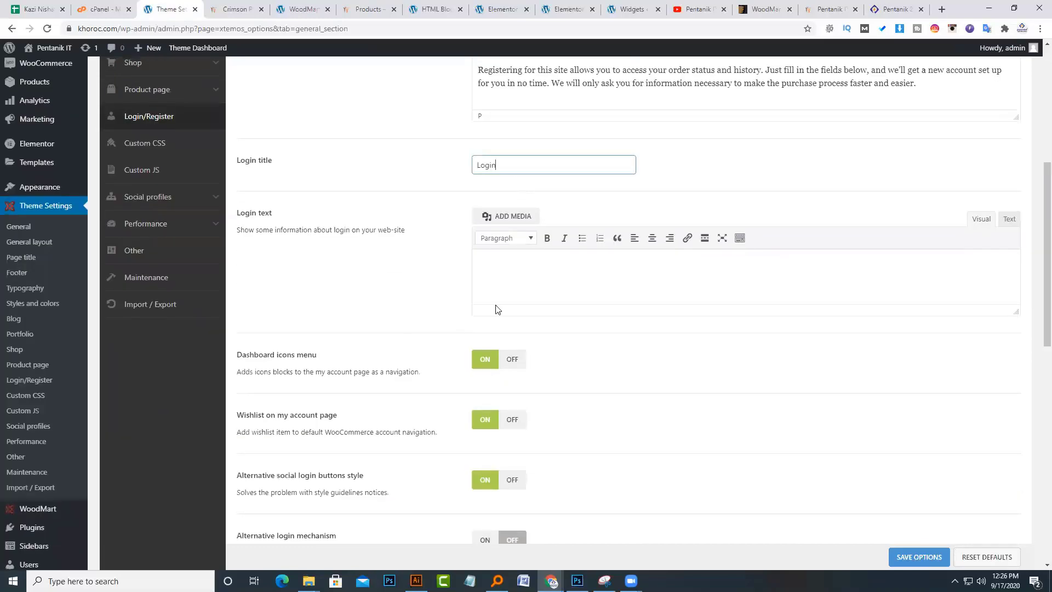
pyautogui.click(502, 293)
pyautogui.scroll(-3, 405, 430)
pyautogui.scroll(-6, 454, 349)
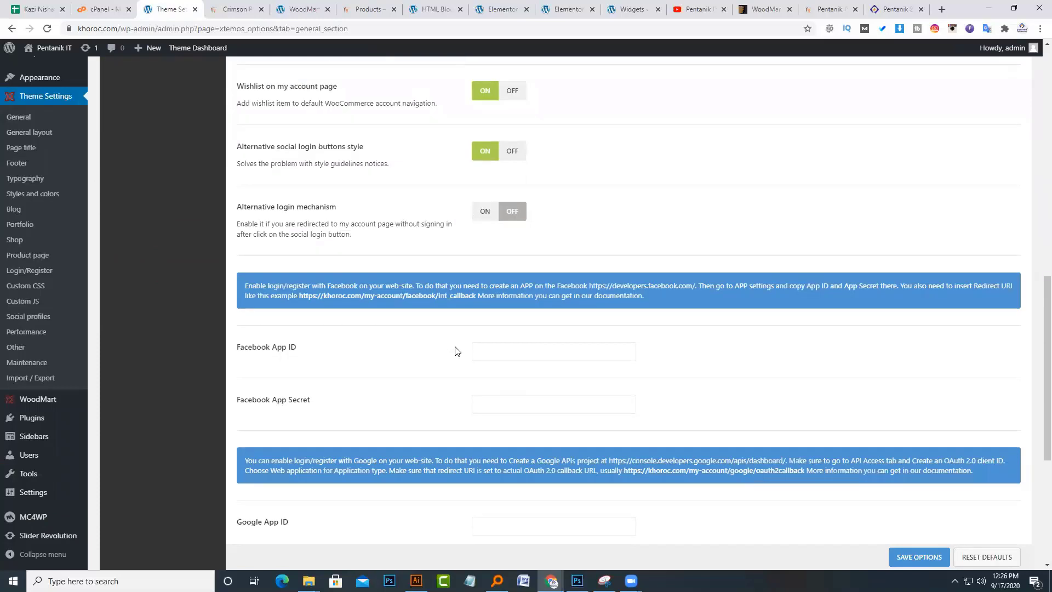
# - Review the social login fields for the Facebook, Google and VKontakte app IDs and secrets
pyautogui.scroll(2, 456, 350)
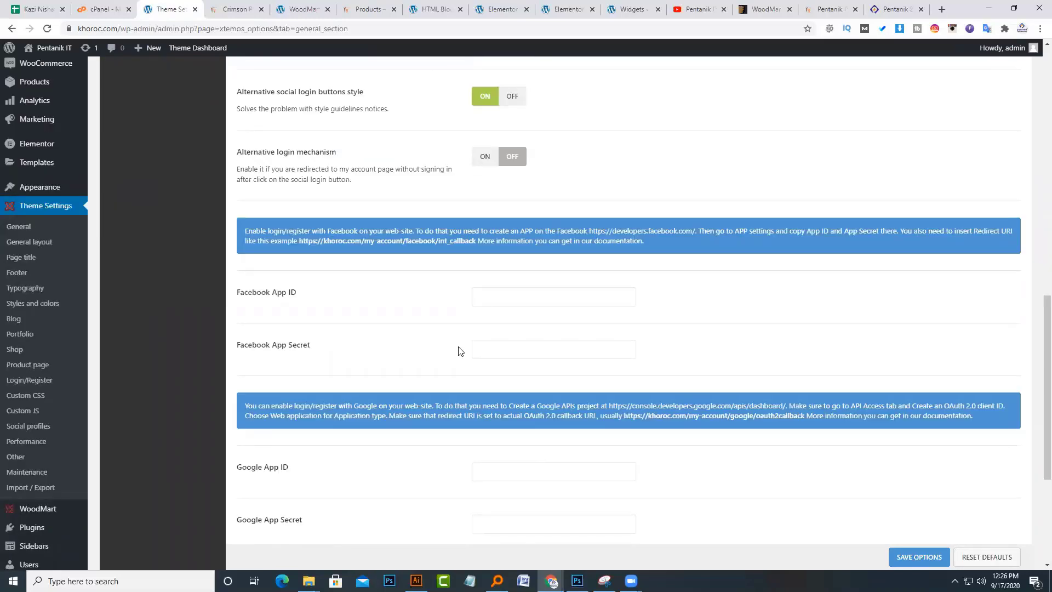
pyautogui.click(500, 290)
pyautogui.click(501, 342)
pyautogui.scroll(-3, 419, 416)
pyautogui.click(517, 307)
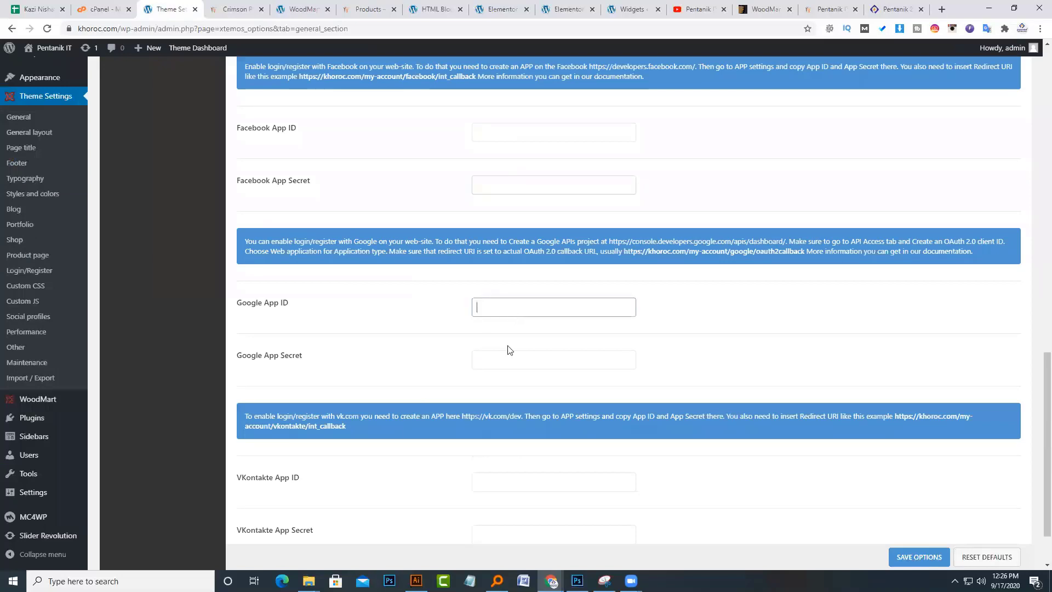
pyautogui.click(505, 352)
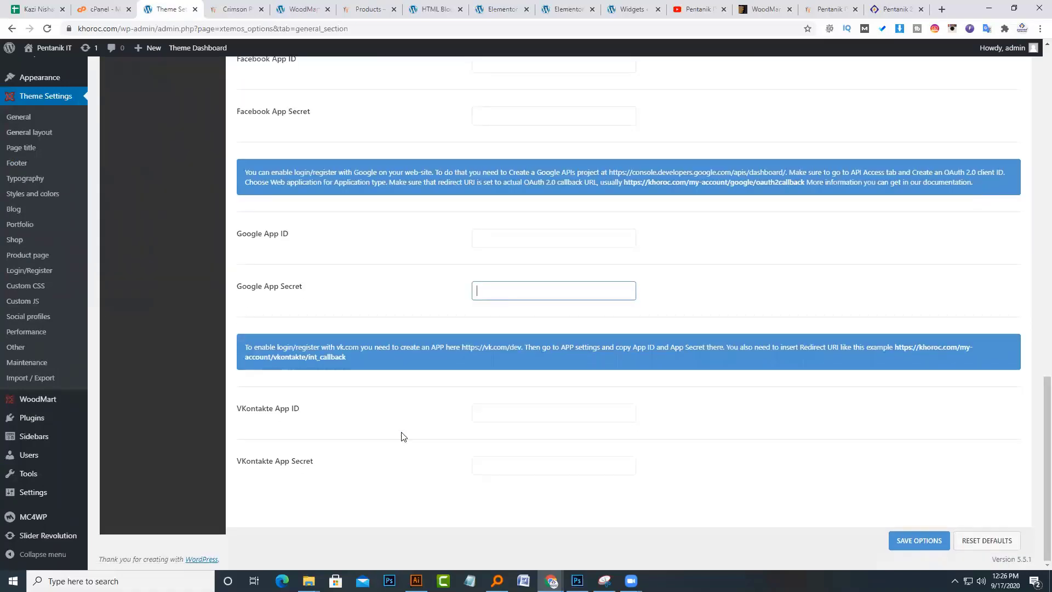
# - Look through the Custom CSS editors and the Custom JS settings
pyautogui.scroll(15, 400, 439)
pyautogui.click(145, 347)
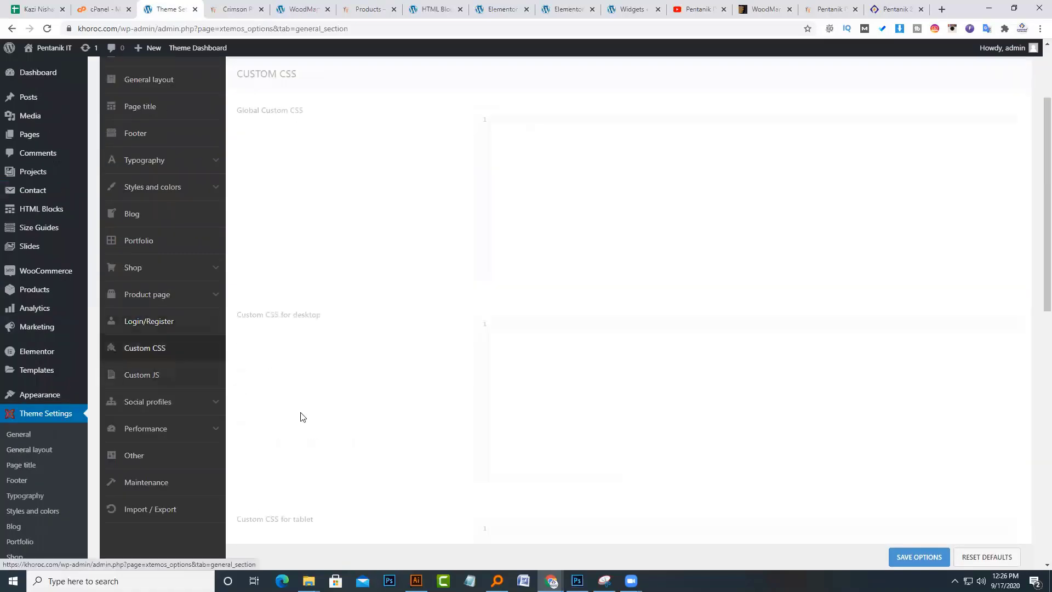
pyautogui.click(502, 271)
pyautogui.click(572, 367)
pyautogui.scroll(-2, 411, 455)
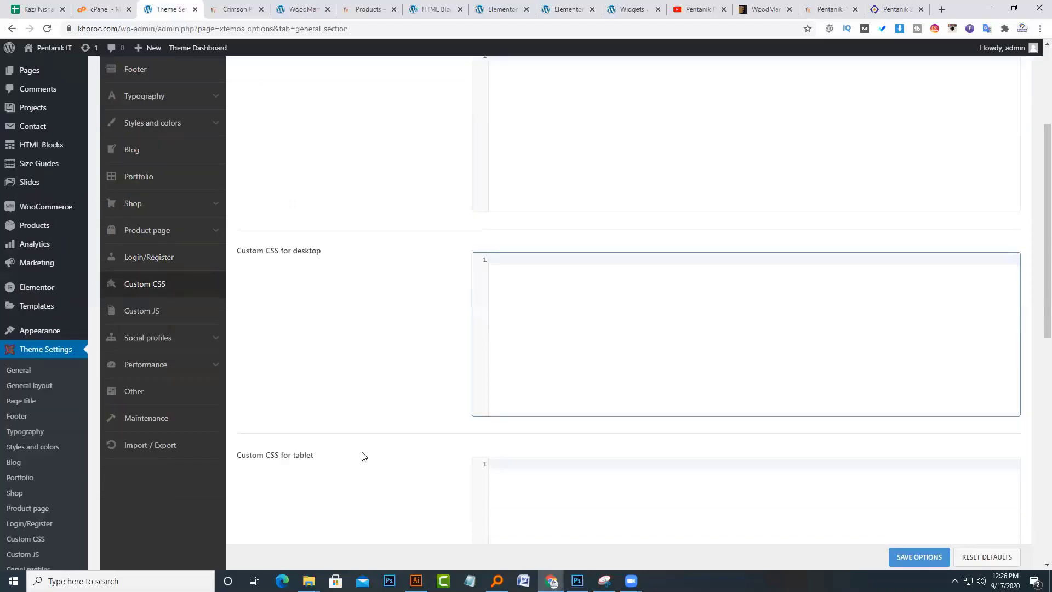
pyautogui.click(159, 267)
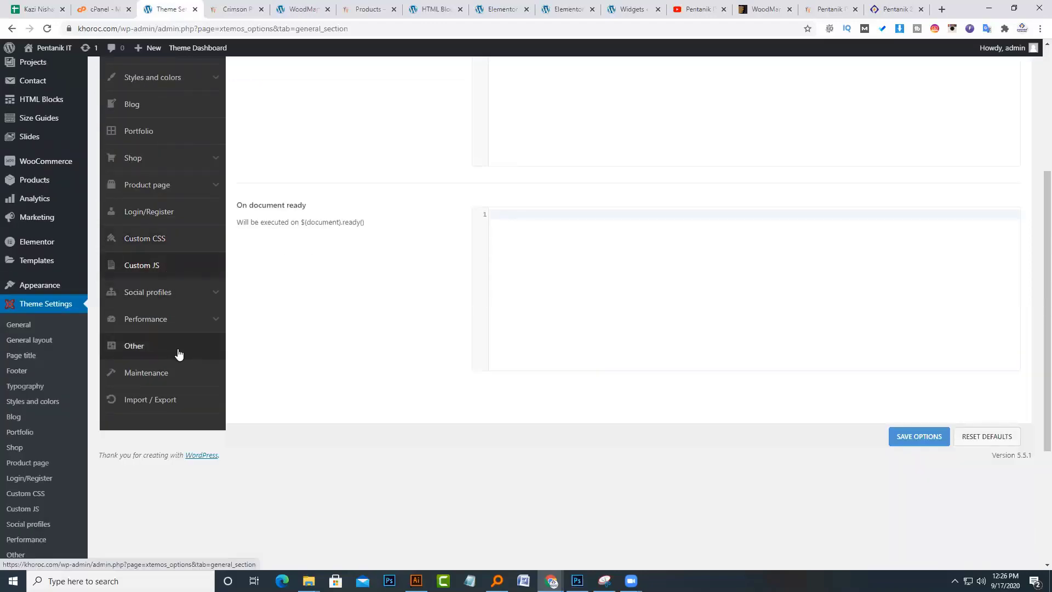
pyautogui.scroll(3, 517, 205)
pyautogui.scroll(-1, 345, 406)
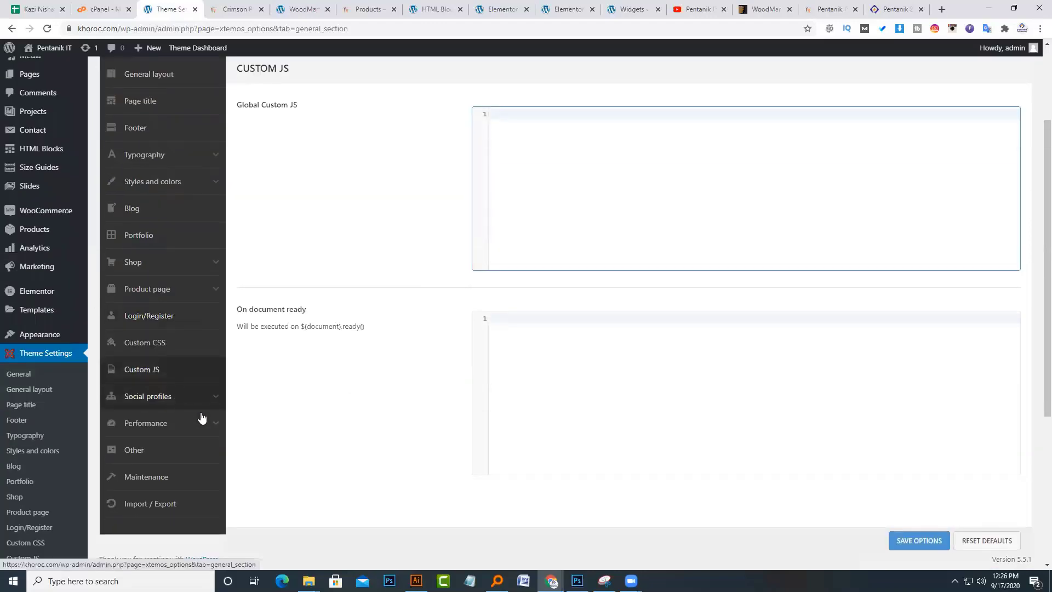
# - Open the Social profiles settings and switch Sticky social links on
pyautogui.click(181, 396)
pyautogui.scroll(2, 383, 328)
pyautogui.click(485, 220)
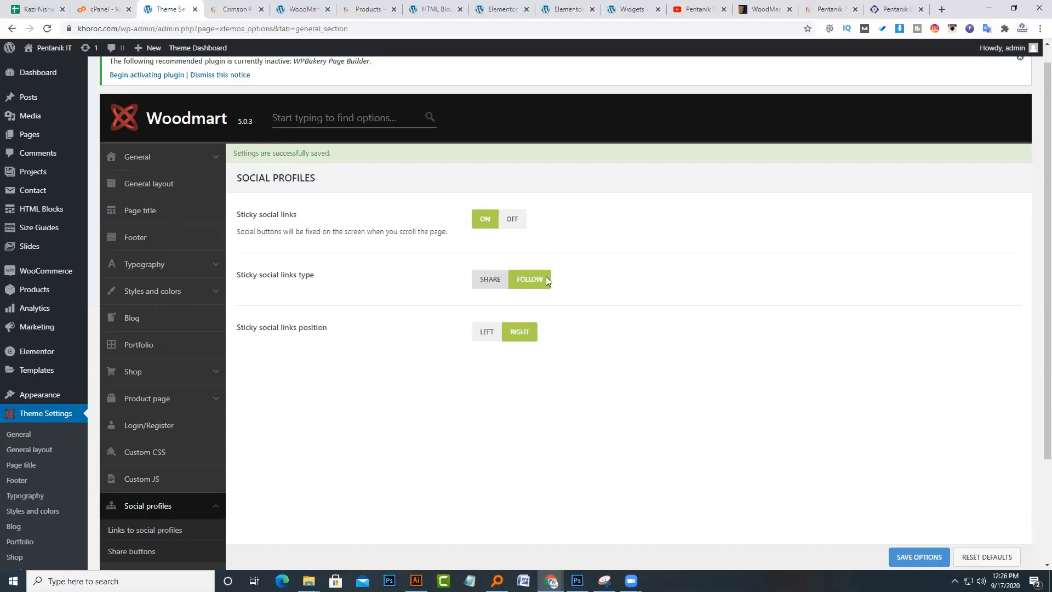
pyautogui.scroll(-3, 824, 500)
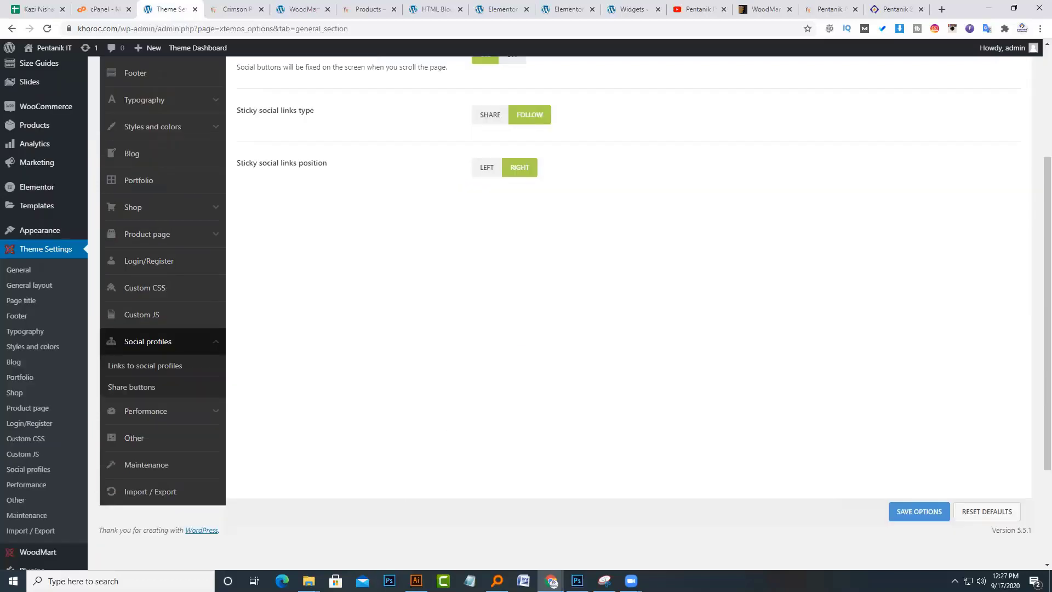
# - In the social profiles' Share buttons settings, turn on WhatsApp, Viber and Email for share links, and turn off Telegram
pyautogui.click(144, 388)
pyautogui.scroll(4, 557, 292)
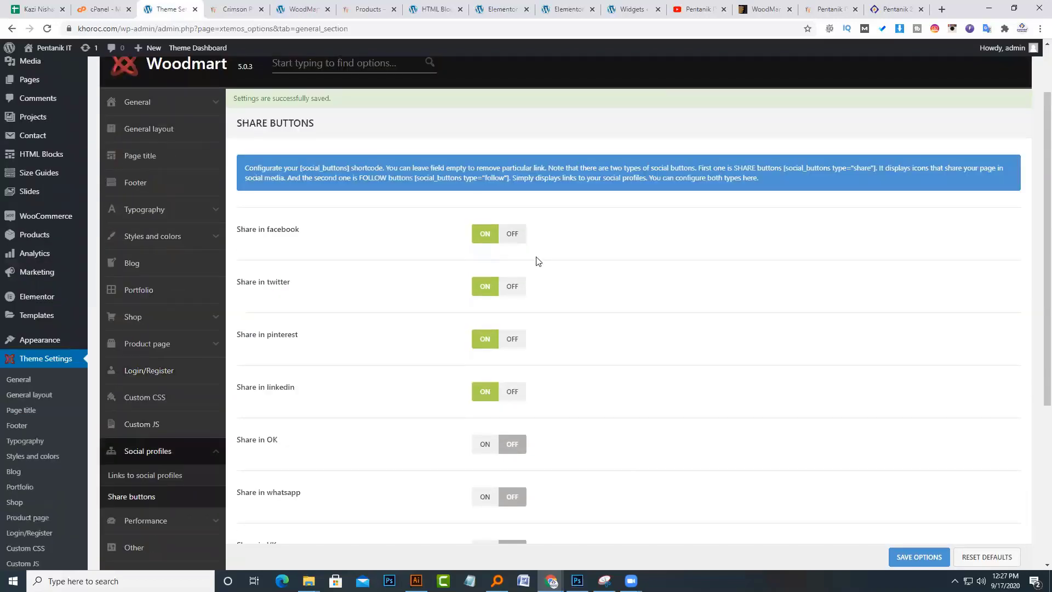
pyautogui.scroll(-4, 499, 334)
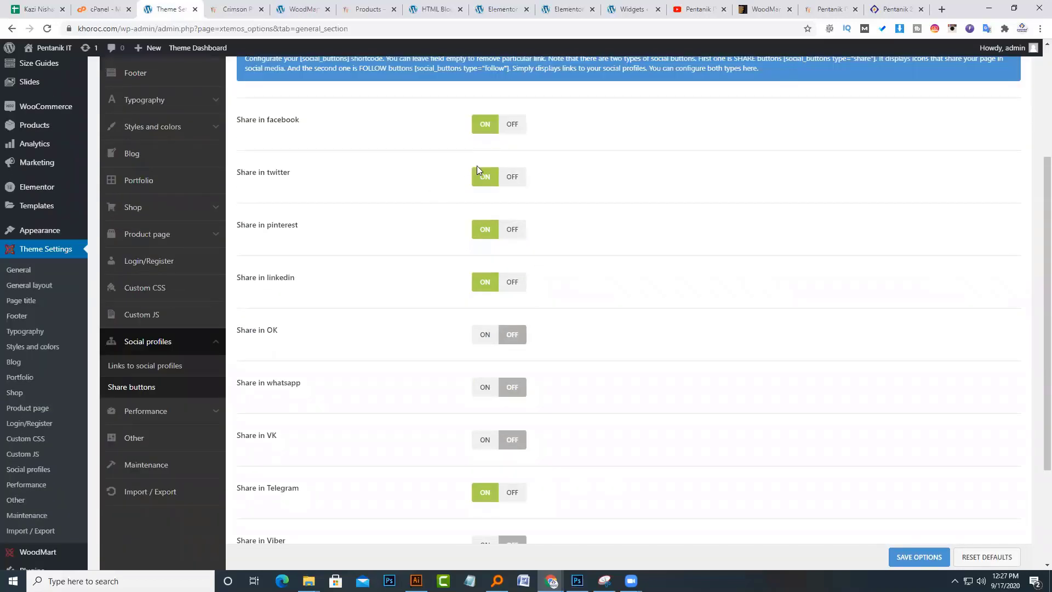
pyautogui.scroll(-3, 484, 327)
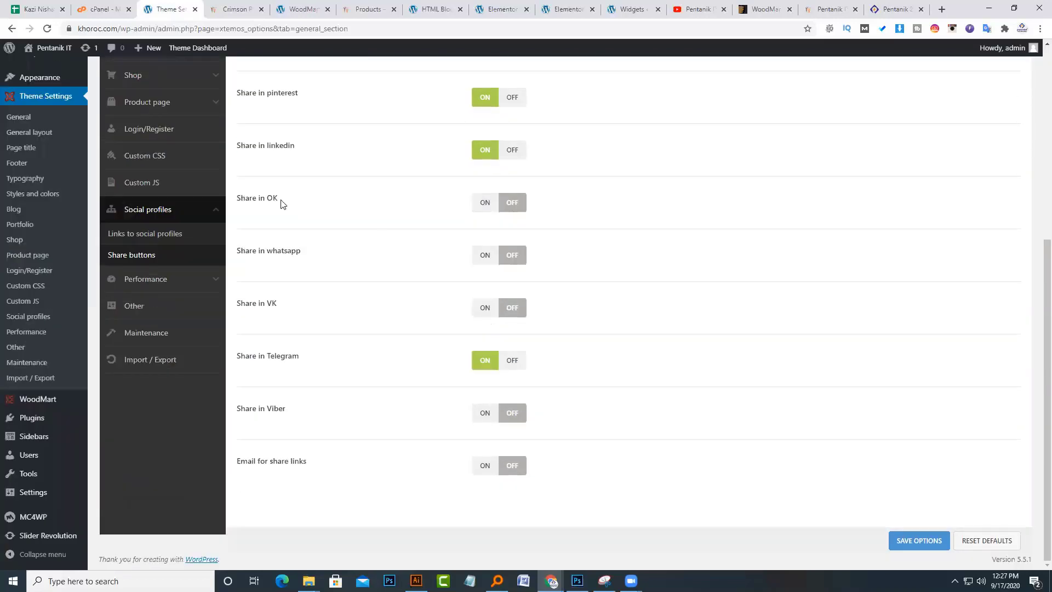
pyautogui.click(489, 260)
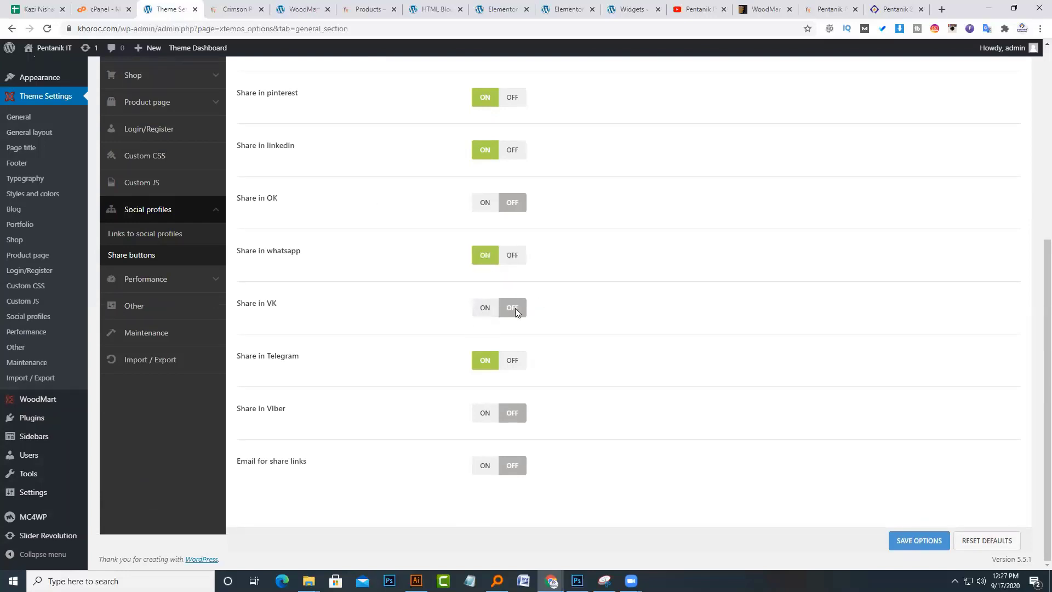
pyautogui.click(511, 363)
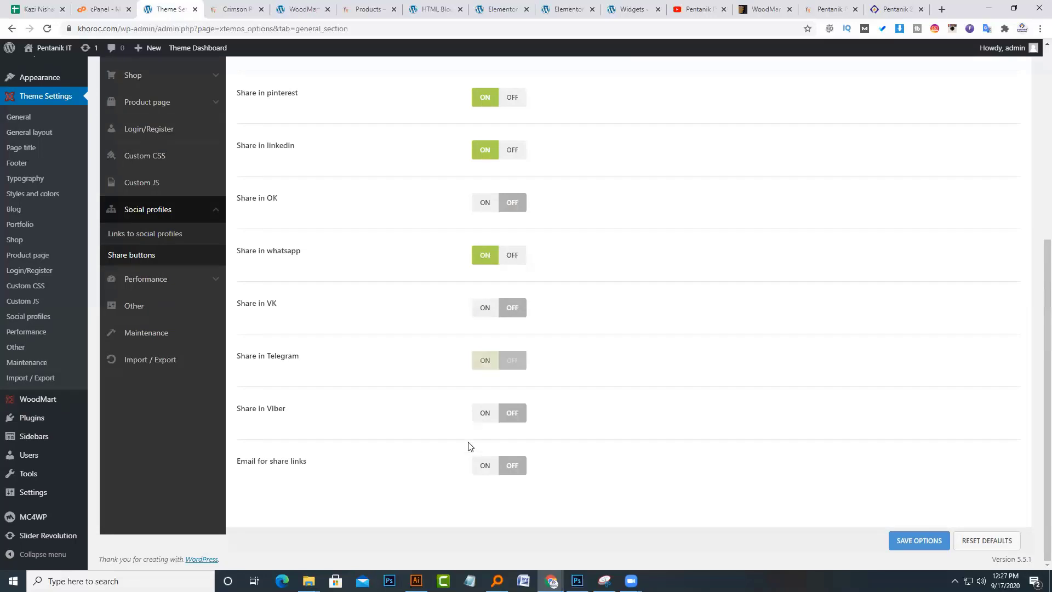
pyautogui.click(485, 416)
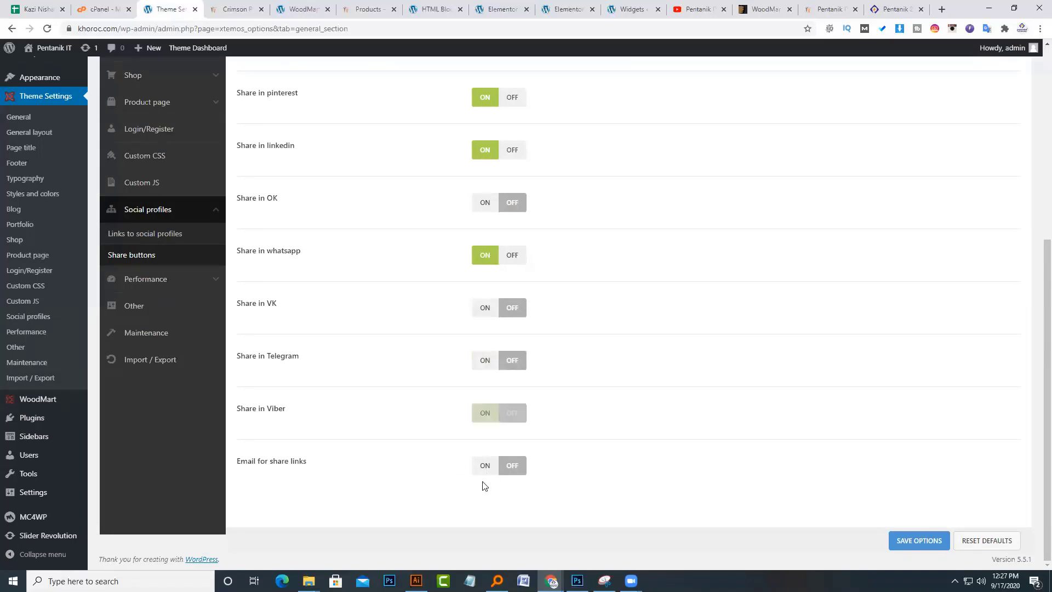
pyautogui.click(485, 467)
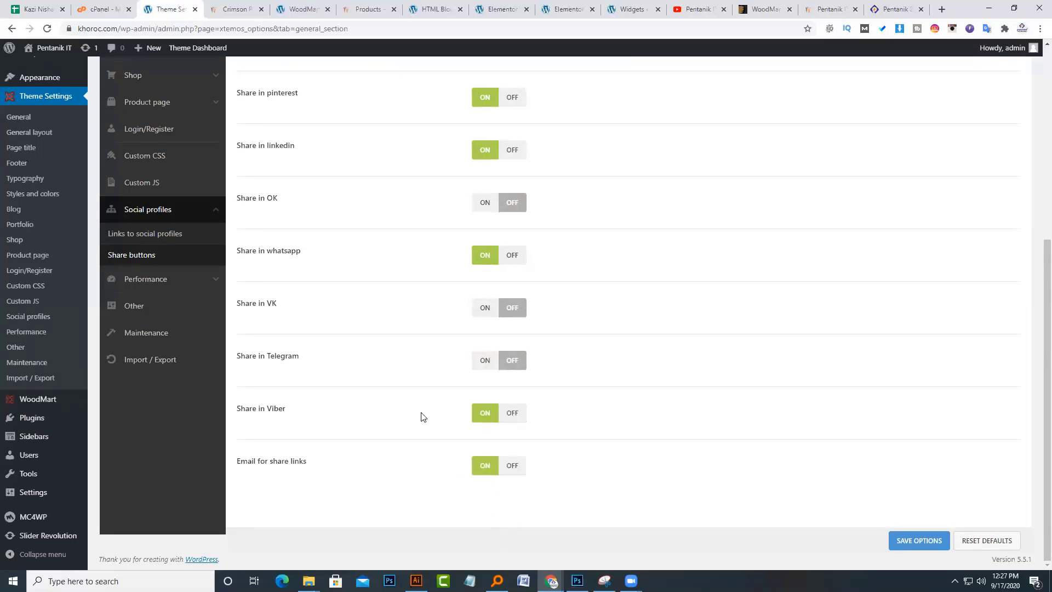
# - Open the Performance settings and switch Combine JS files on and back off
pyautogui.scroll(2, 328, 383)
pyautogui.click(161, 390)
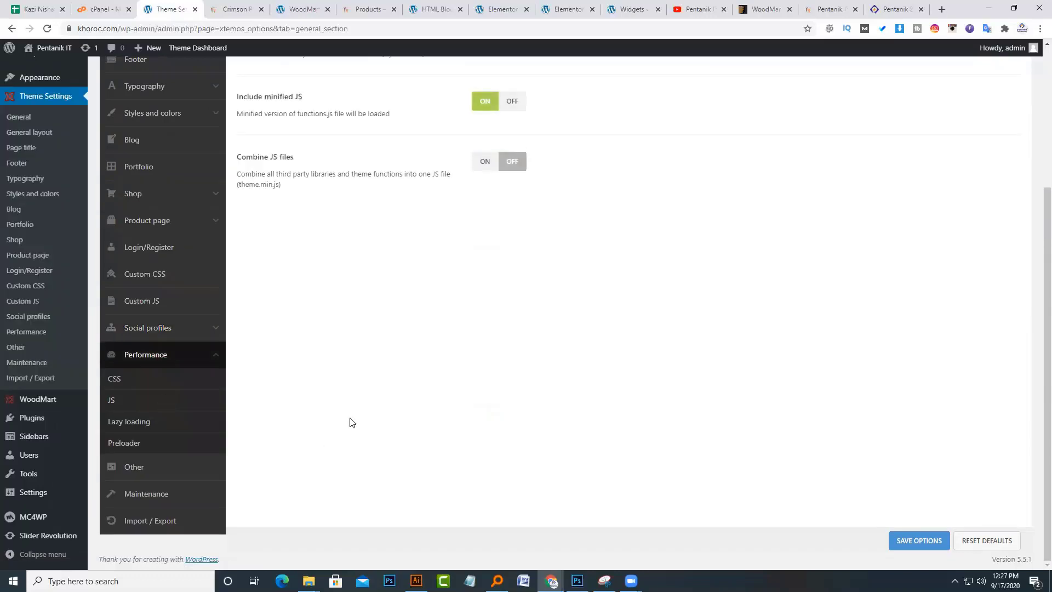
pyautogui.scroll(3, 351, 422)
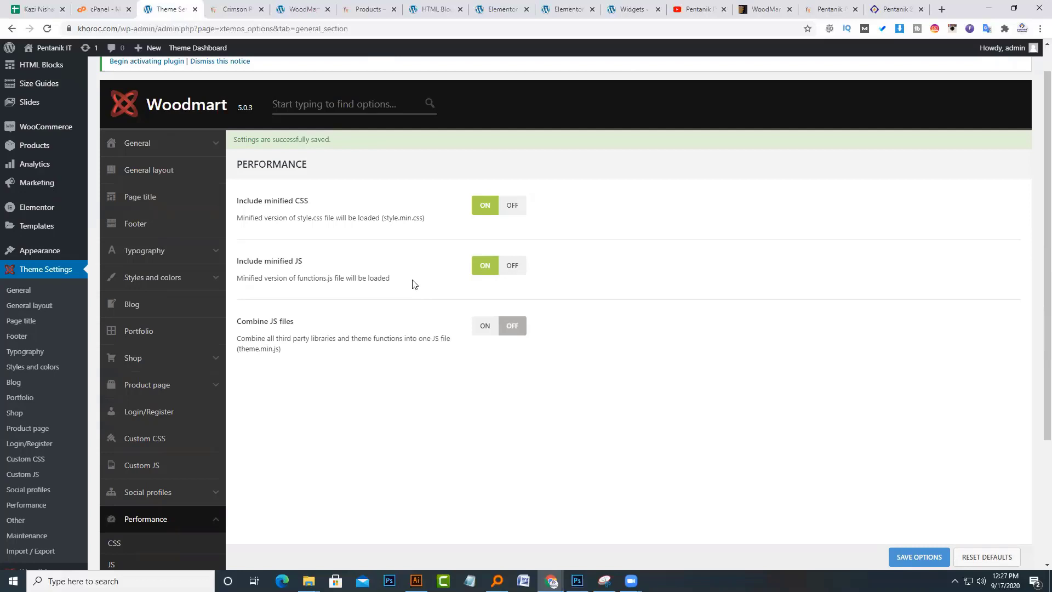
pyautogui.tripleClick(296, 322)
pyautogui.click(485, 327)
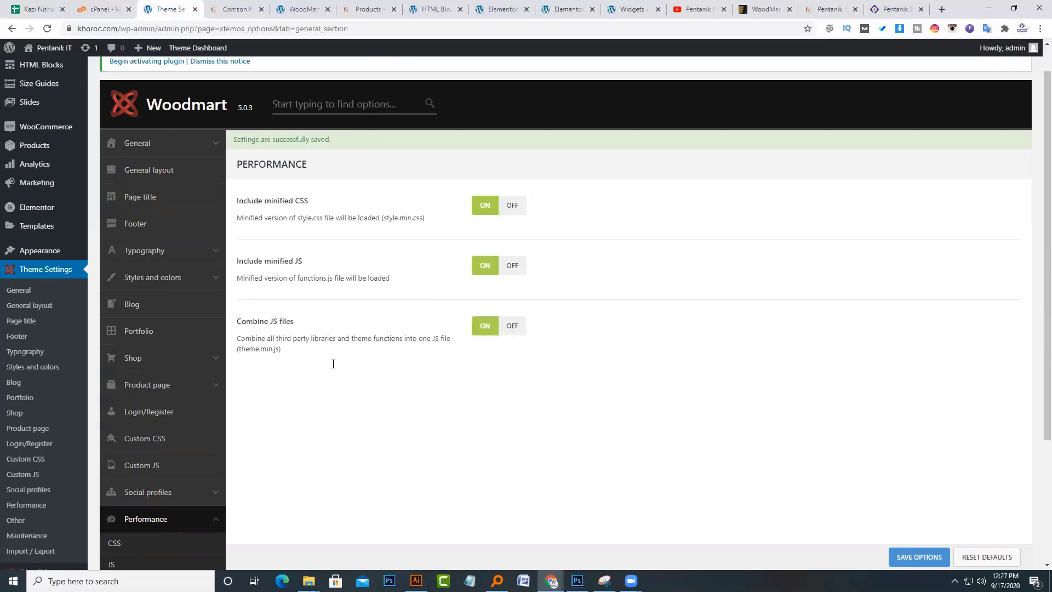
pyautogui.click(518, 326)
pyautogui.scroll(-3, 439, 426)
pyautogui.scroll(4, 438, 427)
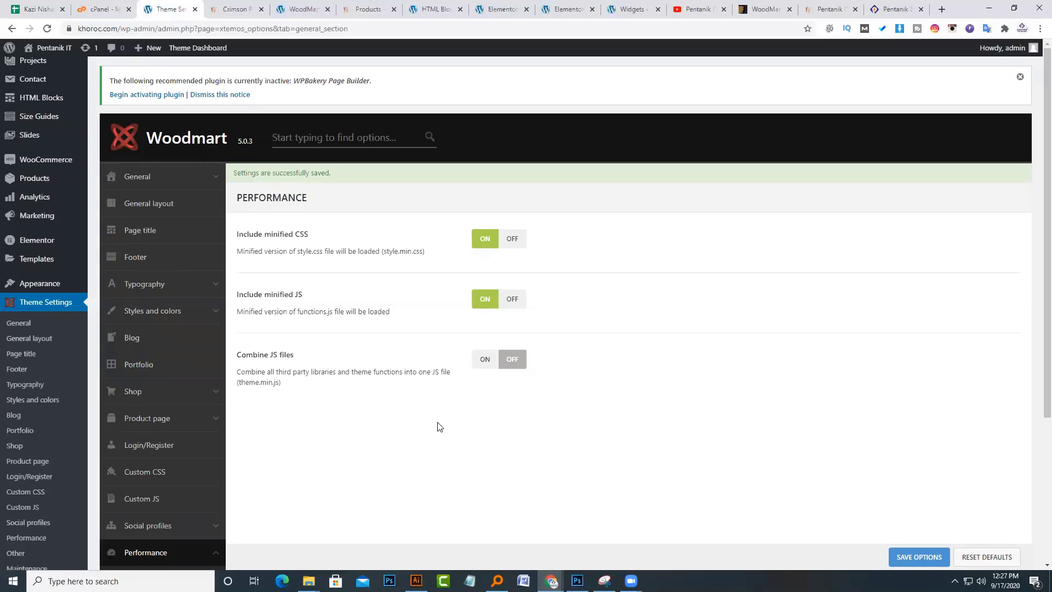
# - Open the Lazy loading settings, review the options, and switch lazy loading for images on and back off
pyautogui.scroll(-3, 438, 424)
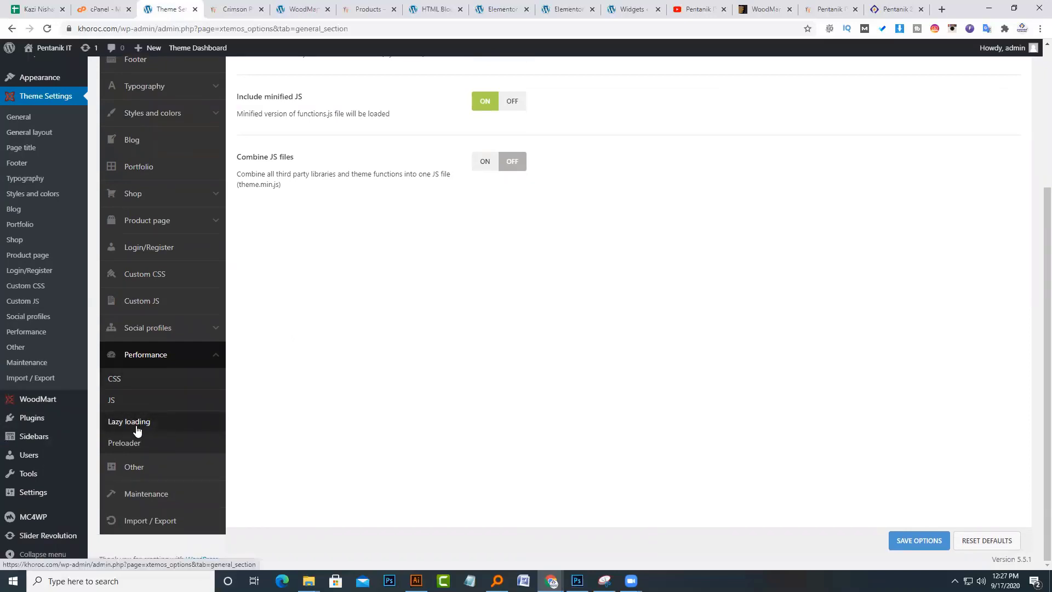
pyautogui.click(137, 426)
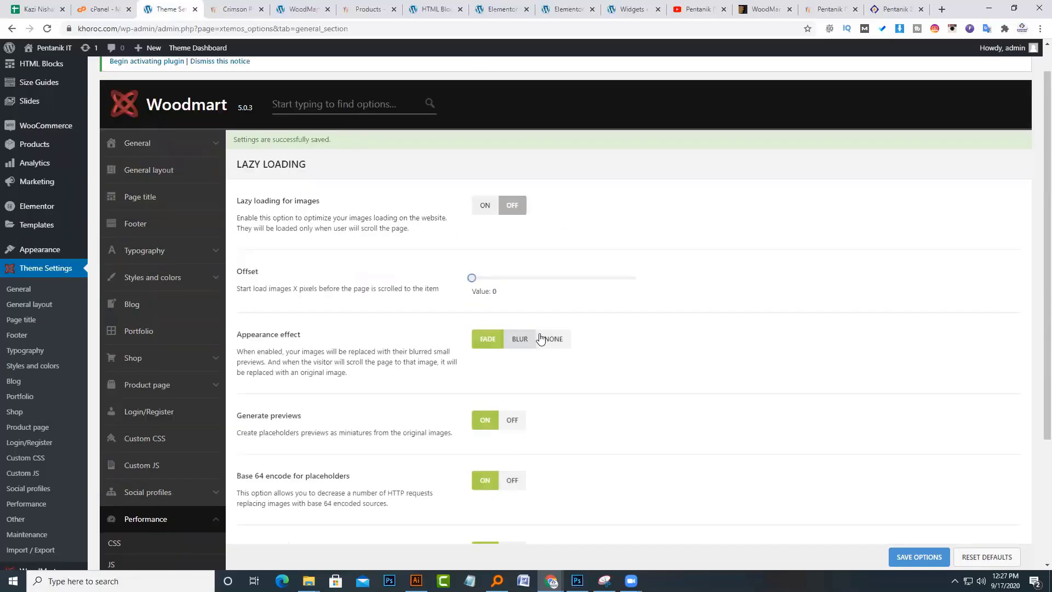
pyautogui.scroll(-4, 409, 378)
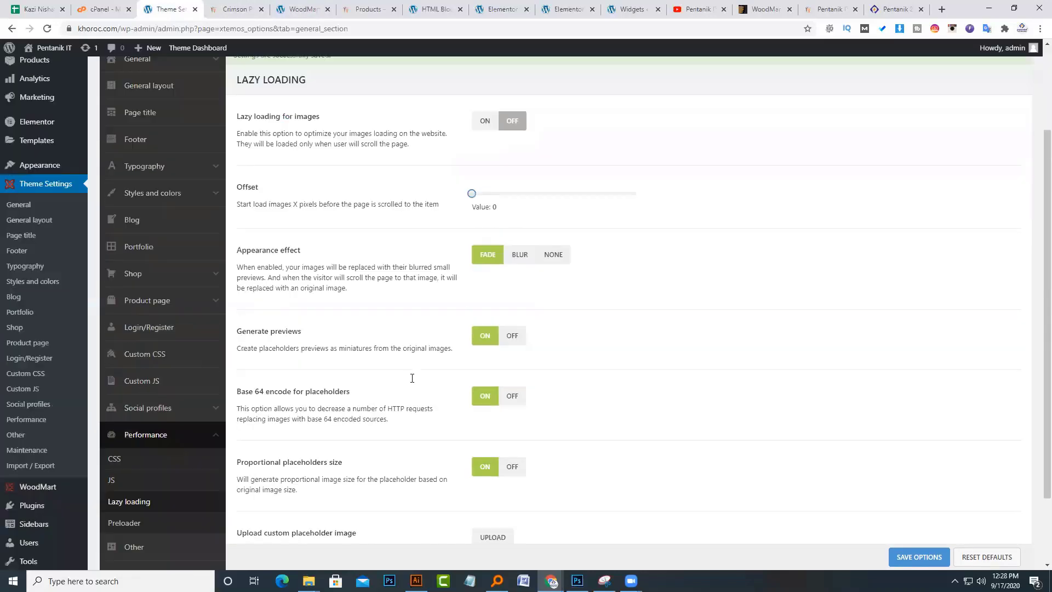
pyautogui.scroll(4, 406, 407)
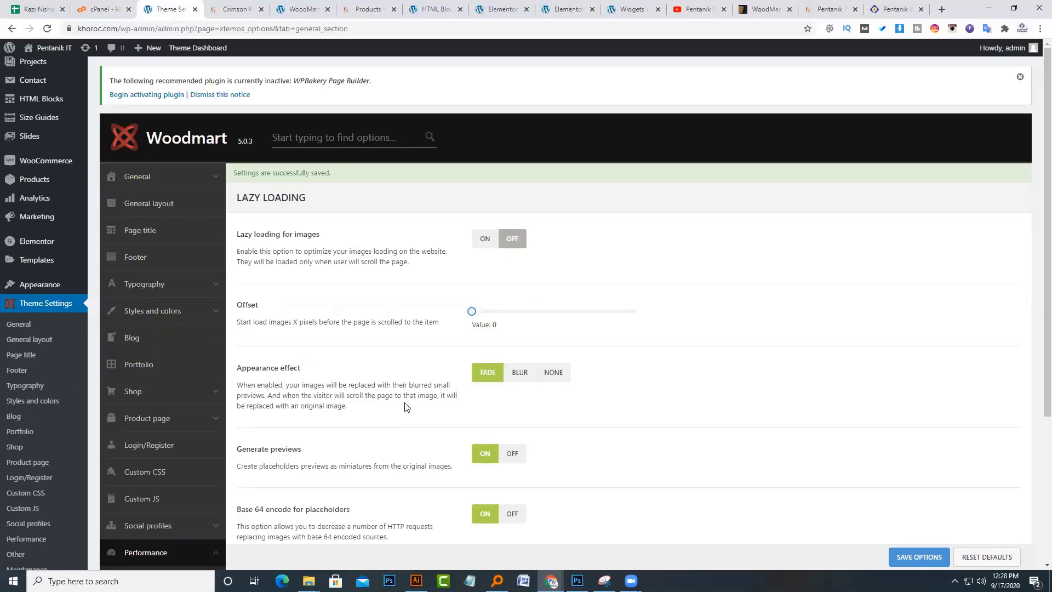
pyautogui.click(485, 239)
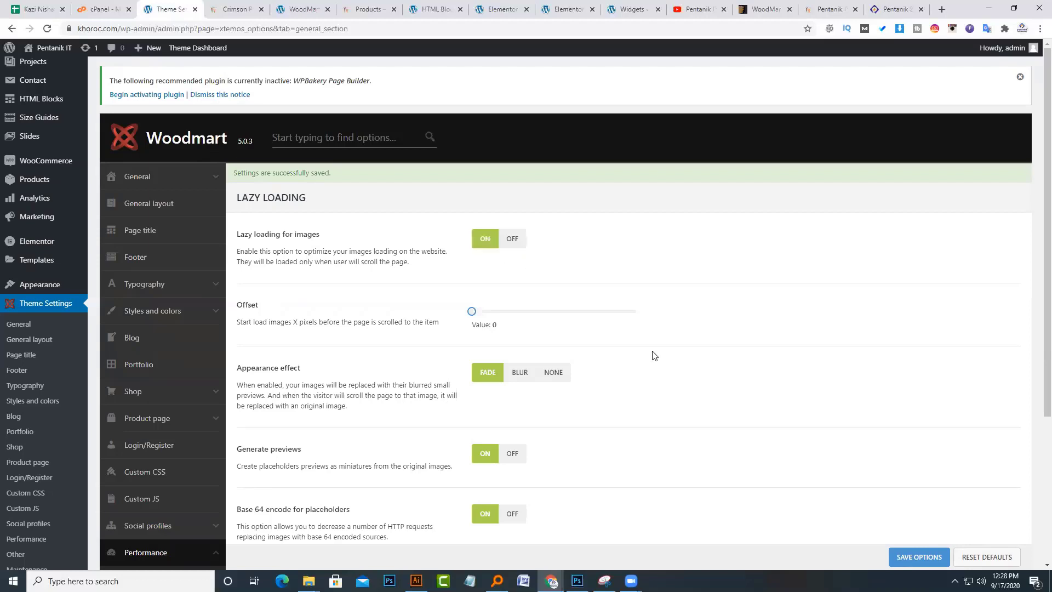
pyautogui.click(513, 239)
# - Open the Preloader settings and turn on Preloader (beta)
pyautogui.scroll(-1, 545, 327)
pyautogui.scroll(-5, 554, 356)
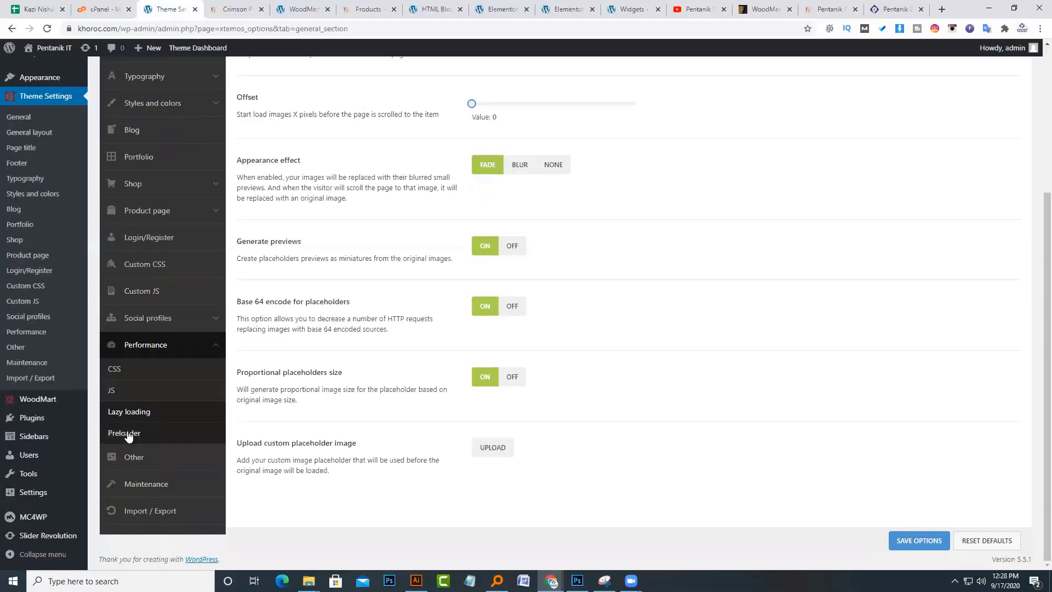
pyautogui.click(134, 434)
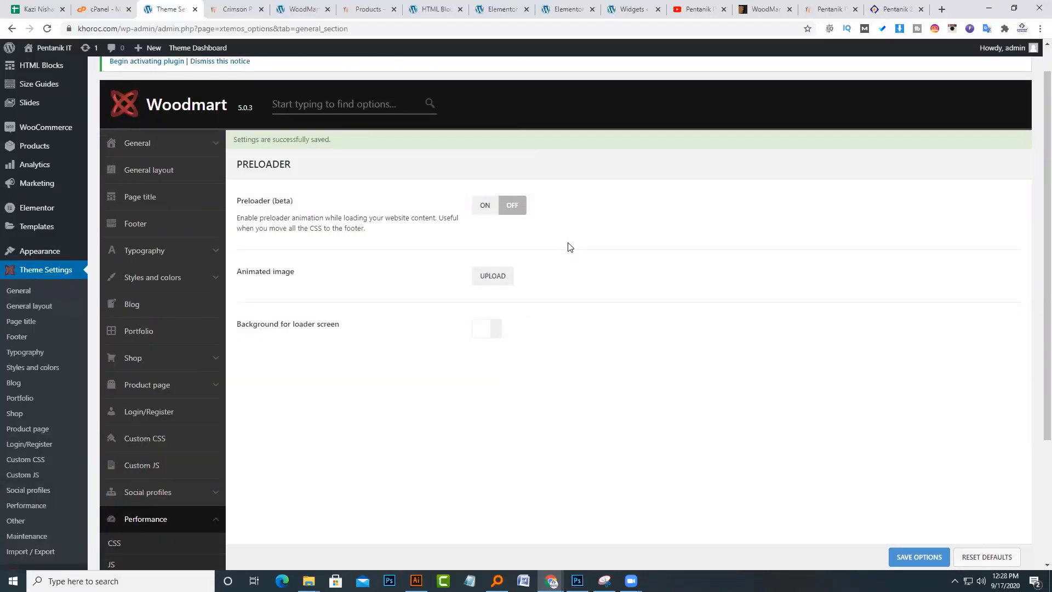
pyautogui.click(486, 205)
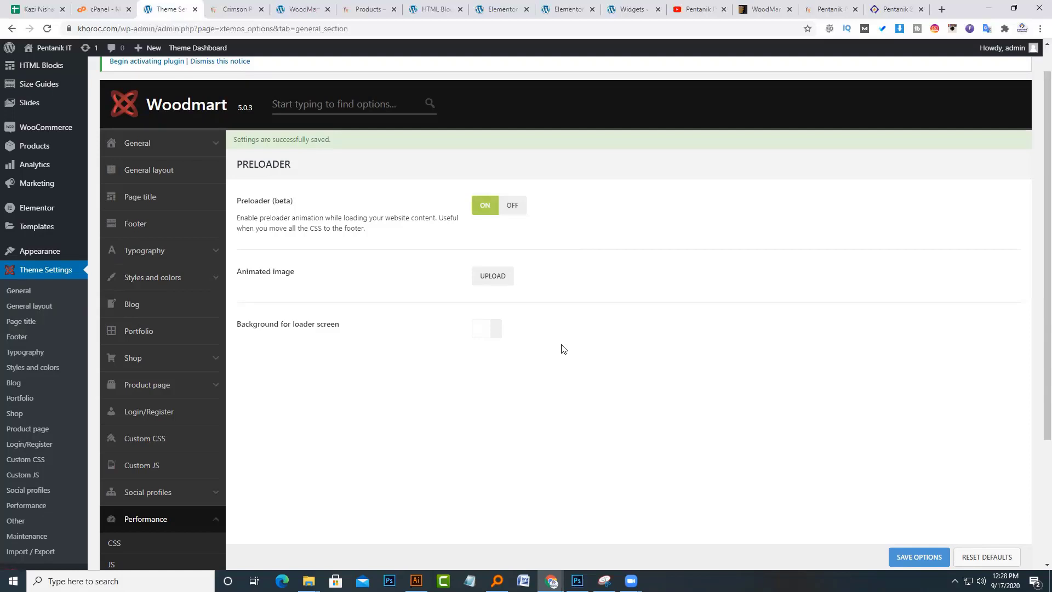
# - Open the Other theme settings and review the dummy content, SVG upload and slider options
pyautogui.scroll(-2, 563, 349)
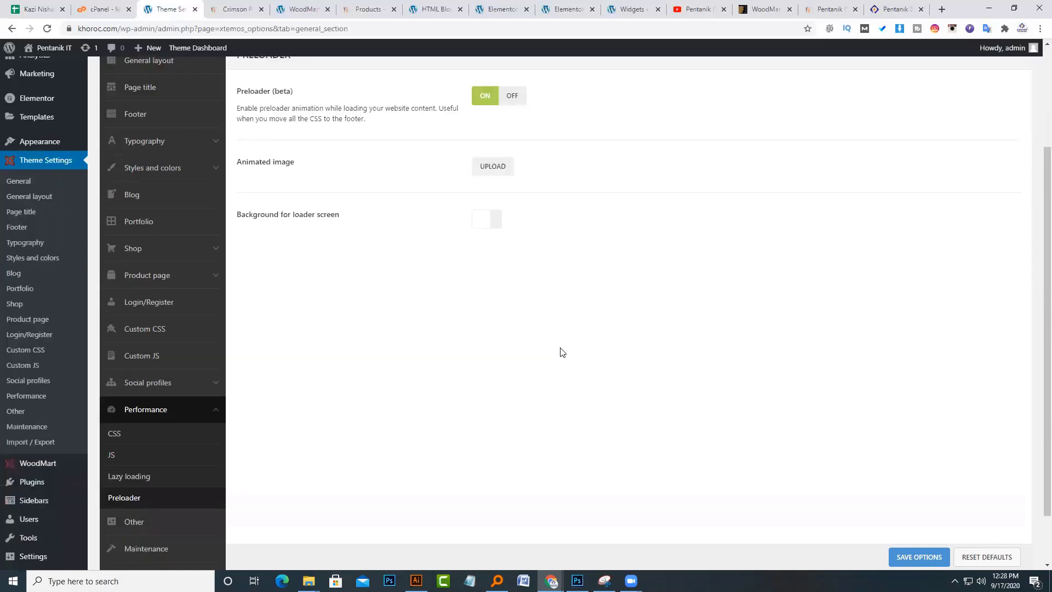
pyautogui.scroll(-1, 563, 351)
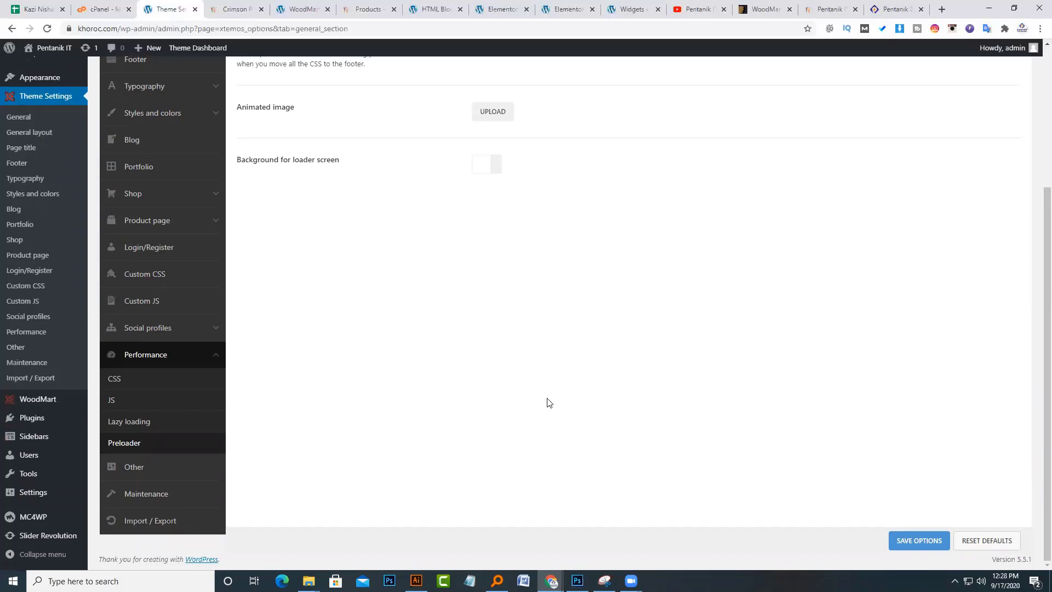
pyautogui.scroll(2, 547, 401)
pyautogui.scroll(-2, 534, 419)
pyautogui.click(139, 468)
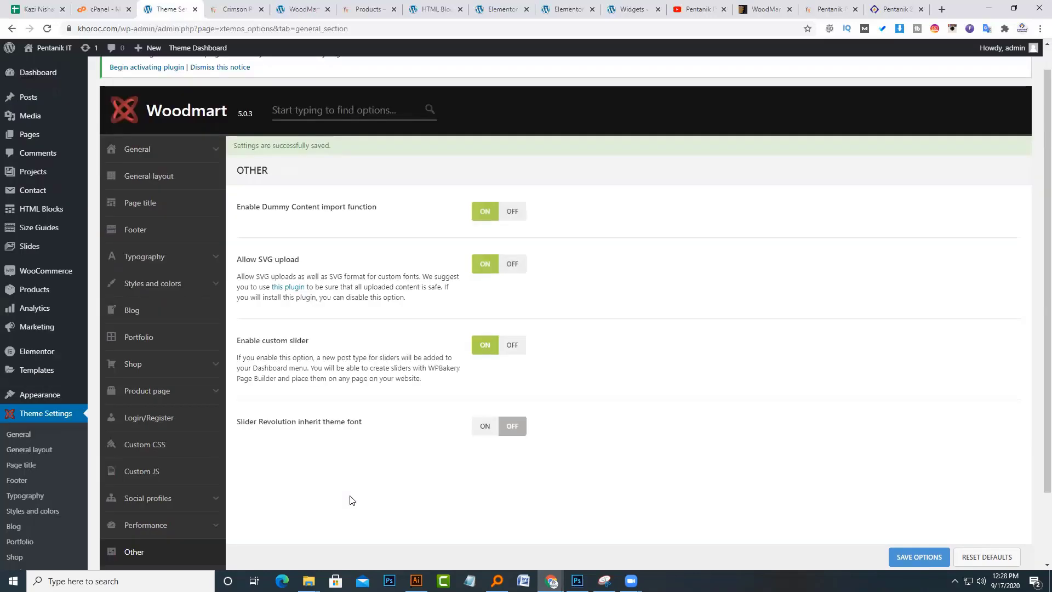
pyautogui.scroll(-2, 352, 500)
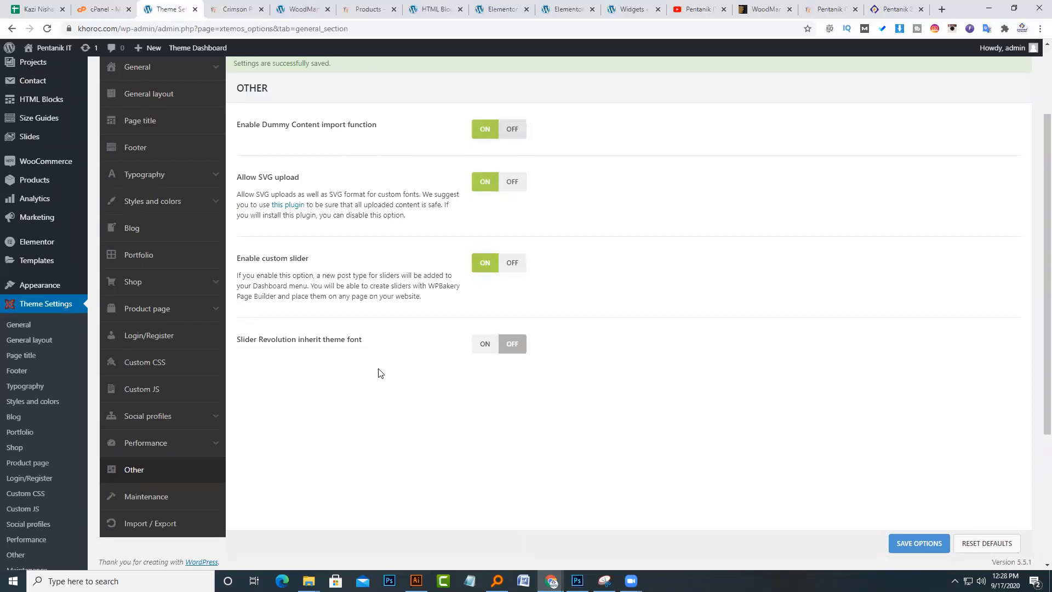
# - Turn on maintenance mode in the Maintenance settings and open the Import / Export settings
pyautogui.scroll(-2, 367, 396)
pyautogui.click(159, 388)
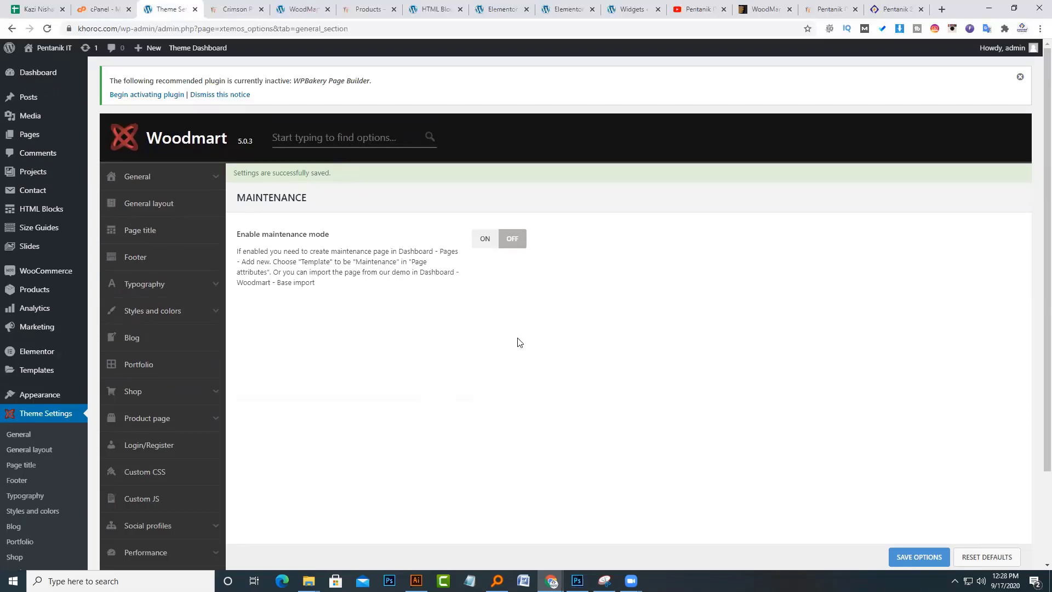
pyautogui.click(485, 240)
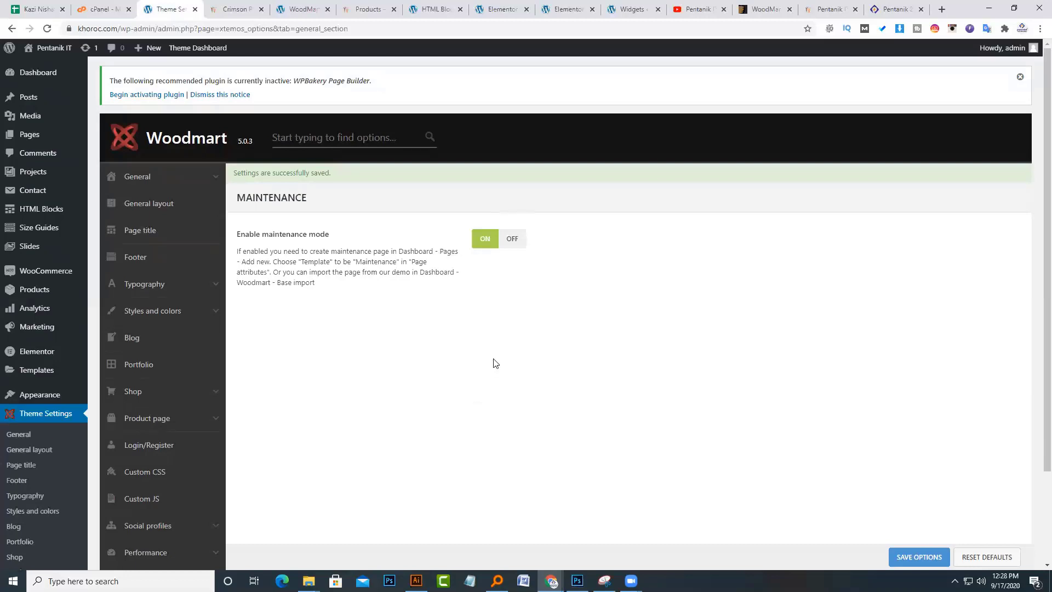
pyautogui.scroll(-5, 494, 363)
pyautogui.click(148, 358)
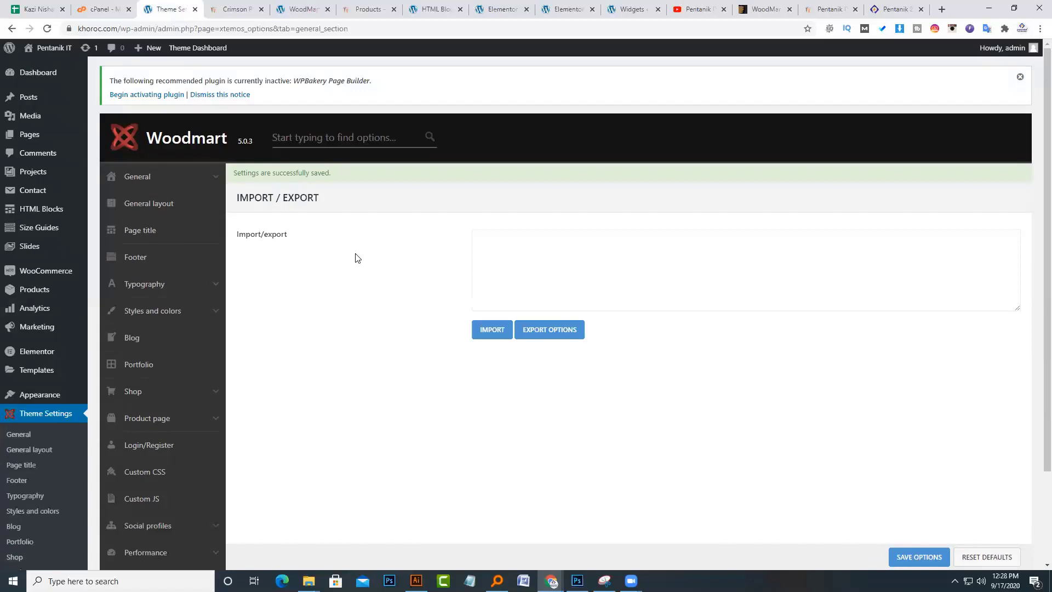
# - Go from the Crimson Palms Hotel product page to the store's home page and open that page in Elementor in a new tab
pyautogui.click(304, 9)
pyautogui.click(235, 9)
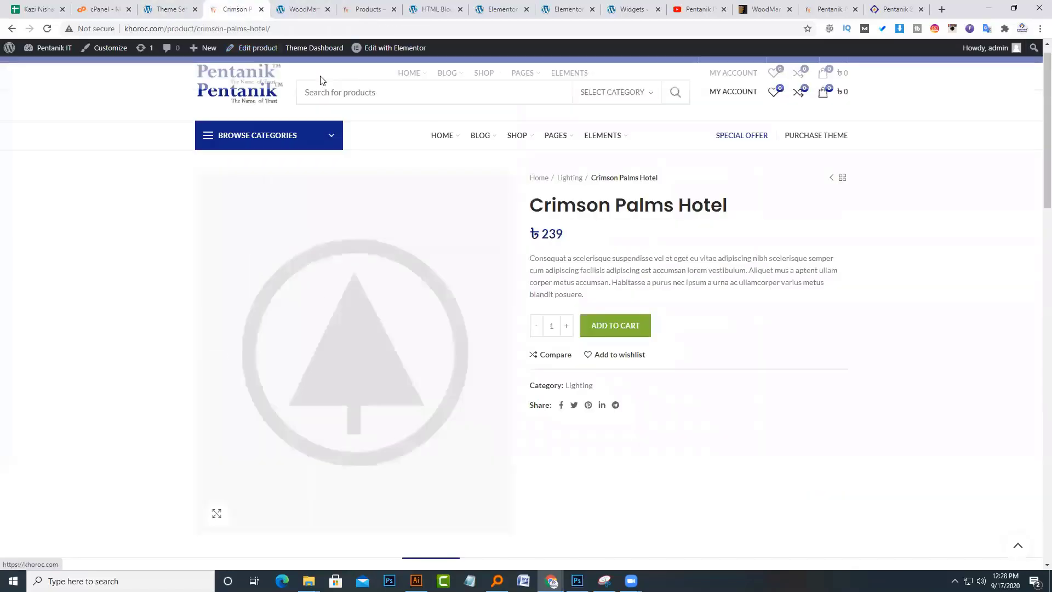
pyautogui.click(236, 107)
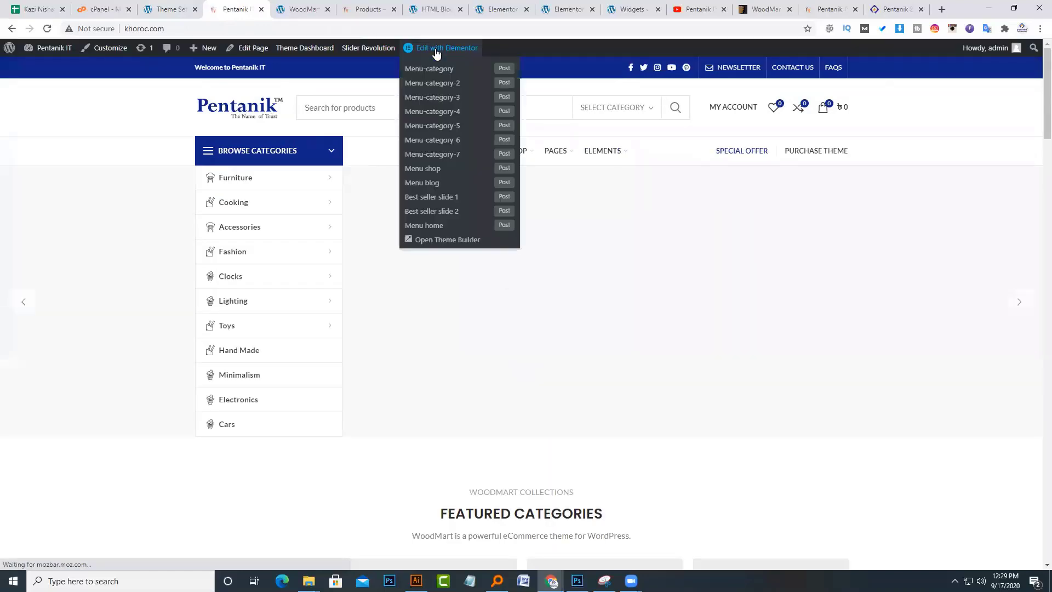
pyautogui.middleClick(437, 50)
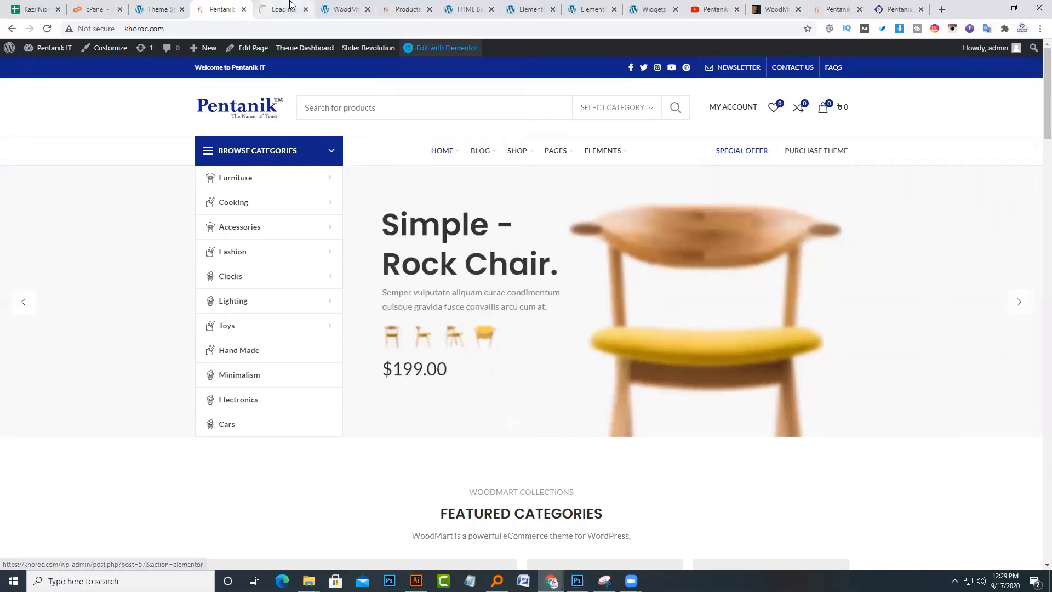
pyautogui.click(290, 8)
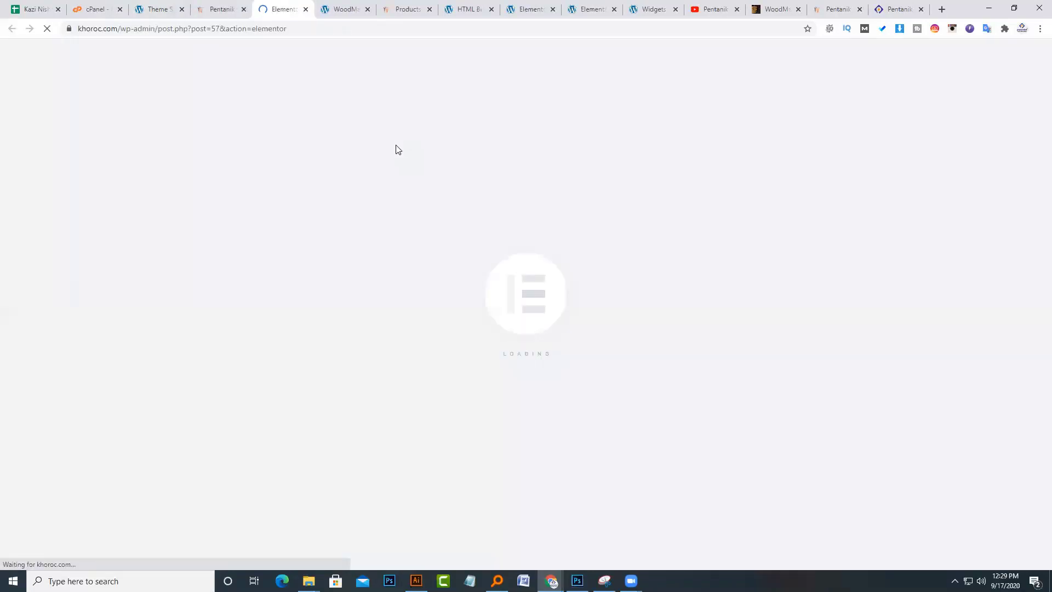
# - Locate the About Our WoodMart Store text on the live home page and return to the Elementor editor
pyautogui.moveTo(196, 257); pyautogui.dragTo(467, 336)
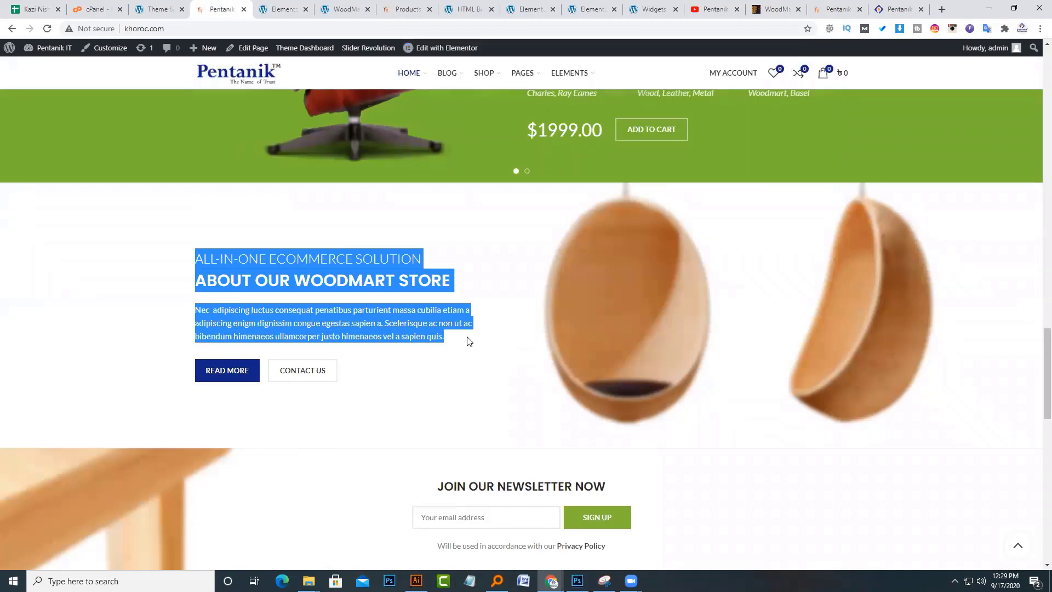
pyautogui.click(467, 340)
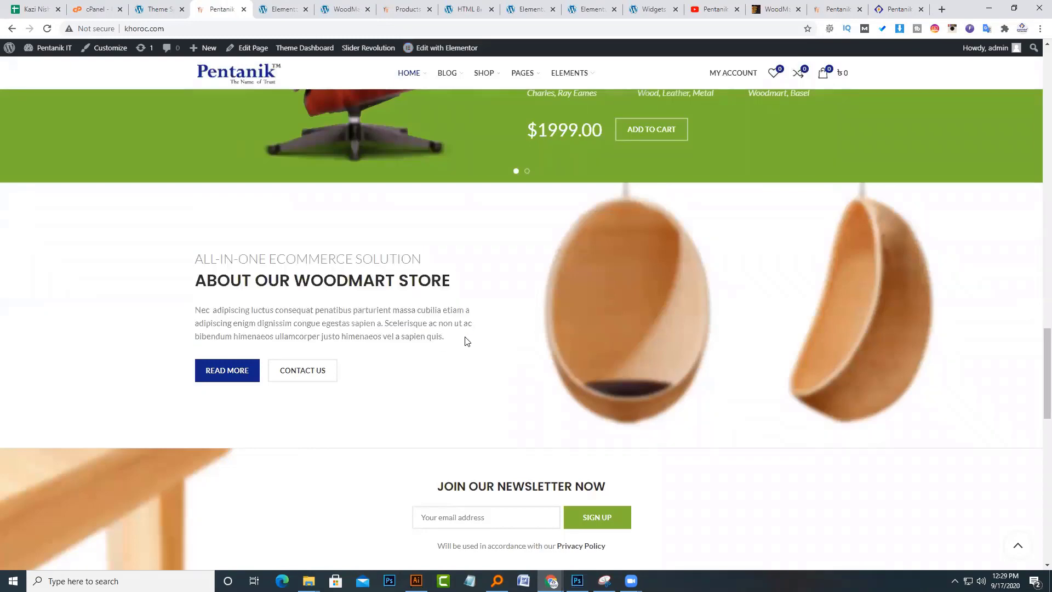
pyautogui.click(294, 8)
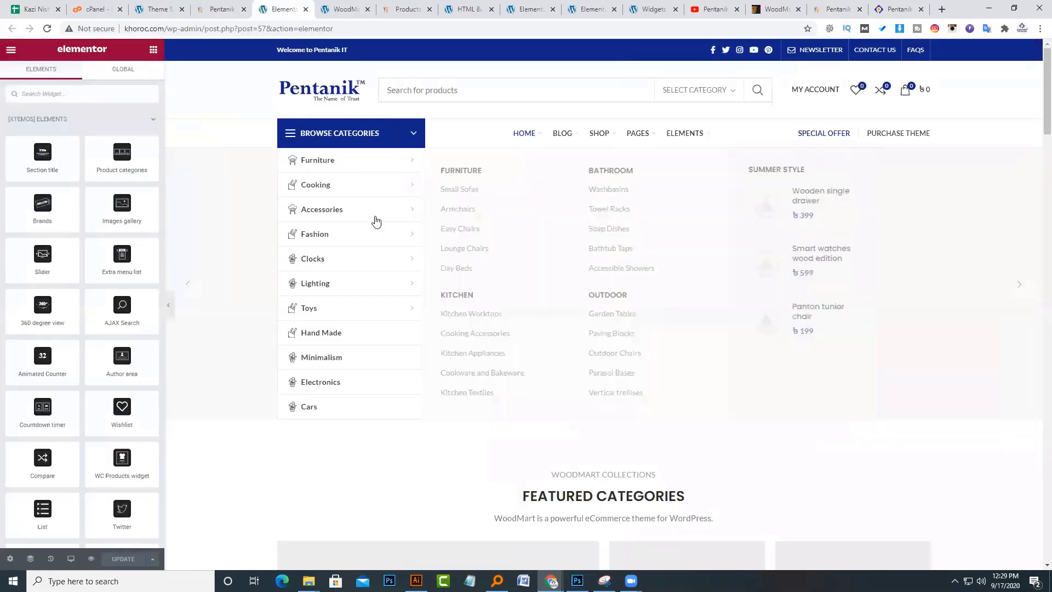
# - Append "at Pentanik IT" to the "ALL-IN-ONE ECOMMERCE SOLUTION" text above the About Our WoodMart Store heading
pyautogui.scroll(-15, 472, 300)
pyautogui.scroll(-10, 475, 312)
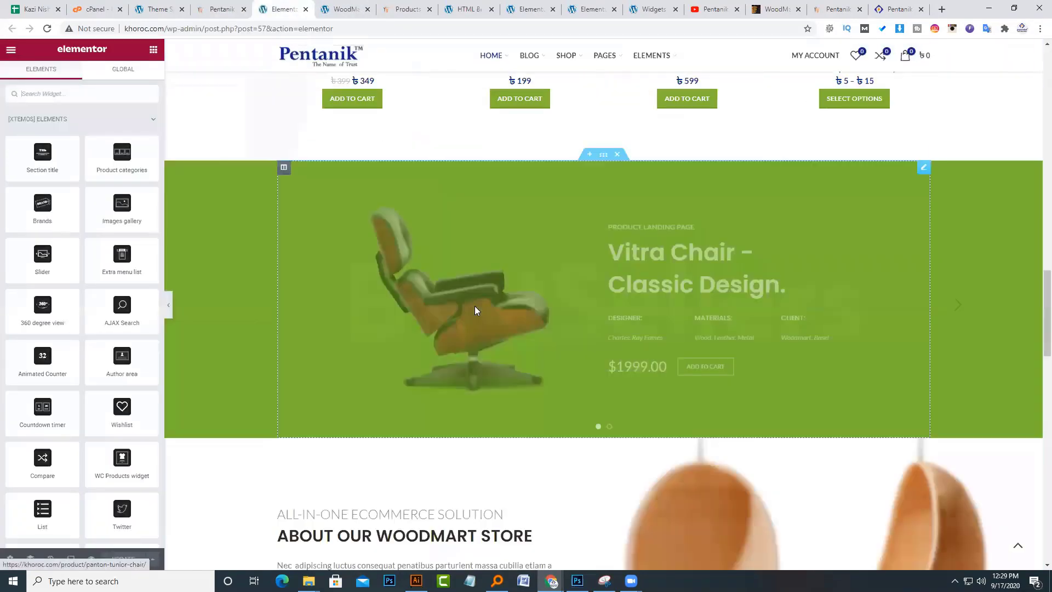
pyautogui.scroll(4, 380, 268)
pyautogui.click(391, 241)
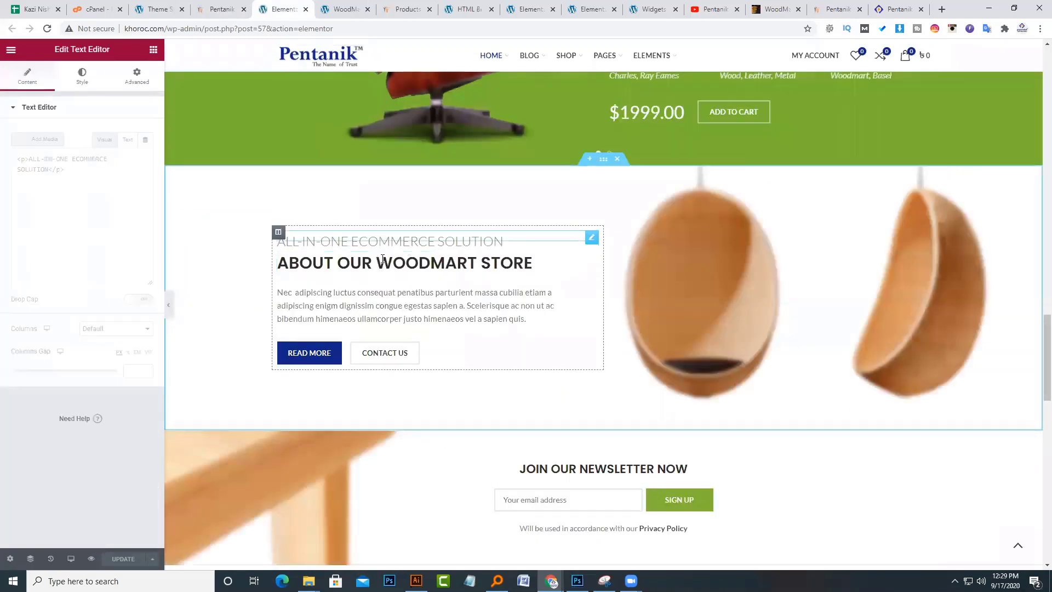
pyautogui.moveTo(86, 212)
pyautogui.mouseDown()
pyautogui.moveTo(52, 213)
pyautogui.moveTo(74, 200)
pyautogui.mouseUp()
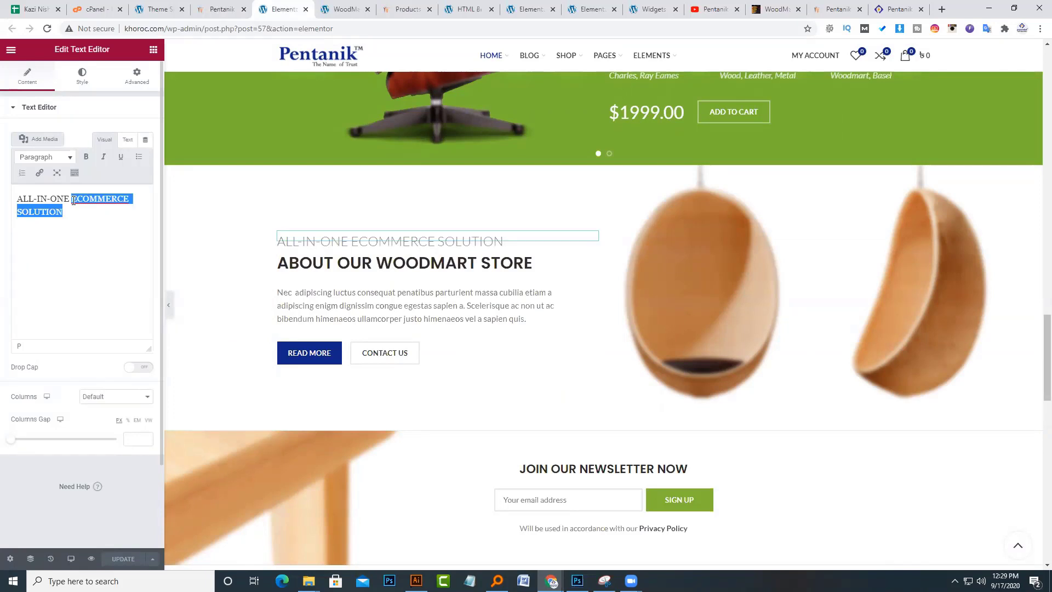
pyautogui.hotkey('ctrl', 'c')
pyautogui.press('Right')
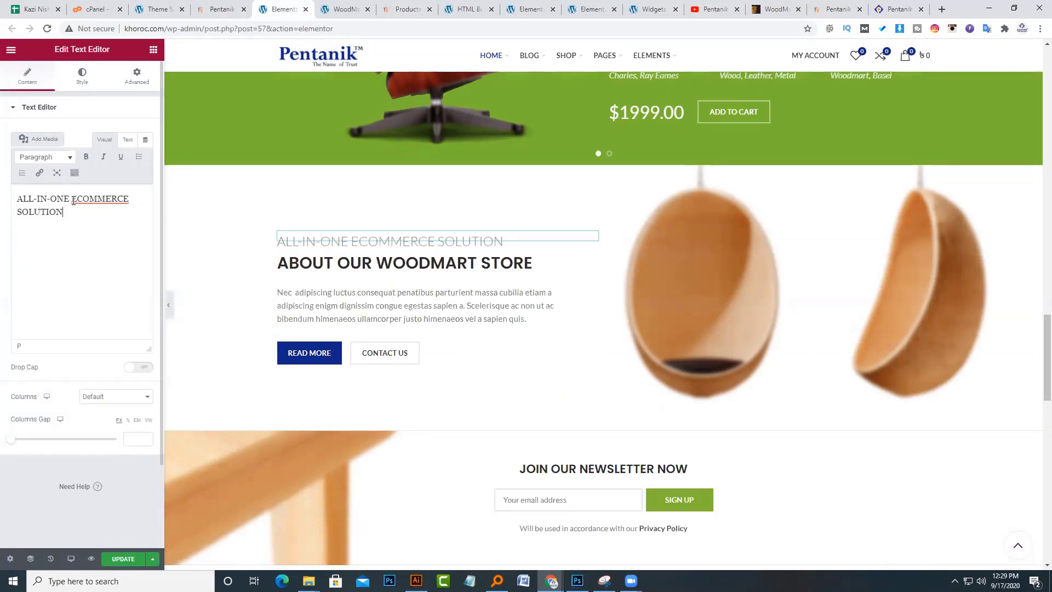
pyautogui.write('at P')
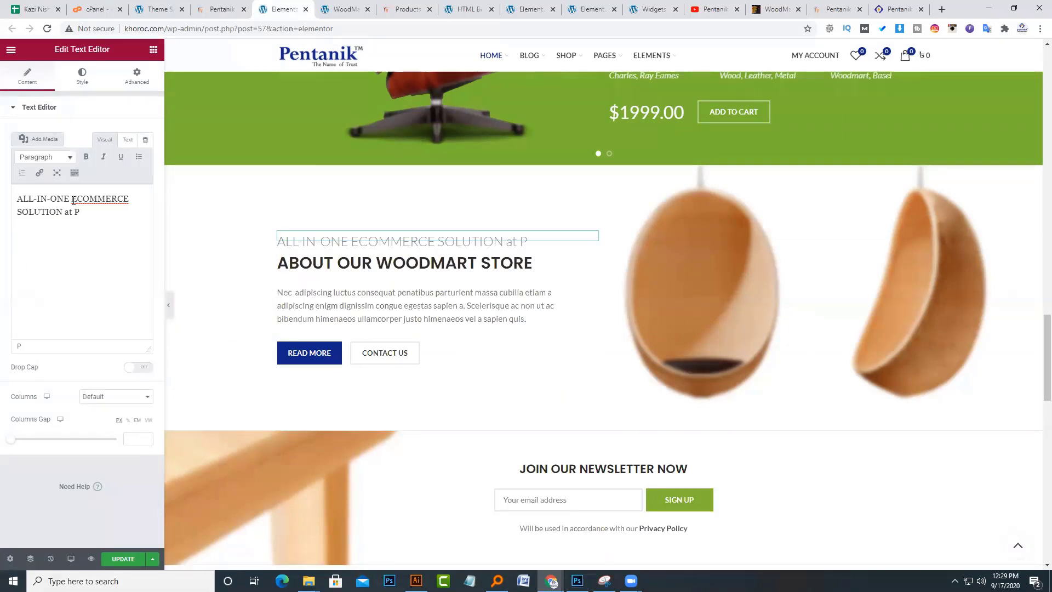
pyautogui.write('entanik IT')
# - Set the text of the Read More button in the About Our WoodMart Store section to "Visit Pentanik IT"
pyautogui.click(294, 355)
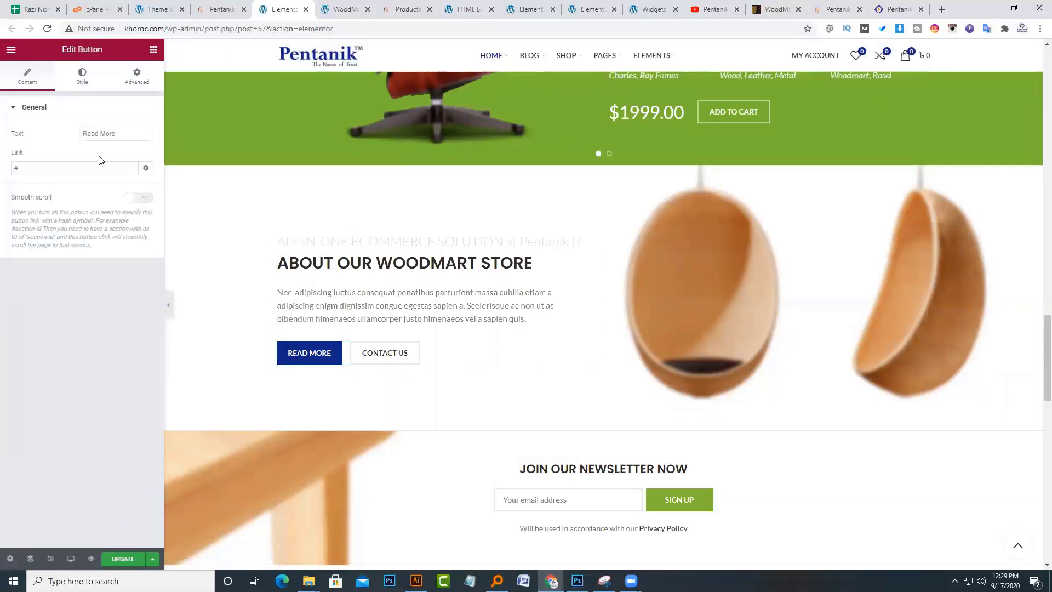
pyautogui.moveTo(127, 134); pyautogui.dragTo(32, 137)
pyautogui.write('Visit')
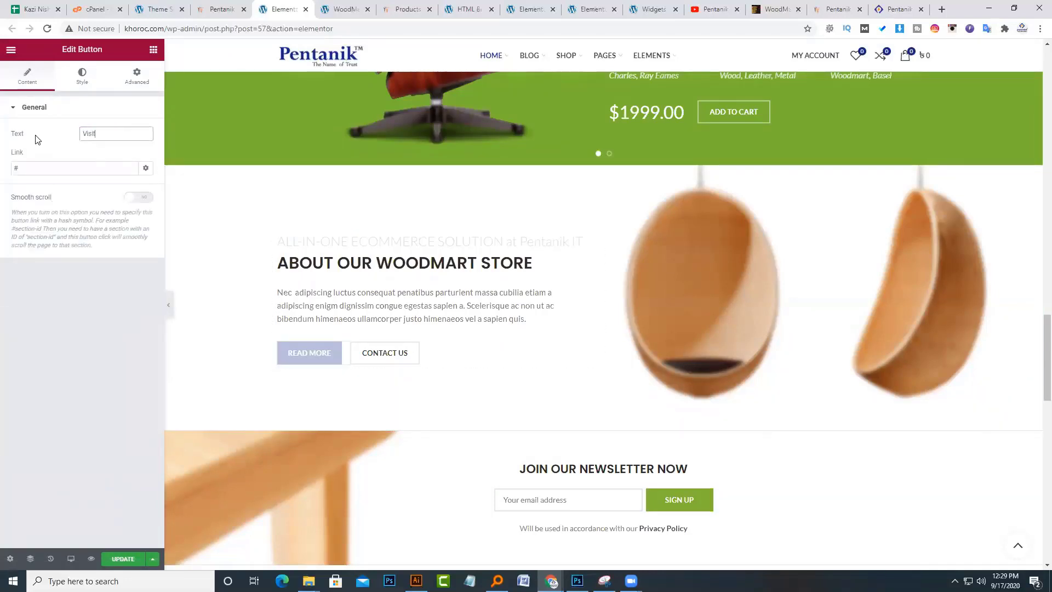
pyautogui.write(' Pentanik IT')
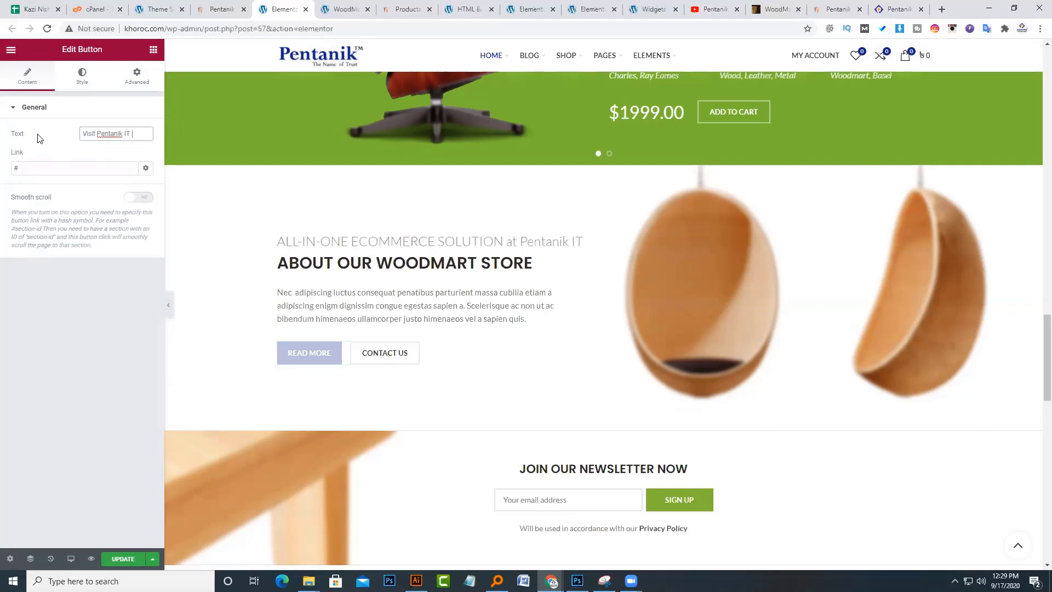
# - Examine the home page sections in the editor, from the featured categories and products down to the footer
pyautogui.scroll(-3, 210, 260)
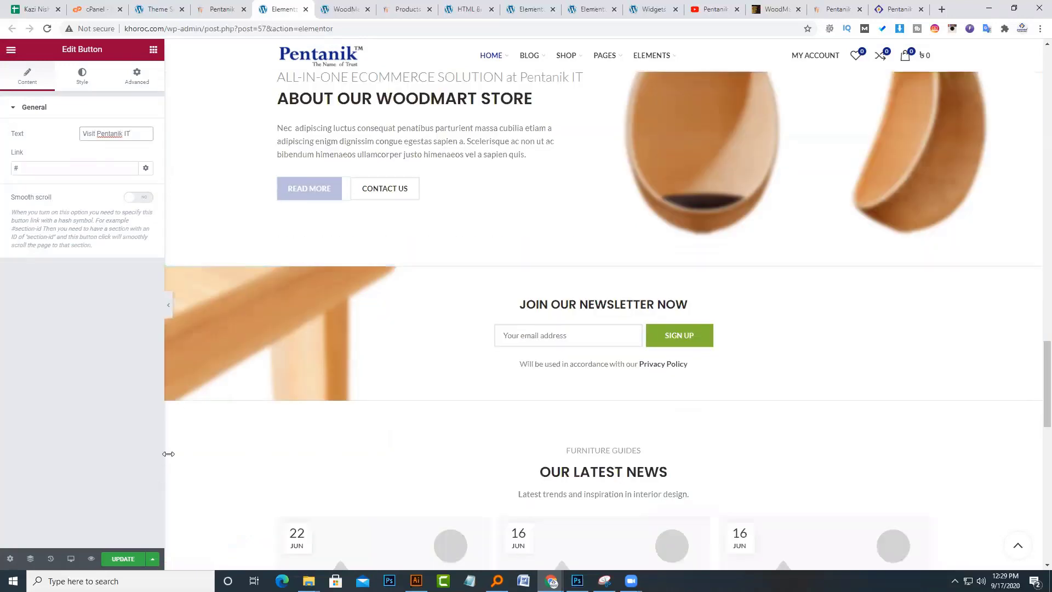
pyautogui.scroll(2, 664, 160)
pyautogui.scroll(1, 663, 160)
pyautogui.scroll(20, 559, 192)
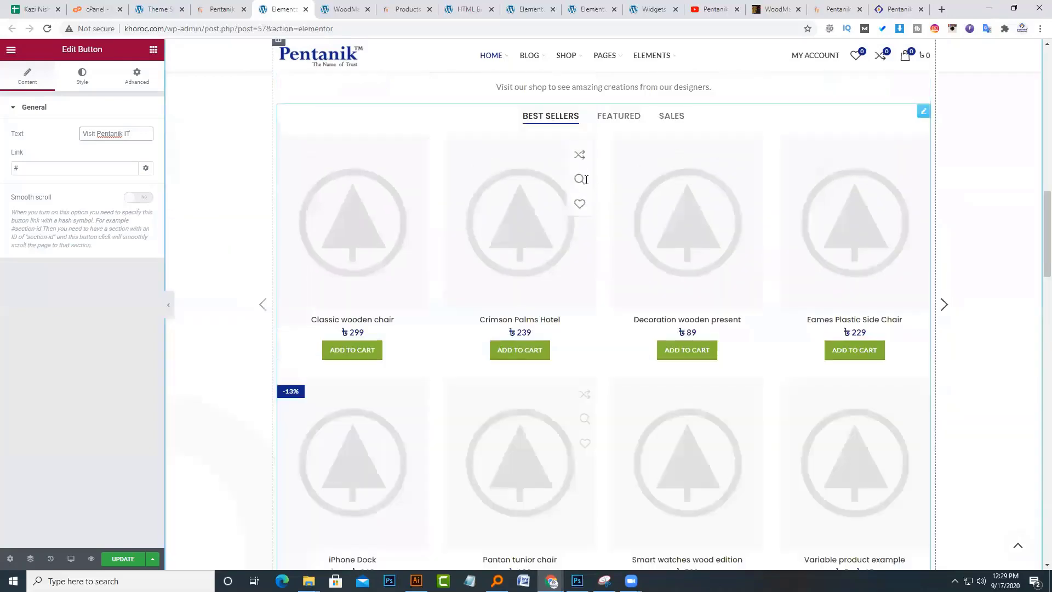
pyautogui.scroll(-8, 559, 227)
pyautogui.scroll(-20, 560, 226)
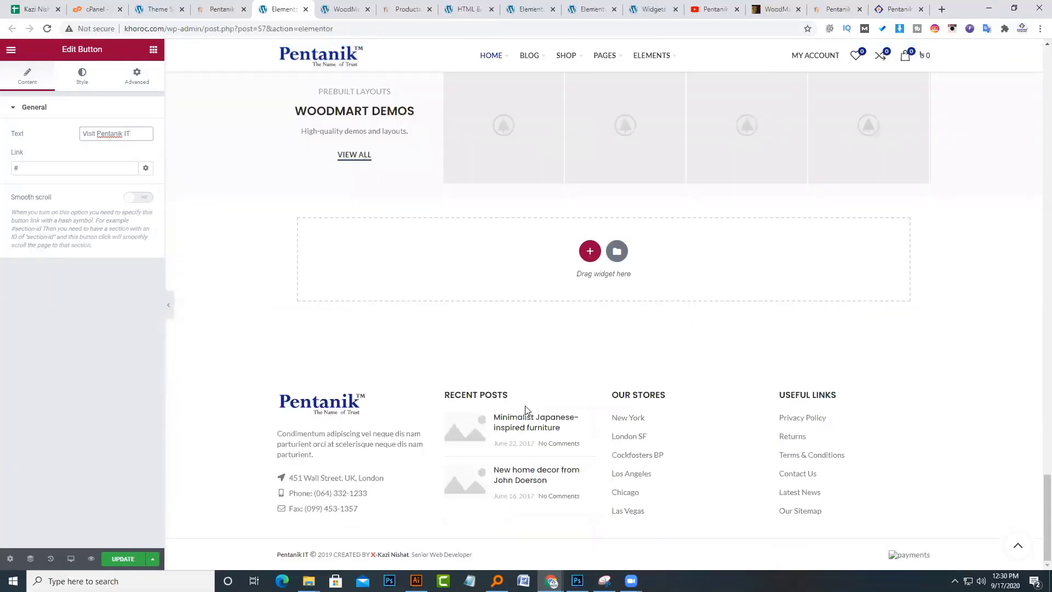
pyautogui.scroll(1, 194, 179)
pyautogui.scroll(20, 195, 179)
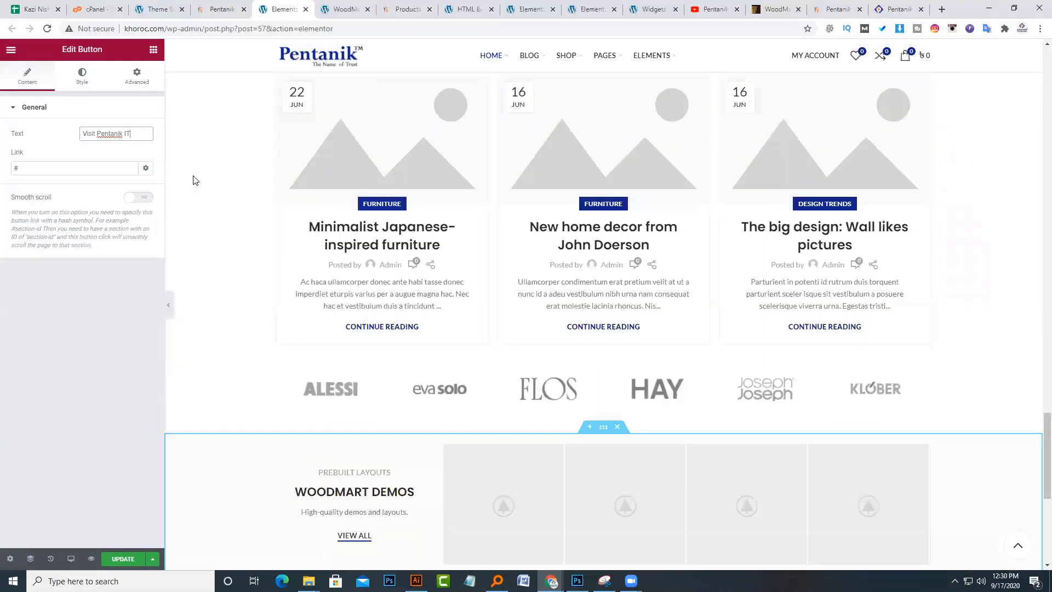
pyautogui.scroll(10, 194, 180)
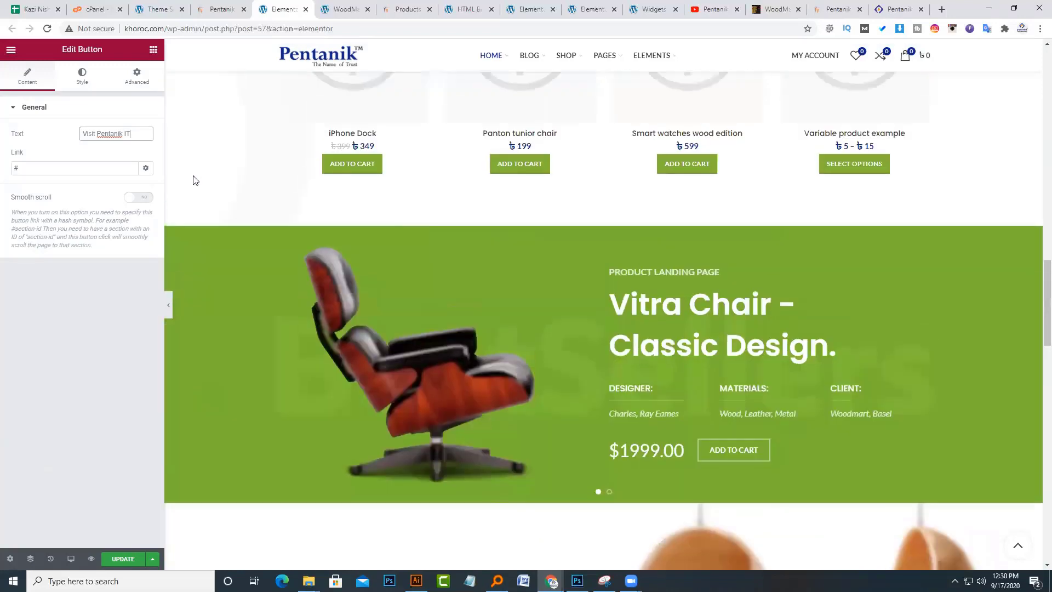
pyautogui.scroll(10, 195, 180)
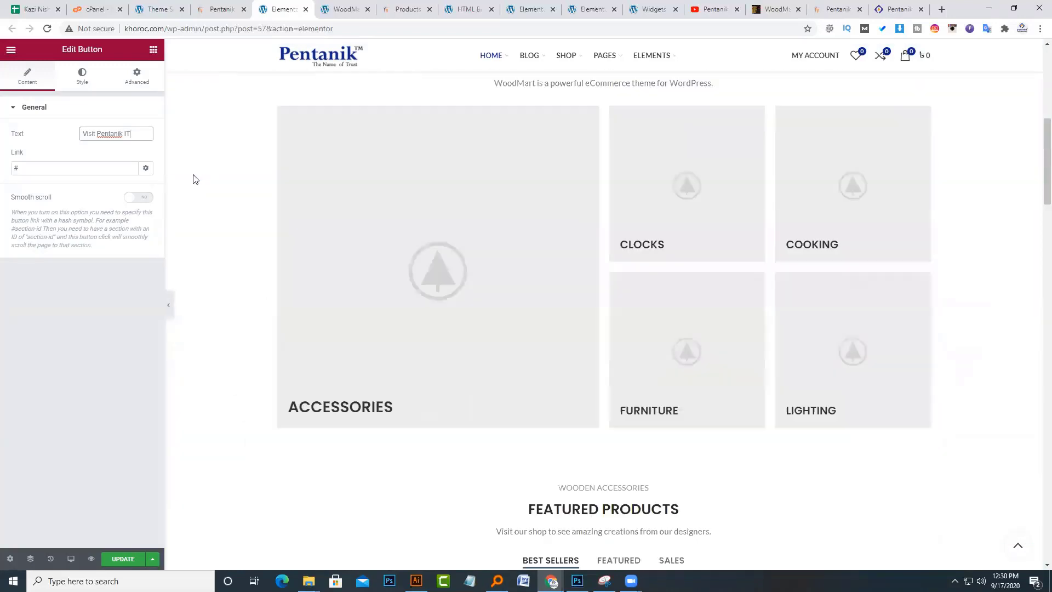